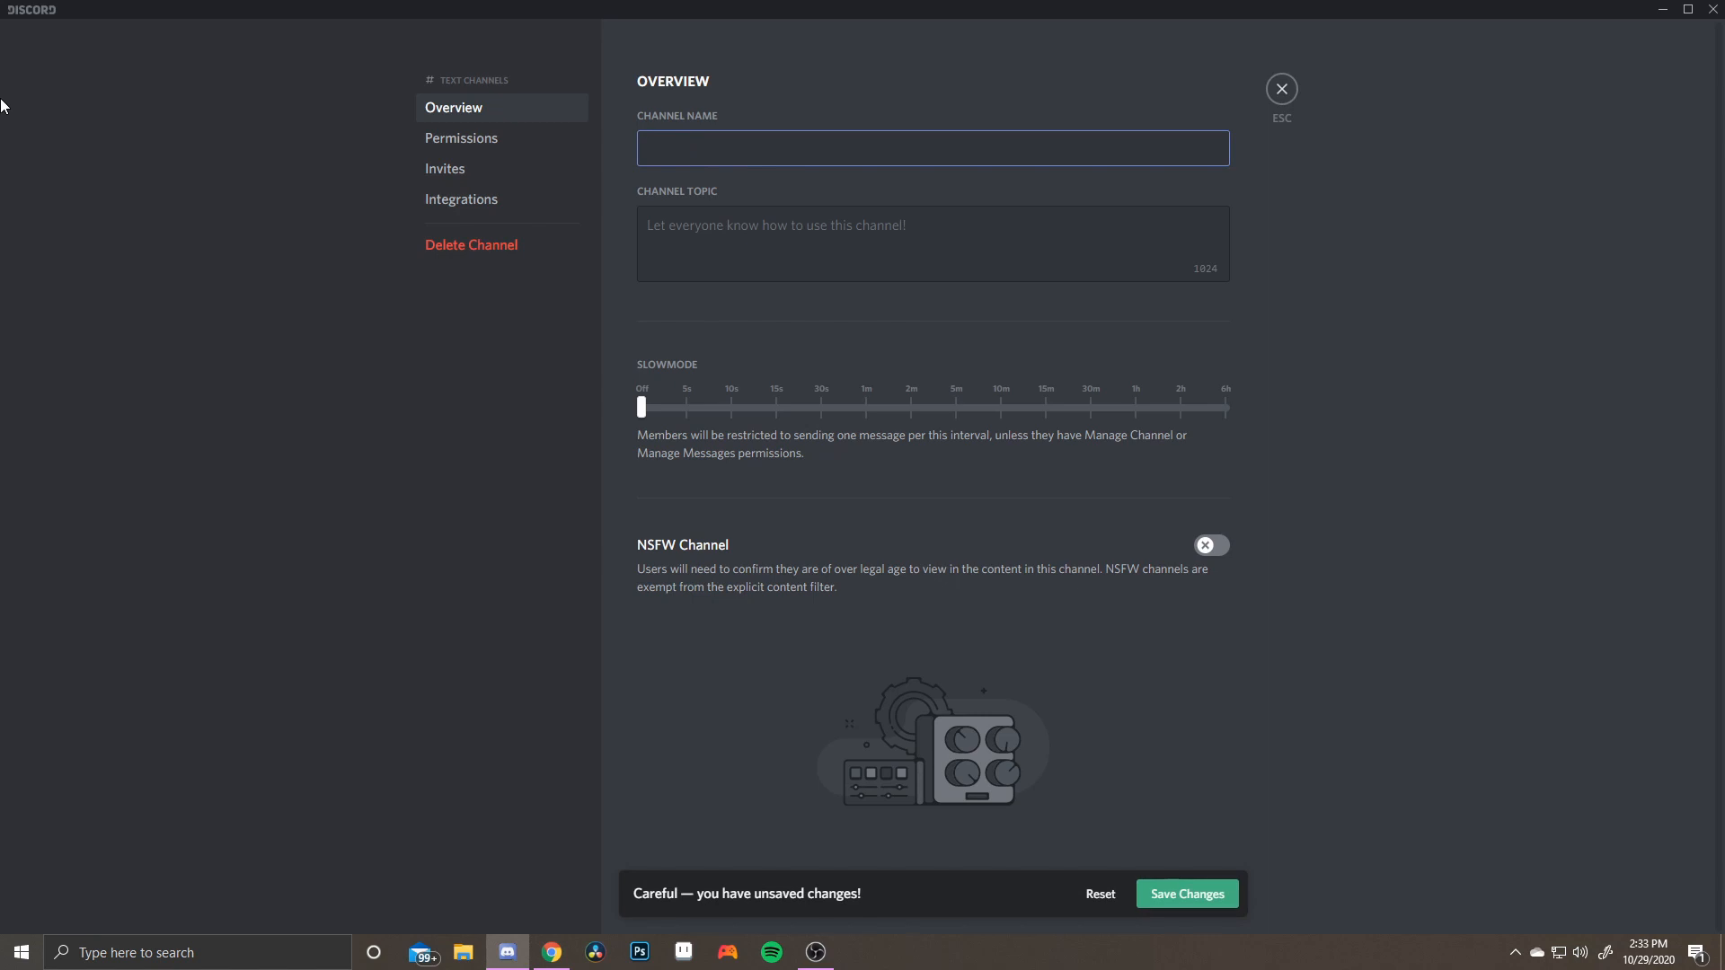
Rename the text channel with the speech balloon emoji followed by "-general", save the change and leave the channel settings
key("super+period")
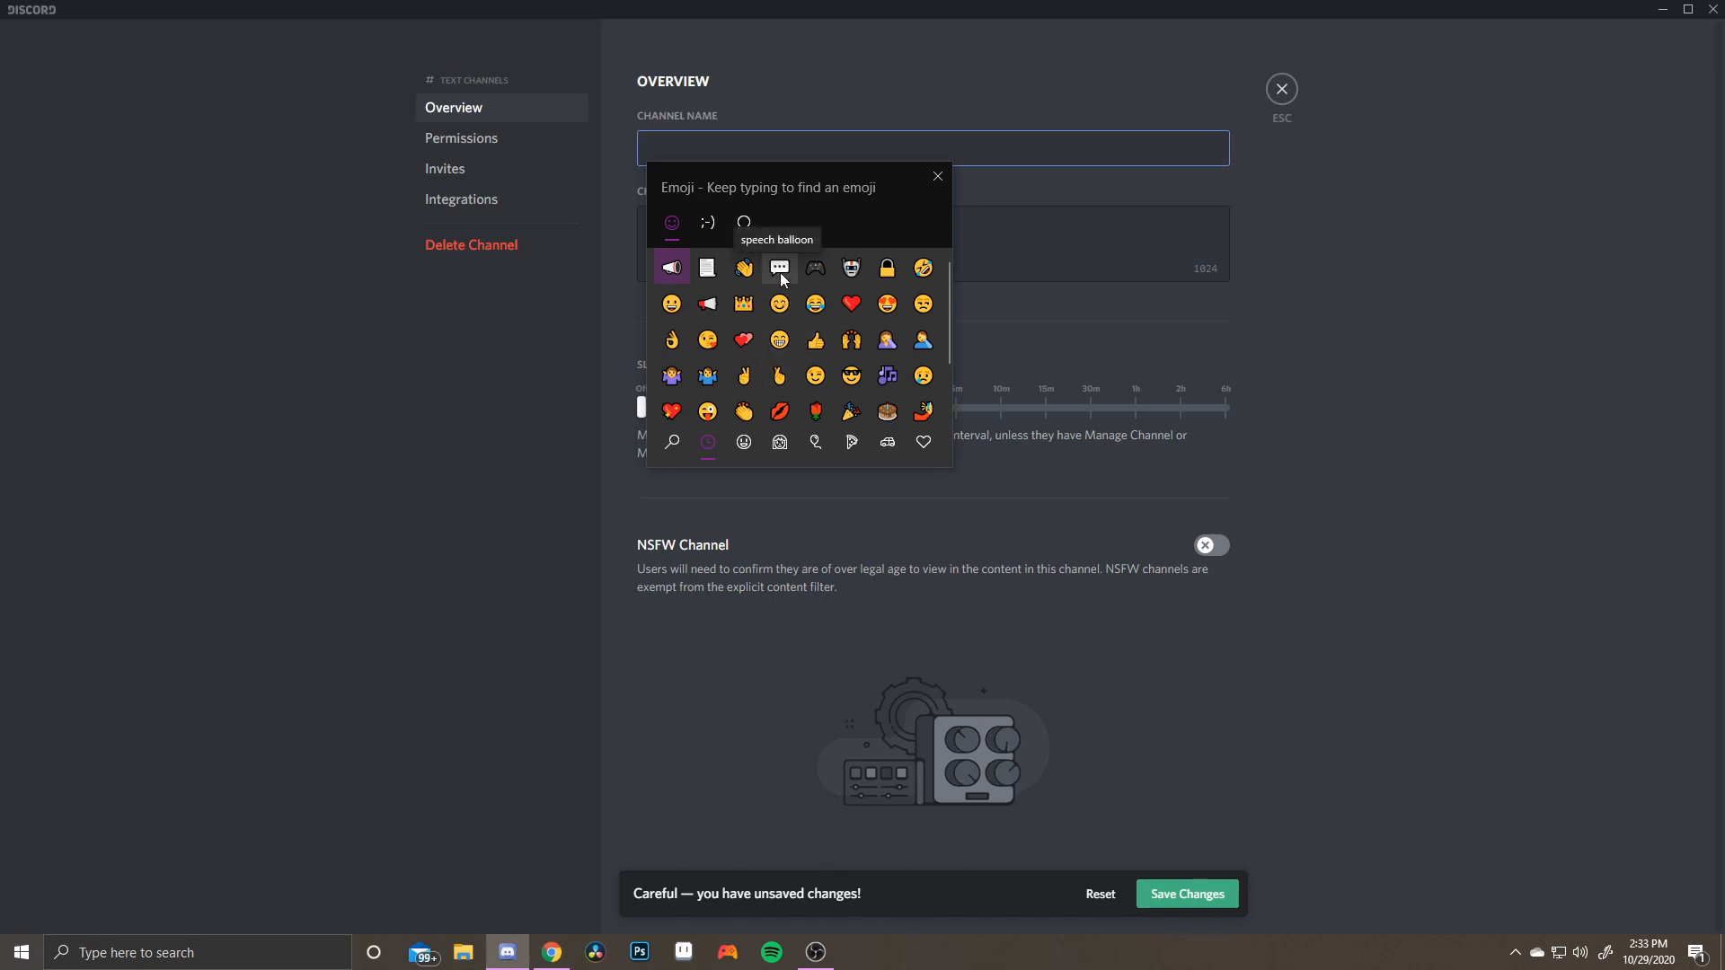
type("spee")
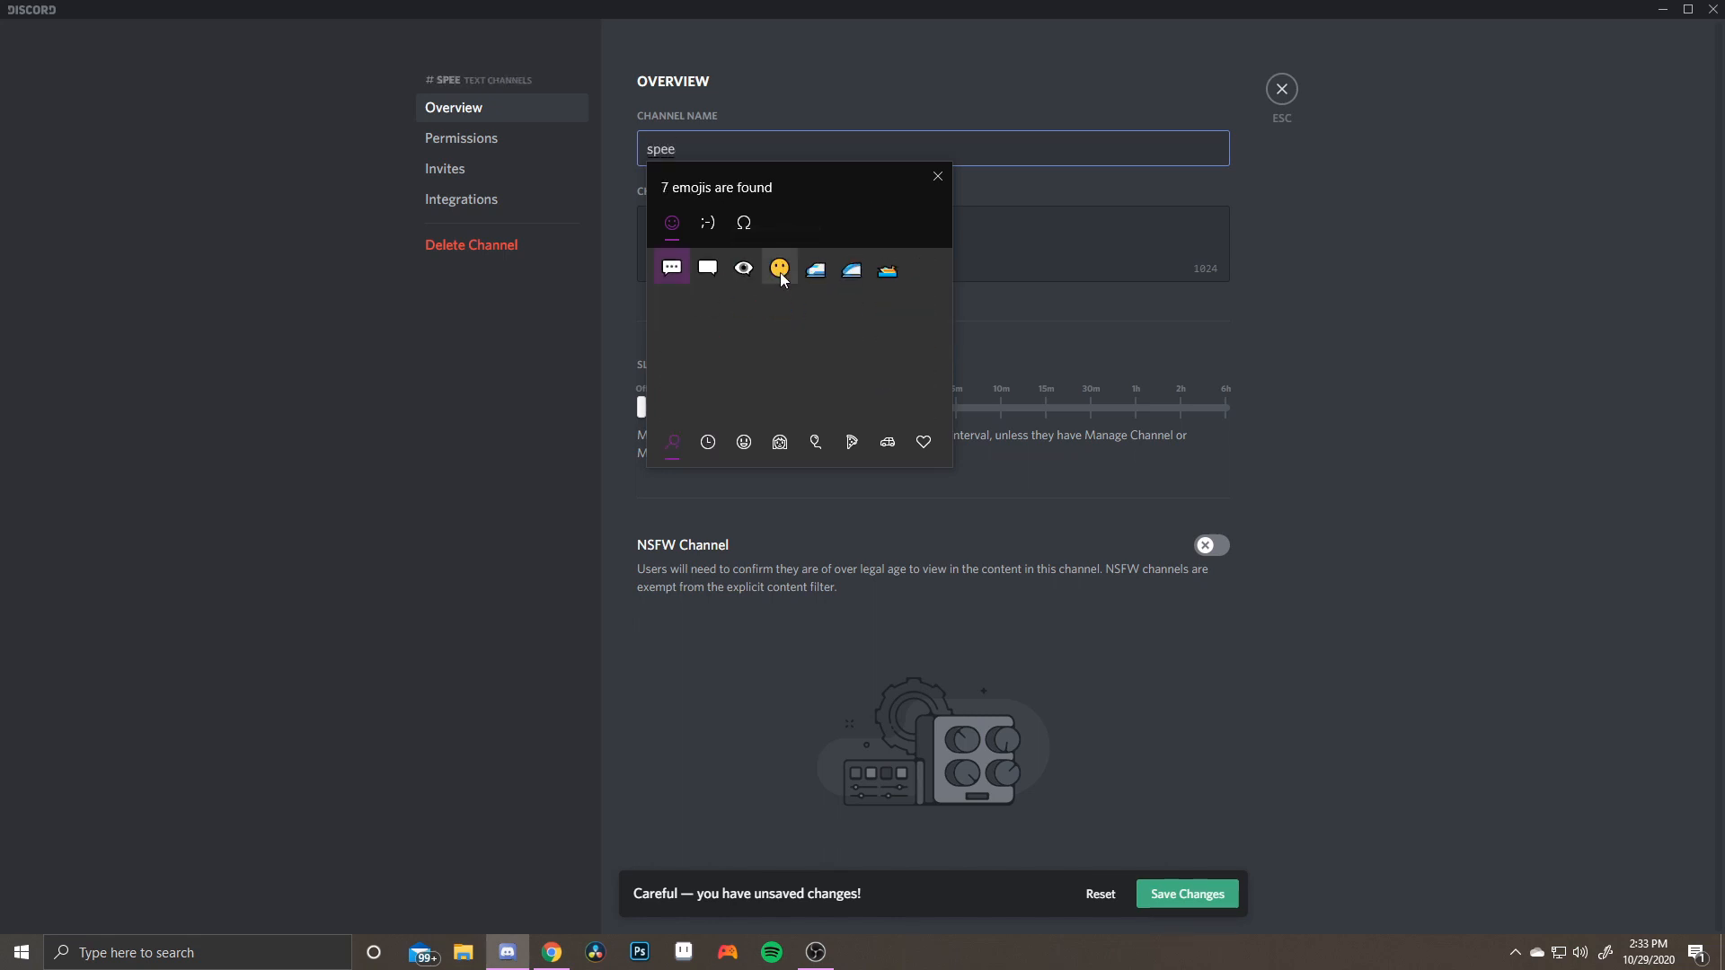
left_click(671, 268)
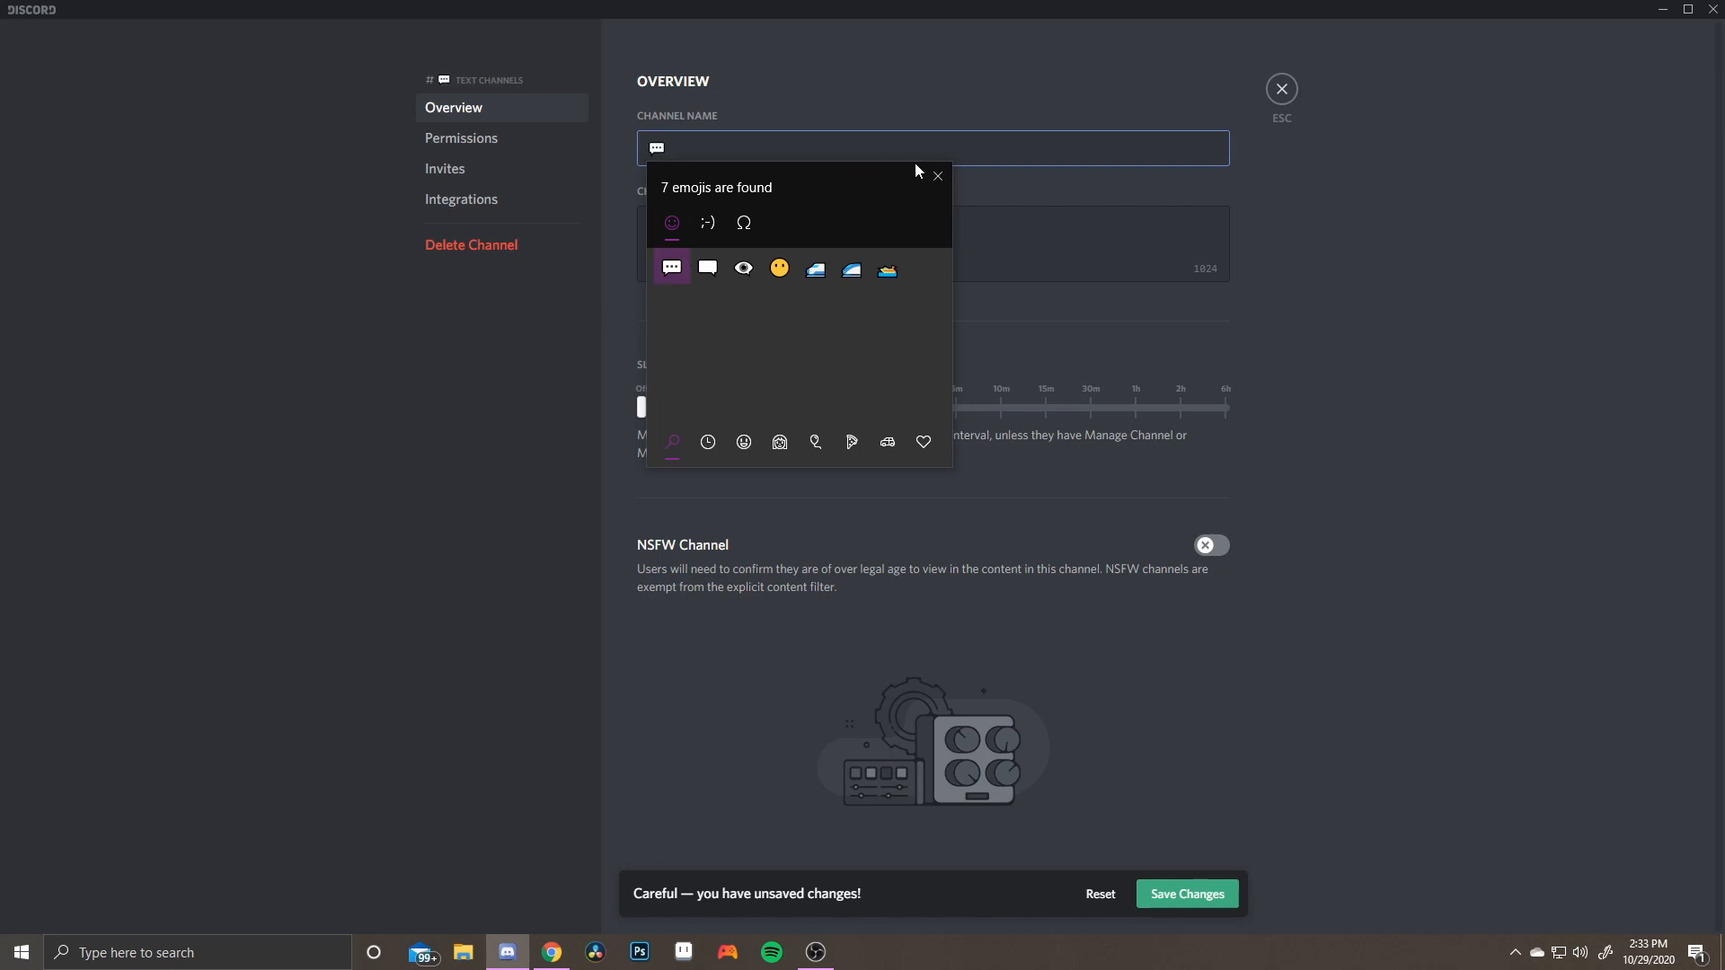
left_click(936, 176)
type("-")
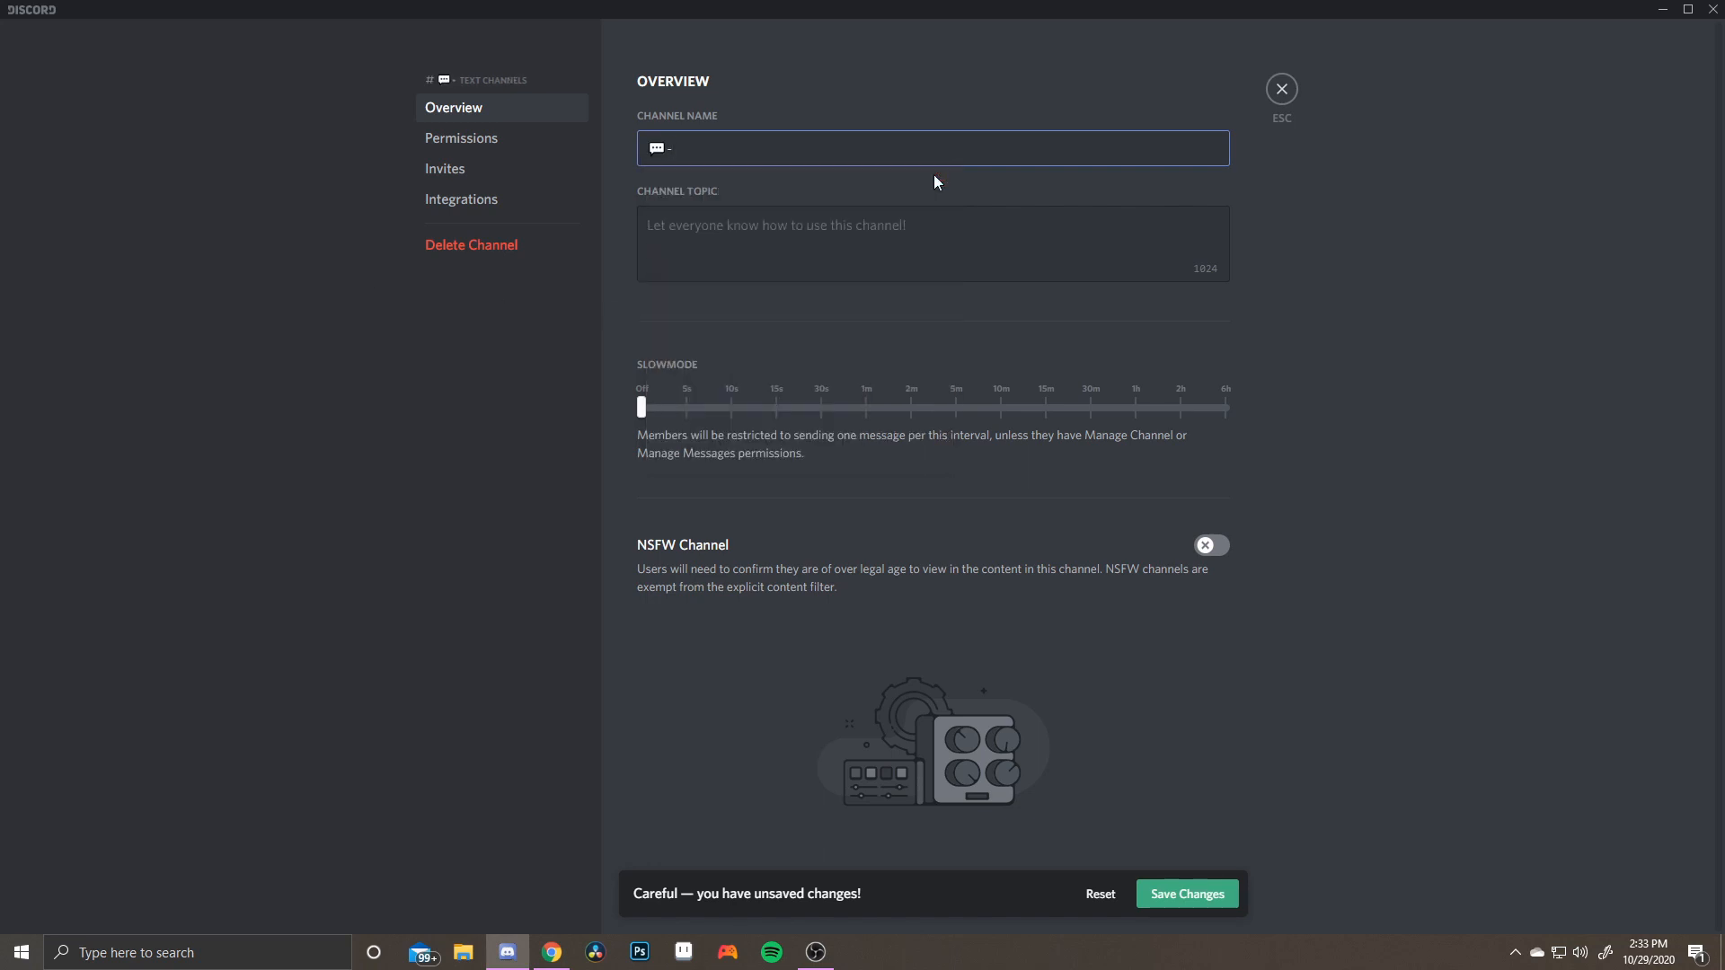
type("general")
left_click(1187, 898)
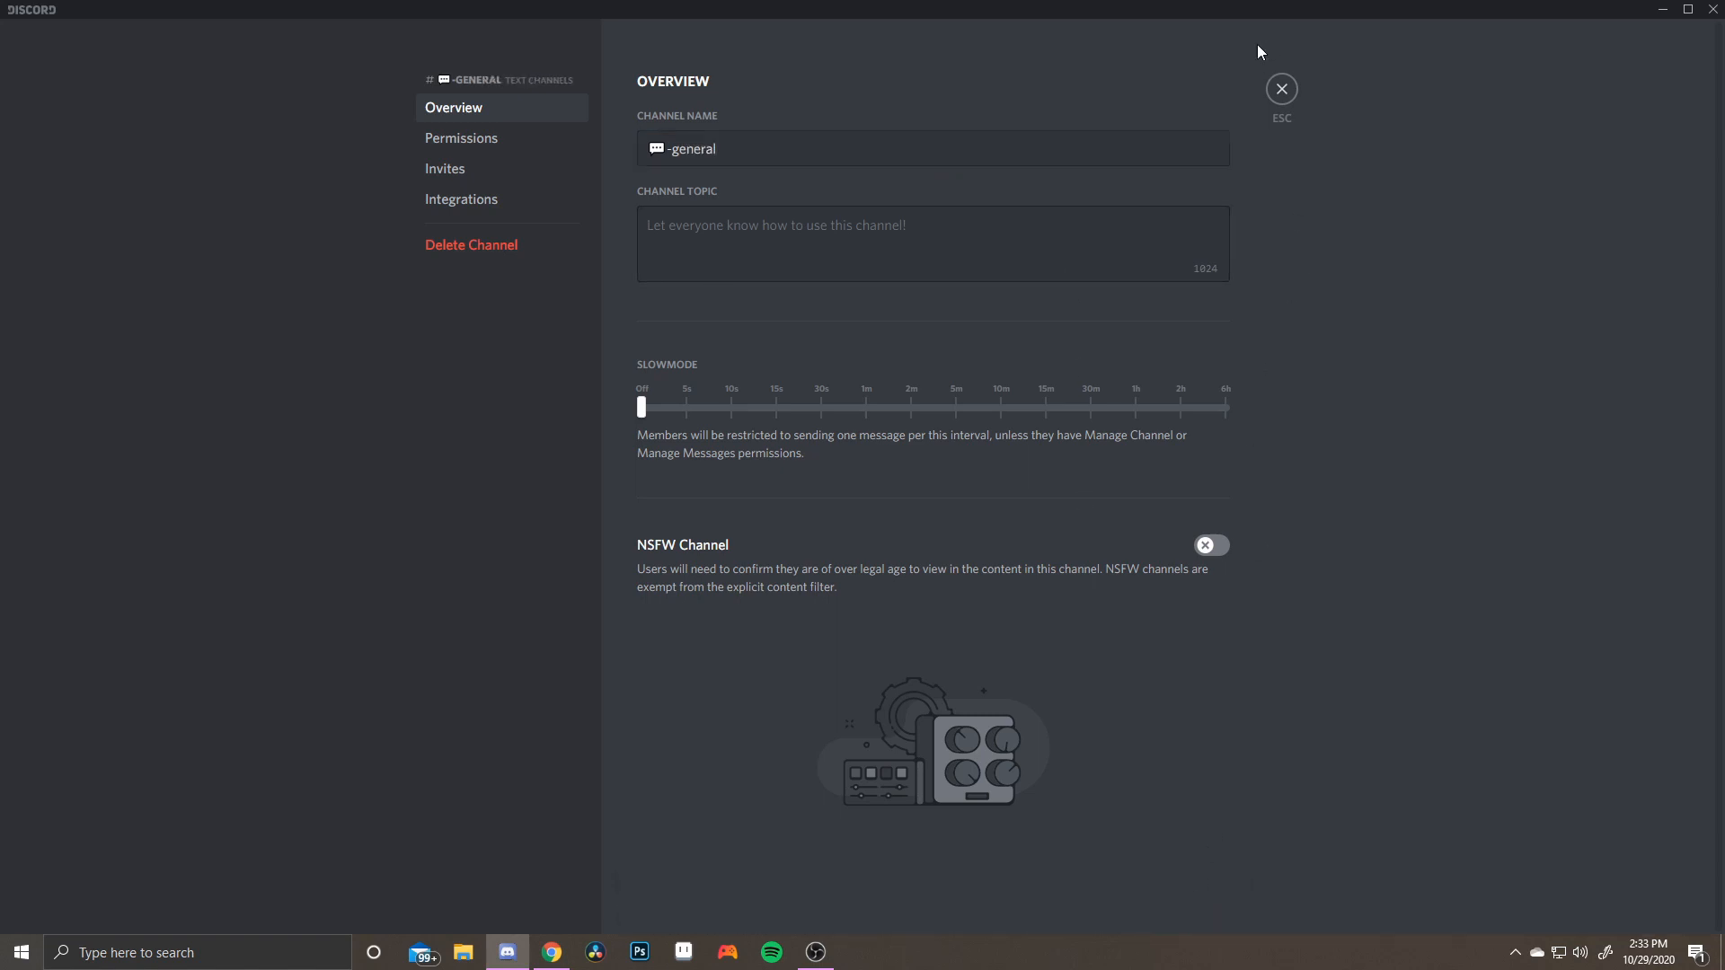
left_click(1291, 92)
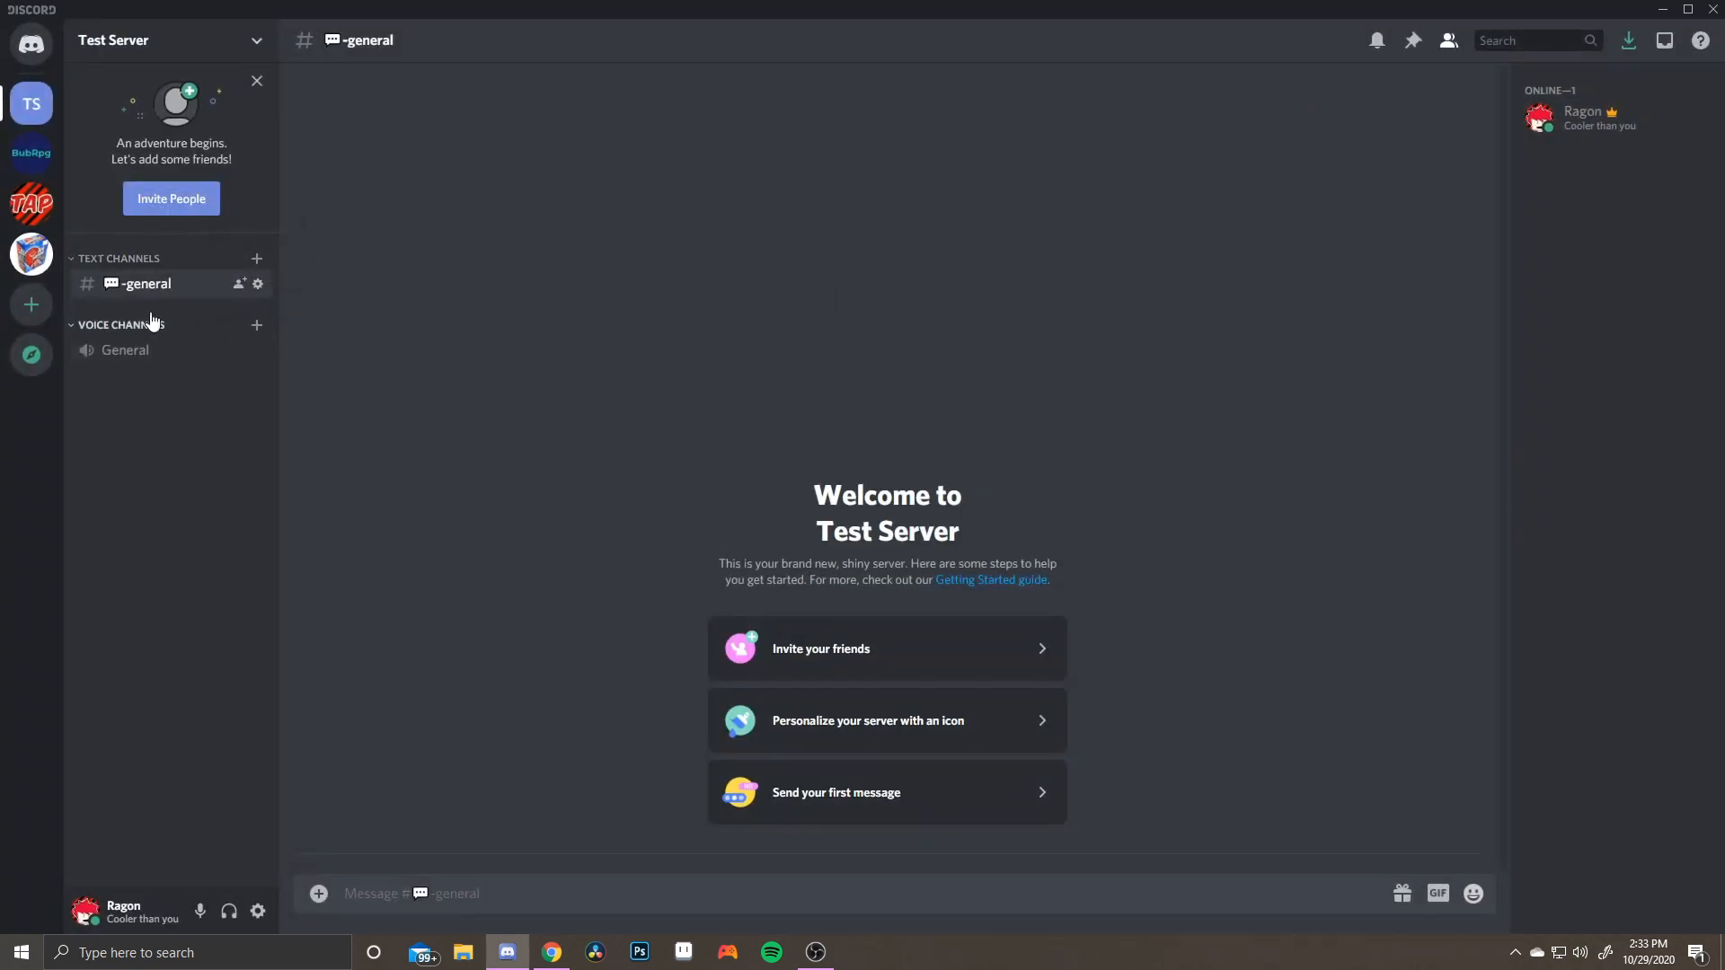
Create a text channel named with the laughing-with-tears emoji followed by "-memes"
left_click(257, 259)
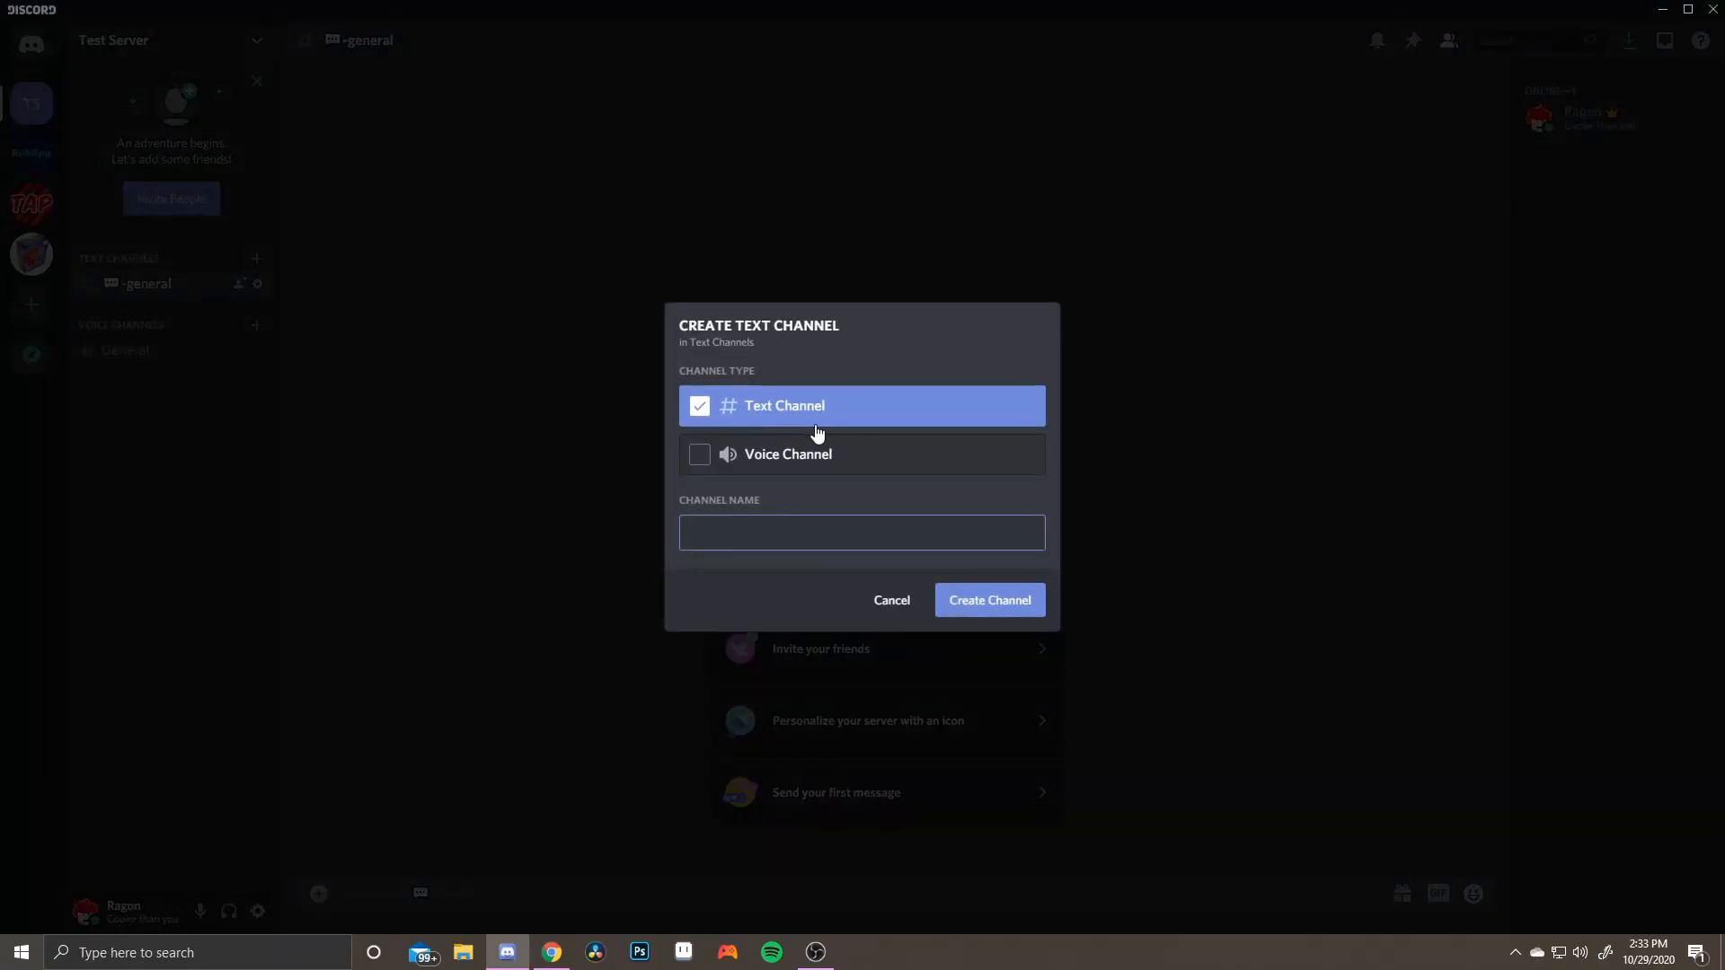
left_click(889, 602)
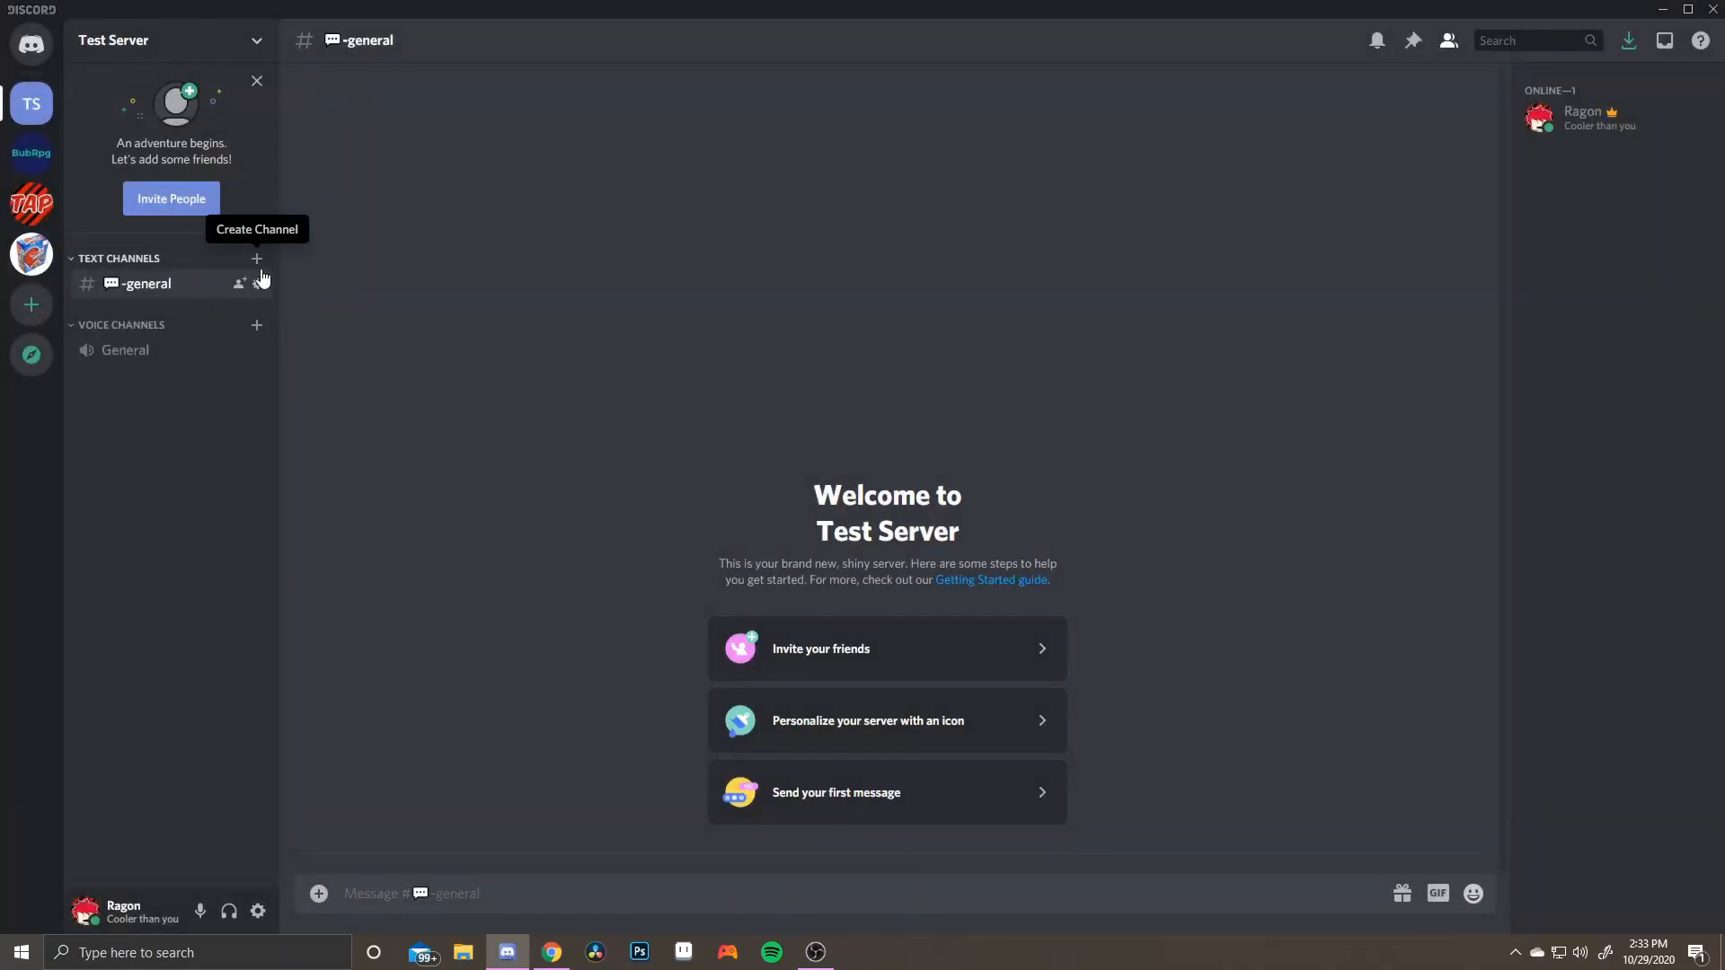
left_click(257, 259)
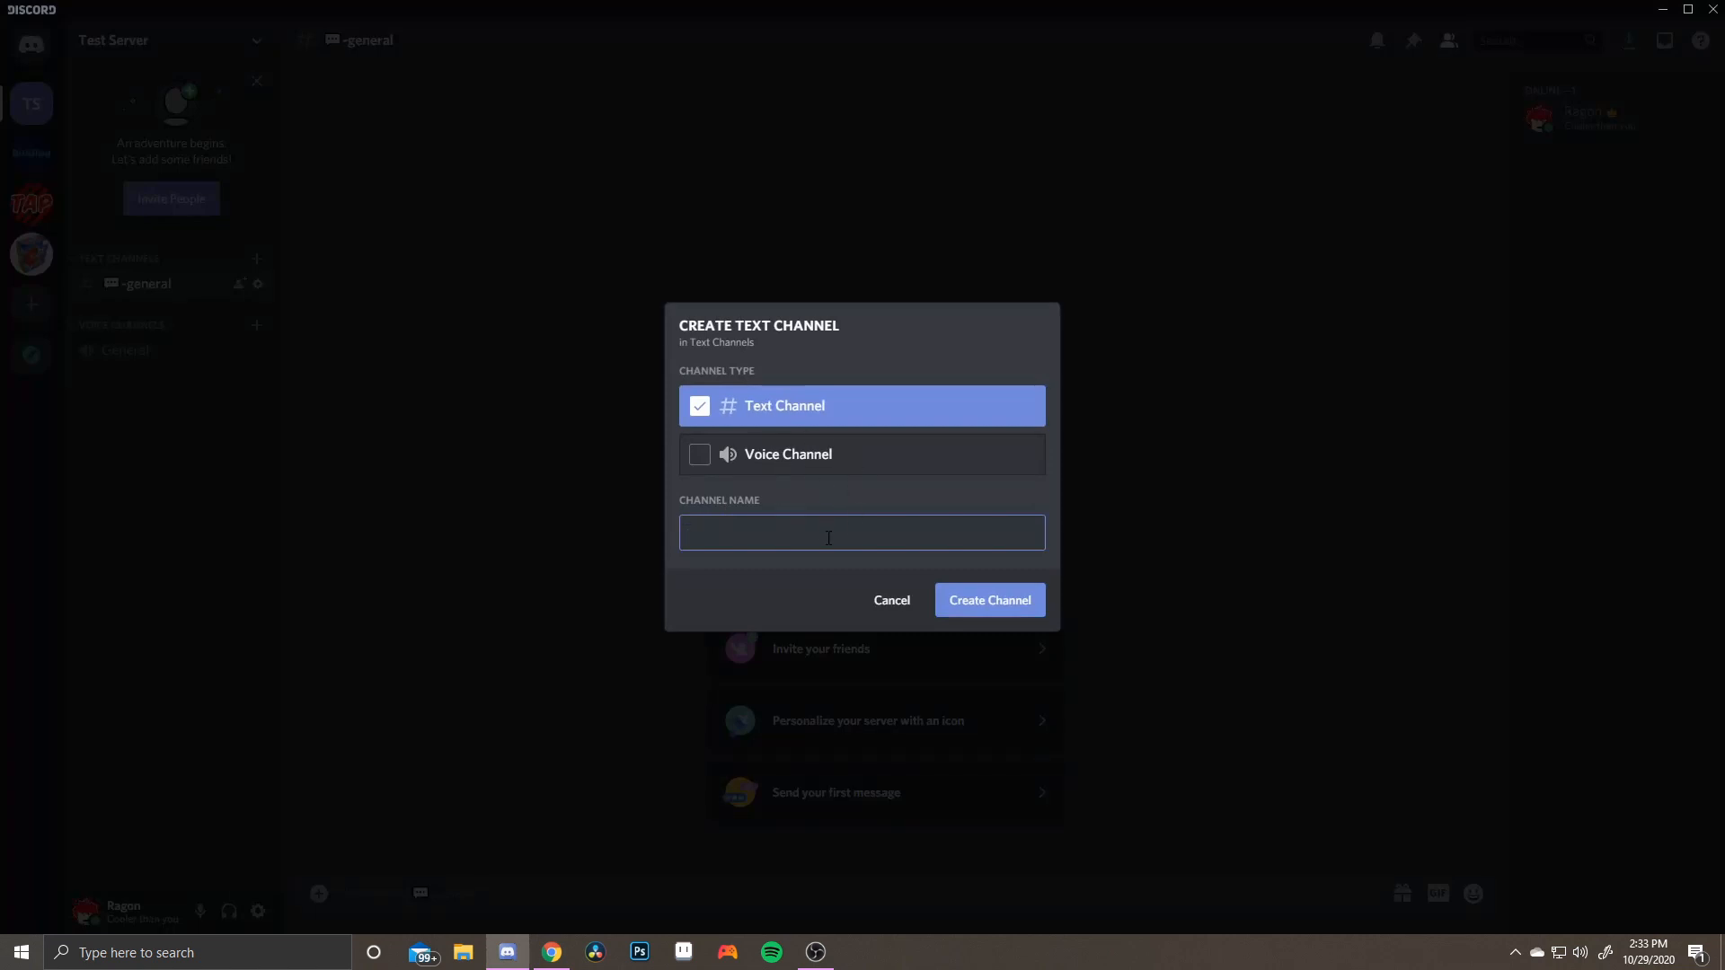
key("super+period")
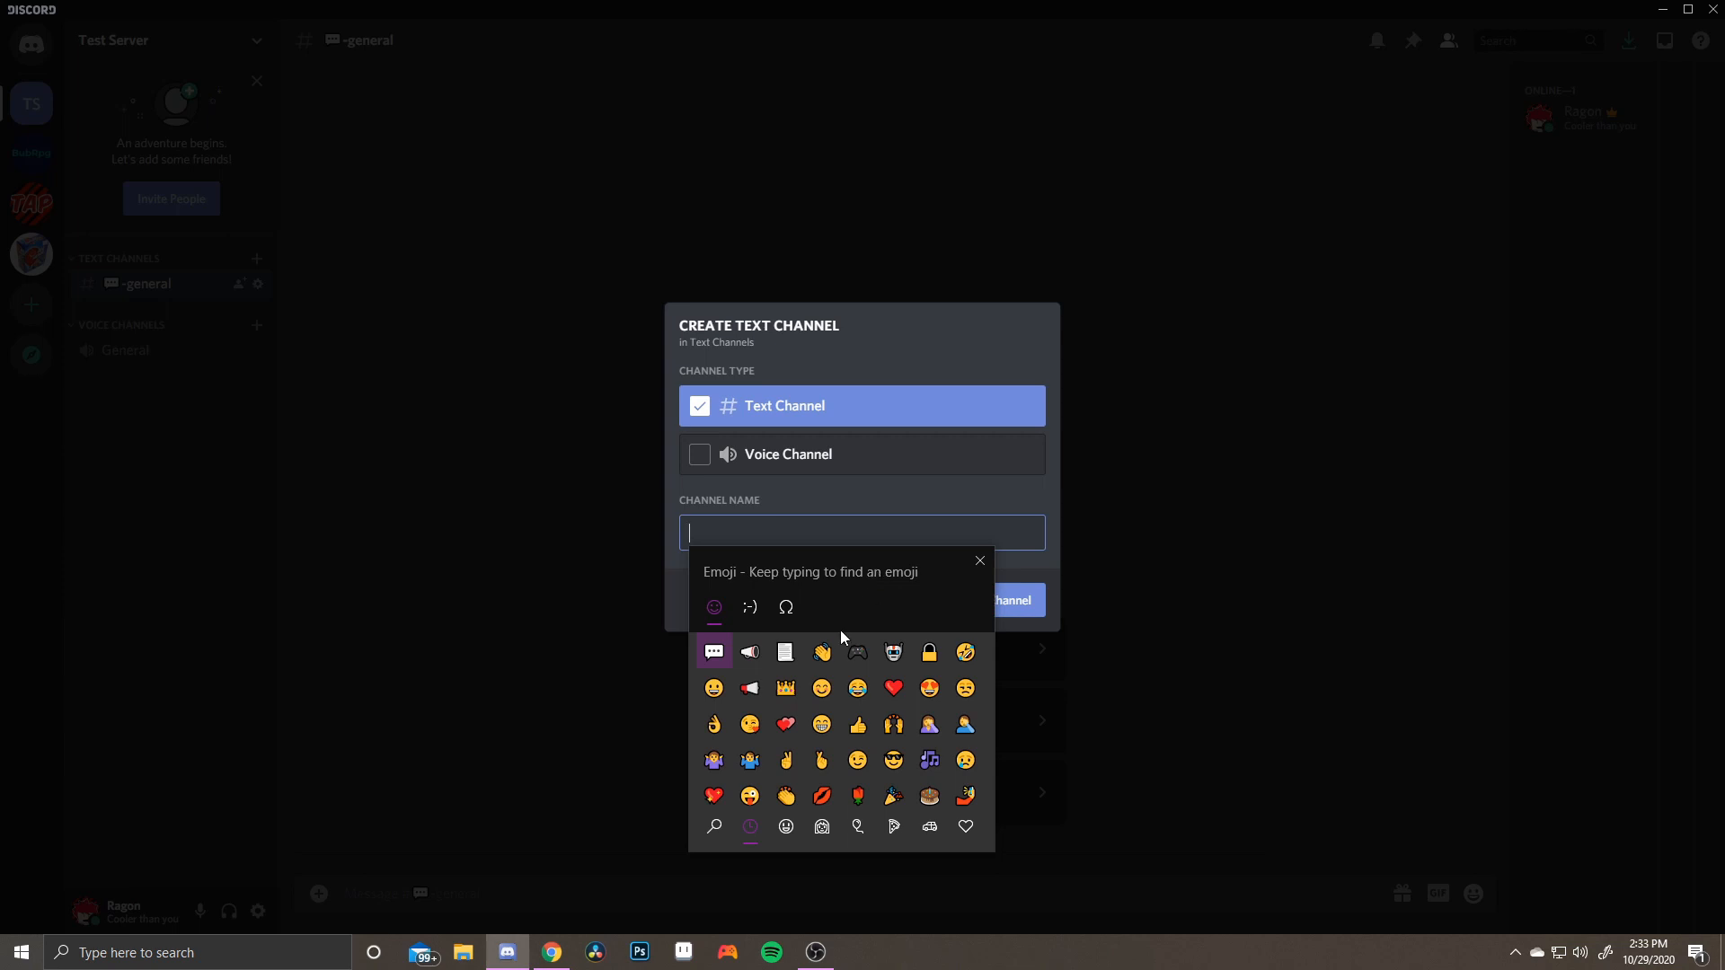
left_click(858, 688)
left_click(837, 547)
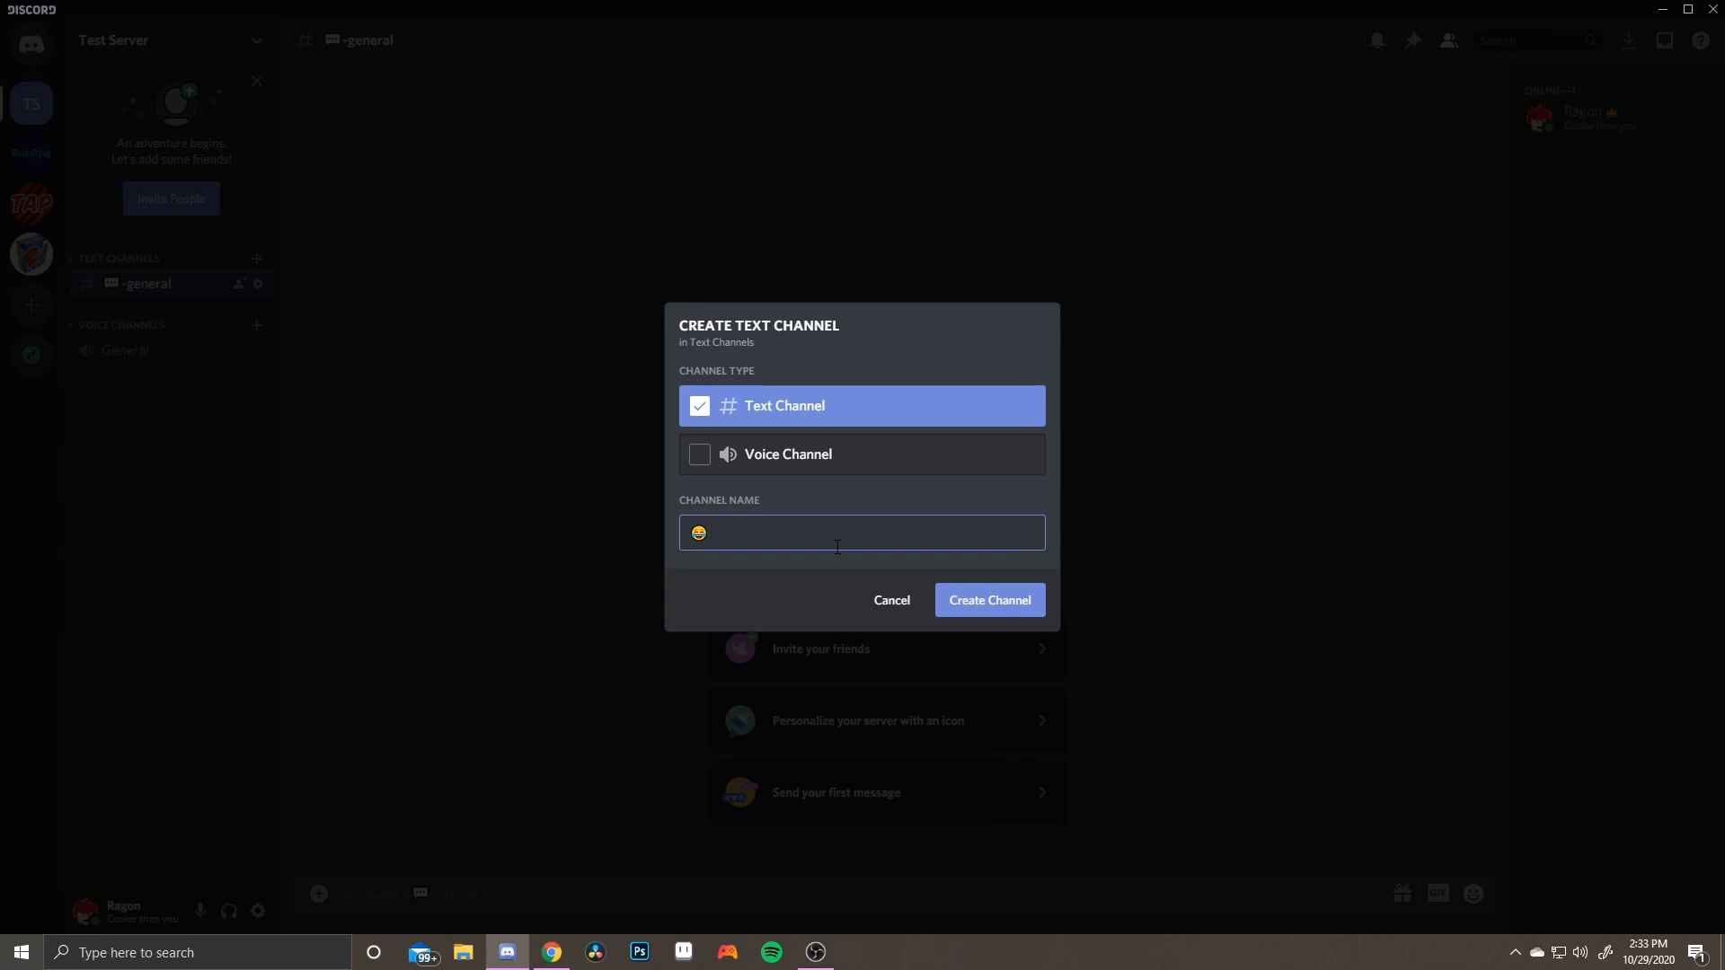
type("-memes")
left_click(1029, 608)
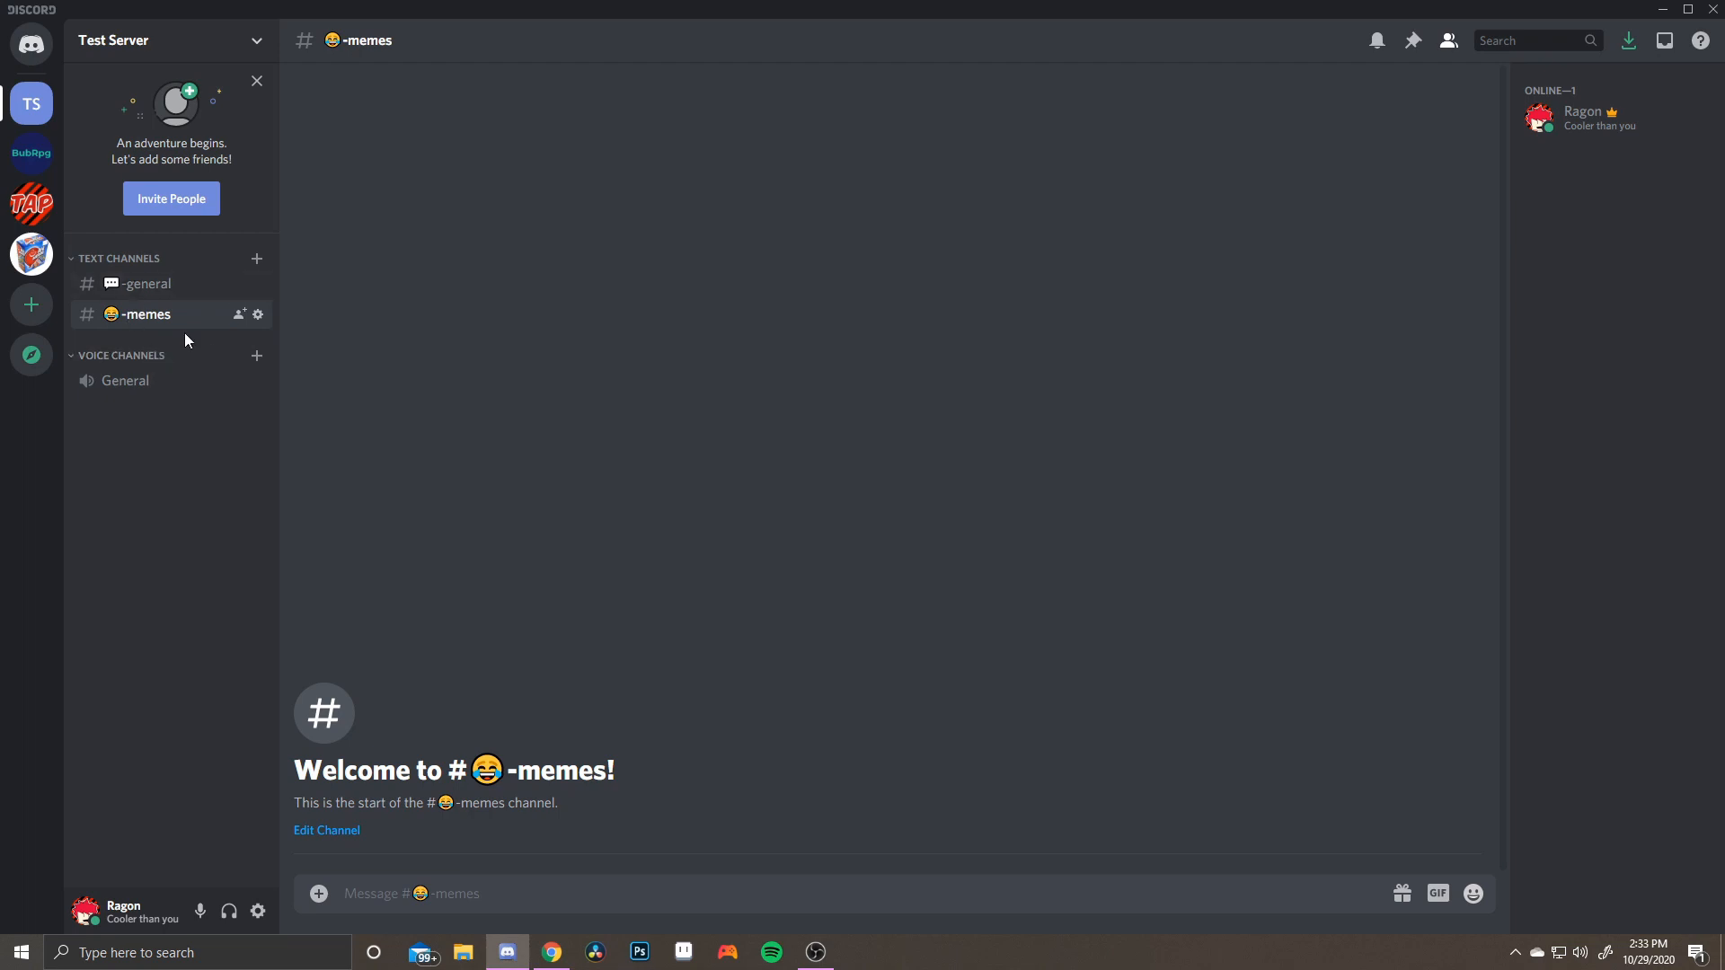
Create a text channel named with the megaphone emoji followed by "-self-promote"
left_click(256, 259)
type("📢")
key("Return")
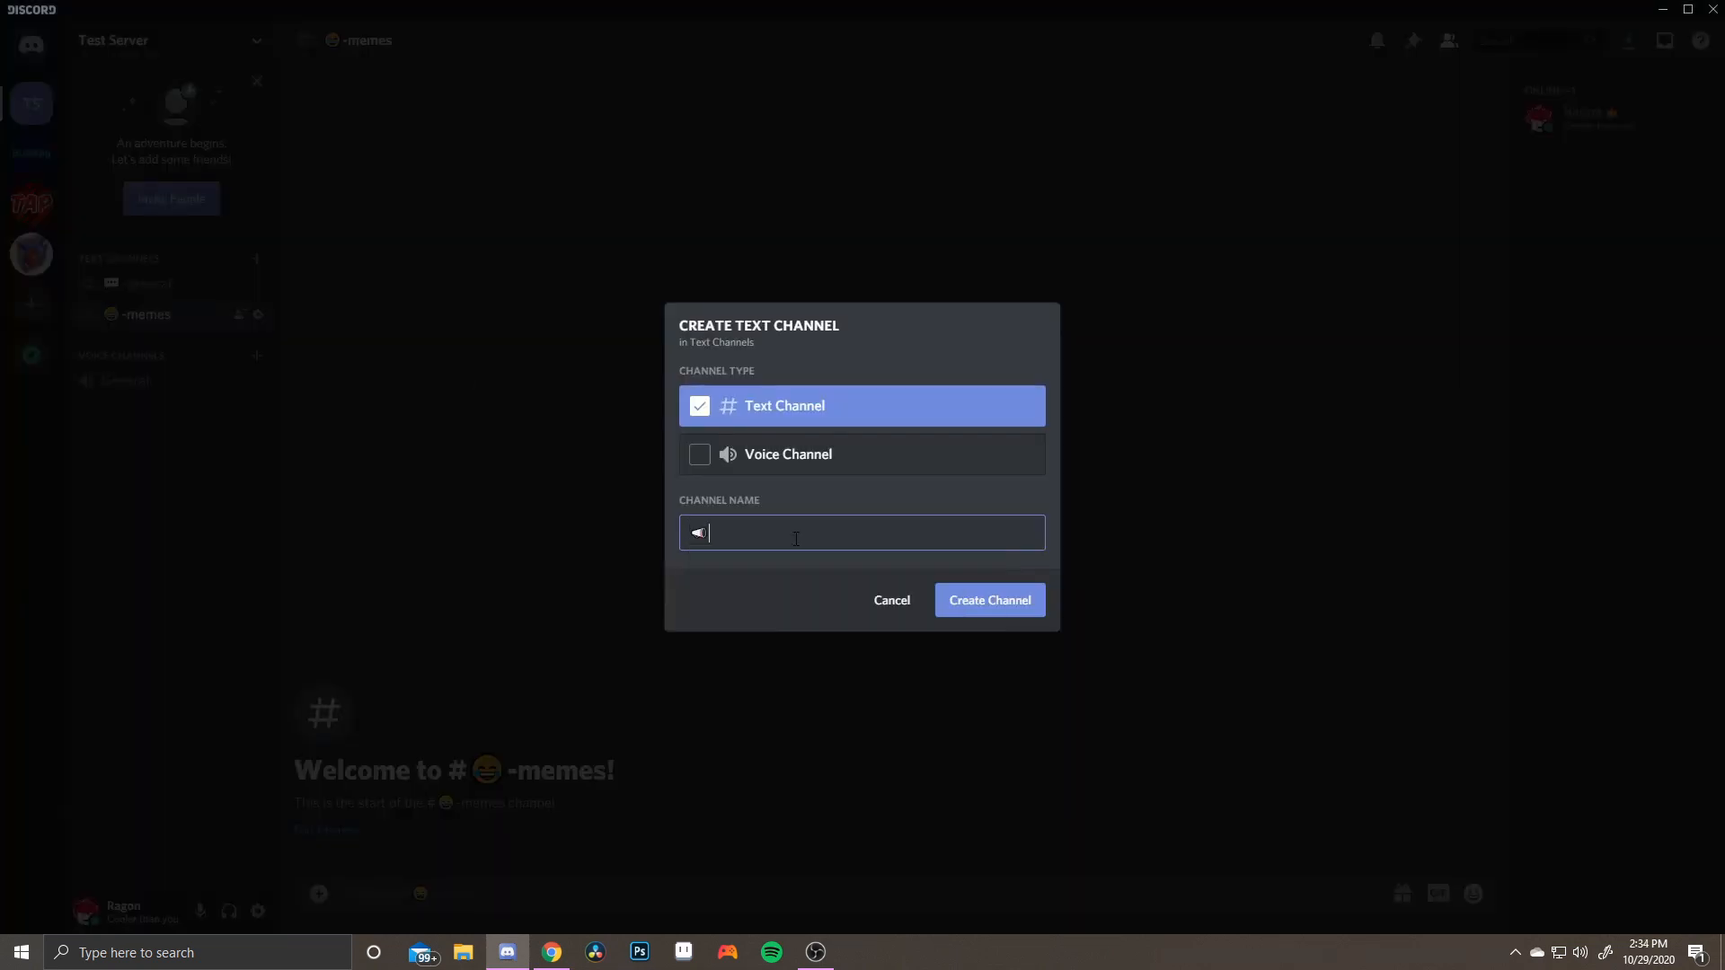
type("-sel")
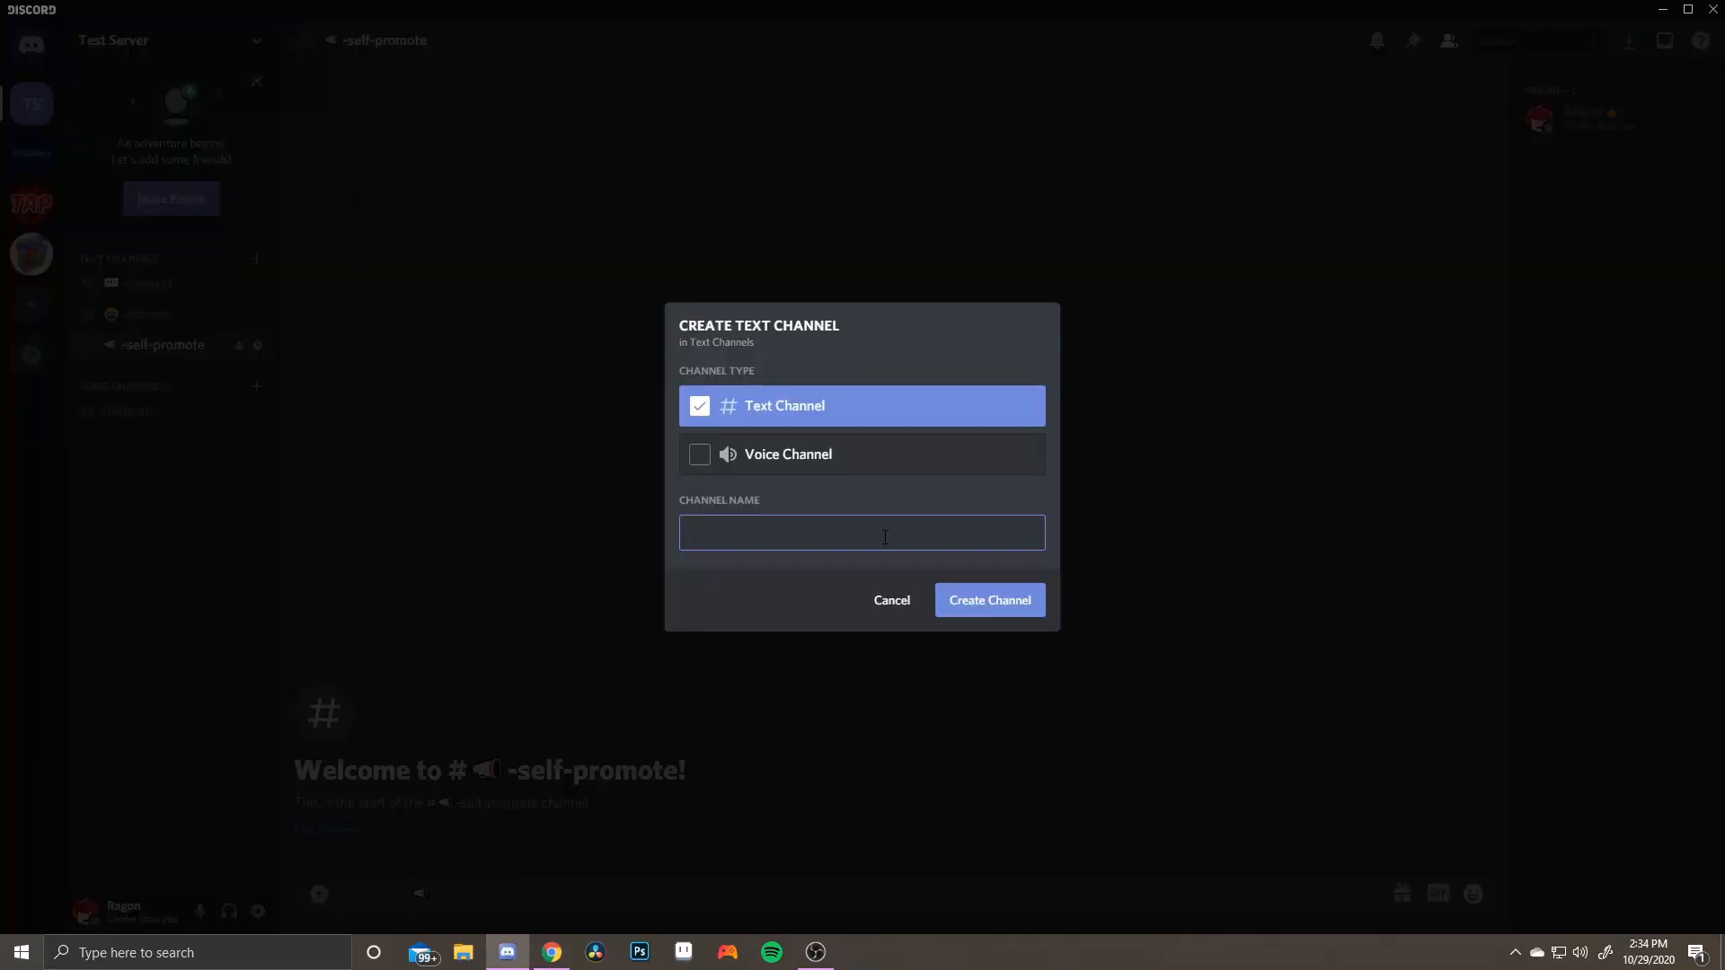
Create a text channel named with the closed lock emoji followed by "-moderator-chat"
key("super+period")
type("lock")
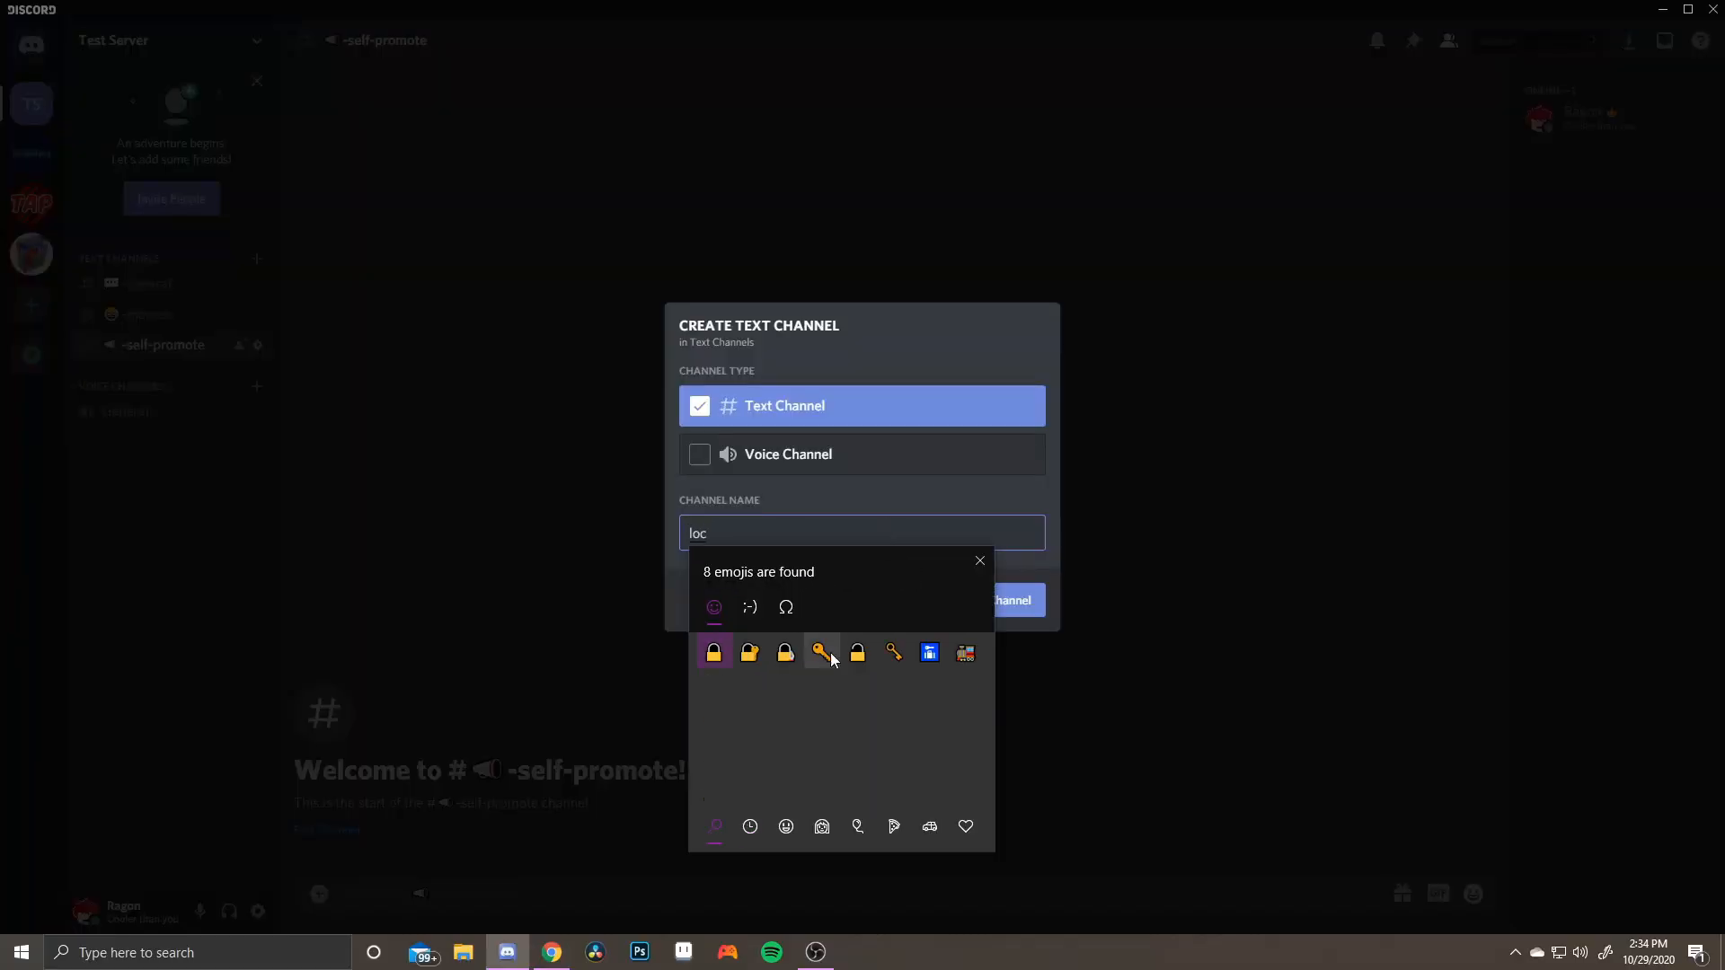
key("Return")
type("-moder")
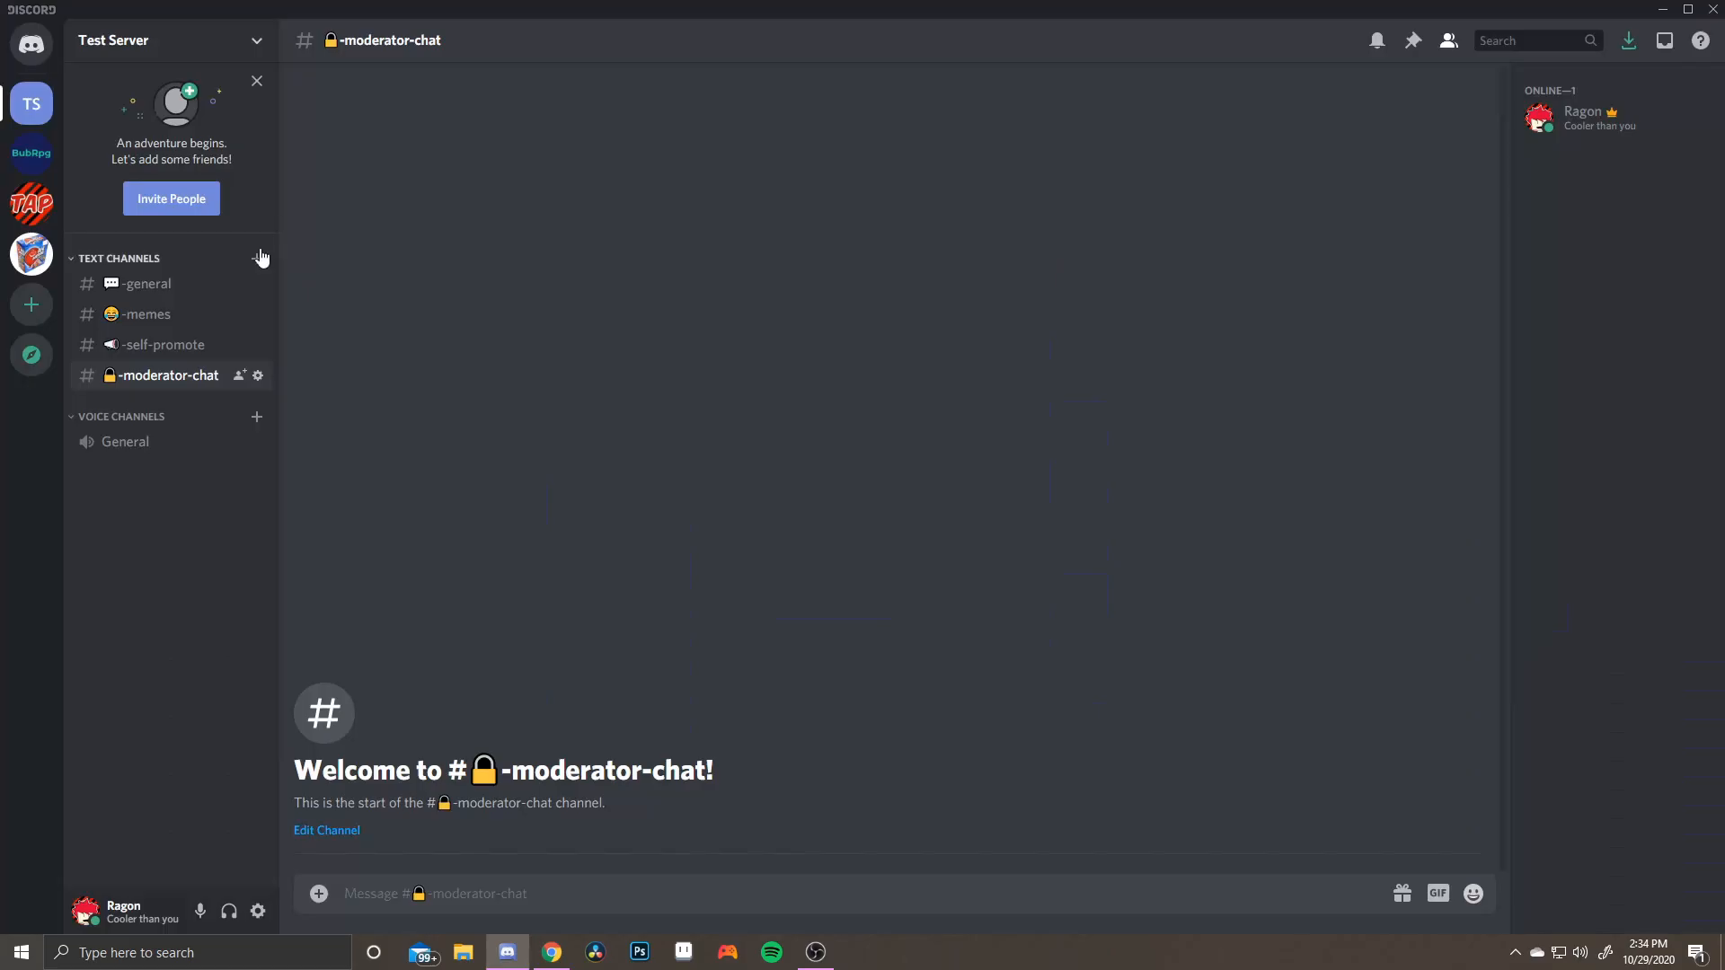
Create a text channel named with the robot emoji followed by "-bot-commands"
left_click(256, 259)
key("super+period")
left_click(966, 664)
type("-bot-commands")
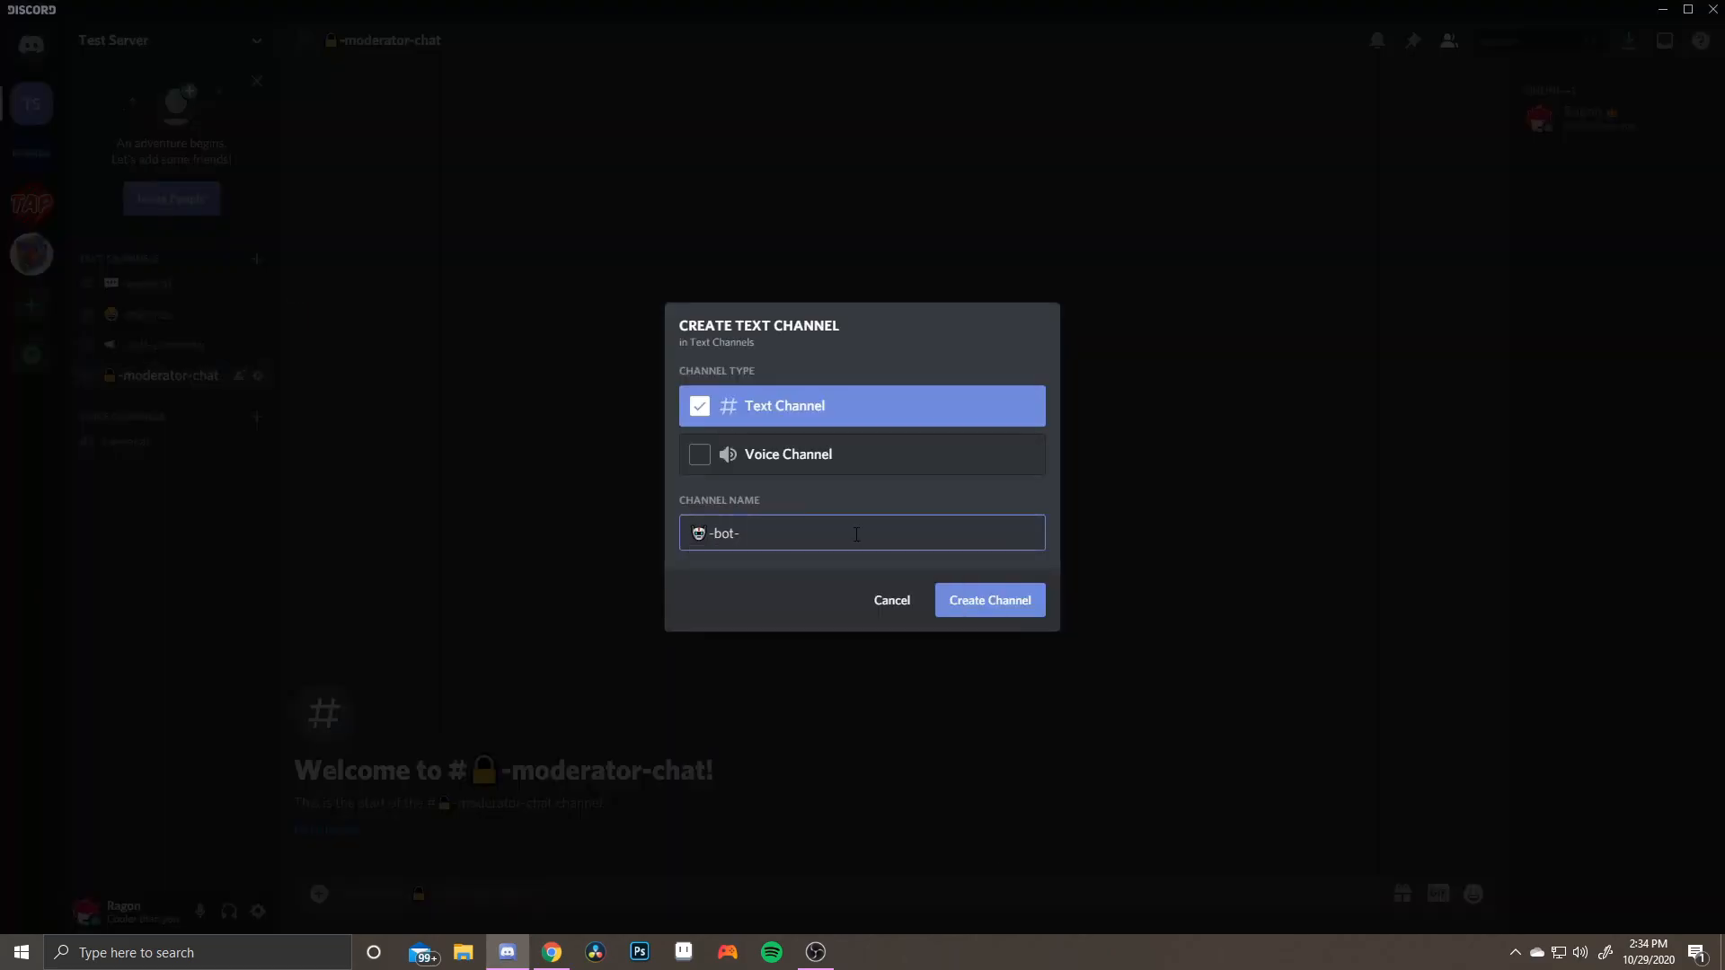
left_click(1008, 601)
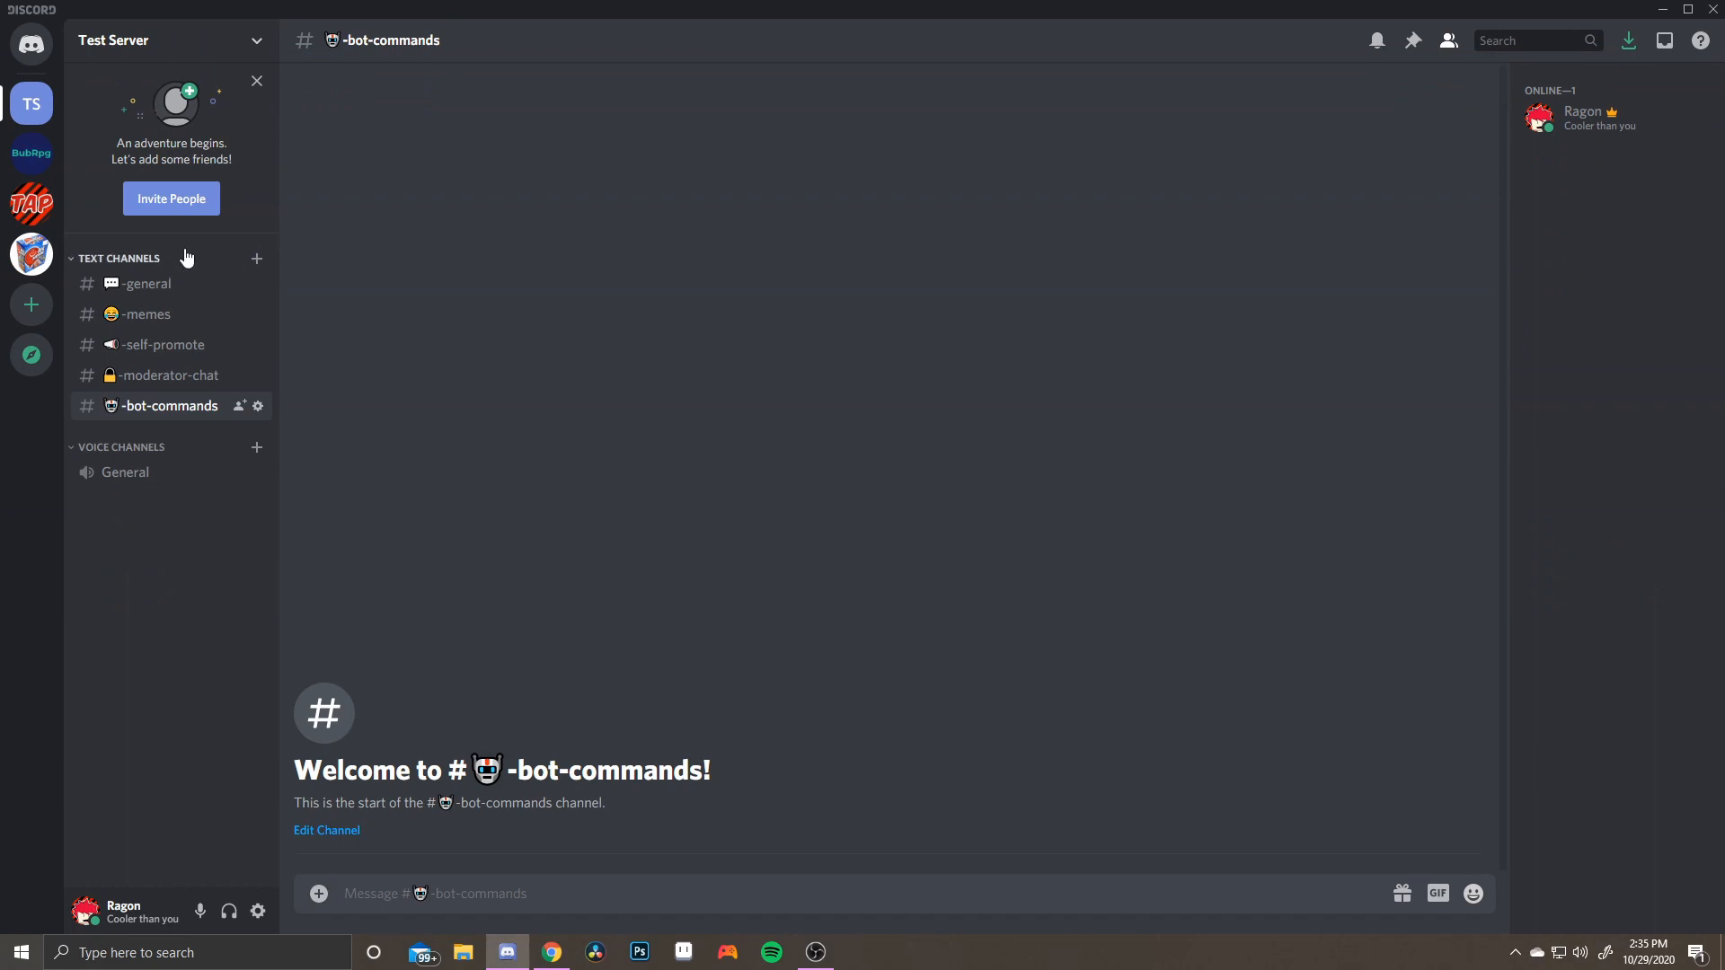
Rename the General voice channel with the speech balloon emoji followed by "-general", save it and leave its settings
right_click(174, 460)
left_click(6, 608)
left_click(258, 474)
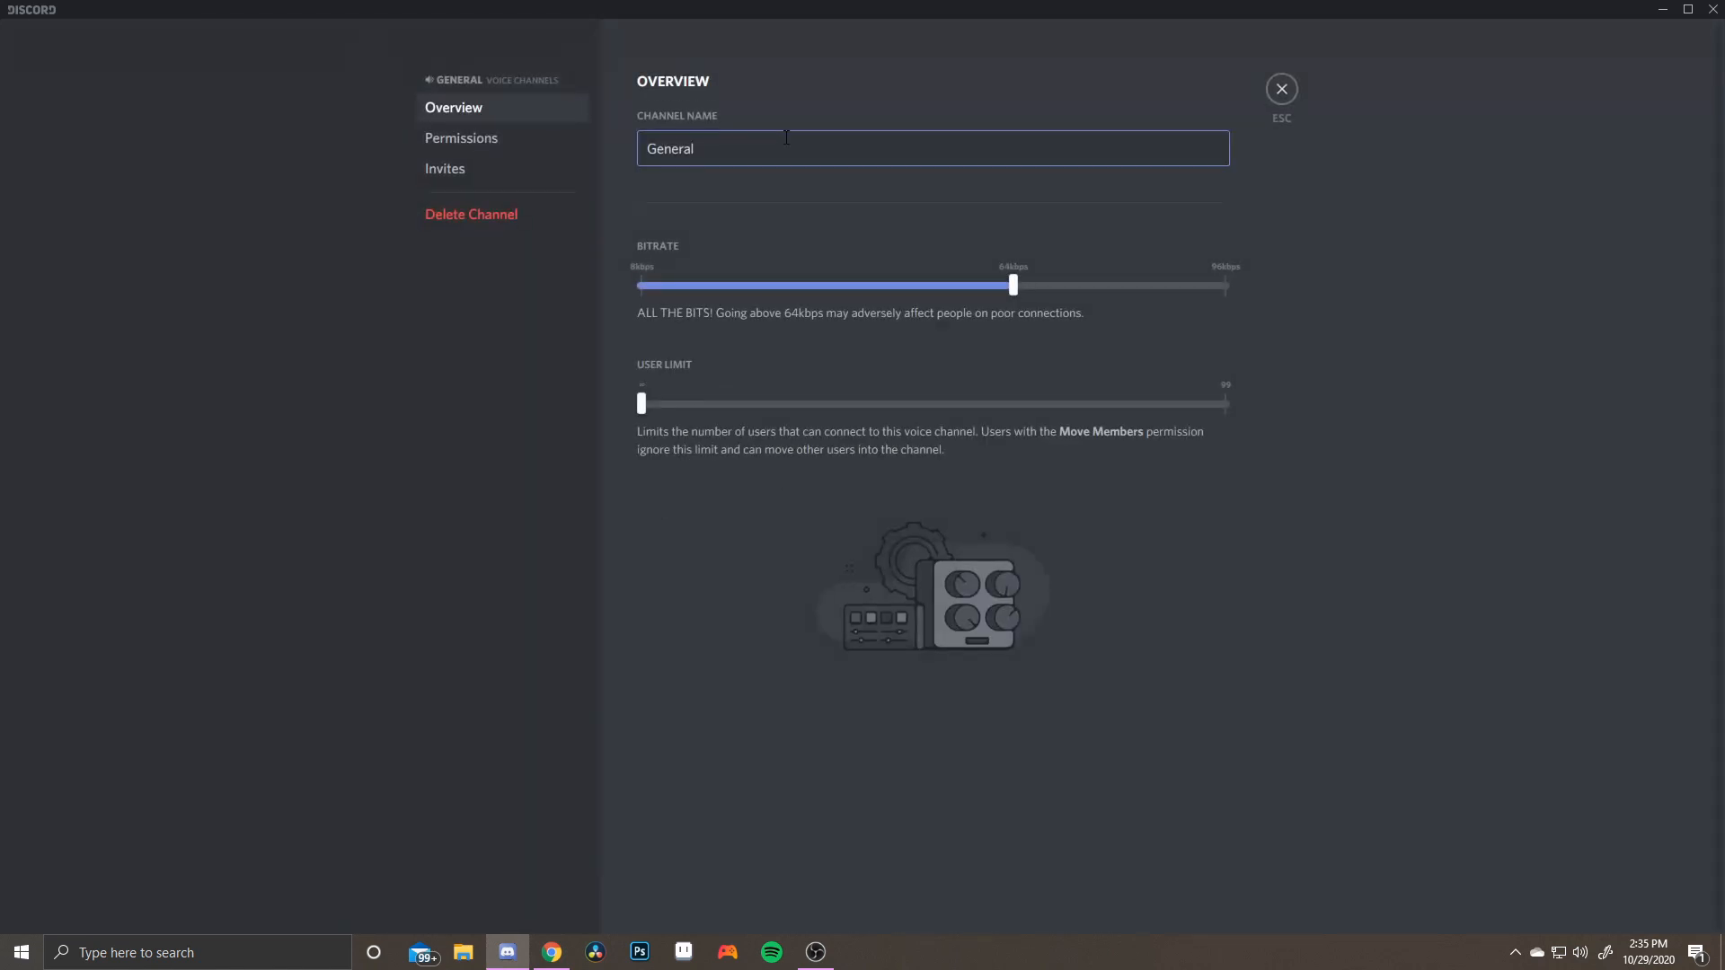
key("ctrl+a")
key("BackSpace")
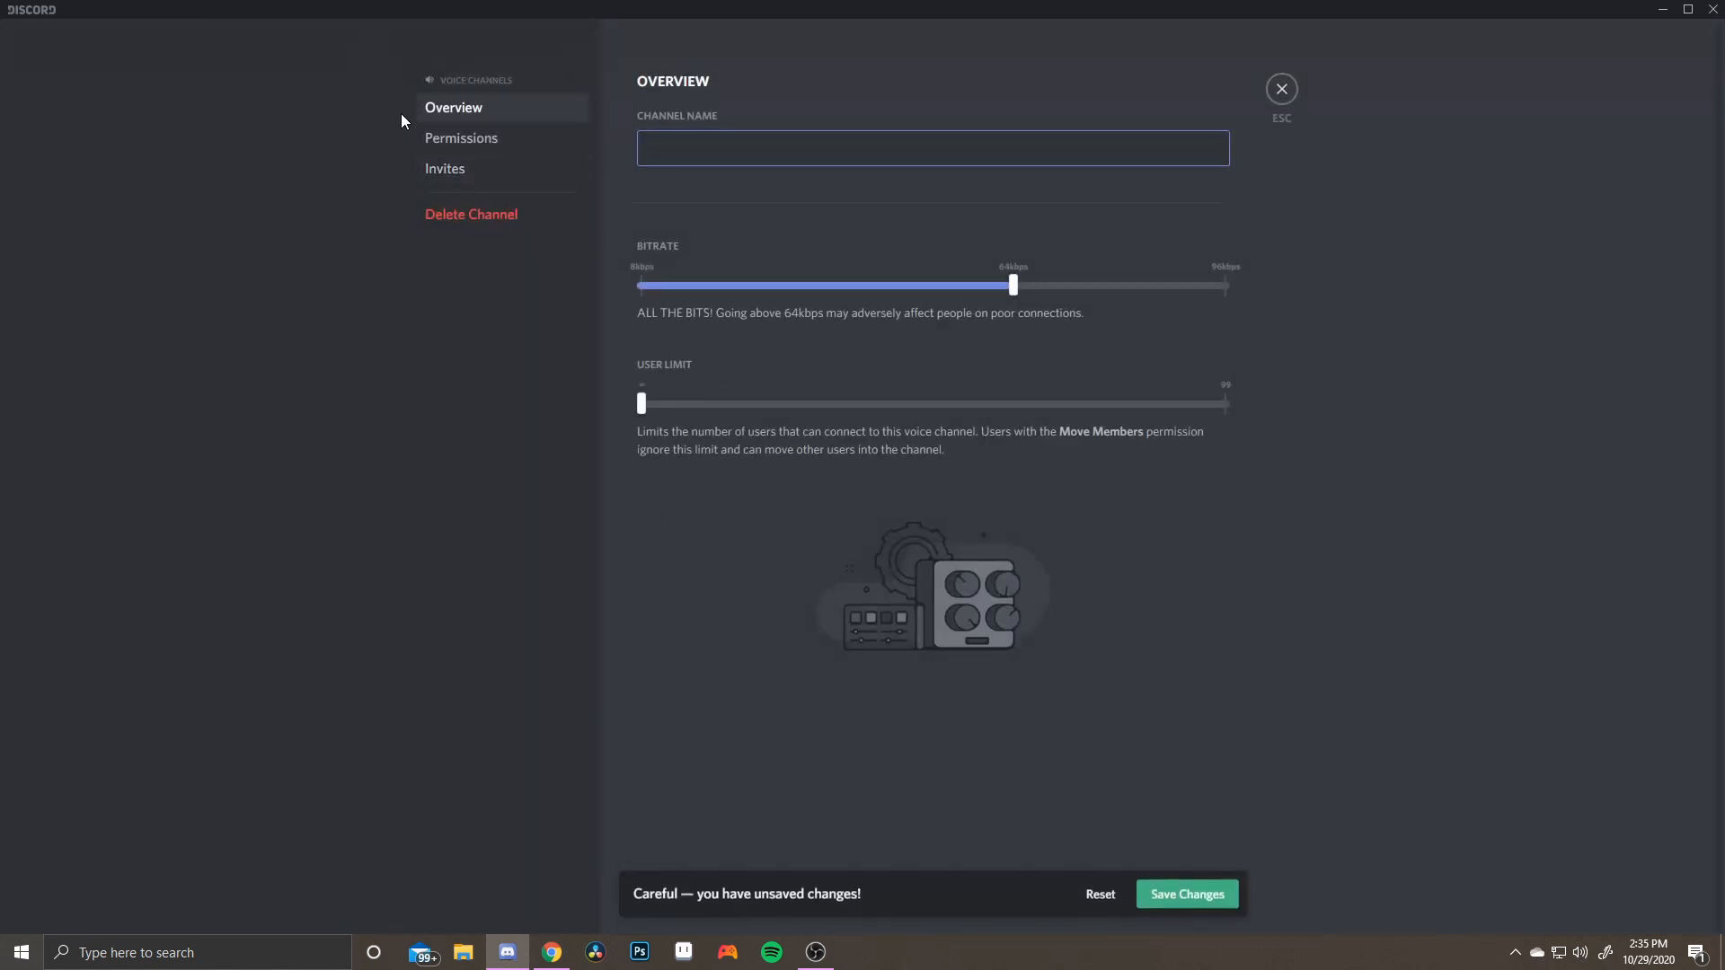
key("super+period")
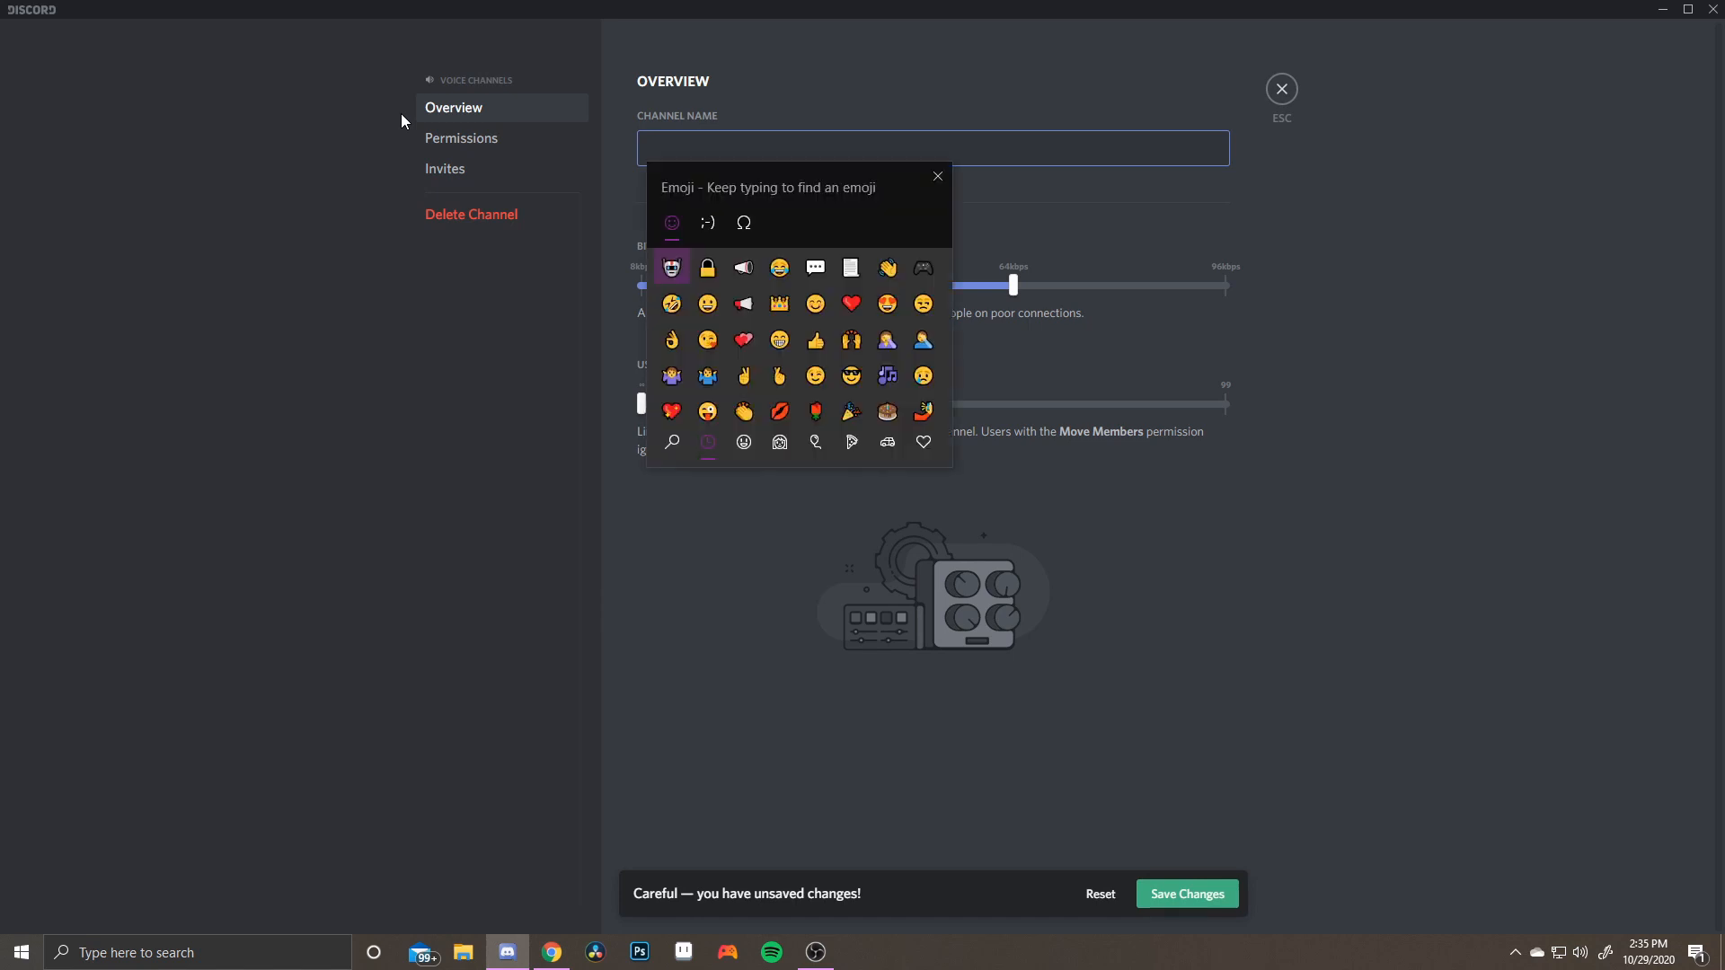
left_click(814, 267)
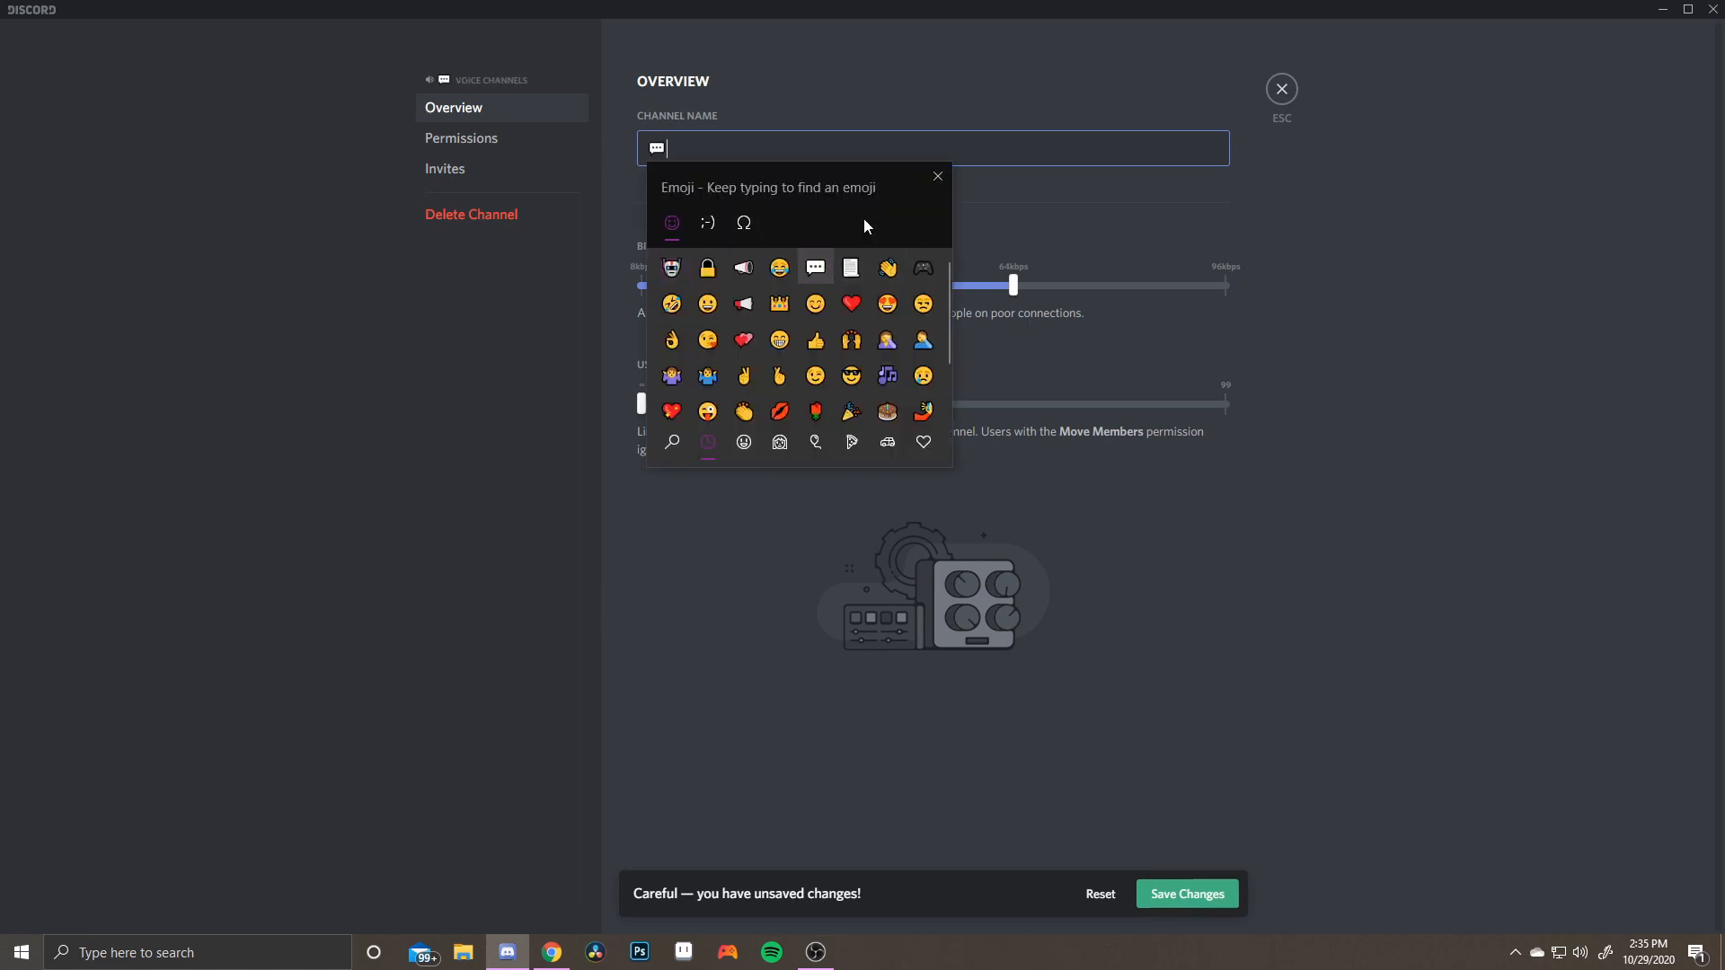
left_click(937, 176)
type("-")
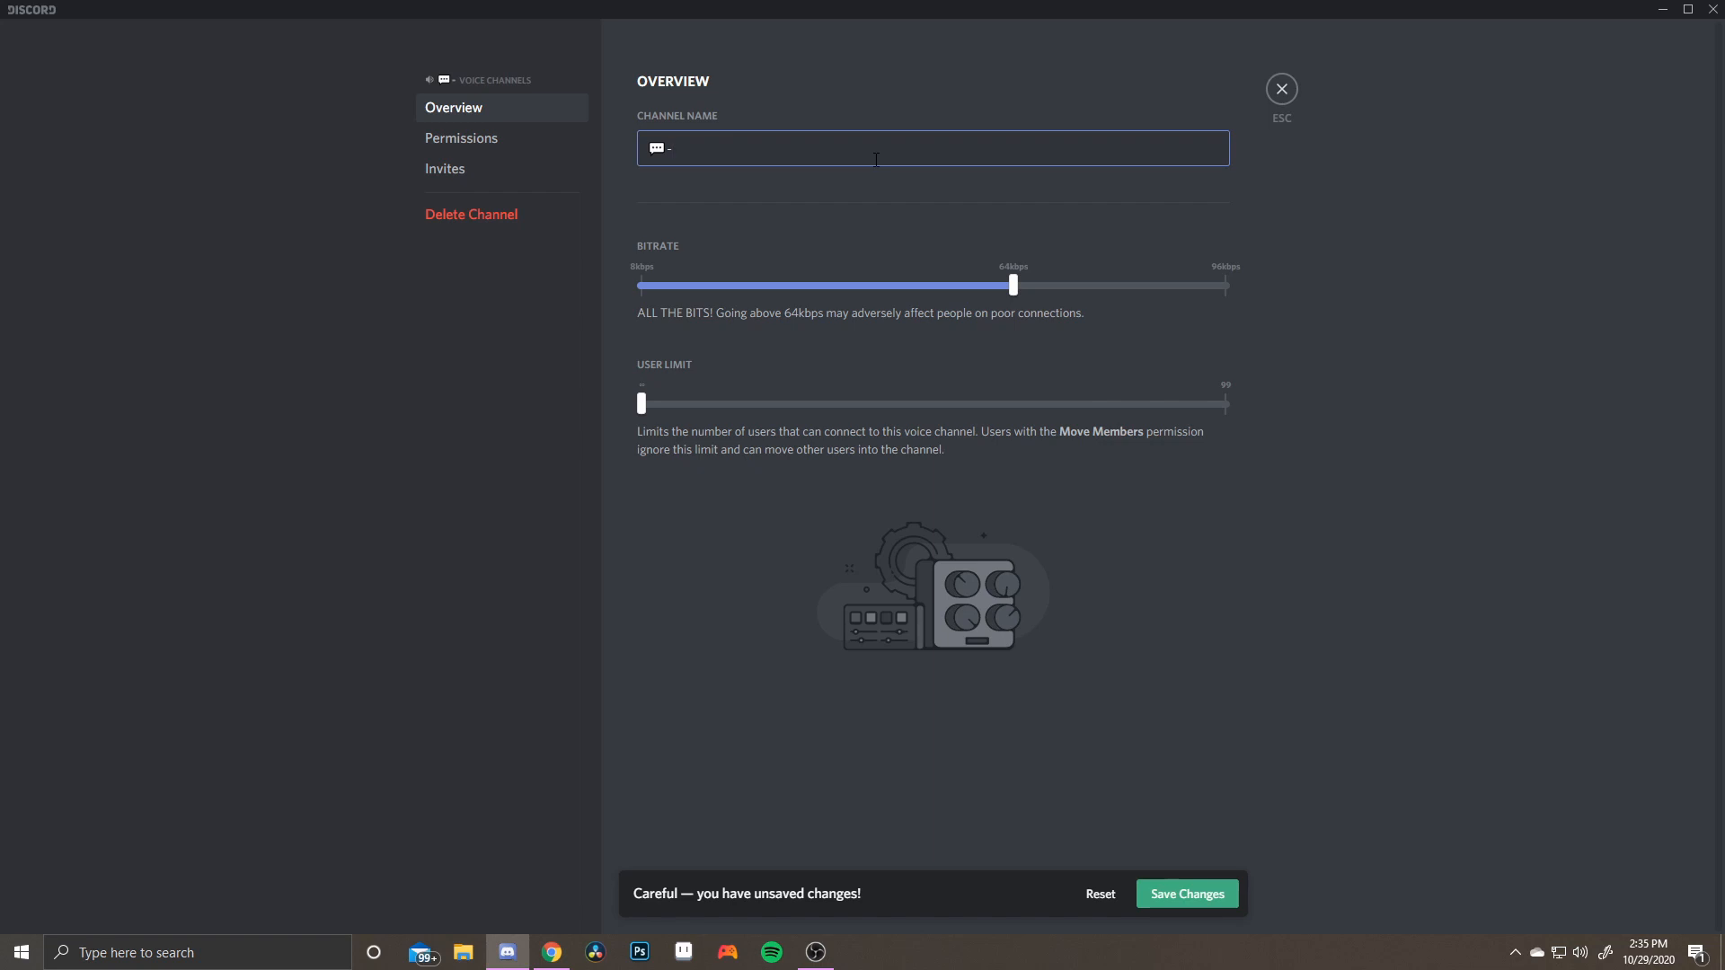
type("general")
left_click(1217, 902)
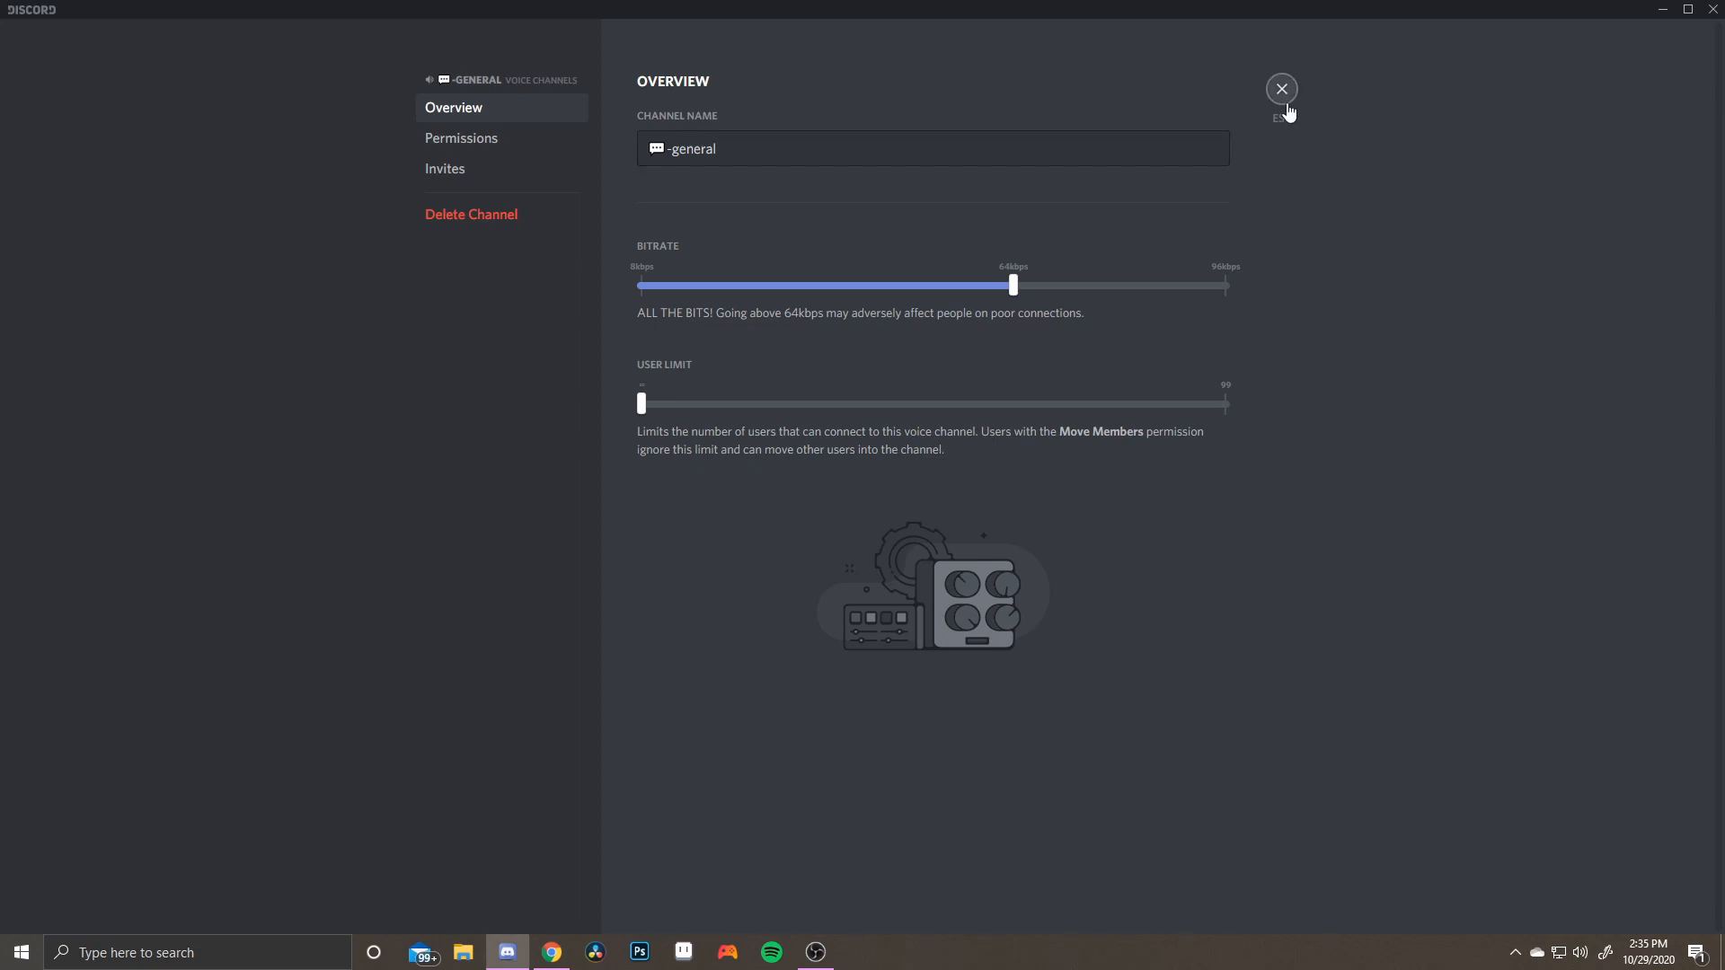
left_click(1282, 89)
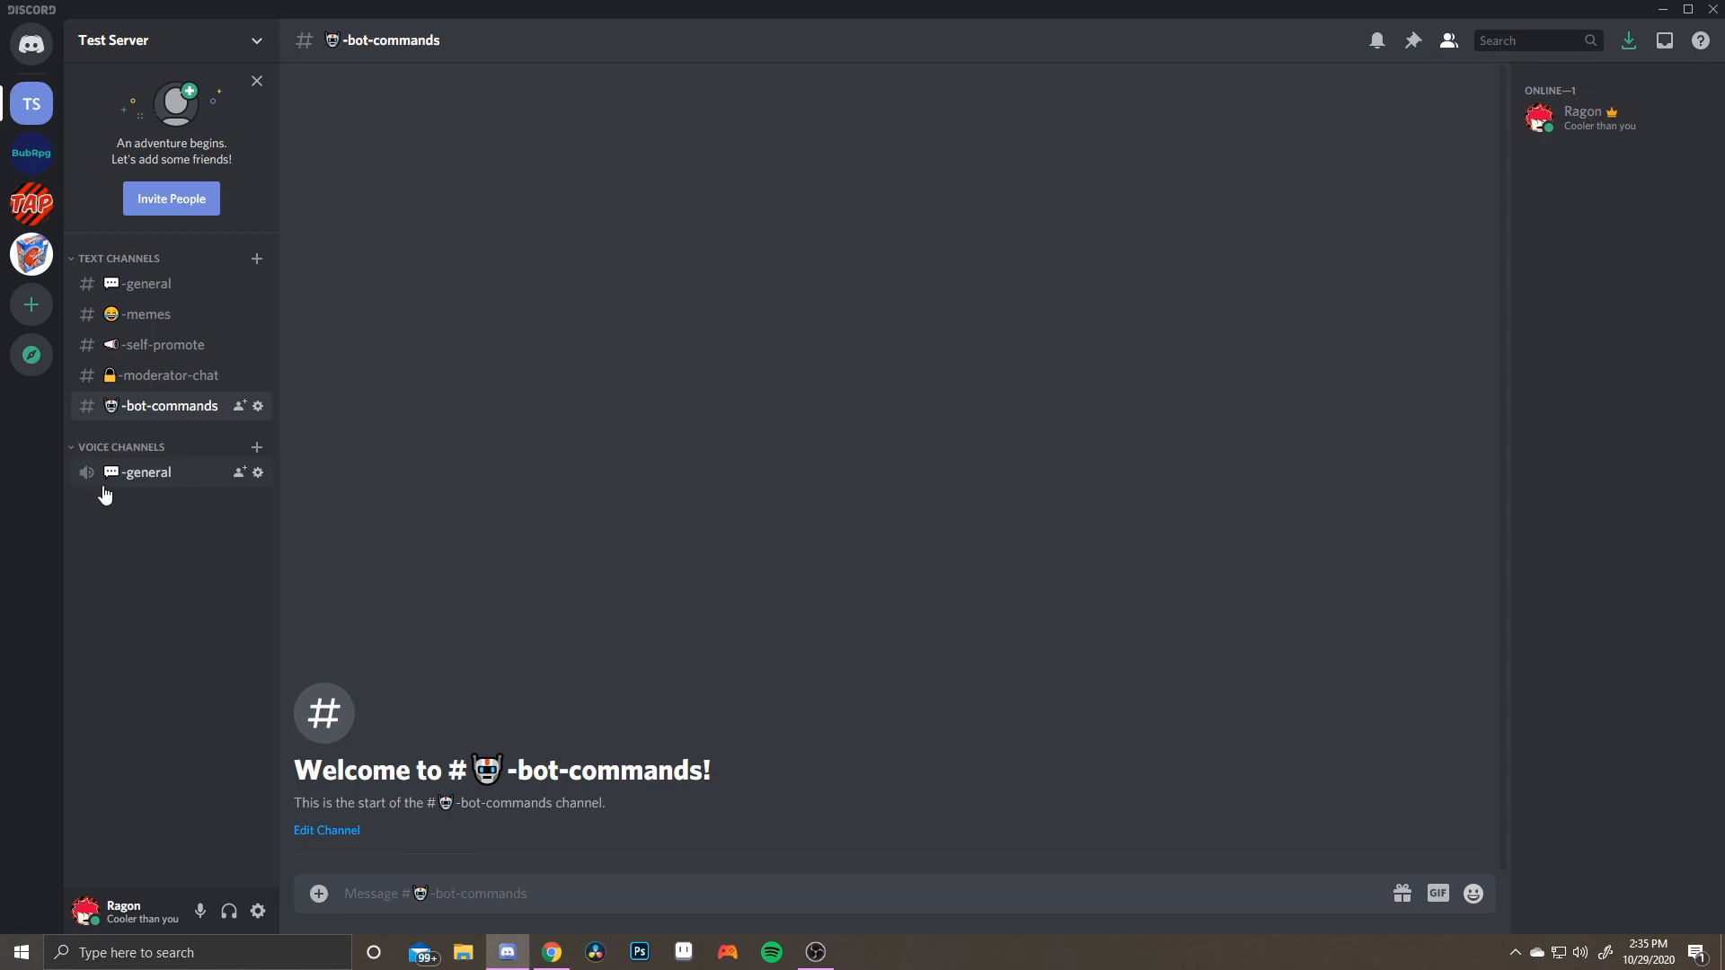
Create a voice channel named with the game controller emoji followed by "-gamer cave 1"
left_click(257, 447)
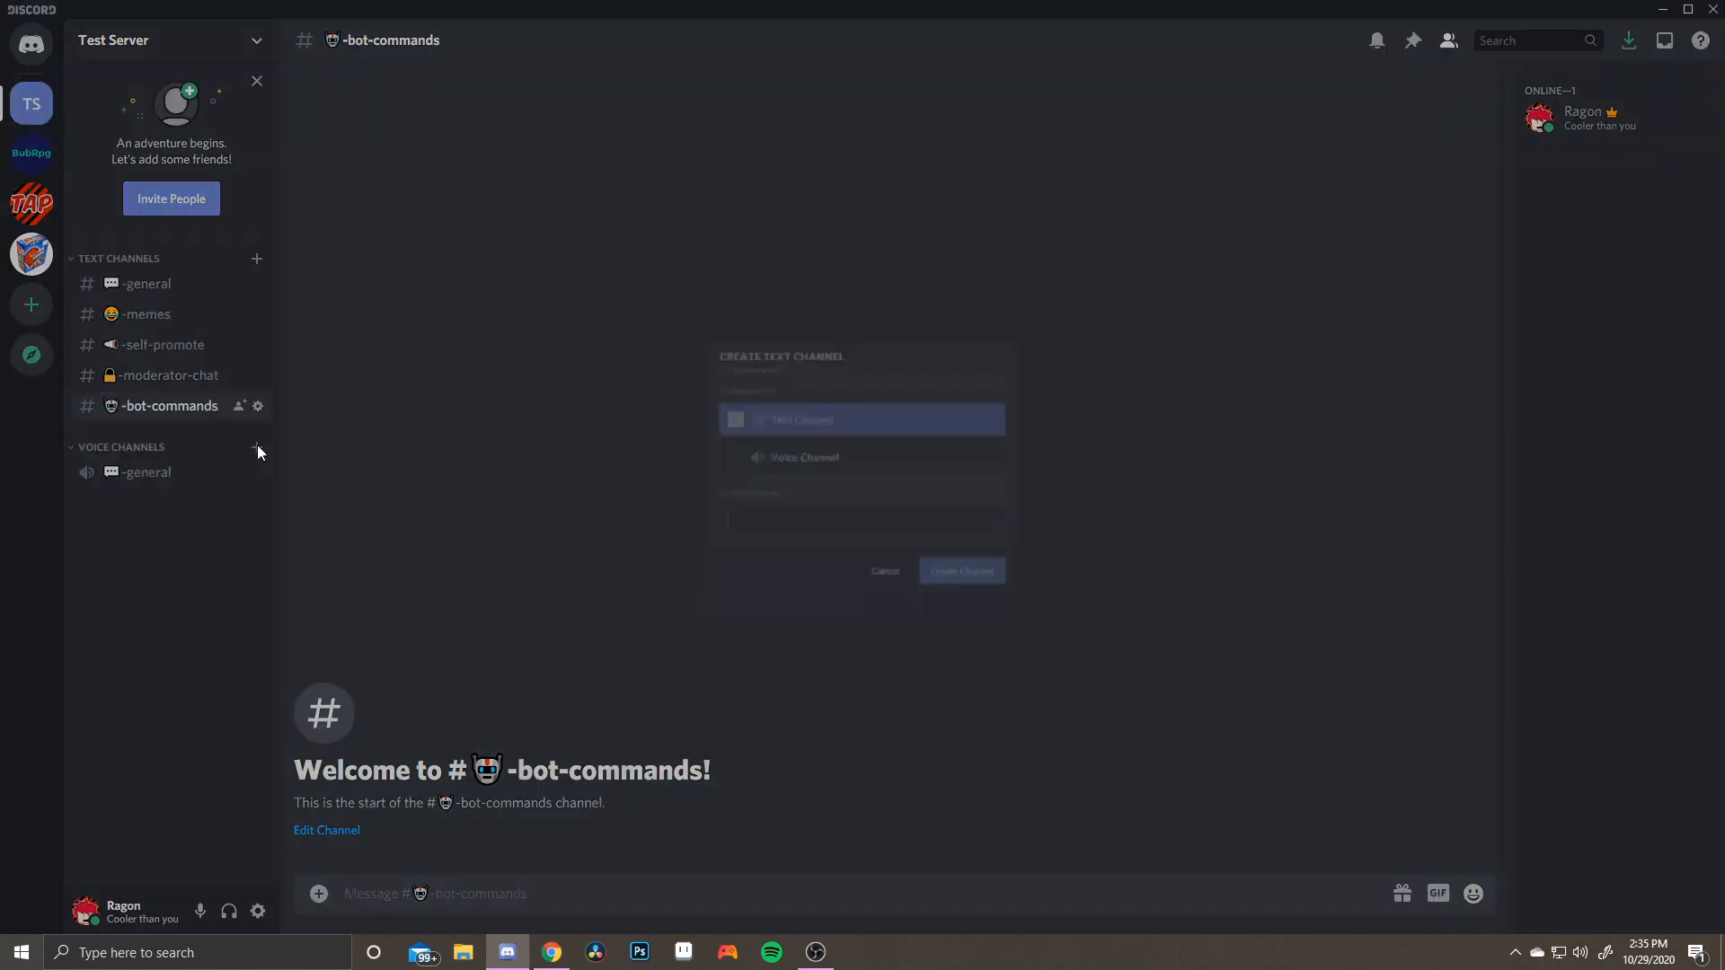
left_click(738, 453)
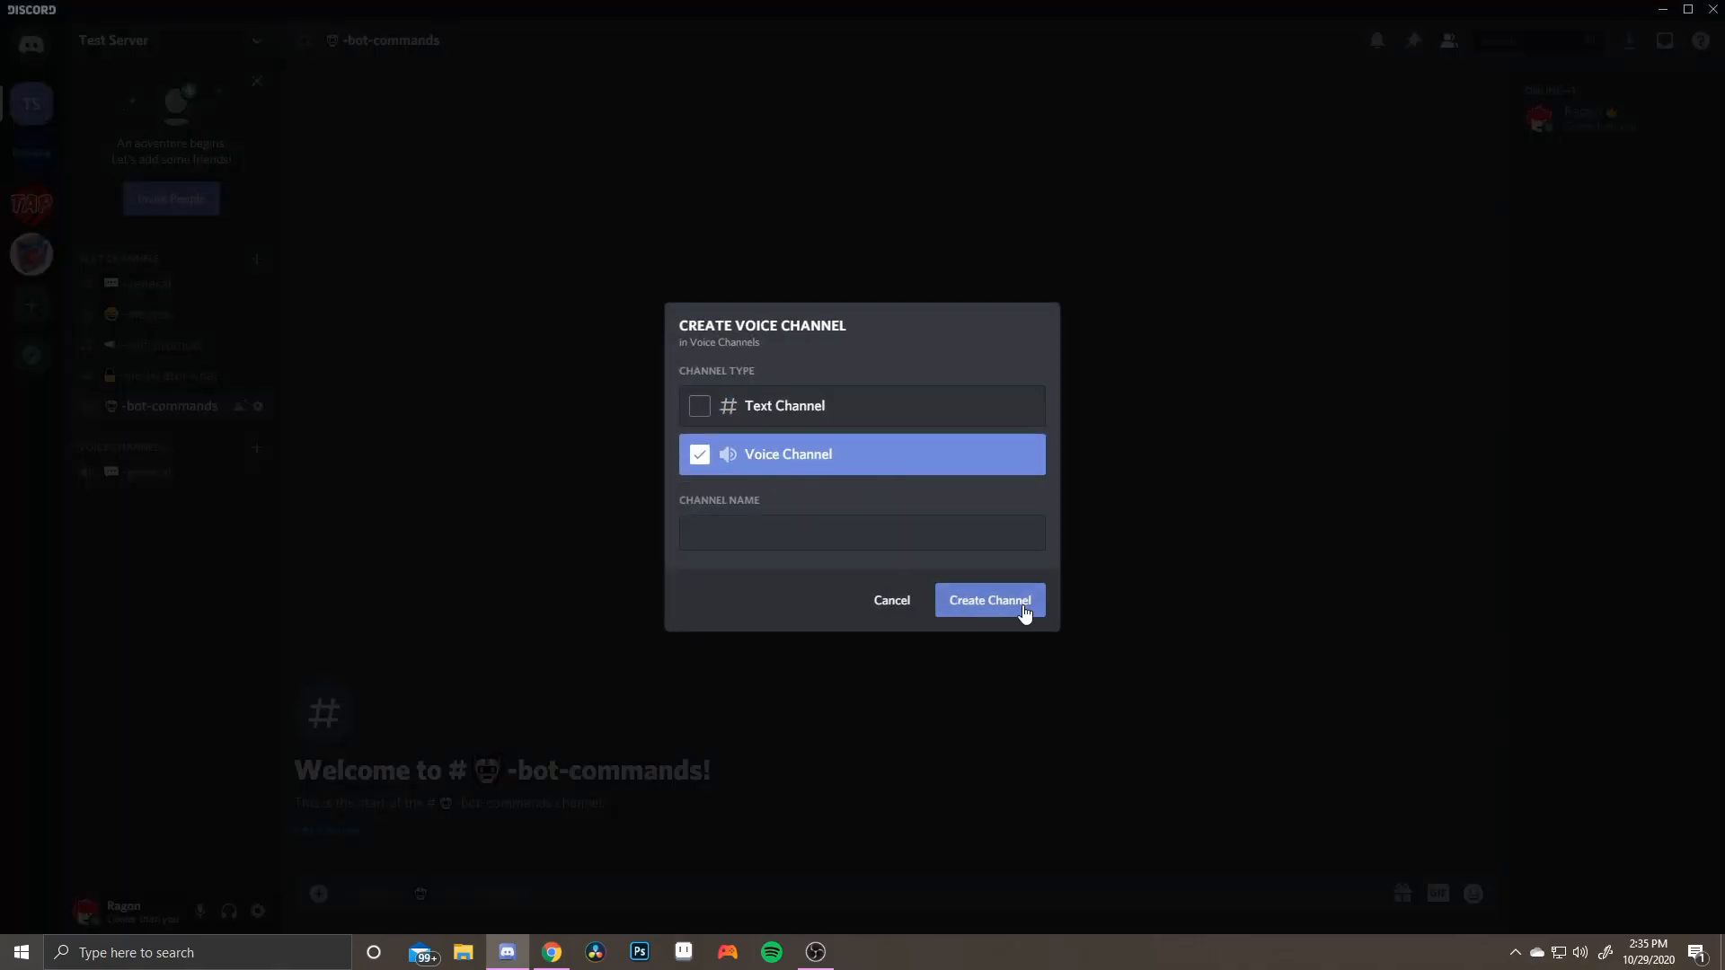
left_click(1022, 606)
left_click(900, 518)
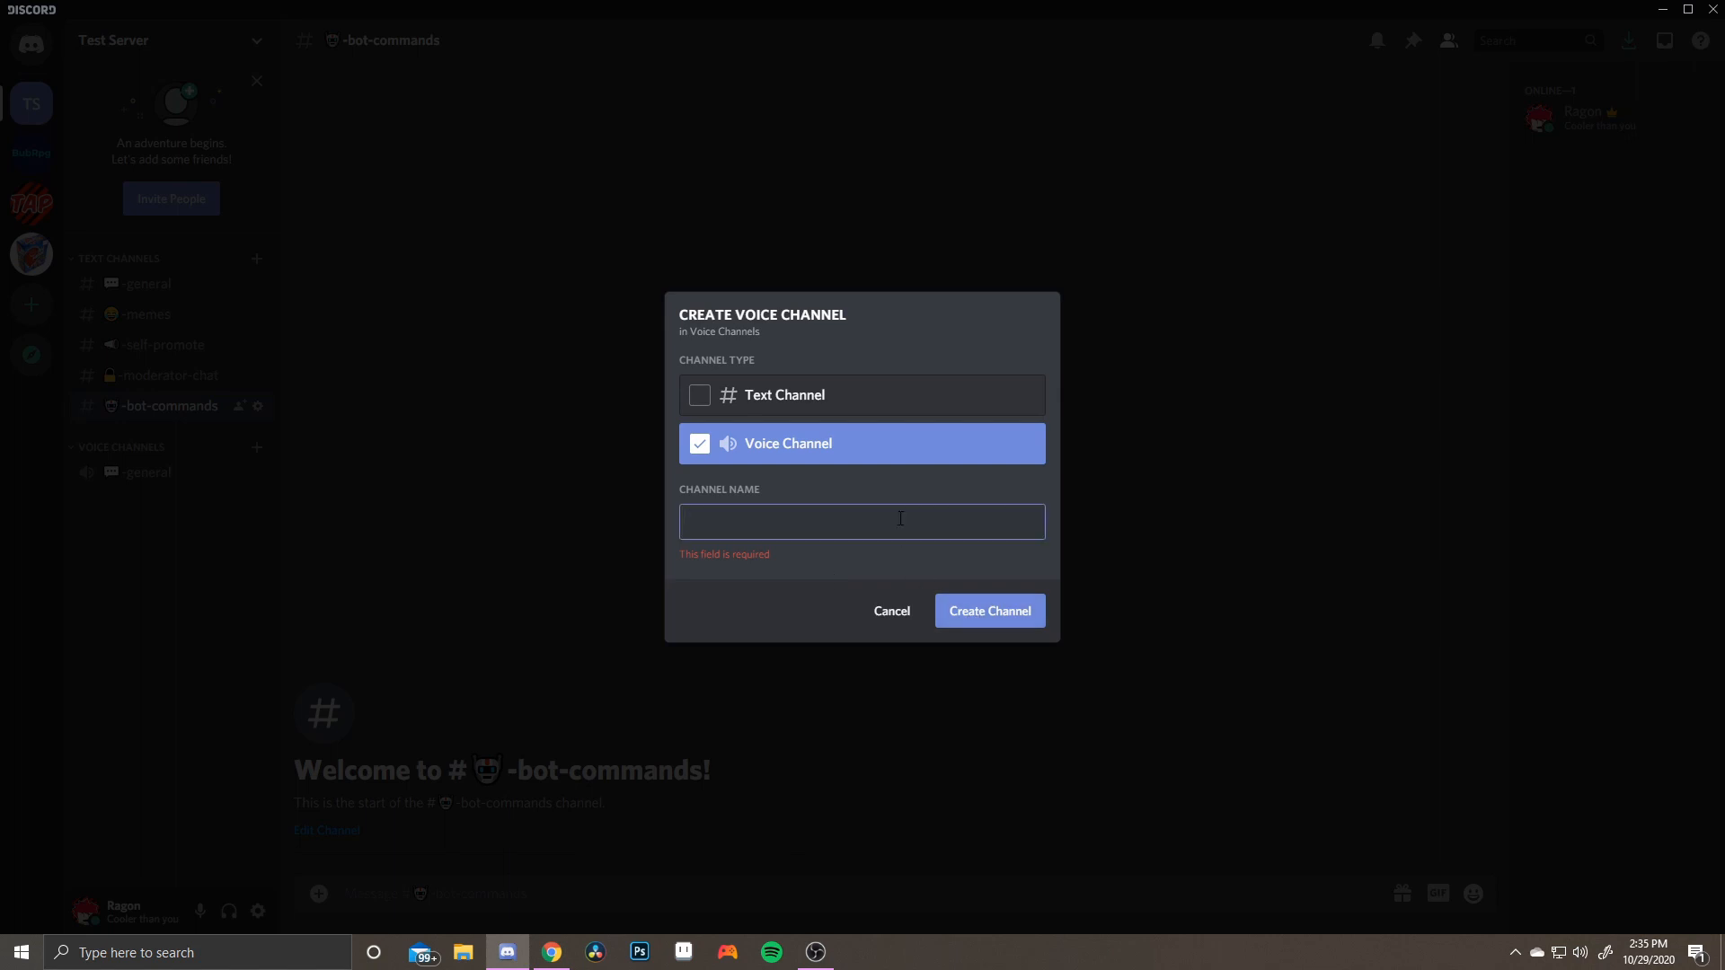
key("super+period")
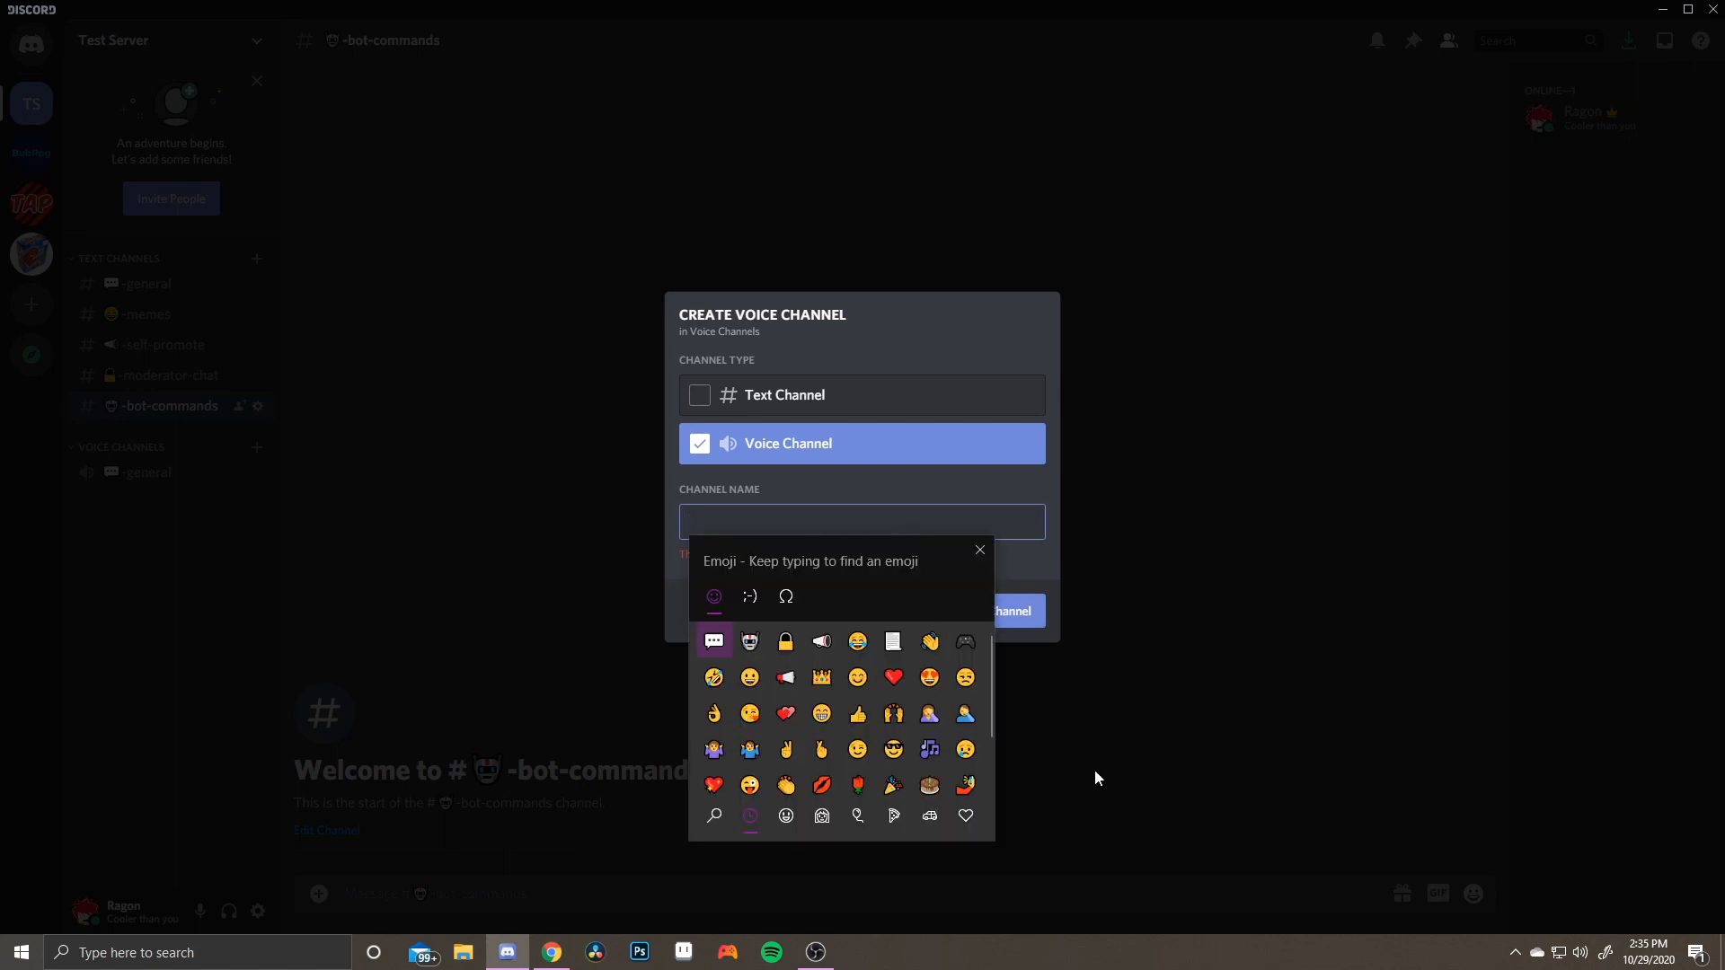
left_click(965, 645)
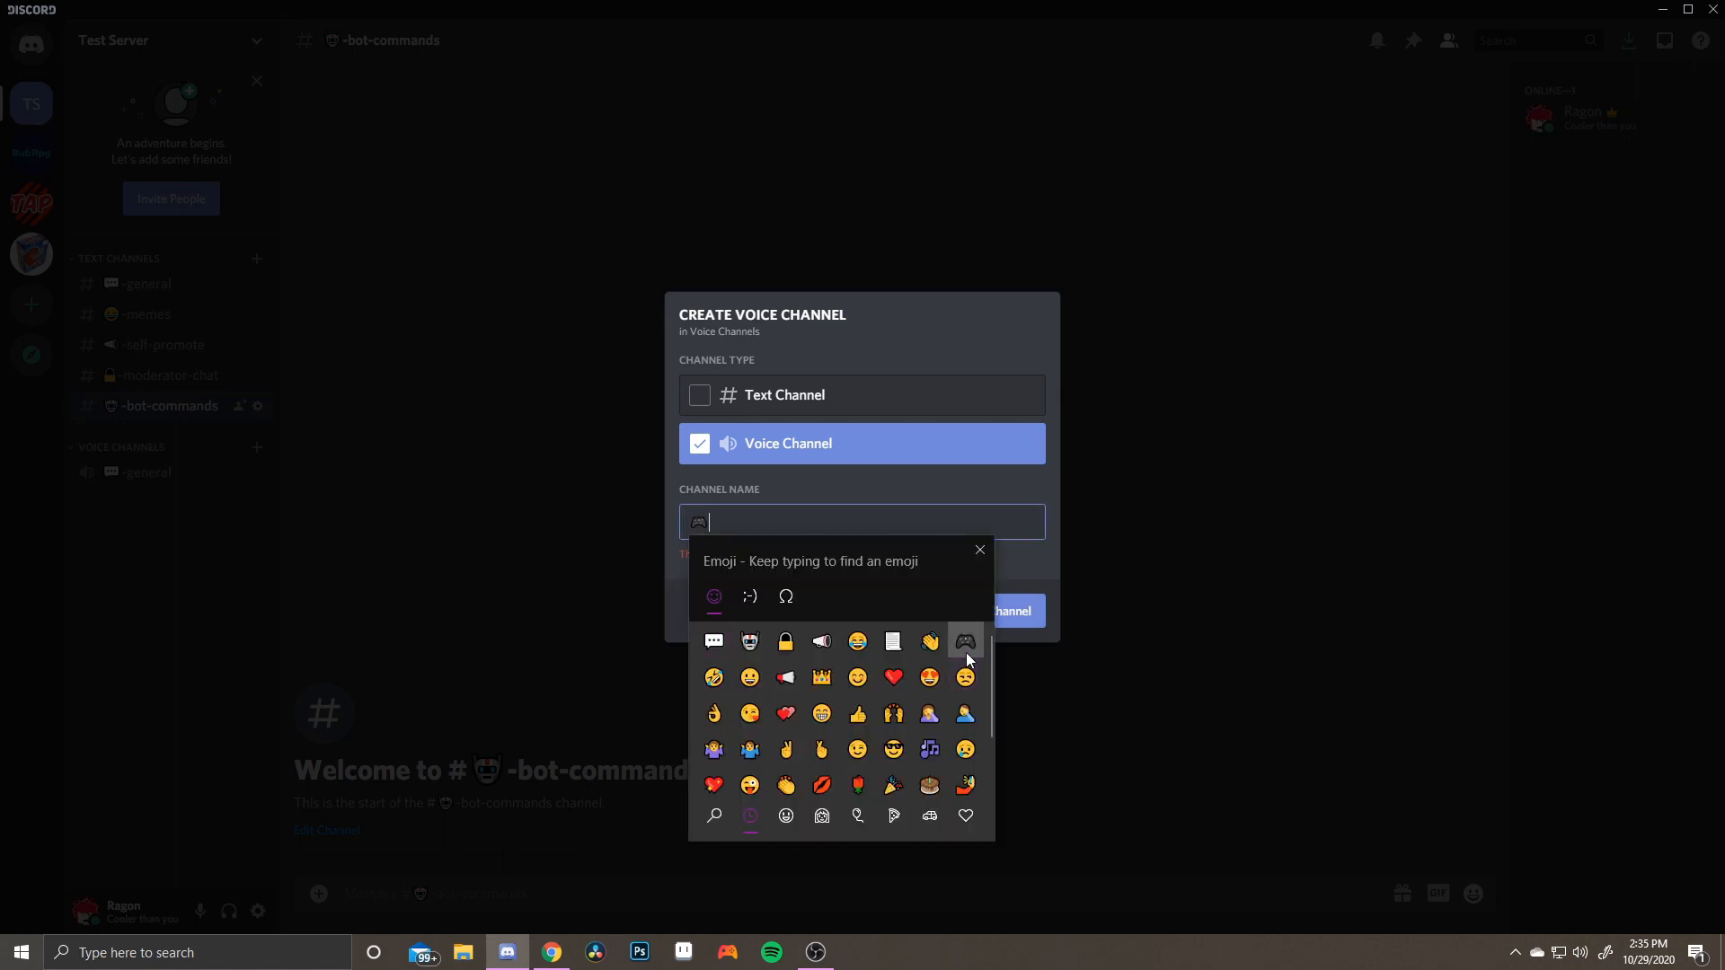
left_click(981, 549)
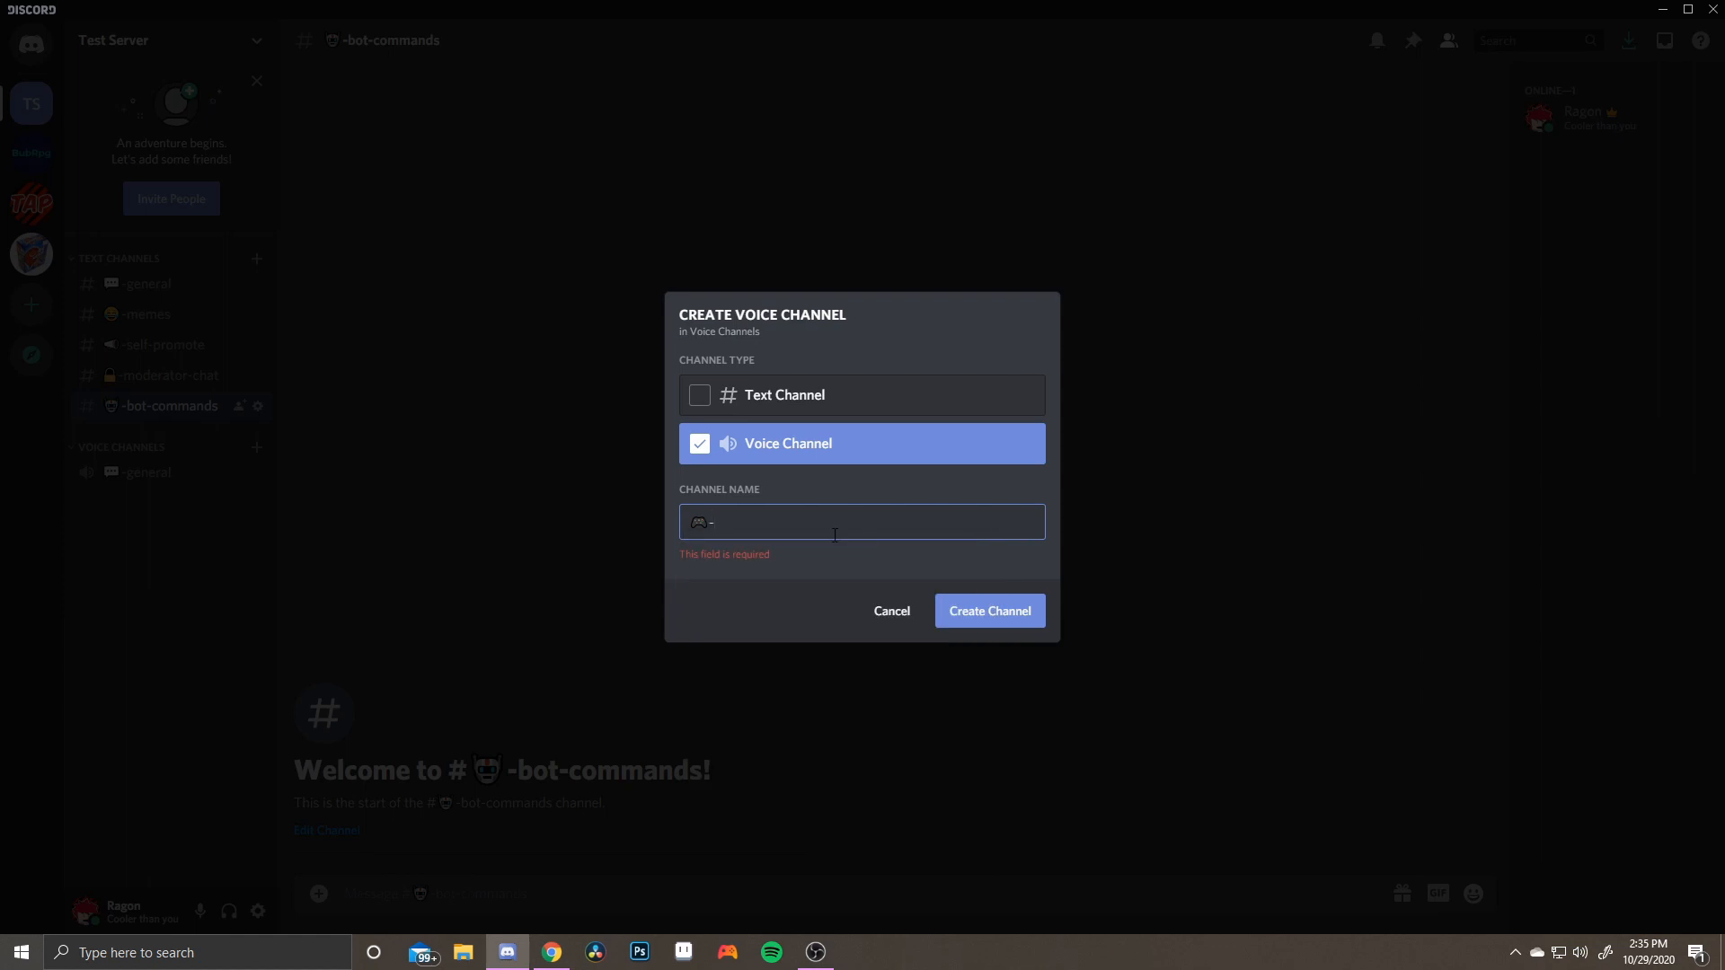
type("-gamer cave 1")
left_click(986, 610)
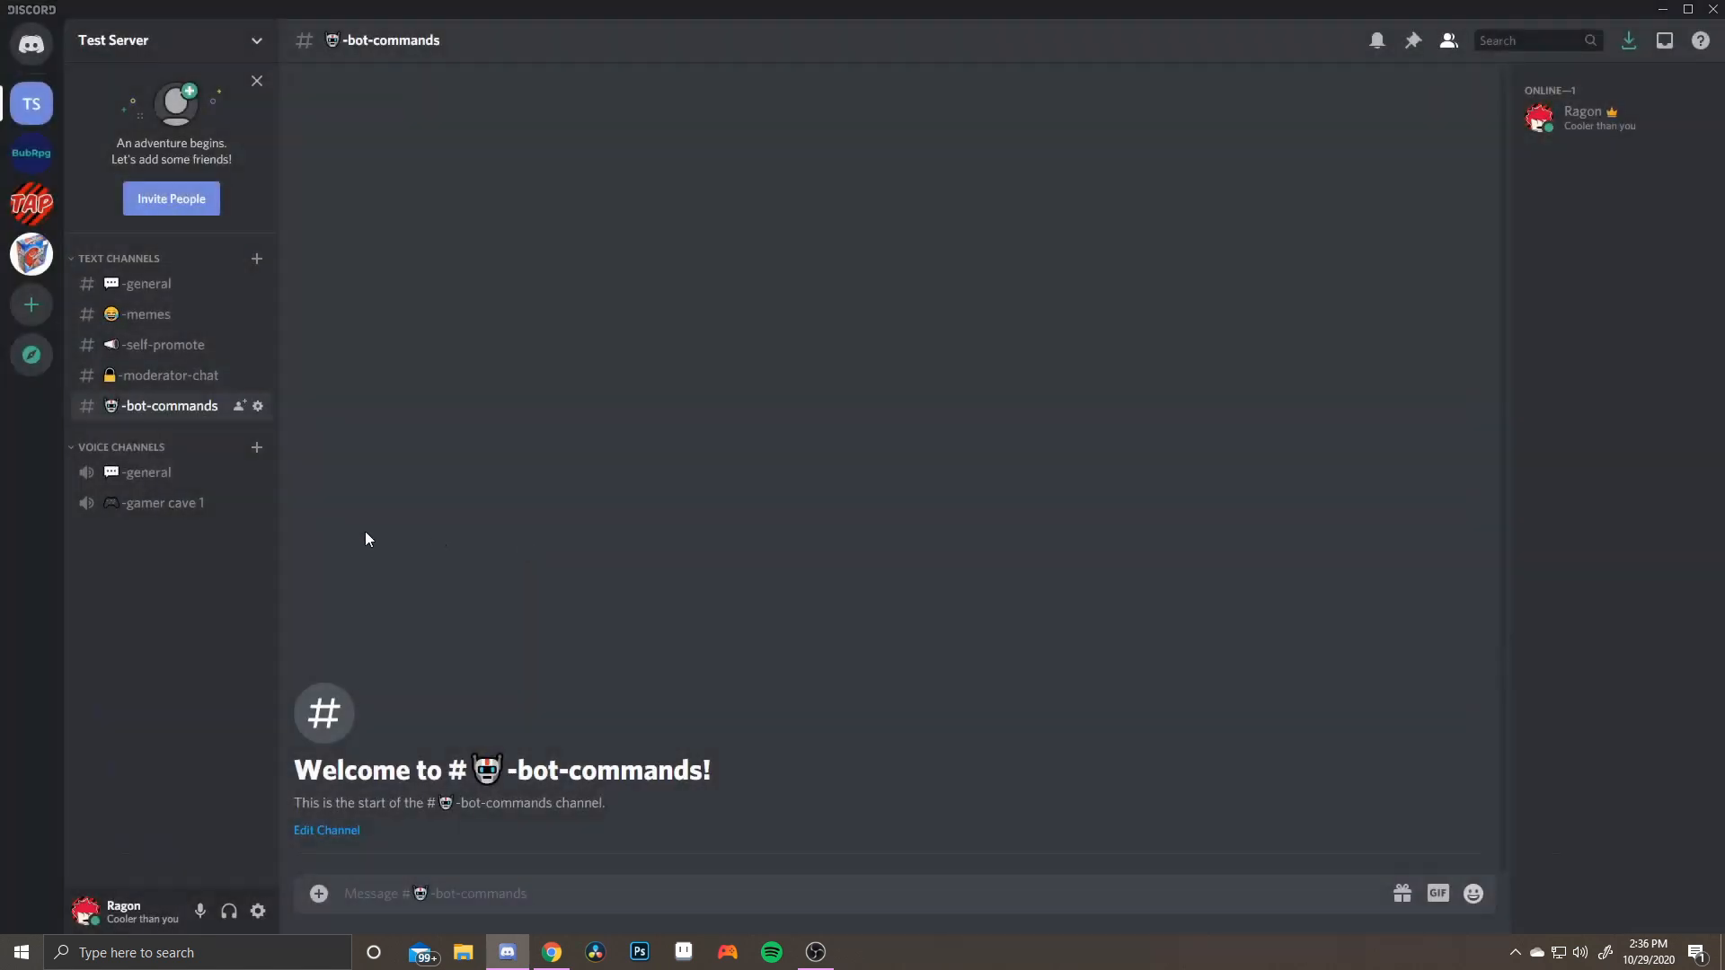
Clone the "-gamer cave 1" voice channel as a new channel with the game controller emoji followed by "-gamer cave 2"
right_click(203, 502)
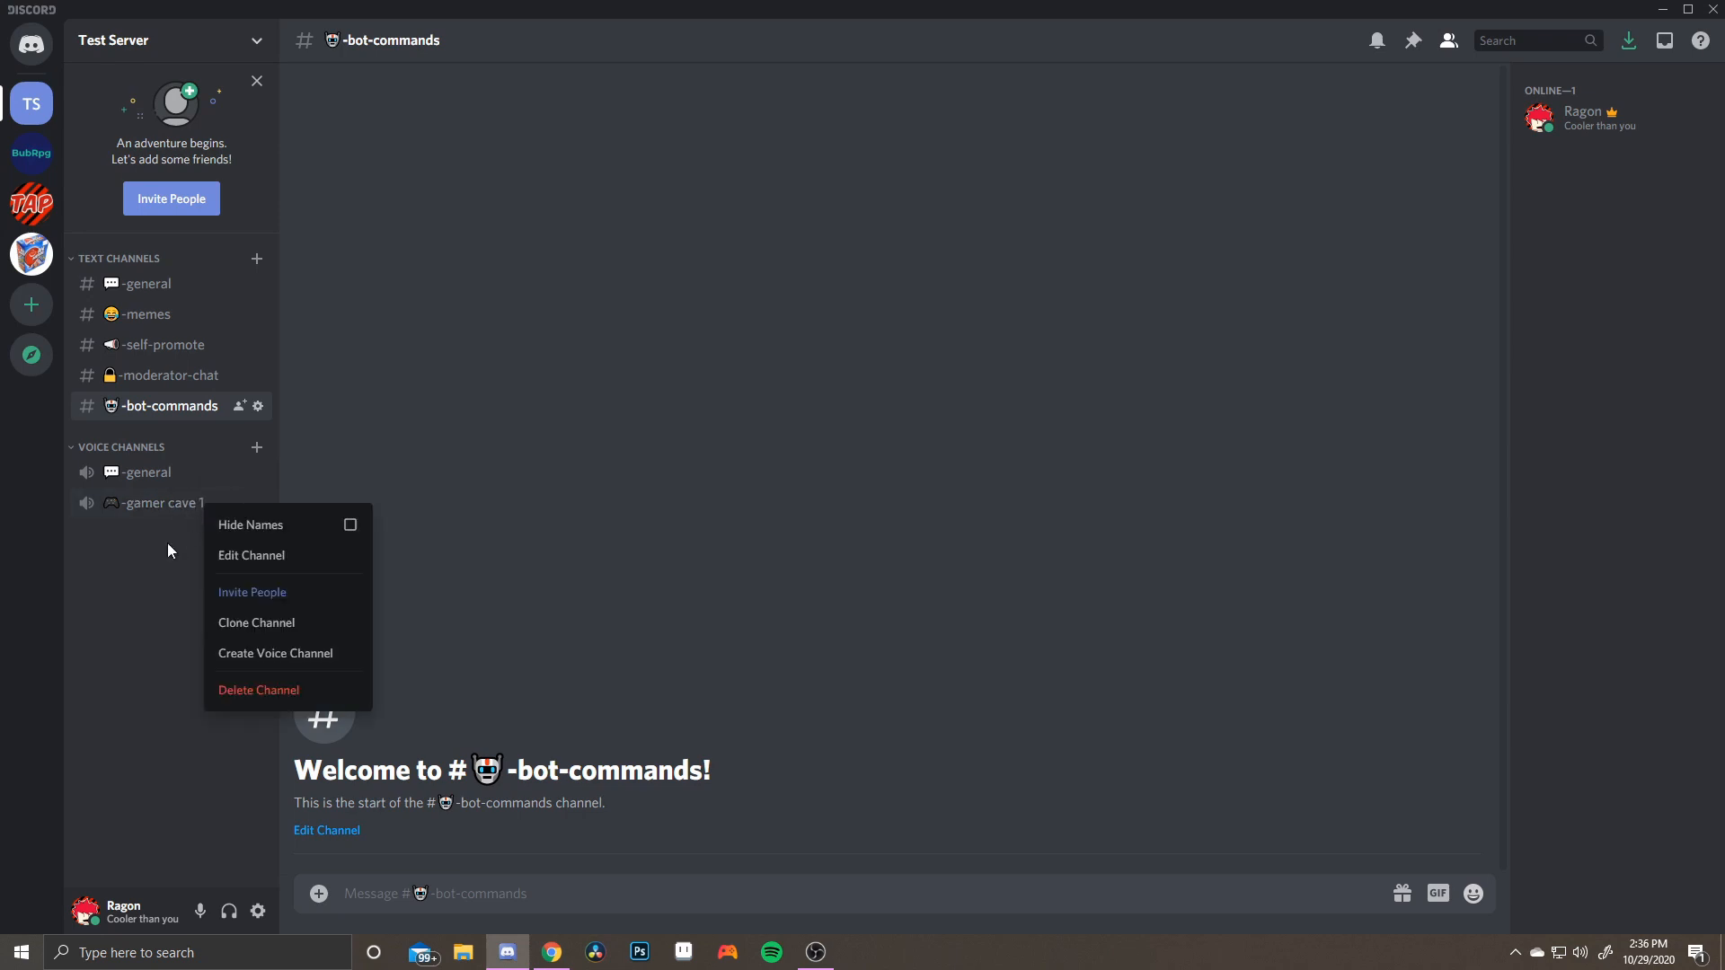
left_click(167, 541)
right_click(172, 508)
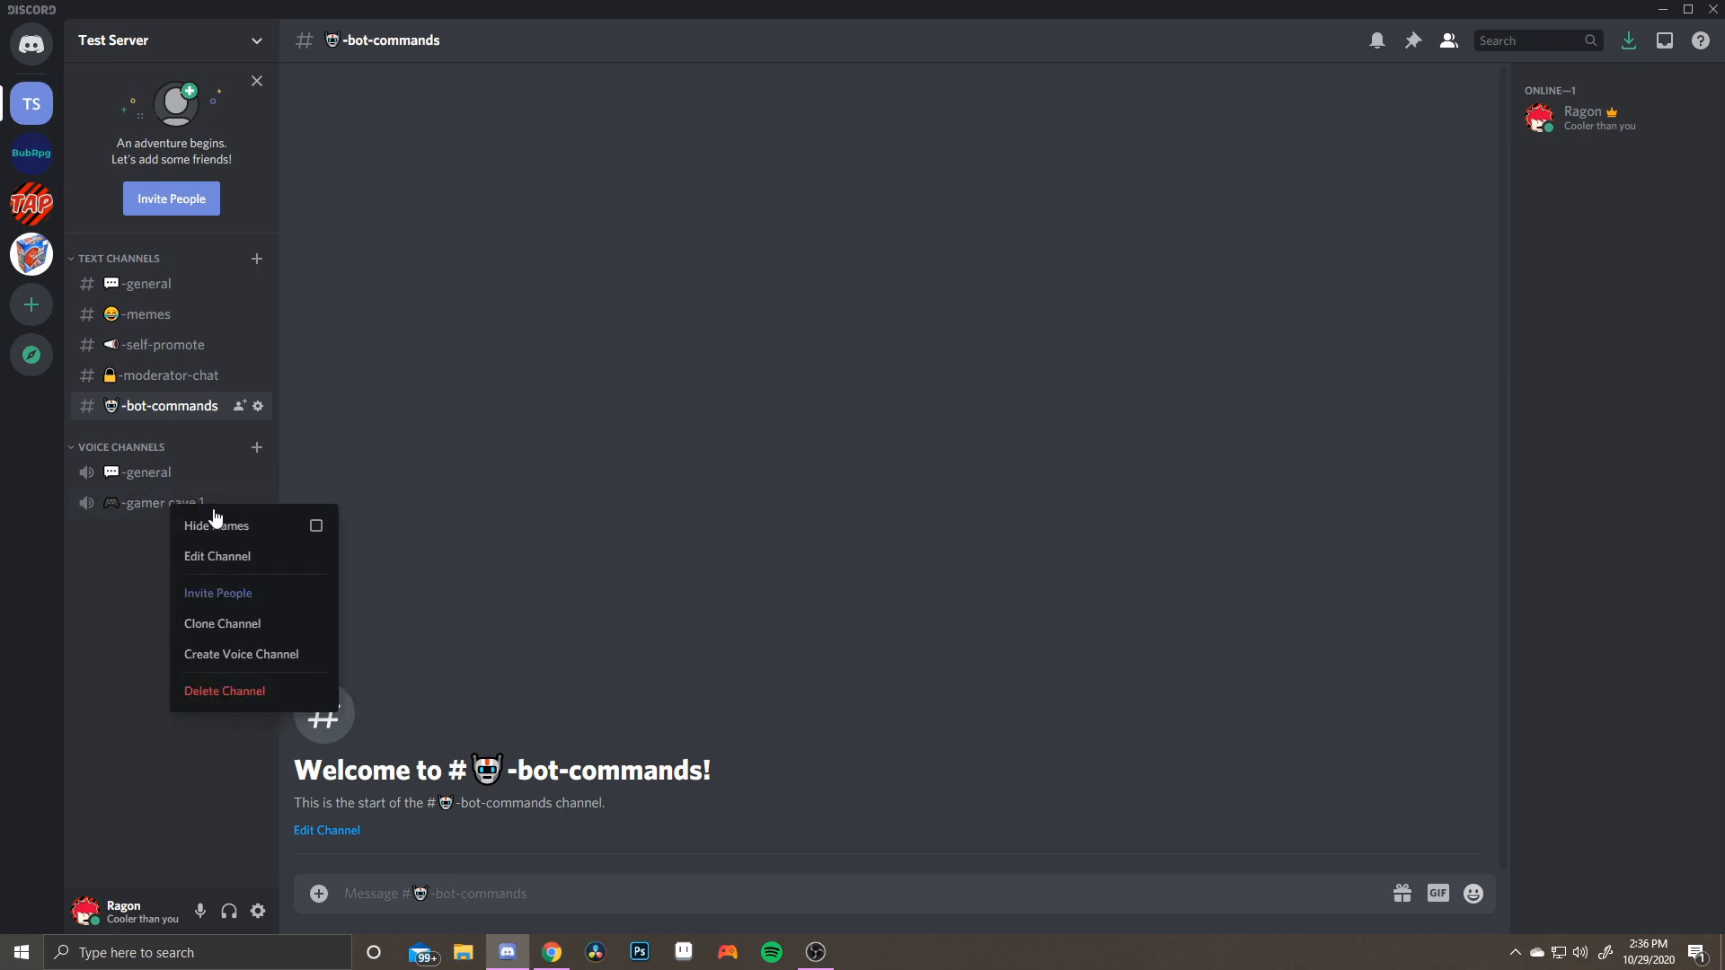
left_click(260, 625)
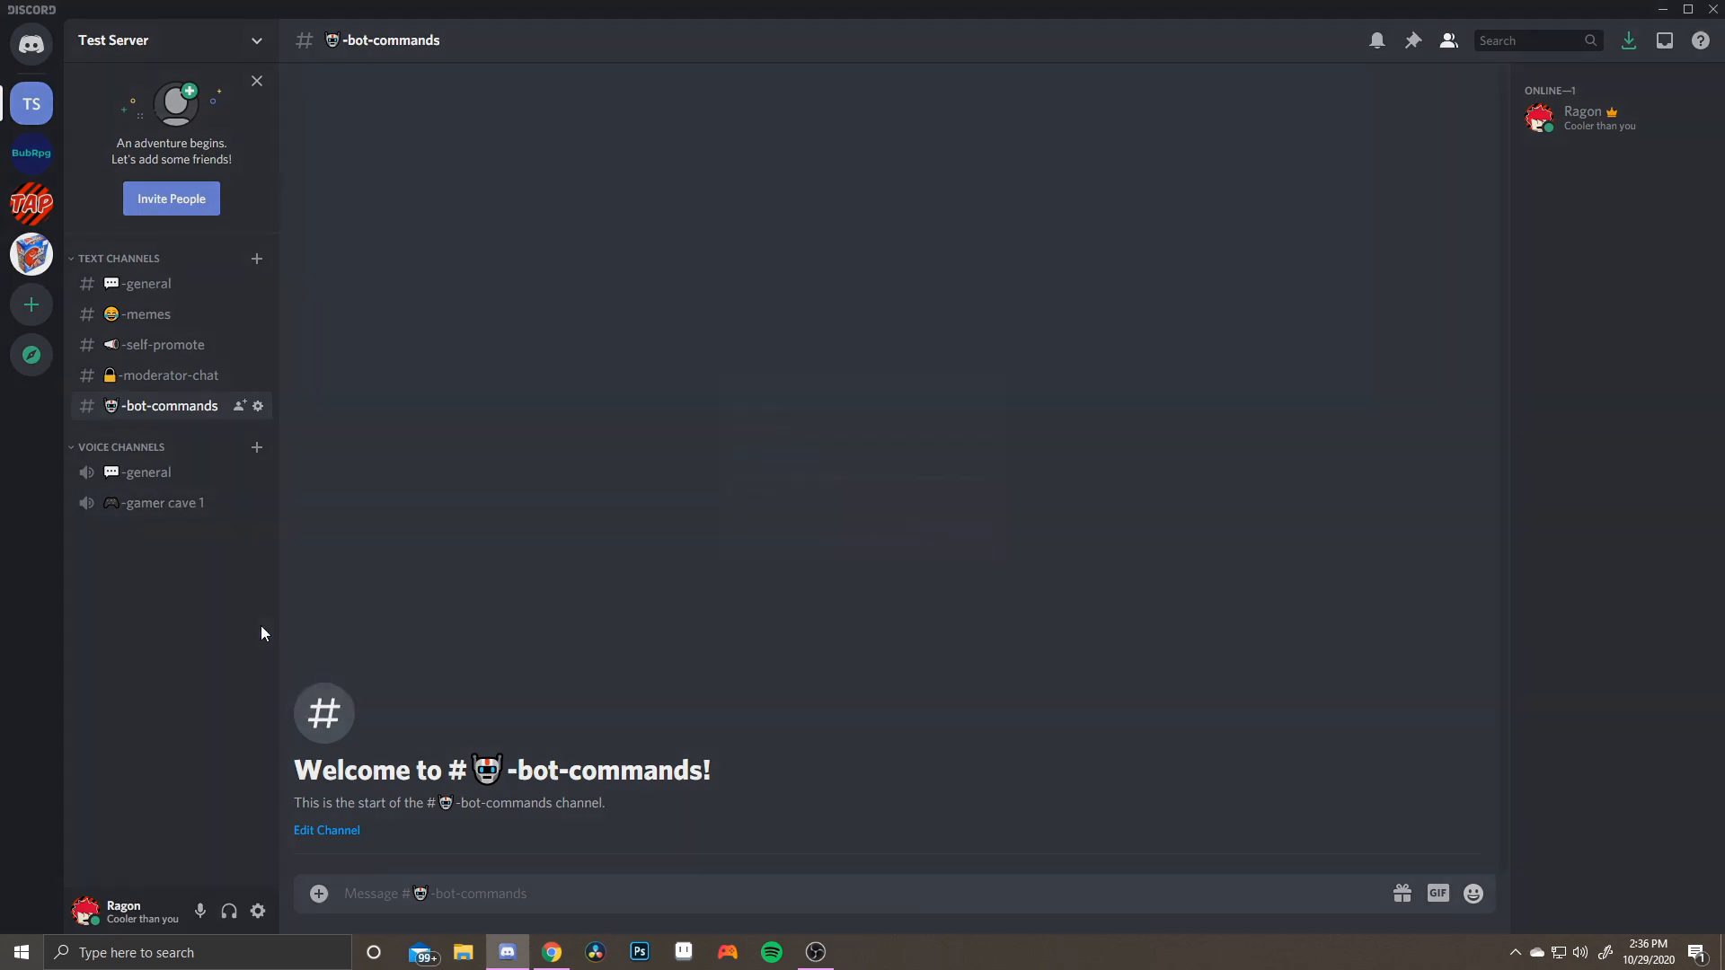
left_click(867, 448)
key("BackSpace")
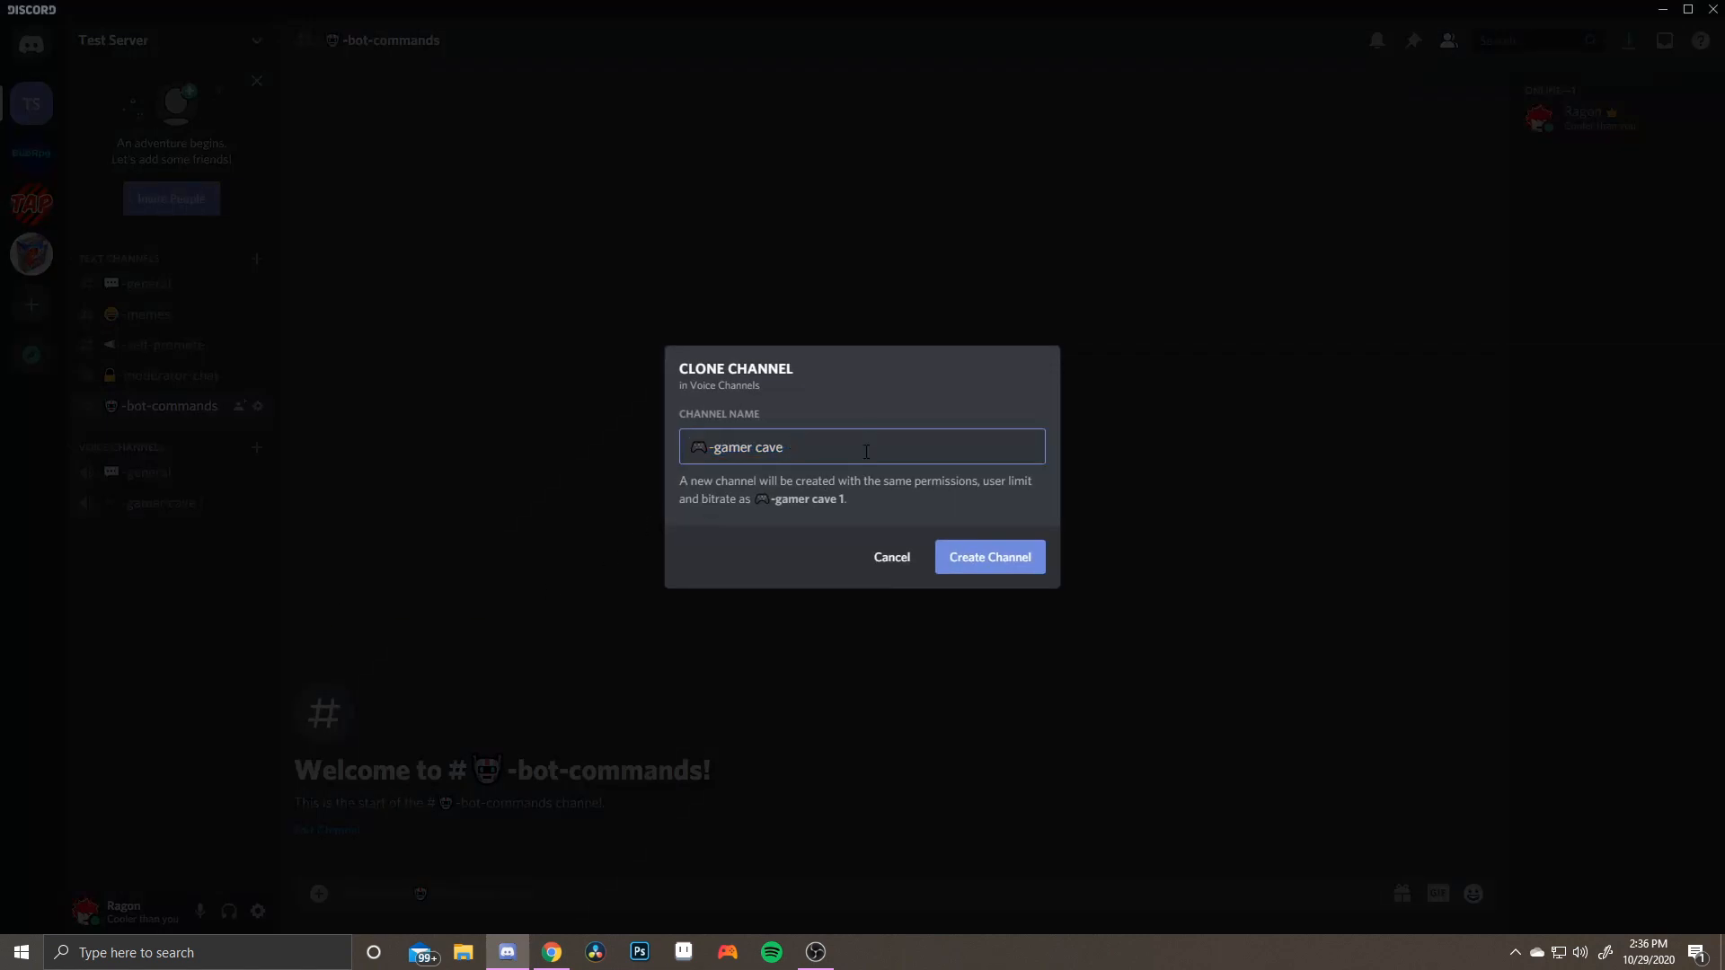
type("2")
left_click(1002, 557)
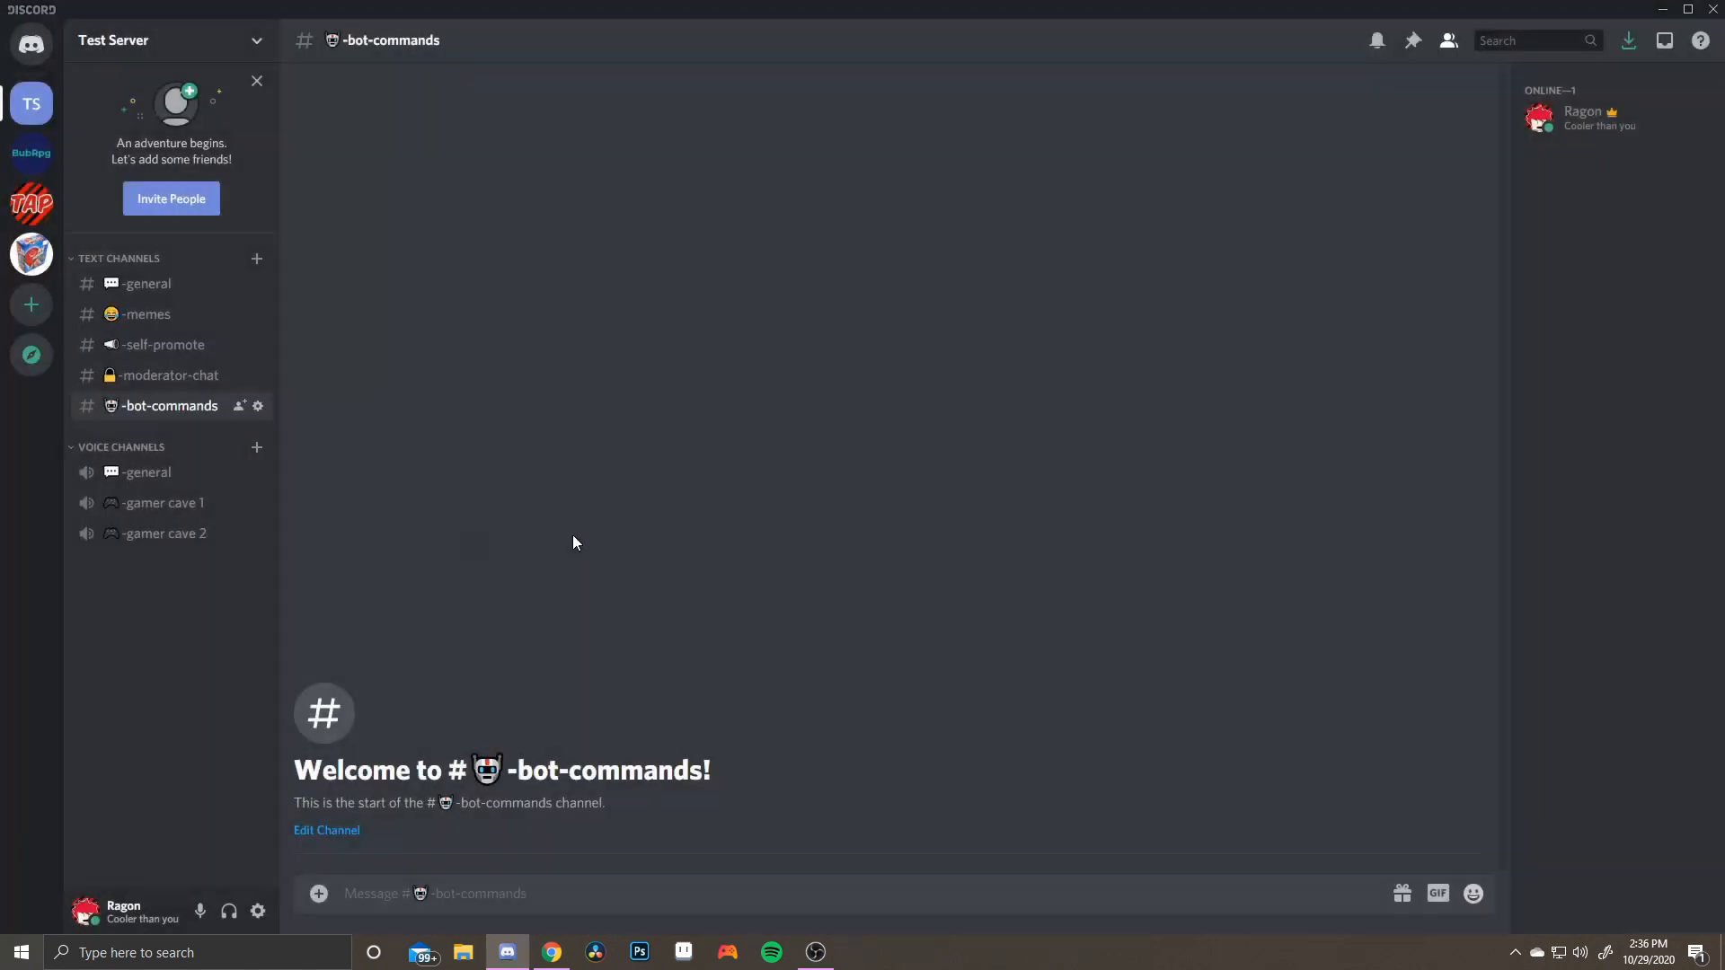
Clone the "-gamer cave 2" voice channel as a new channel with the game controller emoji followed by "-gamer cave 3"
right_click(176, 537)
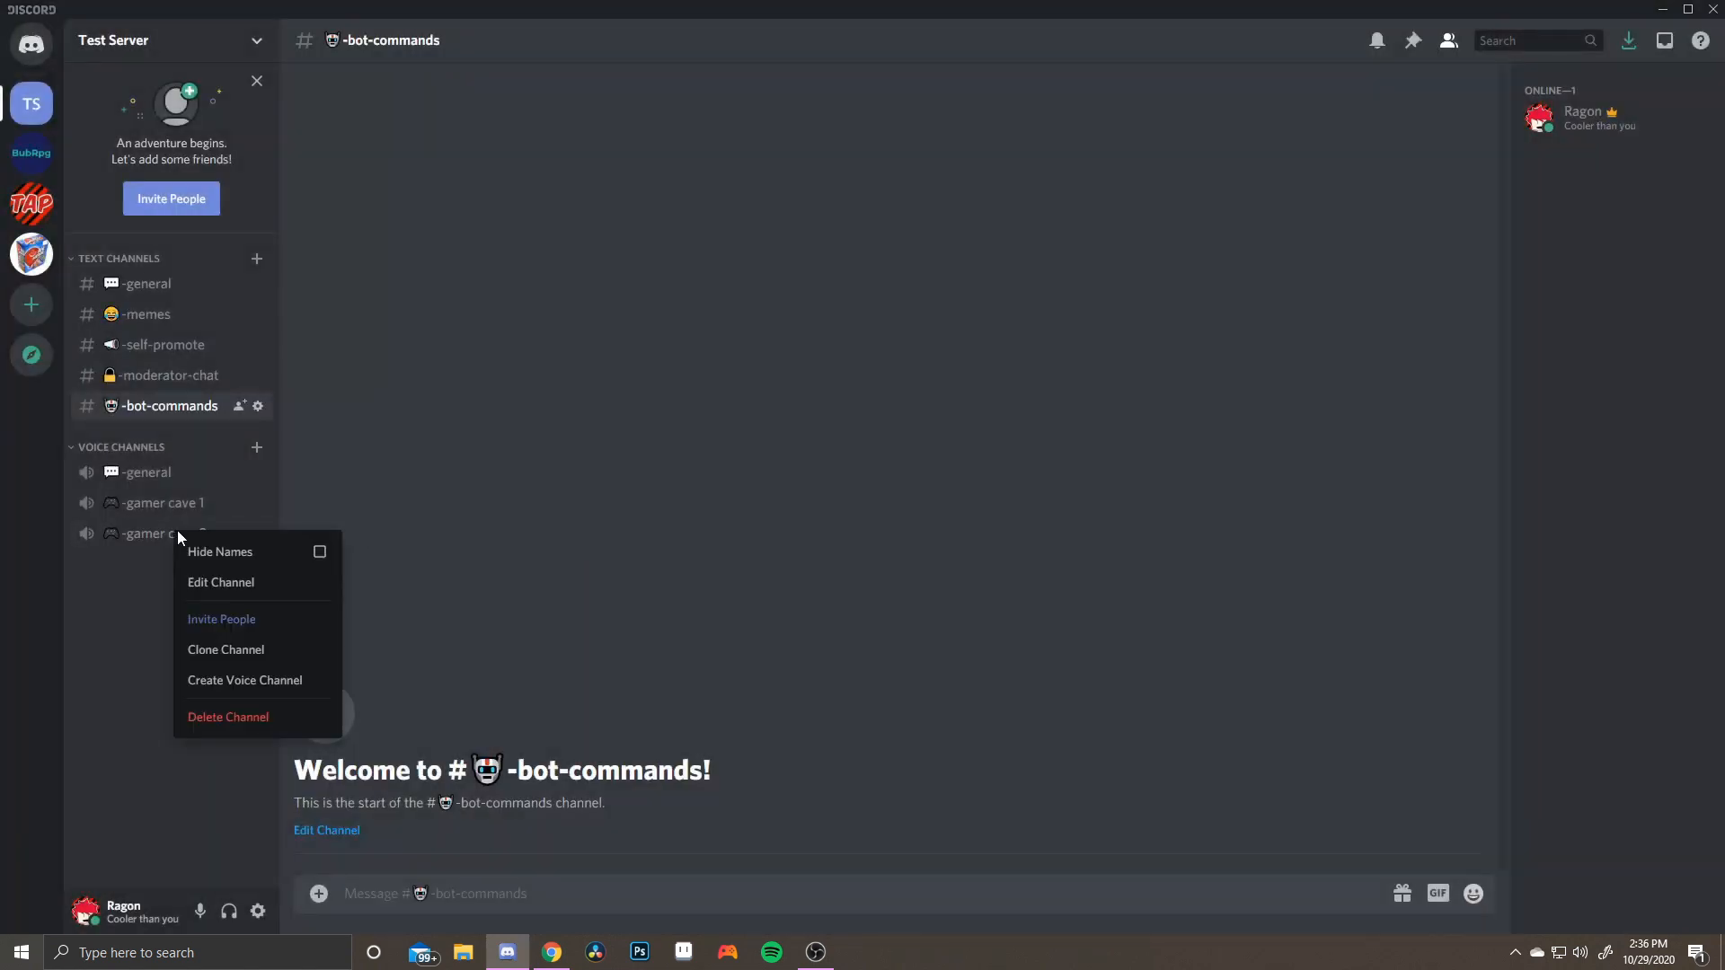
left_click(256, 650)
left_click(860, 449)
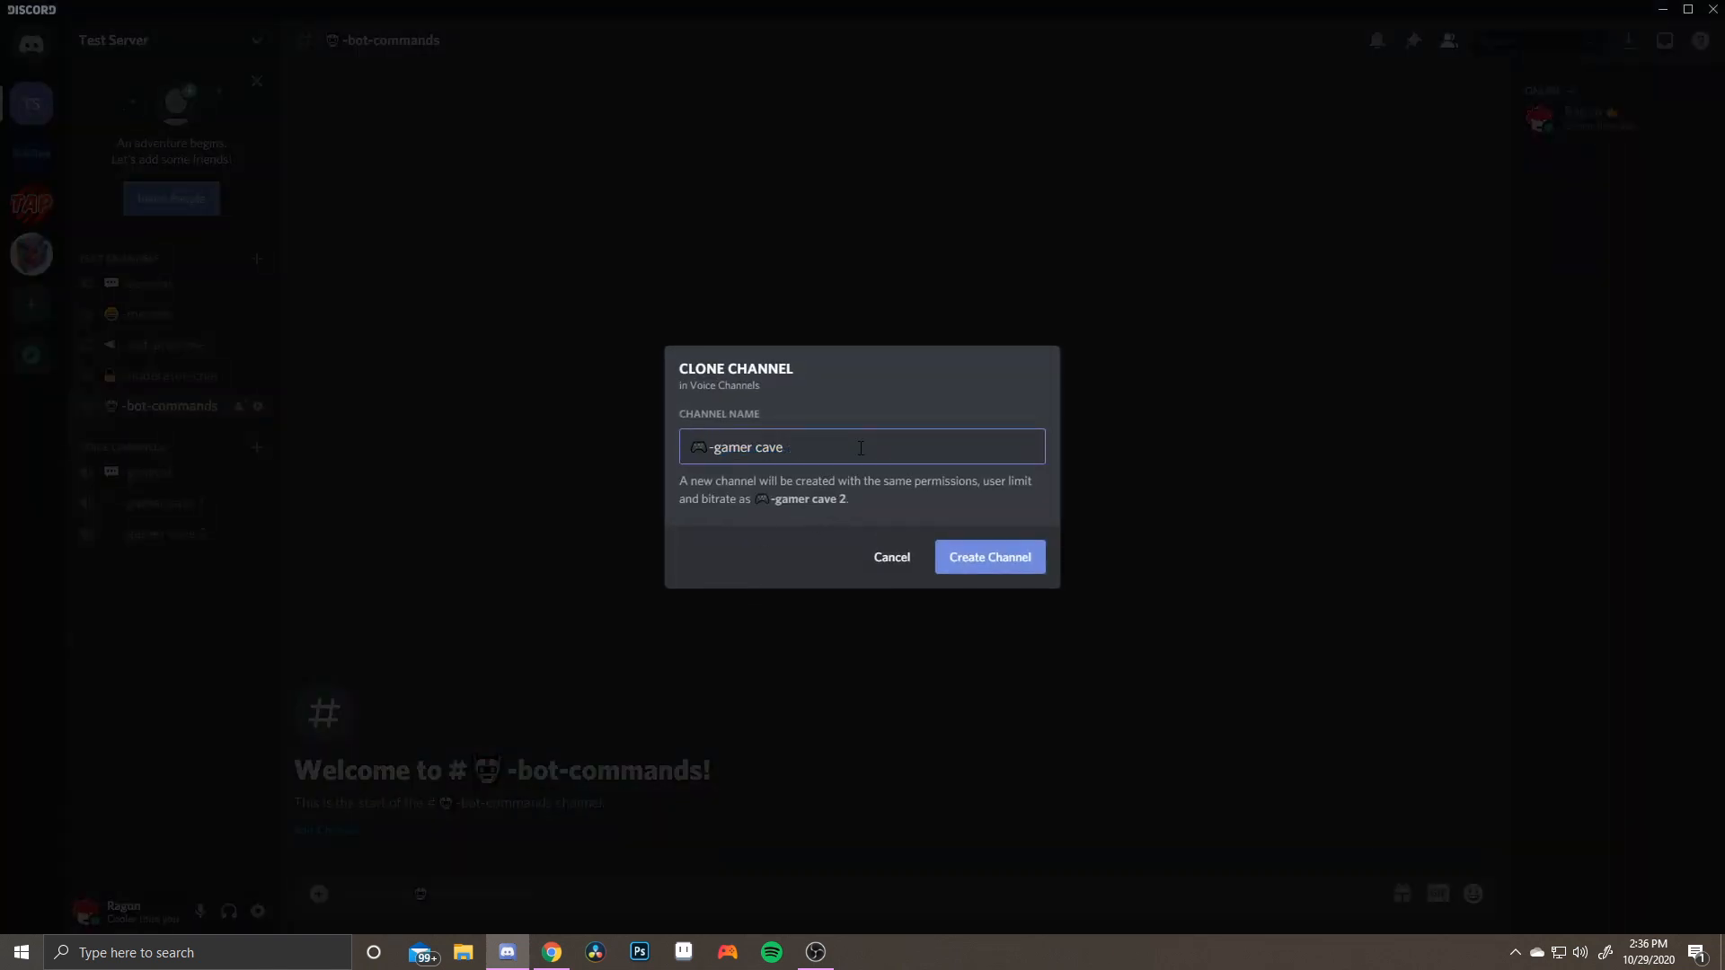
type("3")
key("Return")
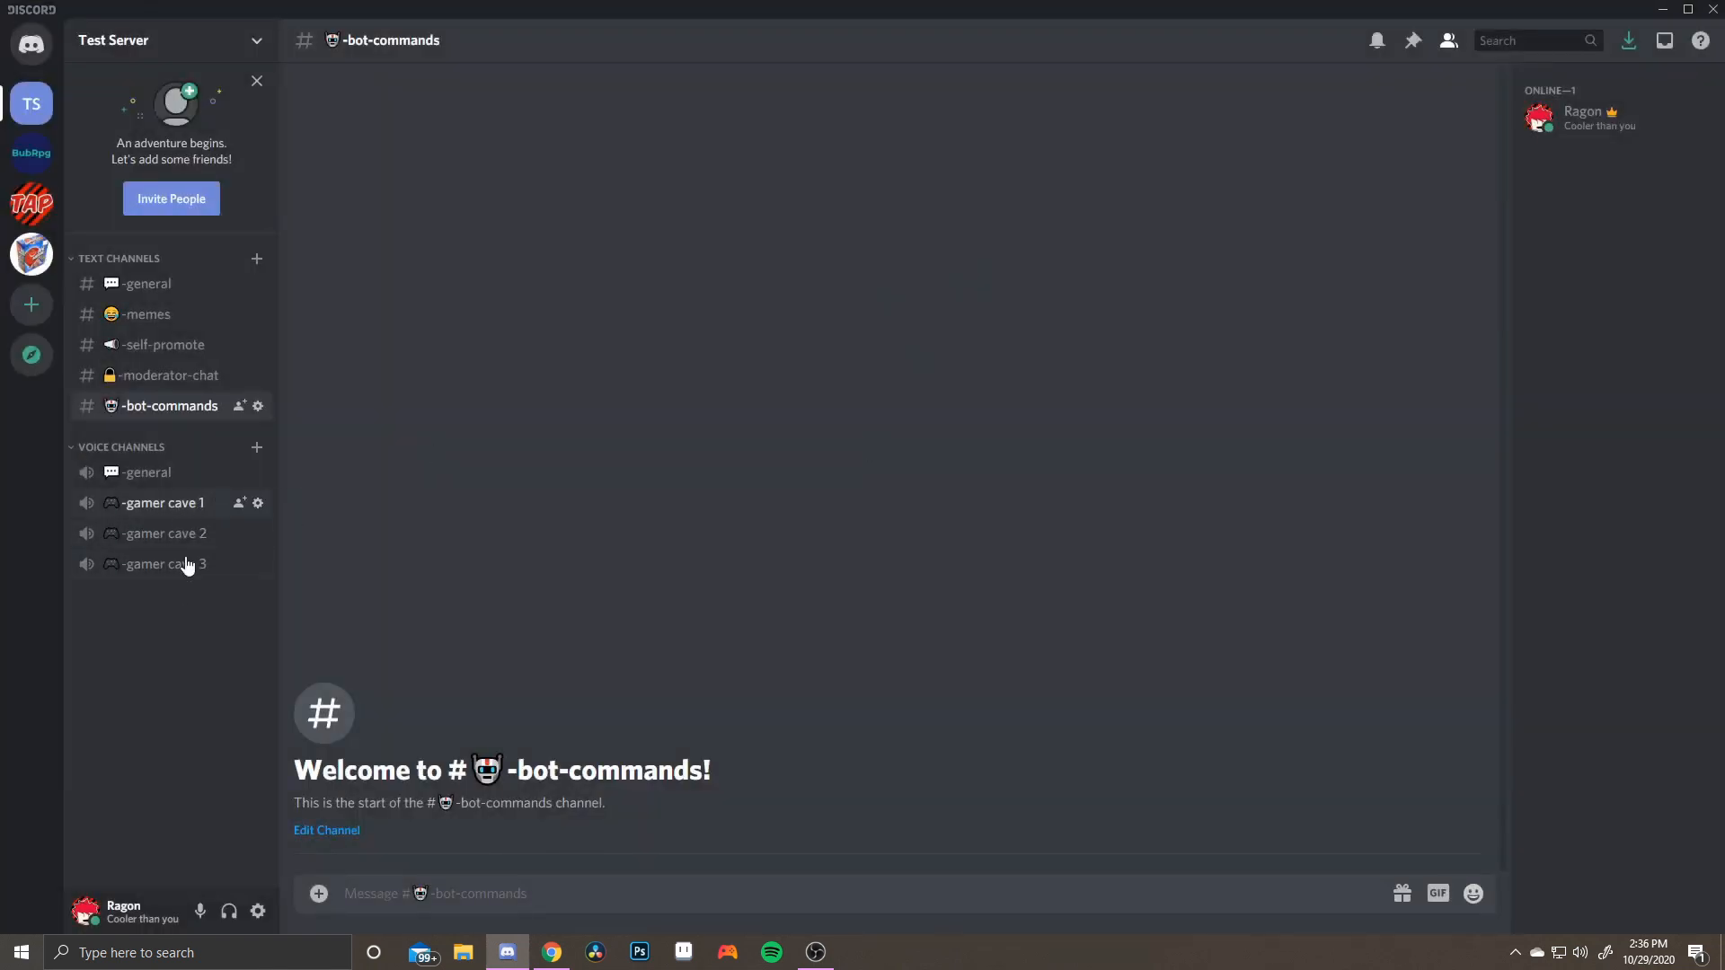
right_click(189, 611)
left_click(126, 608)
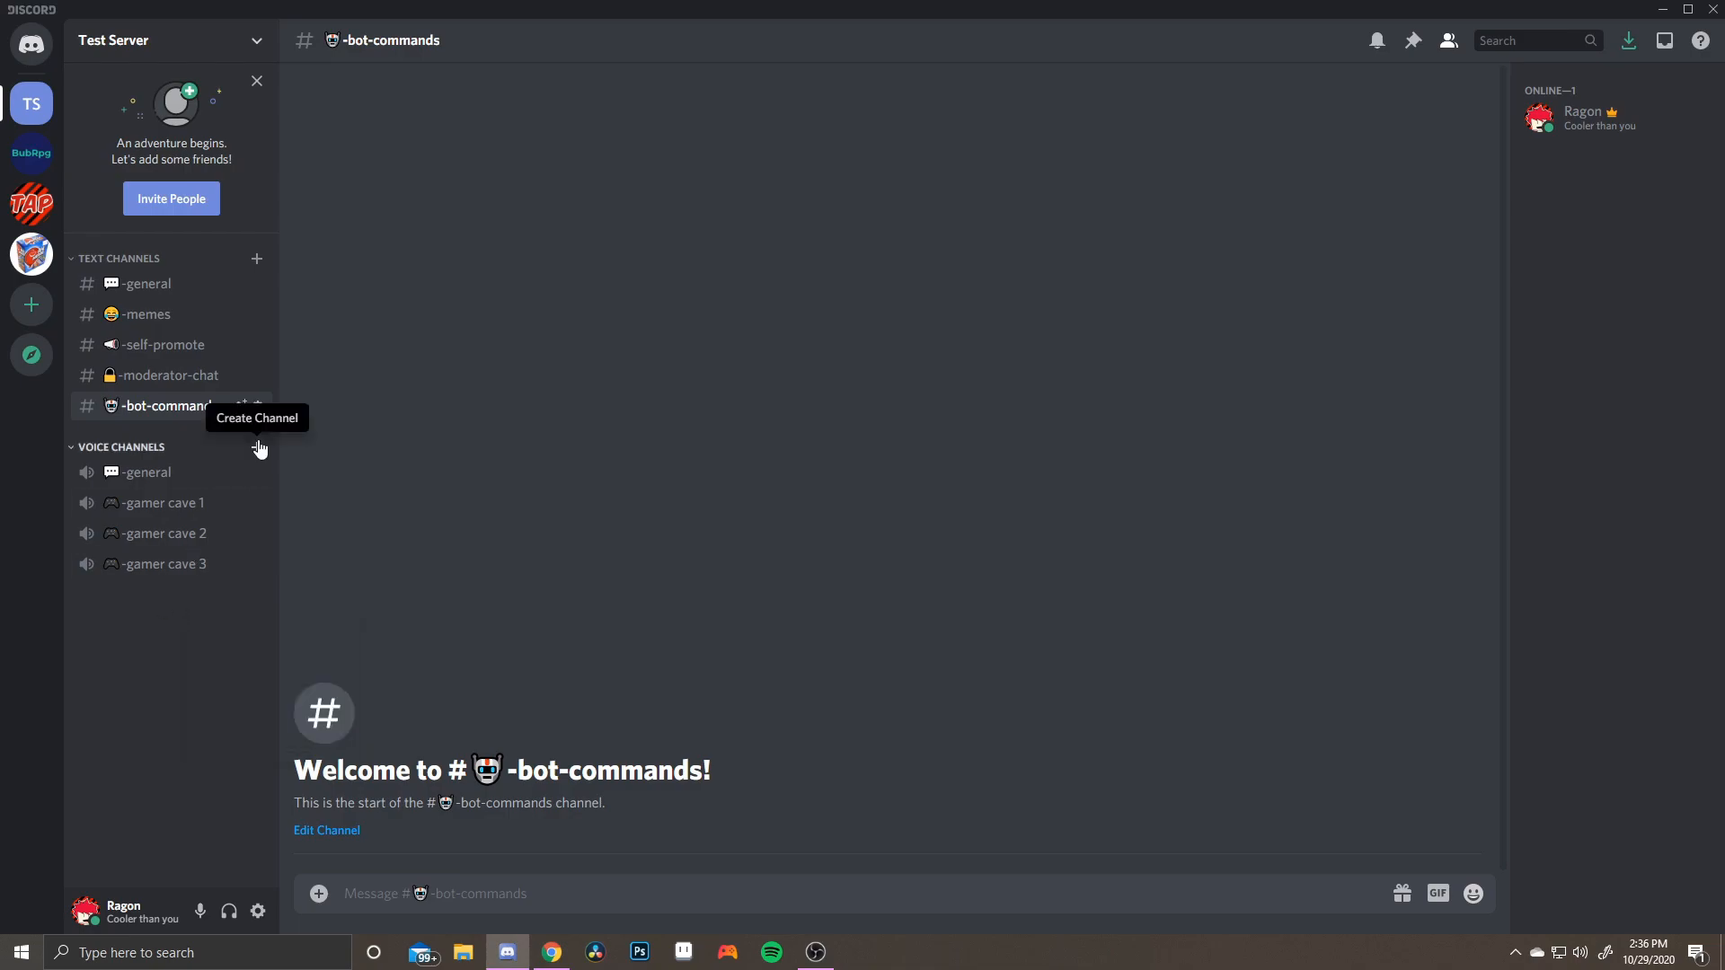
Create a voice channel under Voice Channels named with the musical notes emoji followed by "-music"
left_click(258, 447)
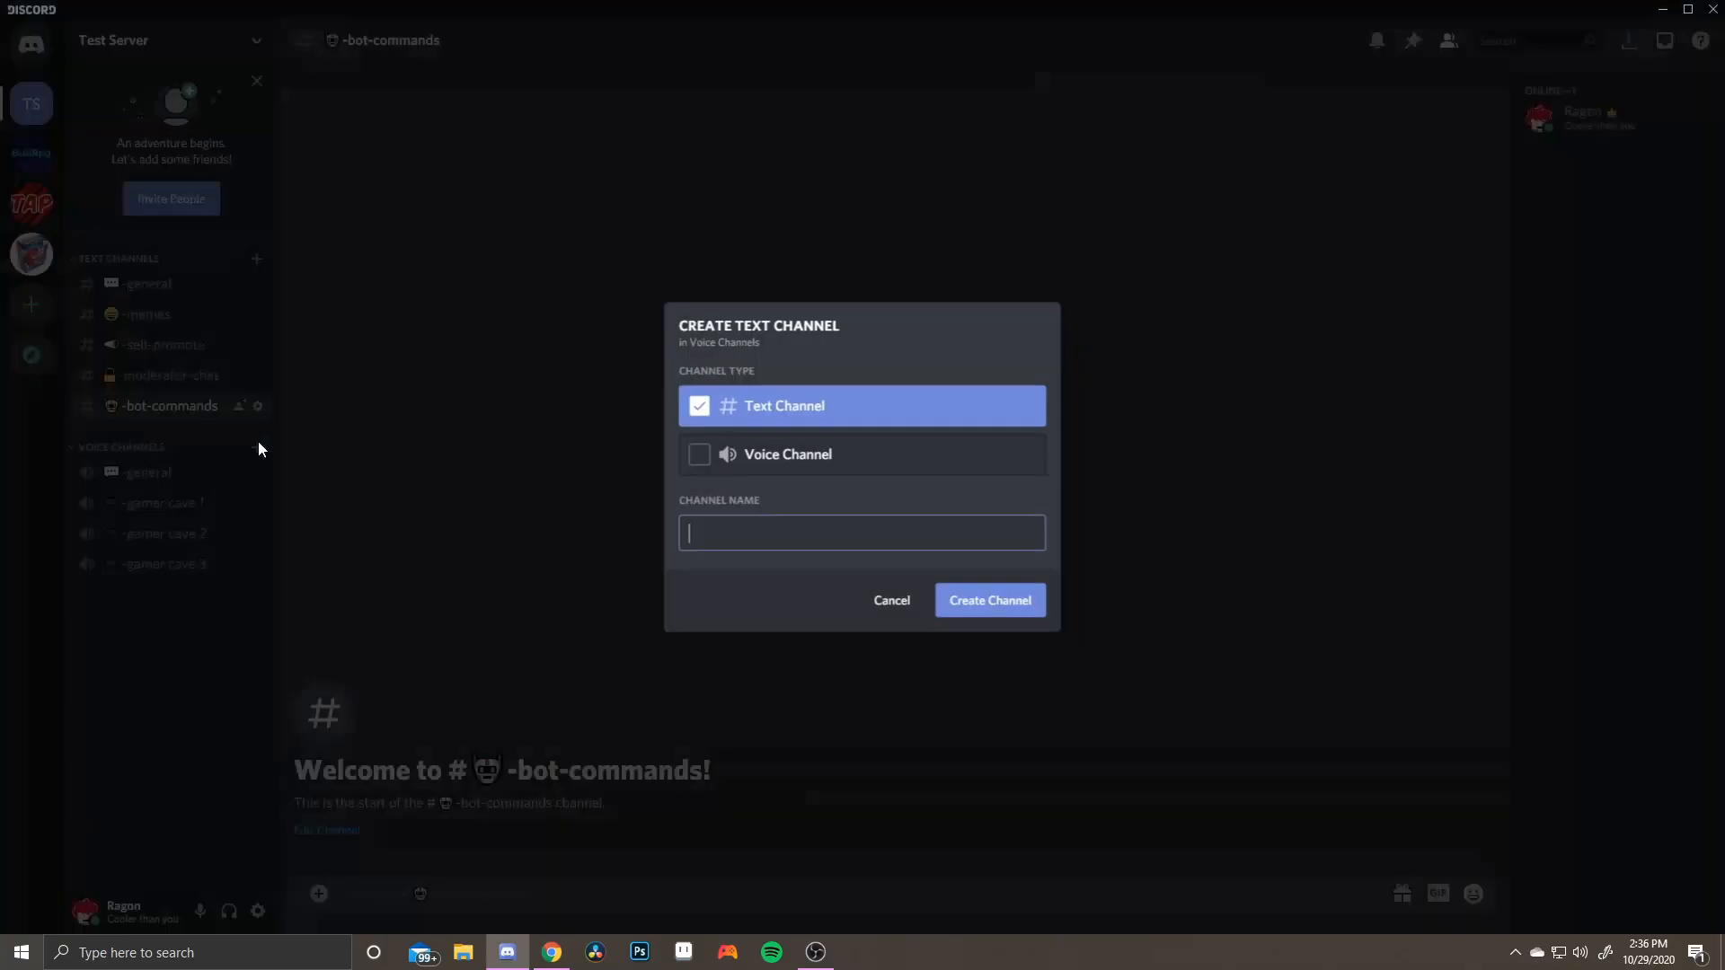
left_click(700, 457)
left_click(955, 604)
left_click(893, 529)
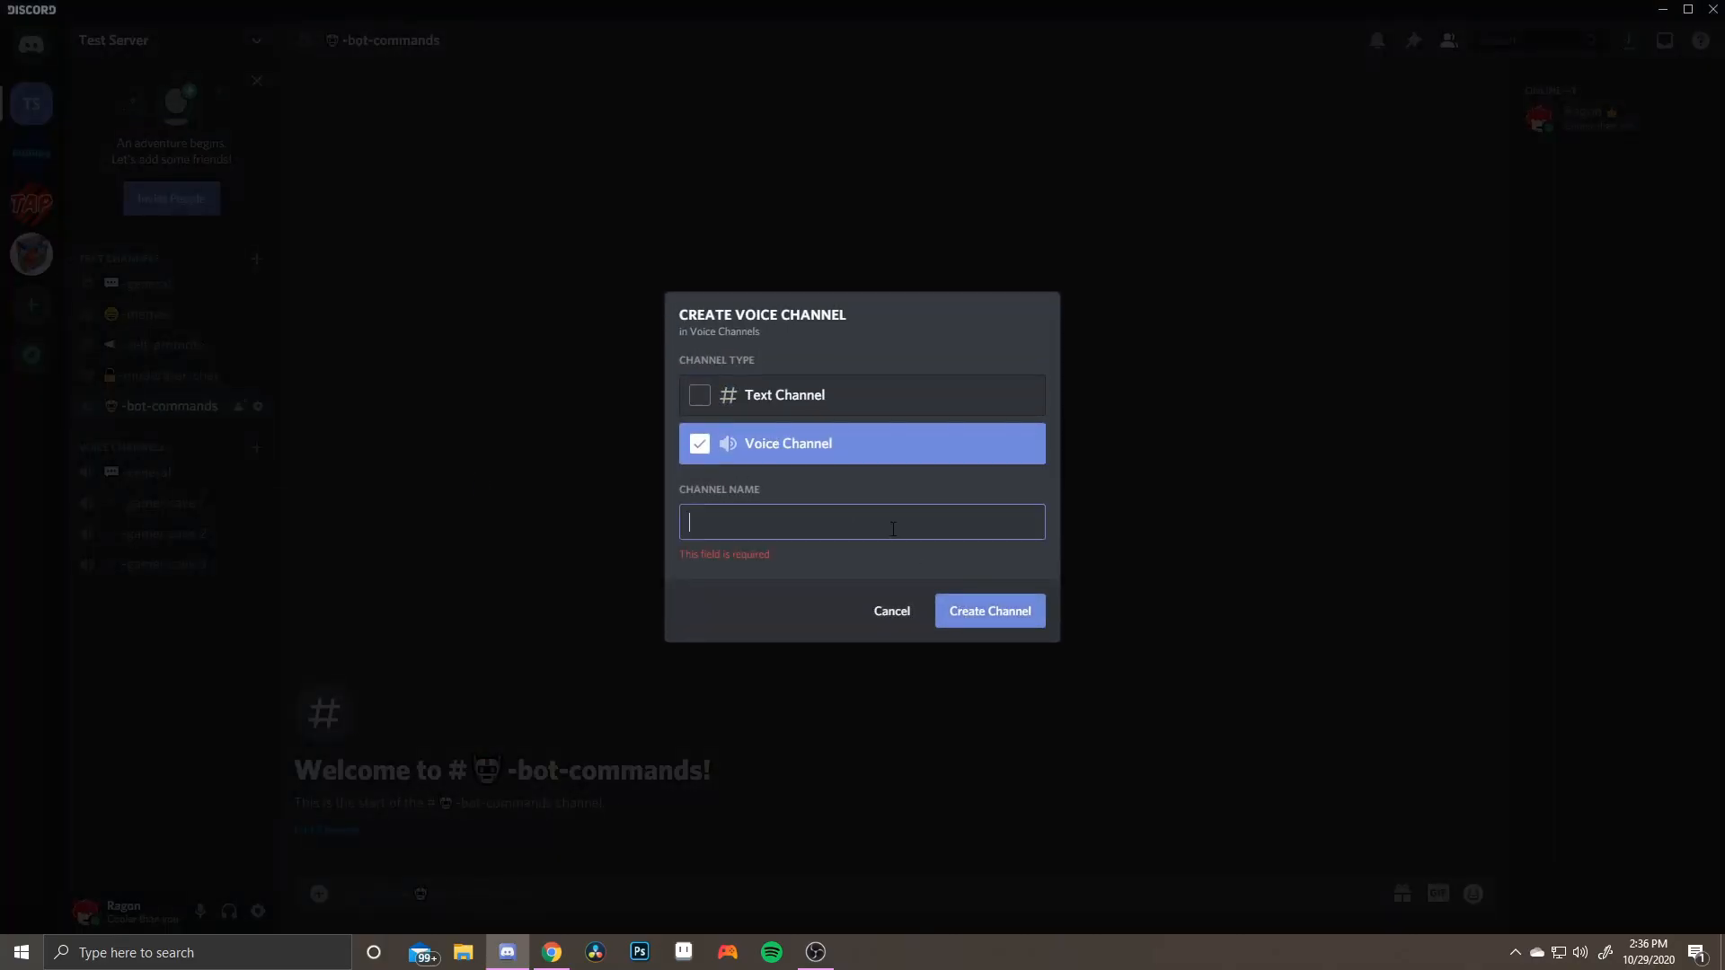
key("super+period")
type("mu")
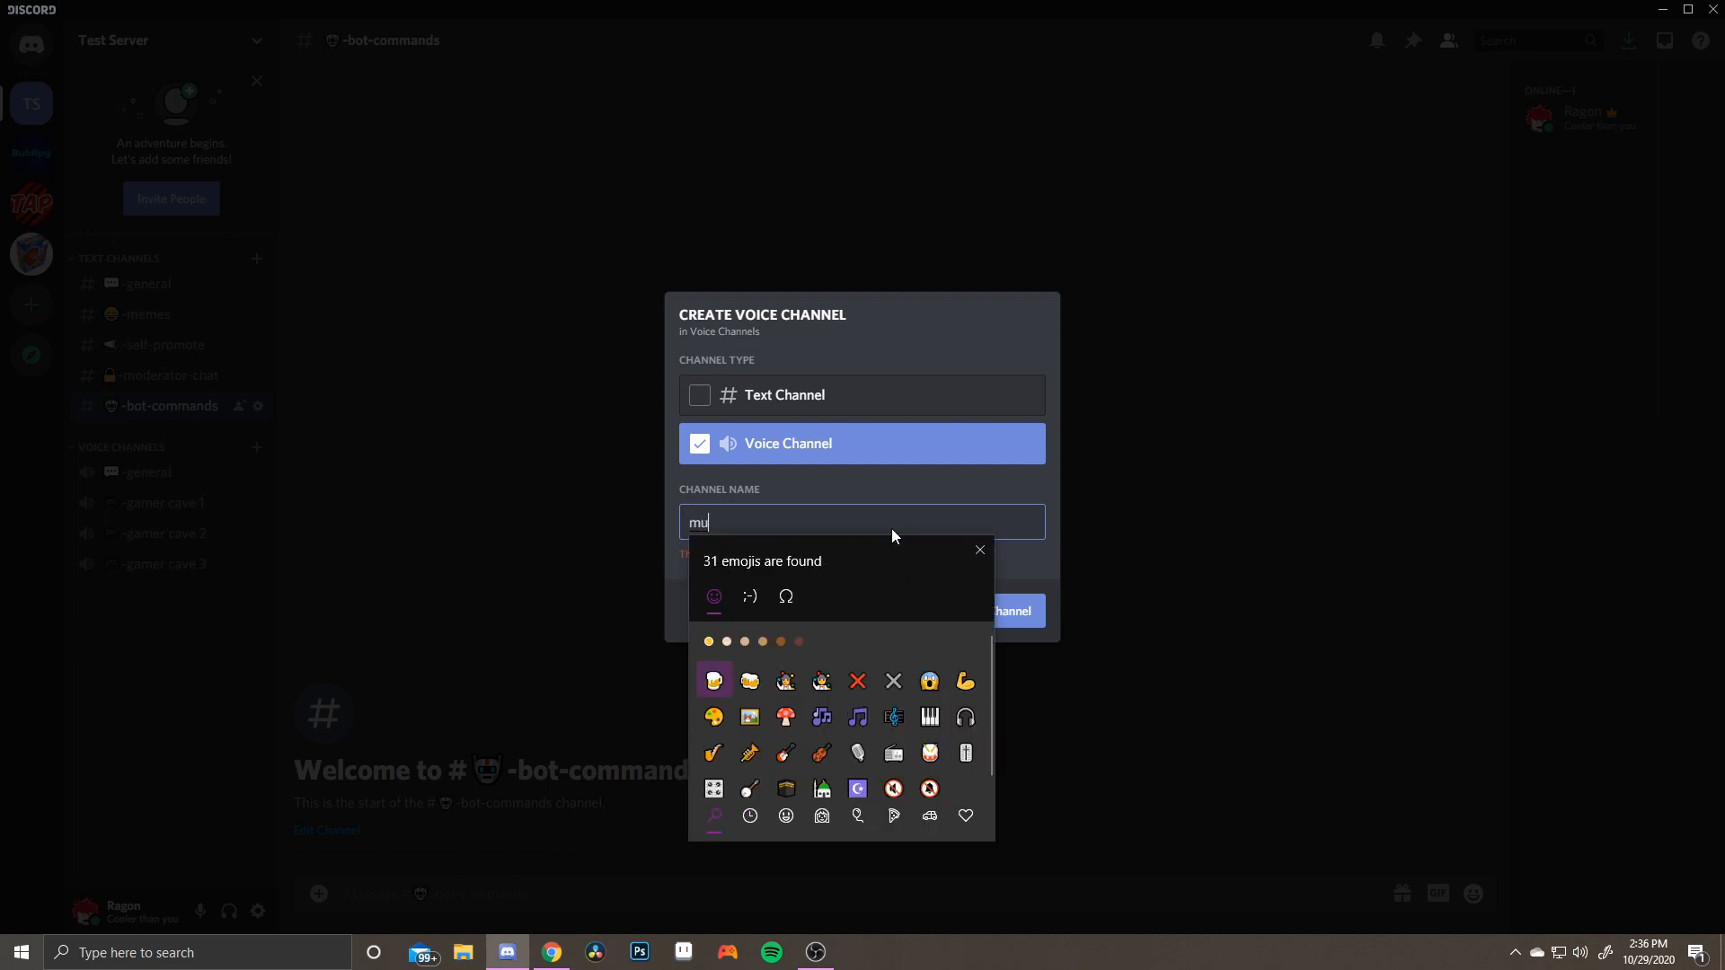
type("si")
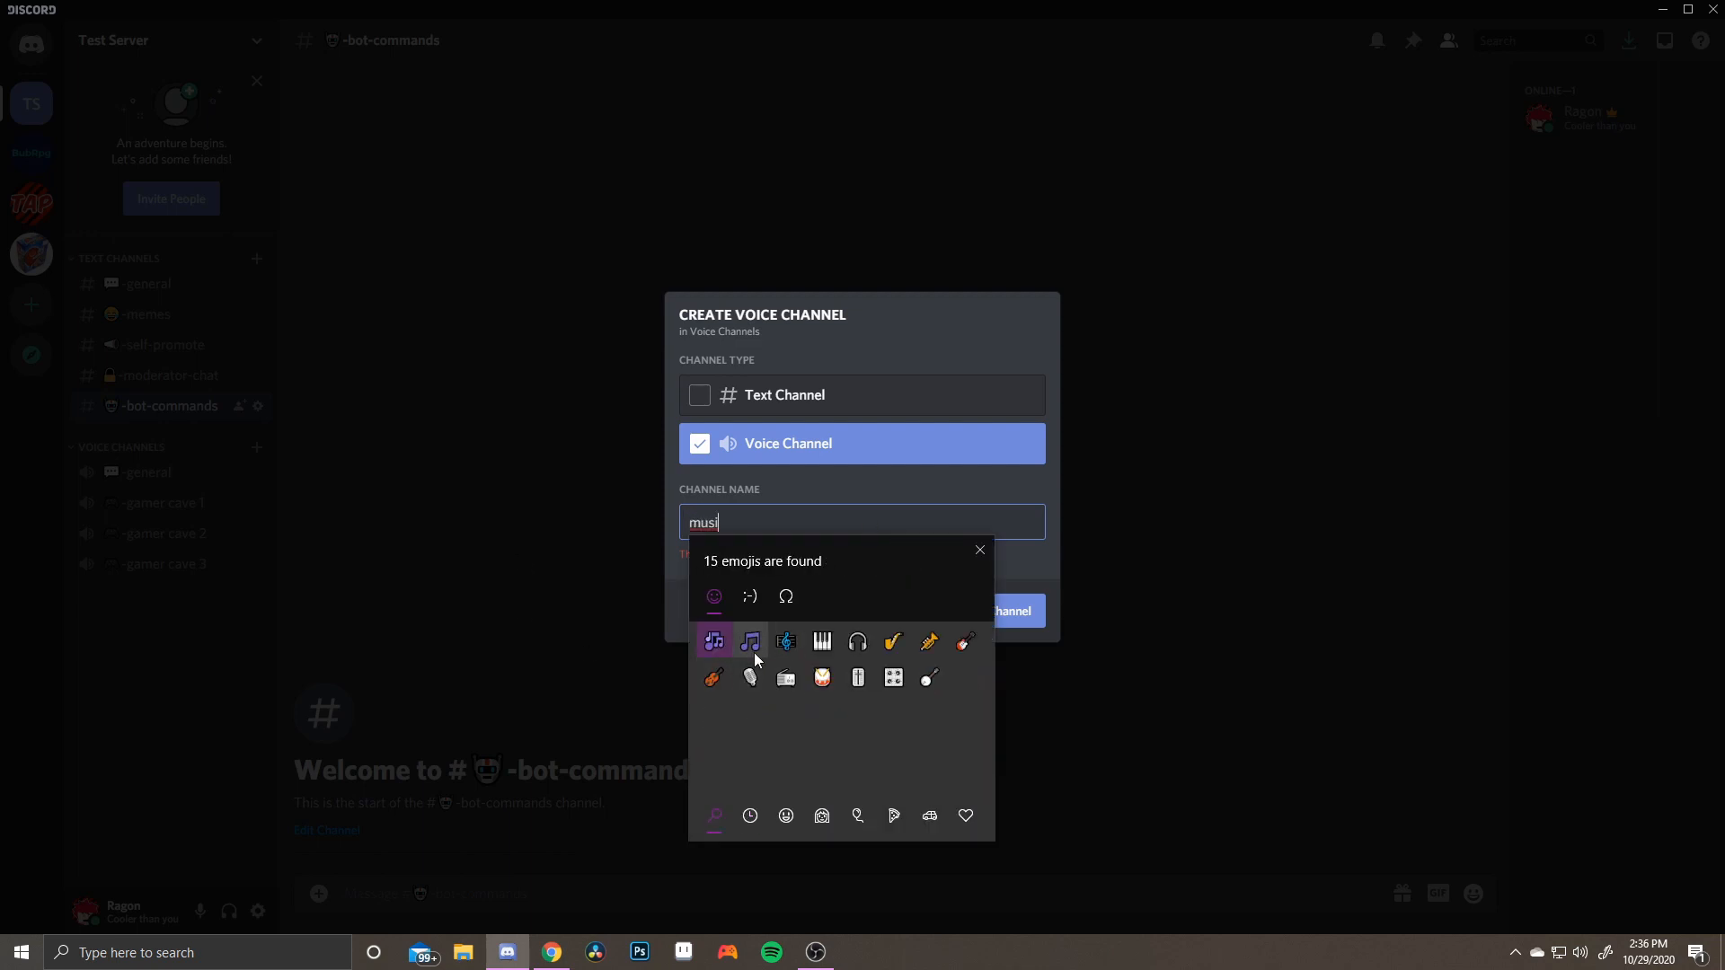
left_click(750, 641)
left_click(779, 519)
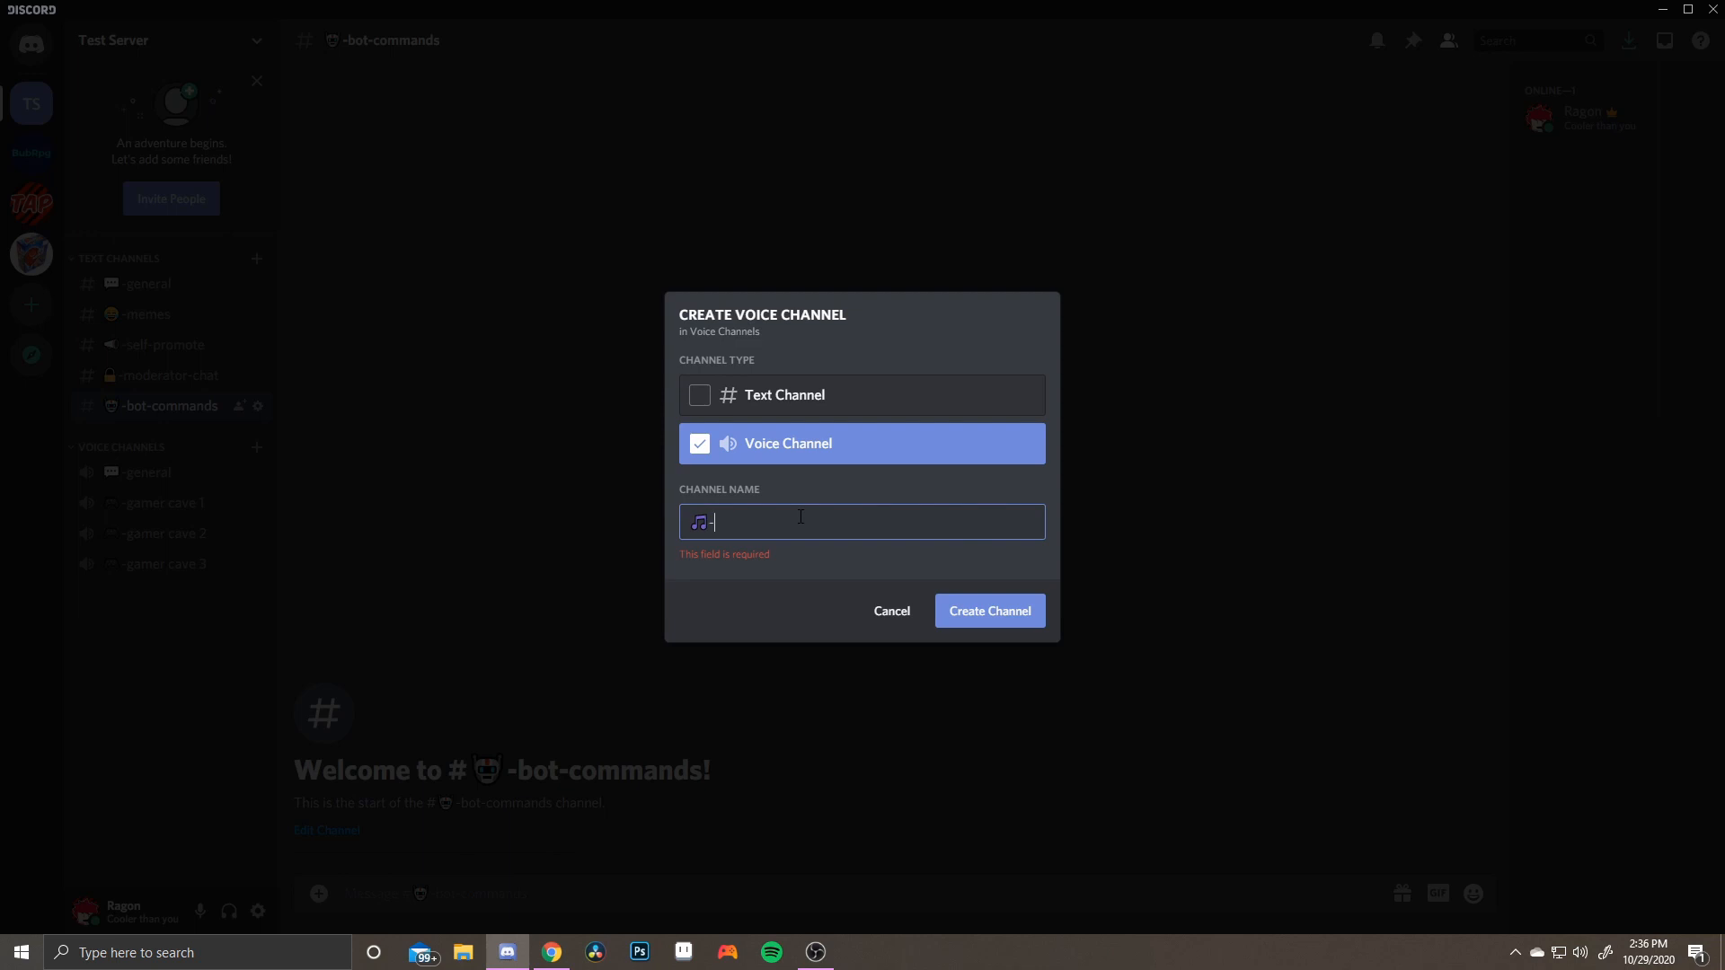
type("-music")
left_click(1034, 610)
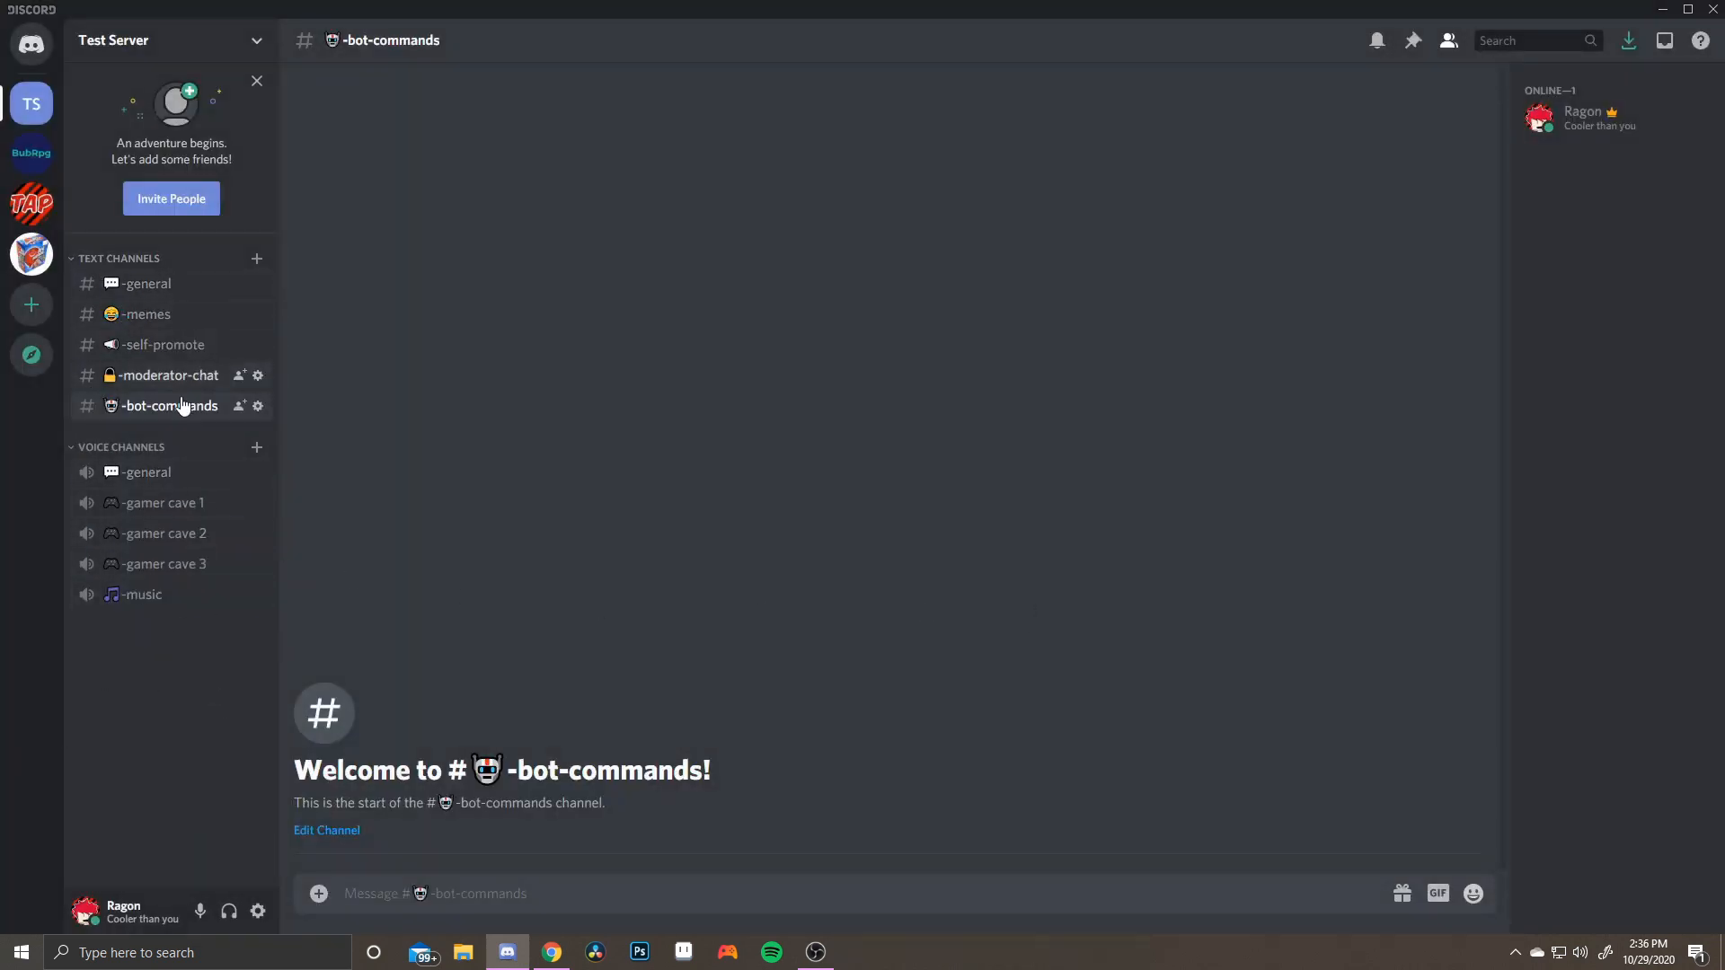
Create a category named "Welcome" and move it above the Text Channels category
right_click(167, 664)
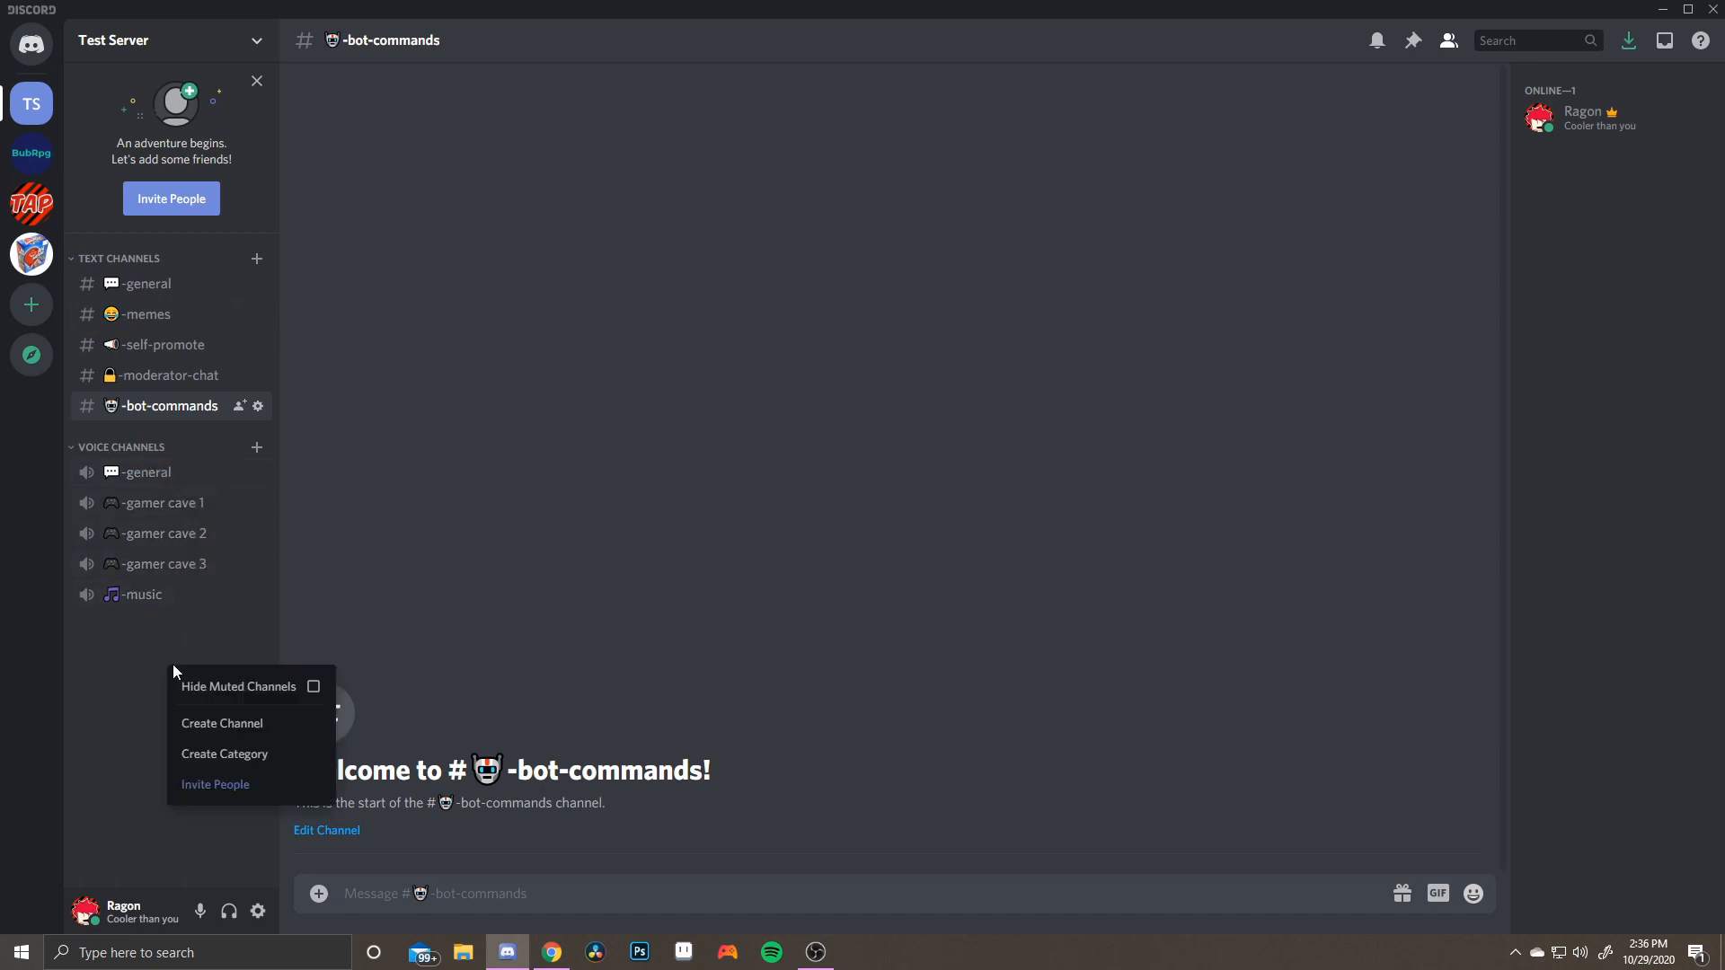
left_click(191, 754)
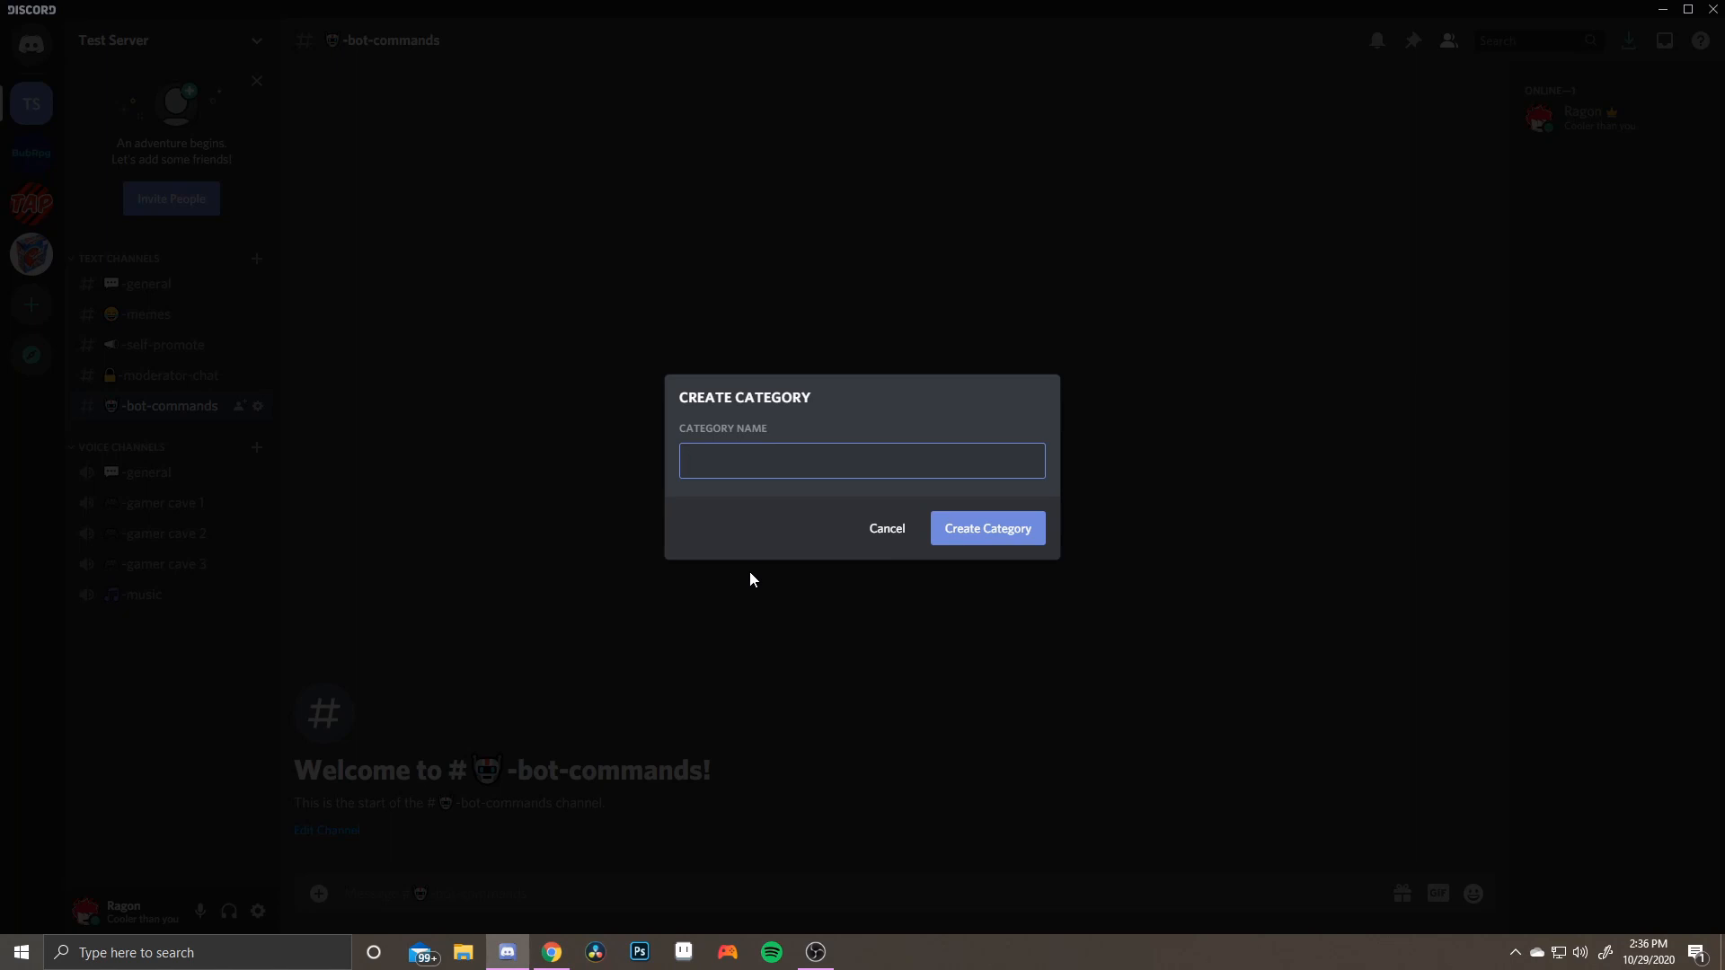
type("Welcome")
left_click(1039, 523)
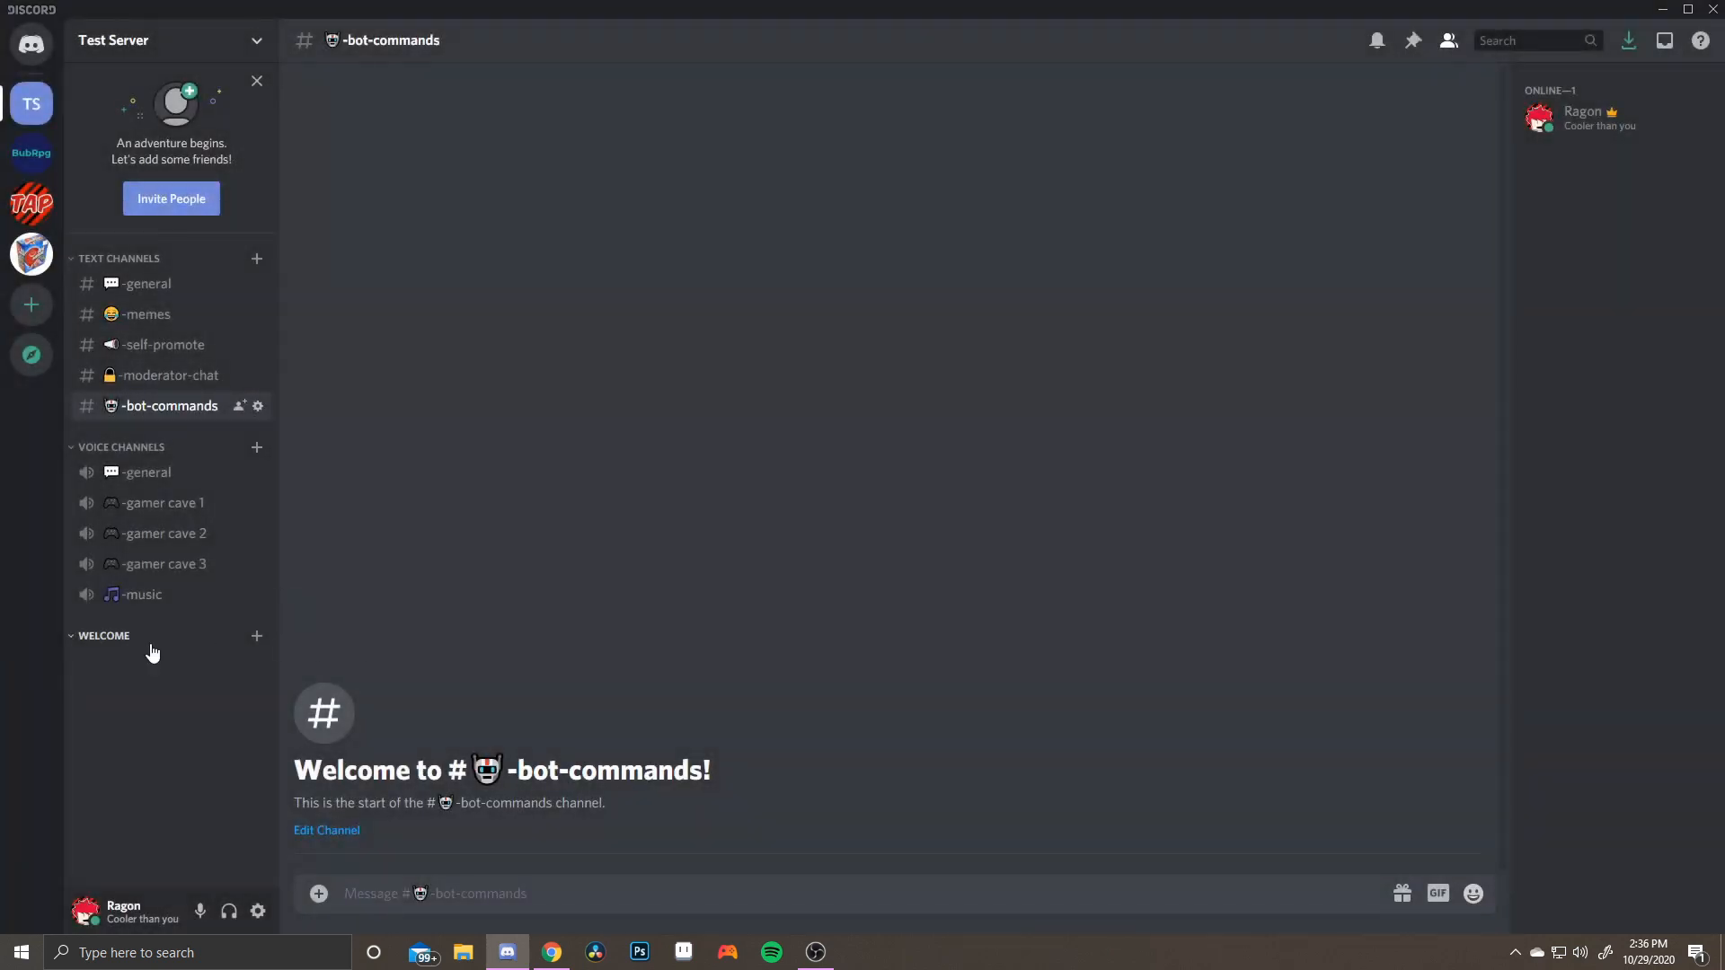
left_click_drag(154, 639, 148, 244)
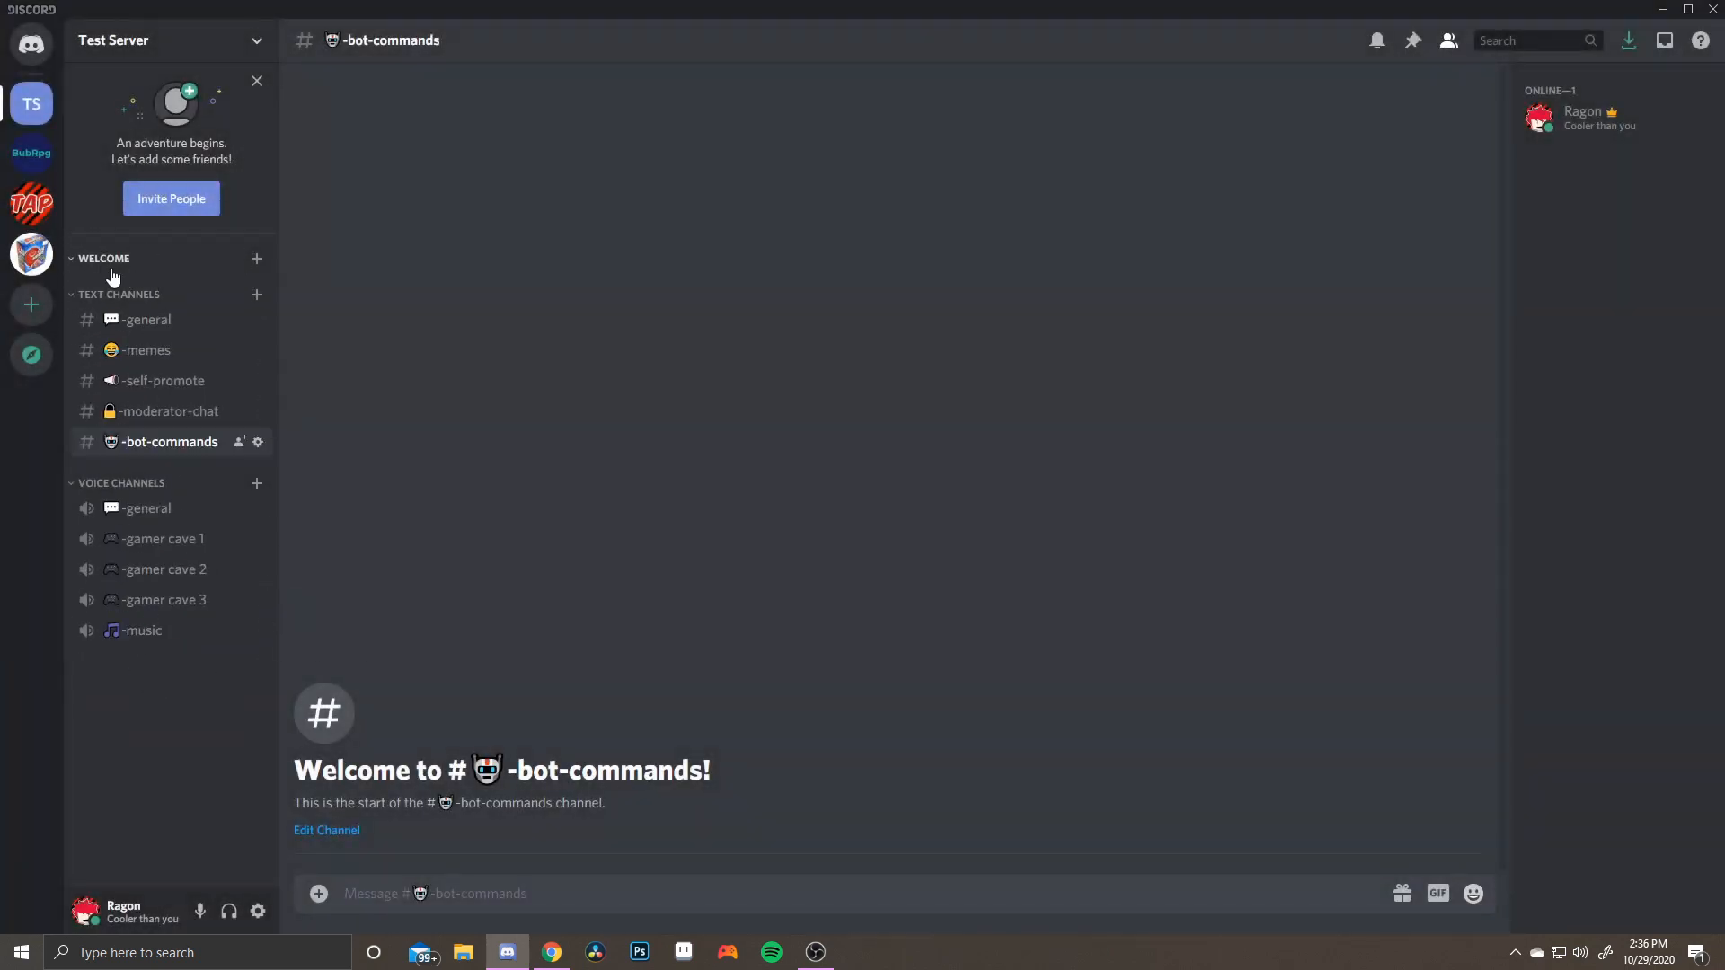
Create a text channel in the Welcome category named with the scroll emoji followed by "-rules"
left_click(258, 261)
left_click(700, 455)
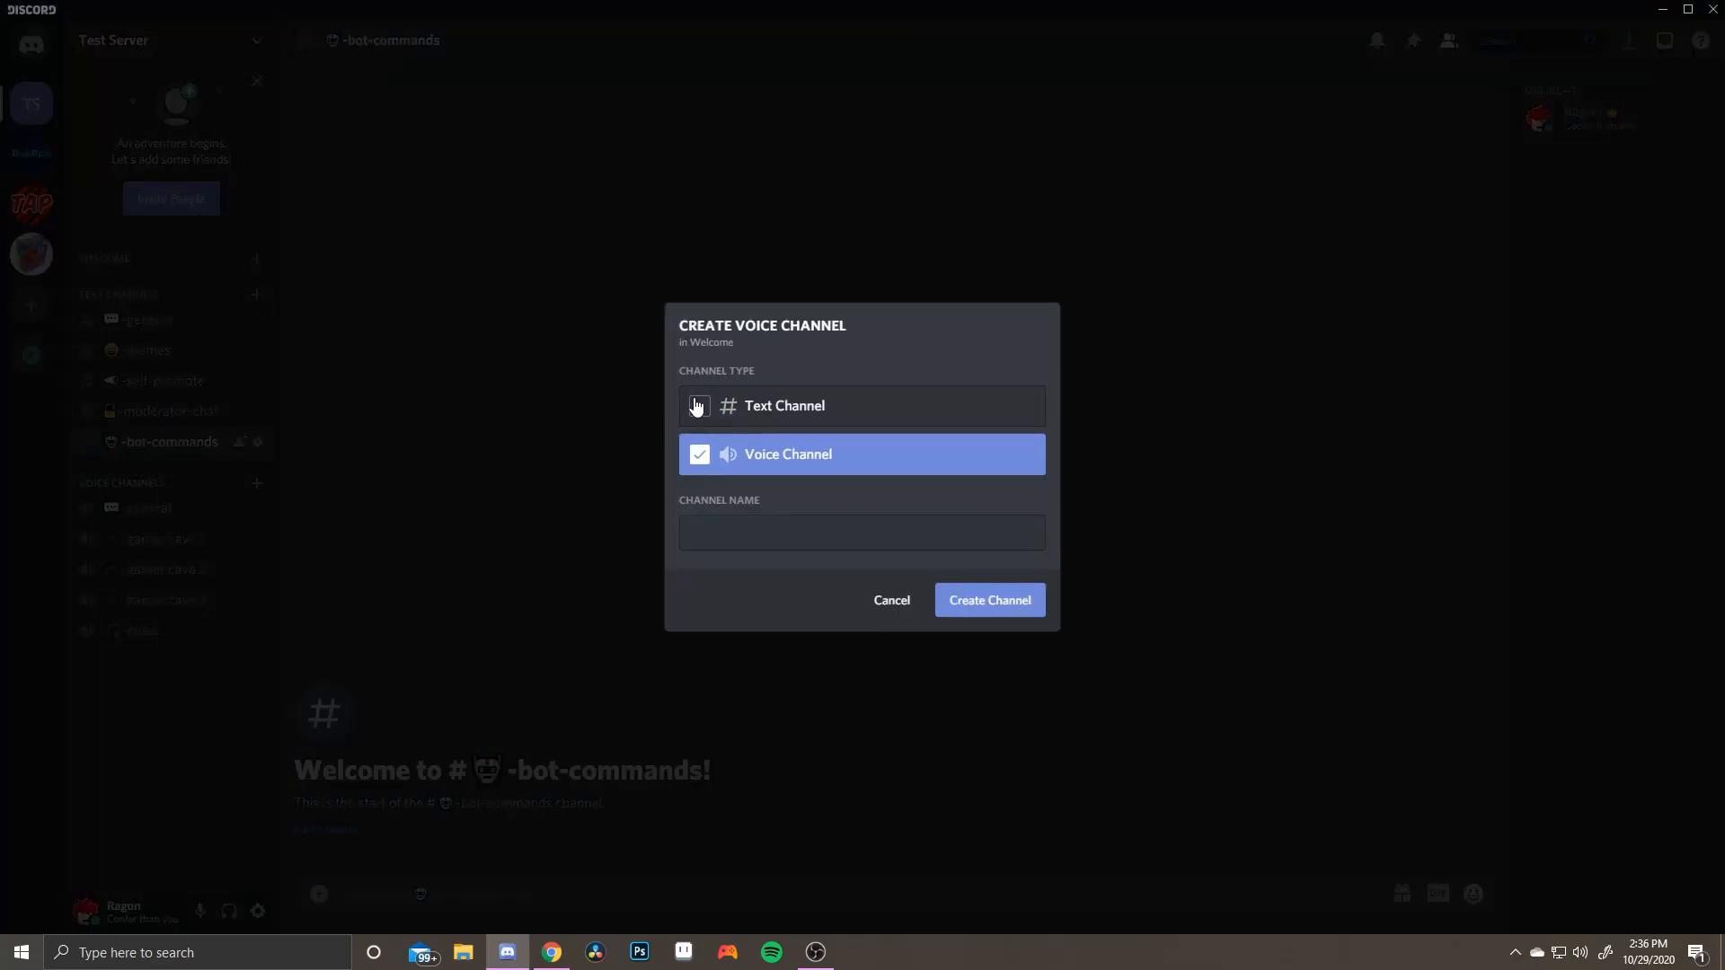
left_click(698, 403)
left_click(941, 537)
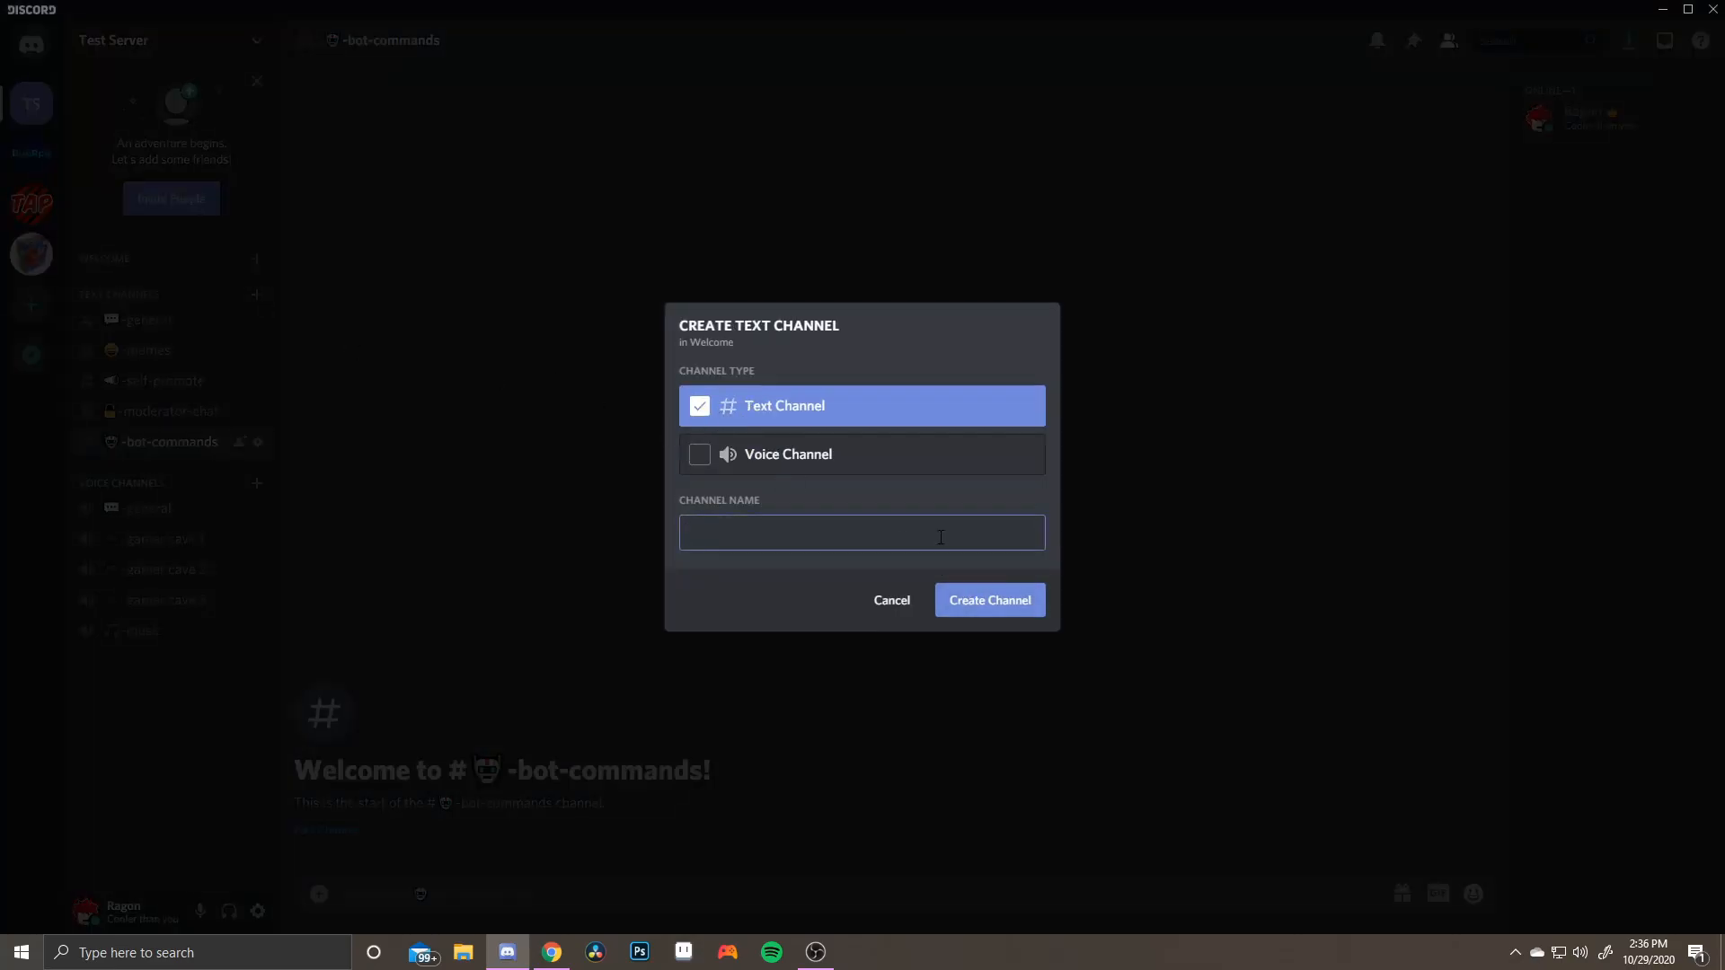
key("super+period")
type("scr")
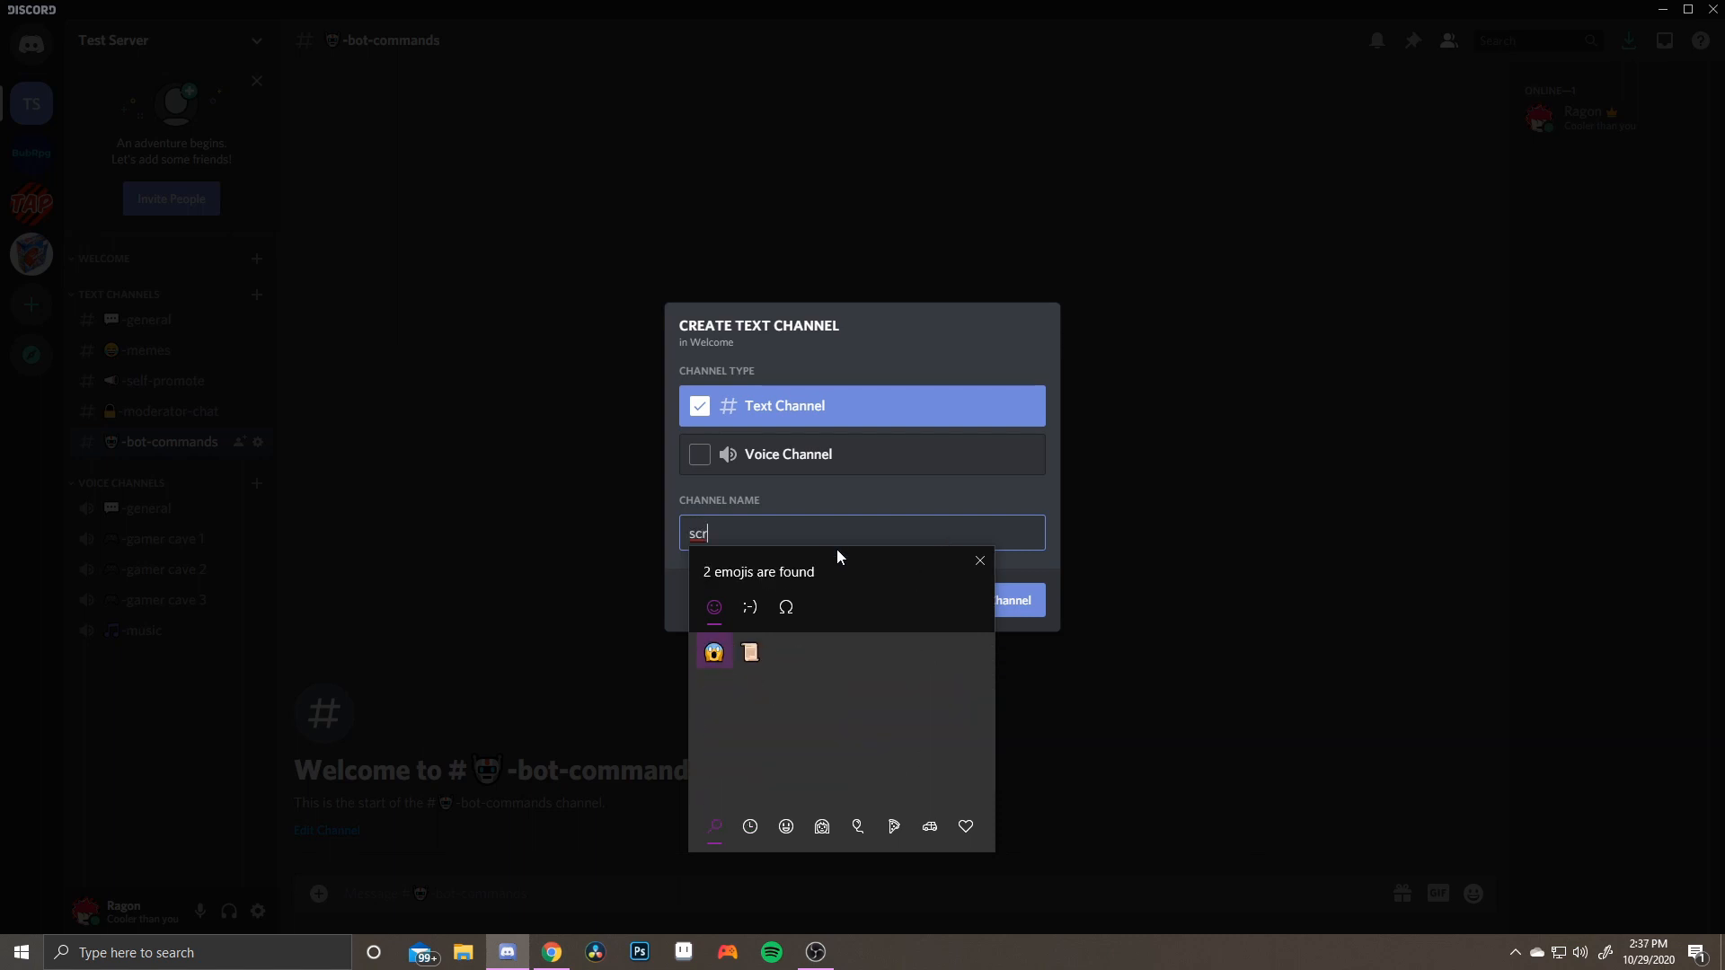
left_click(761, 660)
left_click(780, 527)
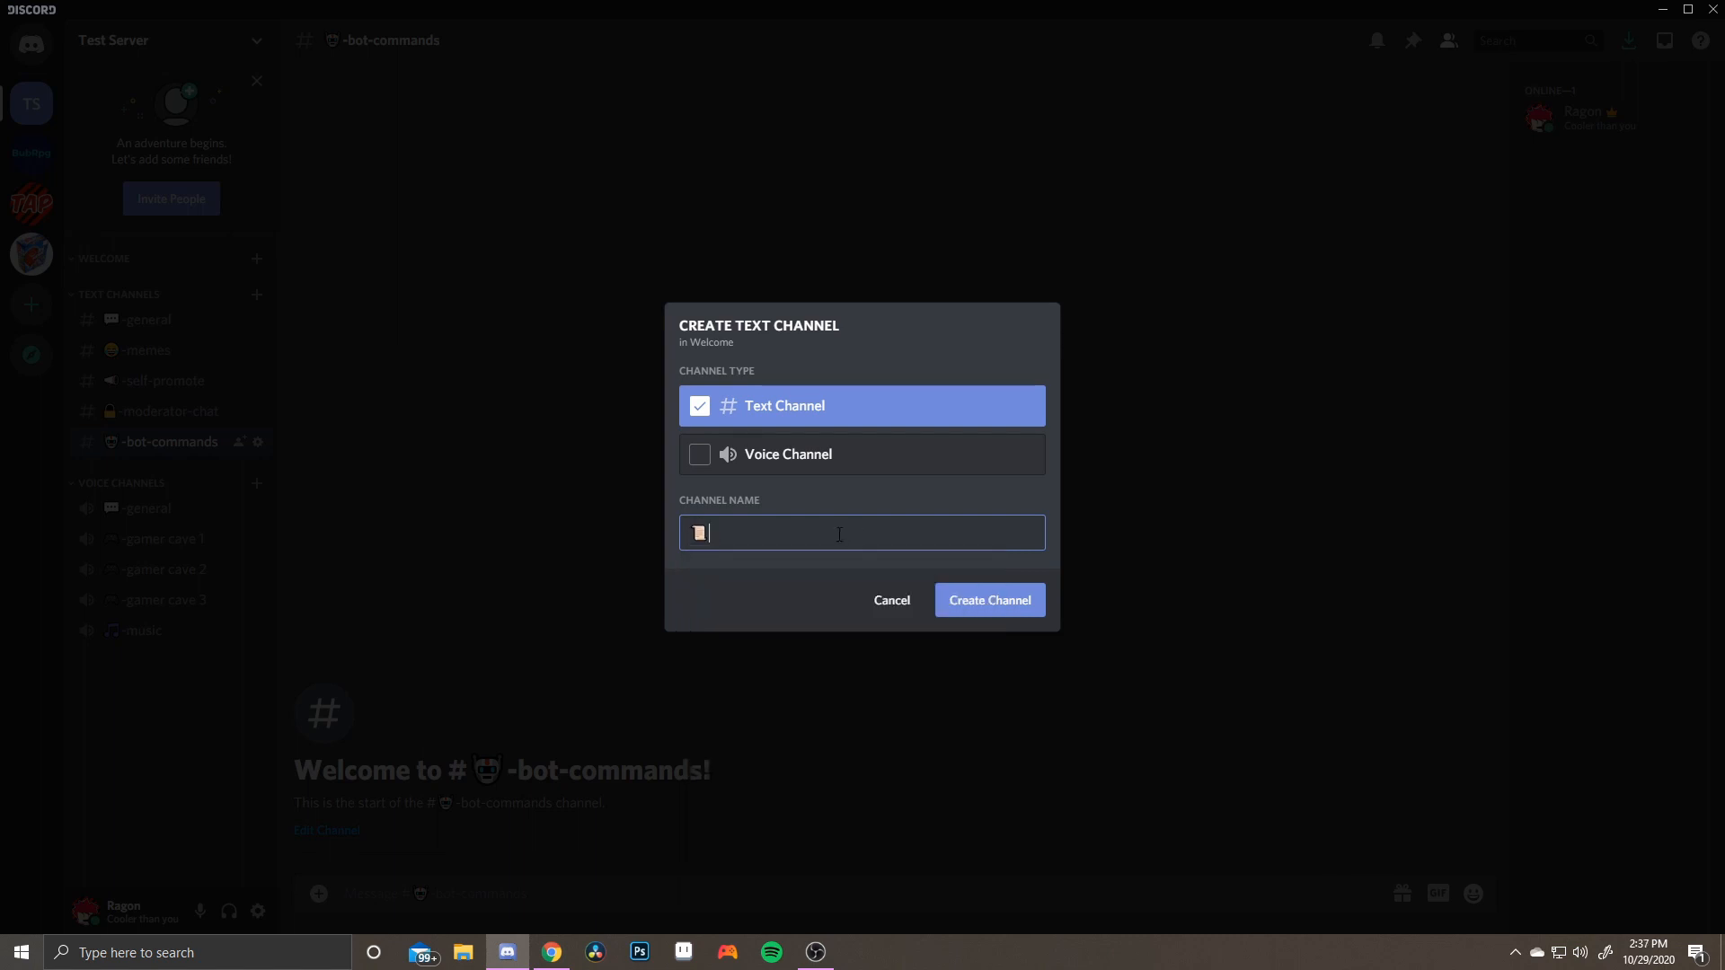
type("-rules")
left_click(983, 606)
Create a text channel in the Welcome category named with the raised hand emoji followed by "-welcome" and move it above the rules channel
left_click(256, 259)
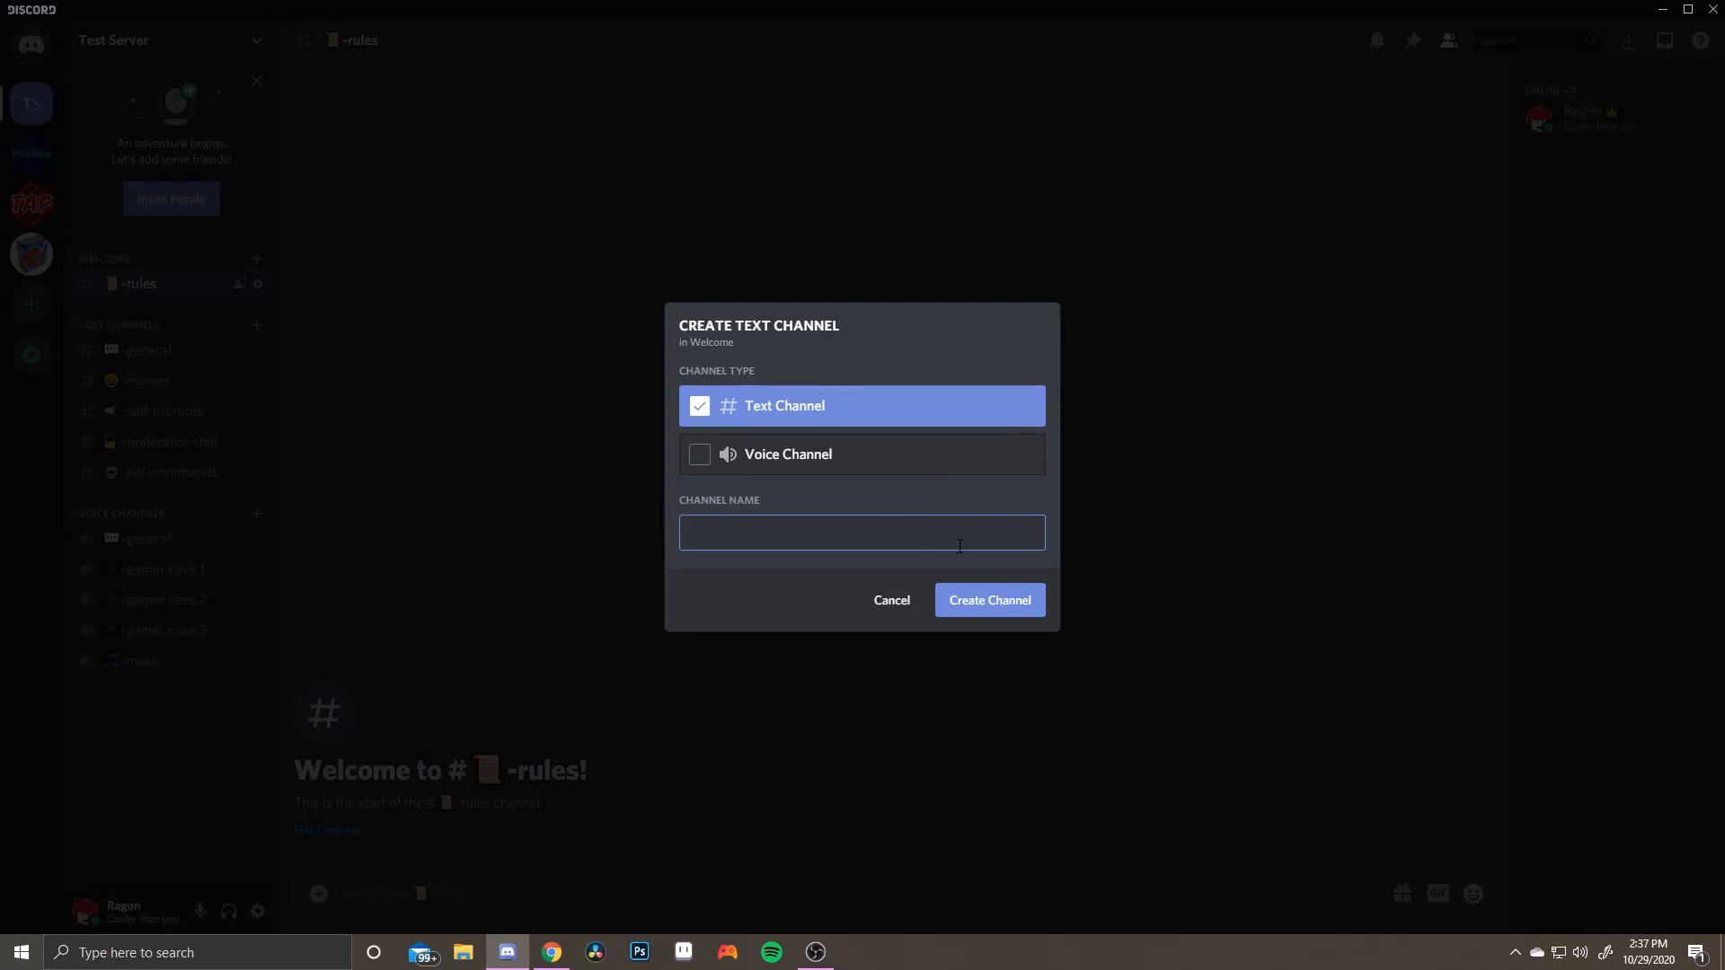
key("super+period")
type("hand")
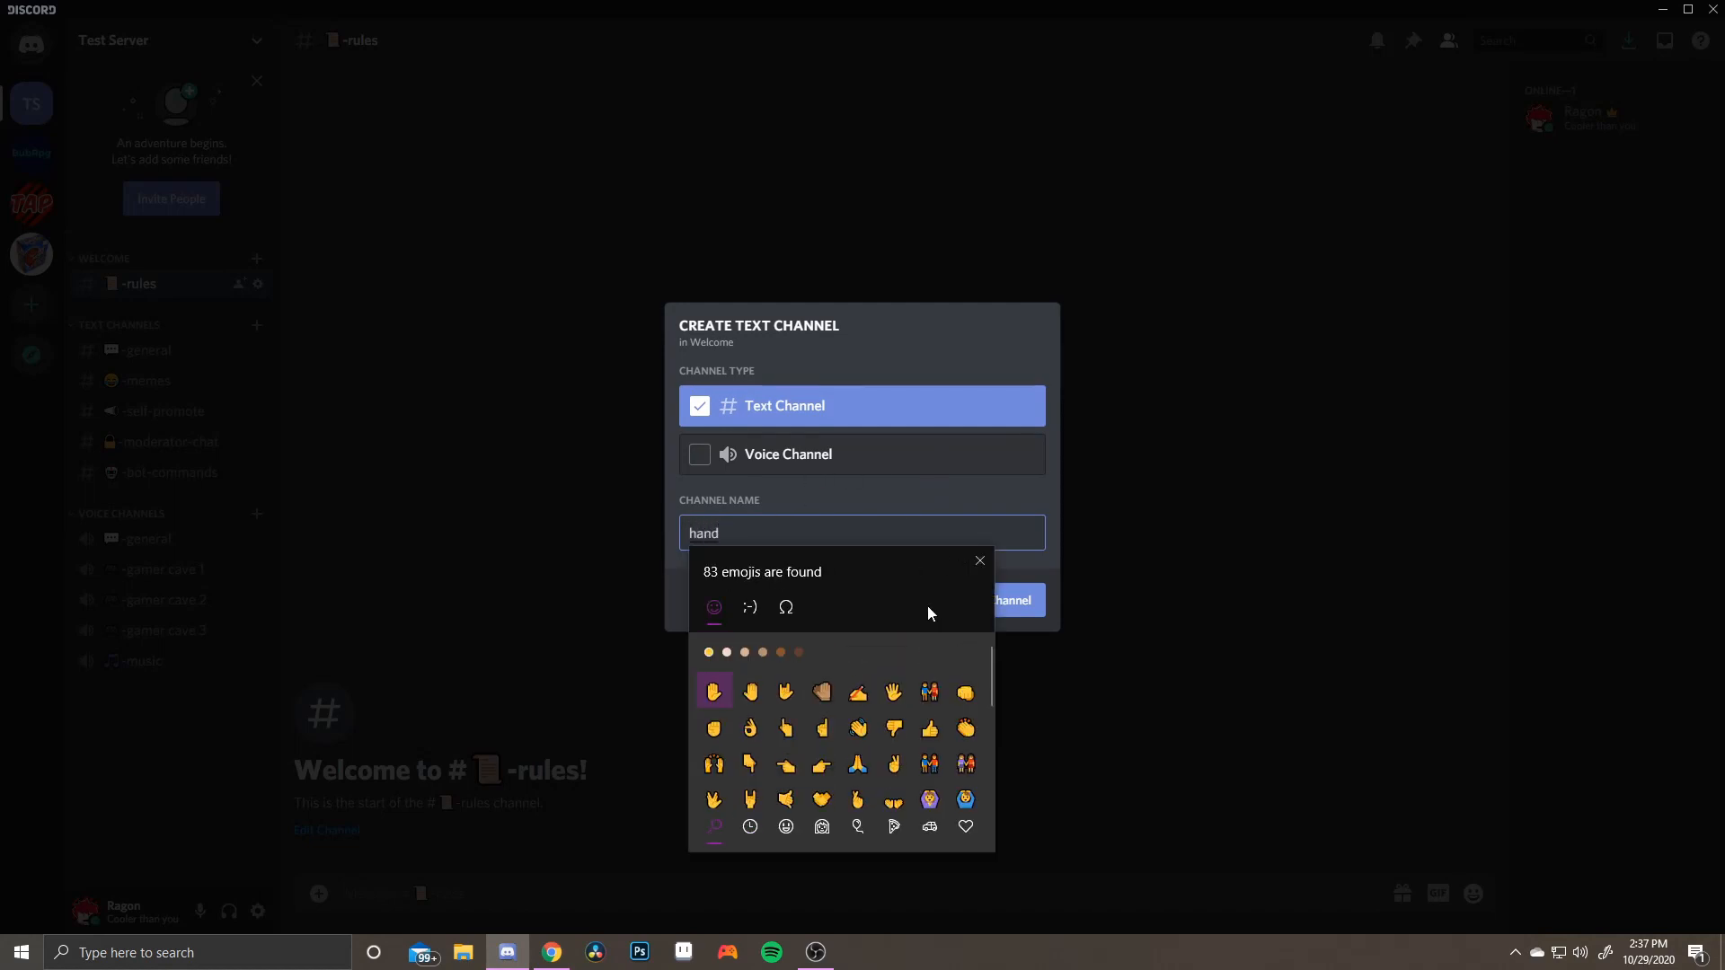
left_click(713, 692)
left_click(979, 561)
type("-")
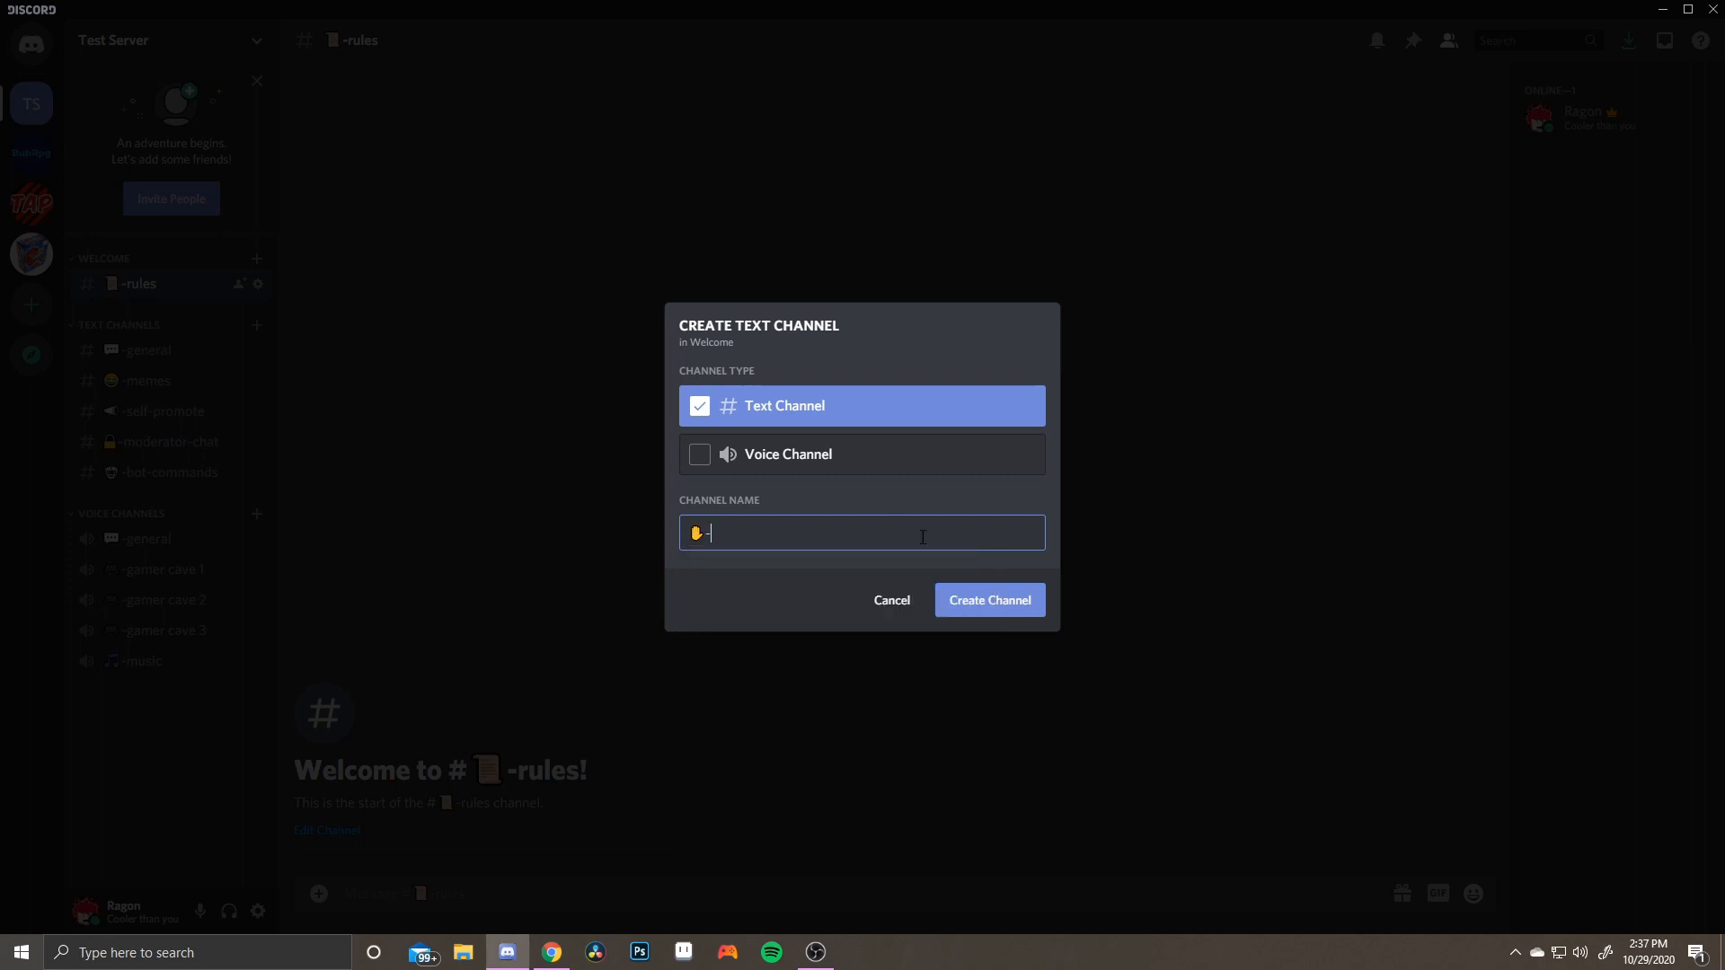
type("welcome")
left_click(970, 611)
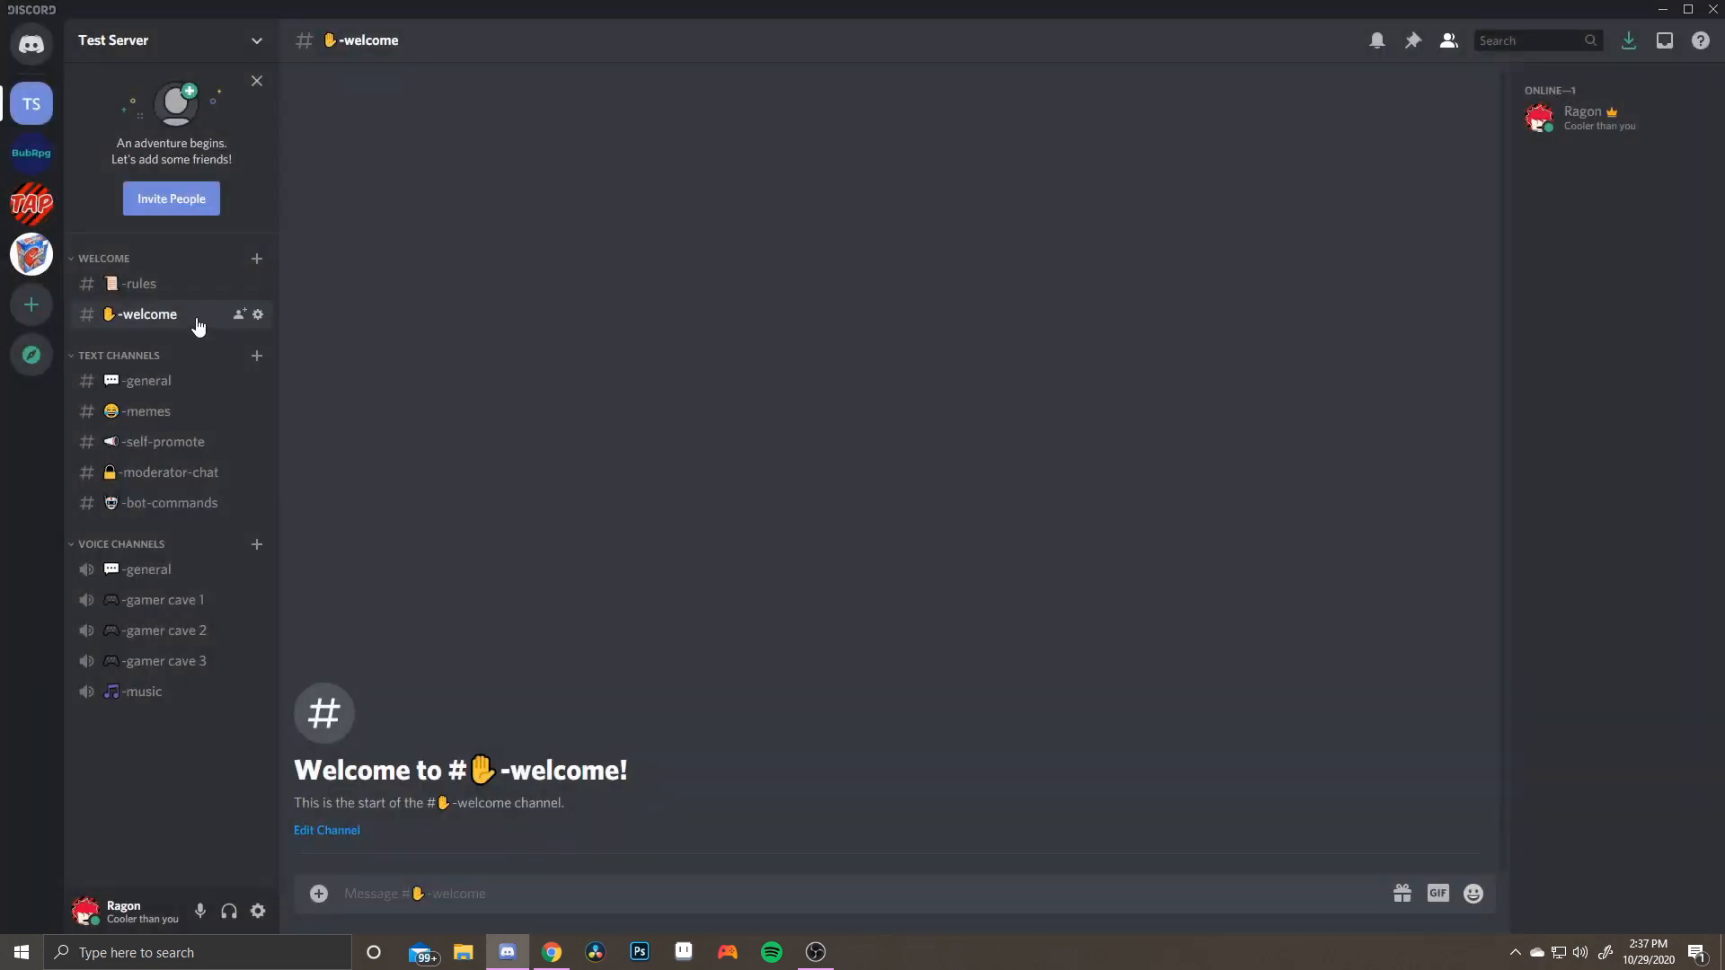
left_click_drag(170, 315, 178, 274)
left_click_drag(185, 284, 187, 282)
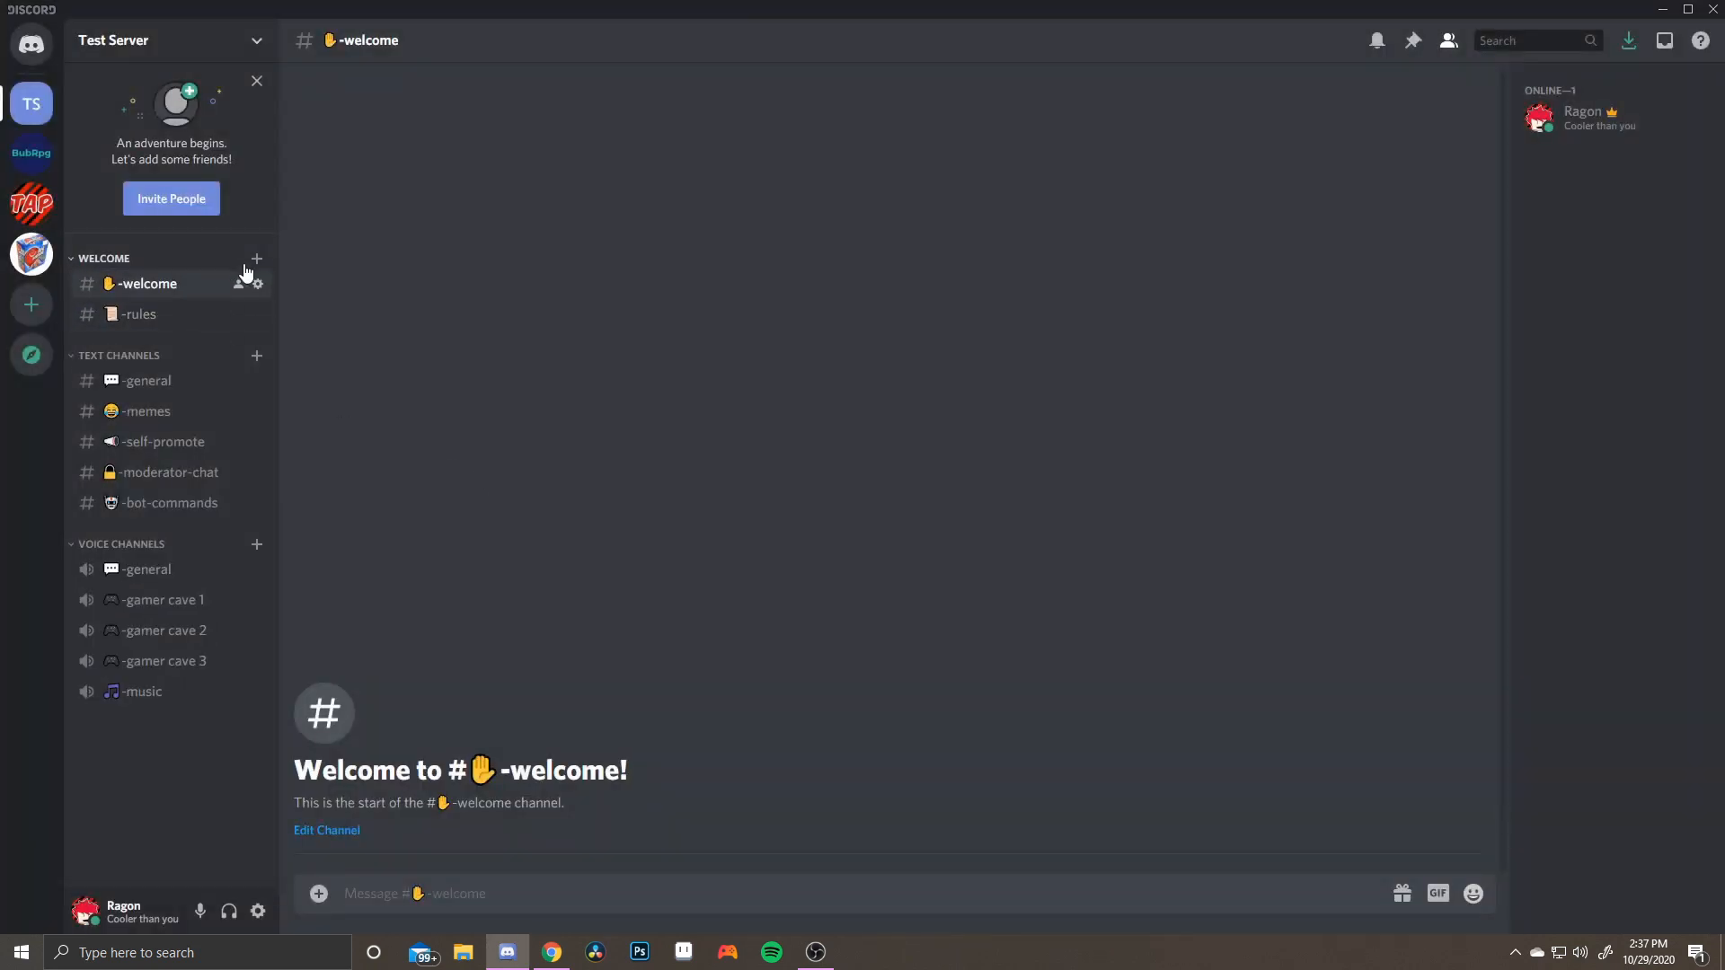
Create a text channel in the Welcome category named with the red megaphone emoji followed by "-announcements"
left_click(256, 260)
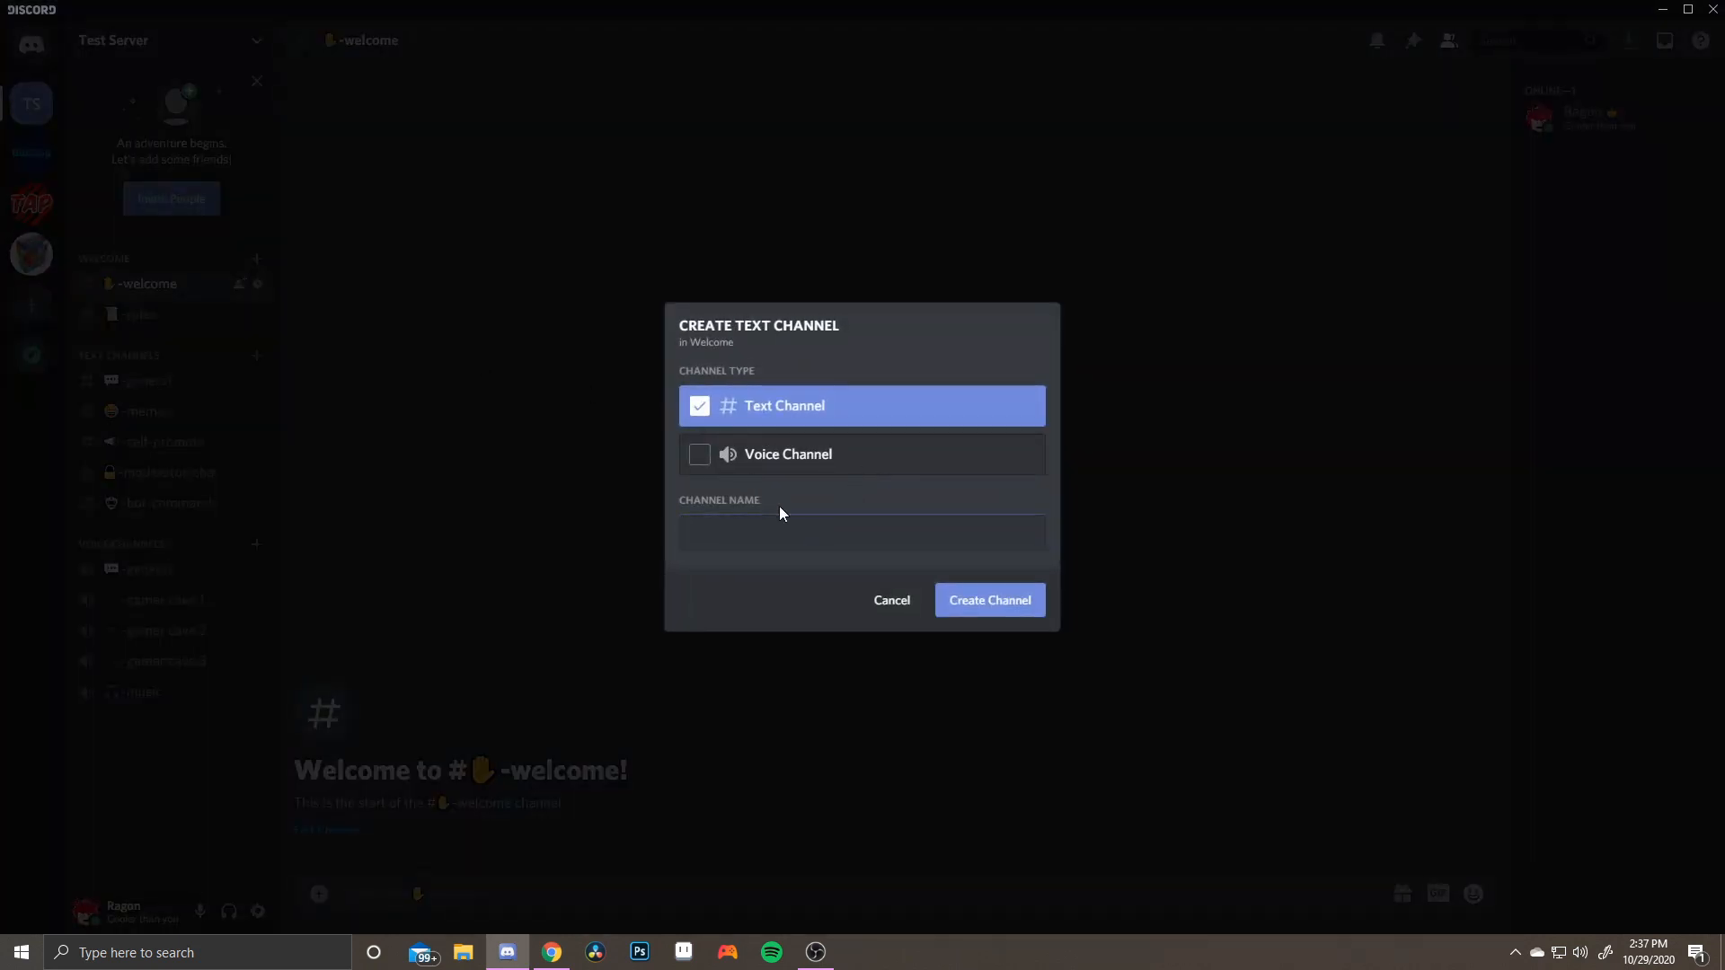
key("super+period")
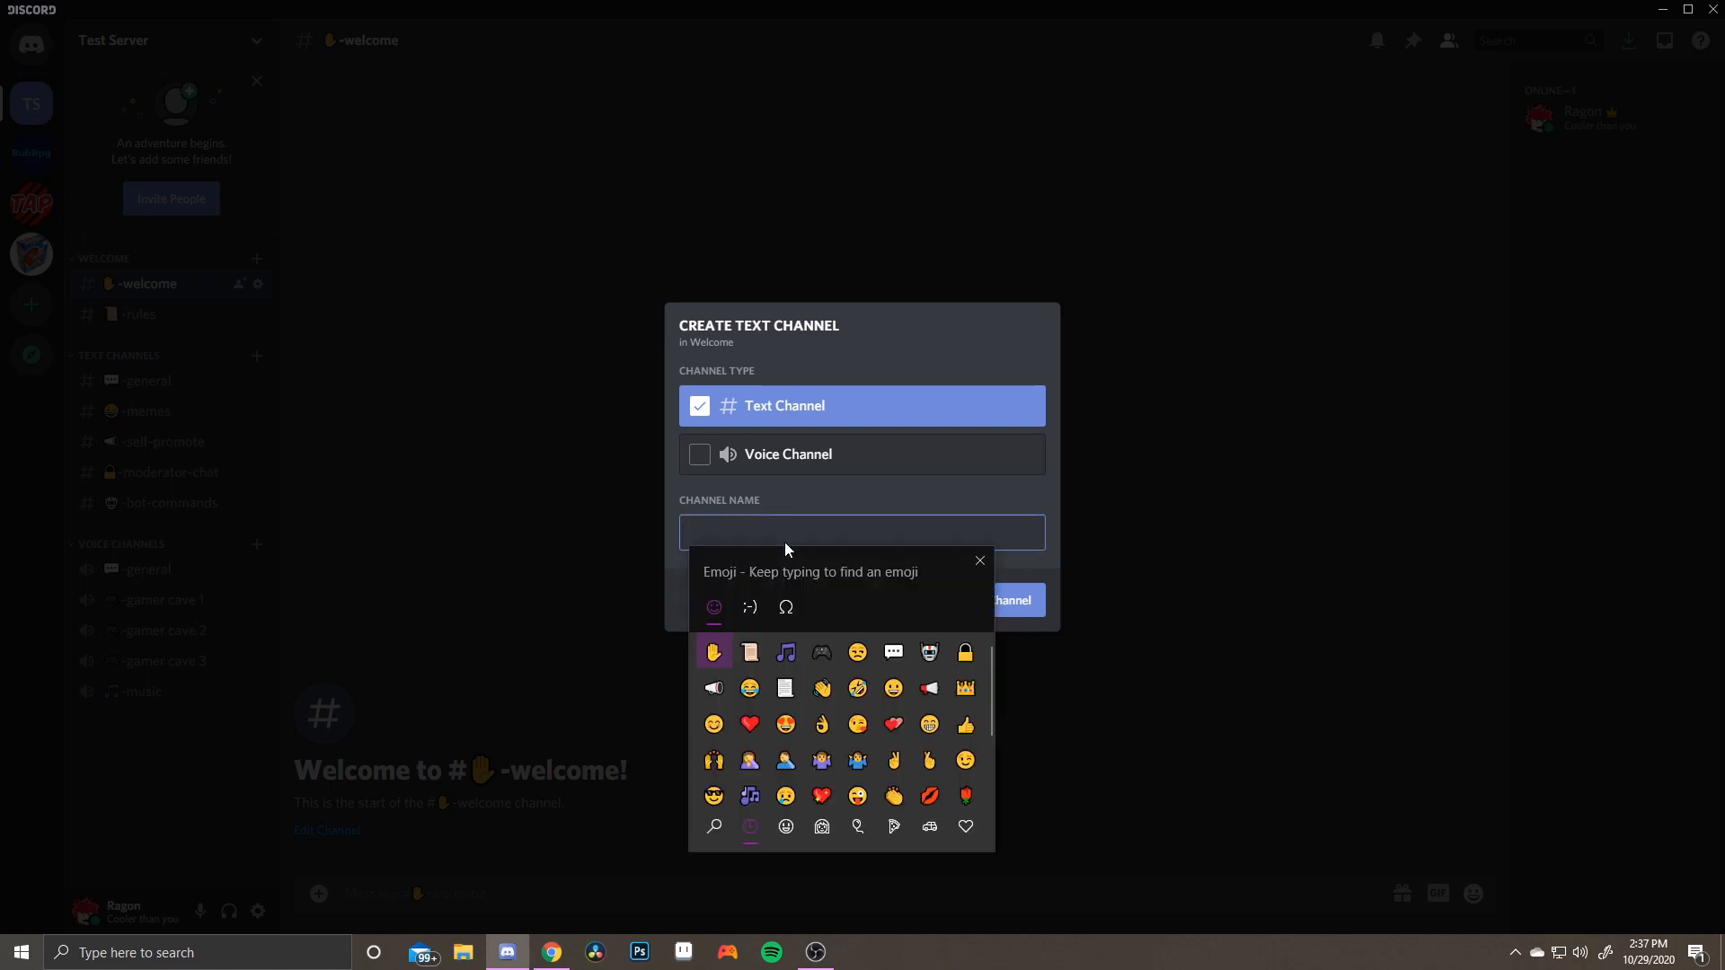
type("anno")
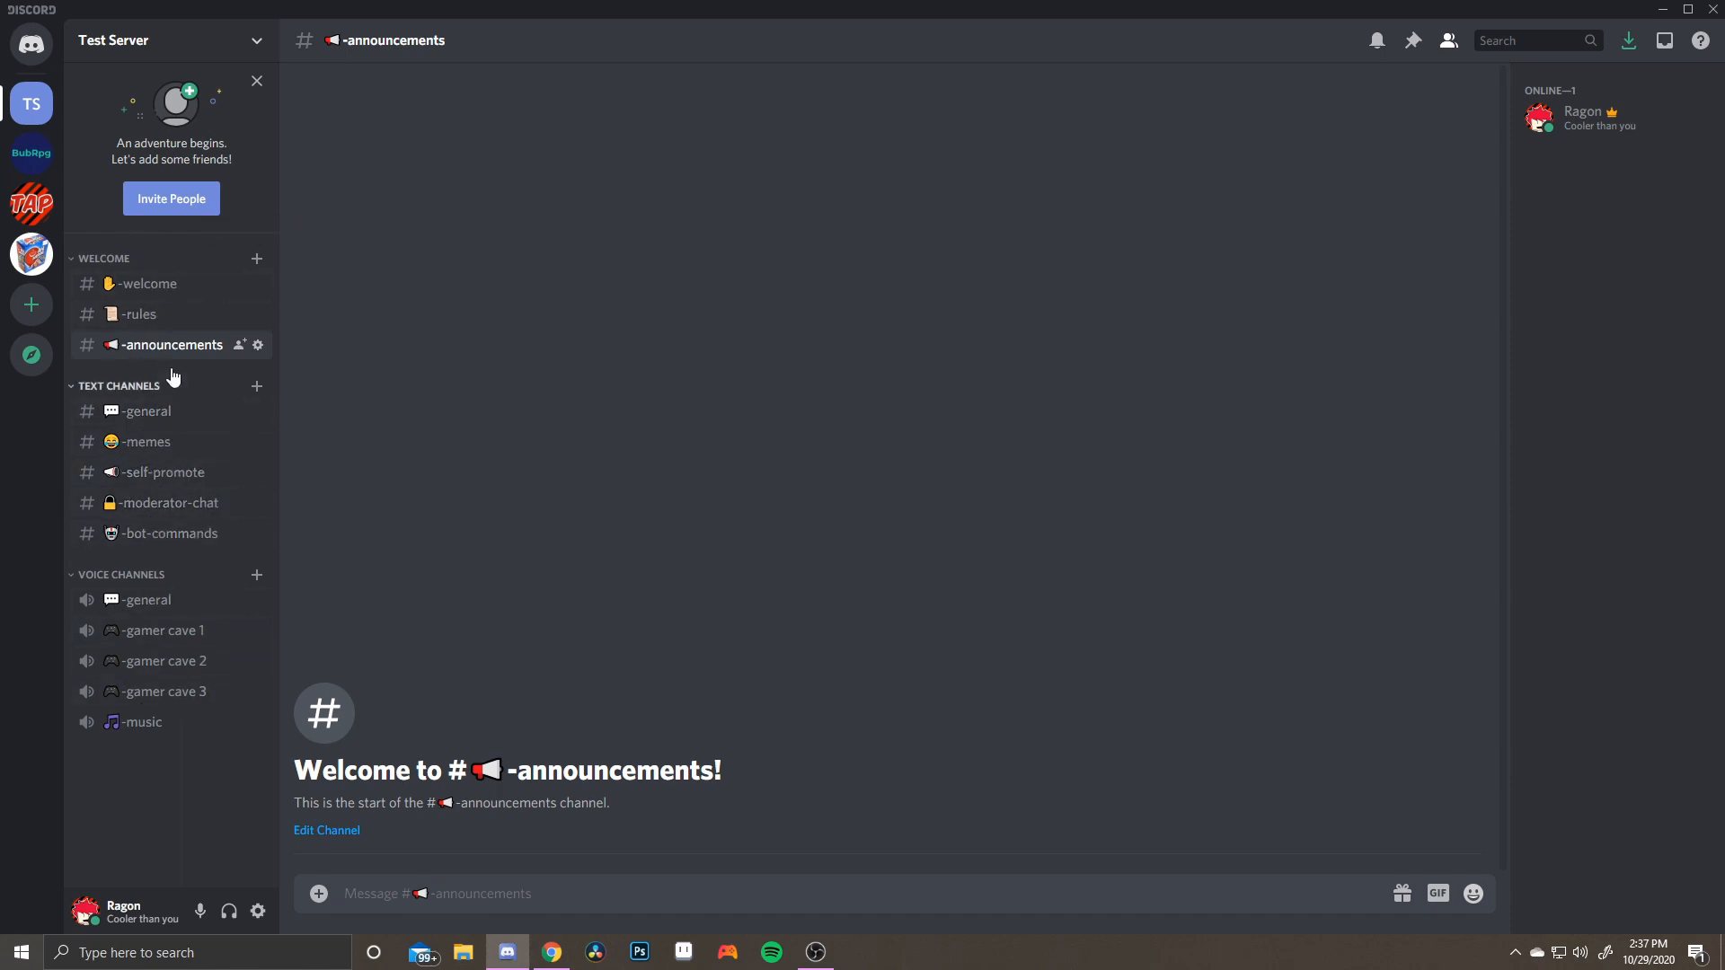
Look through the text channels in the Welcome and Text Channels categories, from welcome down to self-promote
left_click(133, 286)
left_click(146, 327)
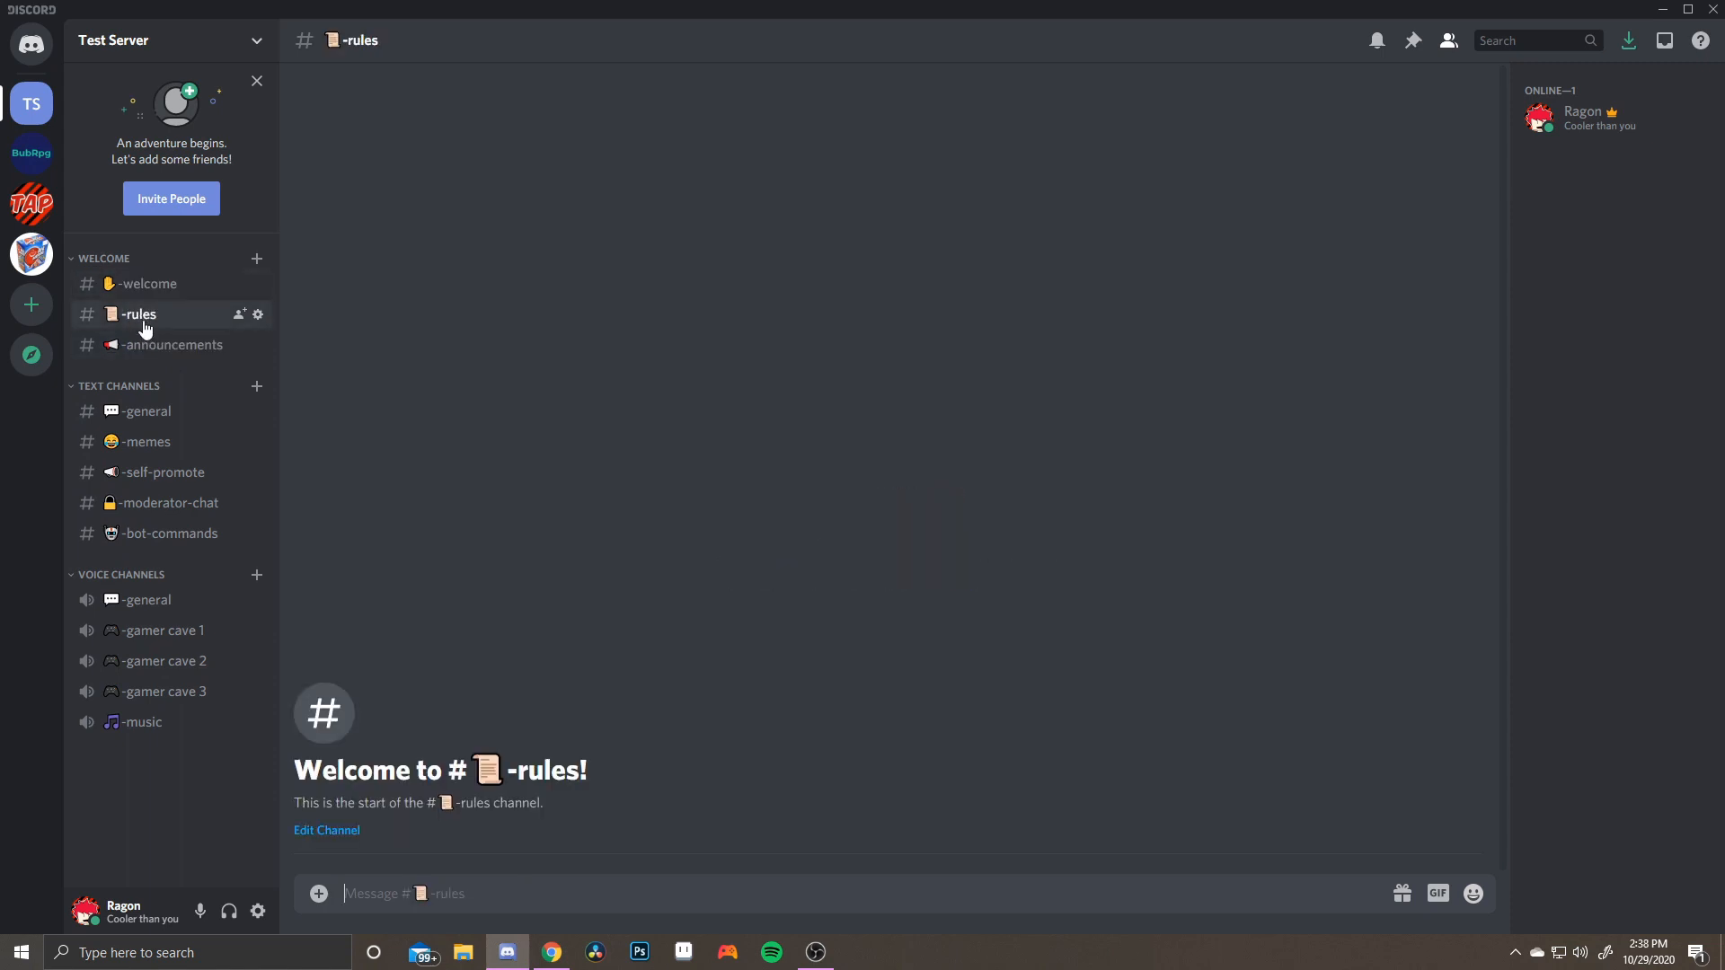
left_click(143, 346)
left_click(155, 390)
left_click(154, 392)
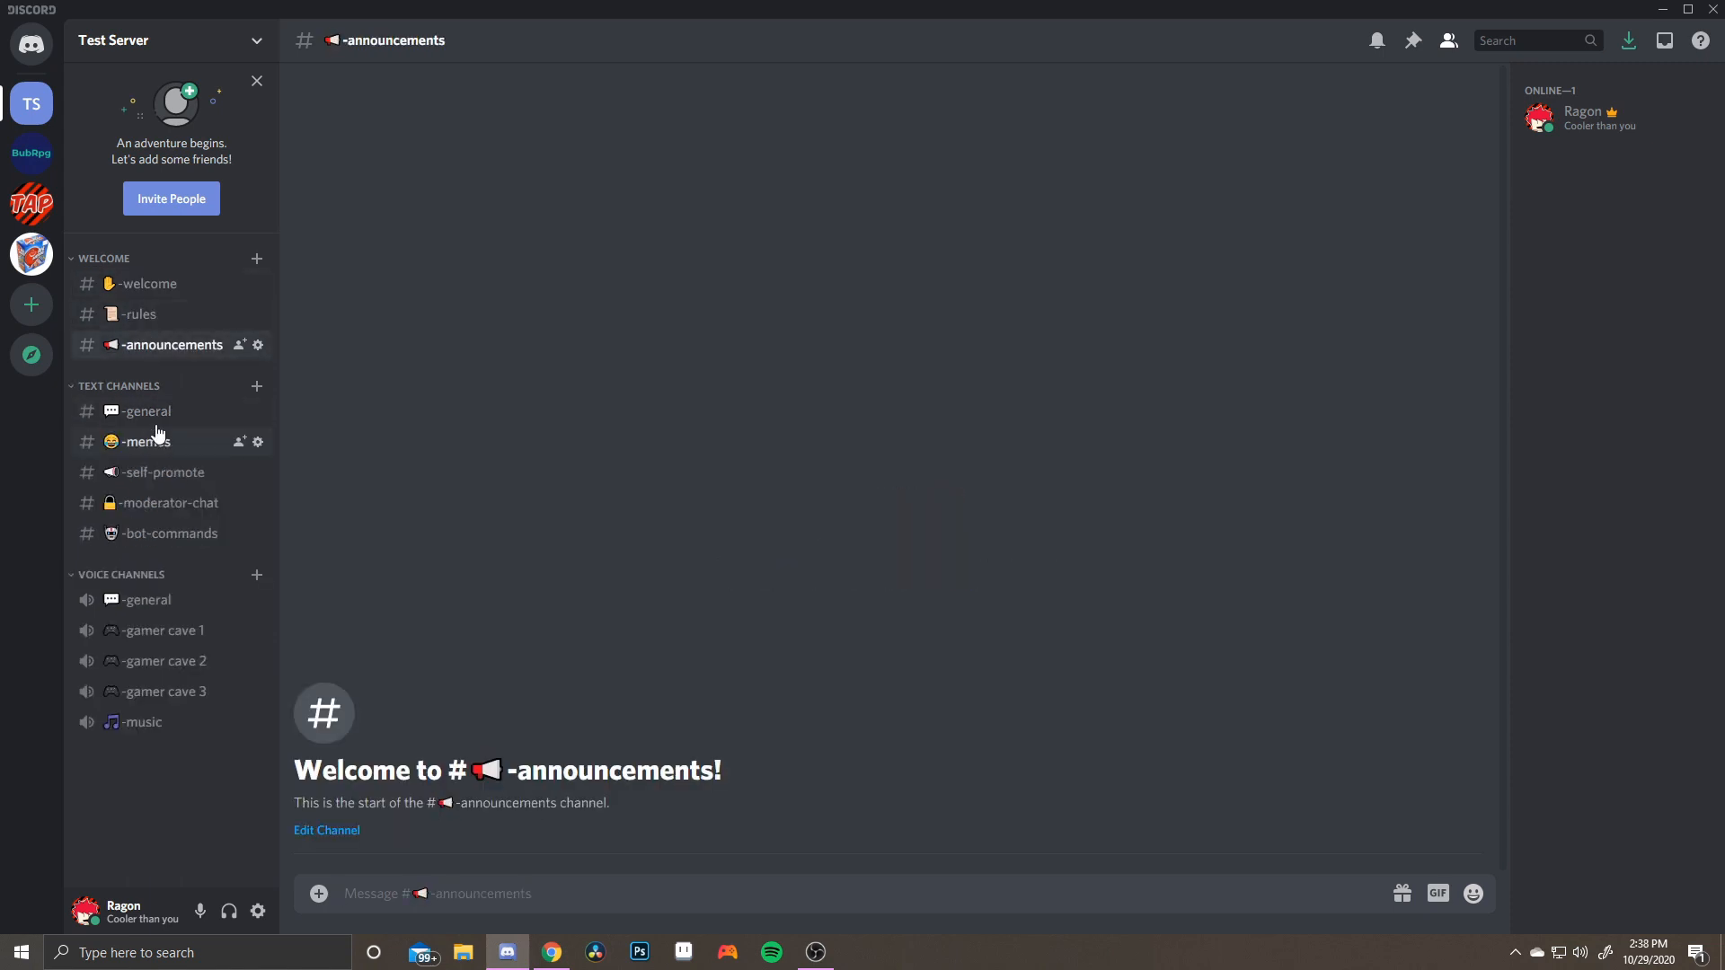
left_click(154, 415)
left_click(158, 443)
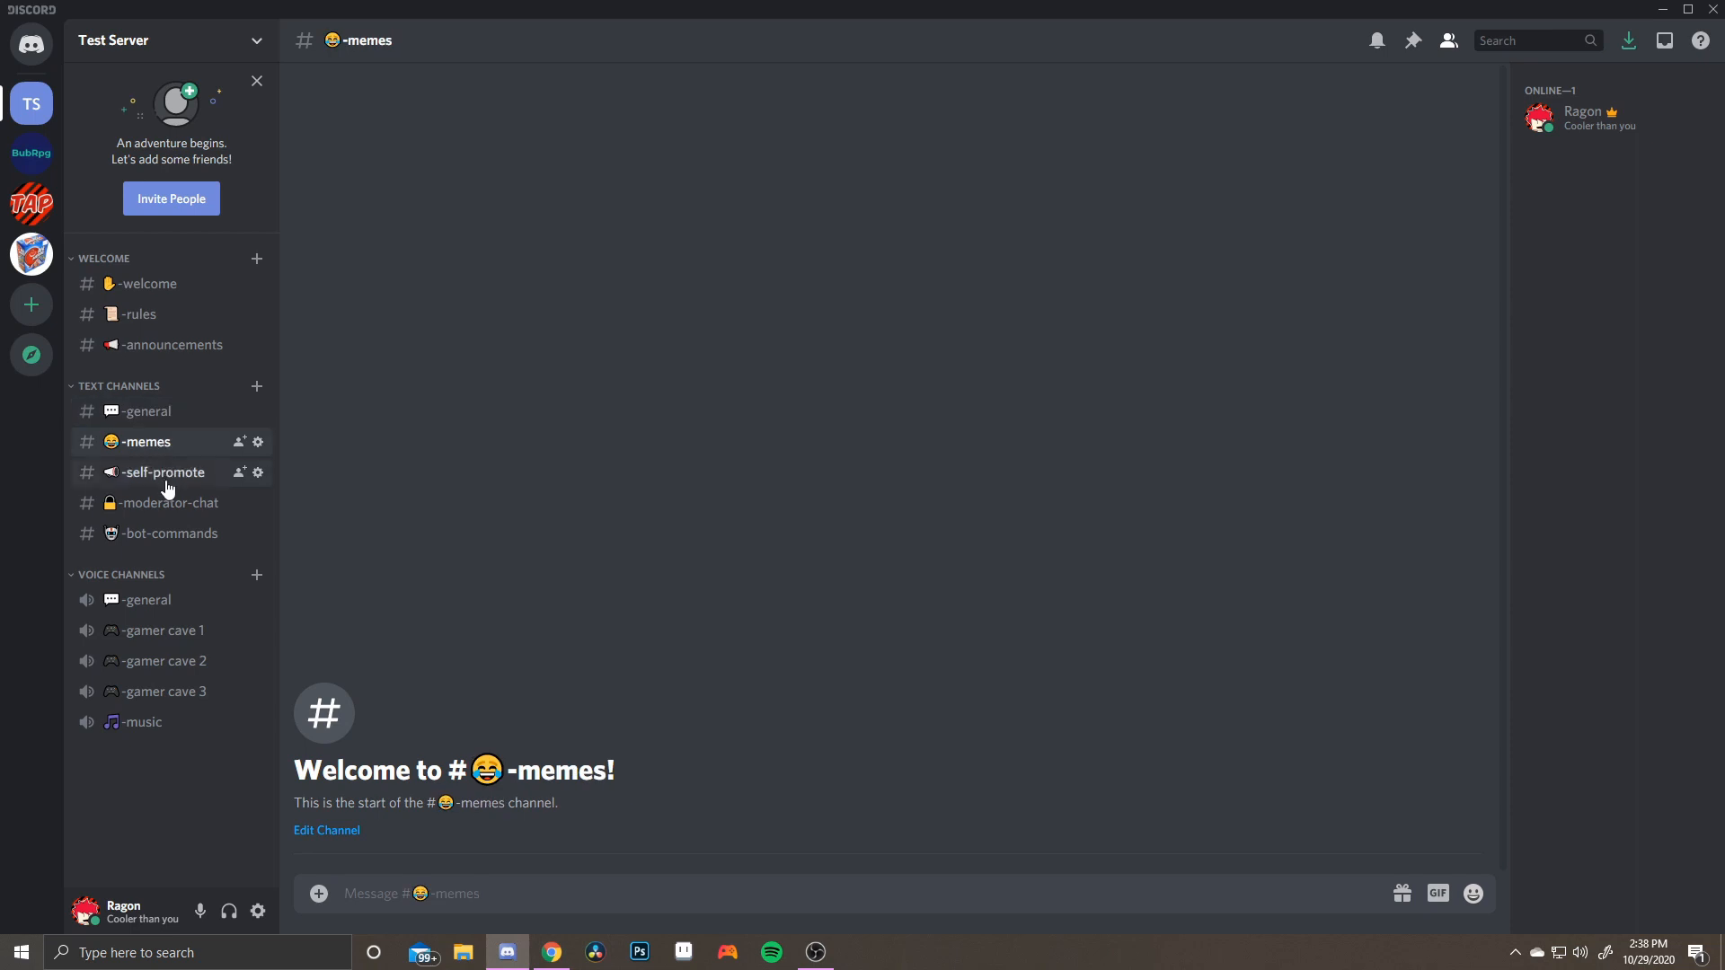
left_click(166, 476)
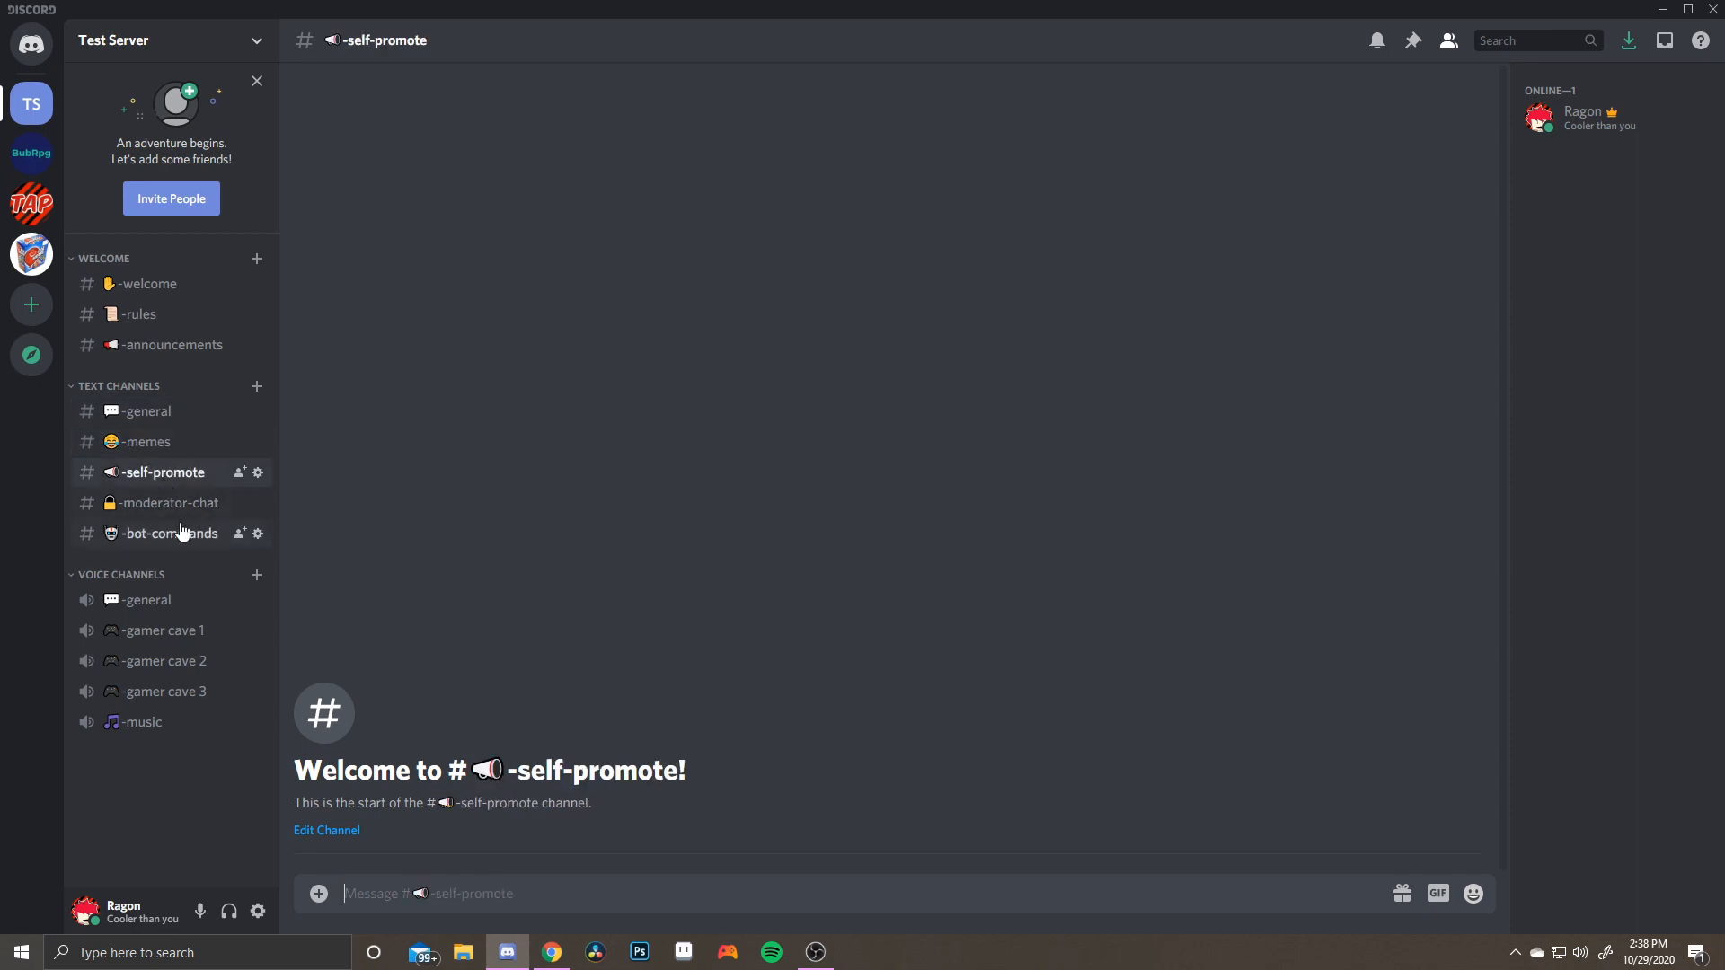
left_click(126, 321)
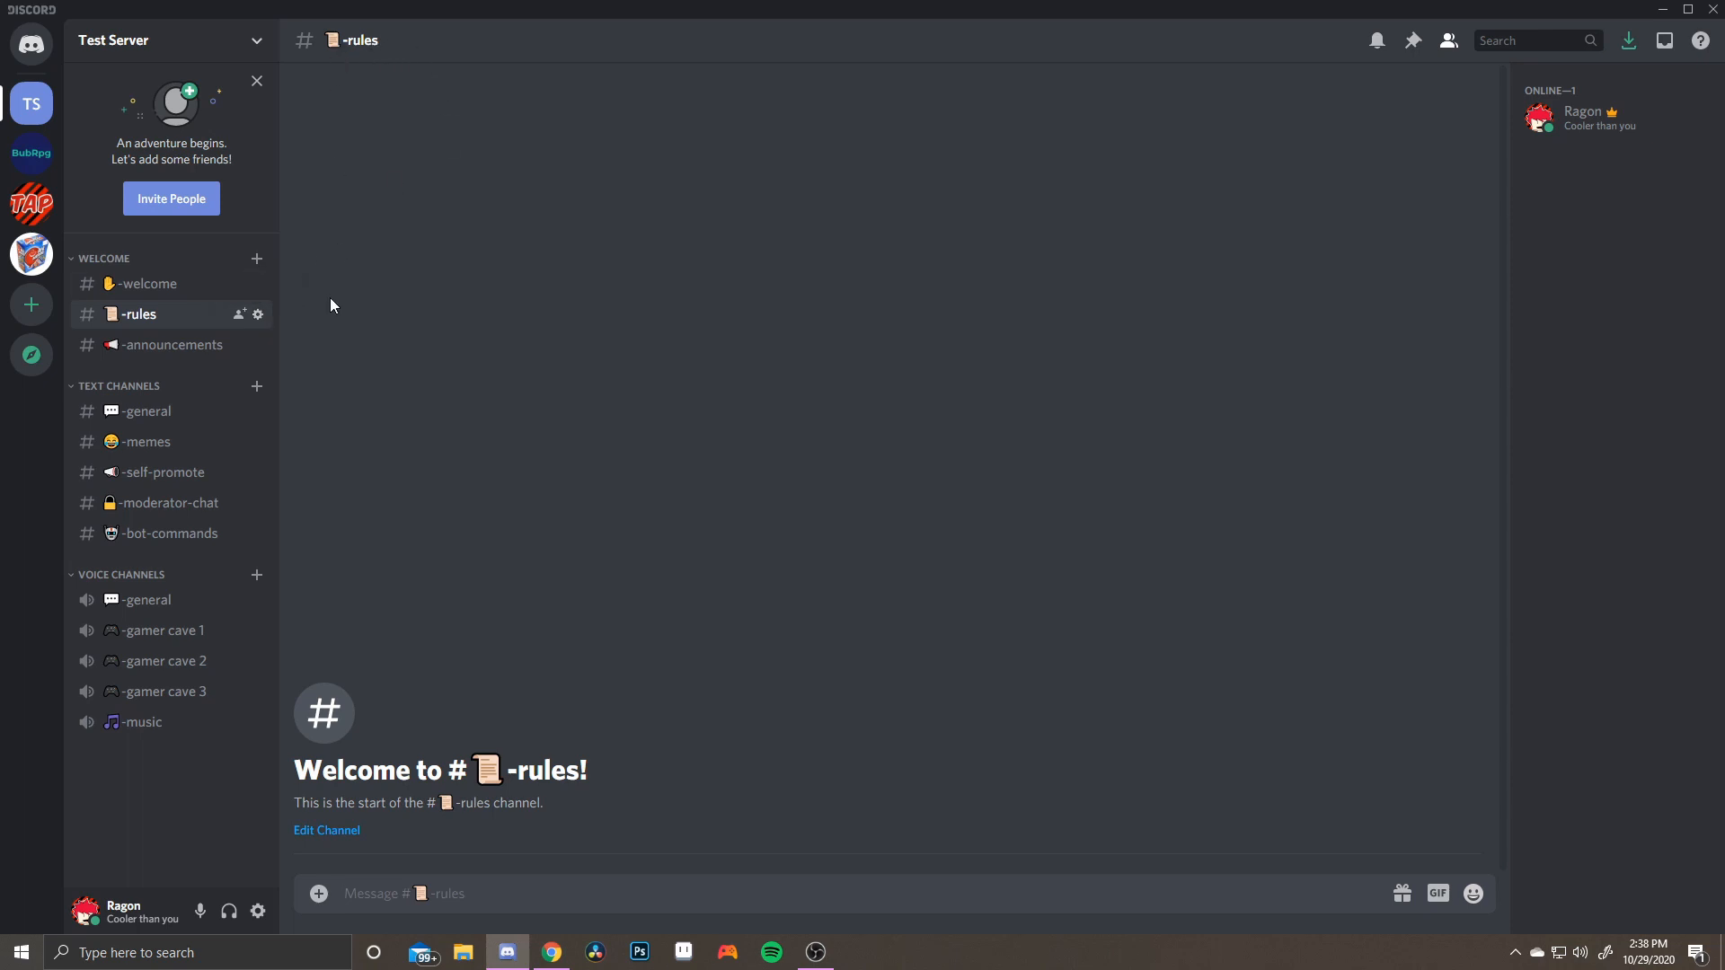
left_click(259, 315)
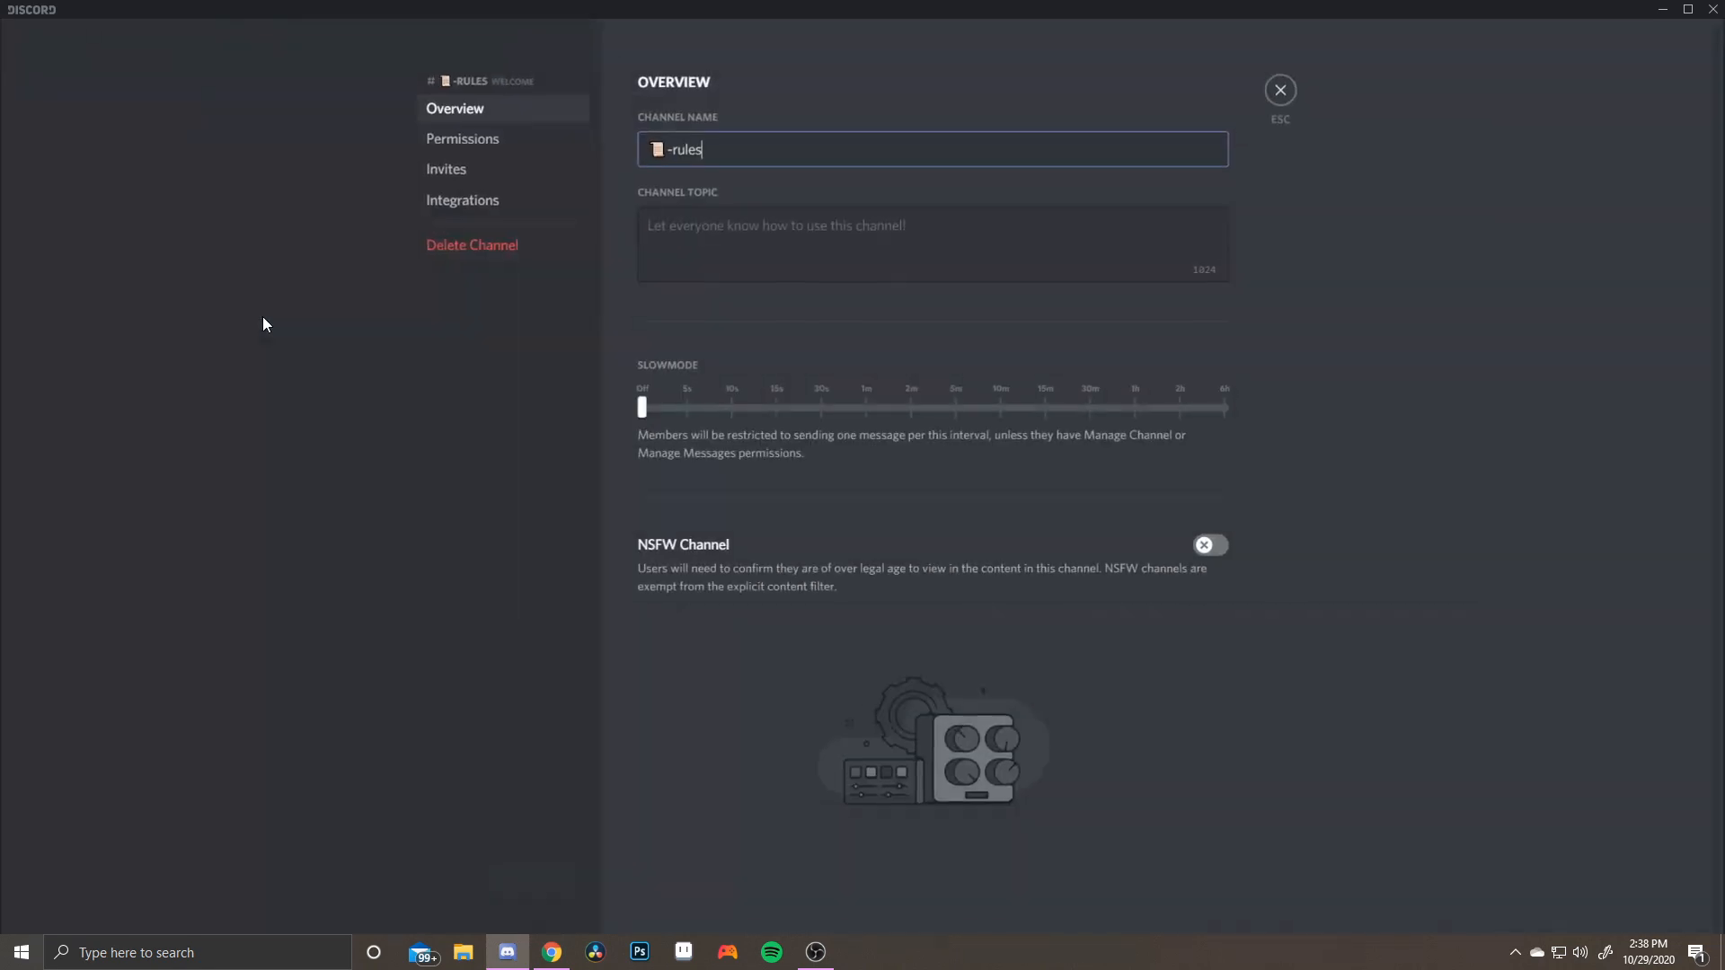
left_click(1292, 92)
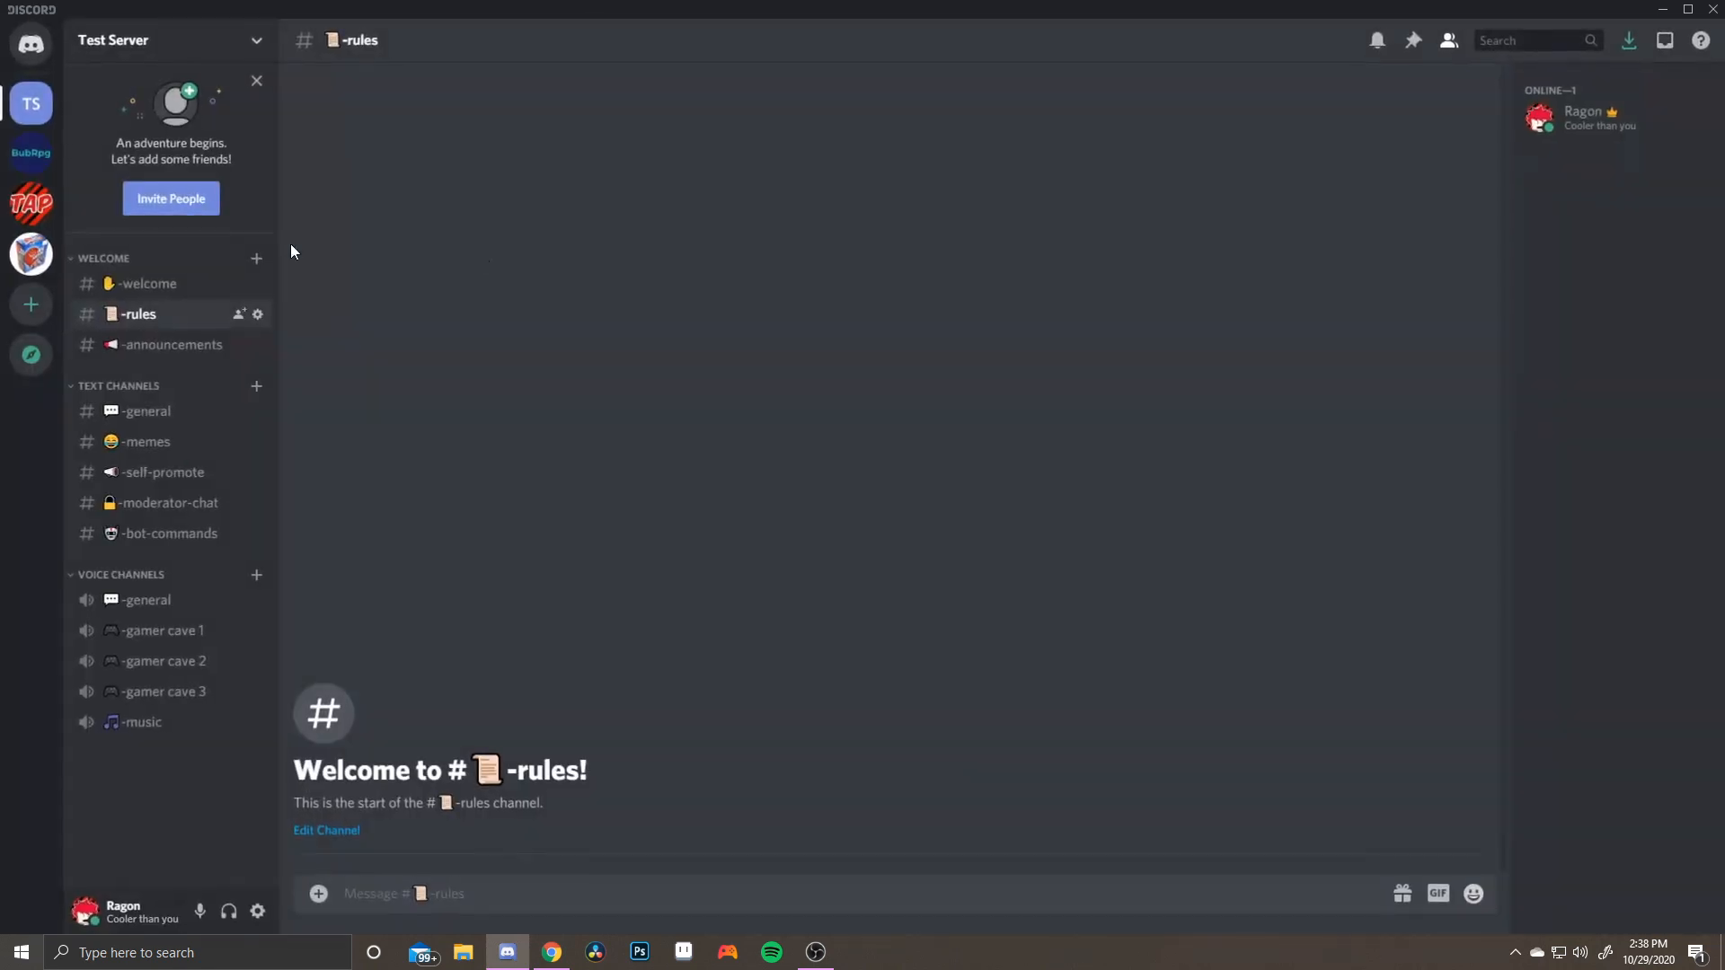
left_click(259, 315)
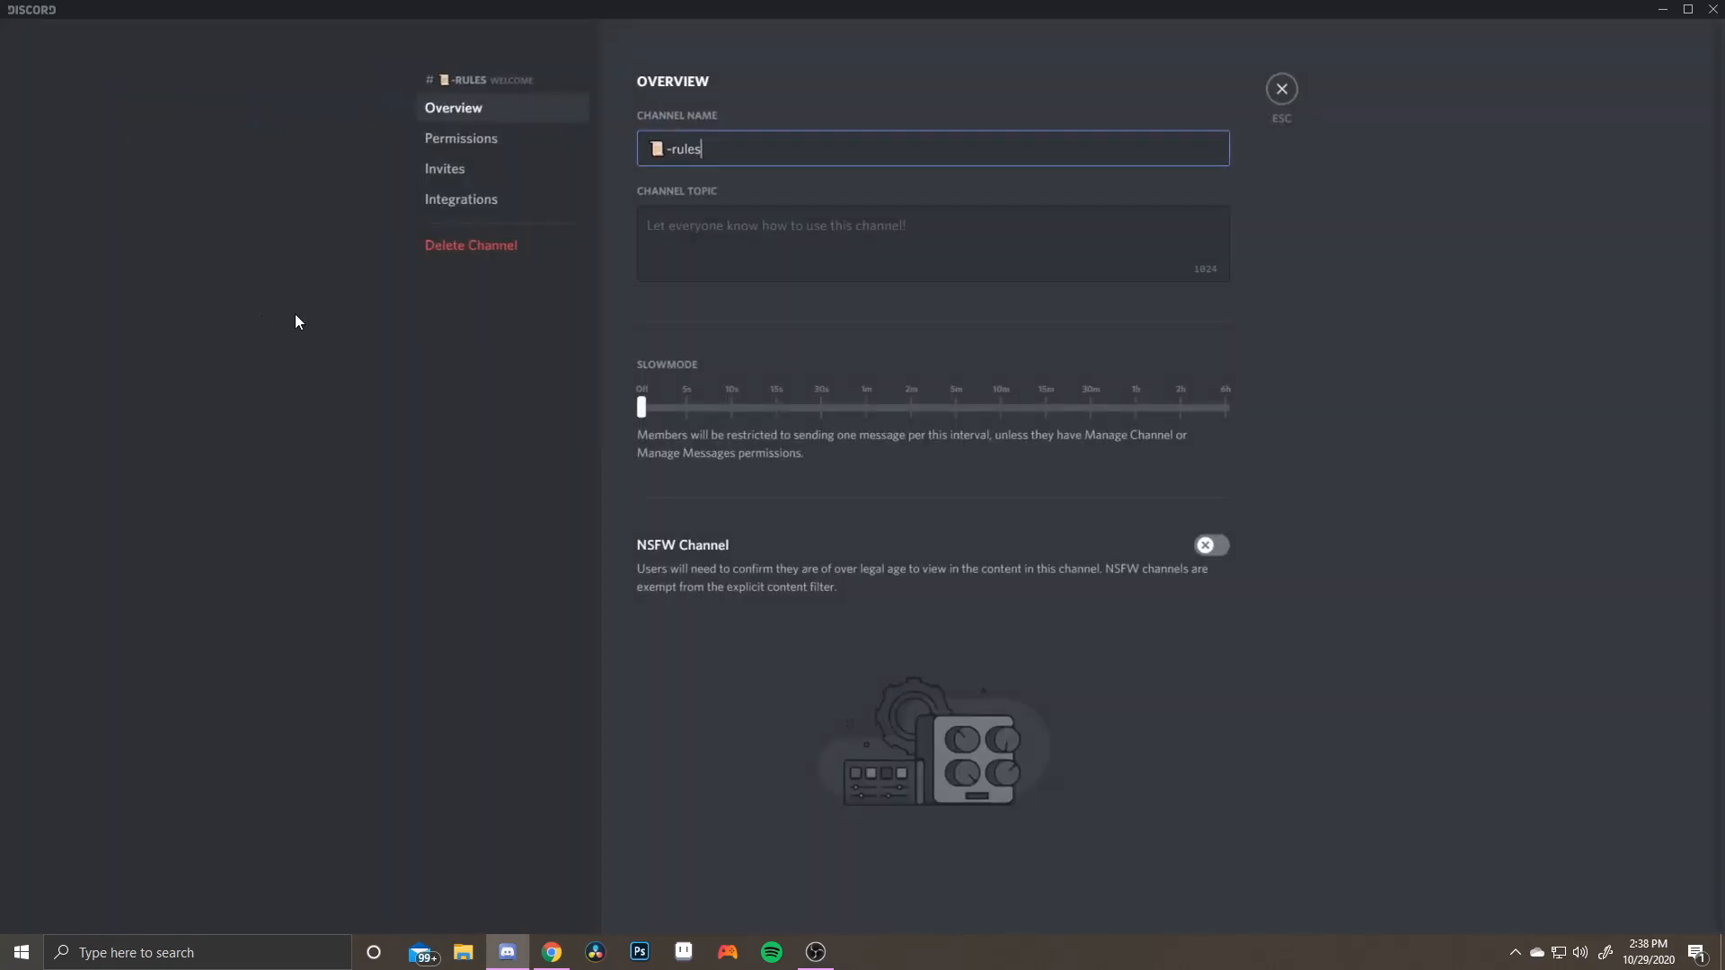
left_click(462, 140)
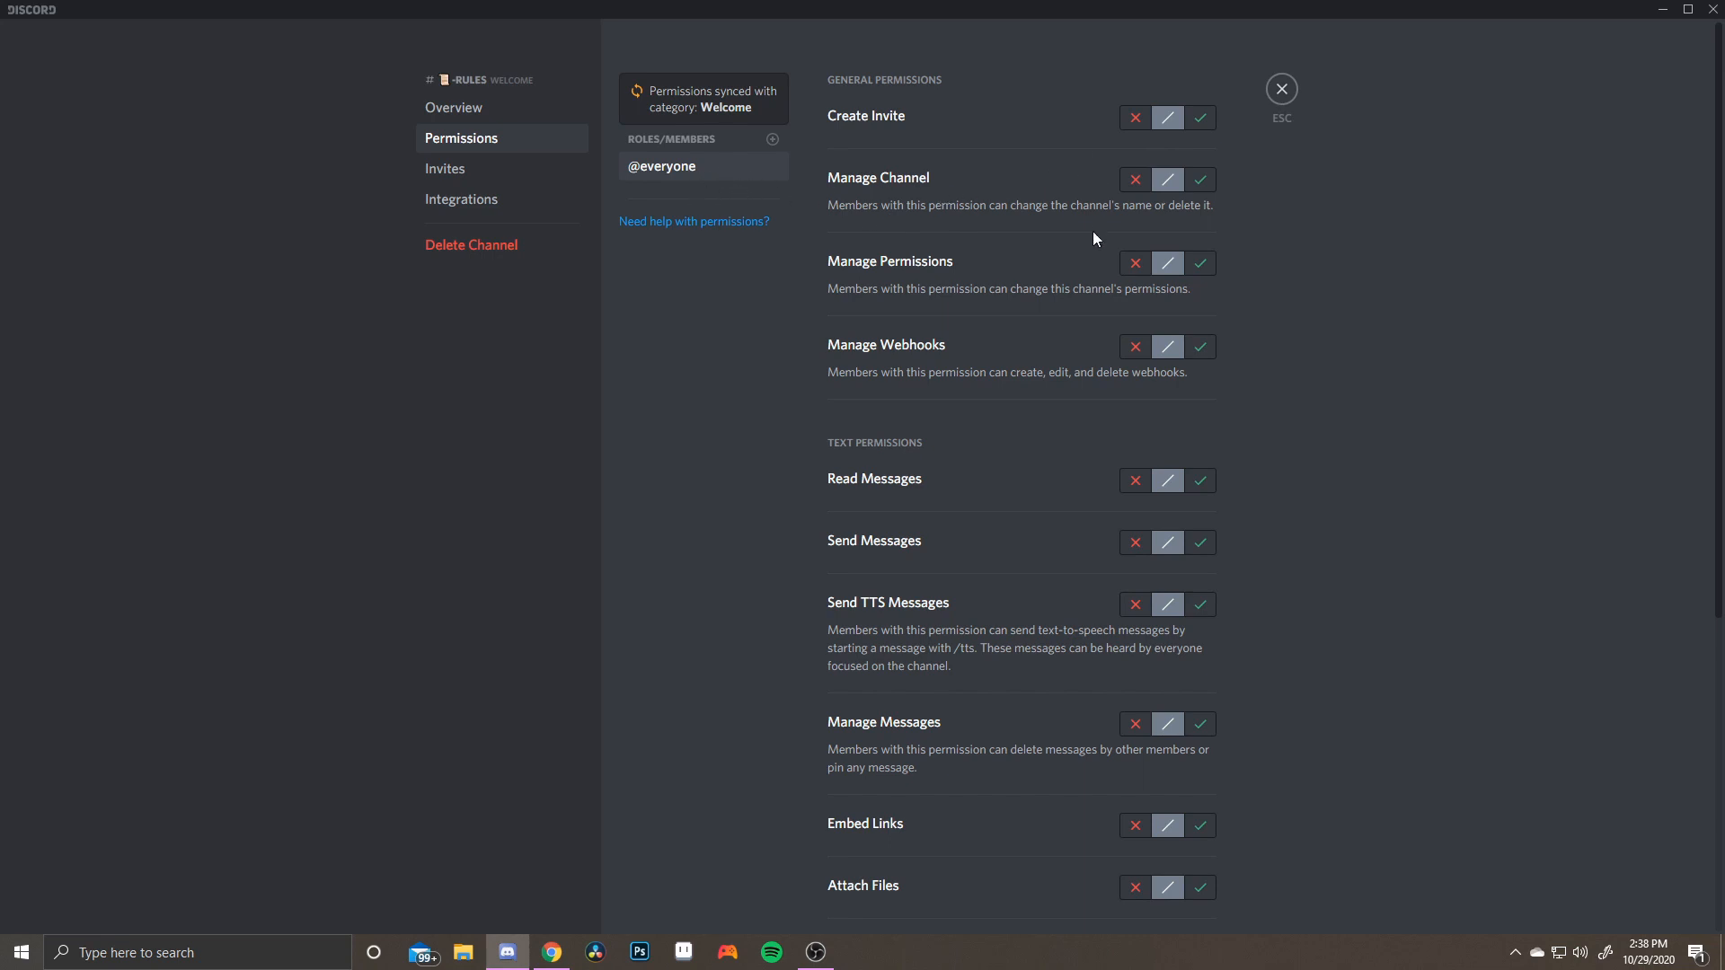
left_click(1135, 545)
left_click(1135, 605)
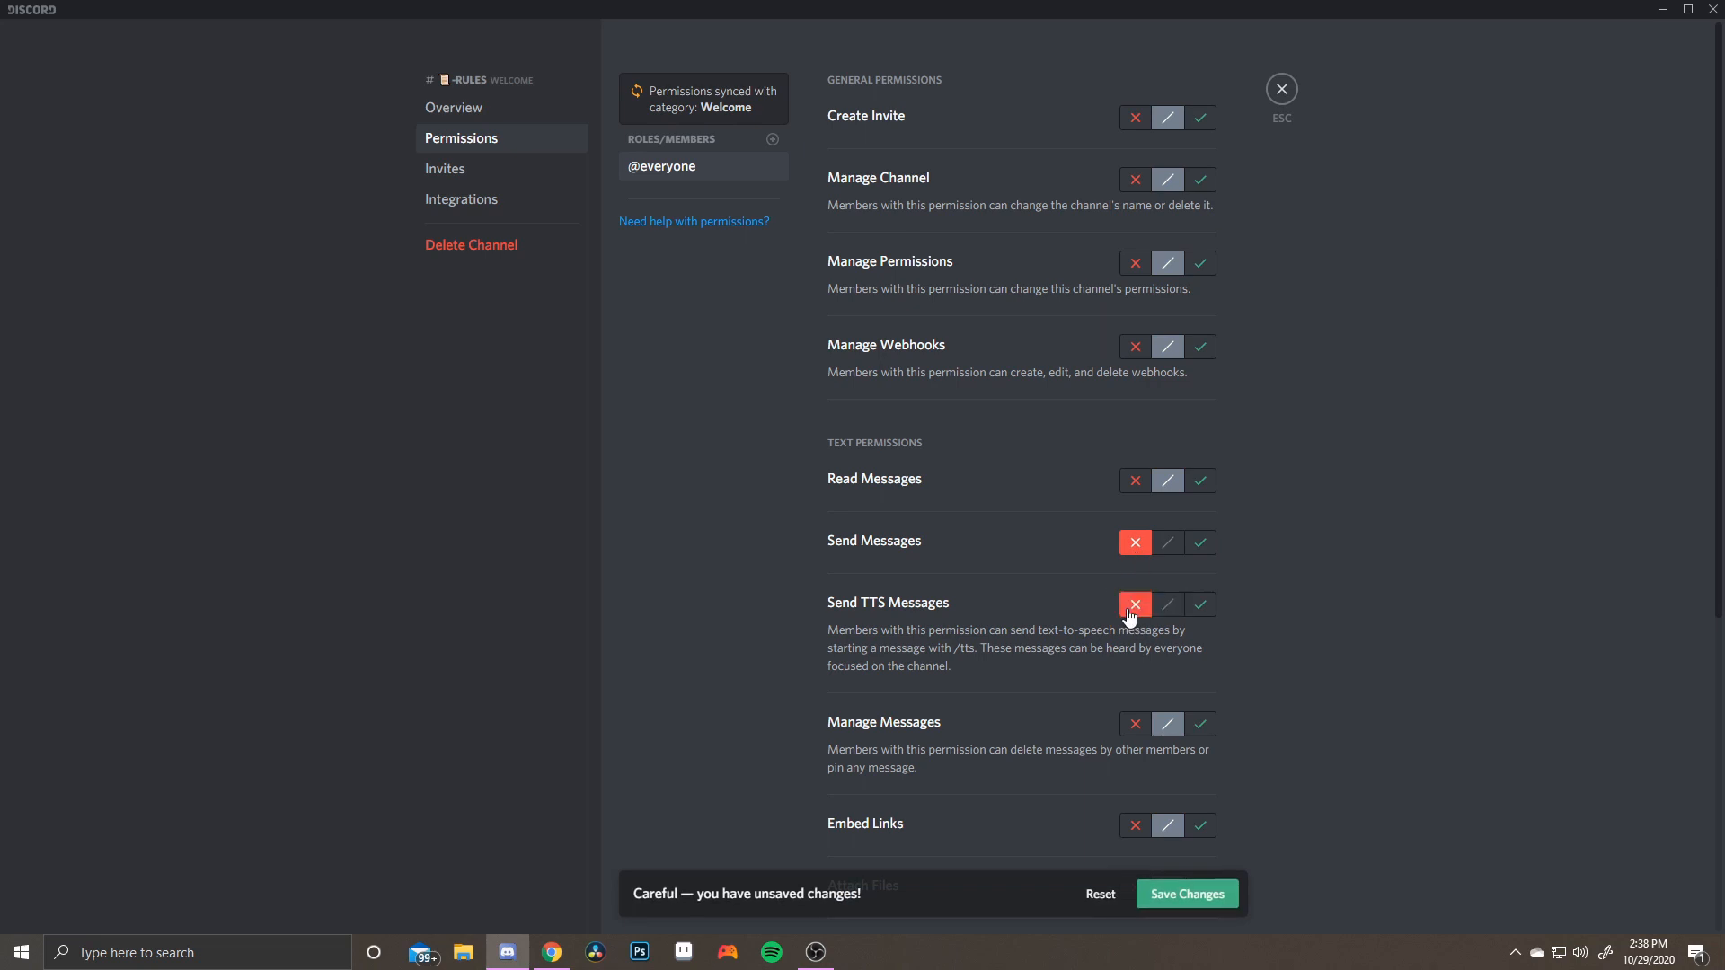
scroll(1124, 621, "down", 2)
left_click(1134, 544)
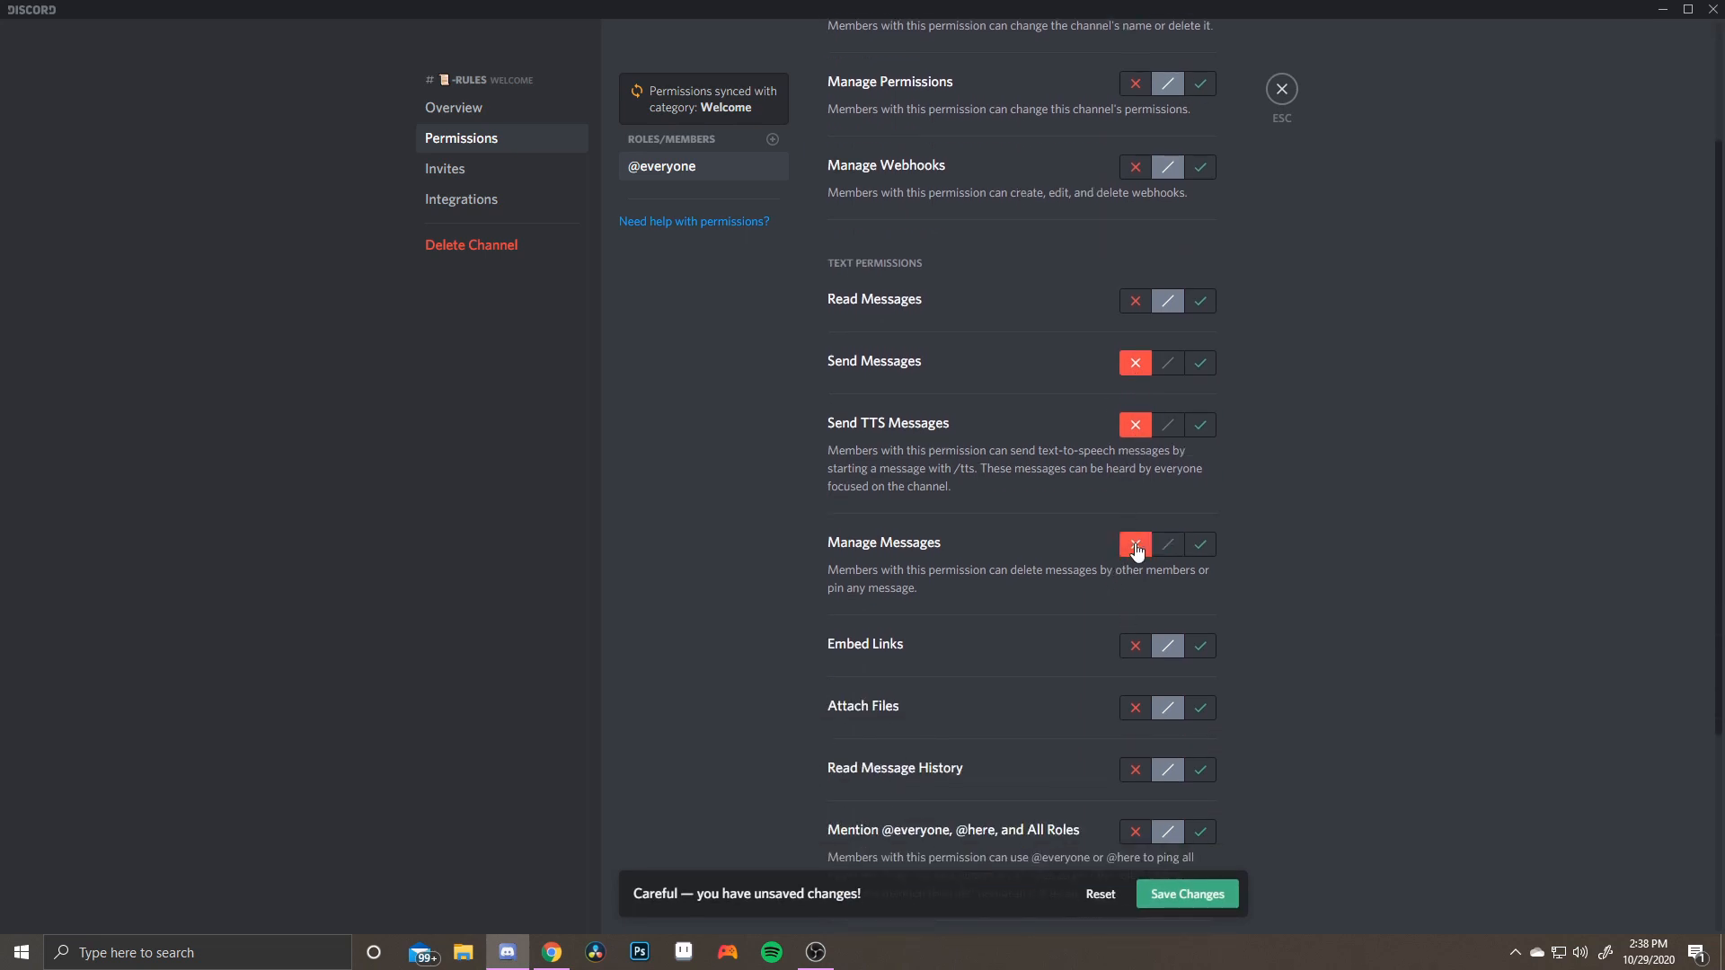
scroll(1140, 557, "down", 1)
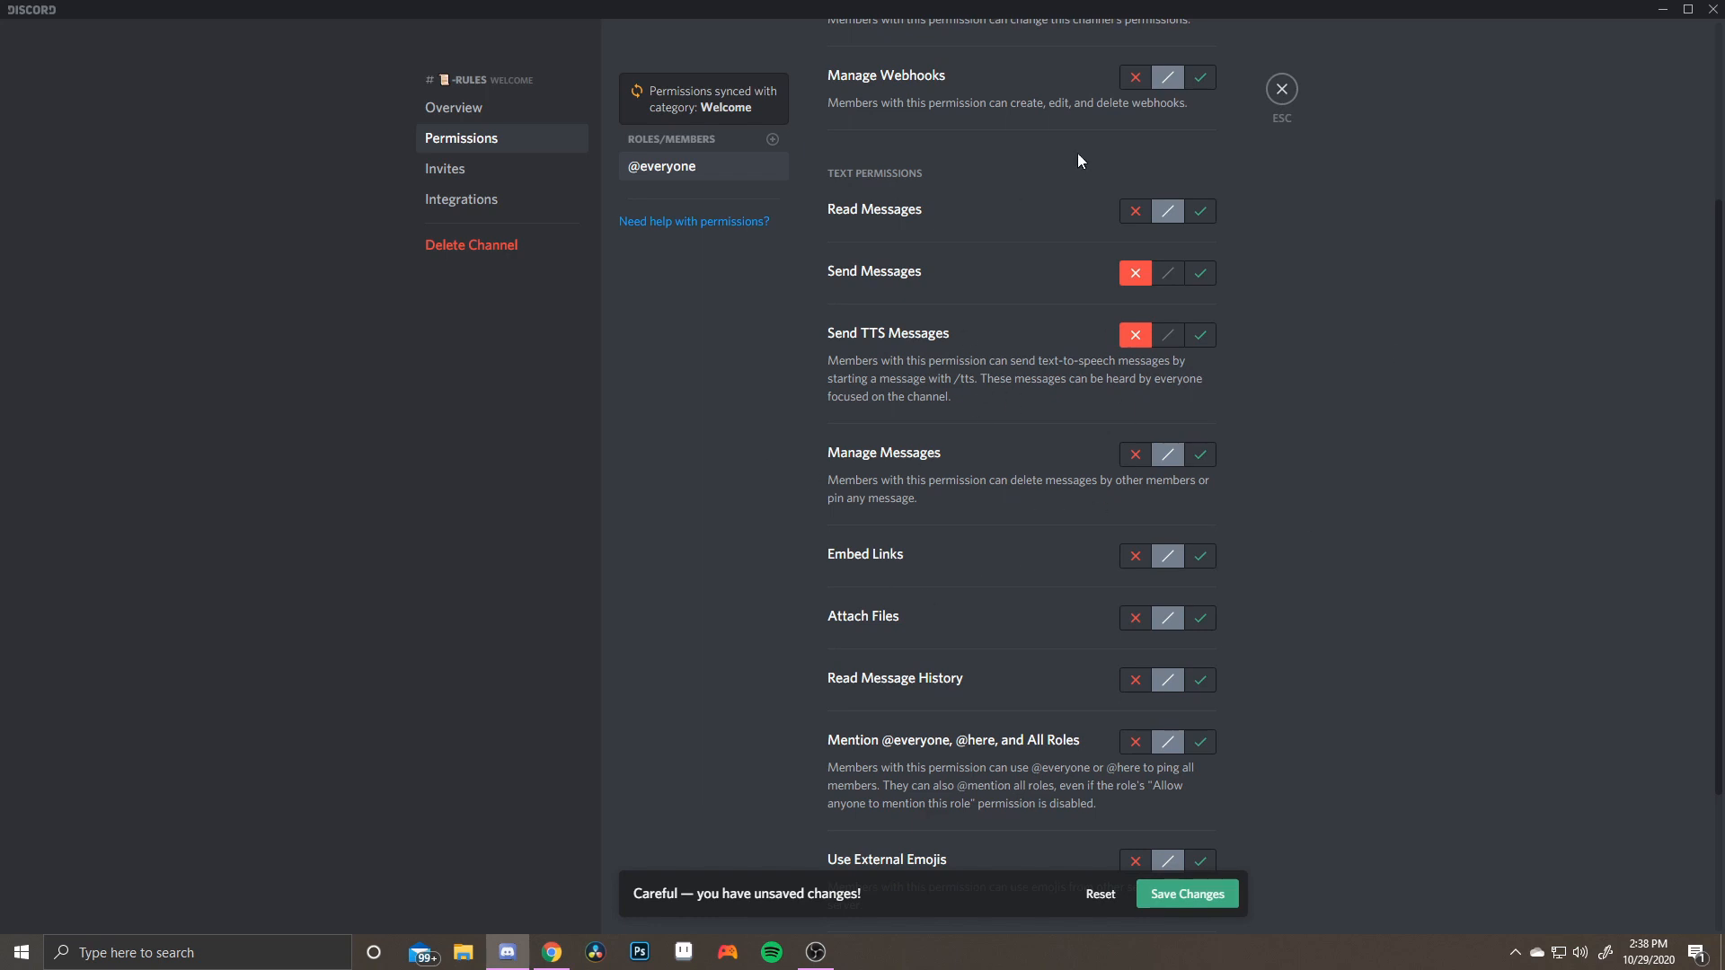
scroll(1114, 336, "up", 3)
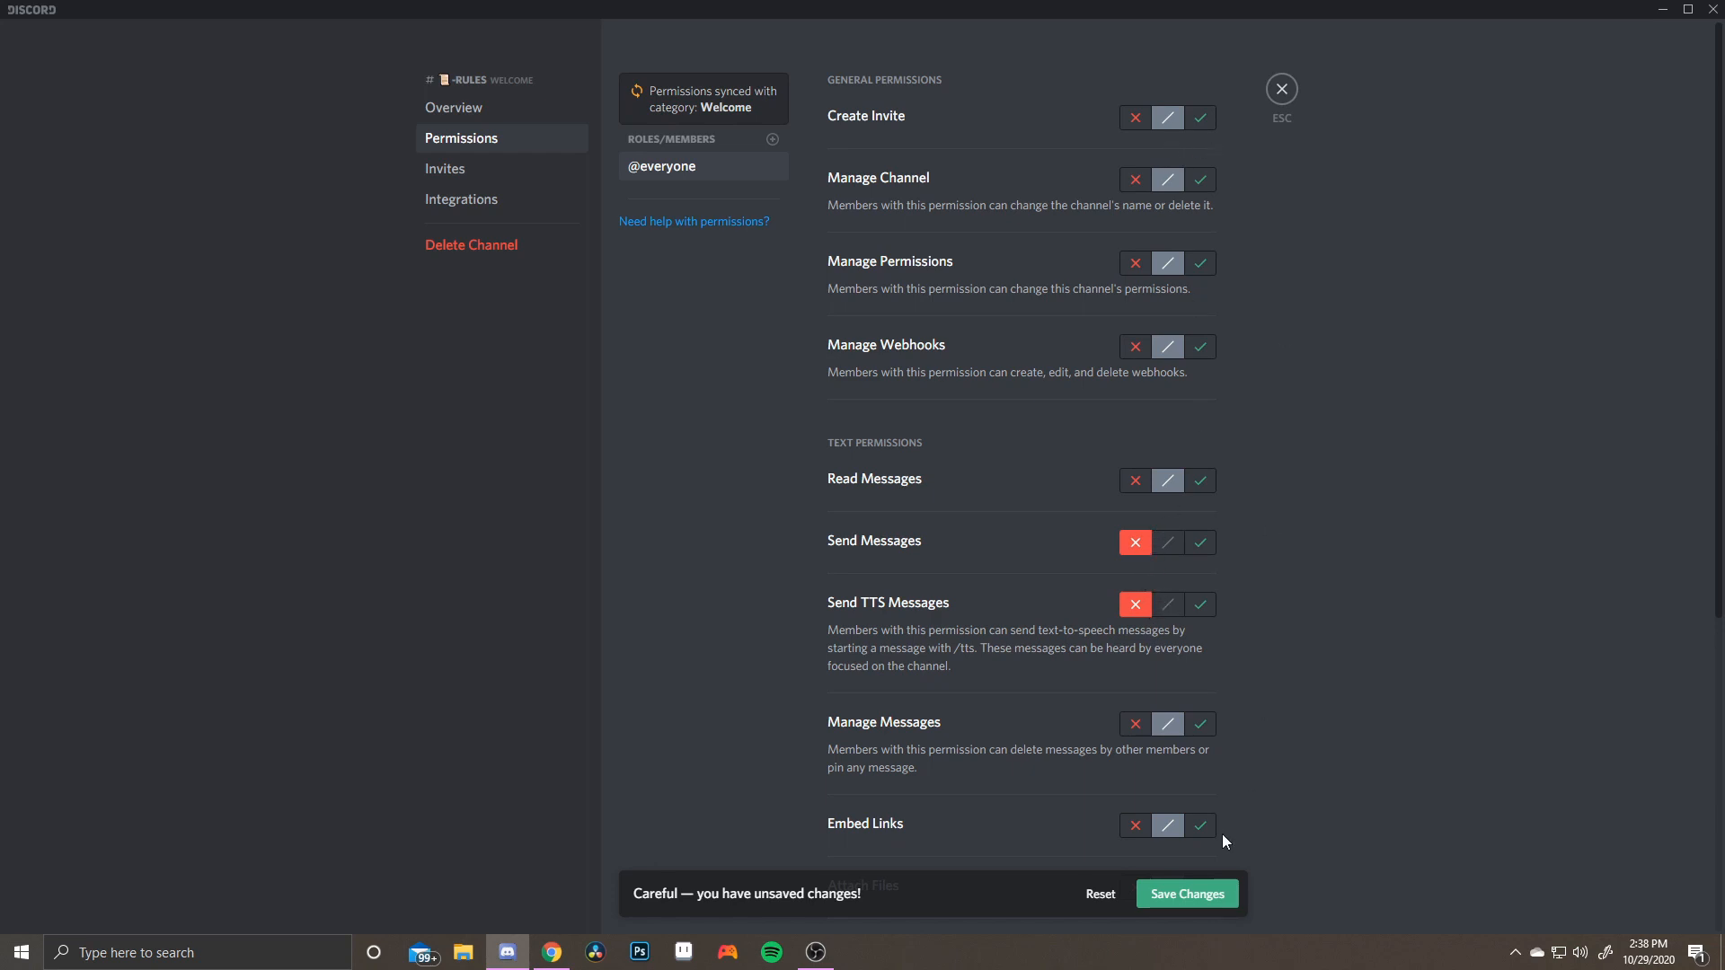
left_click(1187, 894)
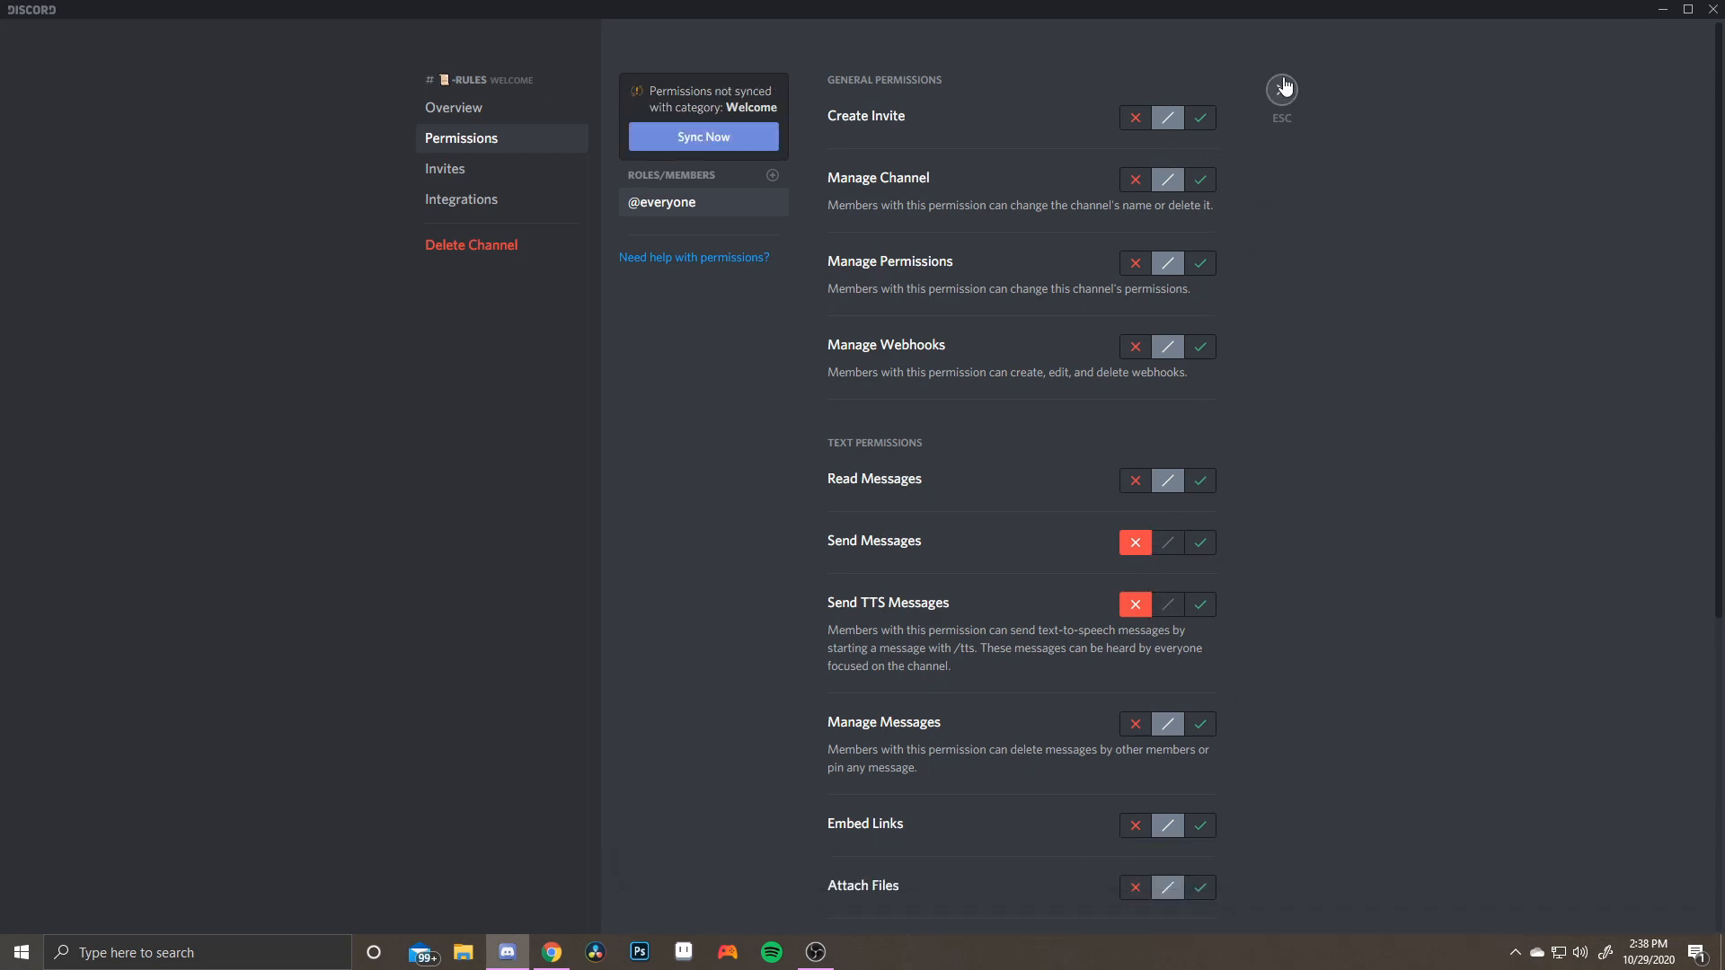
left_click(1282, 89)
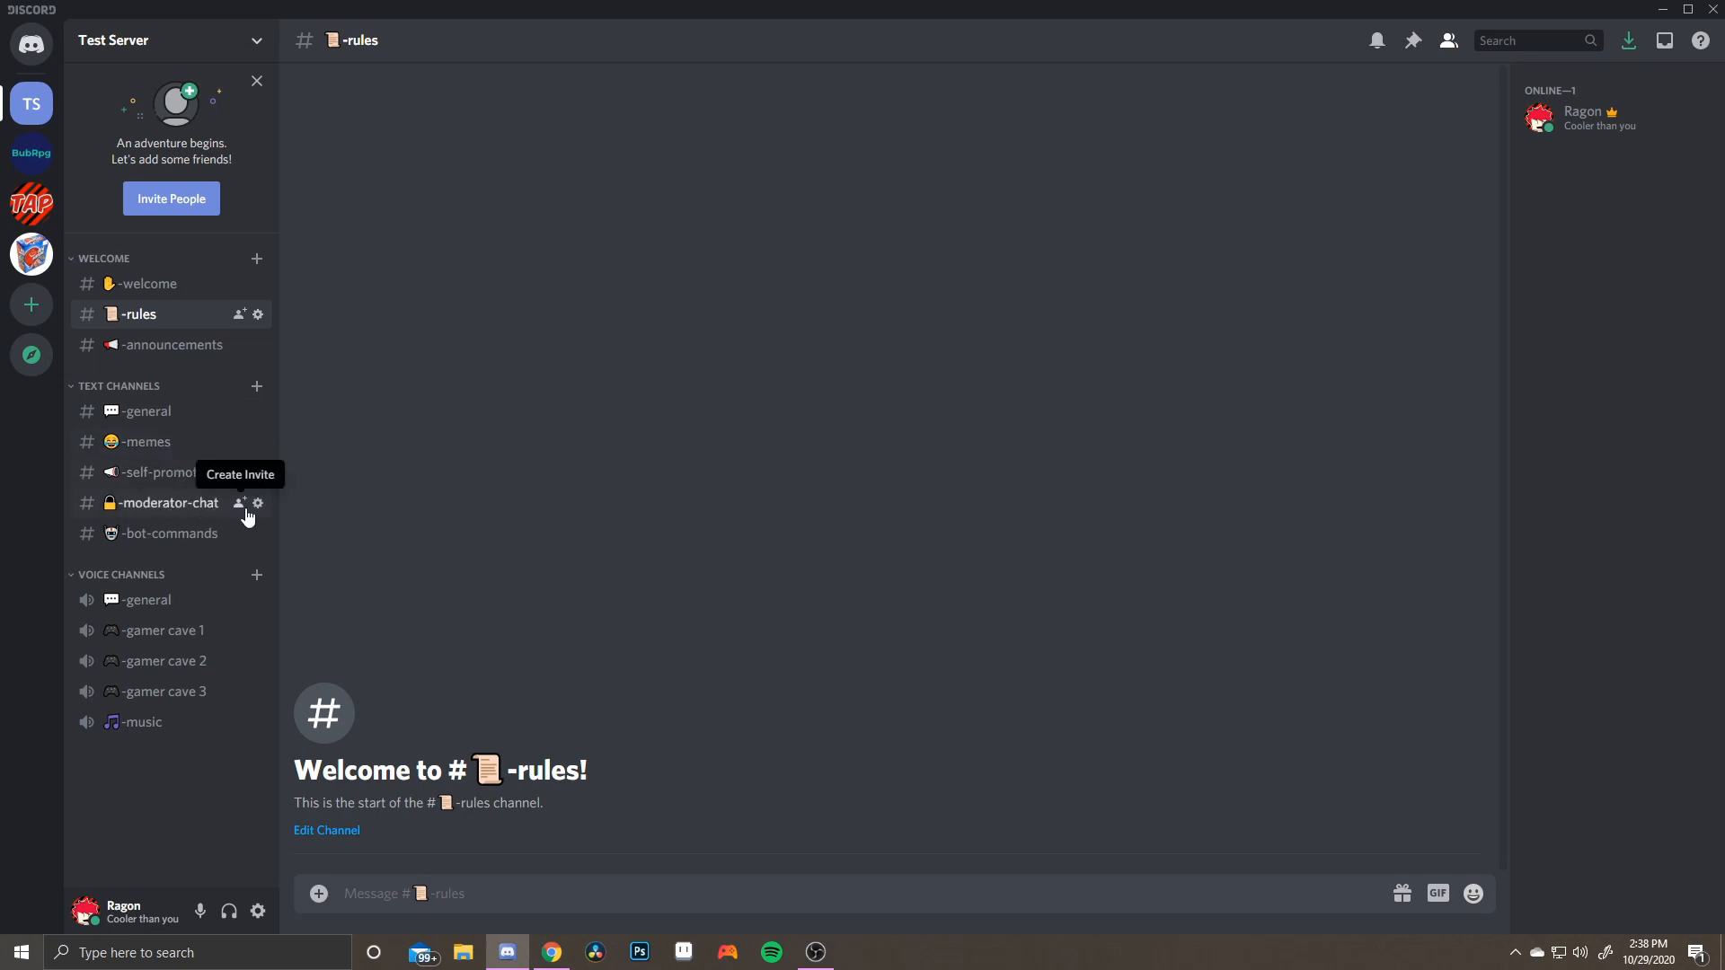
left_click(257, 503)
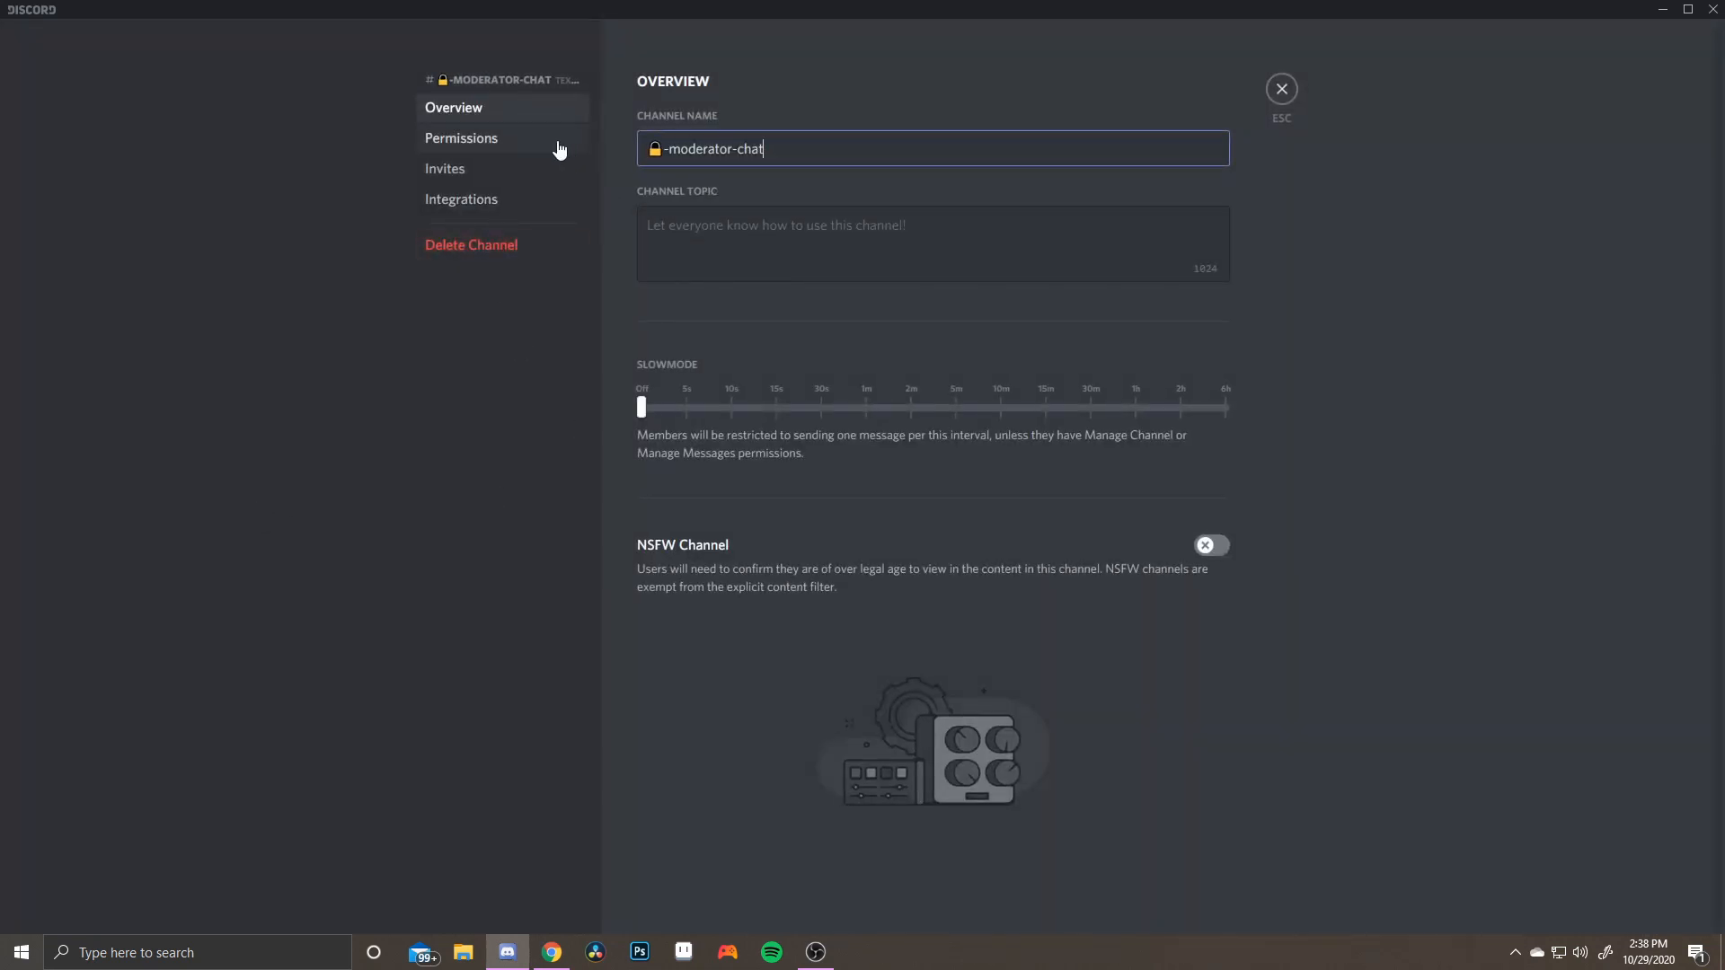
left_click(501, 139)
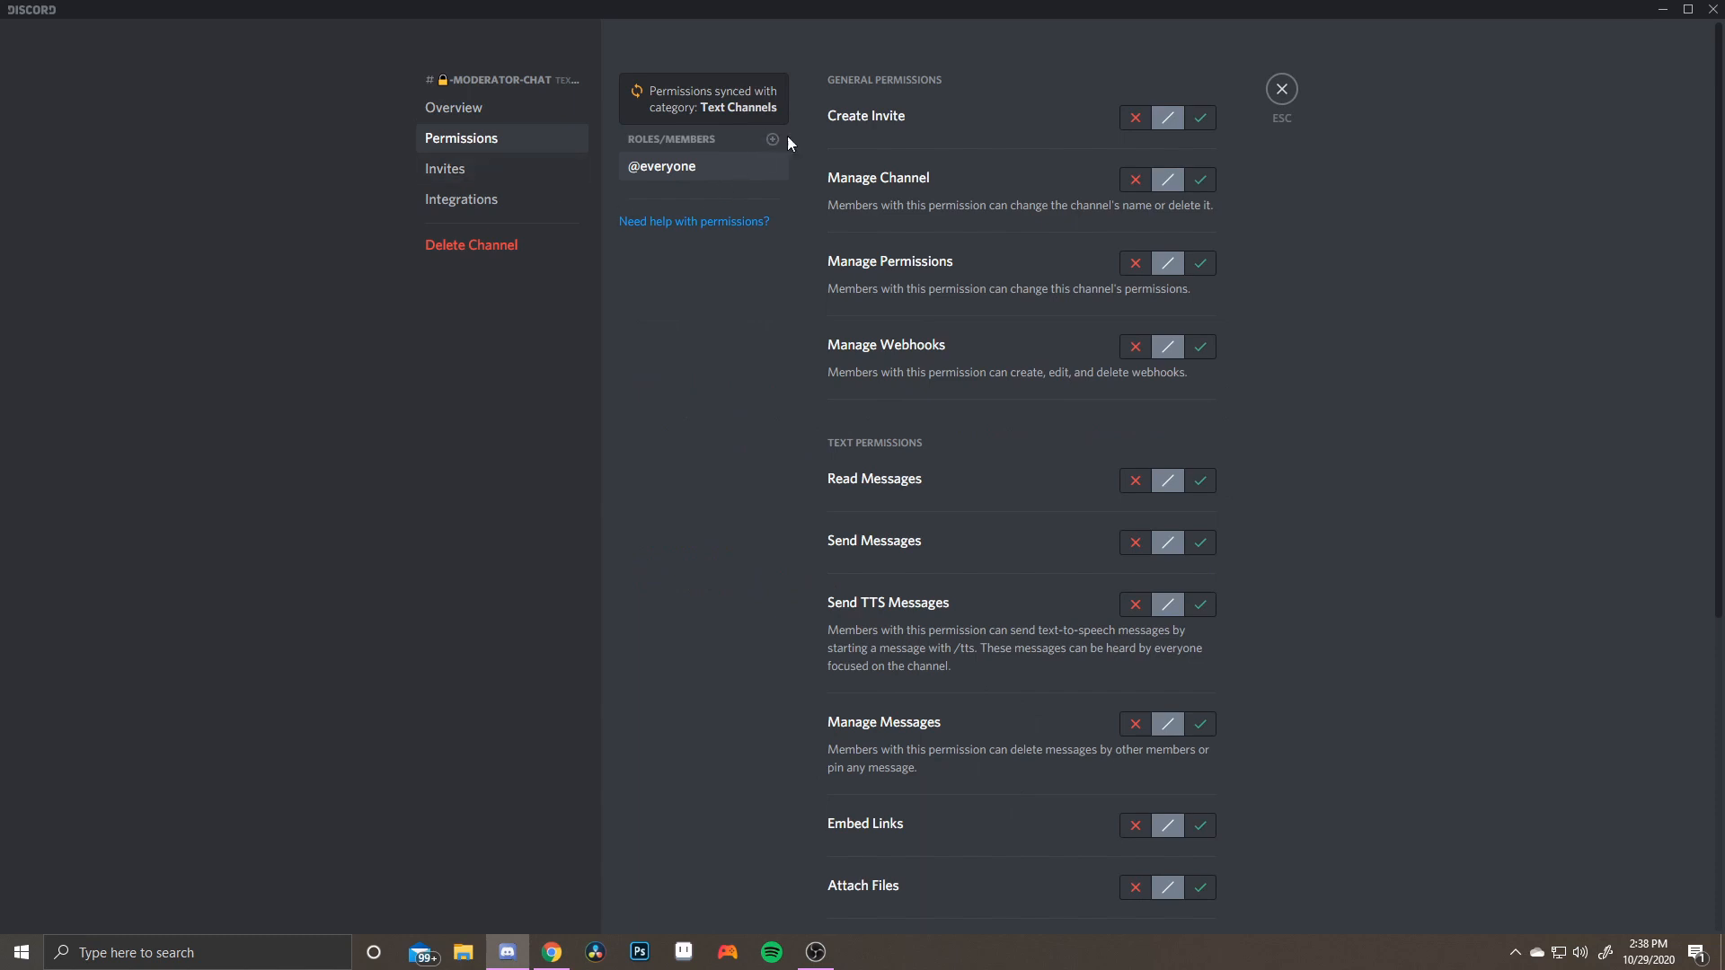
left_click(1282, 89)
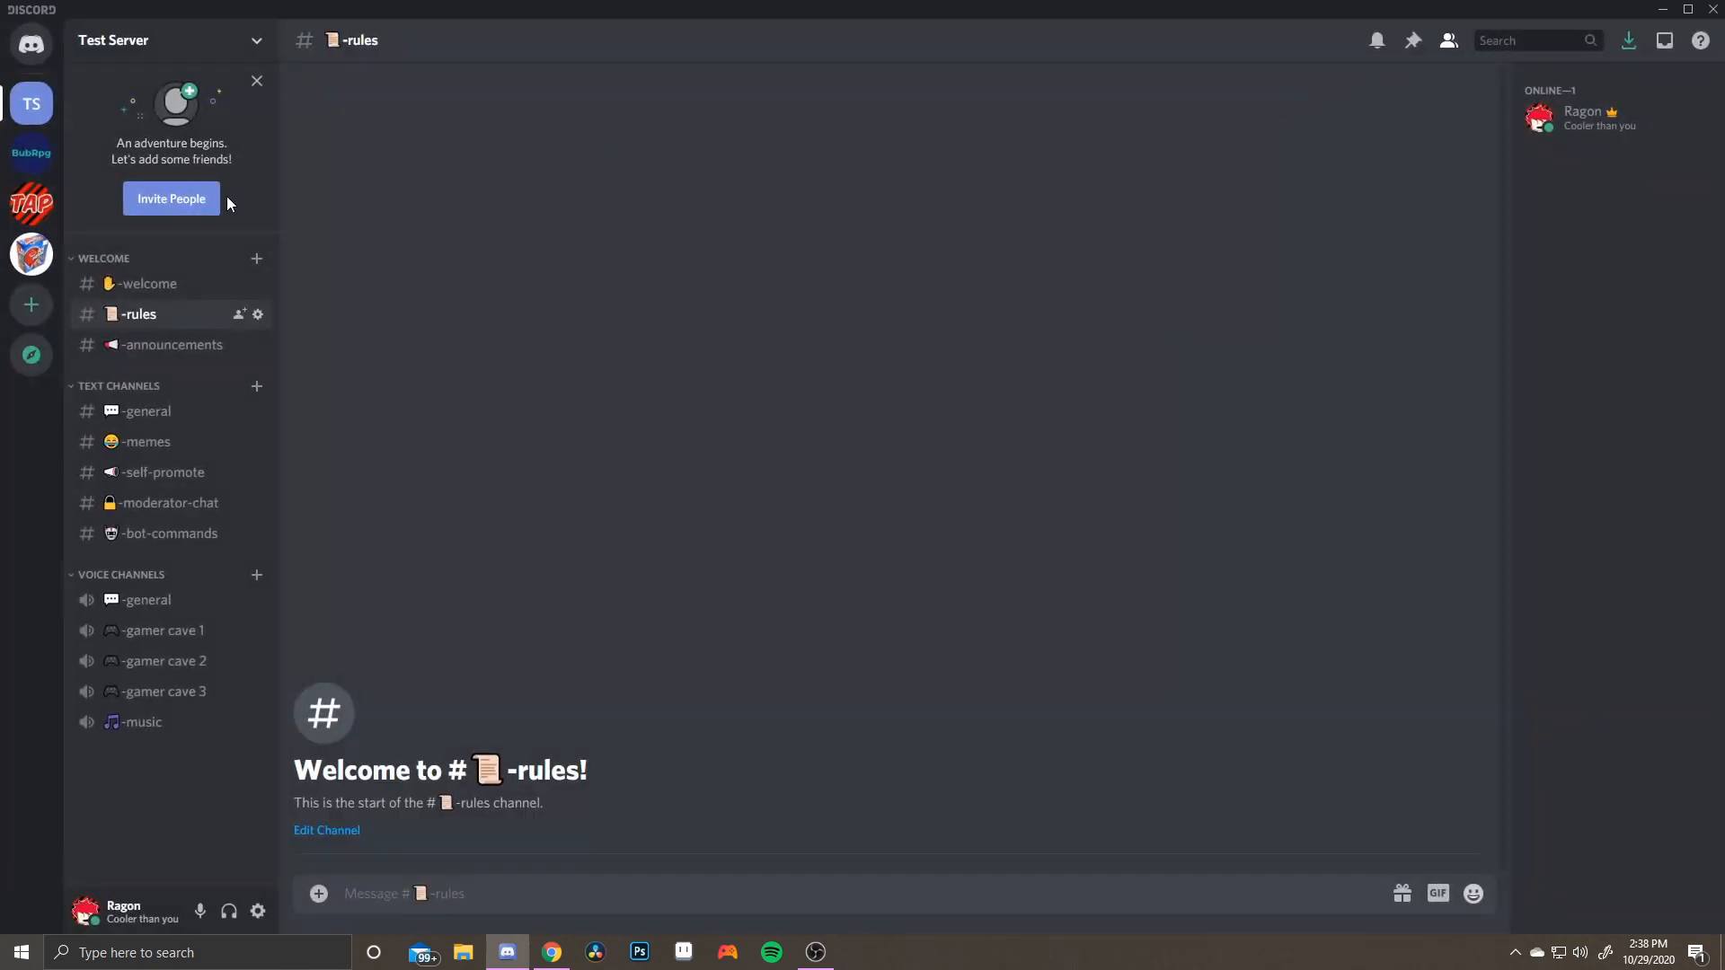
Create a server role named "Cool" and give it the bright teal colour
left_click(239, 40)
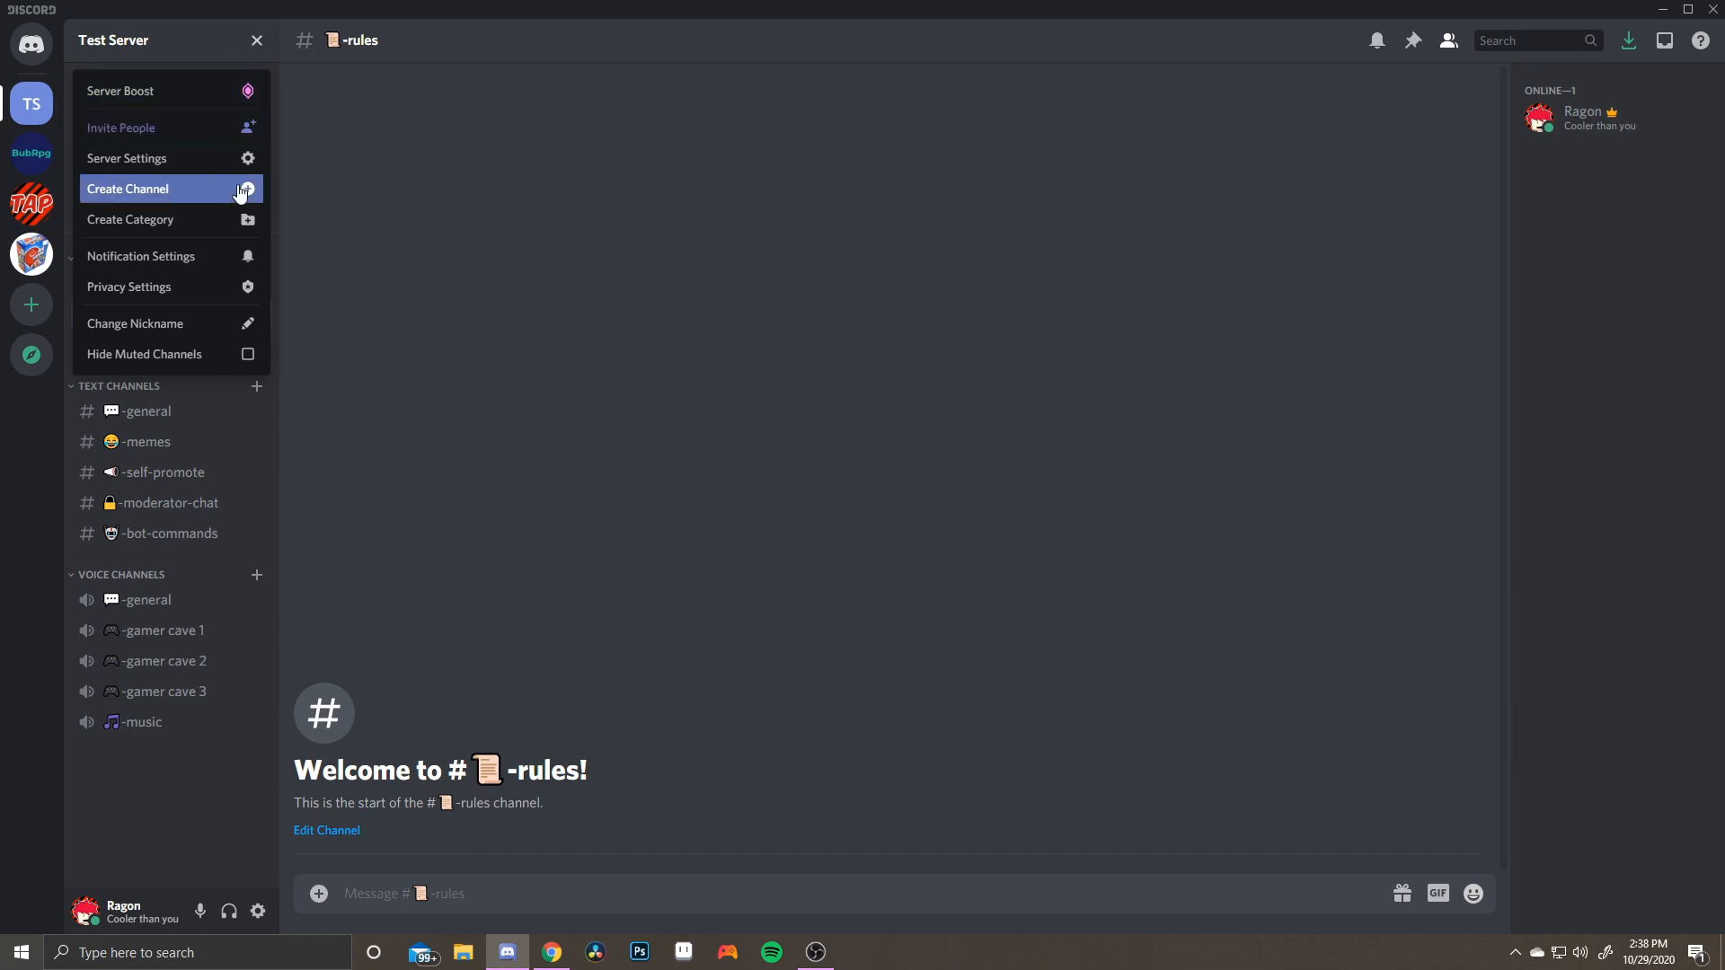
left_click(240, 160)
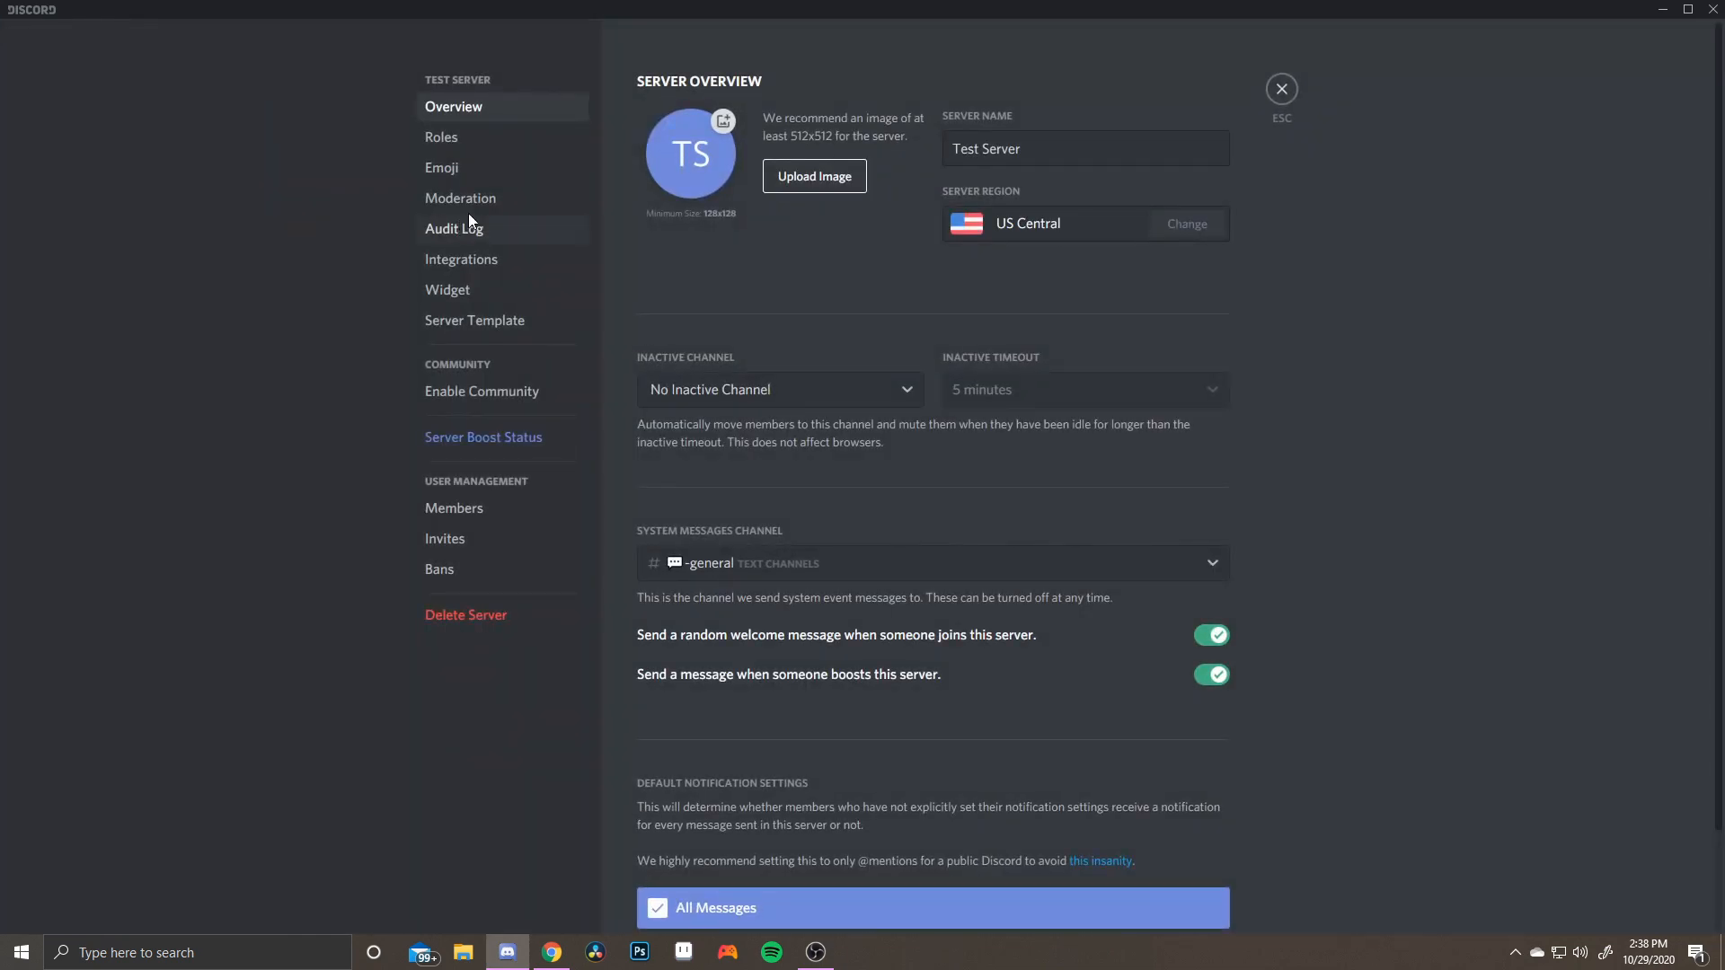
left_click(507, 149)
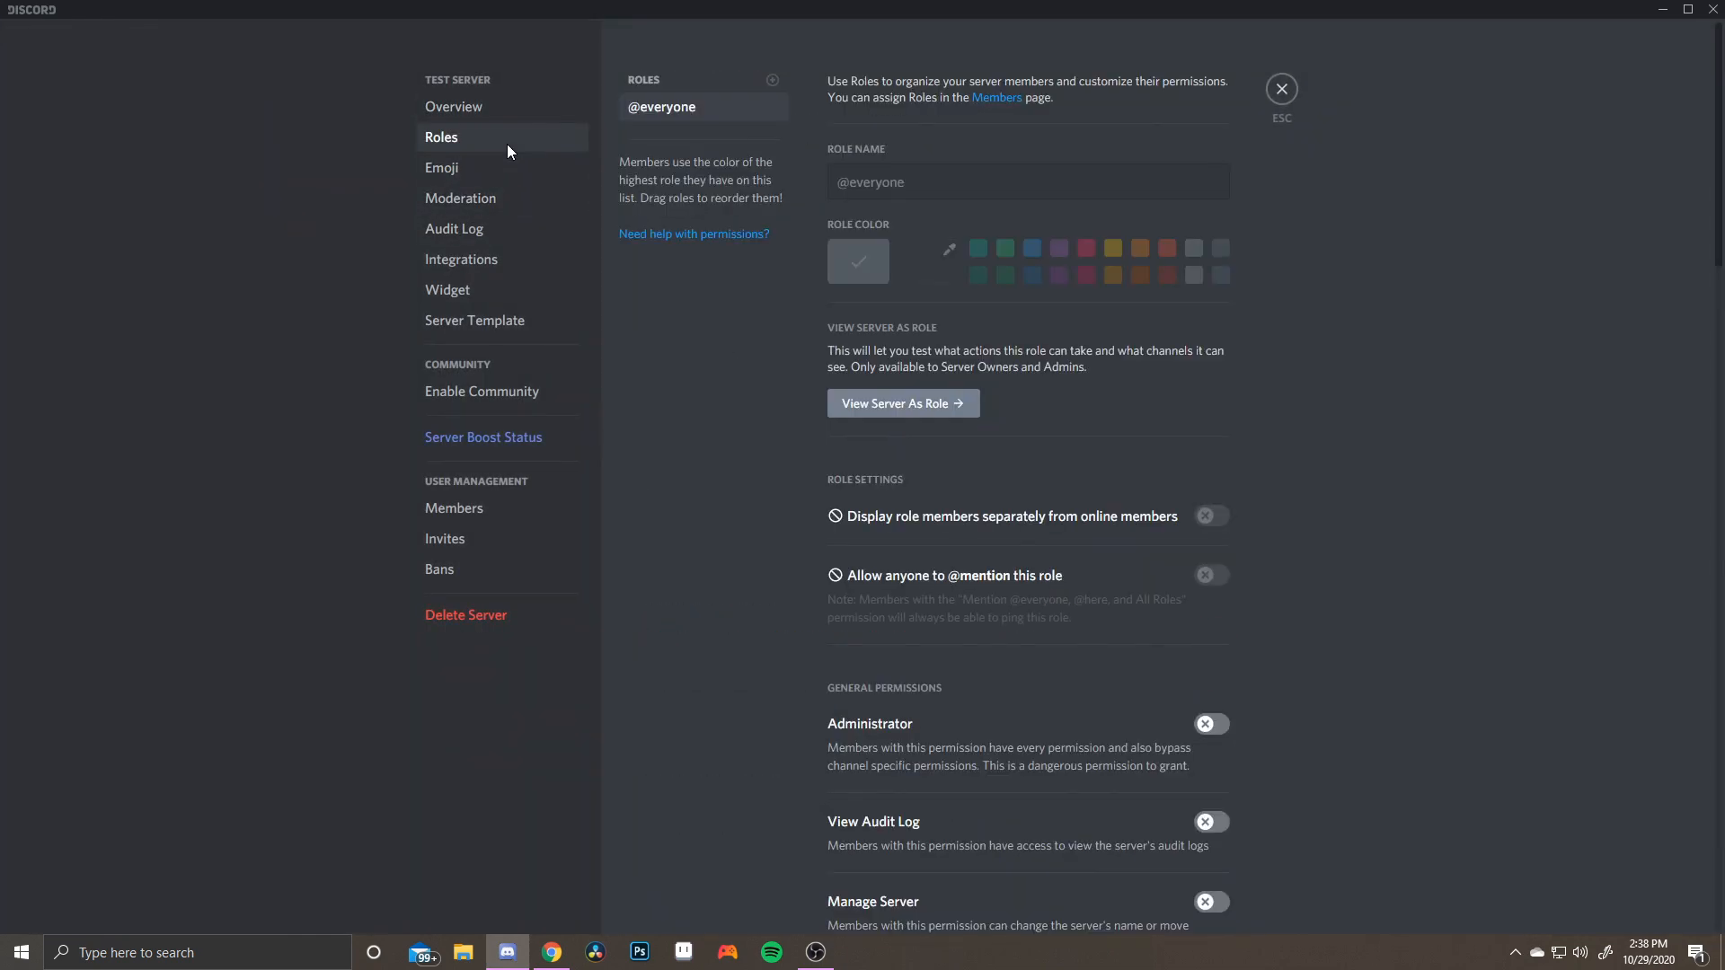
left_click(770, 82)
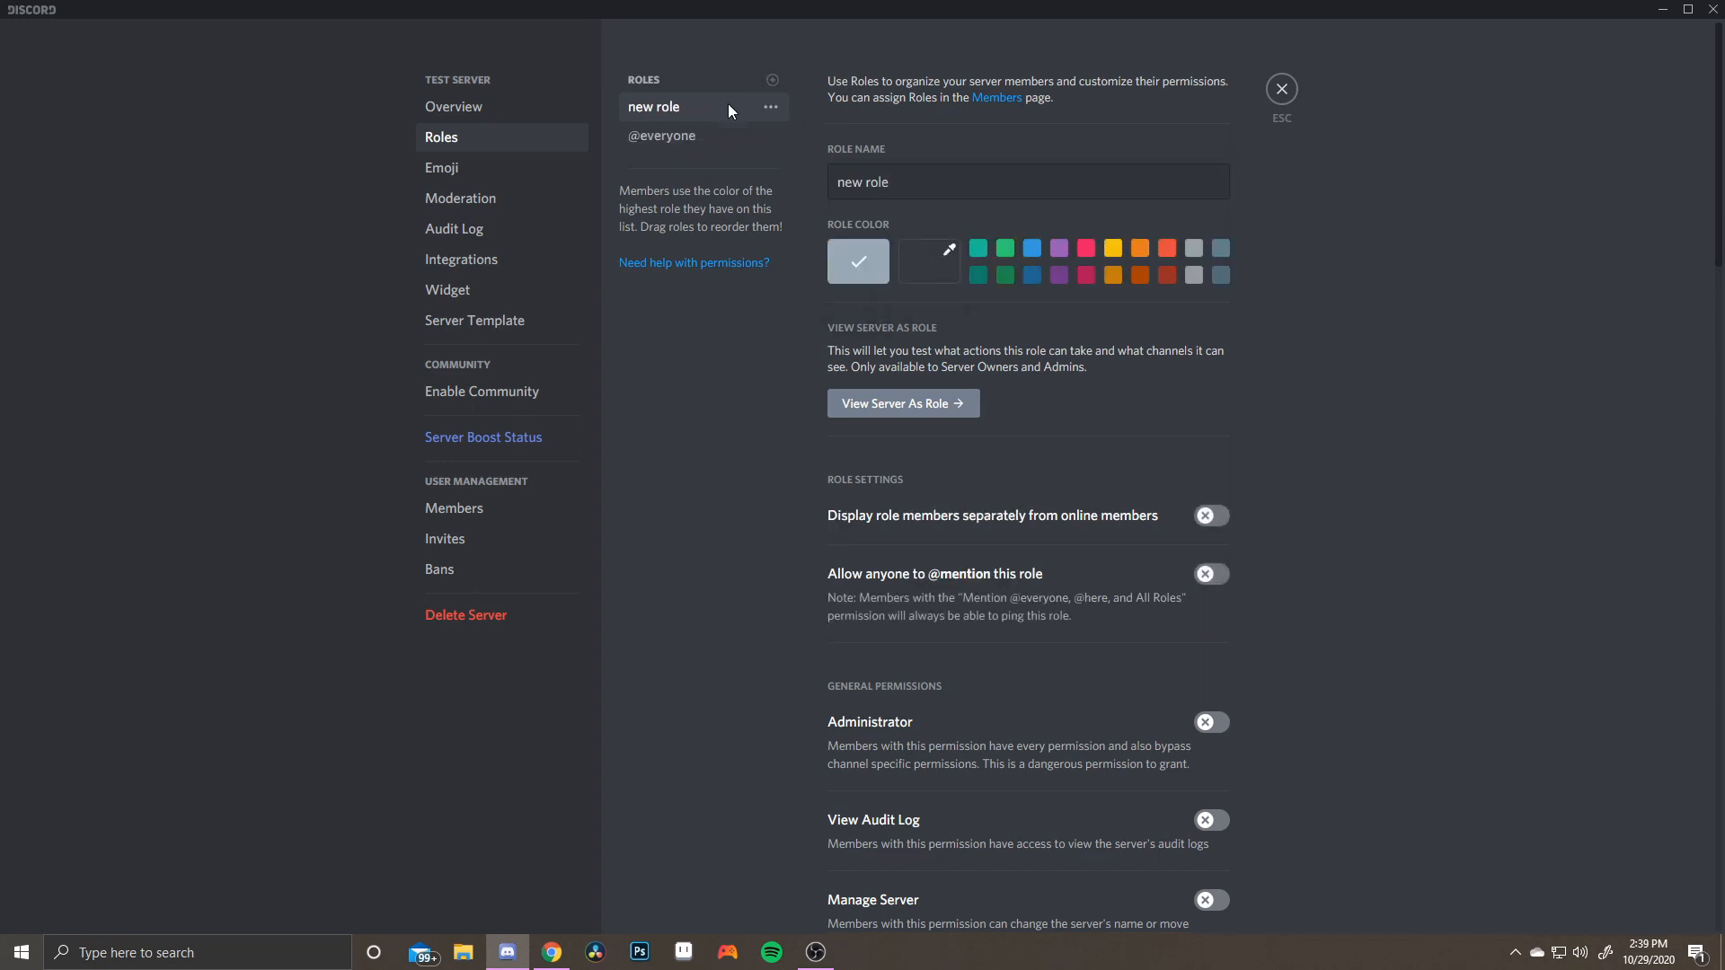
left_click(770, 107)
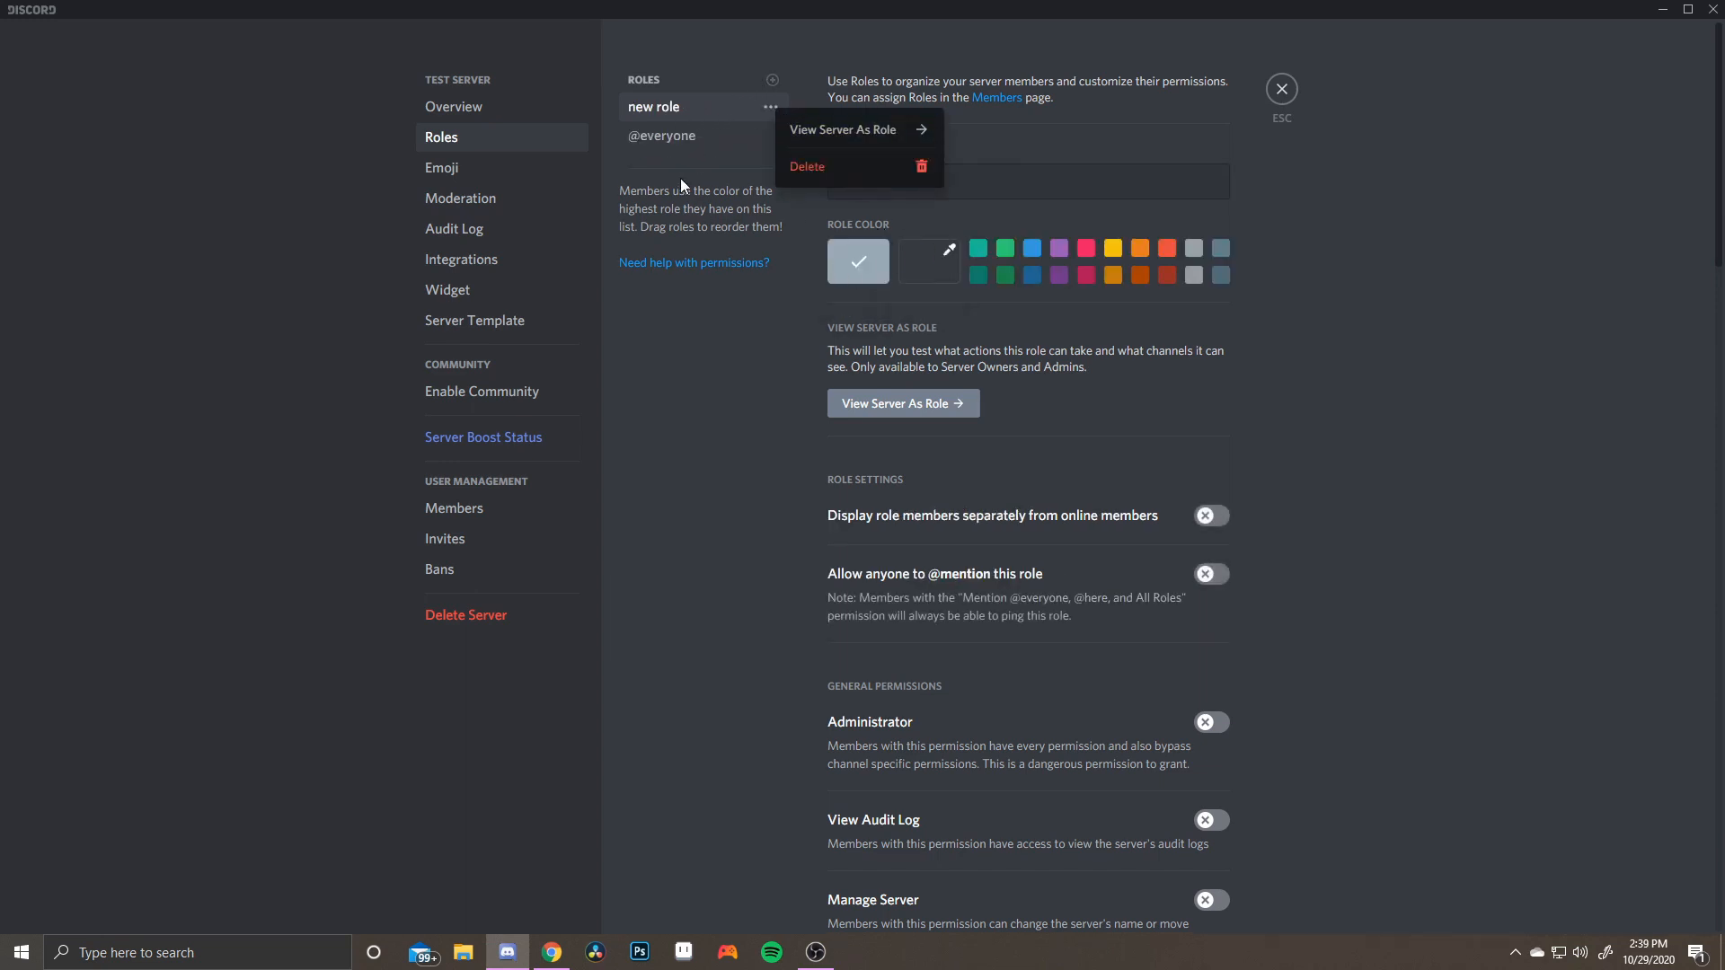
left_click(765, 200)
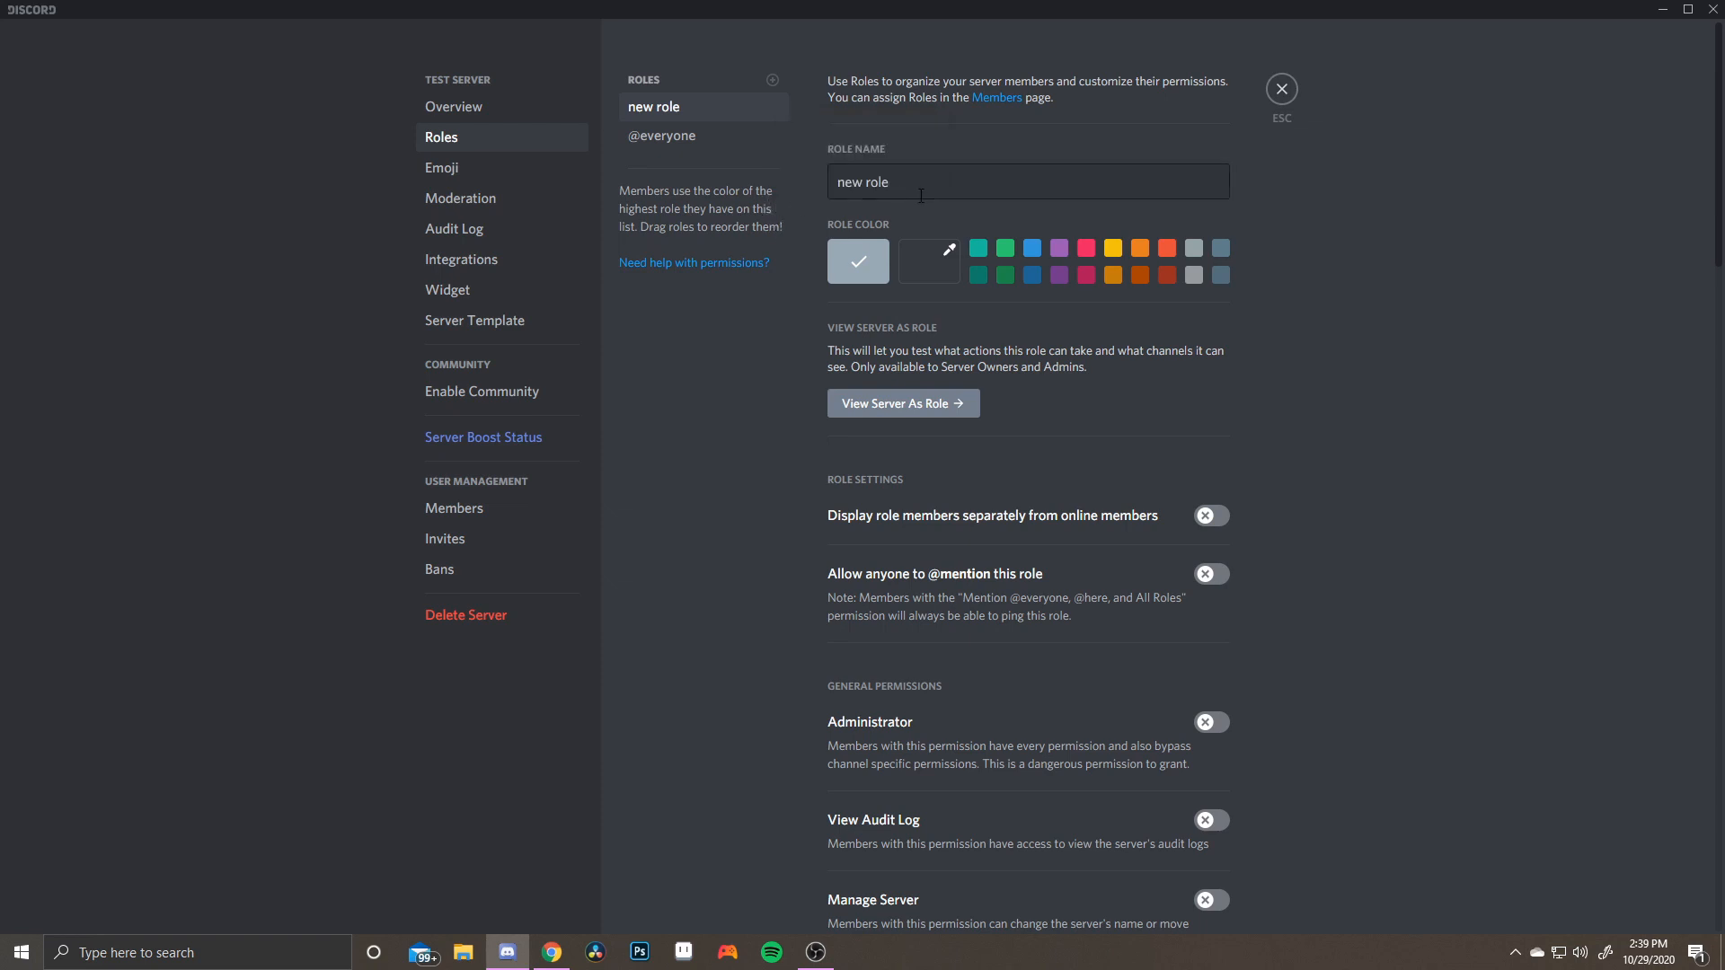
left_click_drag(923, 189, 760, 178)
key("BackSpace")
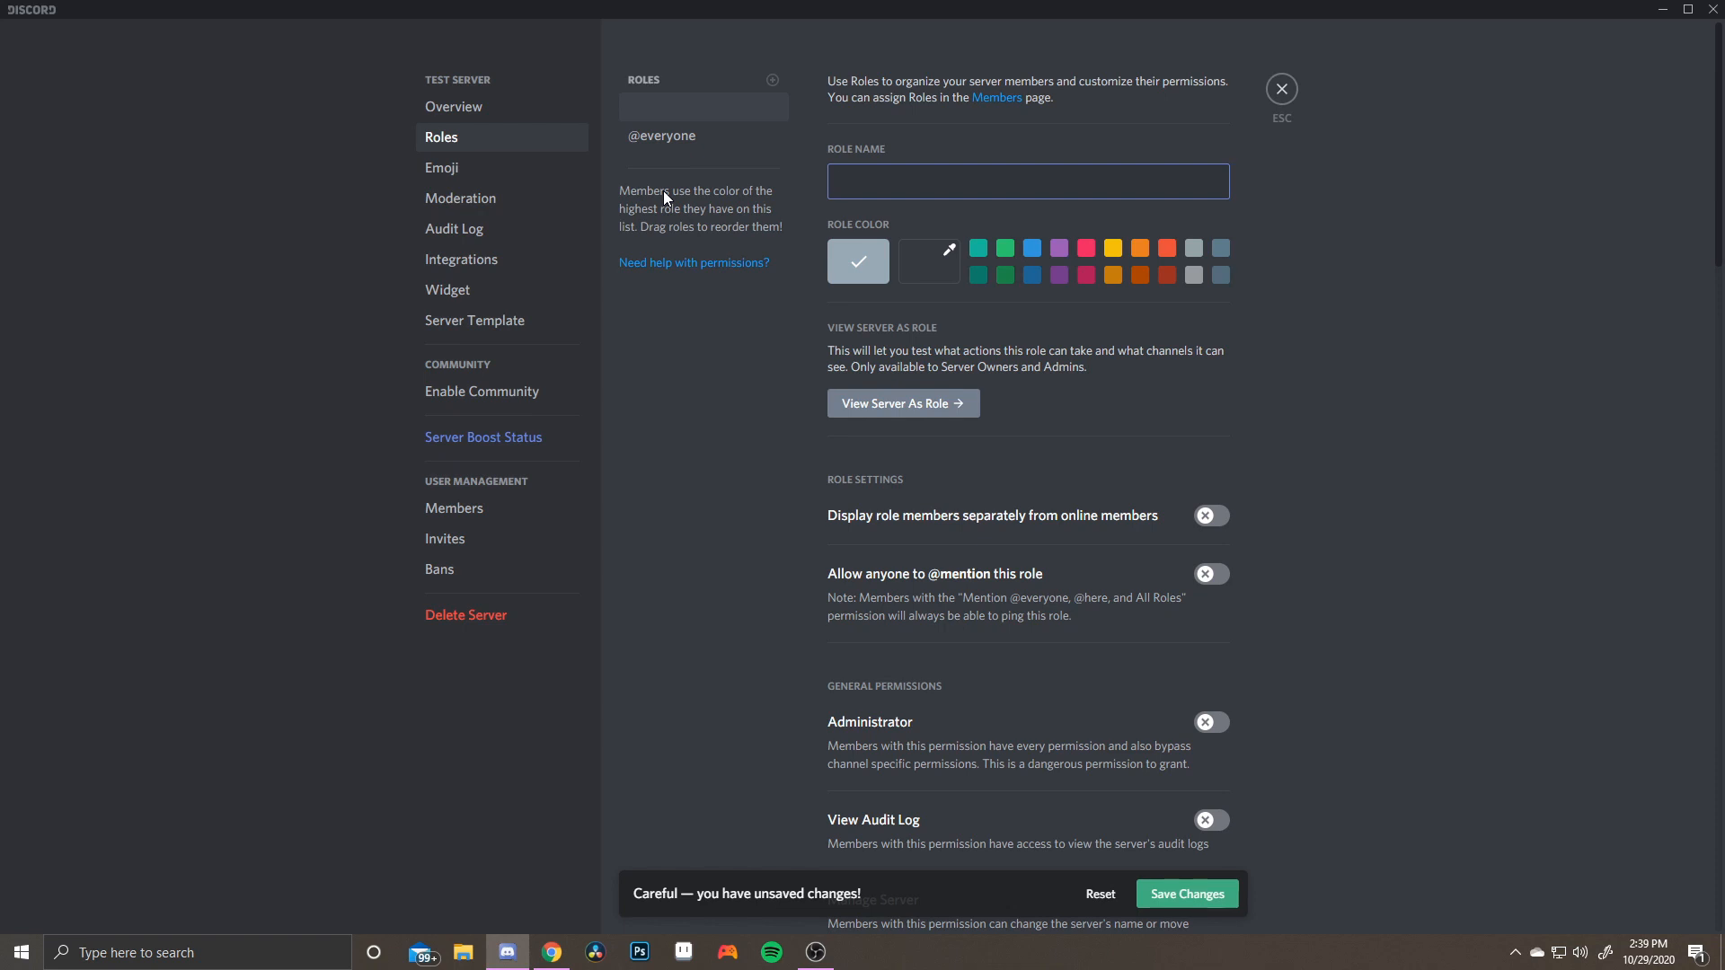
type("Cool")
left_click(978, 250)
left_click(683, 135)
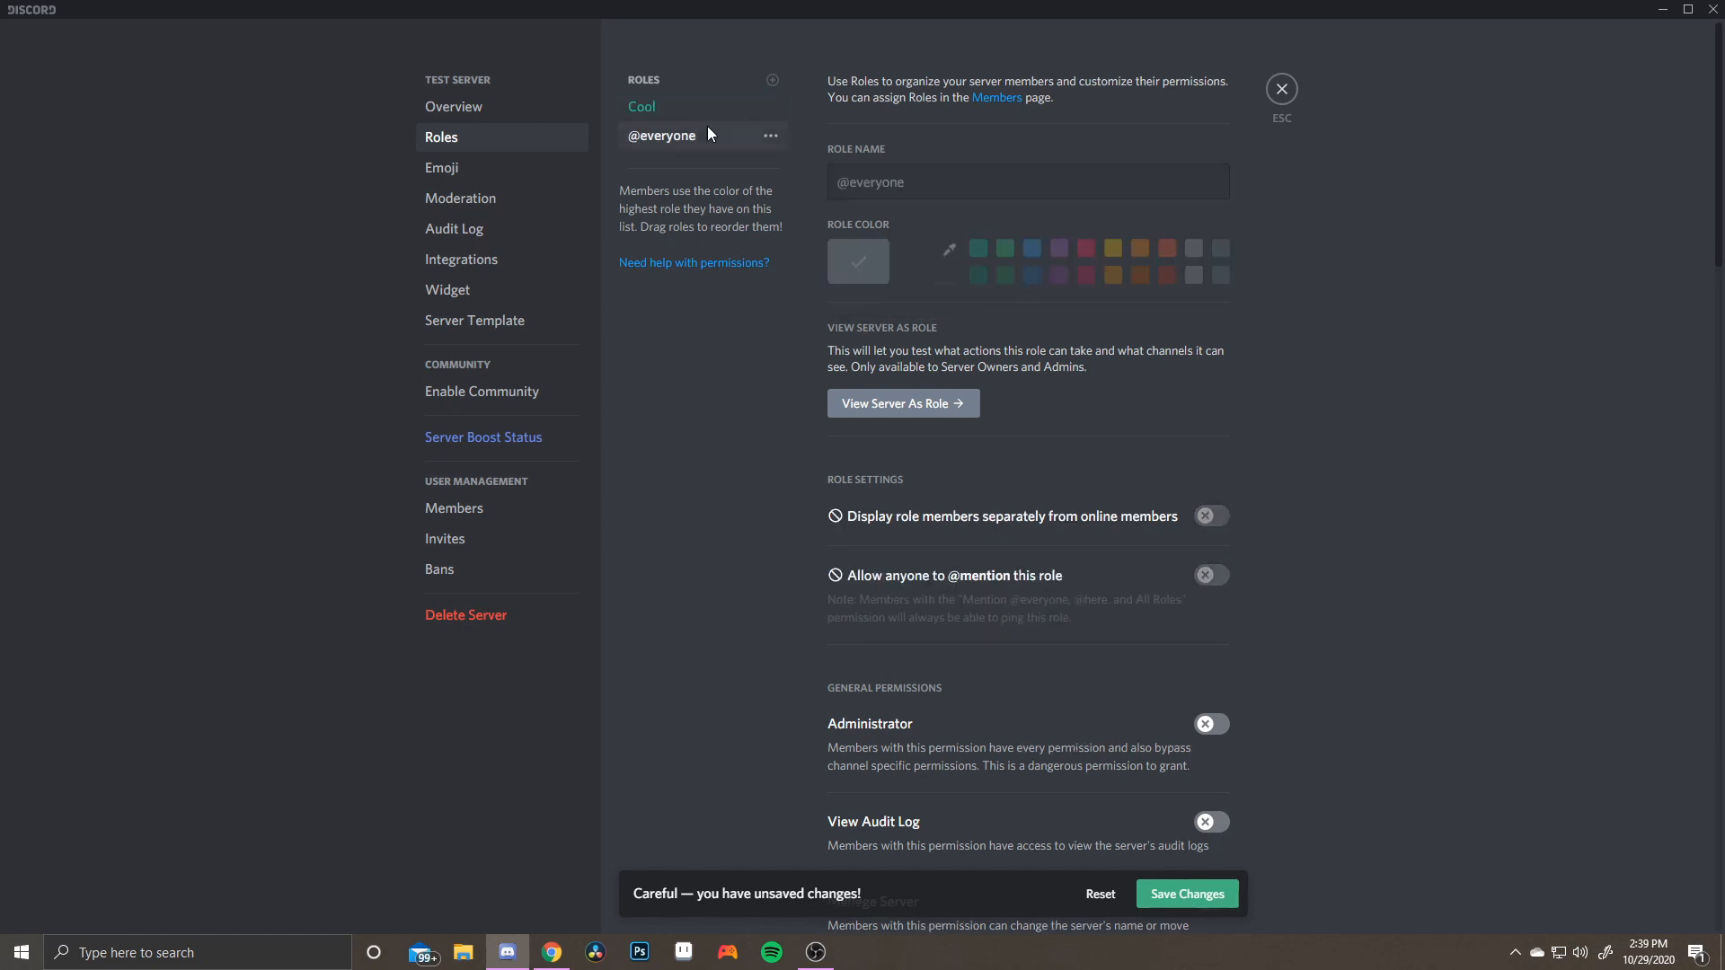
Add a role named "Member" and give it the bright blue colour
left_click(772, 80)
key("ctrl+a")
key("BackSpace")
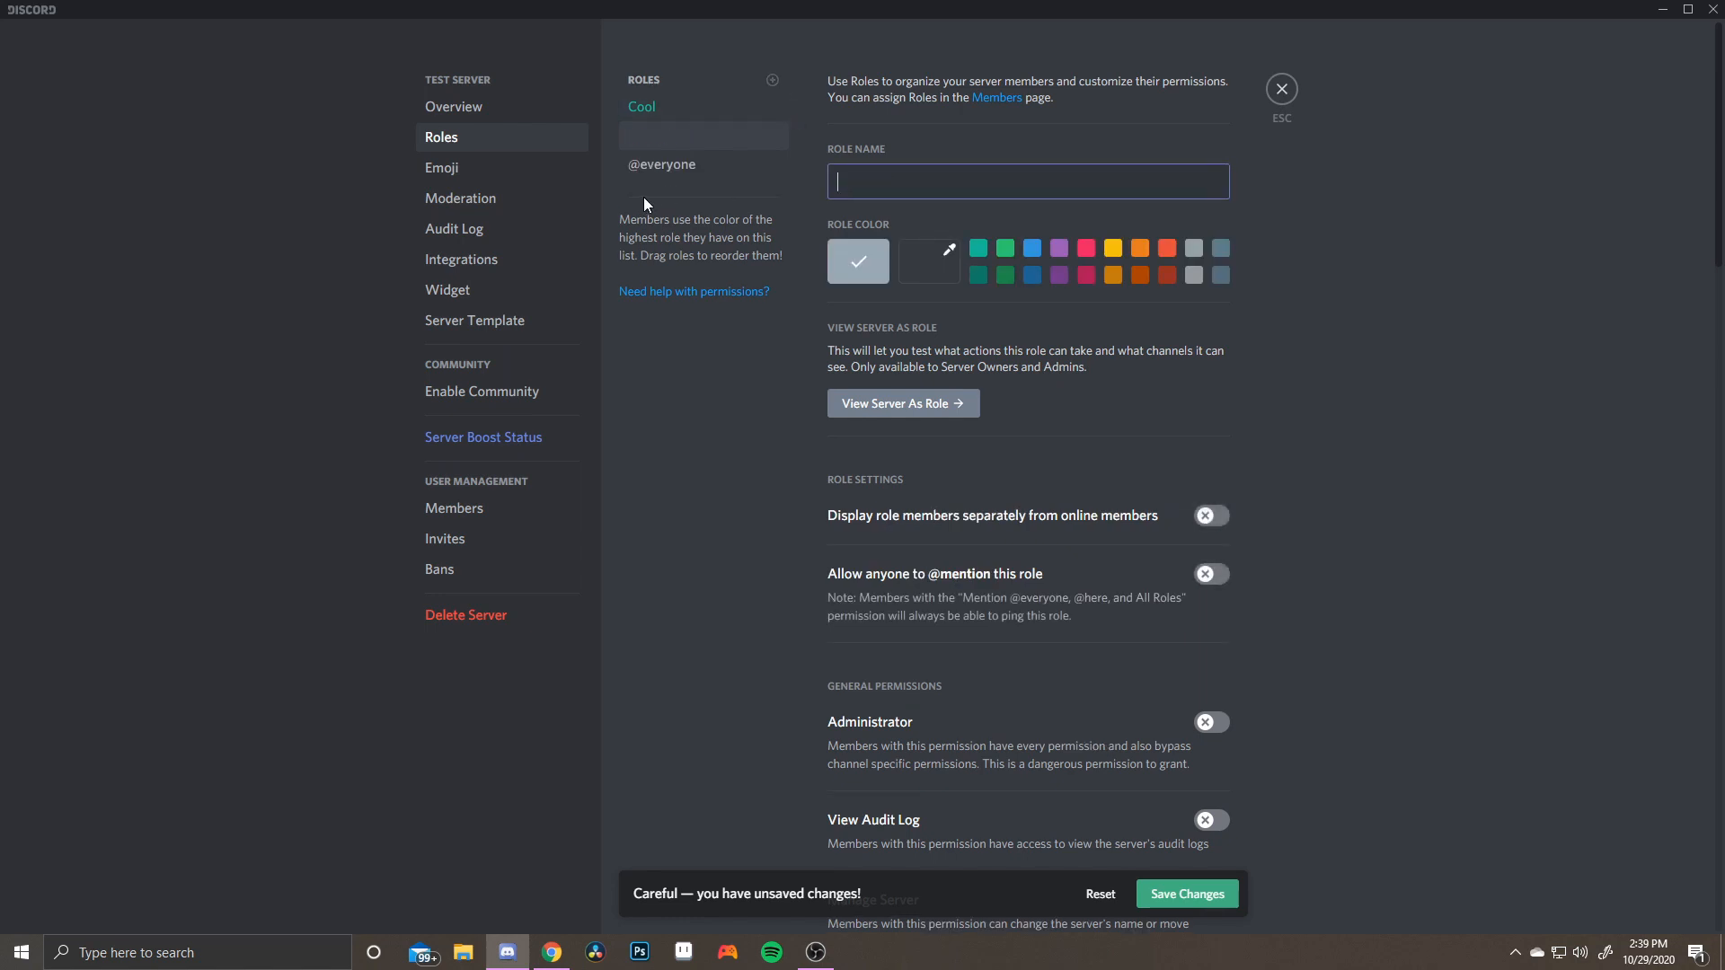
type("Member")
left_click(1033, 249)
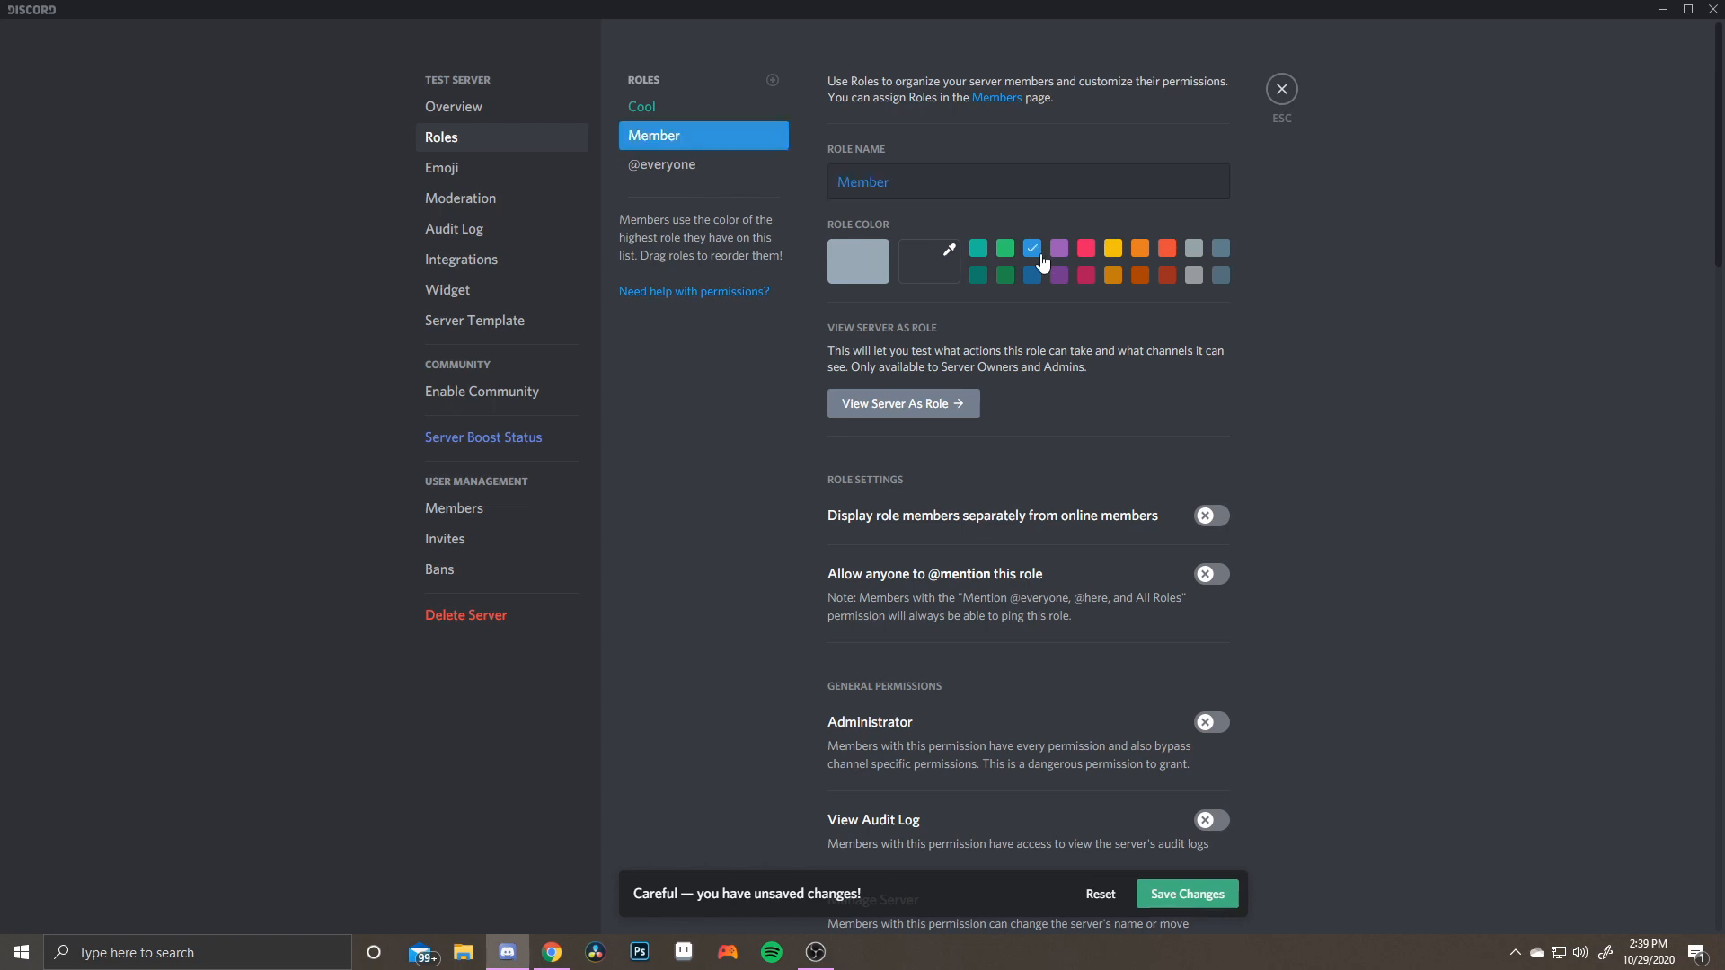
Add a role above Cool and Member, name it "Moderator" and give it the light purple colour
left_click(772, 83)
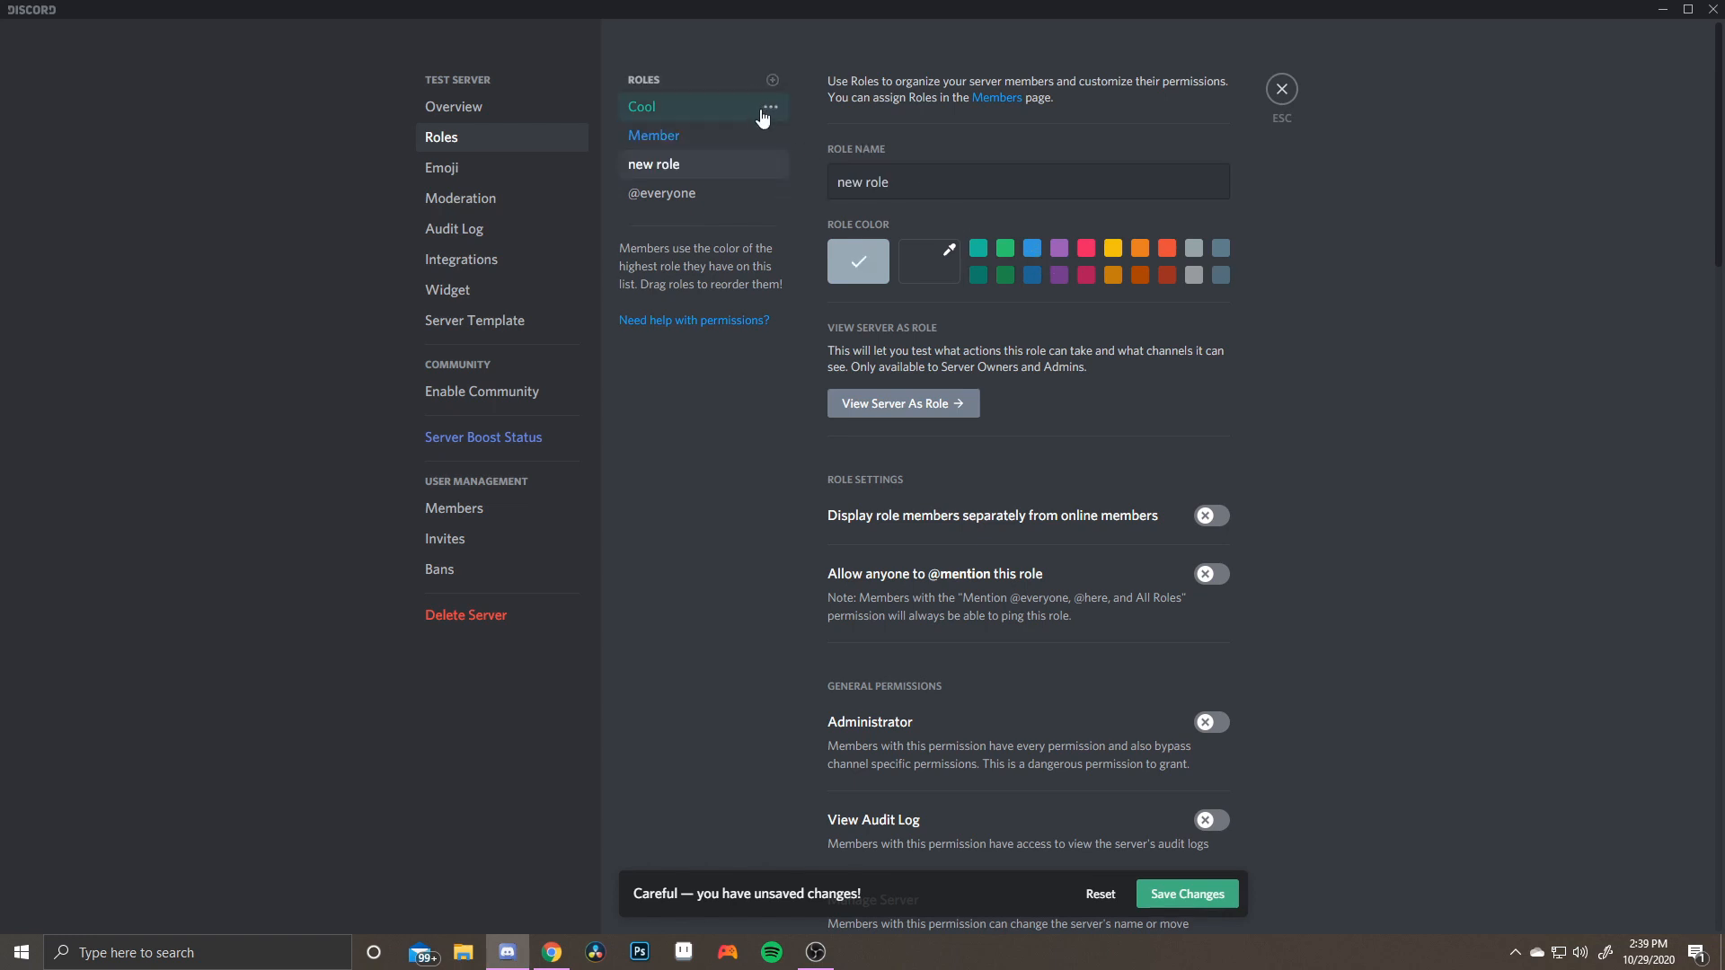
left_click_drag(733, 153, 725, 101)
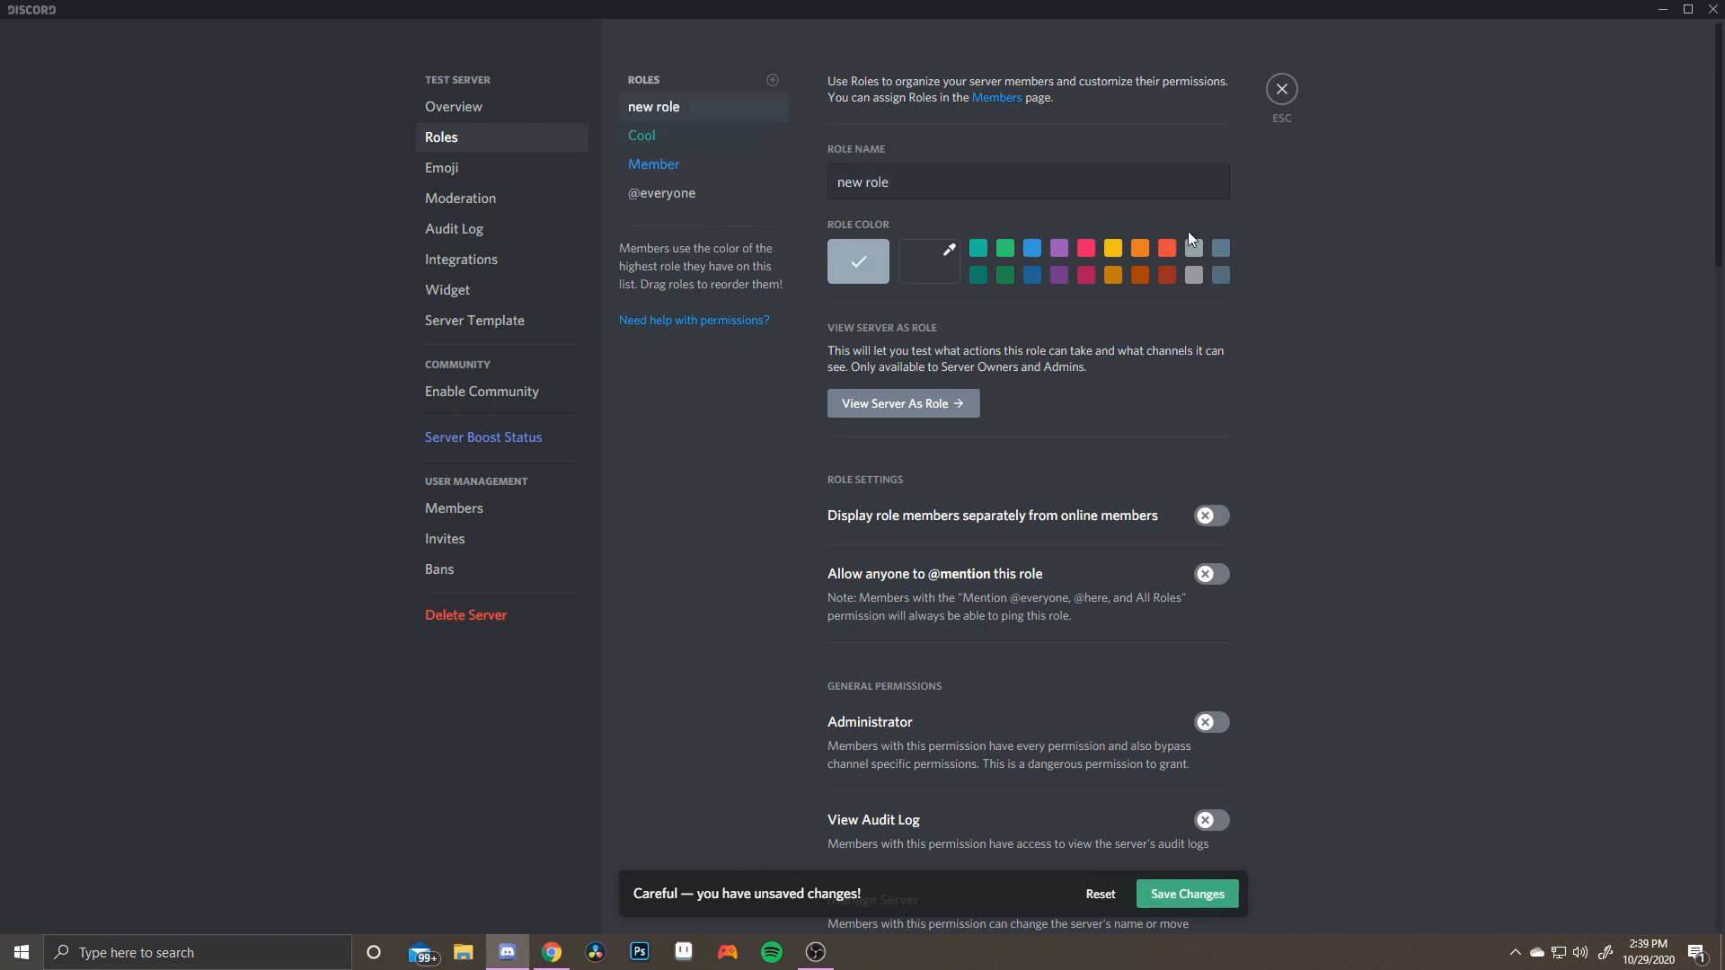
left_click_drag(891, 183, 760, 201)
key("BackSpace")
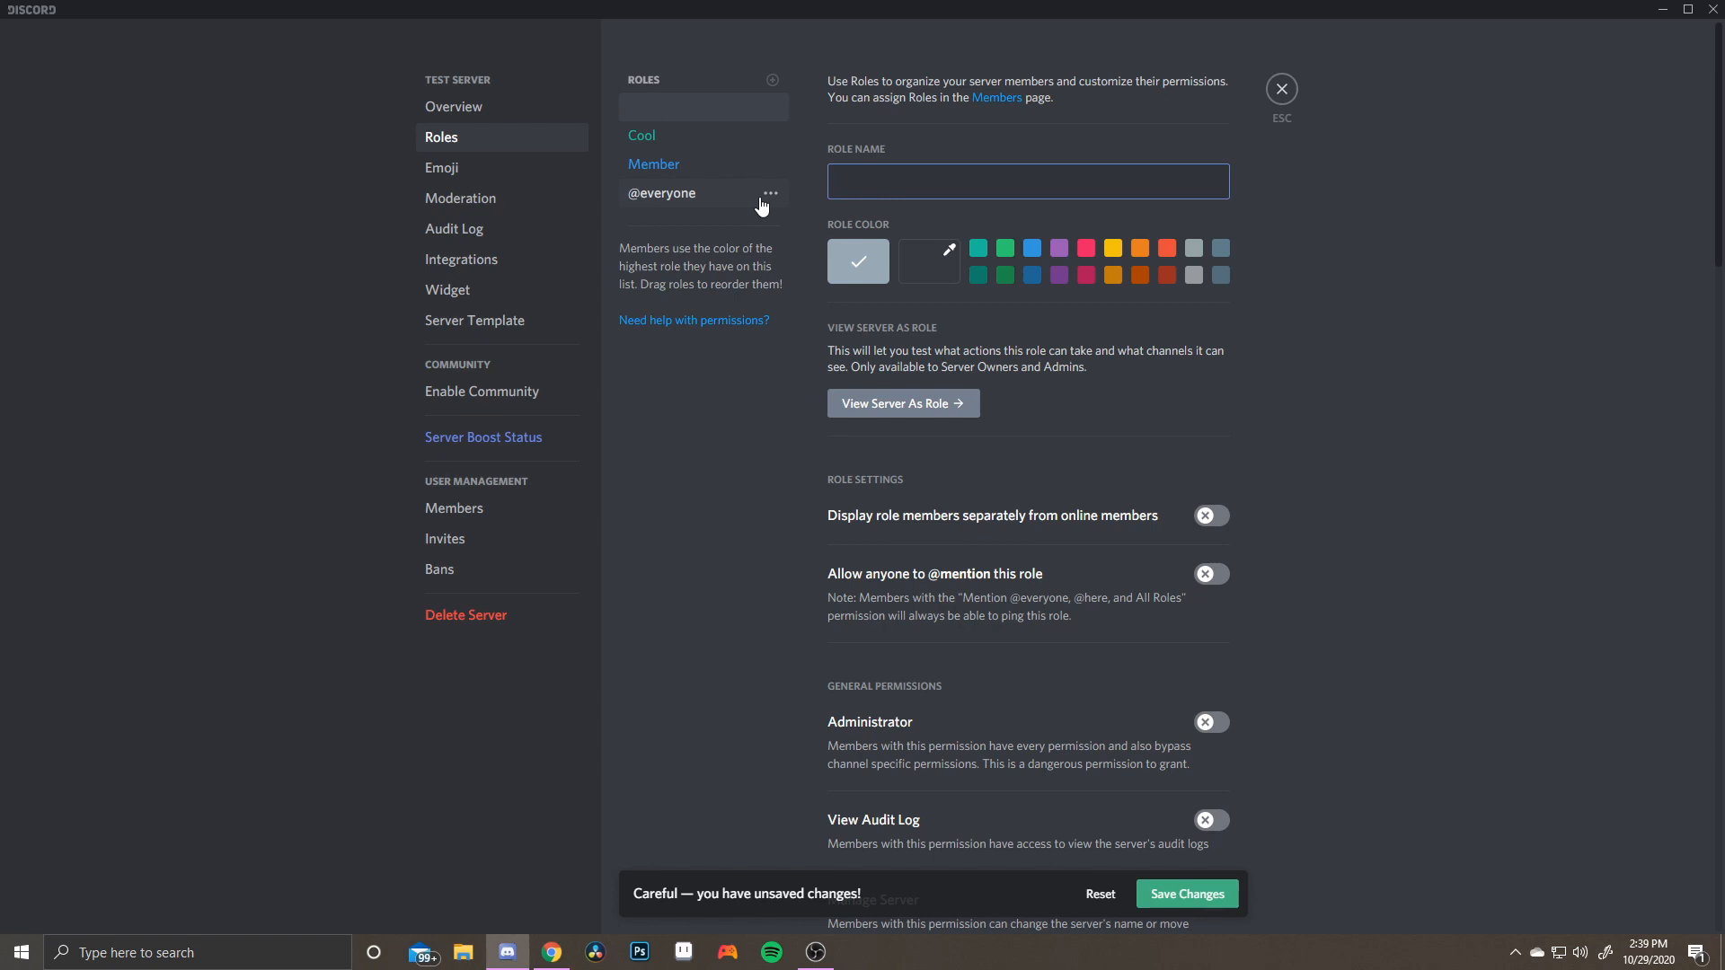
type("Moderator")
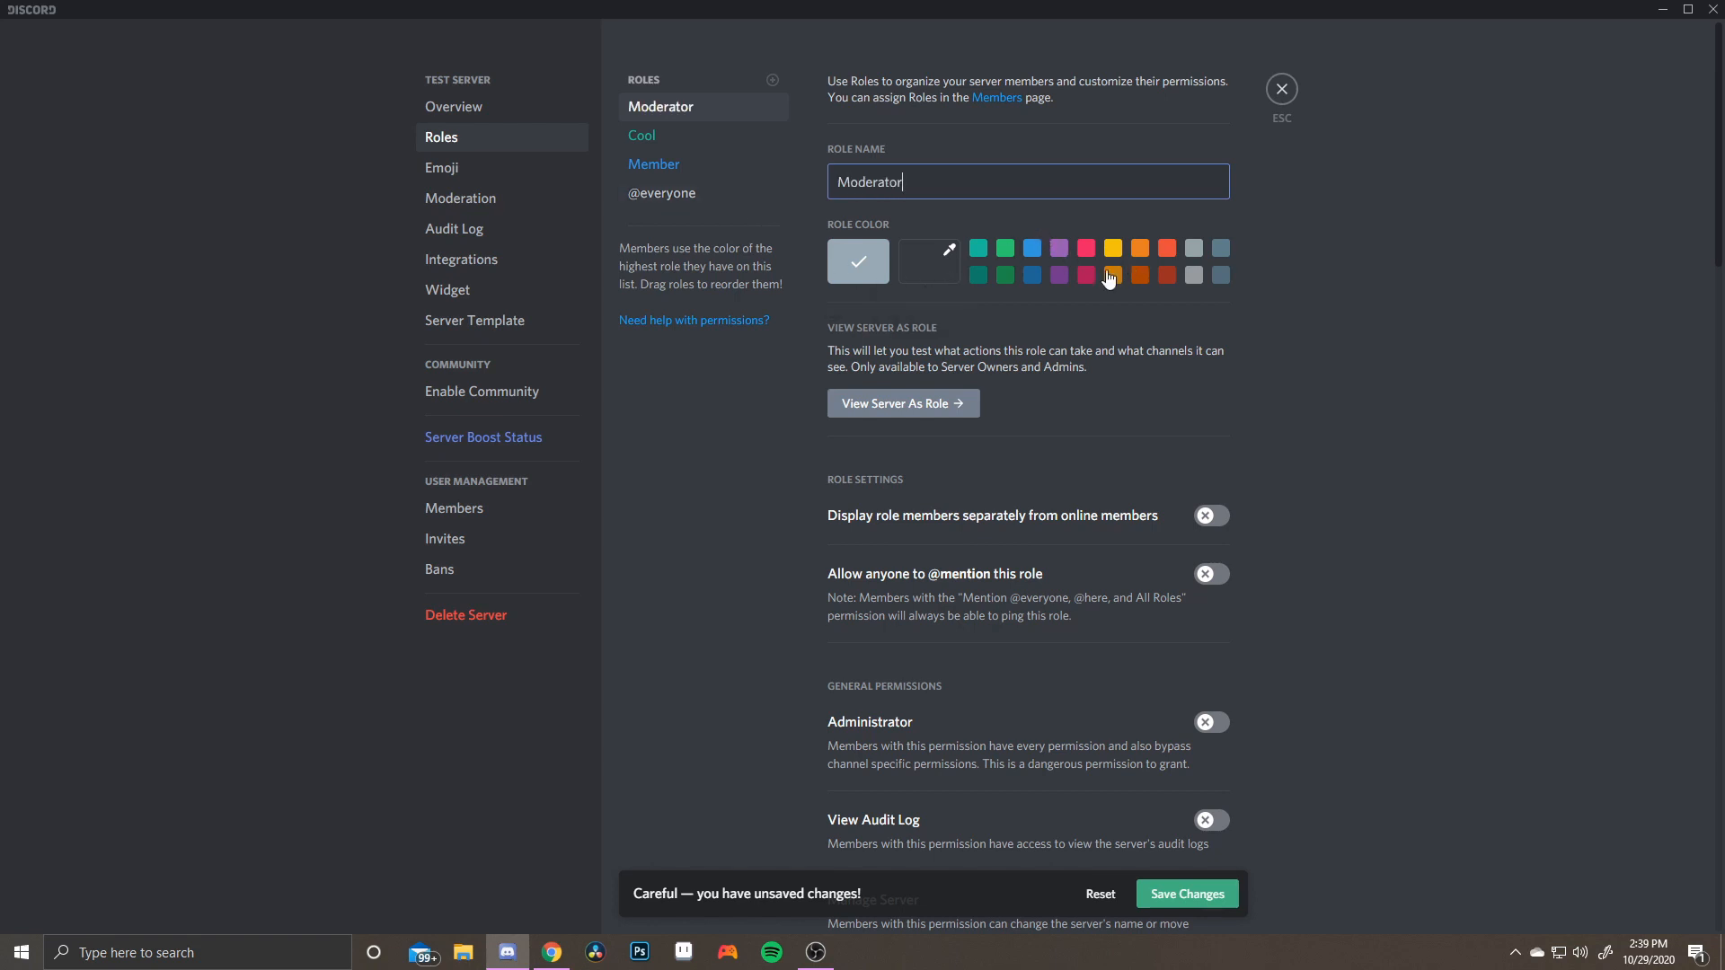
left_click(1064, 252)
Add a role above all the others and replace its name with two crown emojis
left_click(771, 79)
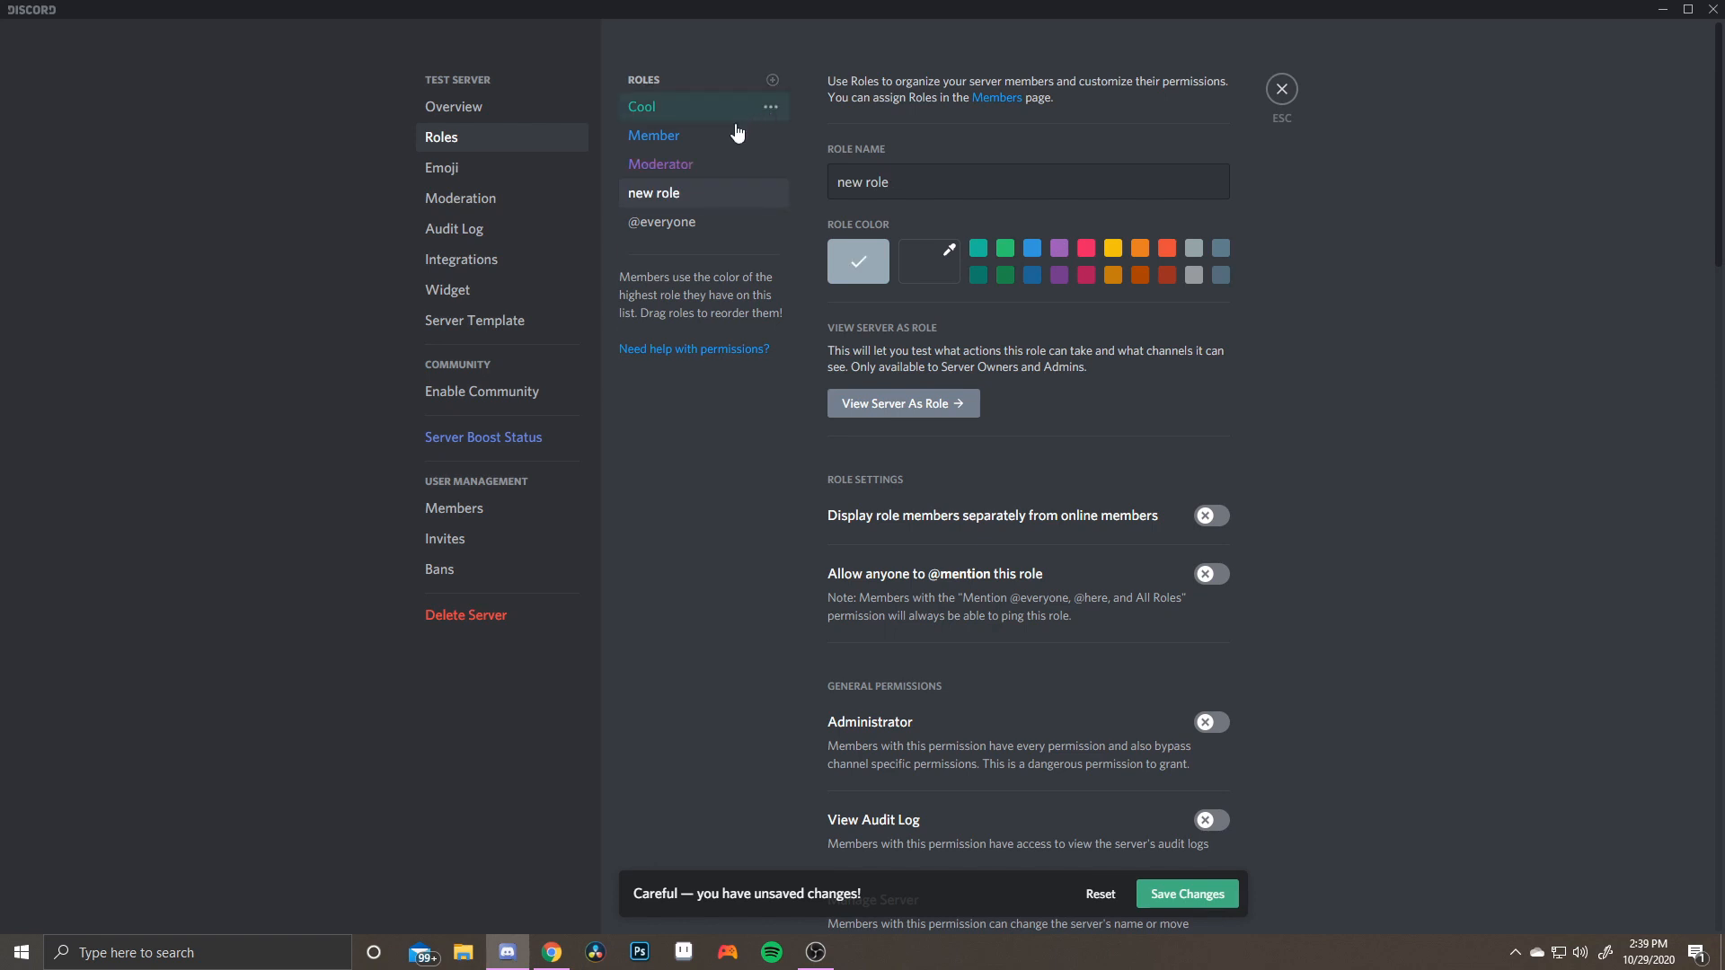
left_click_drag(699, 191, 699, 101)
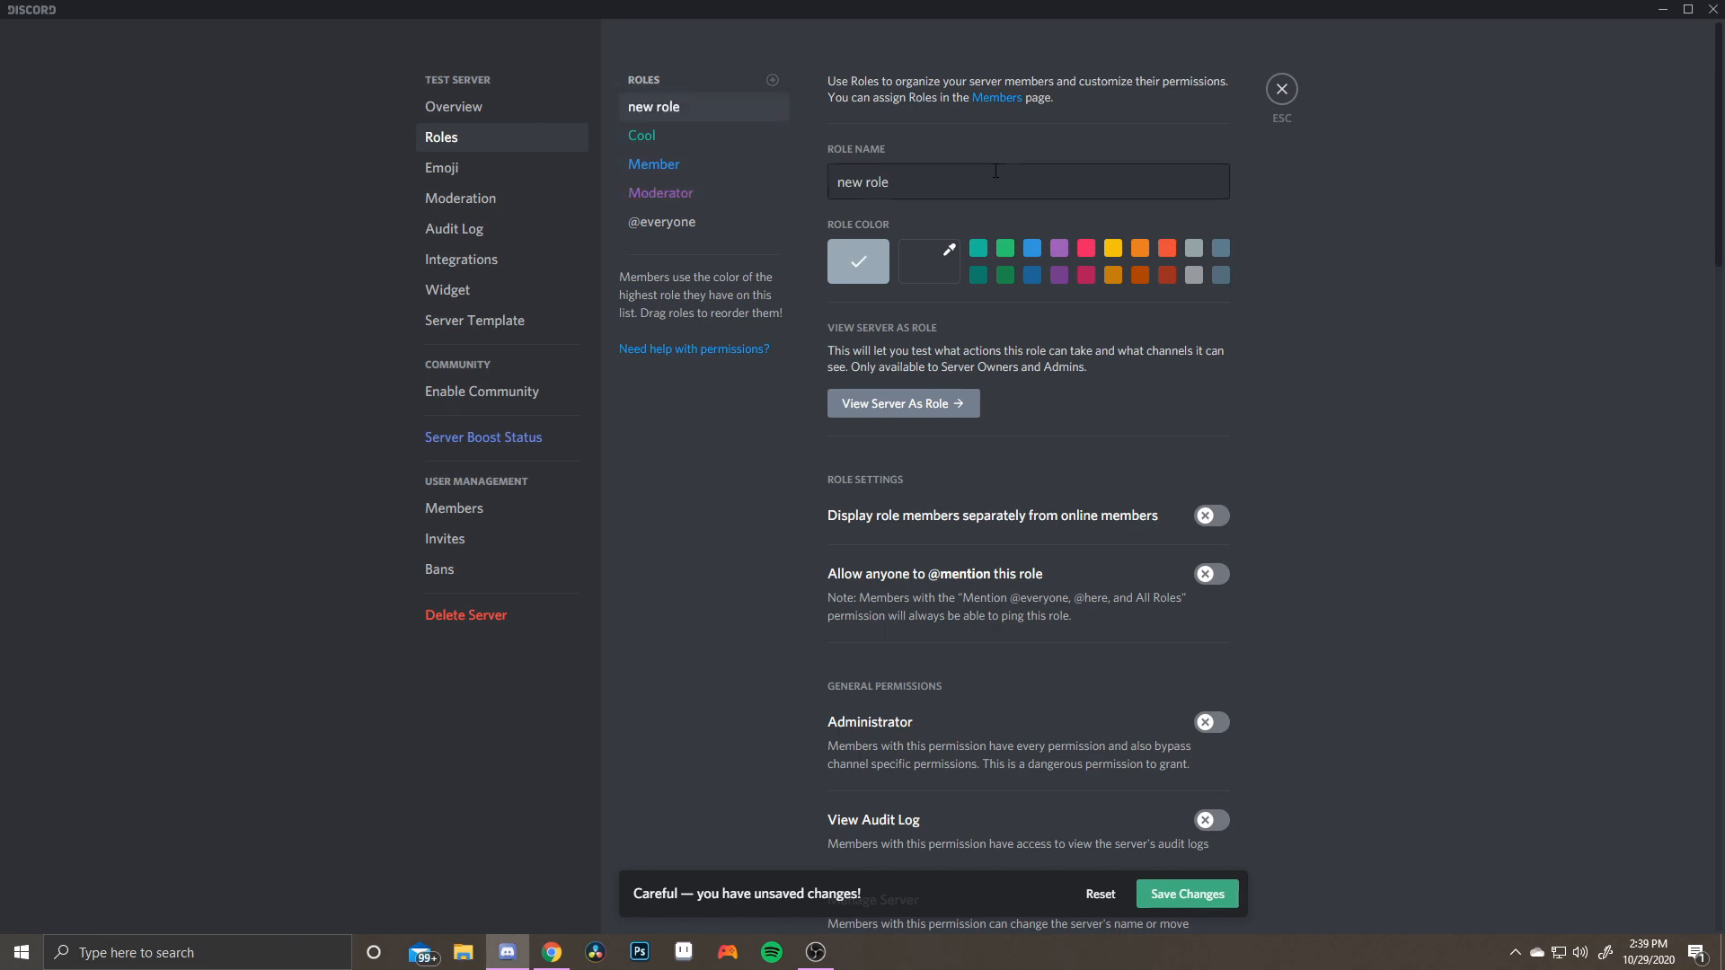
key("BackSpace")
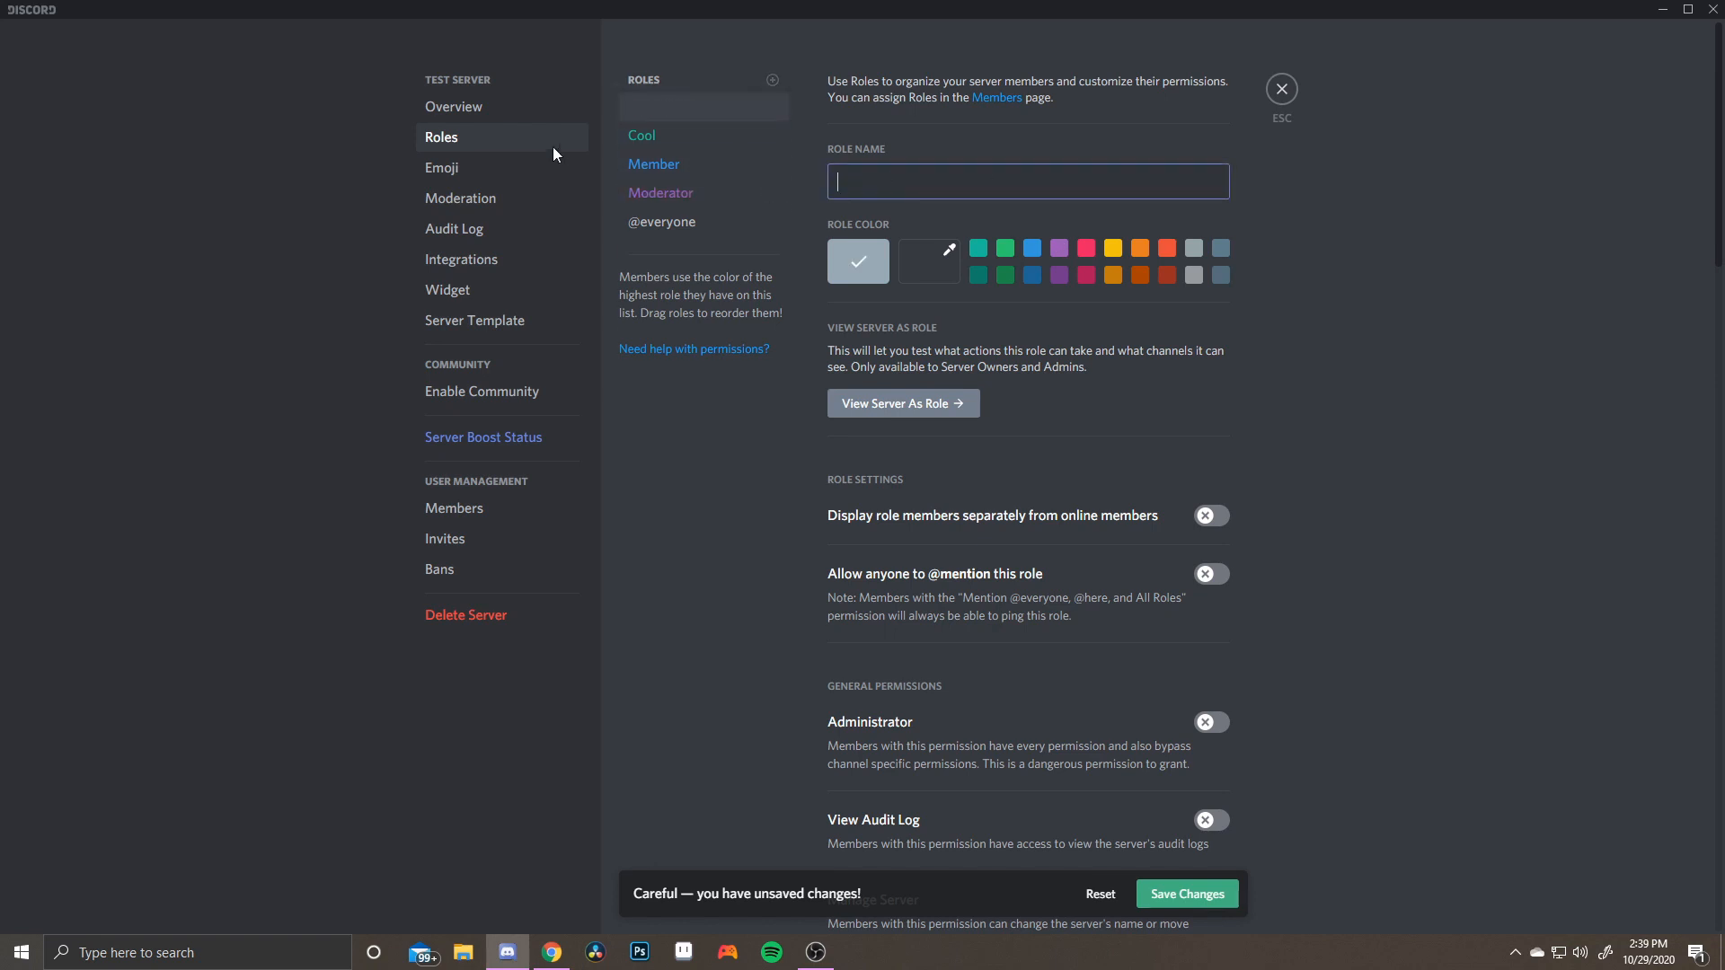
key("super+period")
type("c")
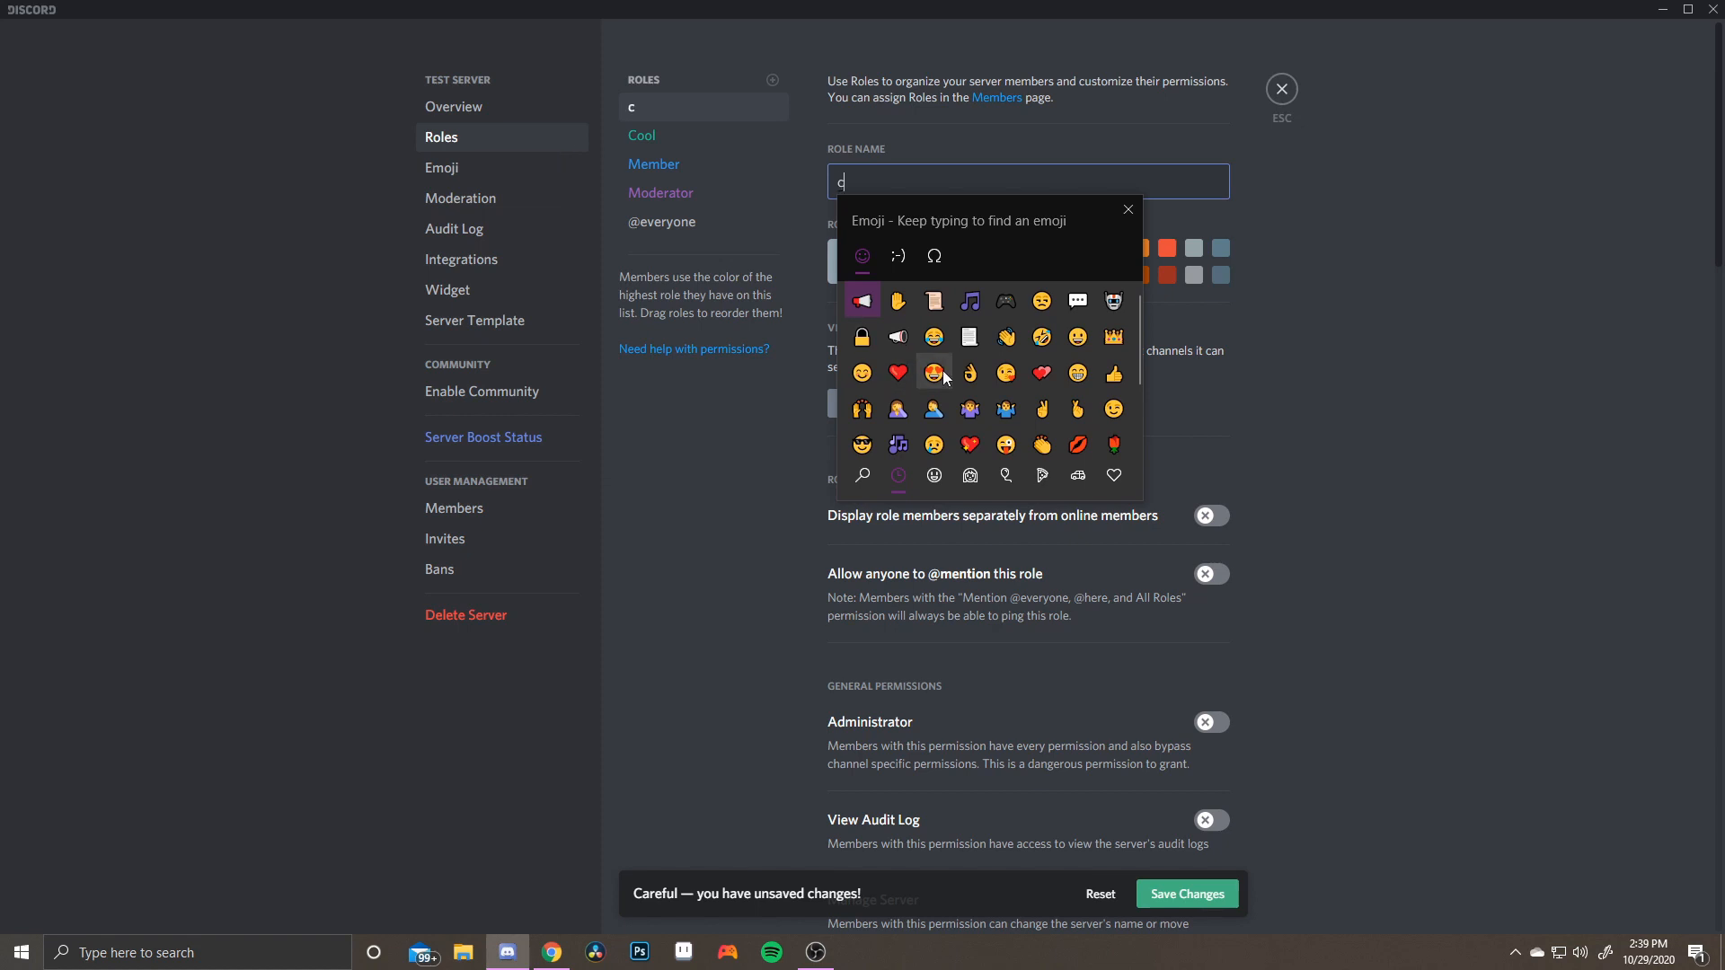
type("rown")
left_click(863, 340)
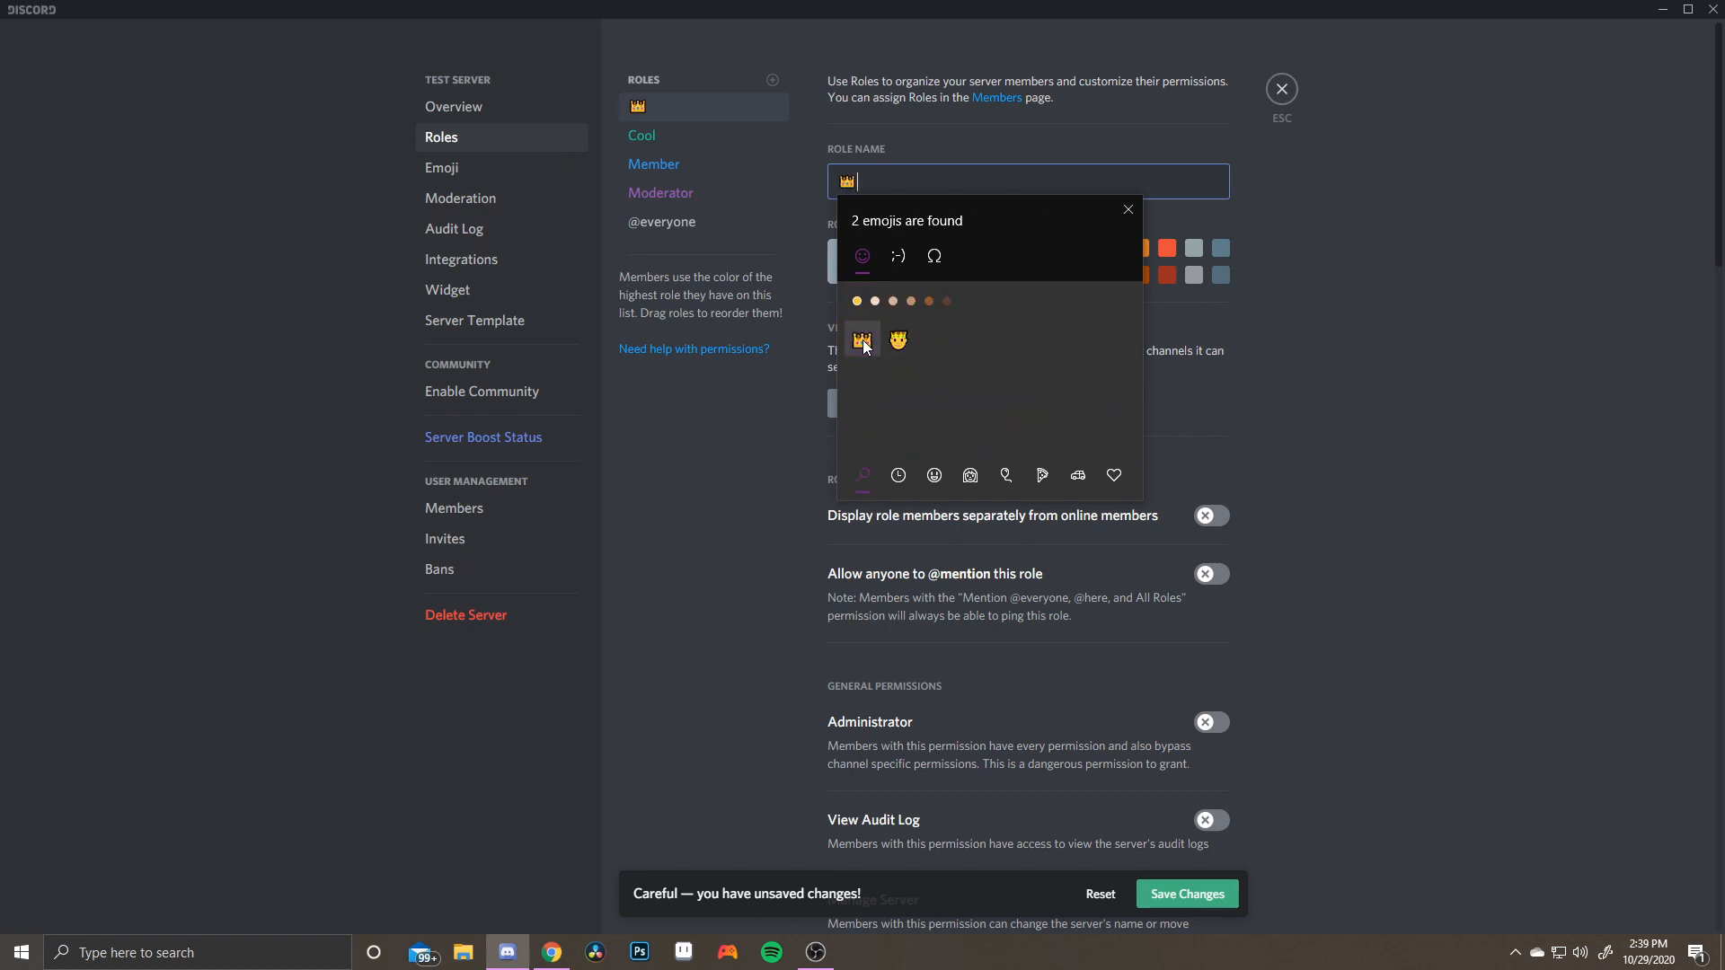
left_click(862, 341)
left_click(1129, 216)
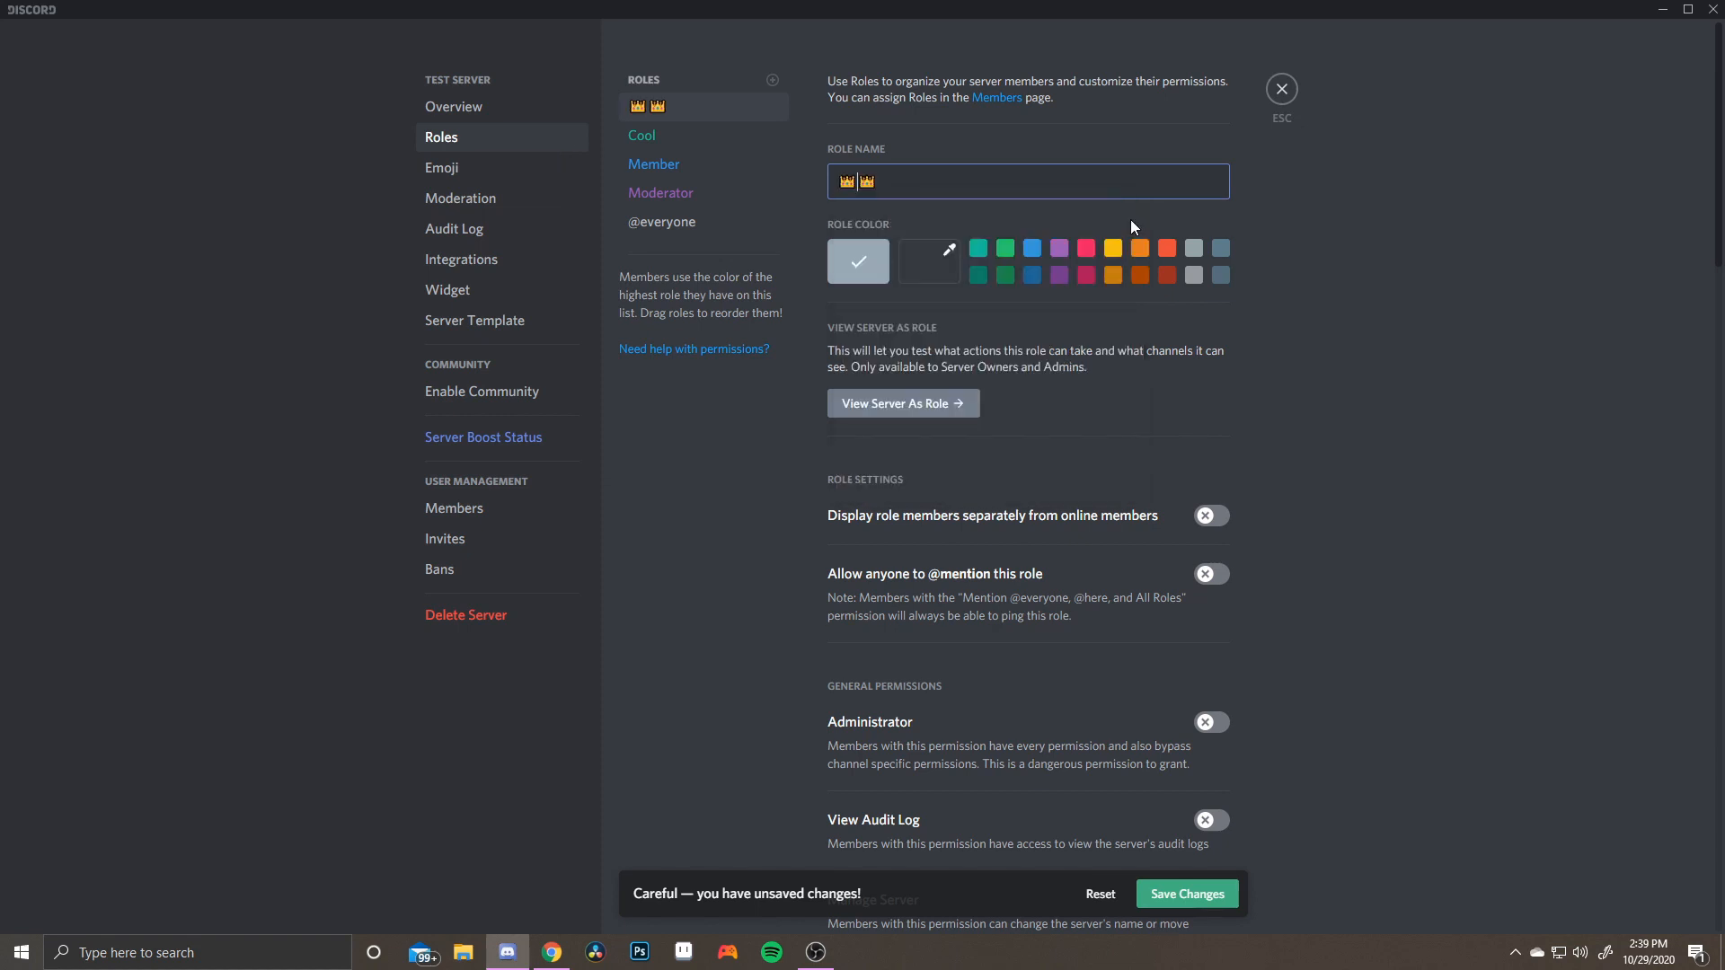
Insert "Owner" between the two crown emojis in the role name and give the role the bright pink colour
type("Onw")
key("BackSpace")
key("BackSpace")
type("wner")
left_click(1086, 251)
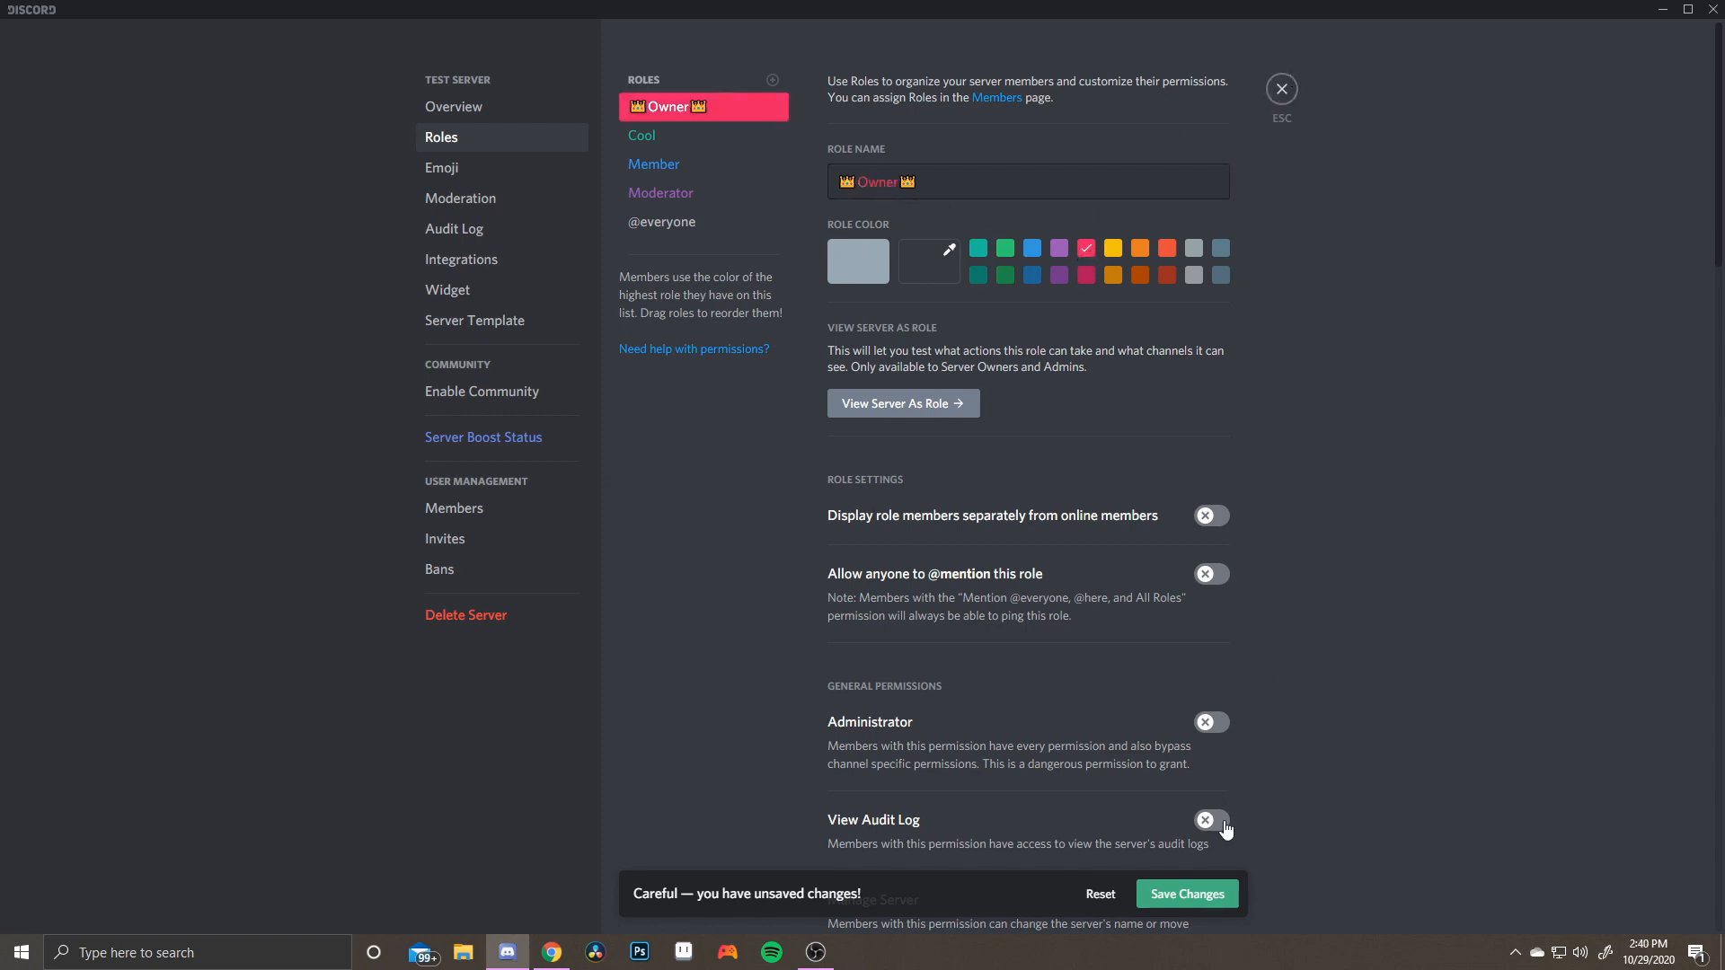
Save the Owner role changes and leave the server settings
left_click(1204, 896)
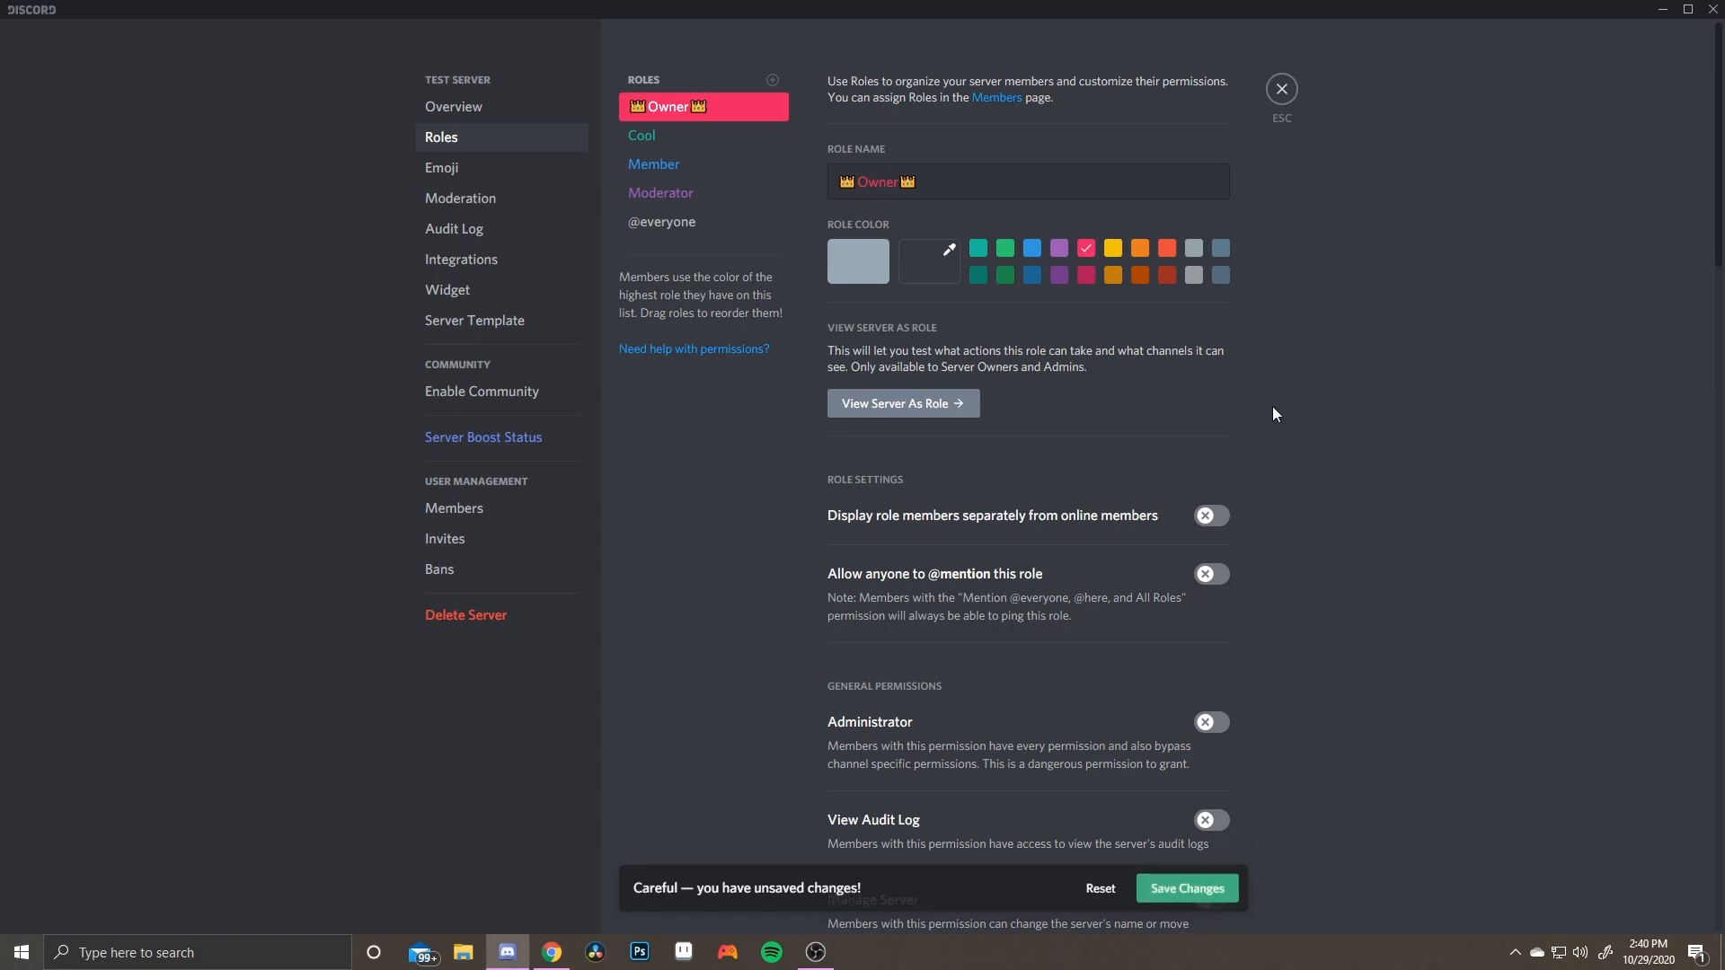
left_click(1280, 90)
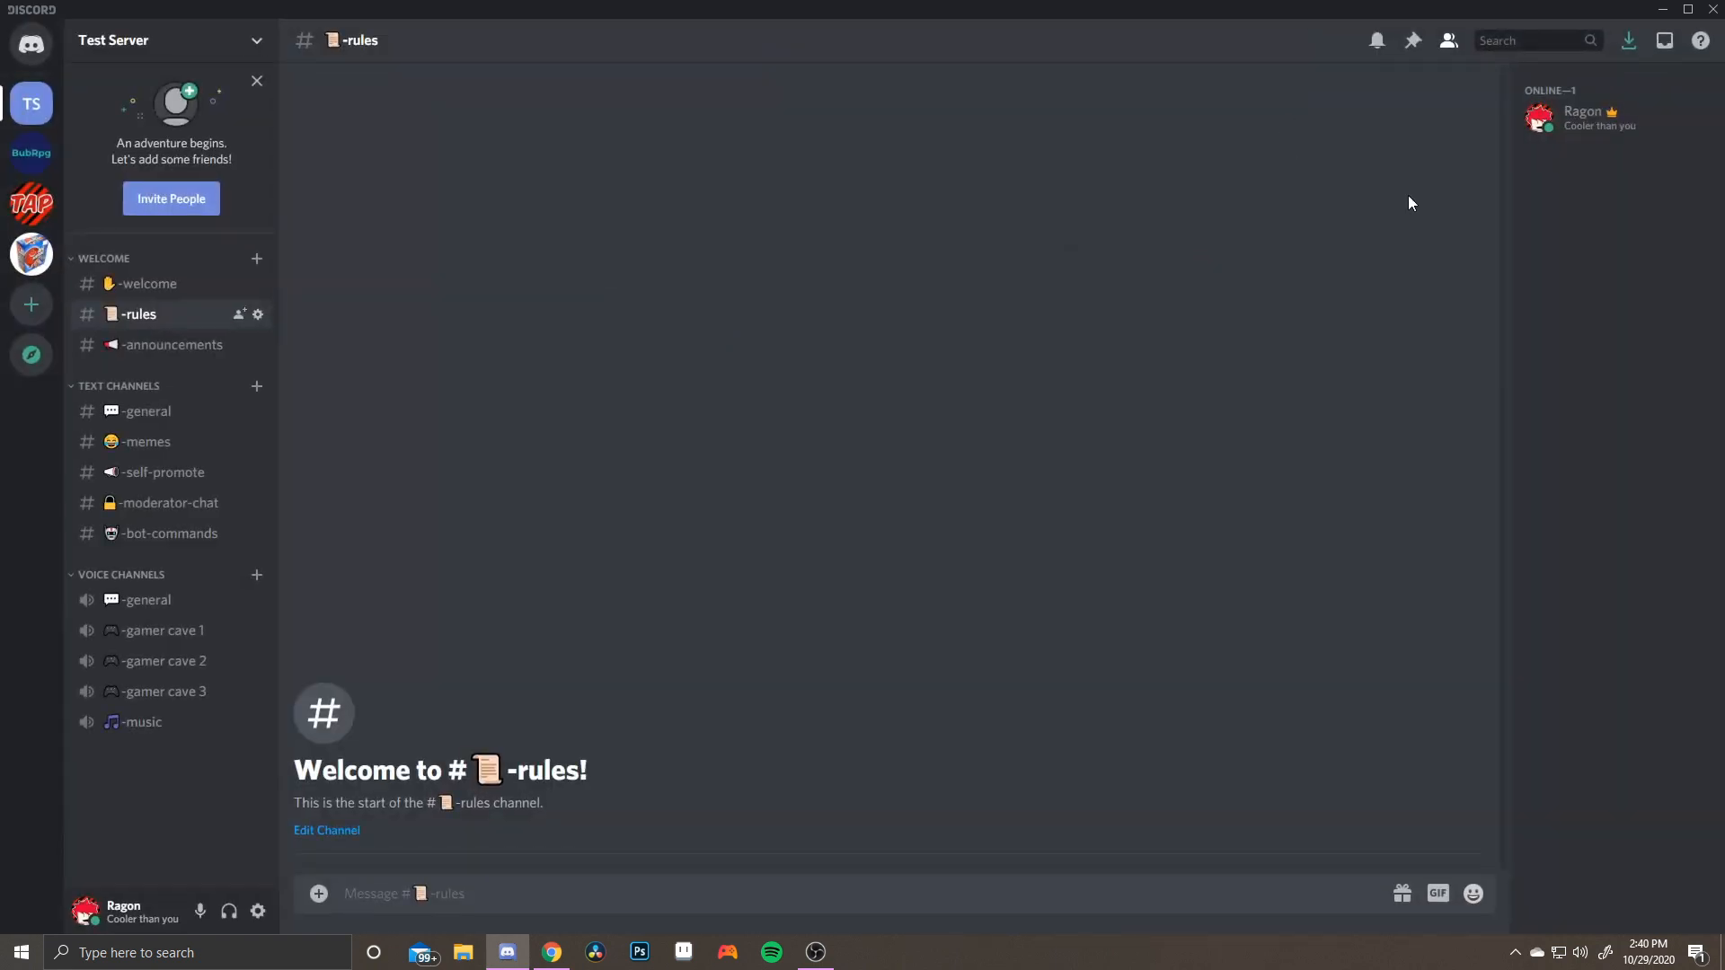
Assign the Moderator, Member, Cool and Owner roles to the server owner's account in the member list
right_click(1538, 133)
mouse_move(1621, 324)
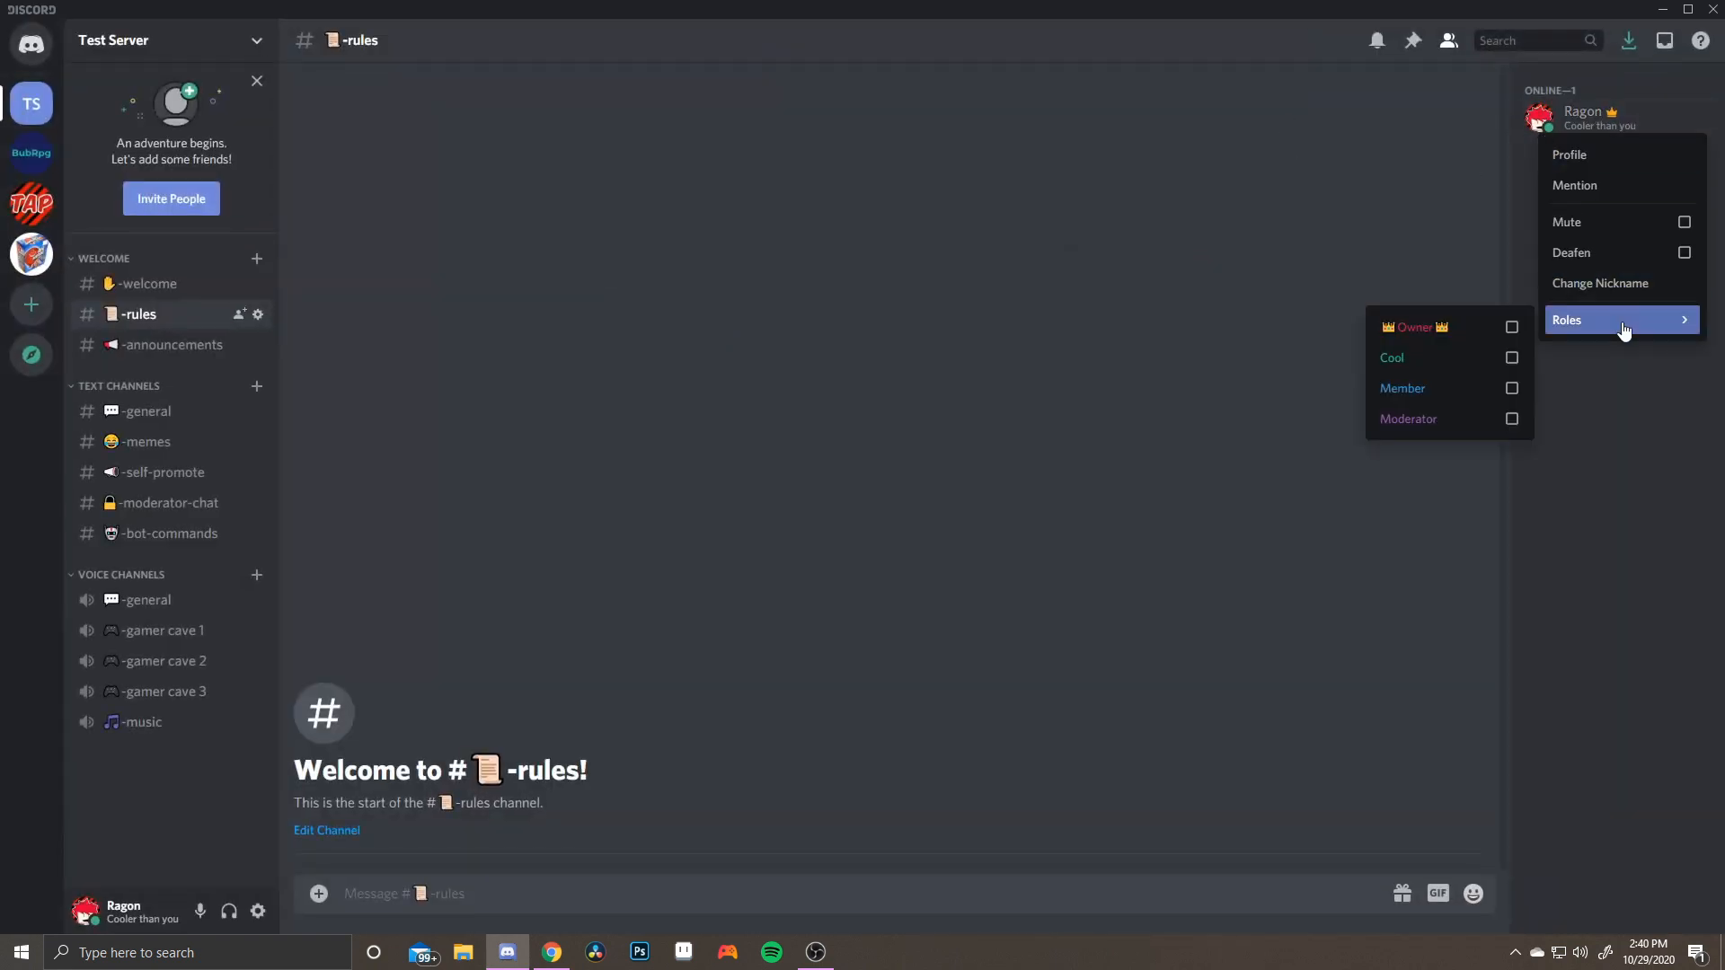
left_click(1510, 419)
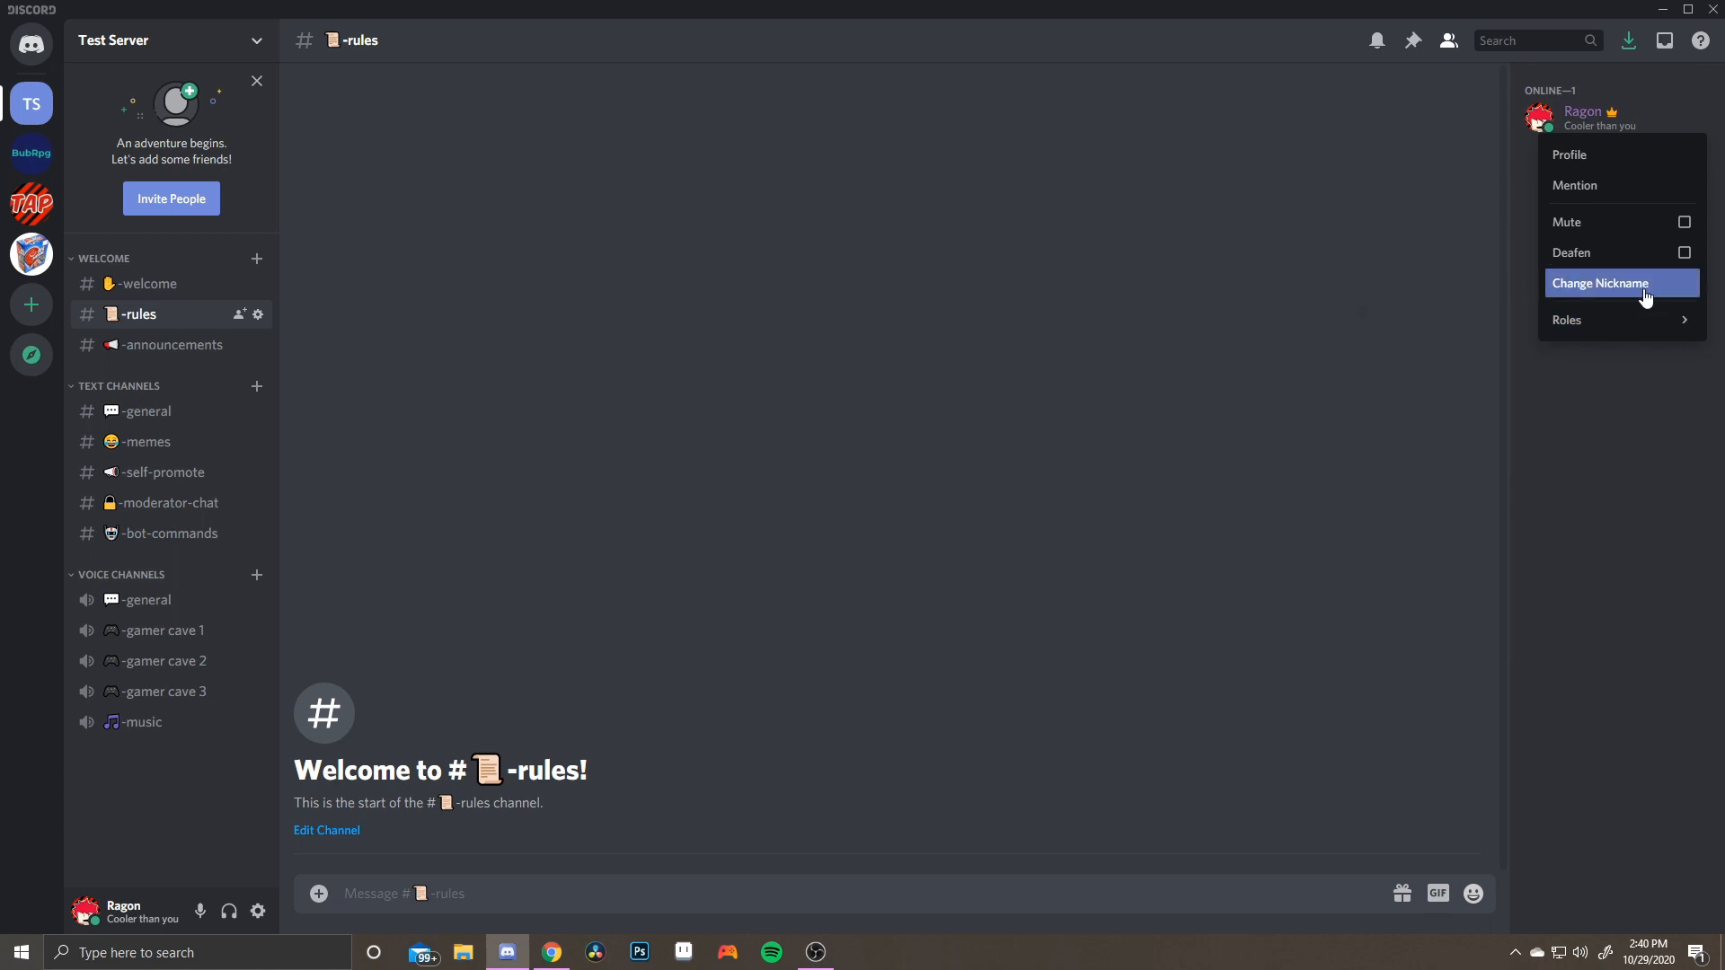
mouse_move(1567, 320)
left_click(1512, 388)
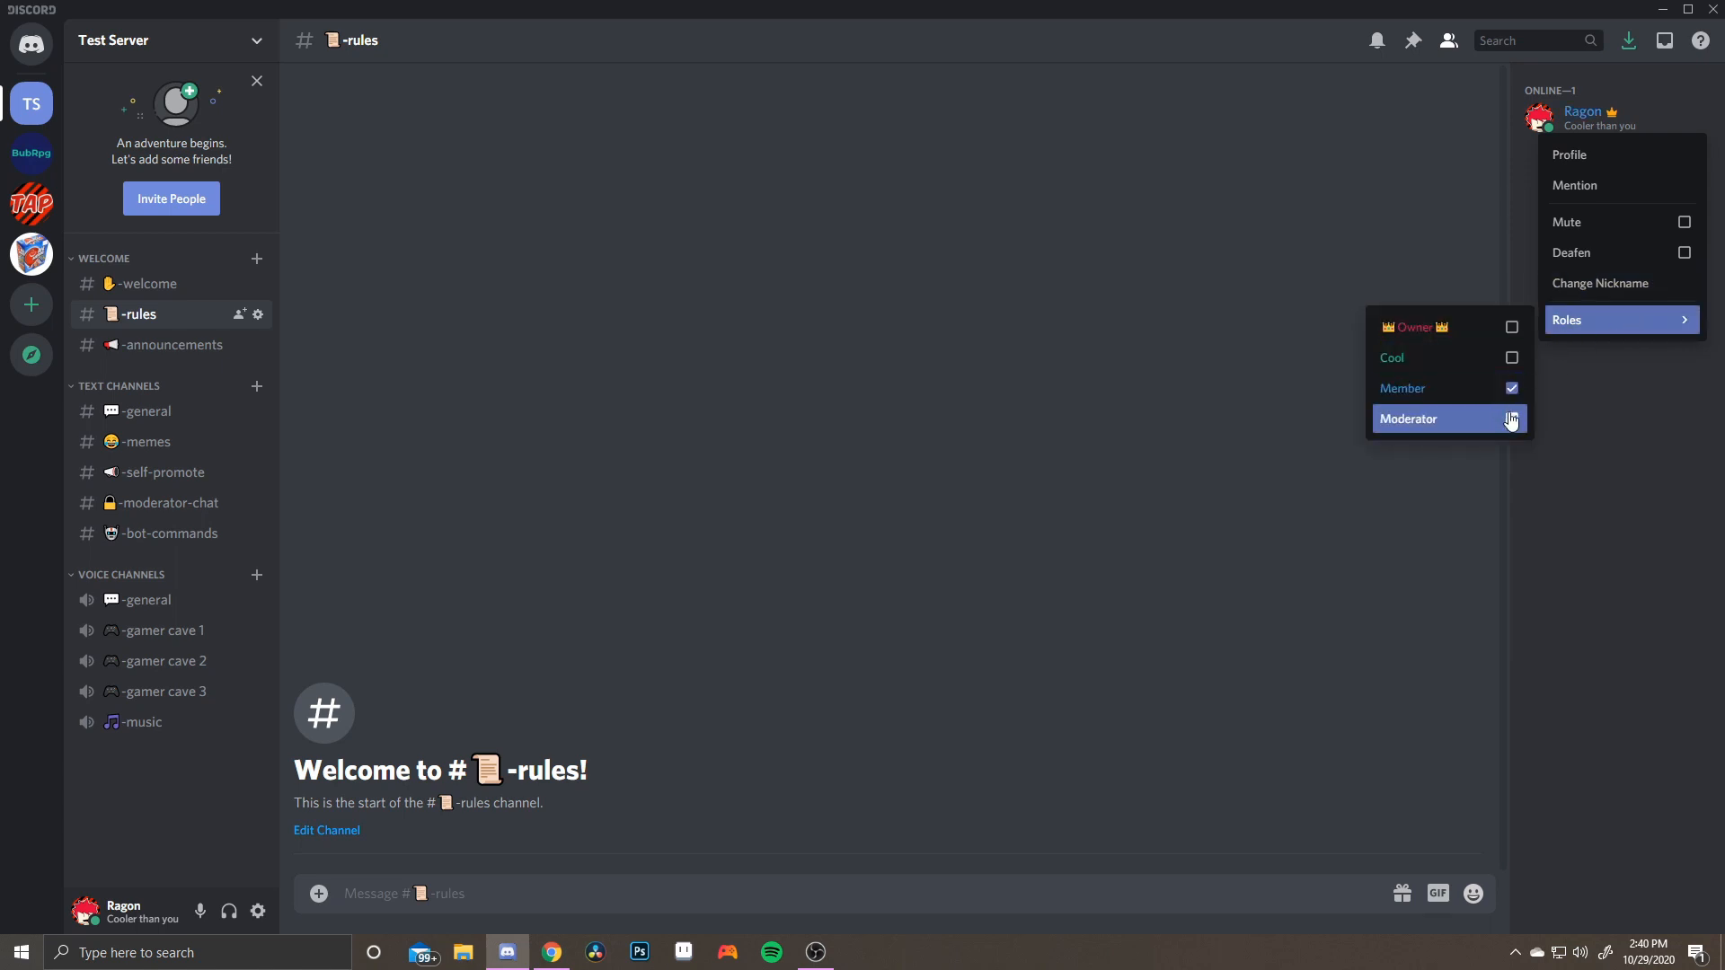
left_click(1511, 357)
left_click(1511, 327)
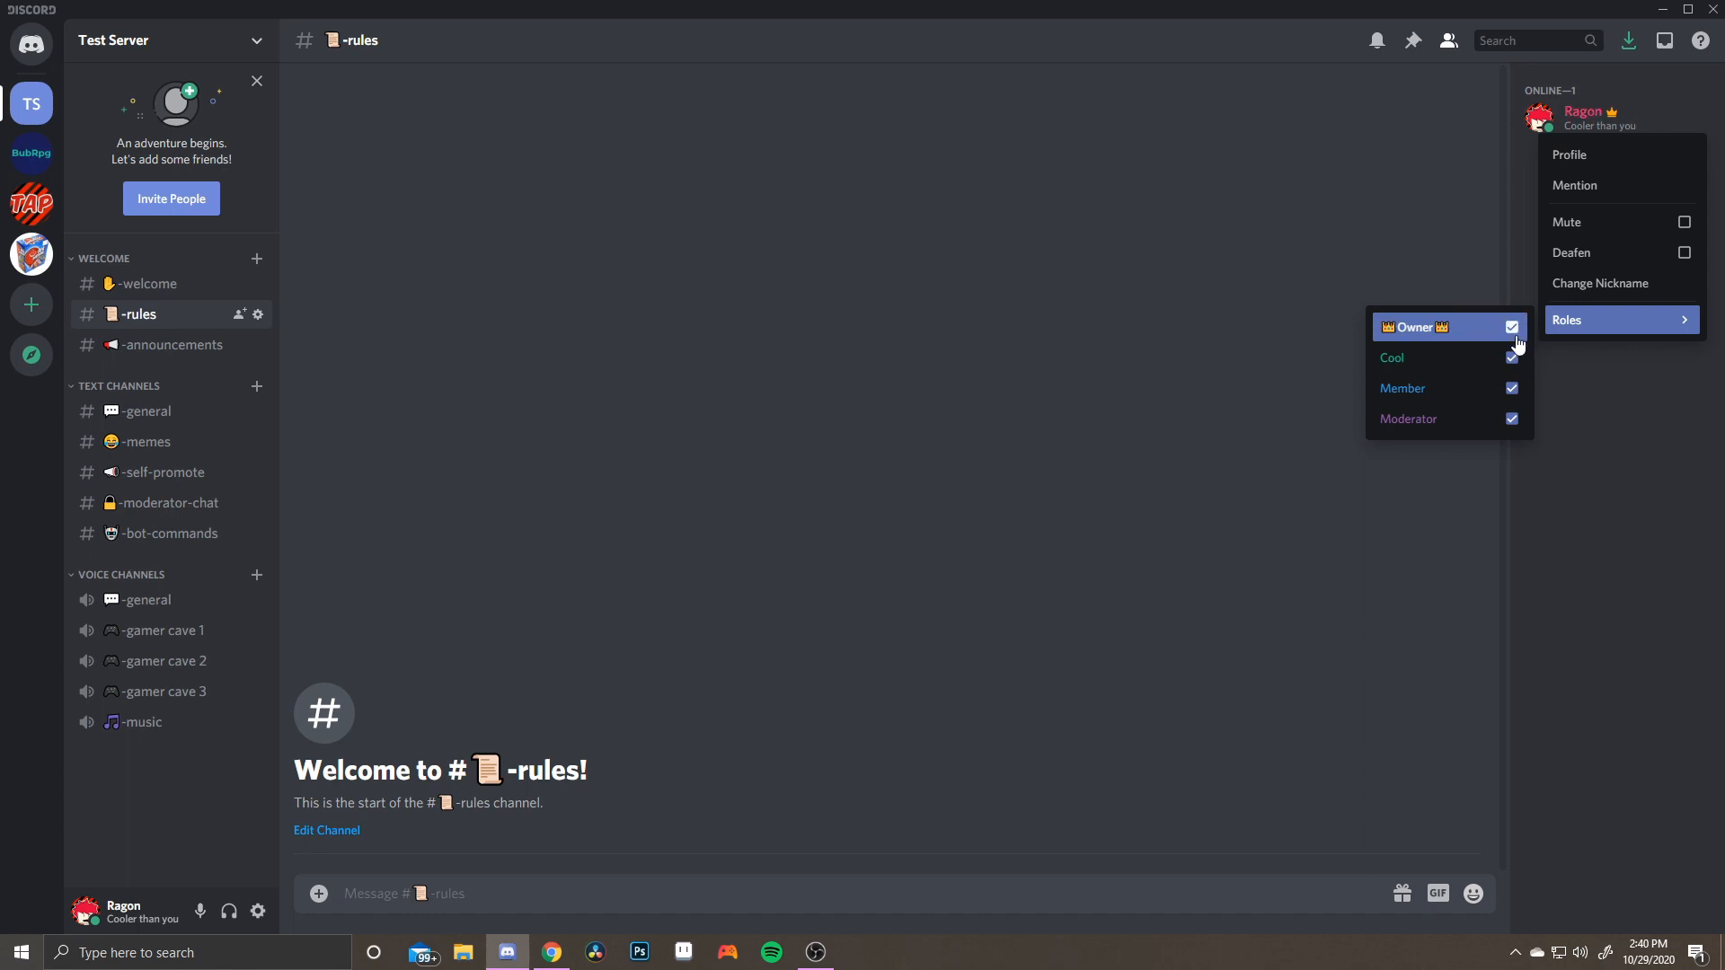
Remove the Member, Moderator and Cool roles from the server owner's account
left_click(1512, 388)
left_click(1511, 418)
left_click(1512, 358)
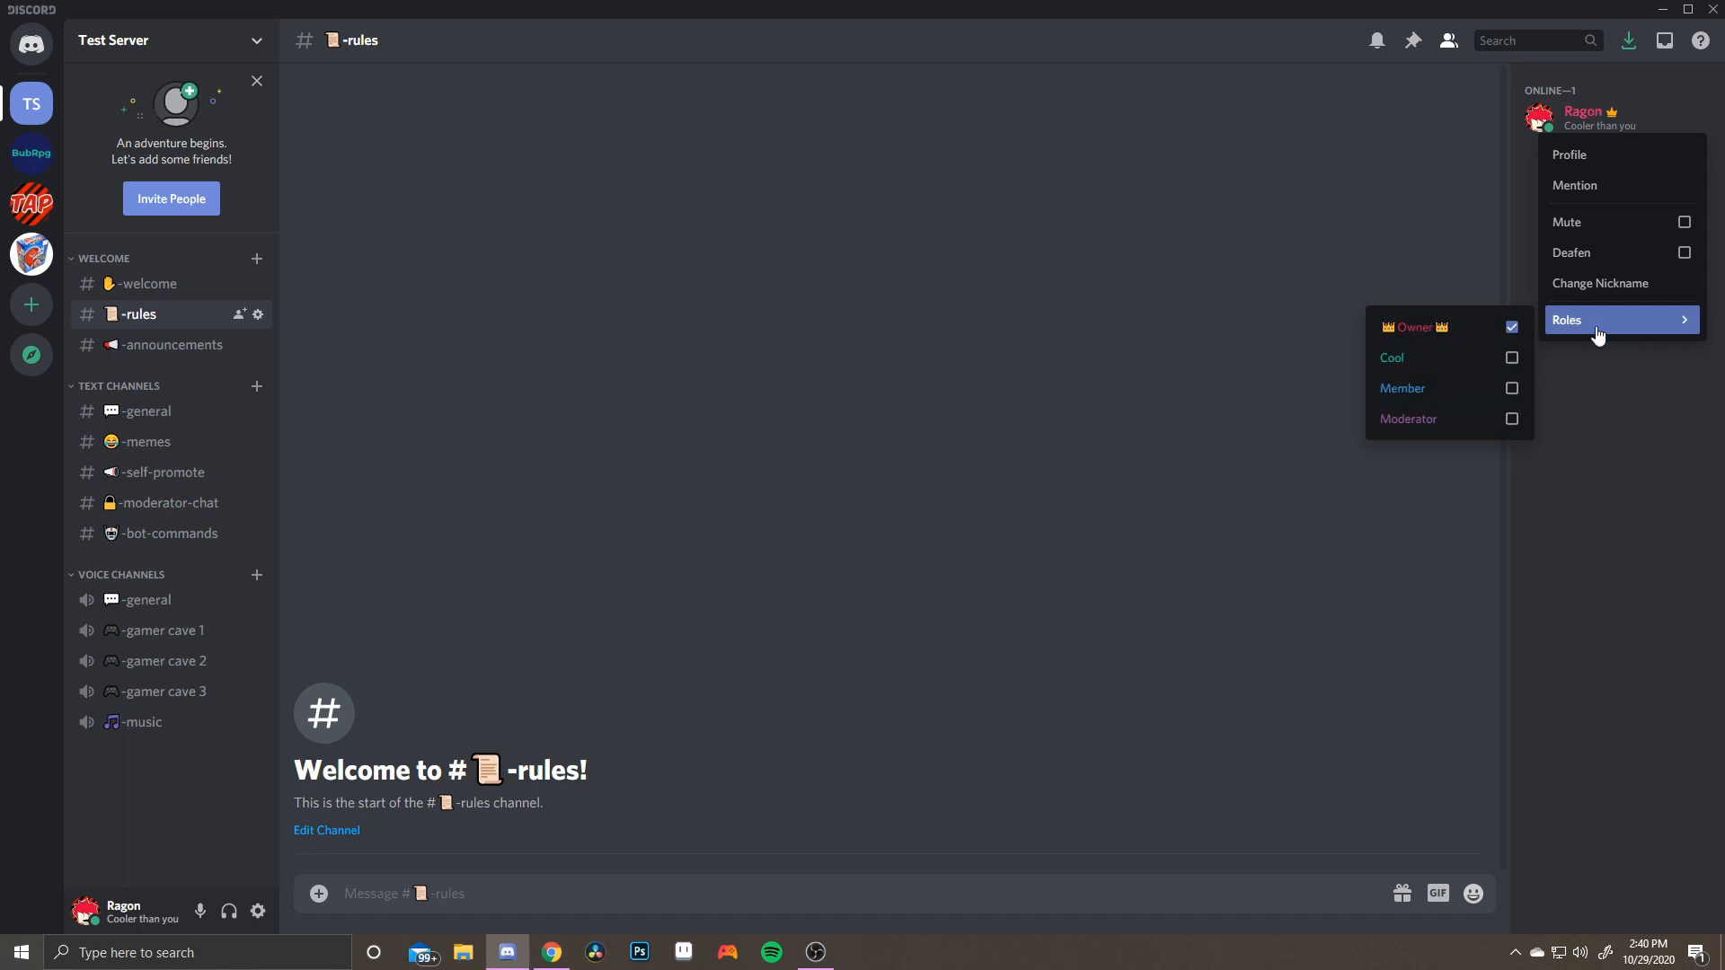
left_click(1139, 254)
In the server's role settings, enable displaying role members separately from online members for the Moderator, Member and Cool roles
left_click(255, 47)
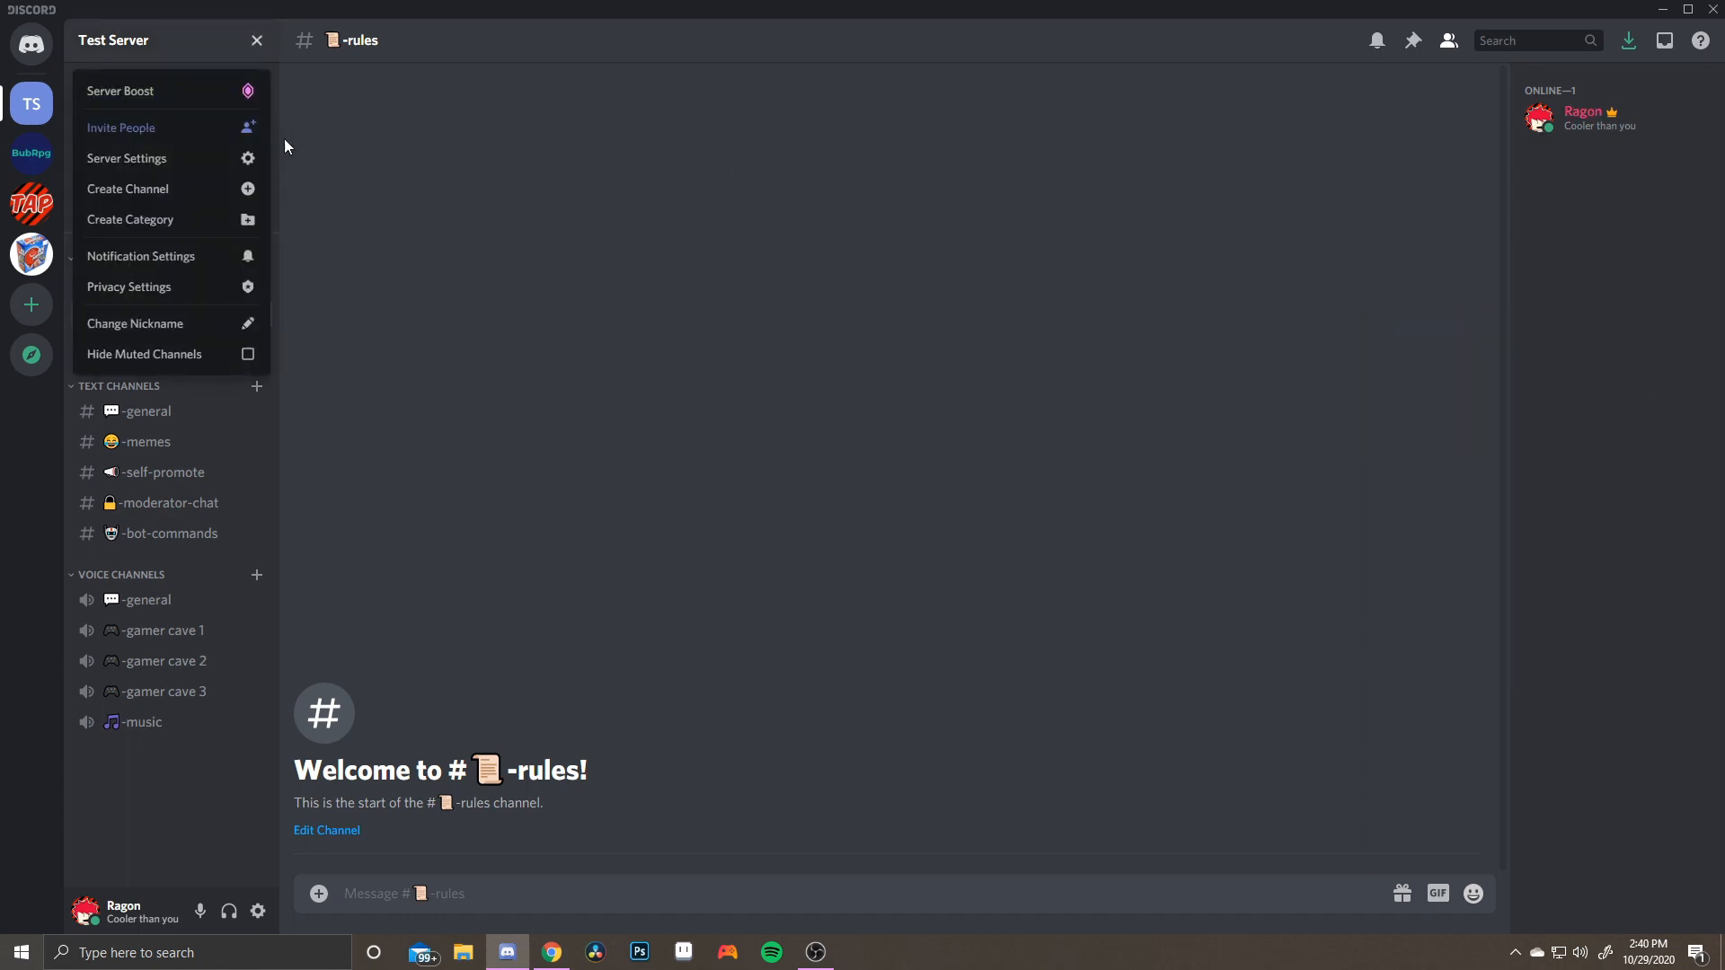
left_click(188, 169)
left_click(433, 136)
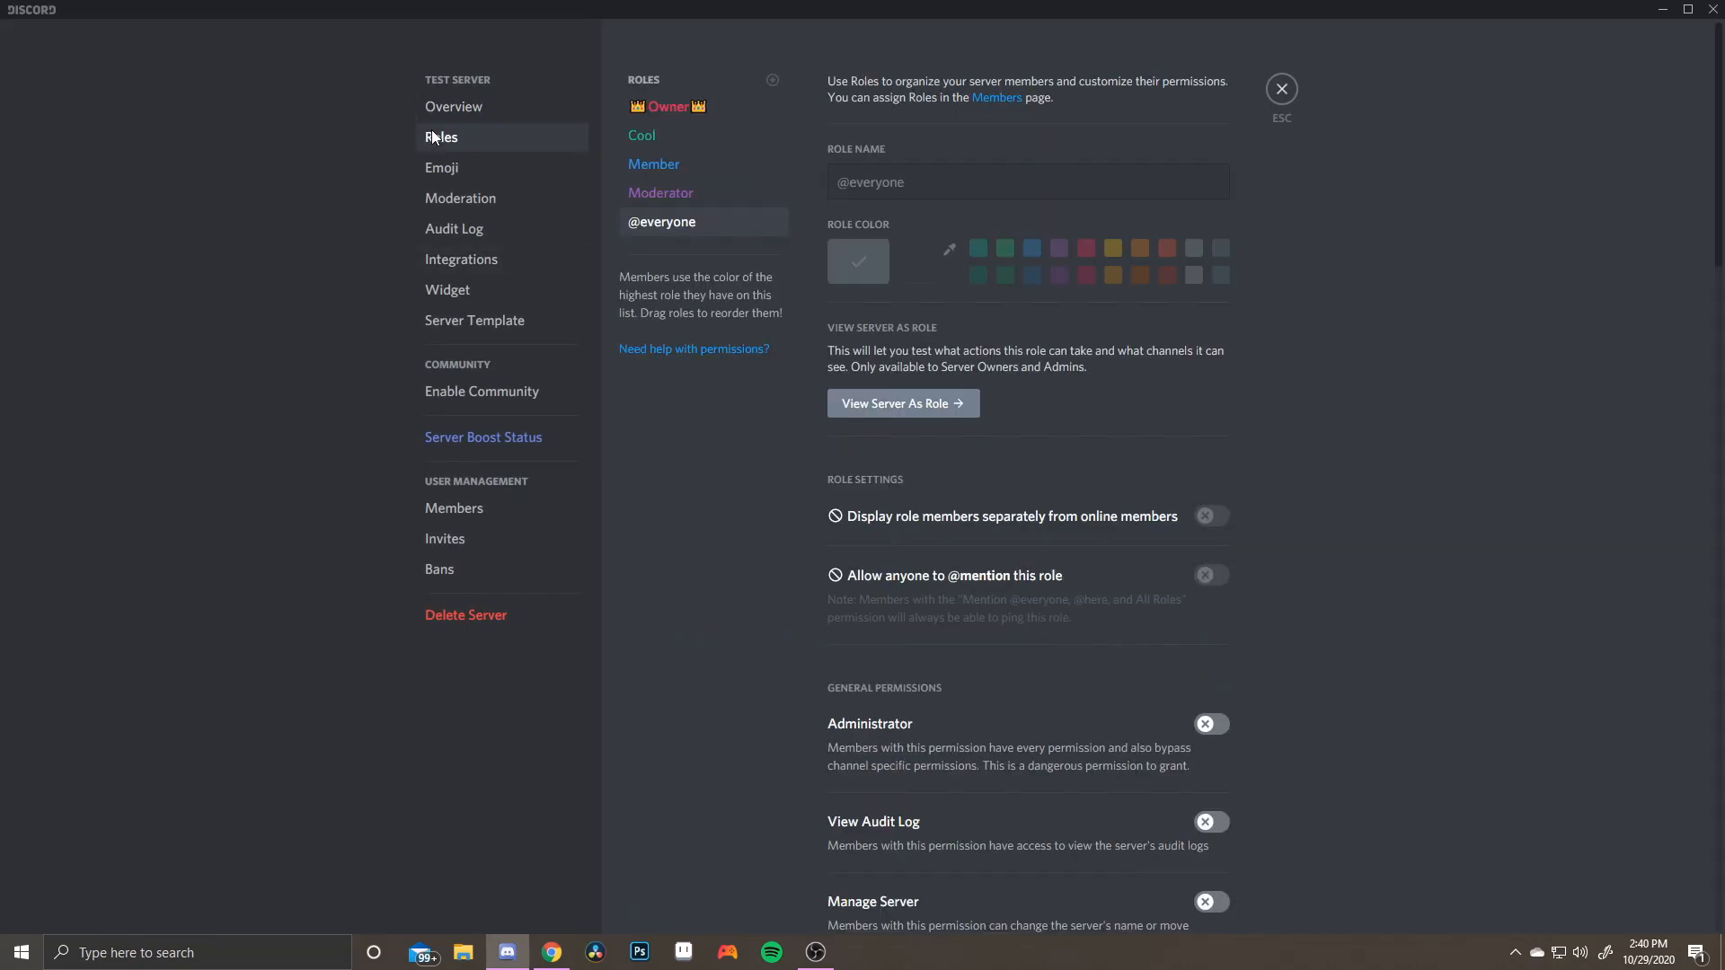
left_click(717, 196)
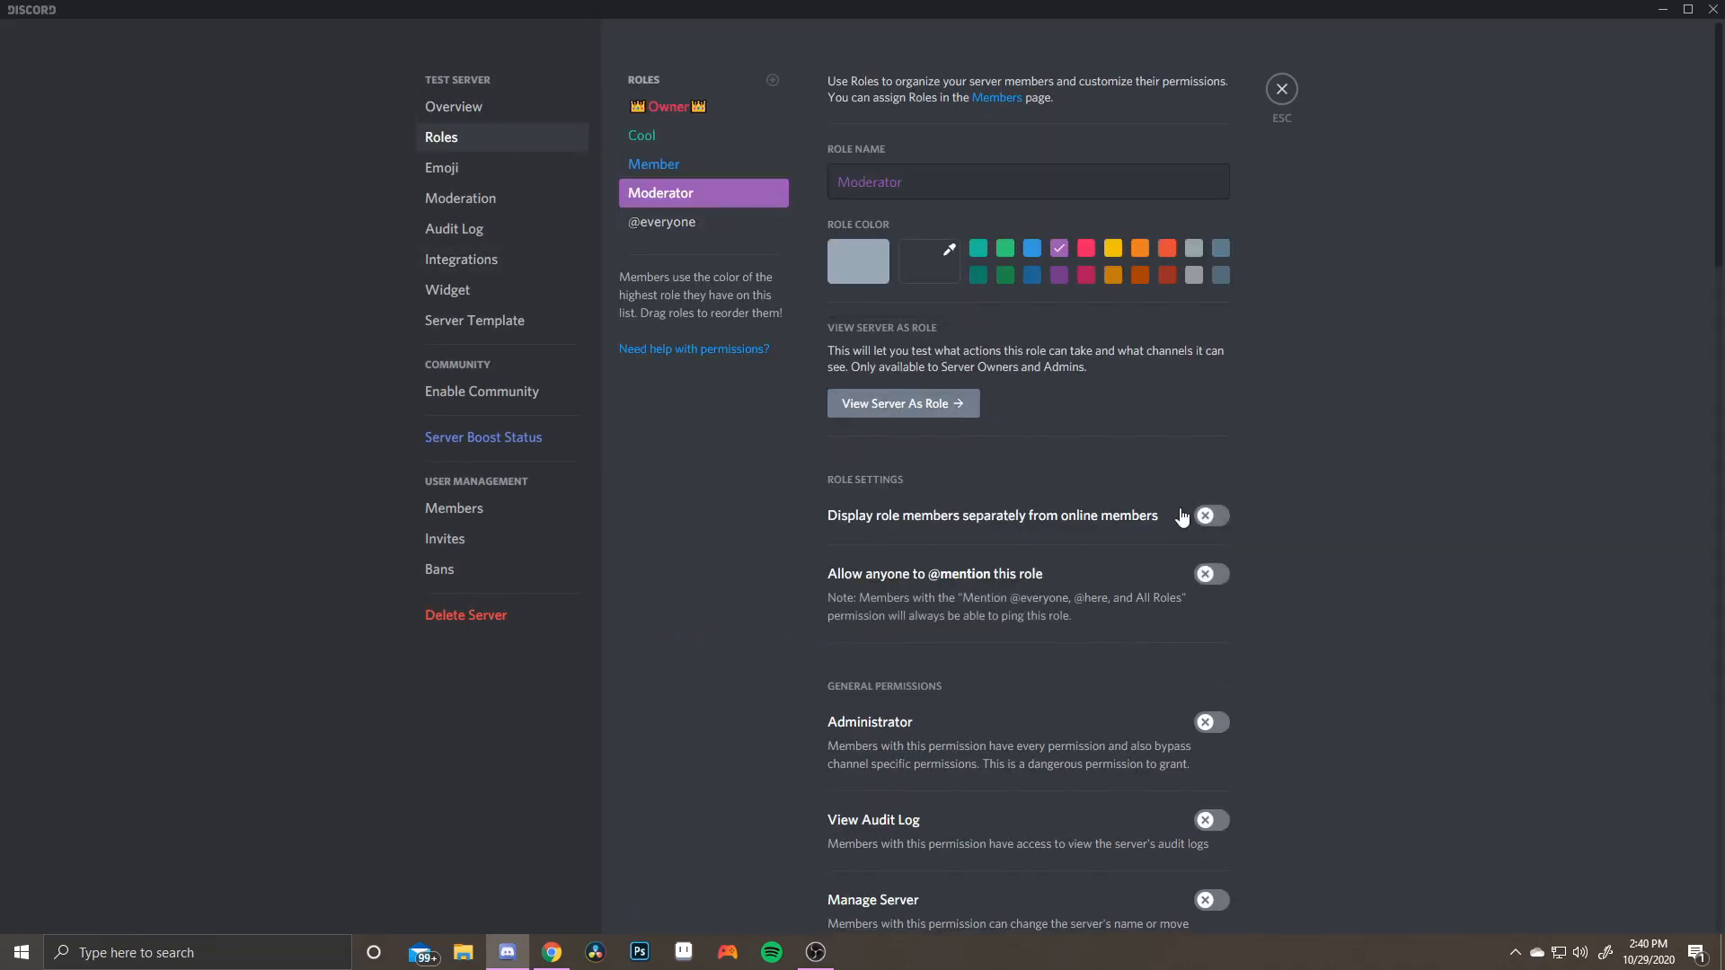
left_click(1209, 525)
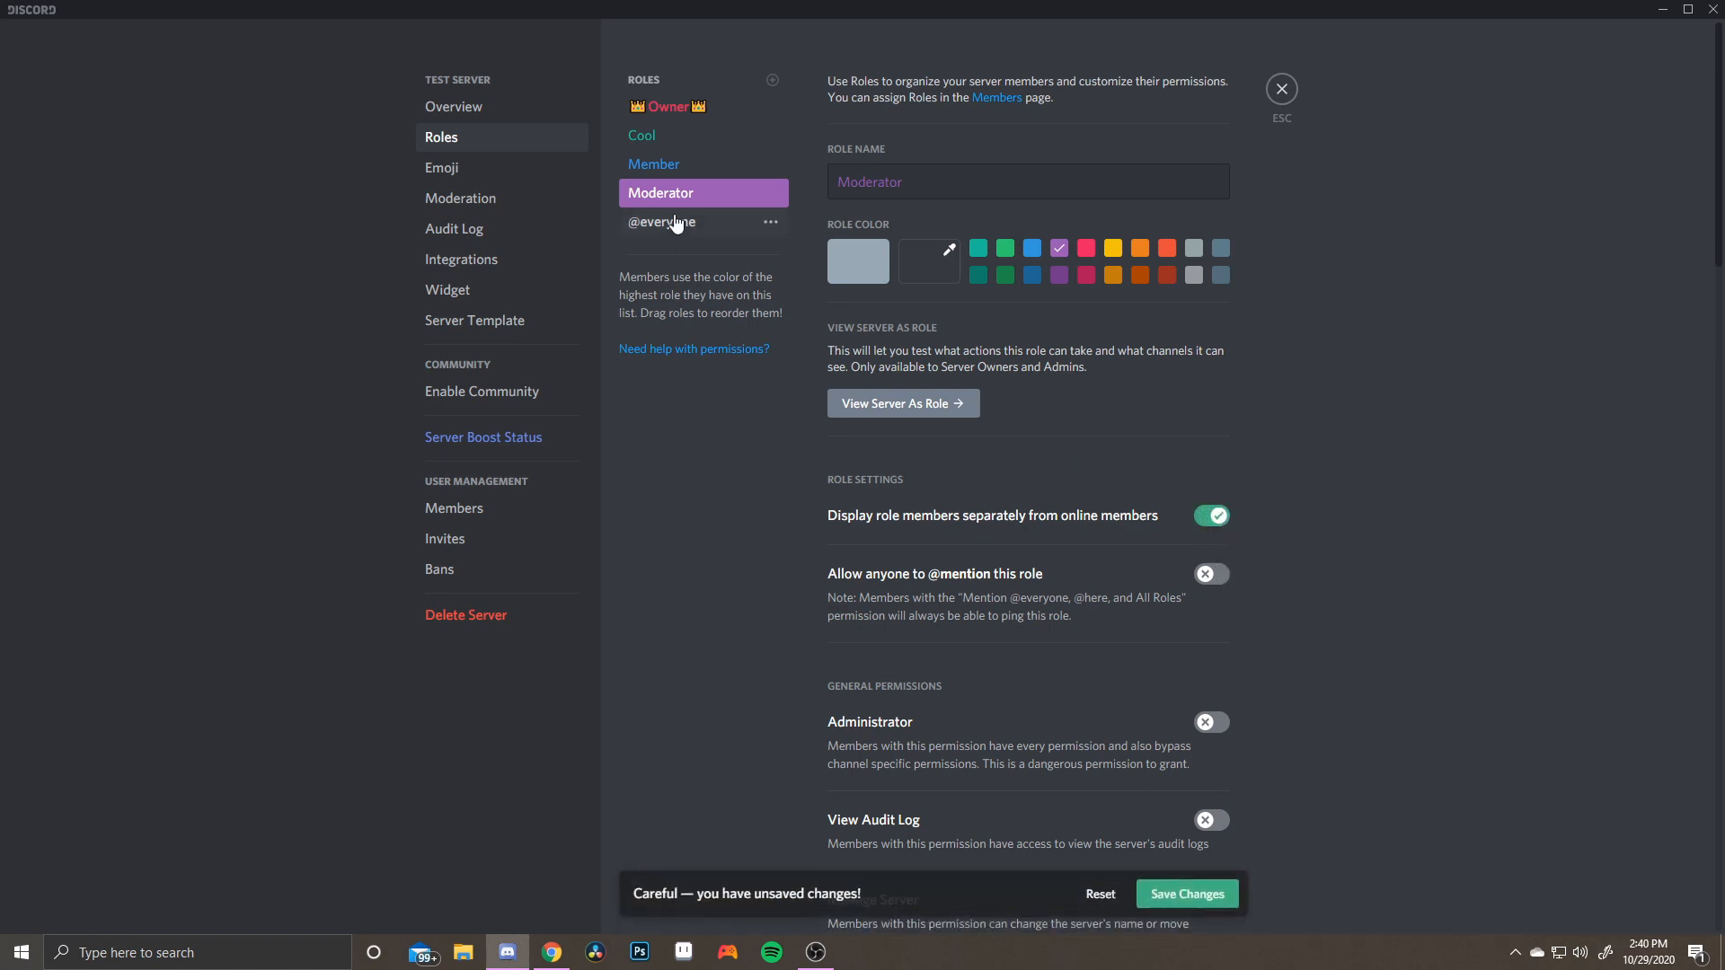
left_click(720, 168)
left_click(1208, 517)
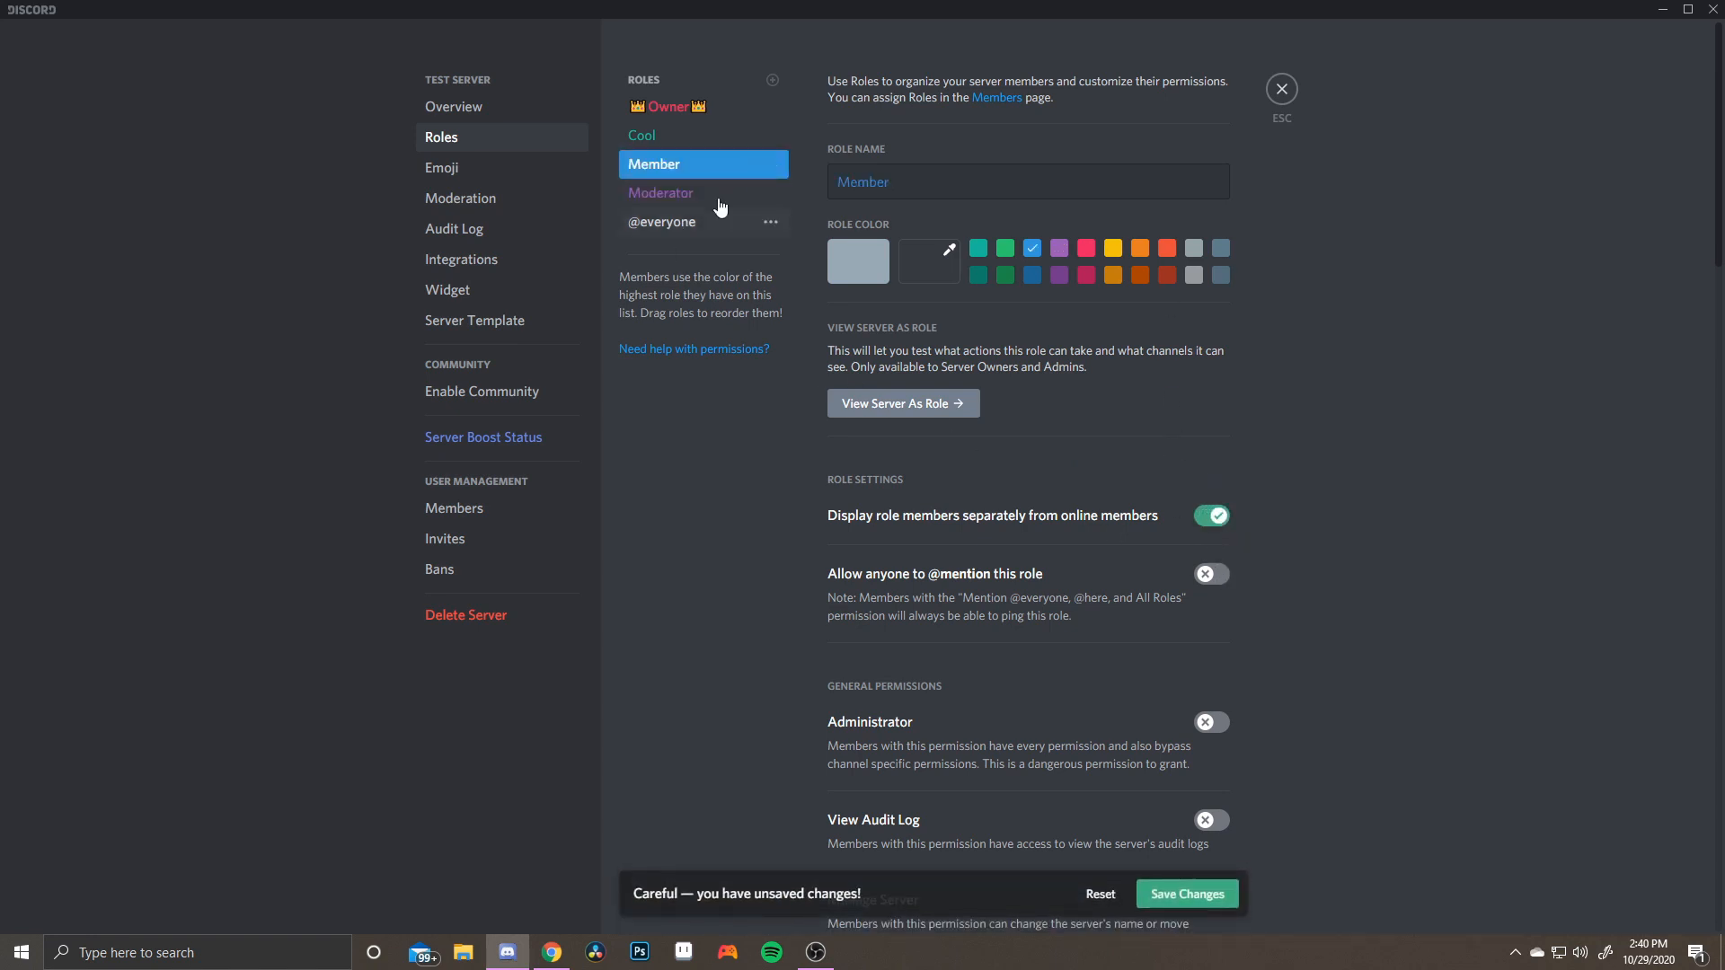
left_click(714, 142)
left_click(1211, 515)
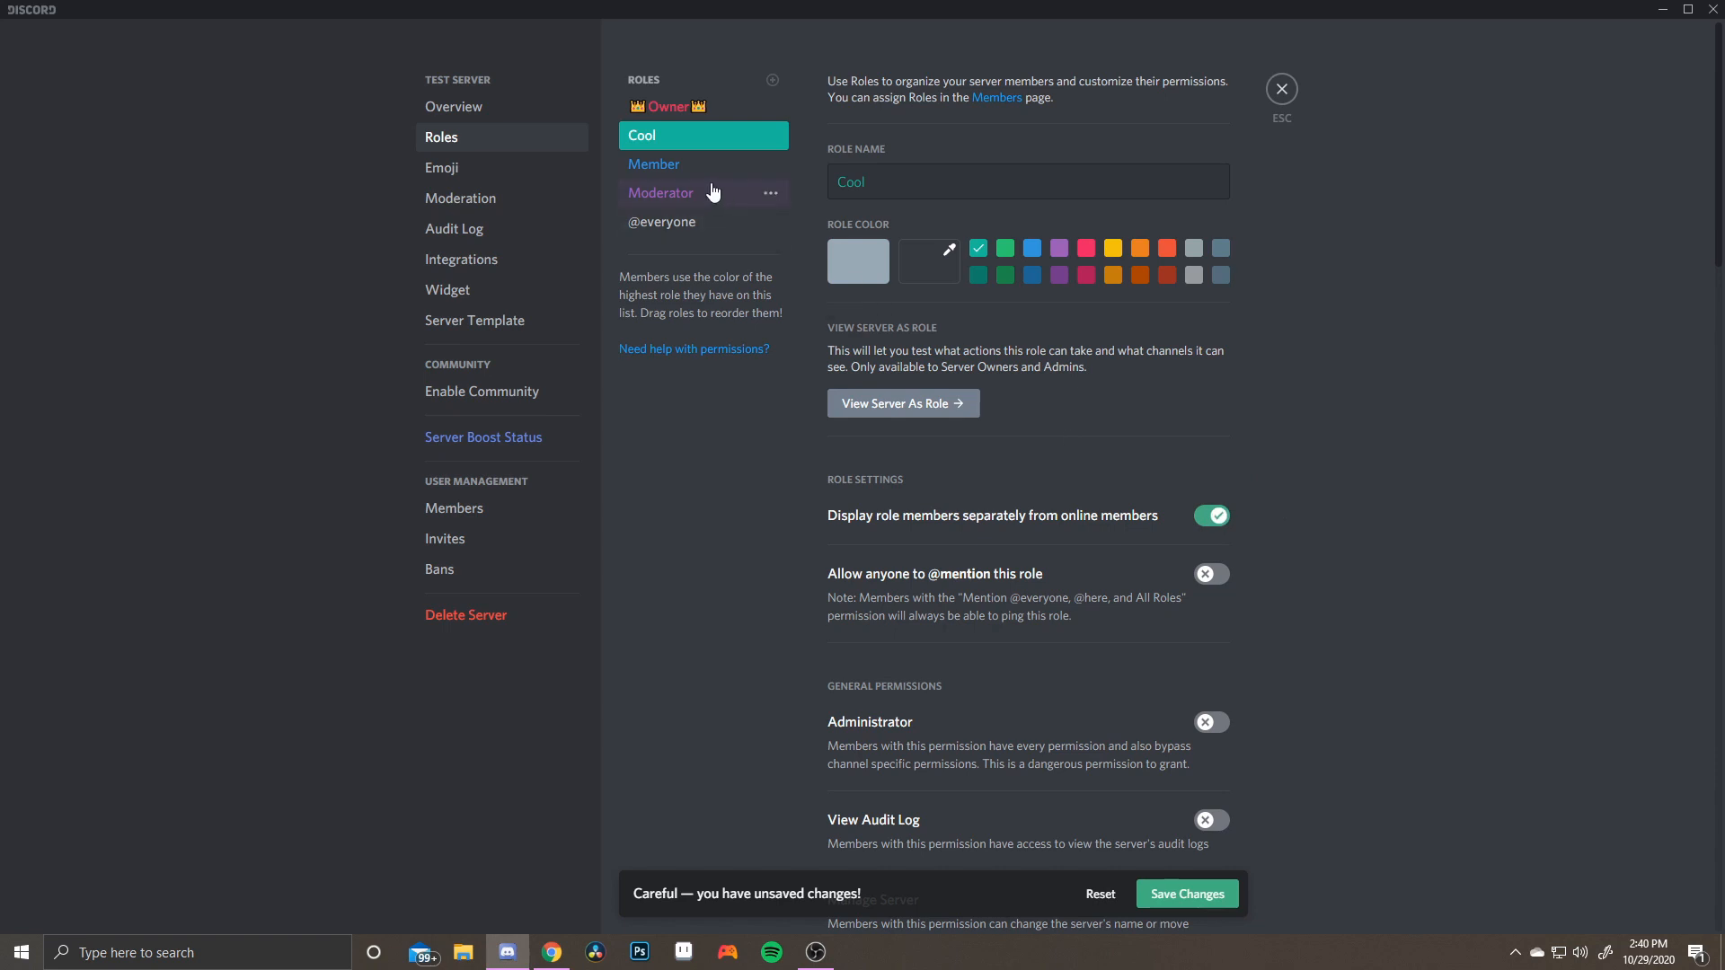
Grant the Moderator role the Administrator, View Audit Log, Manage Server, Manage Roles and Manage Channels permissions
left_click(676, 194)
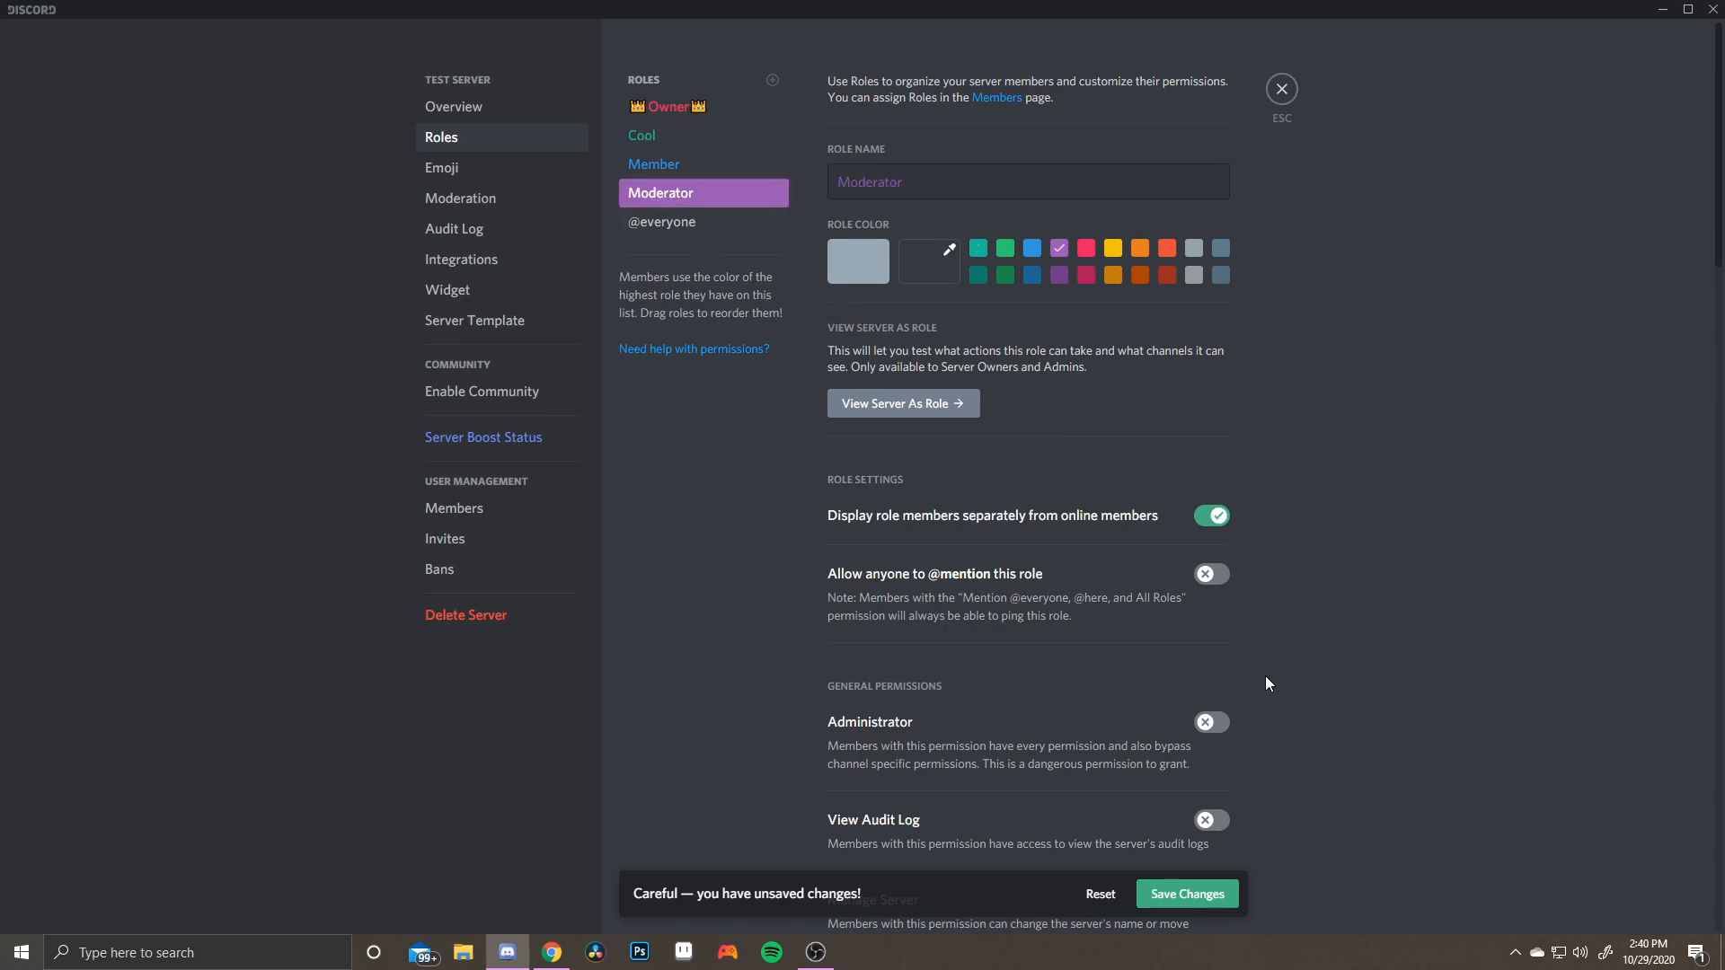
scroll(1265, 683, "down", 1)
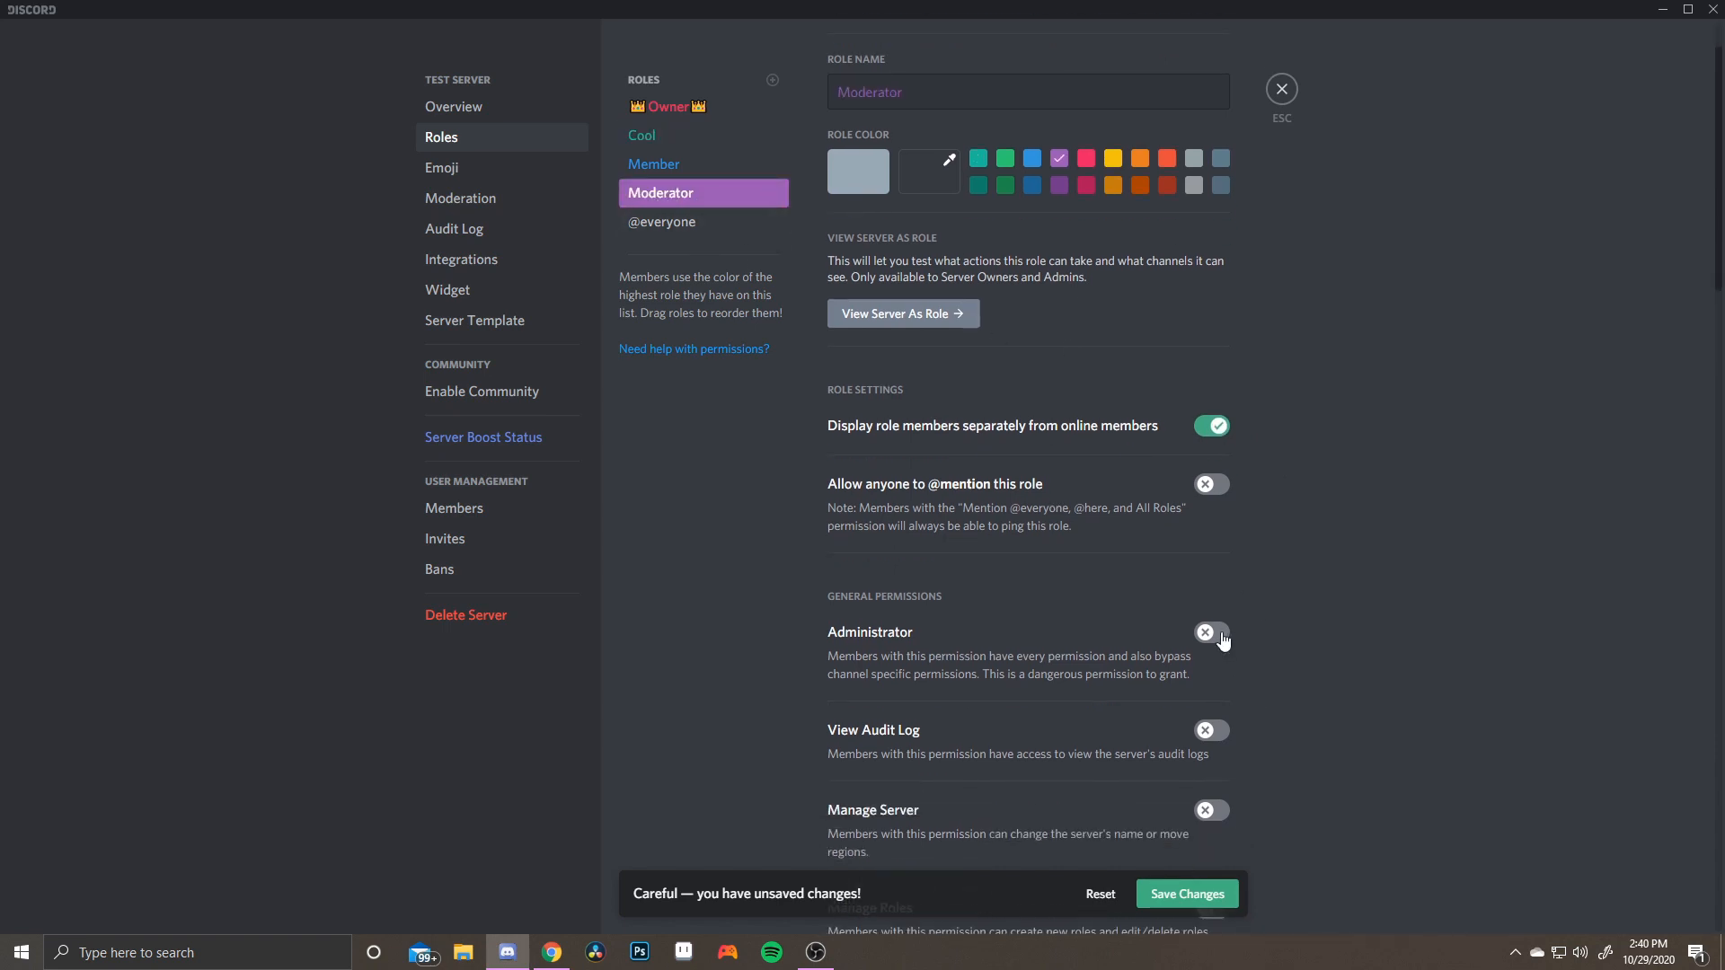
left_click(1221, 636)
left_click(1212, 731)
scroll(1209, 735, "down", 1)
scroll(1209, 734, "down", 1)
left_click(1210, 718)
scroll(1208, 715, "down", 2)
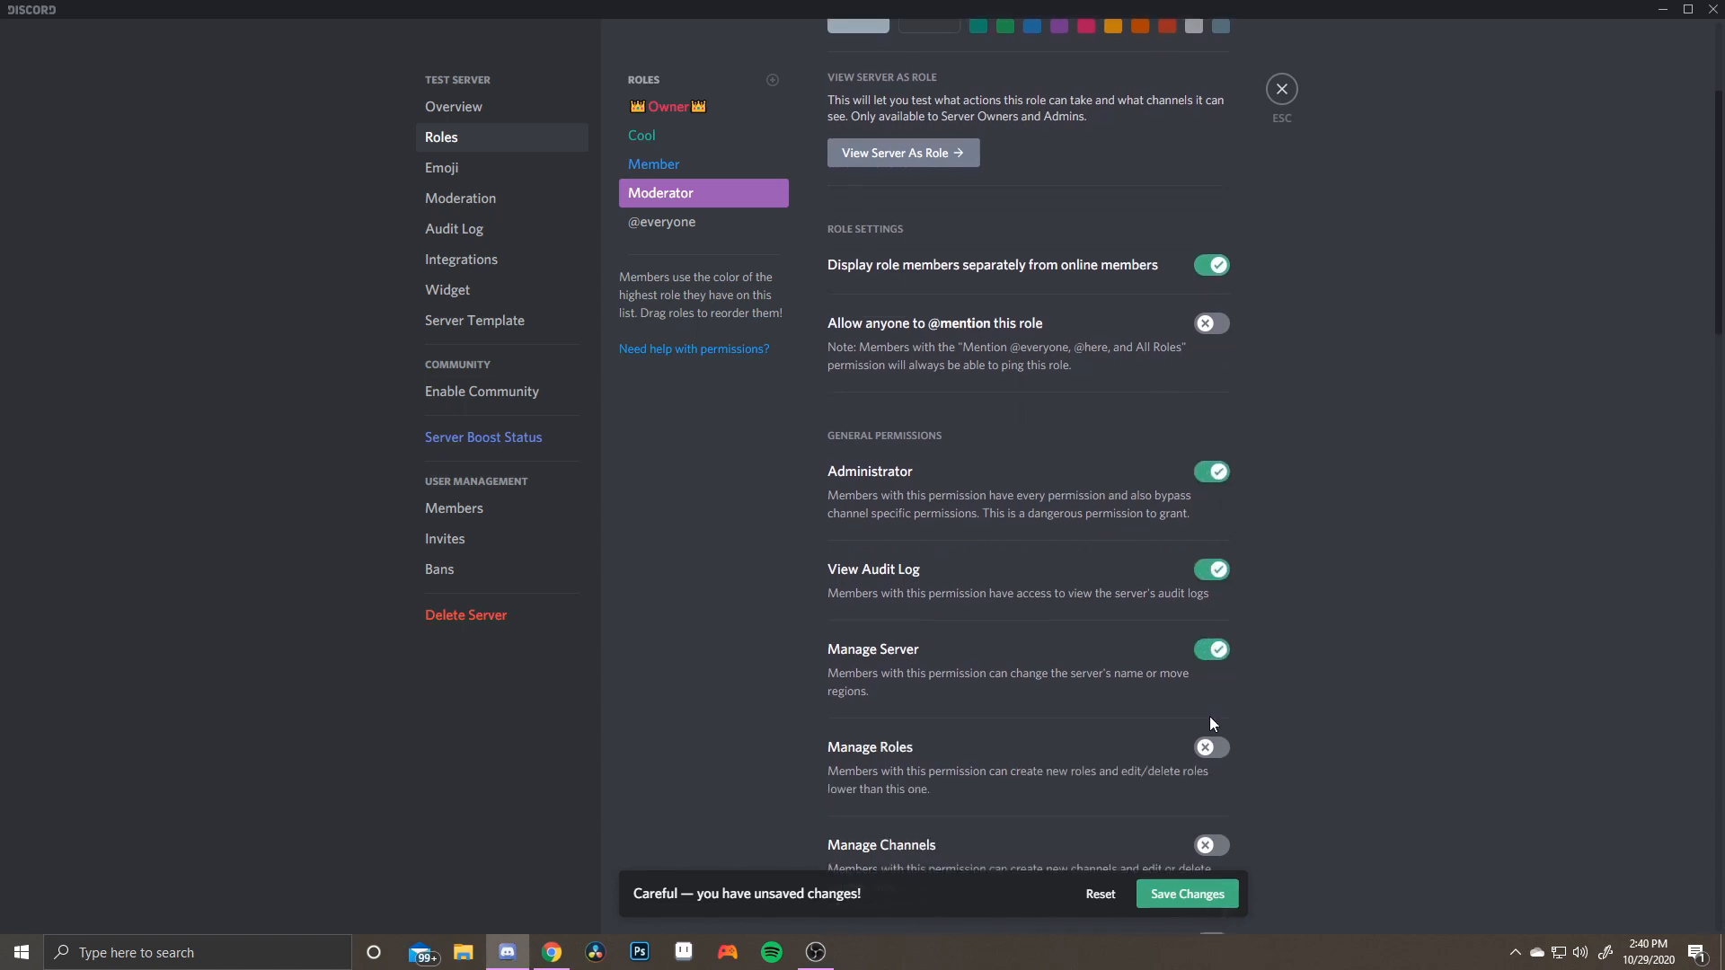
left_click(1211, 639)
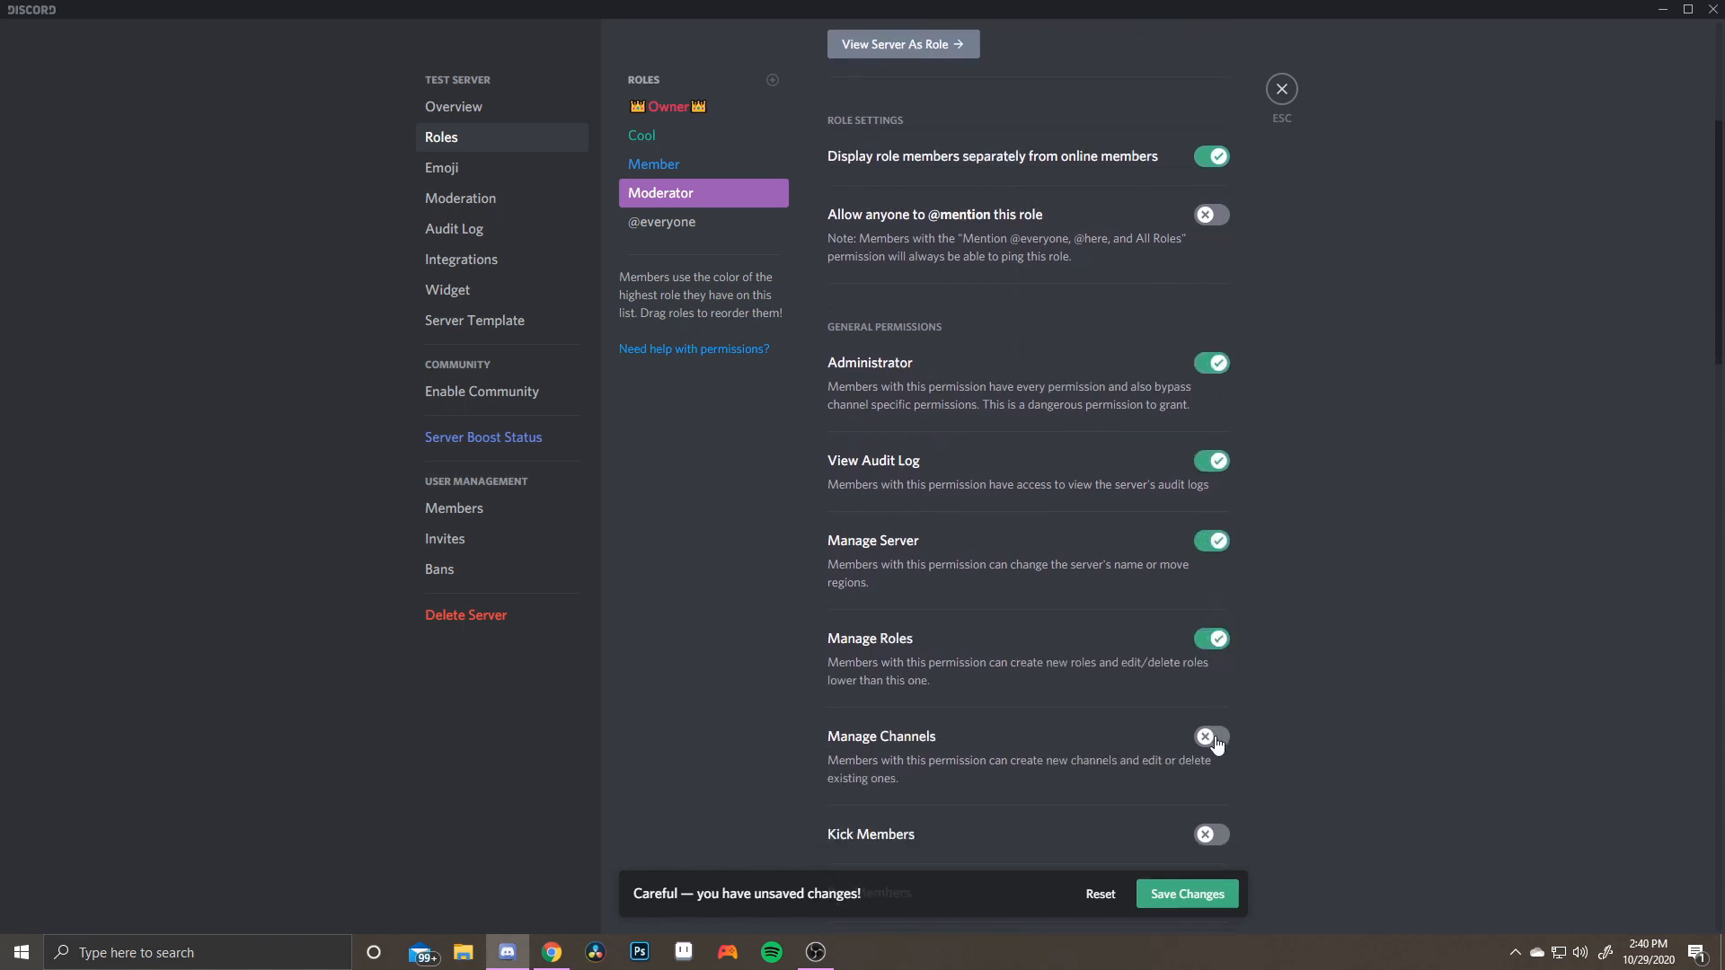
left_click(1210, 731)
Grant the Moderator role Kick Members, Ban Members, Manage Emojis, Manage Nicknames, Manage Webhooks, Mute Members and Deafen Members, and save the role changes
scroll(1219, 660, "down", 2)
left_click(1219, 660)
left_click(1211, 711)
scroll(1211, 708, "down", 5)
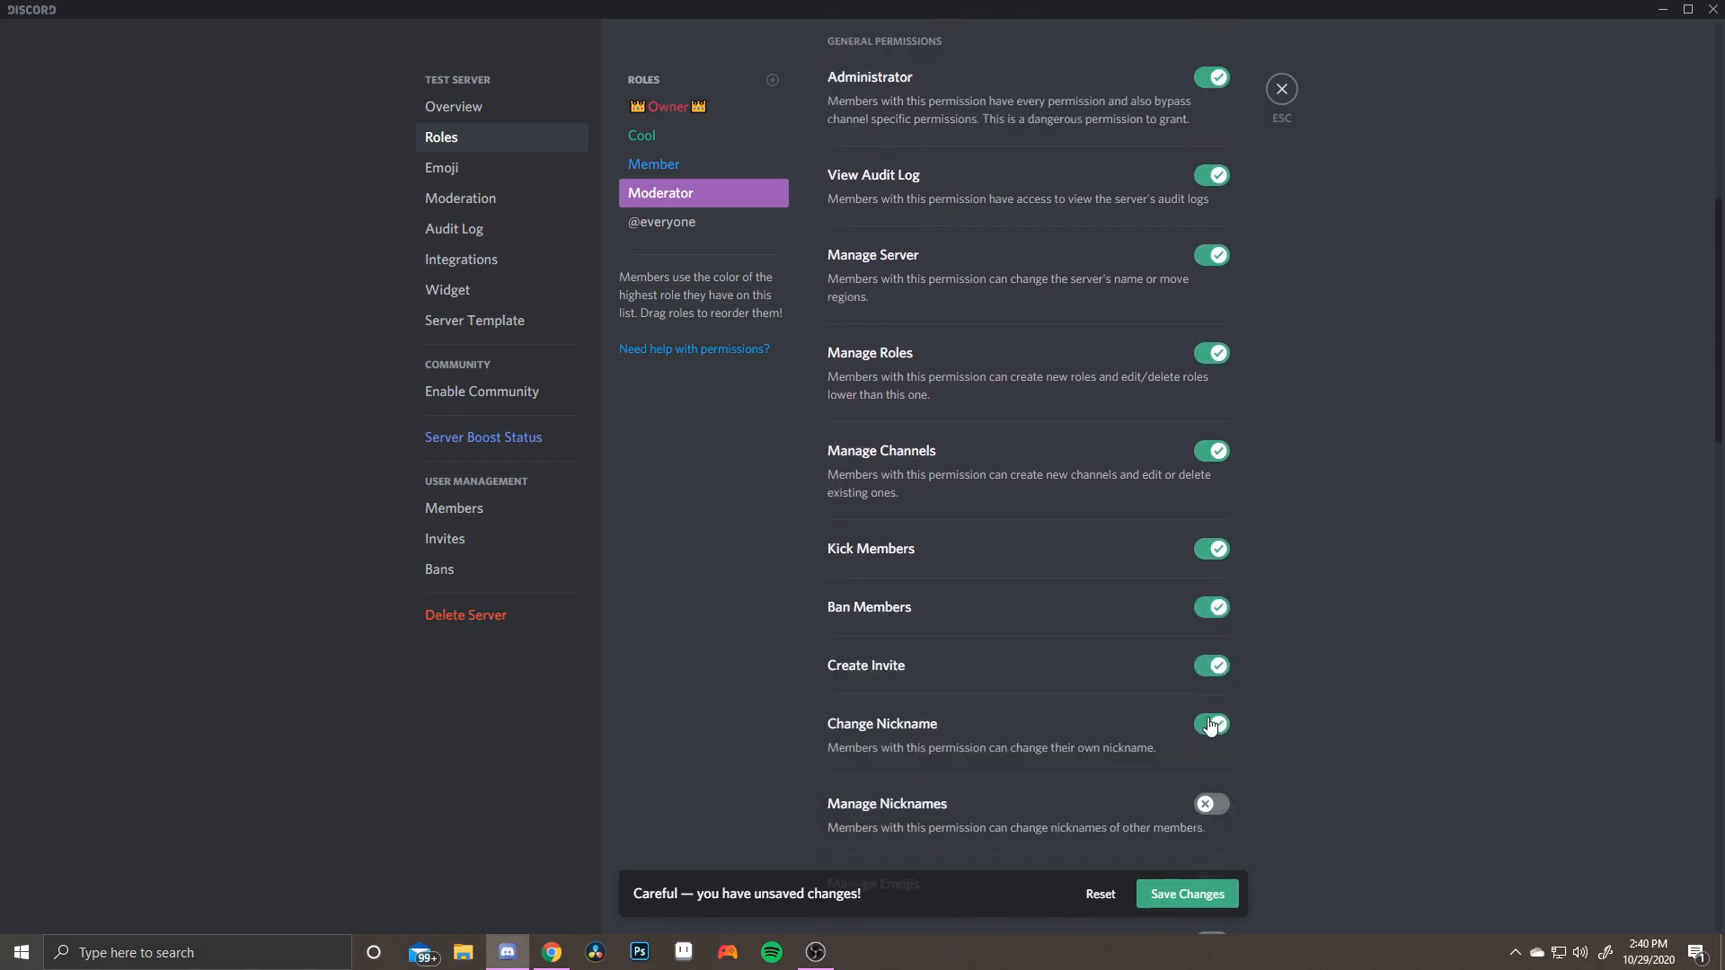
left_click(1210, 540)
left_click(1210, 461)
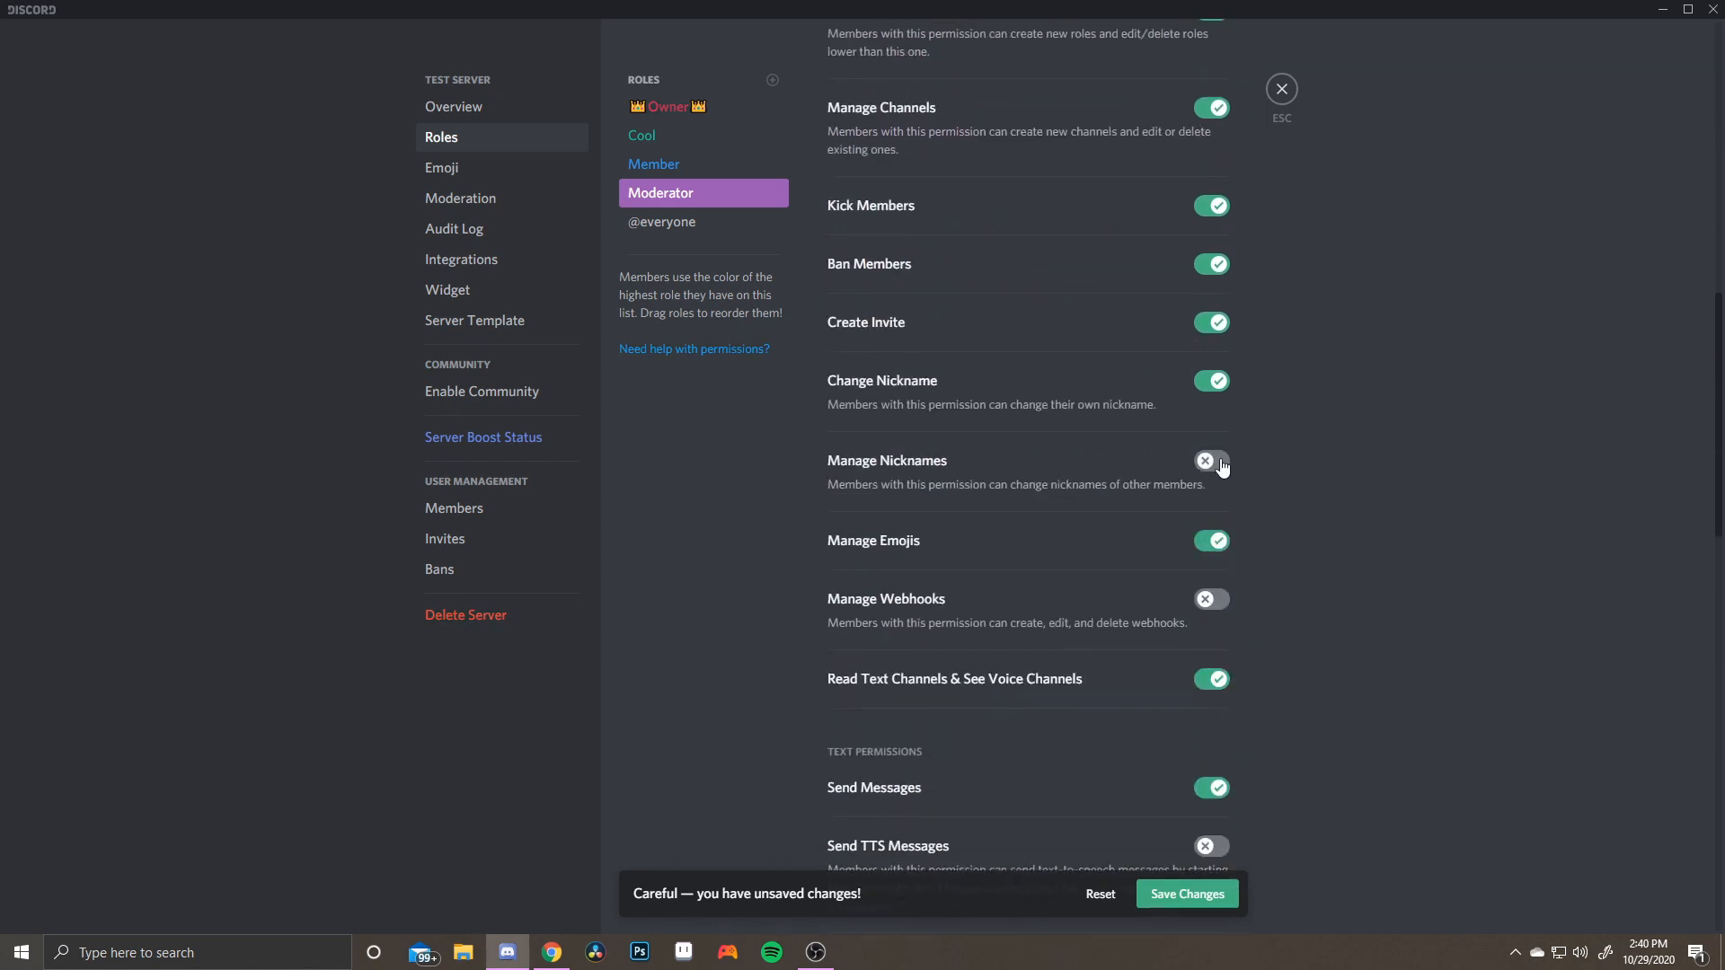
left_click(1210, 599)
scroll(1180, 835, "down", 15)
scroll(1076, 670, "up", 20)
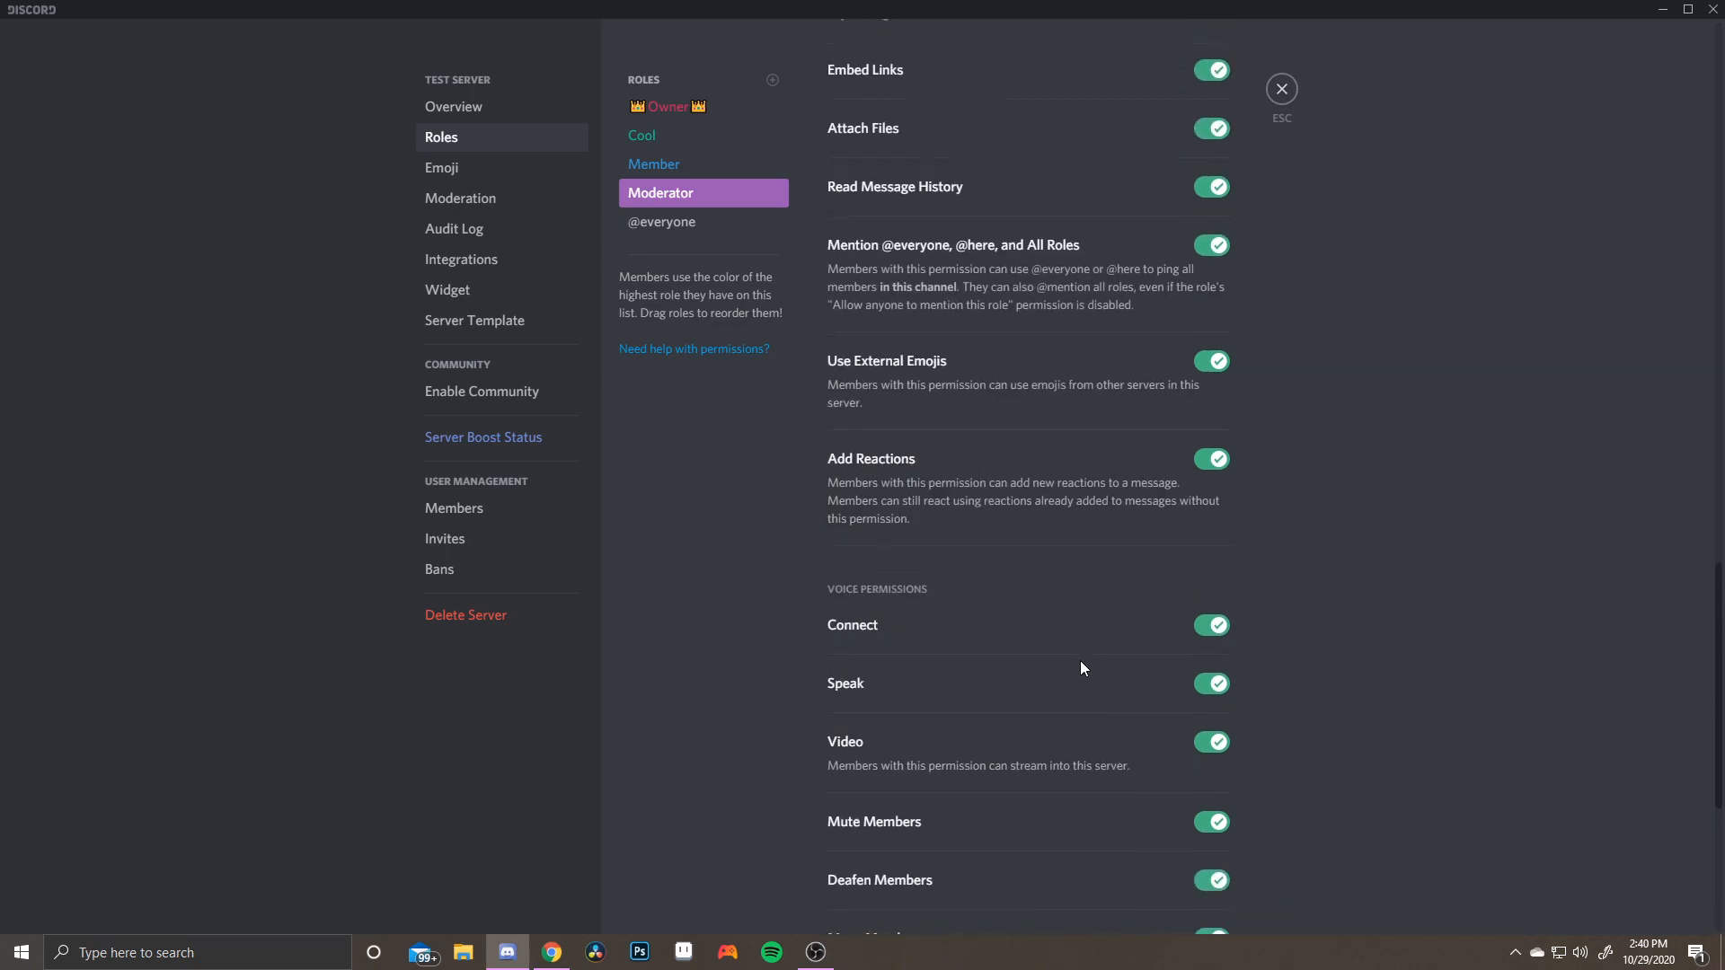
scroll(1123, 571, "up", 7)
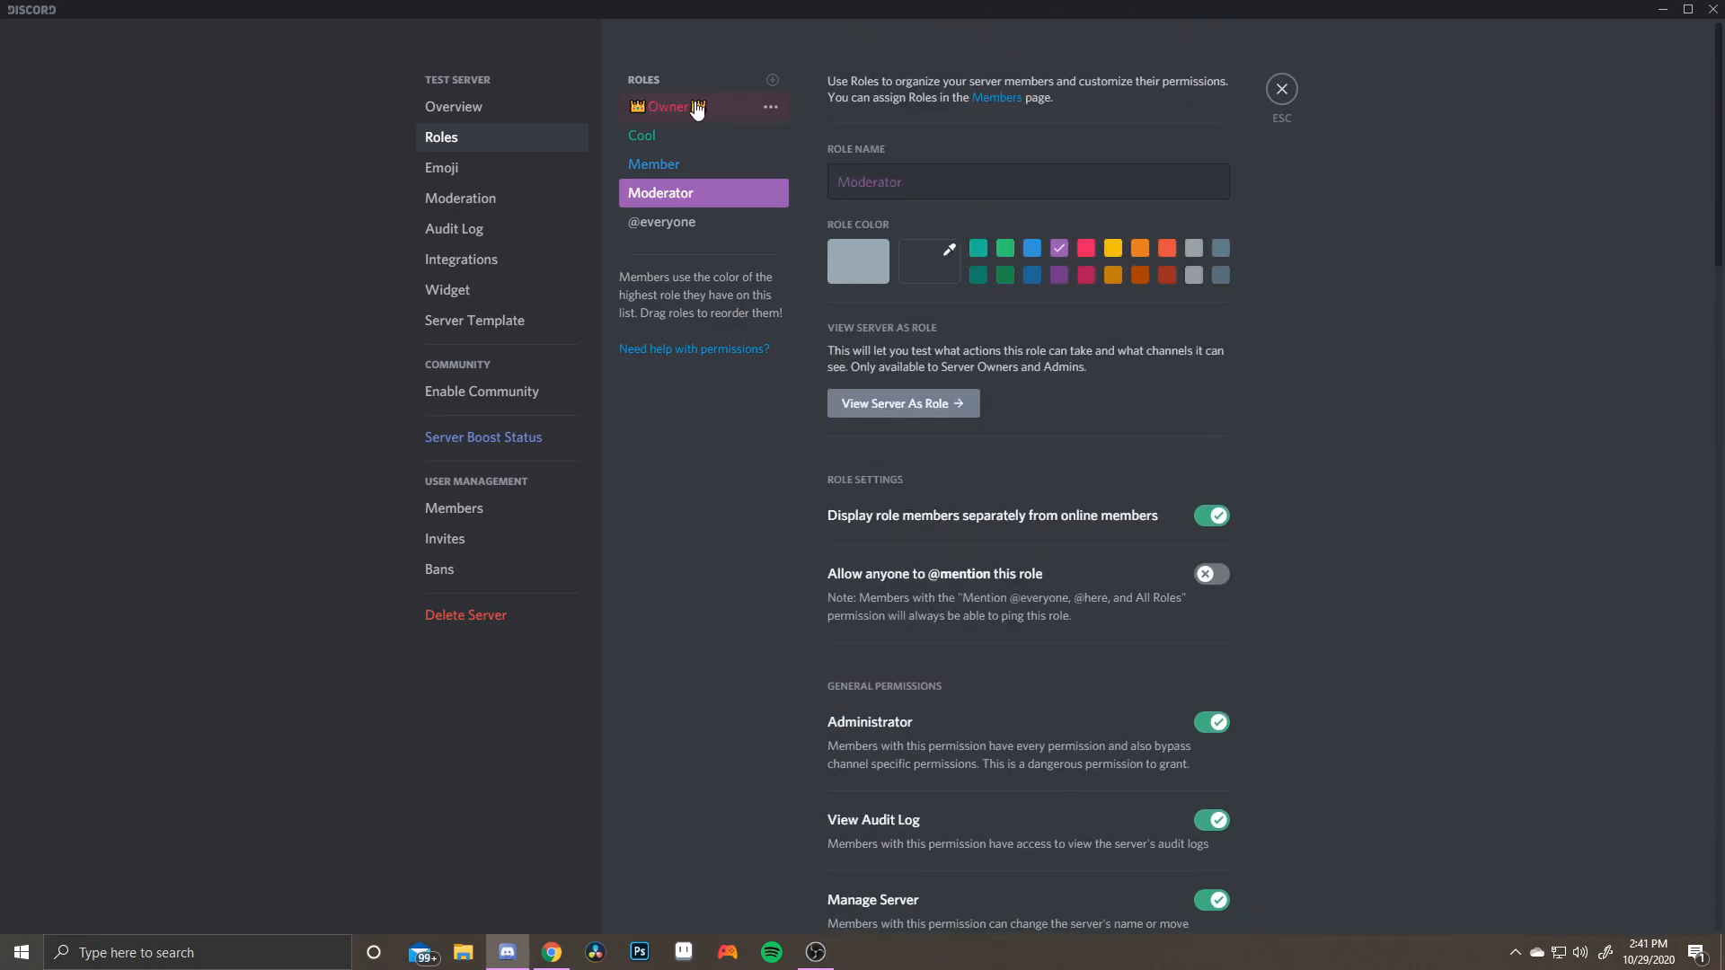
Move the Moderator role directly below Owner in the role order, save the changes and leave the server settings
left_click(689, 107)
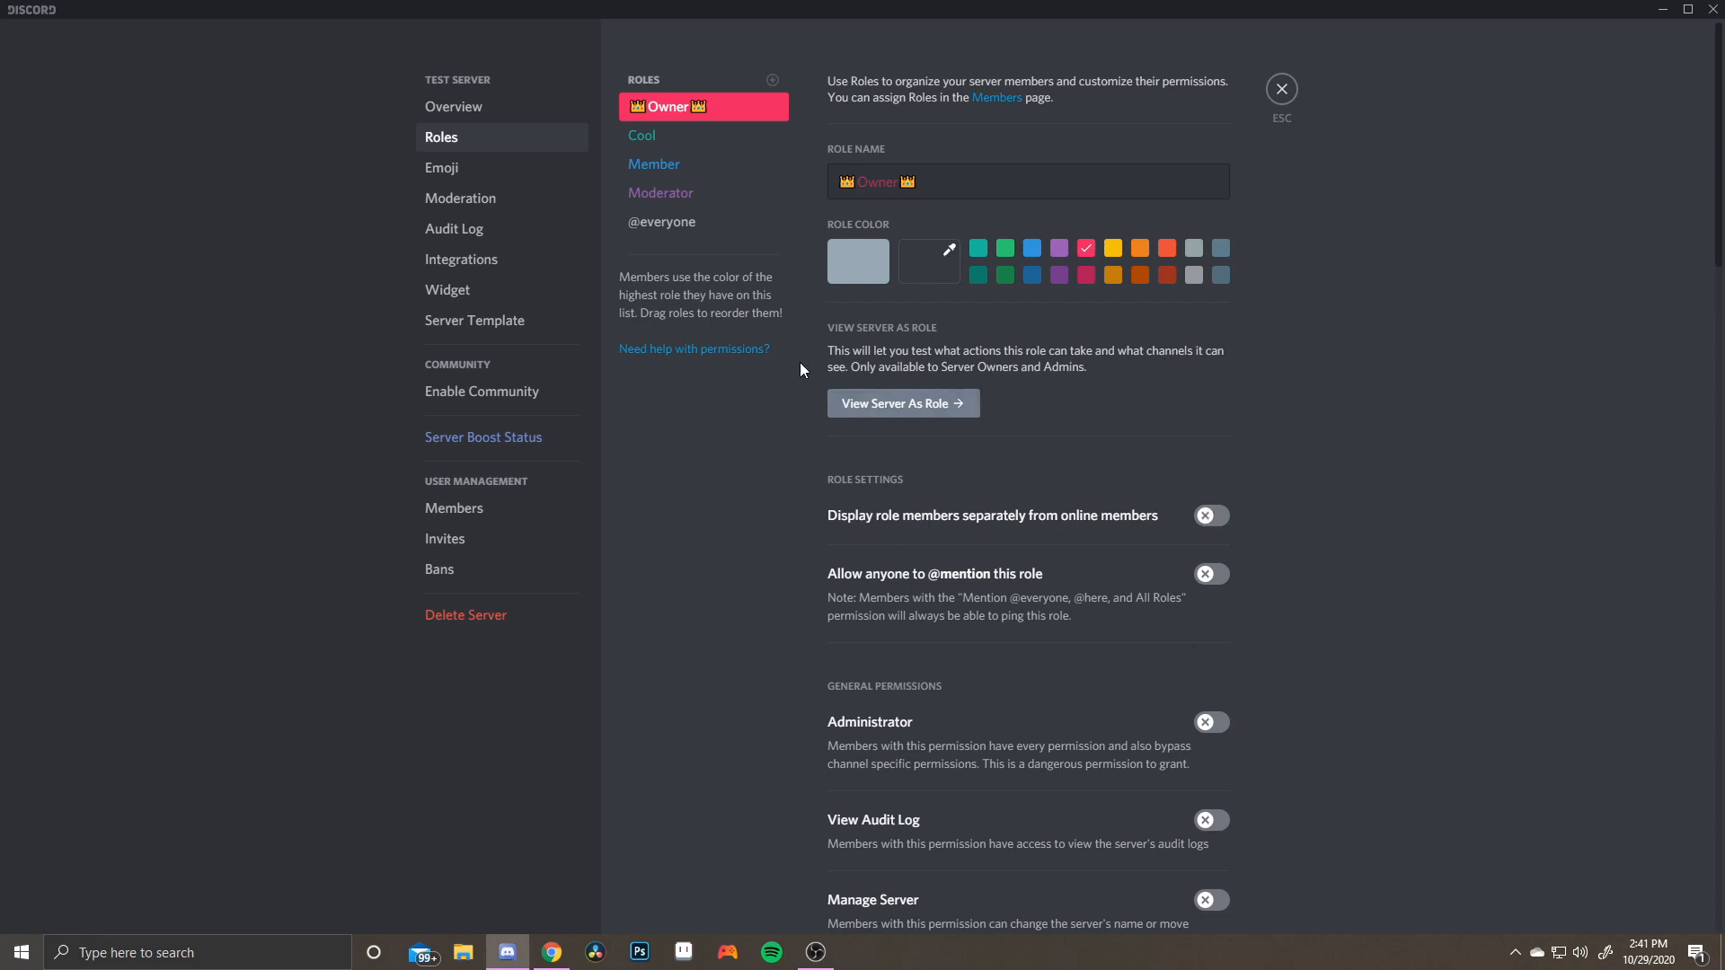
left_click_drag(674, 192, 685, 121)
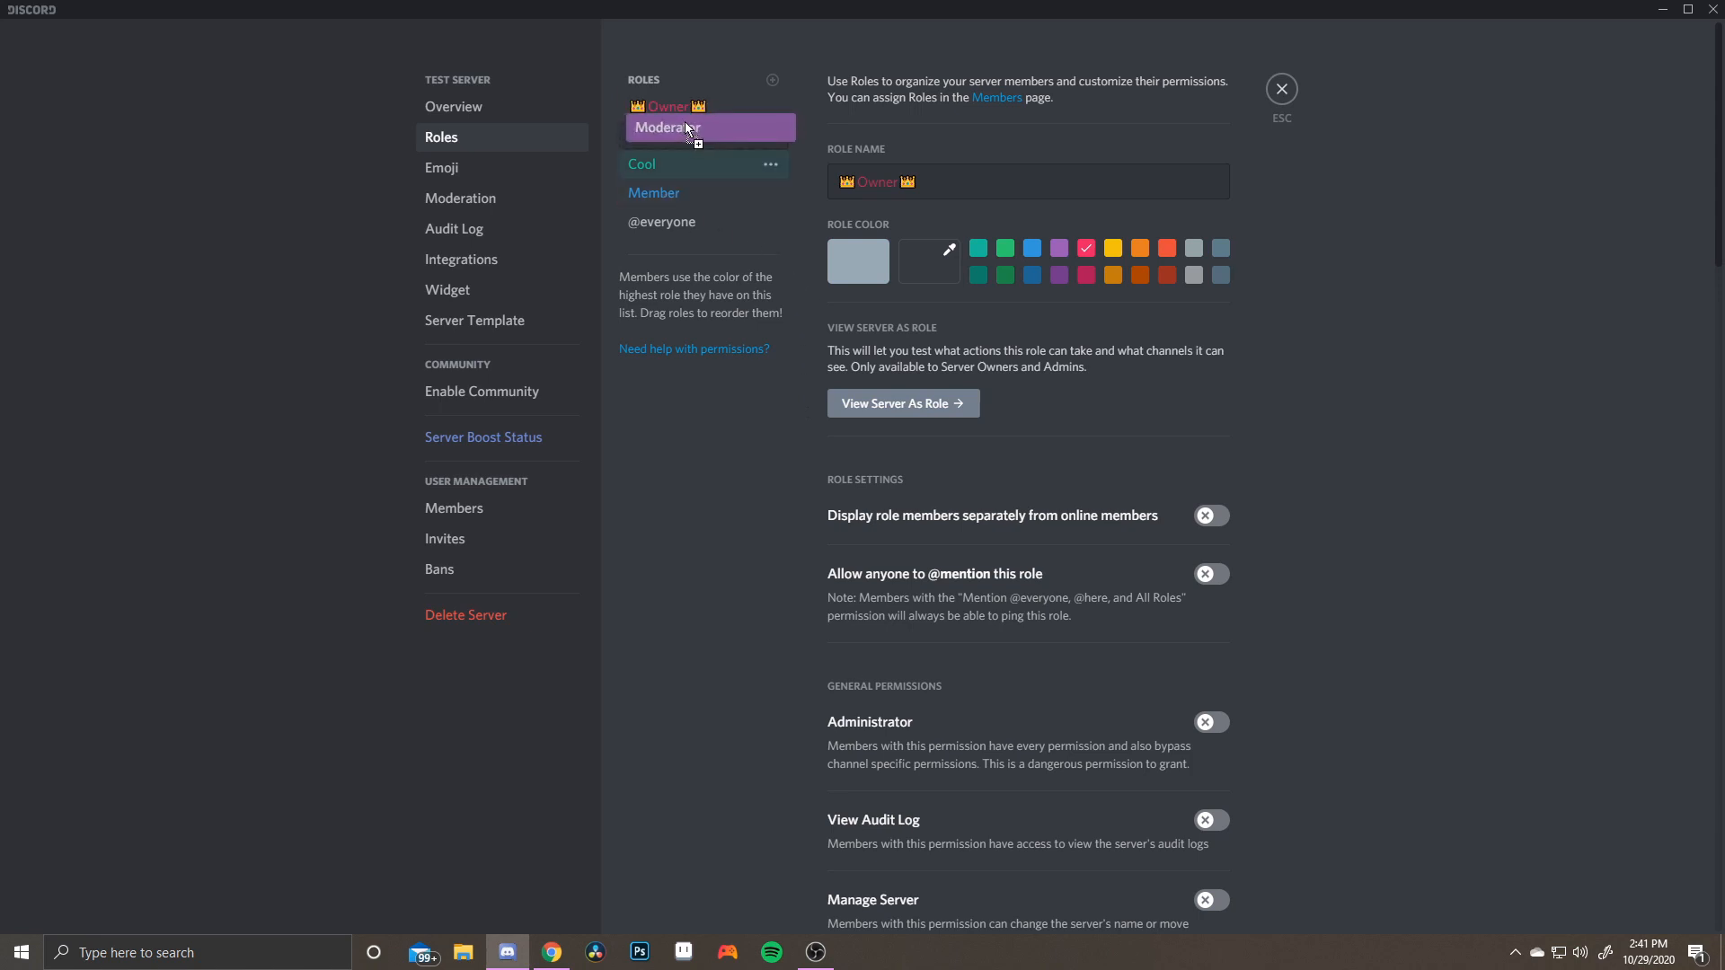
left_click(1271, 88)
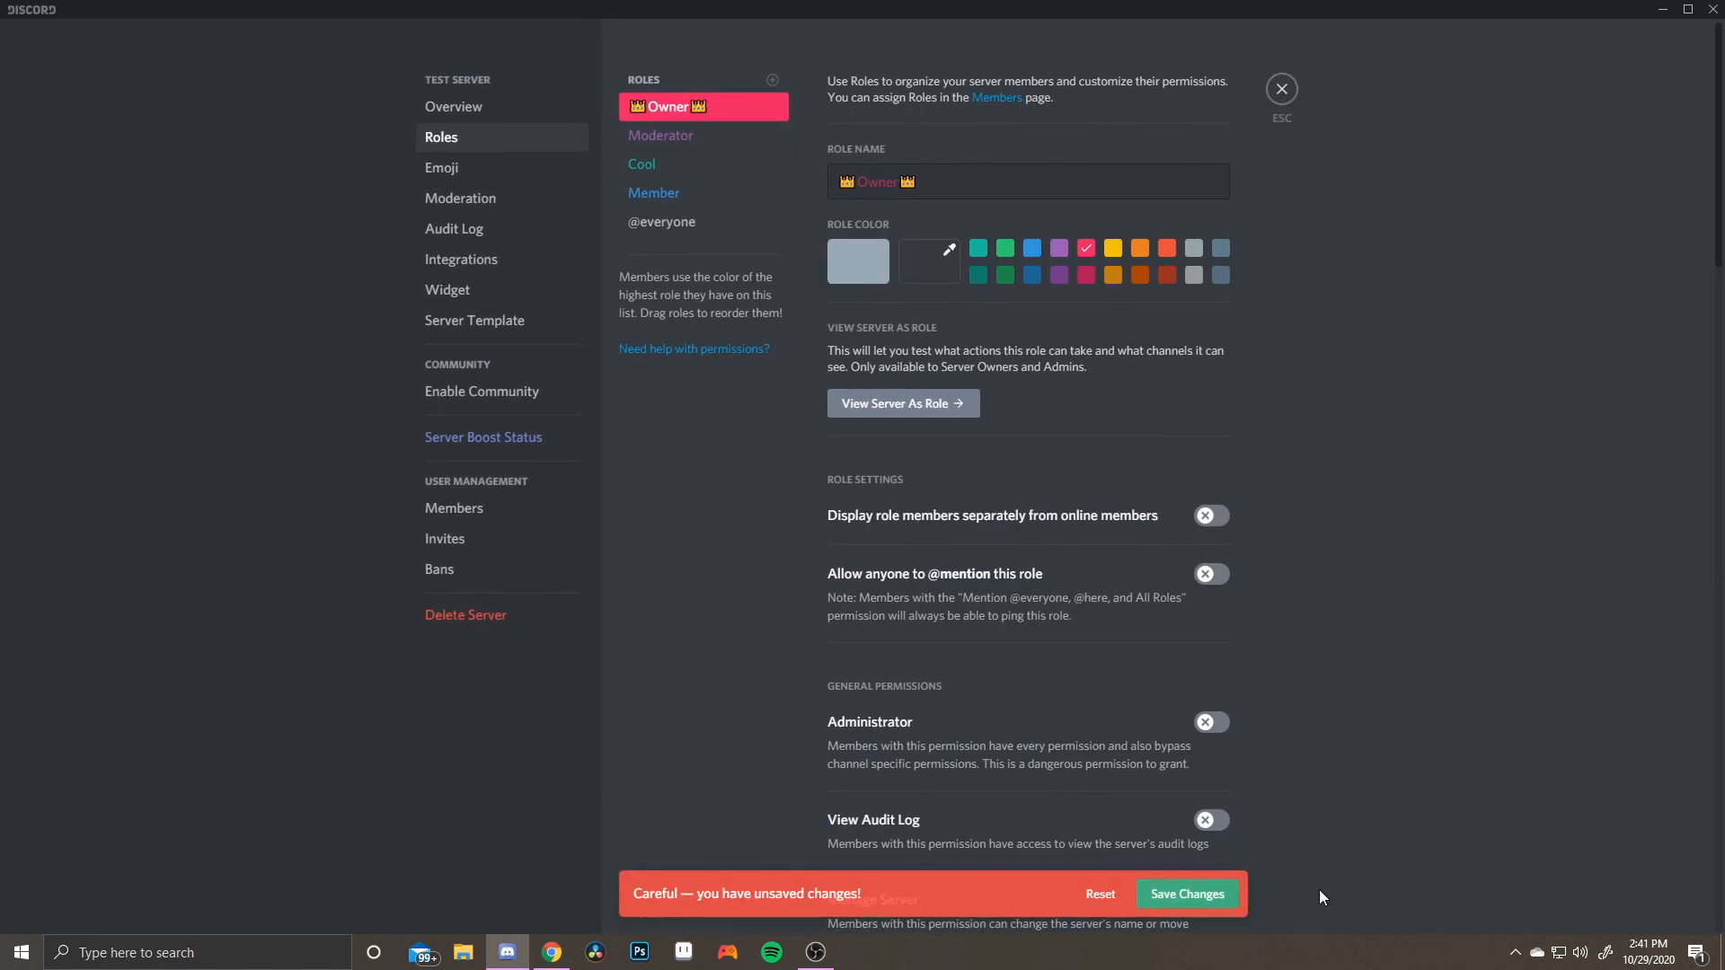
left_click(1213, 894)
left_click(1282, 89)
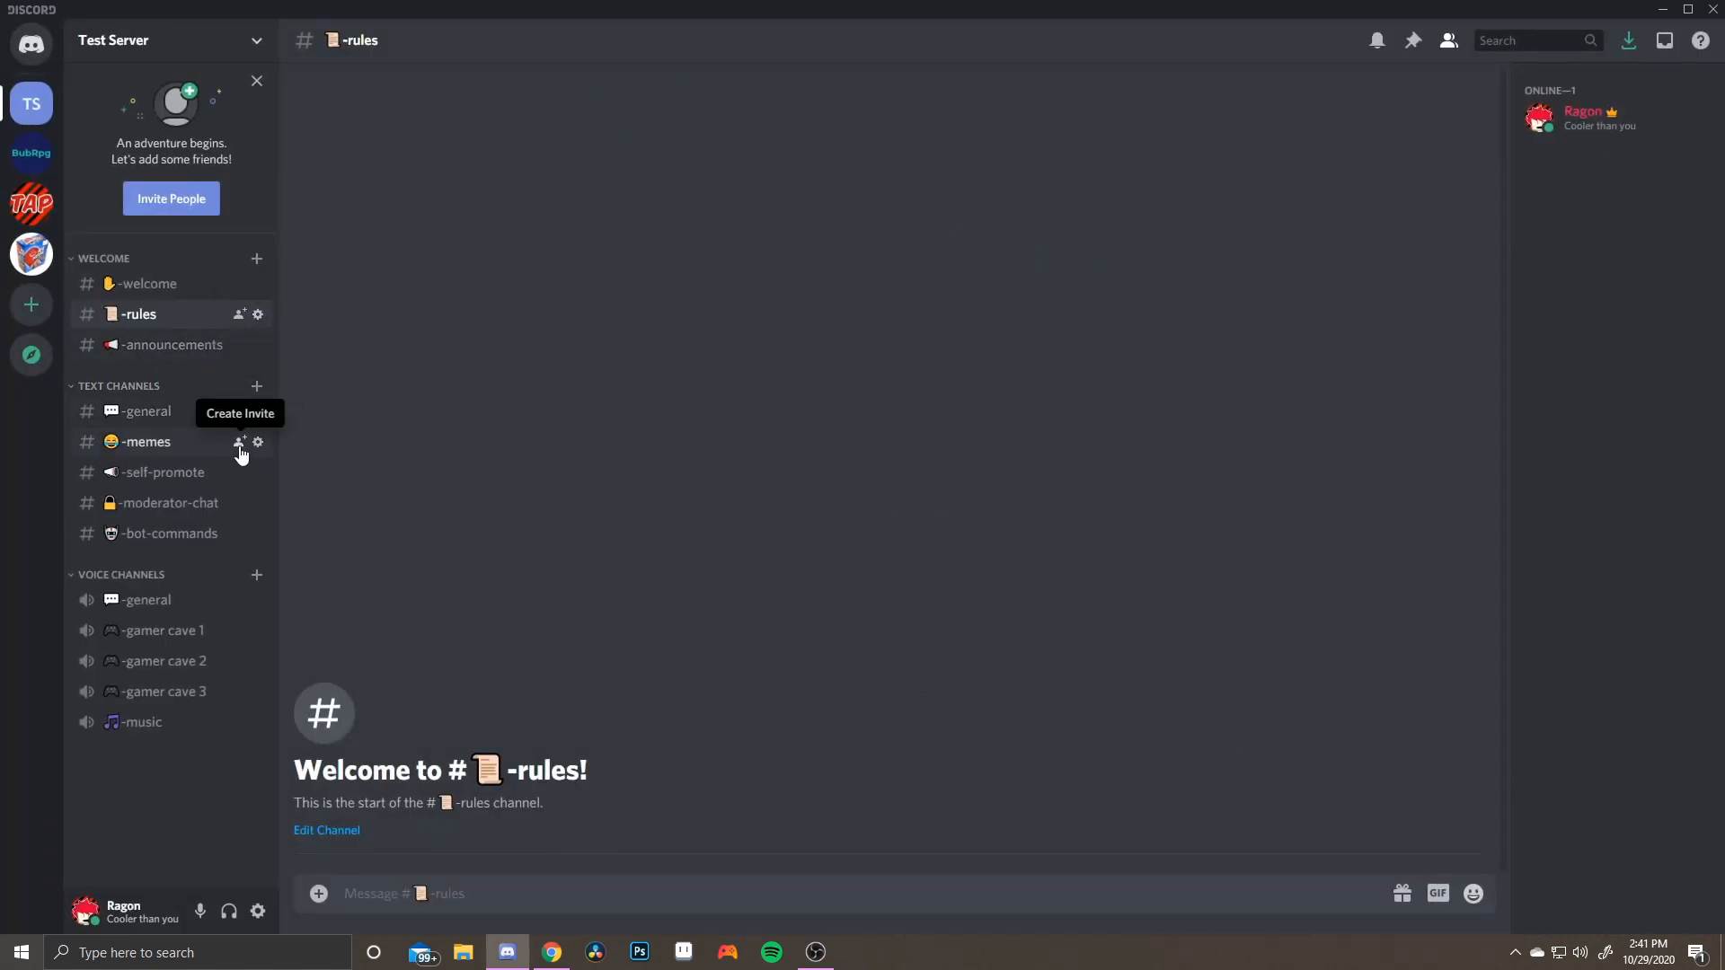
left_click(250, 512)
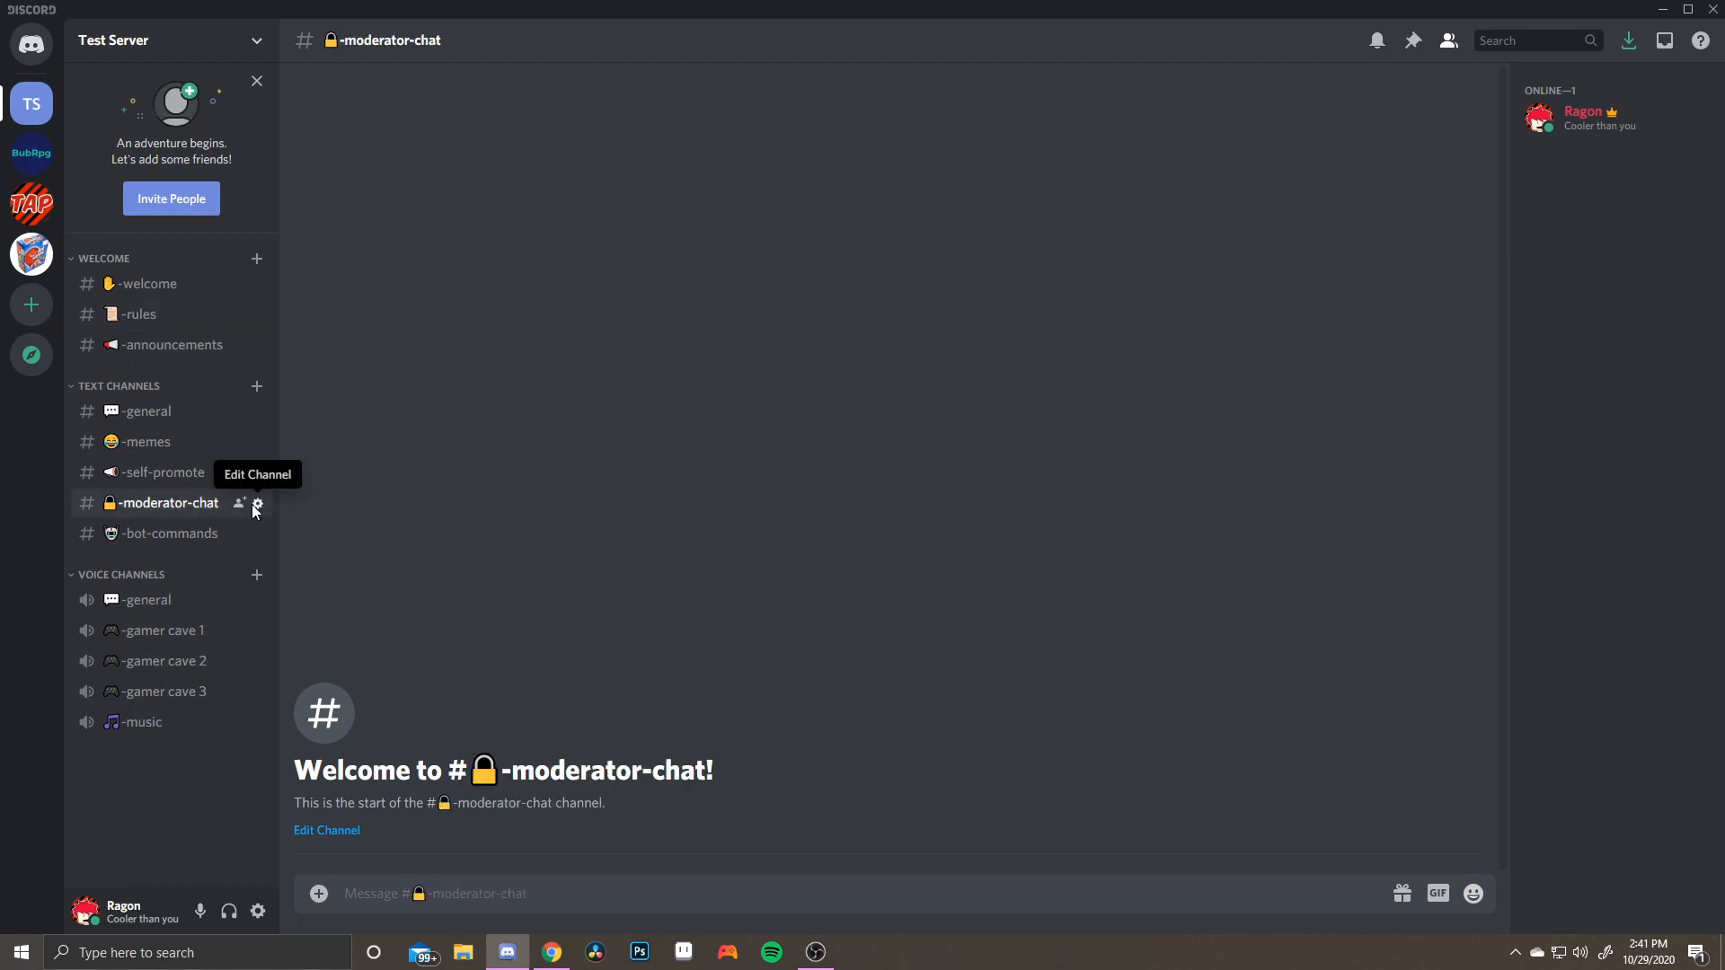
left_click(256, 505)
left_click(520, 144)
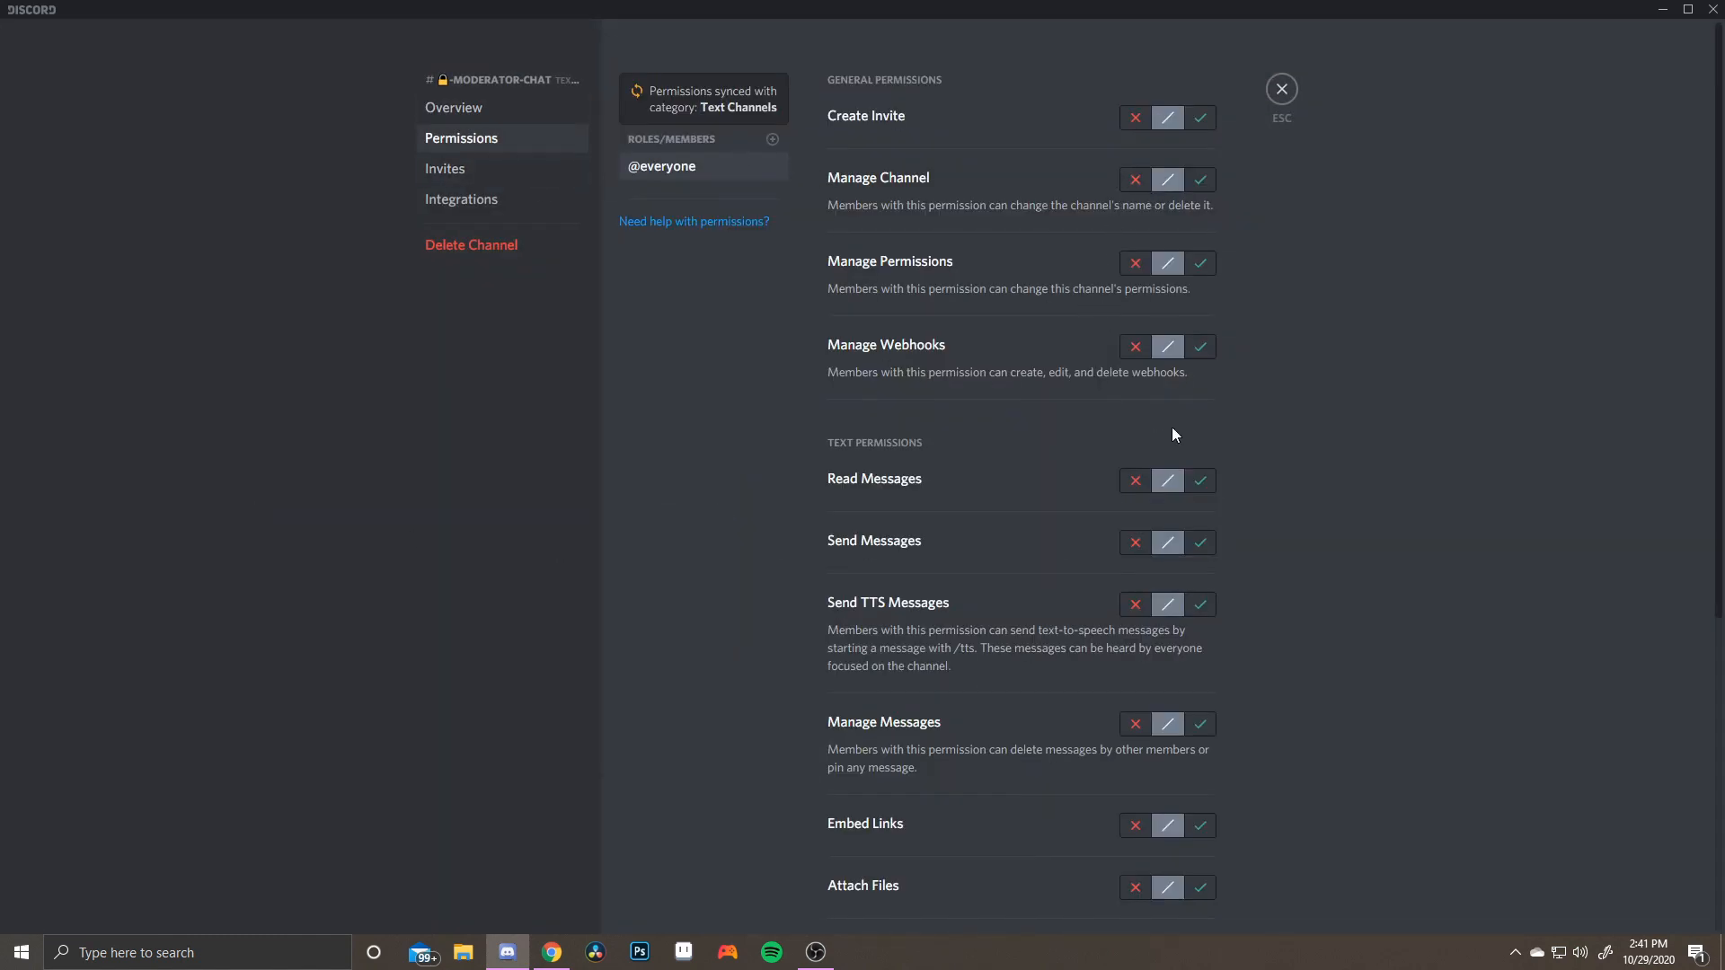
left_click(1136, 542)
left_click(1134, 481)
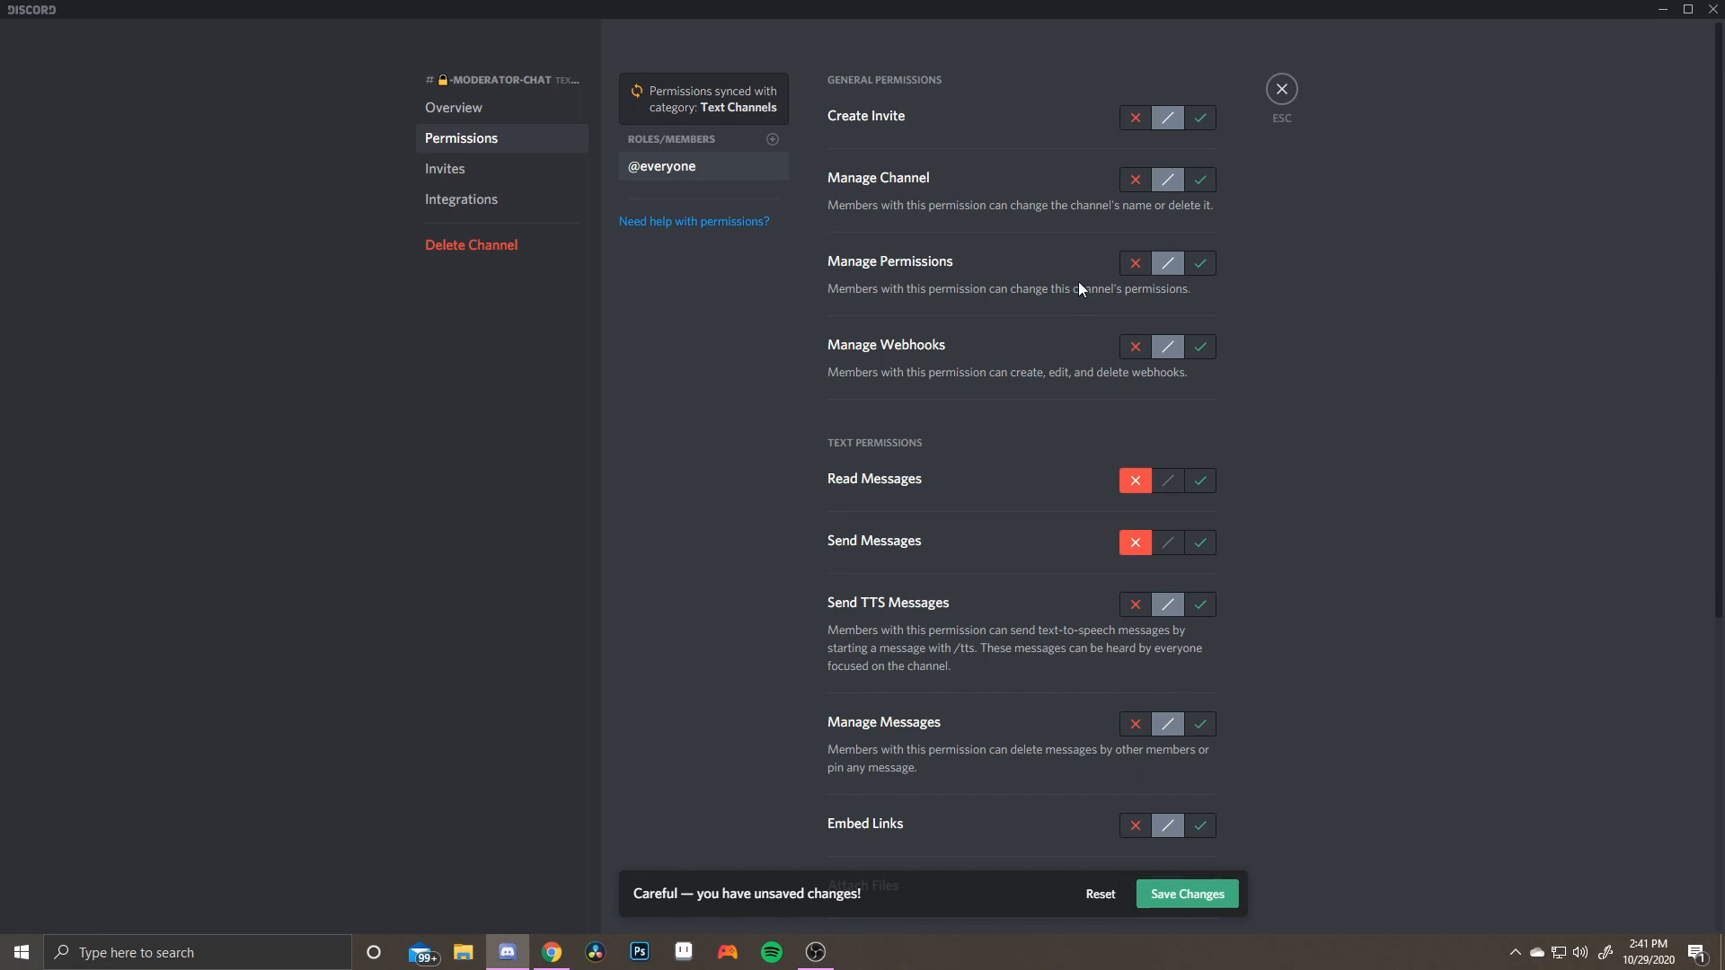
Add the Moderator role to the moderator-chat permissions and allow it Read Messages and Send Messages
left_click(772, 139)
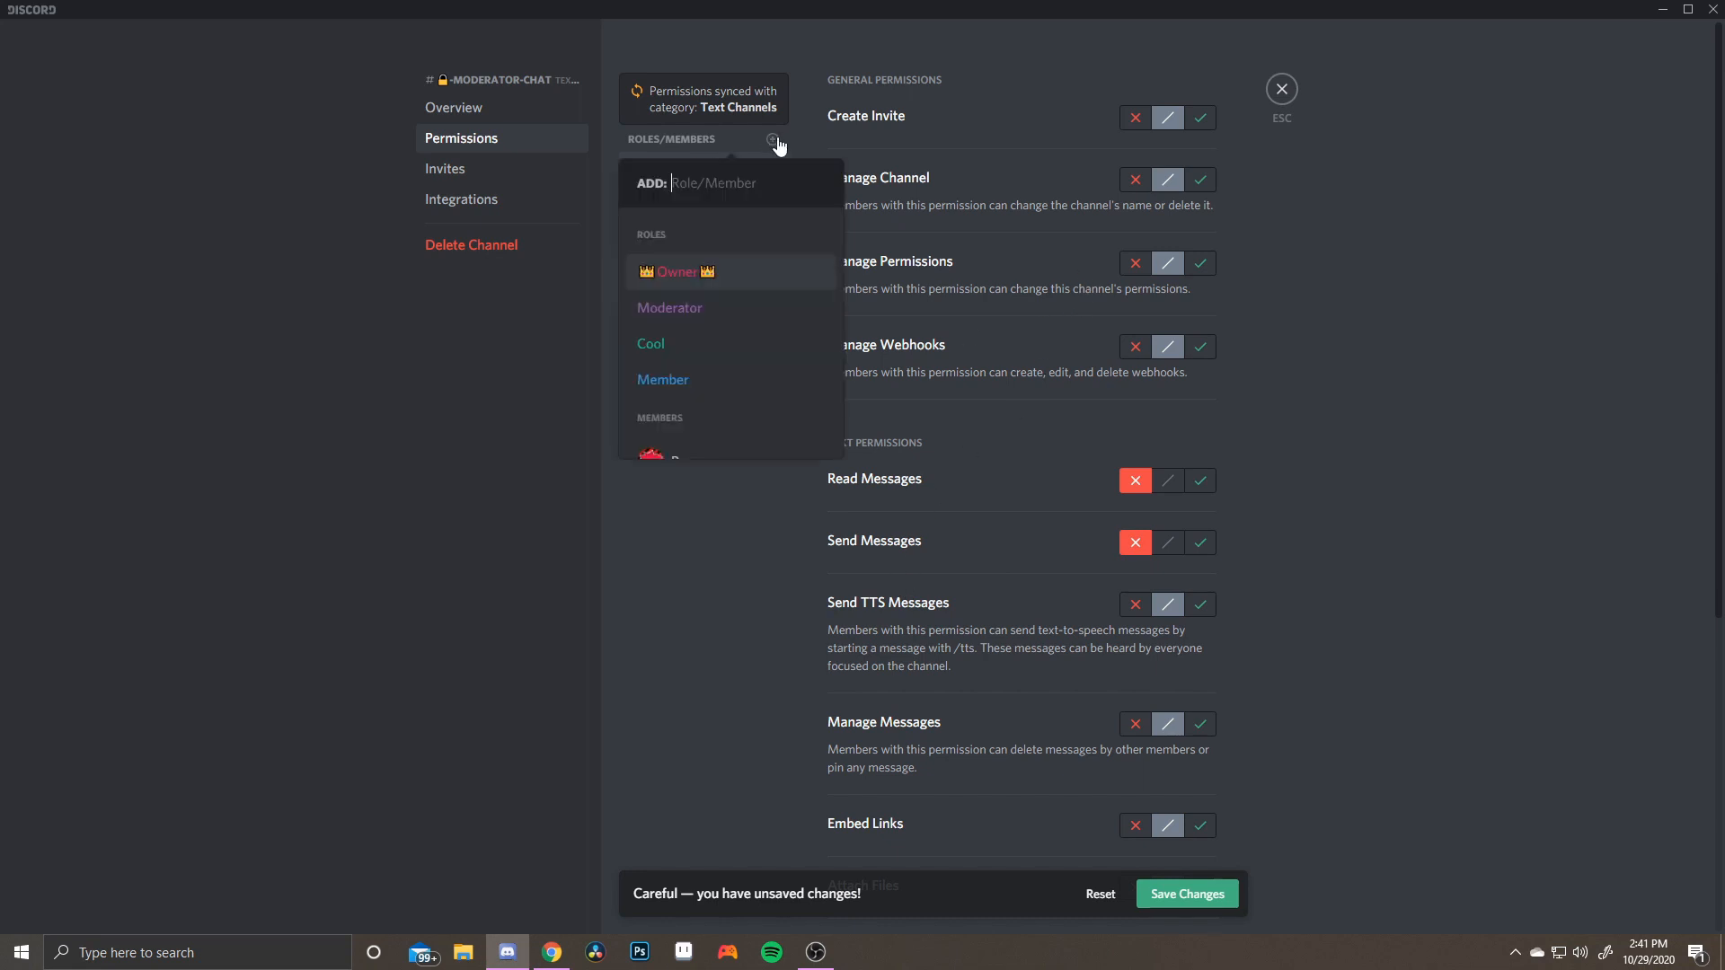
left_click(738, 313)
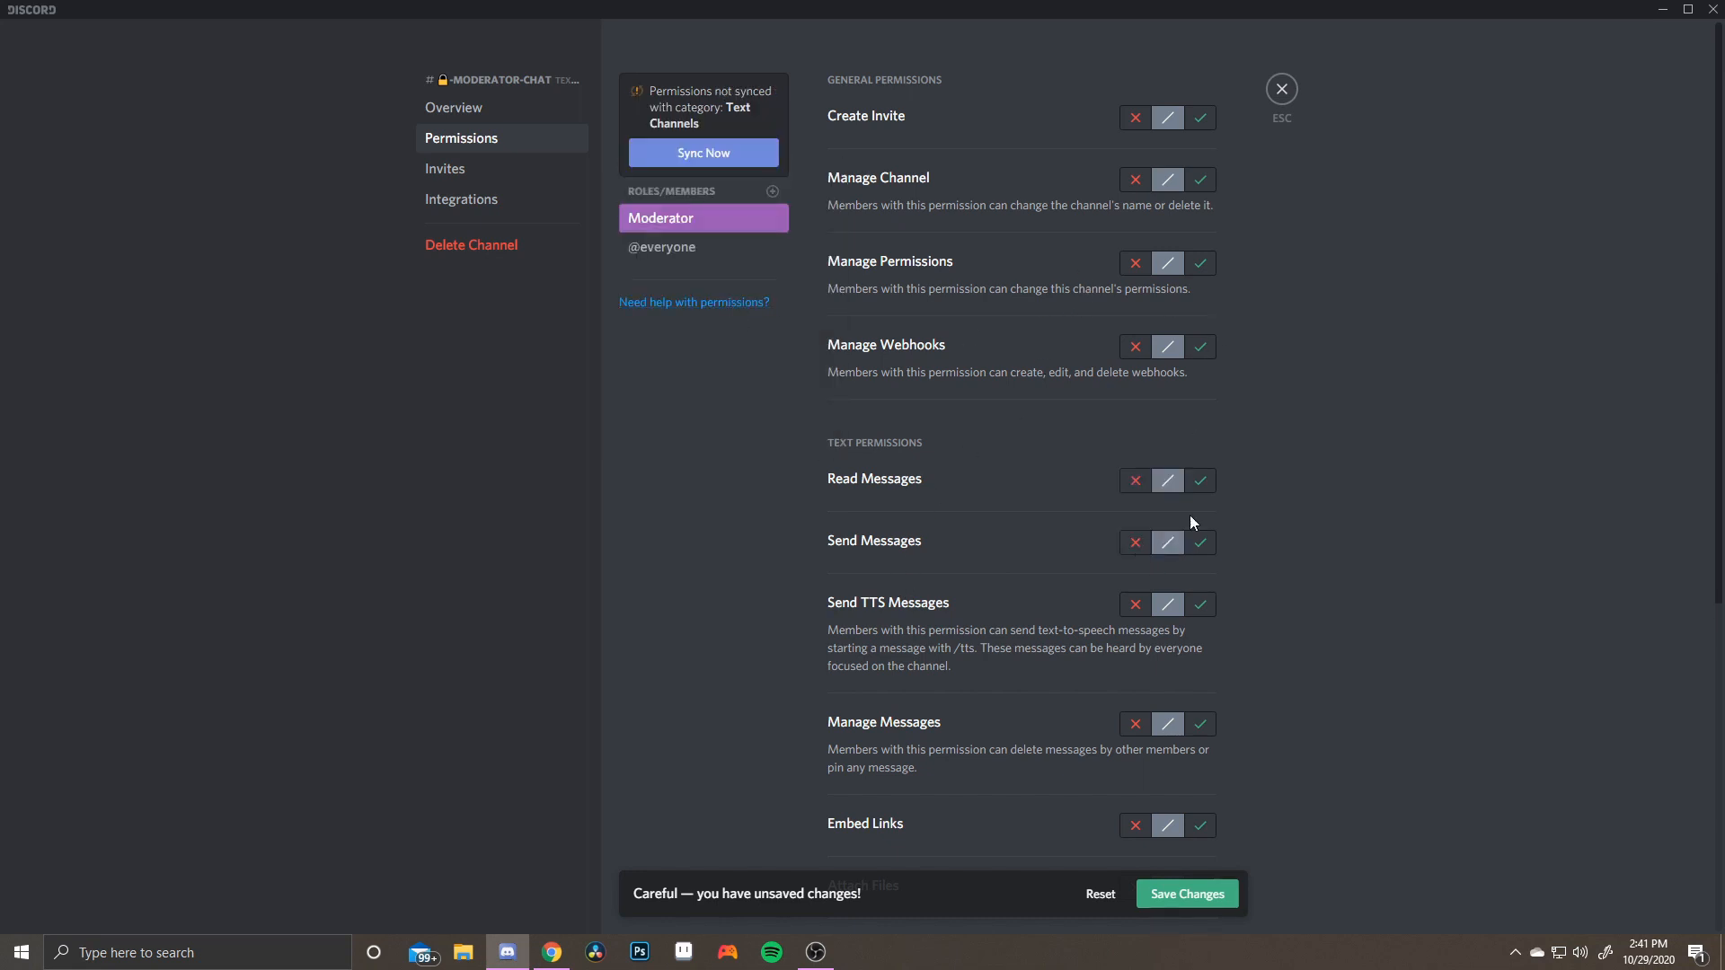
left_click(1201, 482)
left_click(1201, 543)
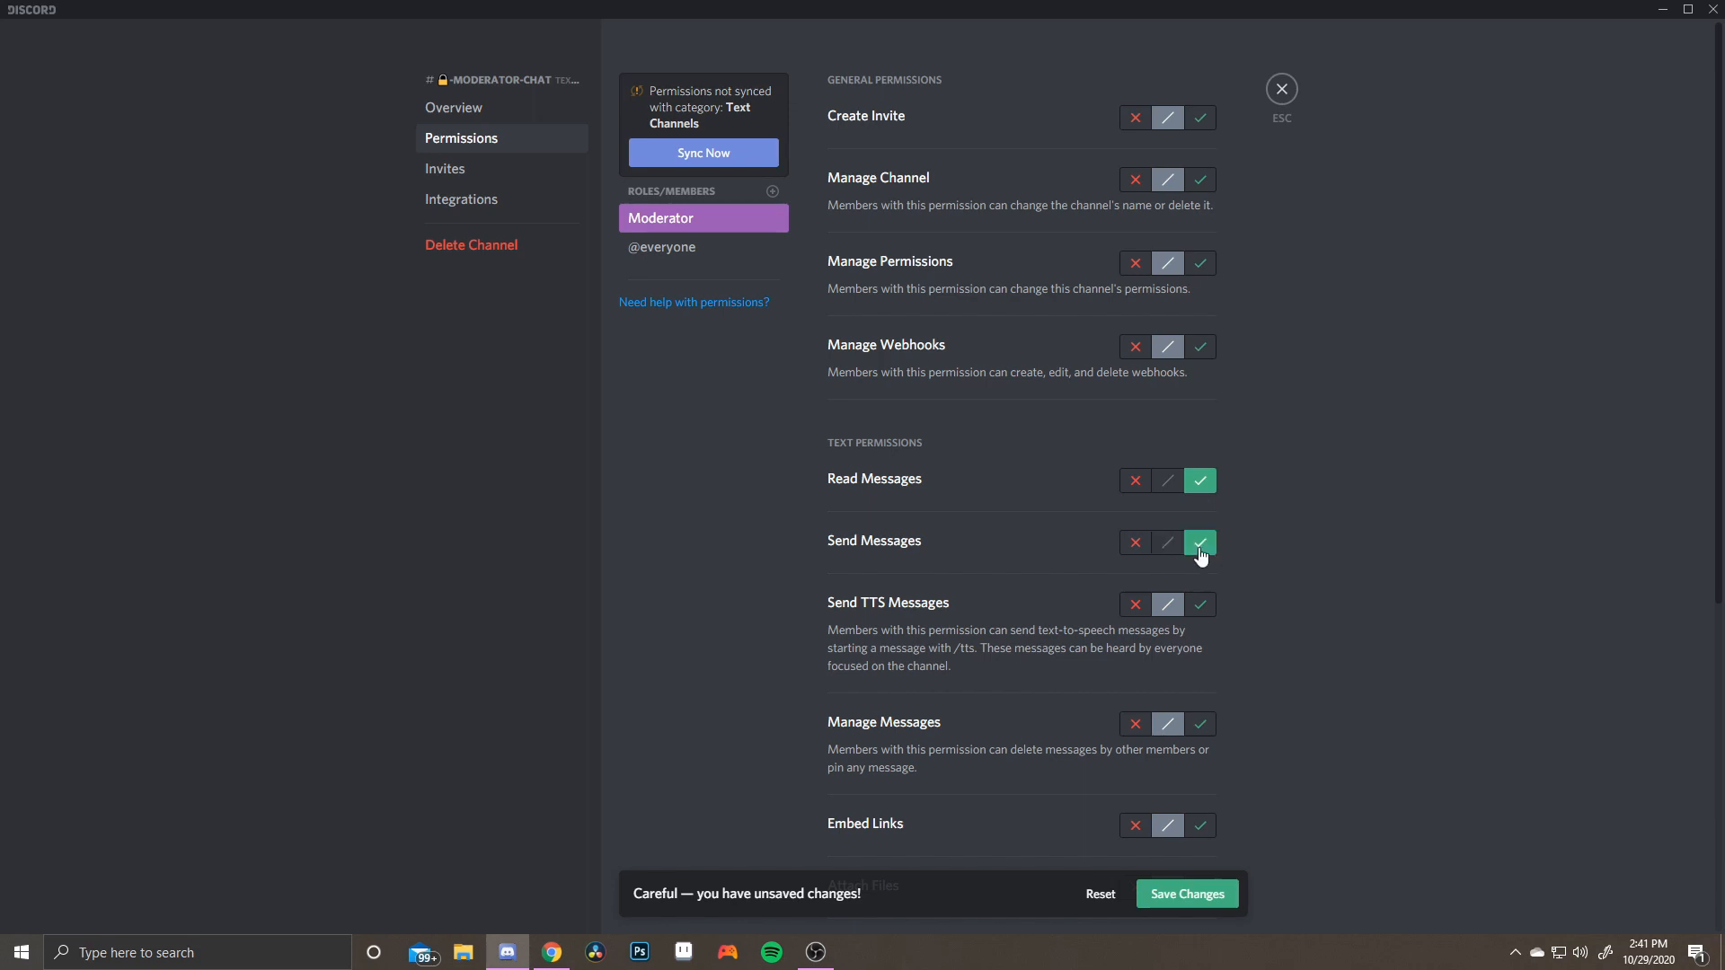
Allow Moderator to Send TTS Messages, Manage Messages, Embed Links, Attach Files and Read Message History in moderator-chat, then save and leave the channel settings
scroll(1208, 557, "down", 1)
left_click(1203, 515)
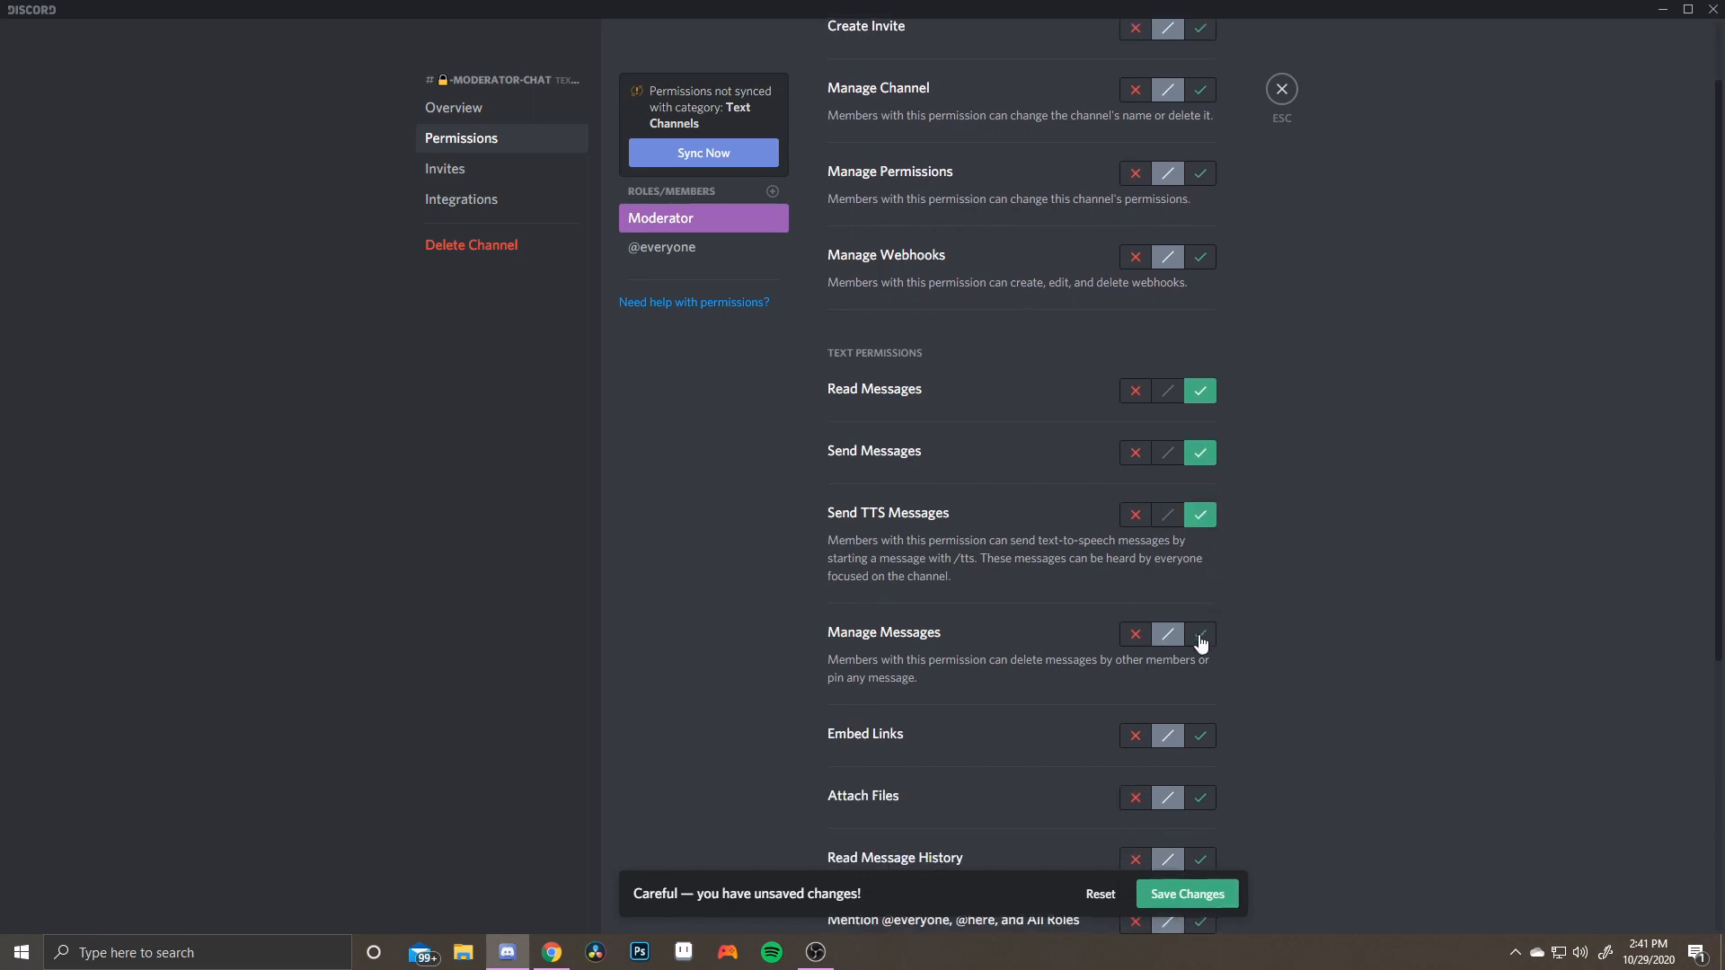
left_click(1202, 636)
scroll(1209, 647, "down", 2)
left_click(1208, 557)
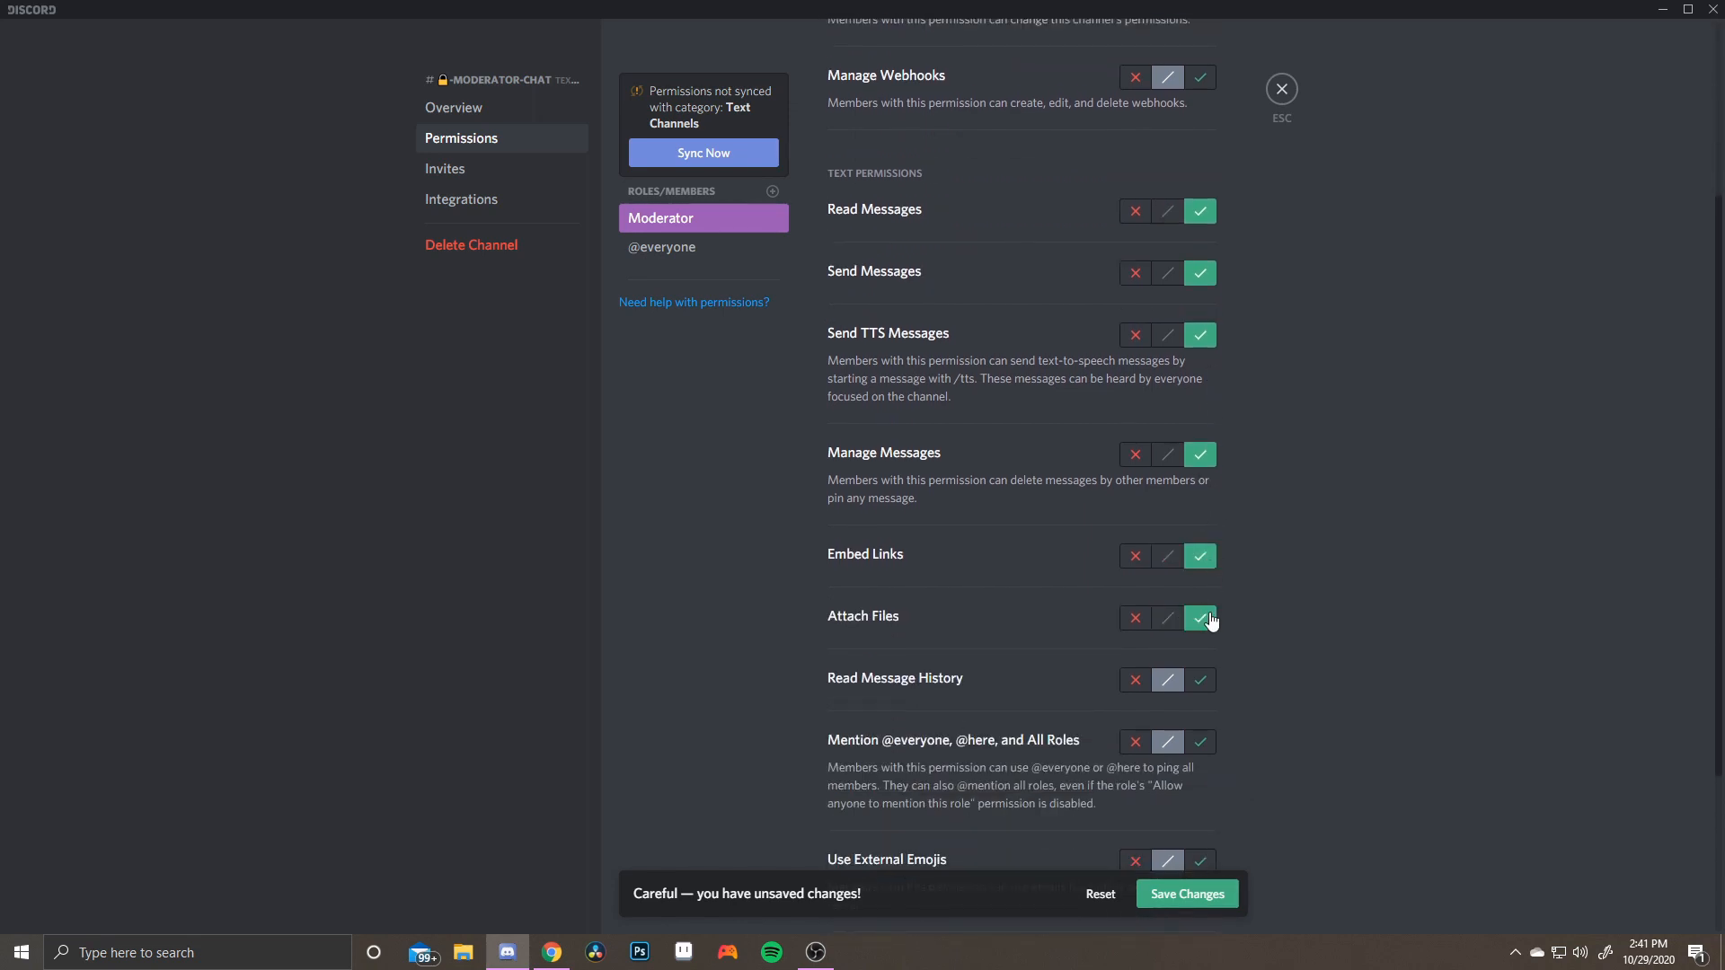
left_click(1200, 680)
scroll(1123, 714, "down", 3)
scroll(1024, 702, "up", 5)
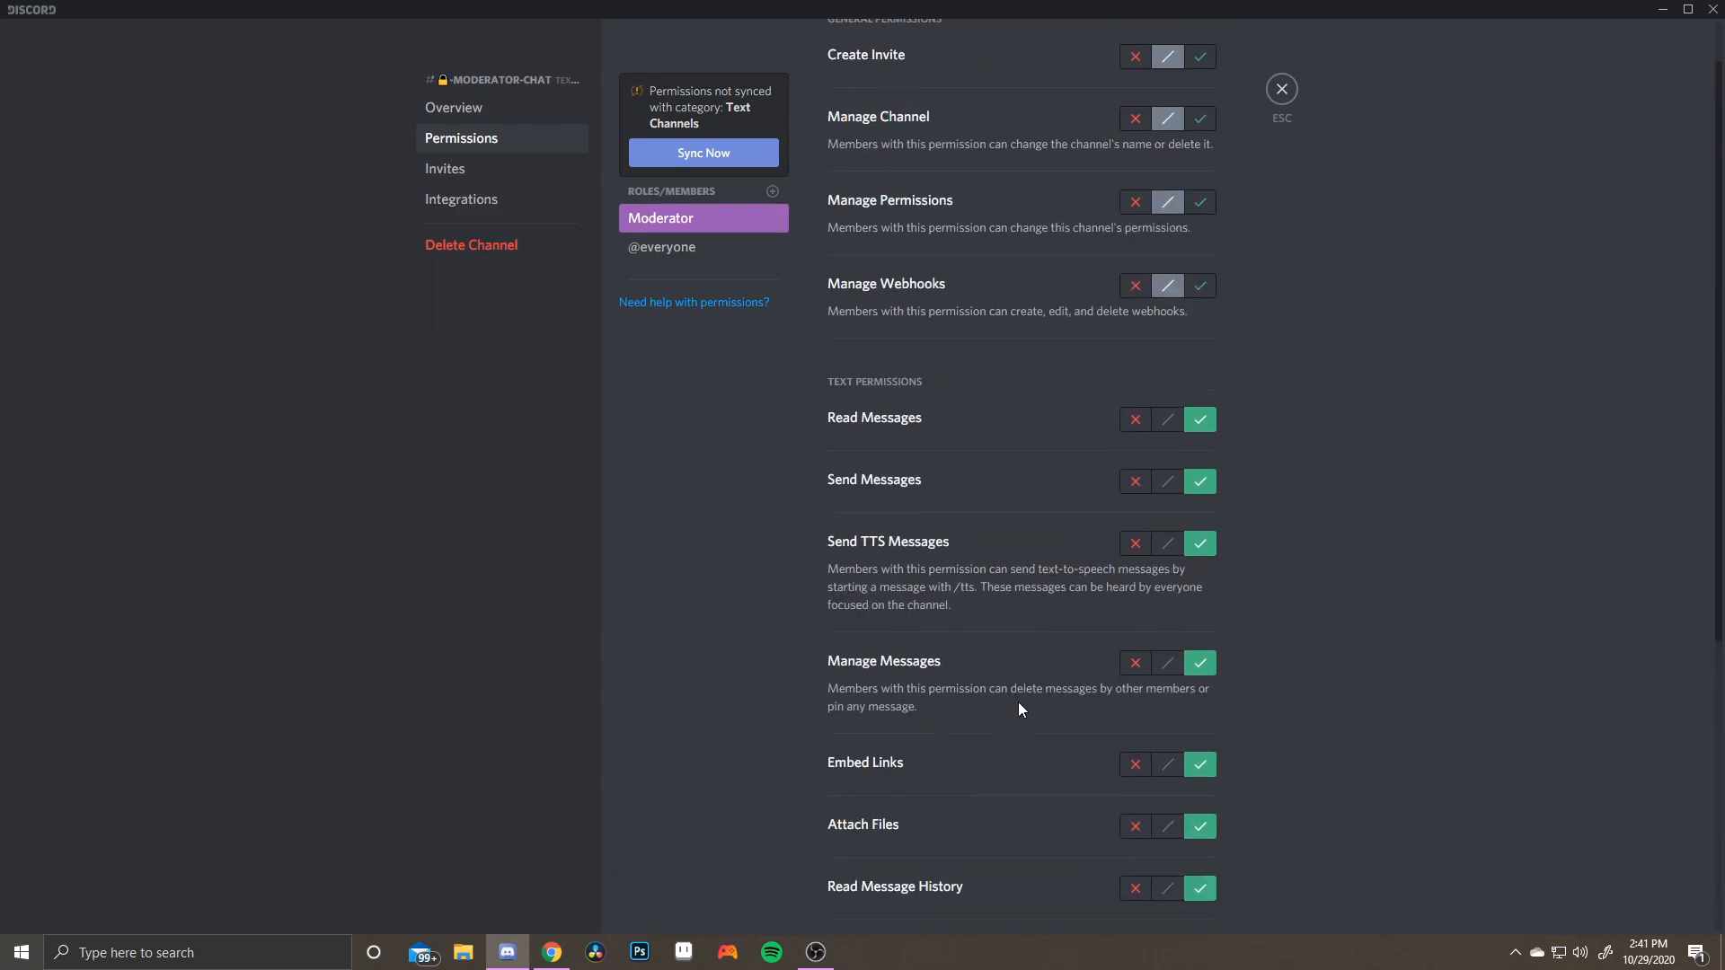
scroll(1094, 724, "up", 1)
left_click(1282, 91)
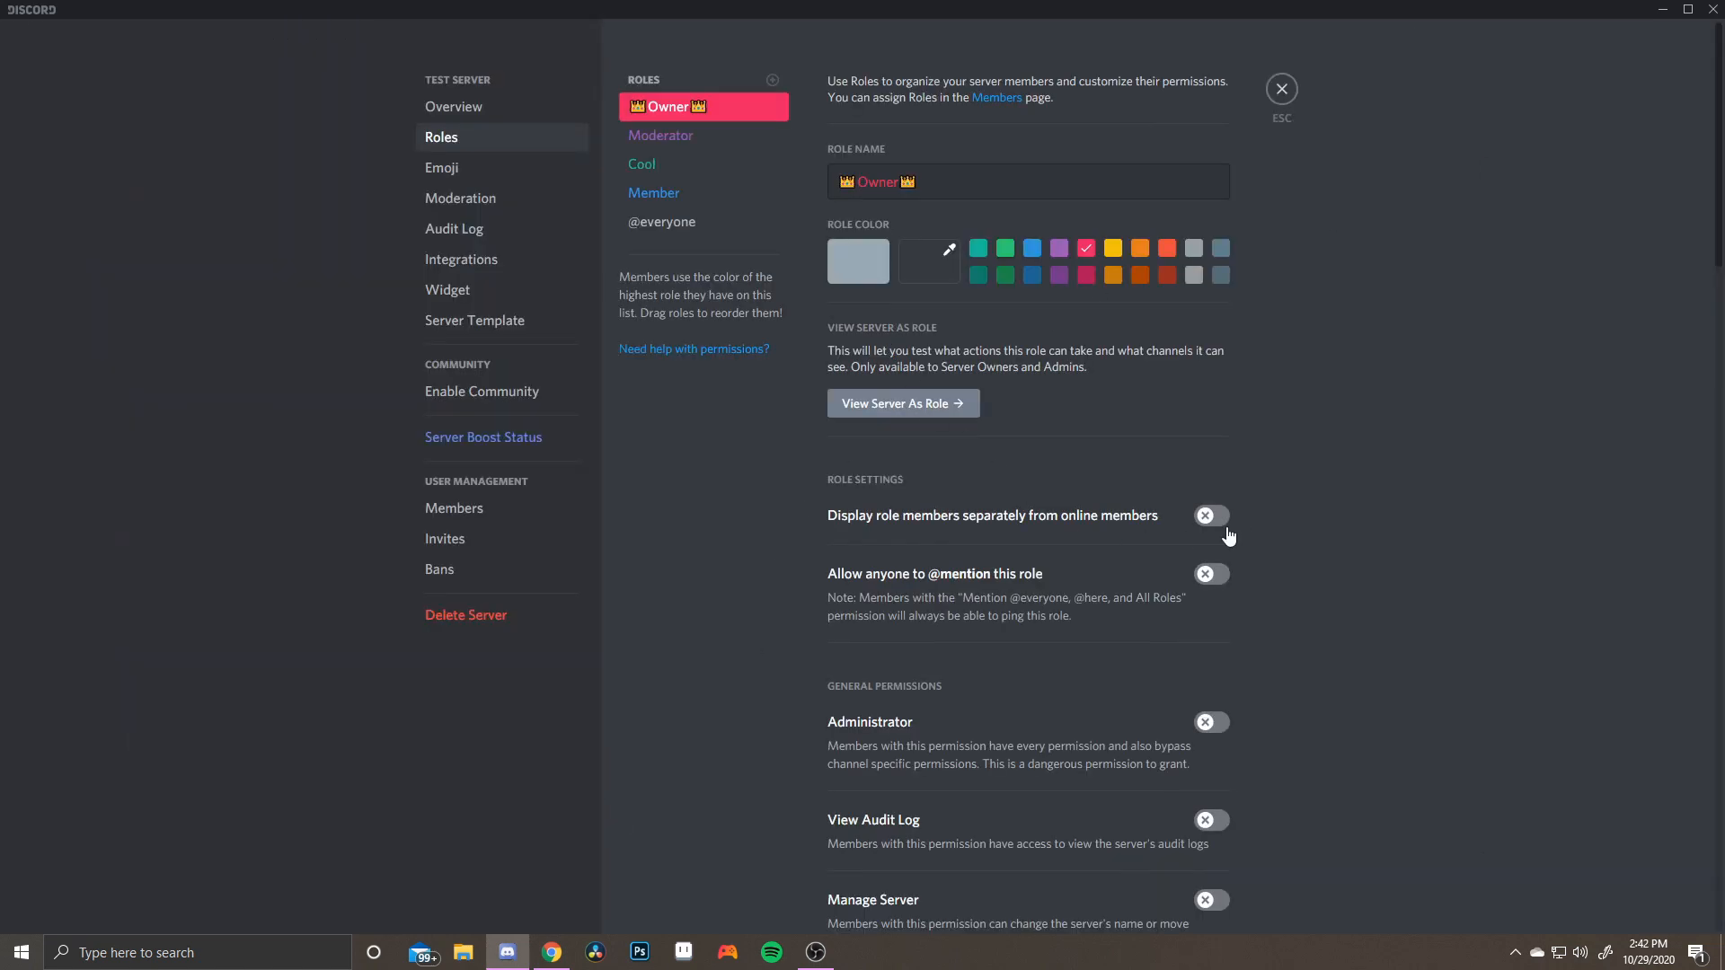
Display Owner role members separately from online members, review the Moderator, Cool and Member roles, then save and leave the server settings
left_click(1222, 521)
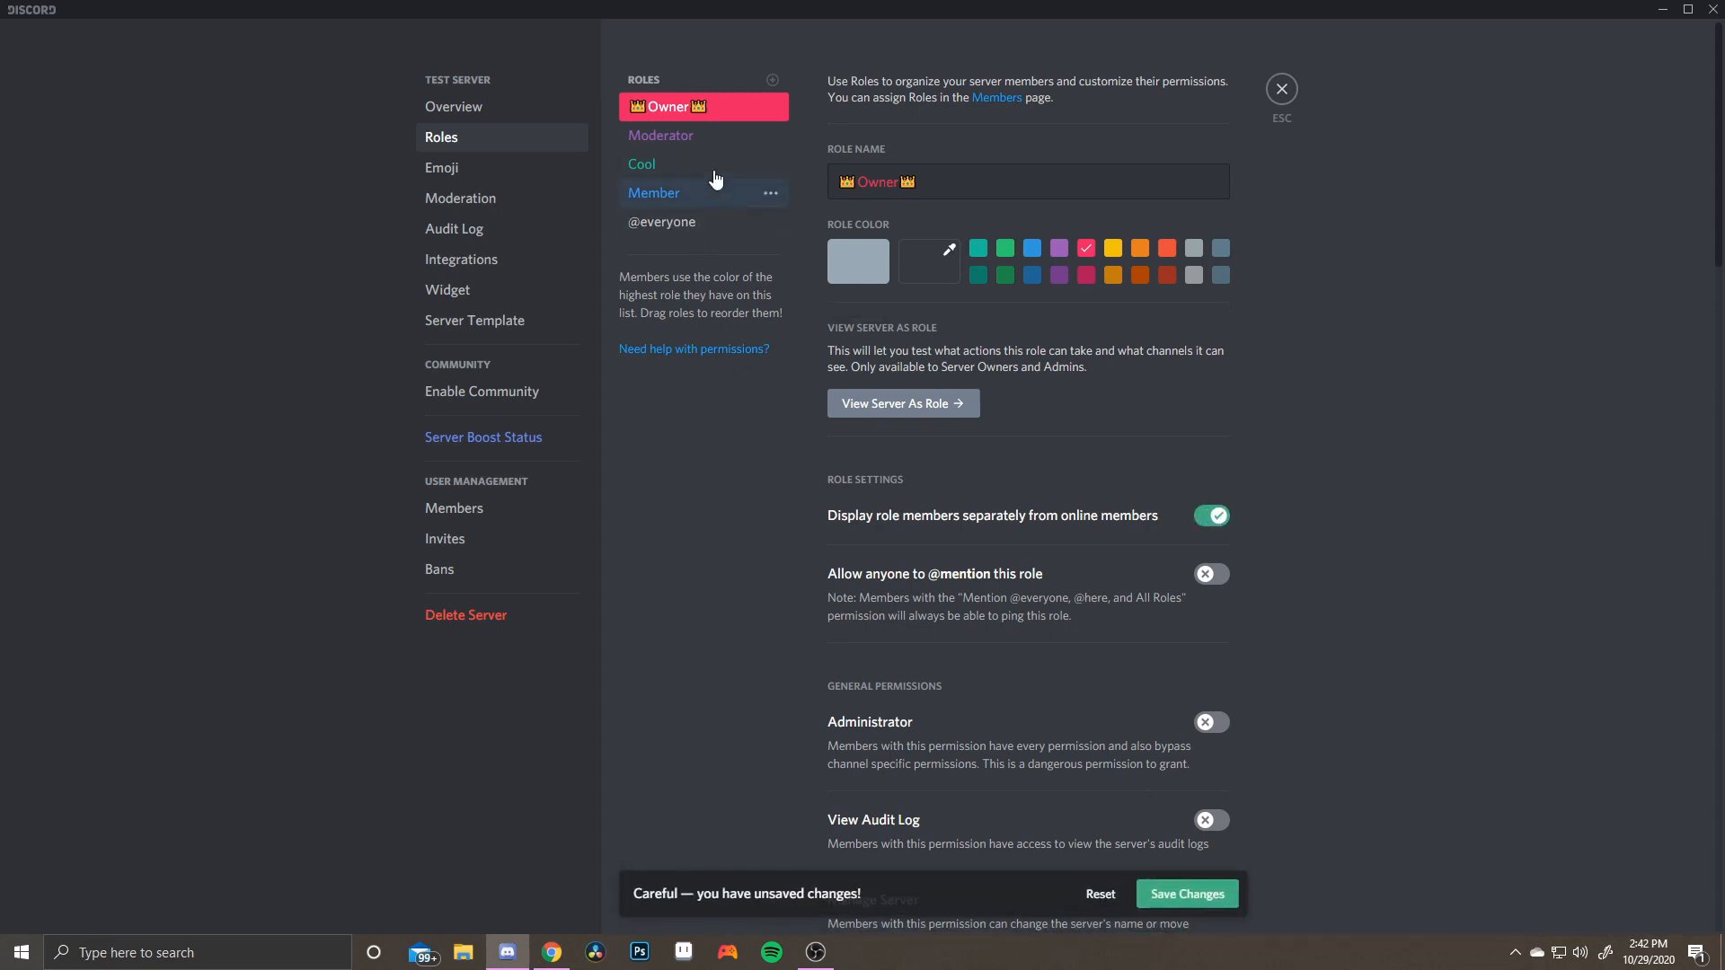
left_click(737, 140)
left_click(716, 172)
left_click(711, 195)
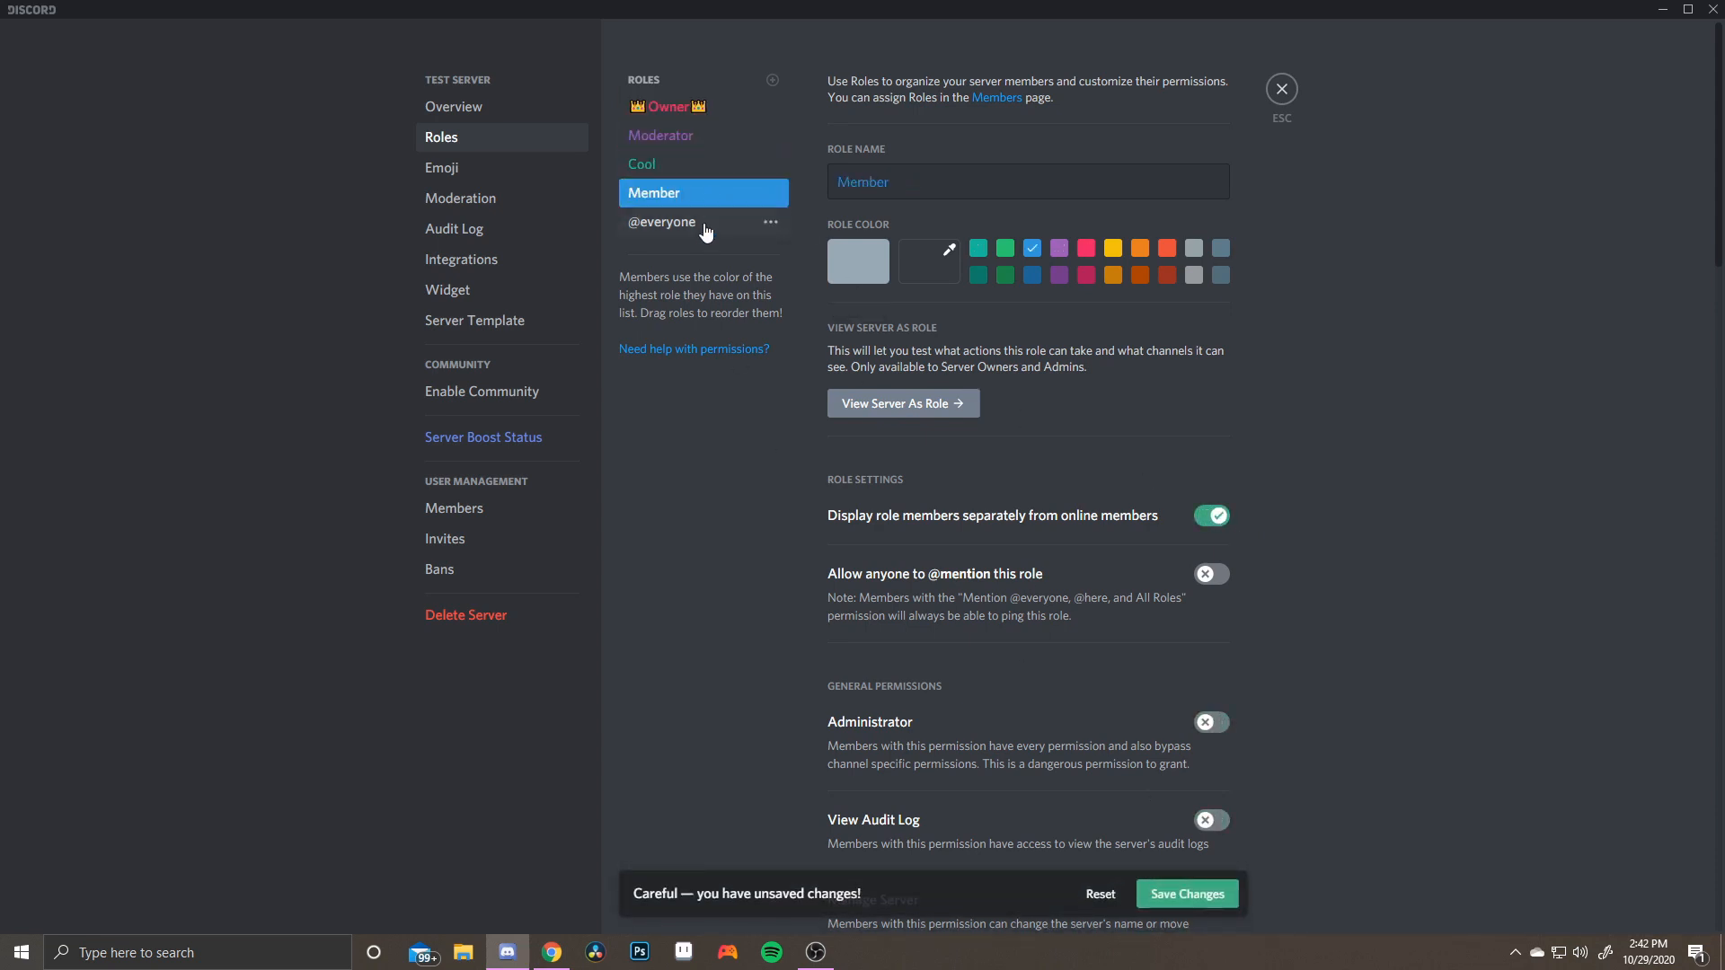
left_click(1212, 895)
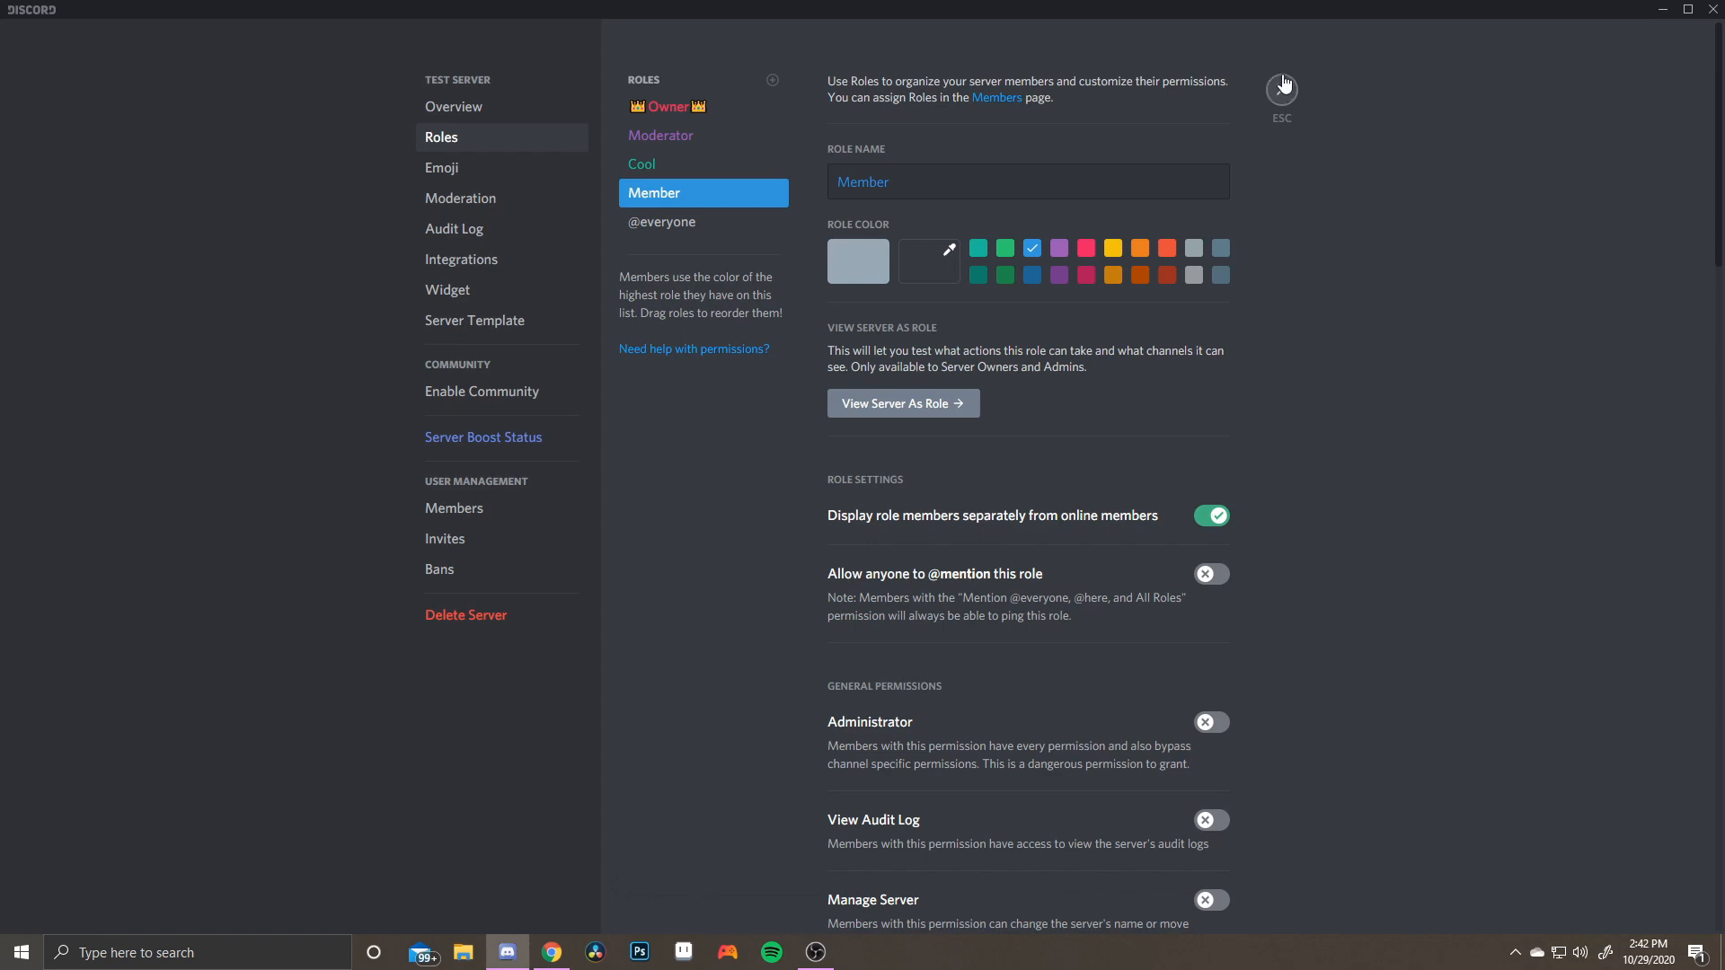
left_click(1284, 86)
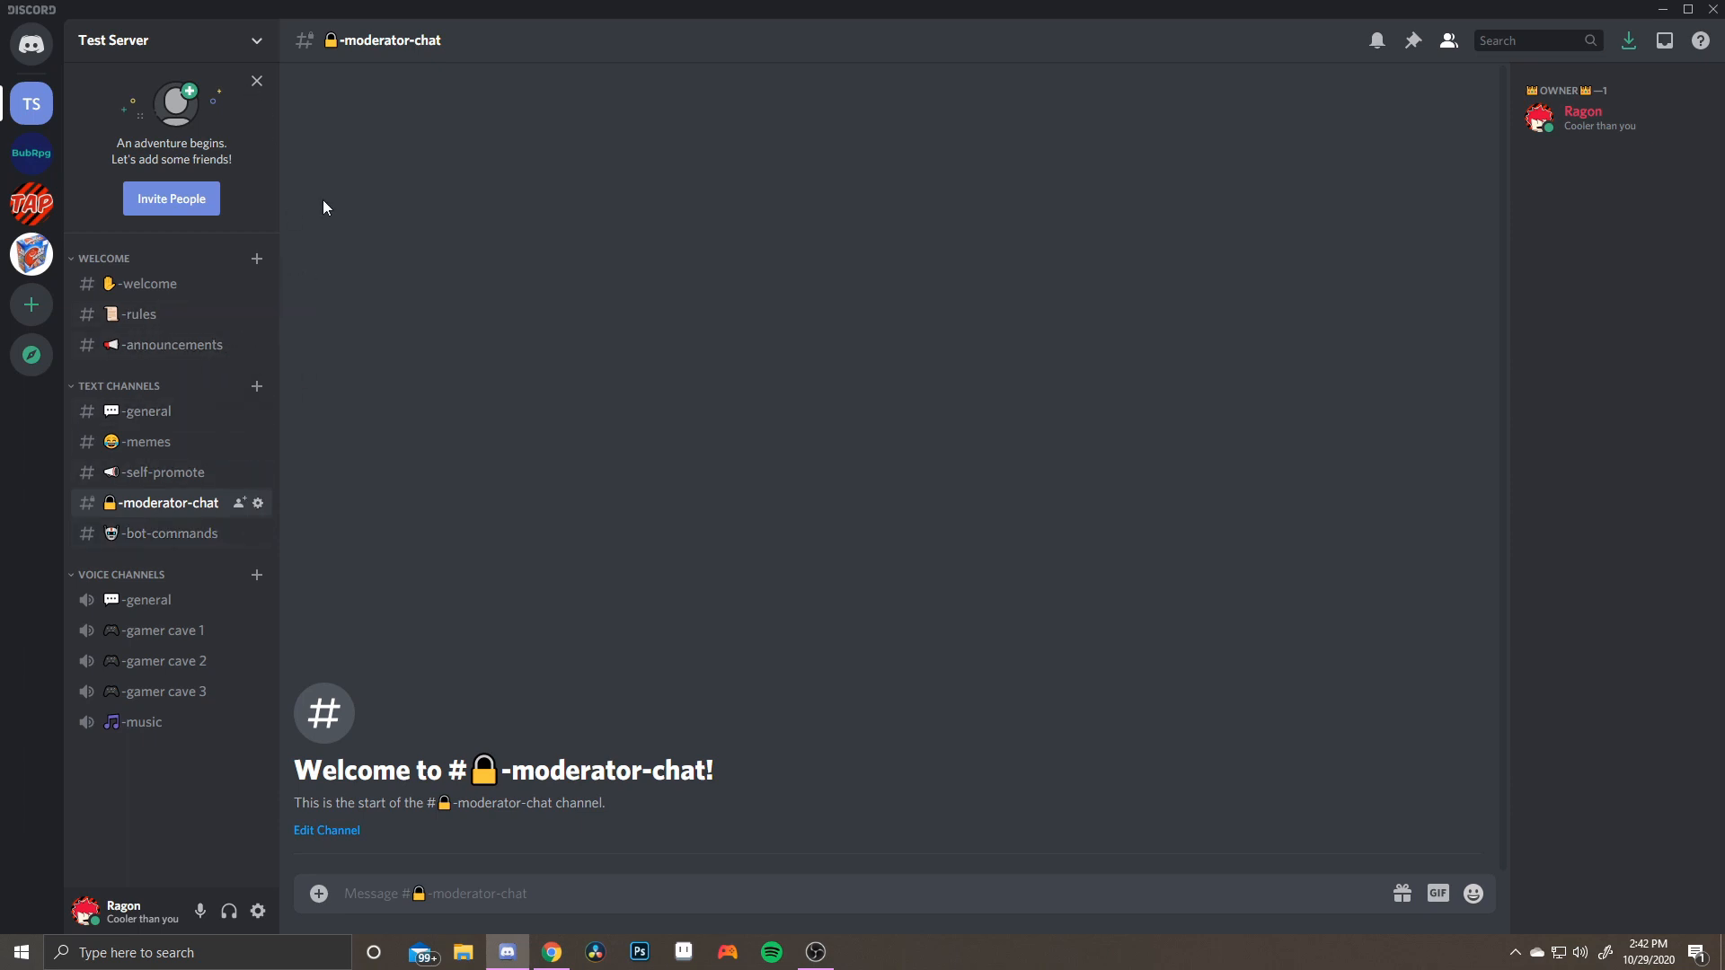
Upload the Asset 33 image as the server icon with its default crop, save the changes and leave the server settings
left_click(271, 47)
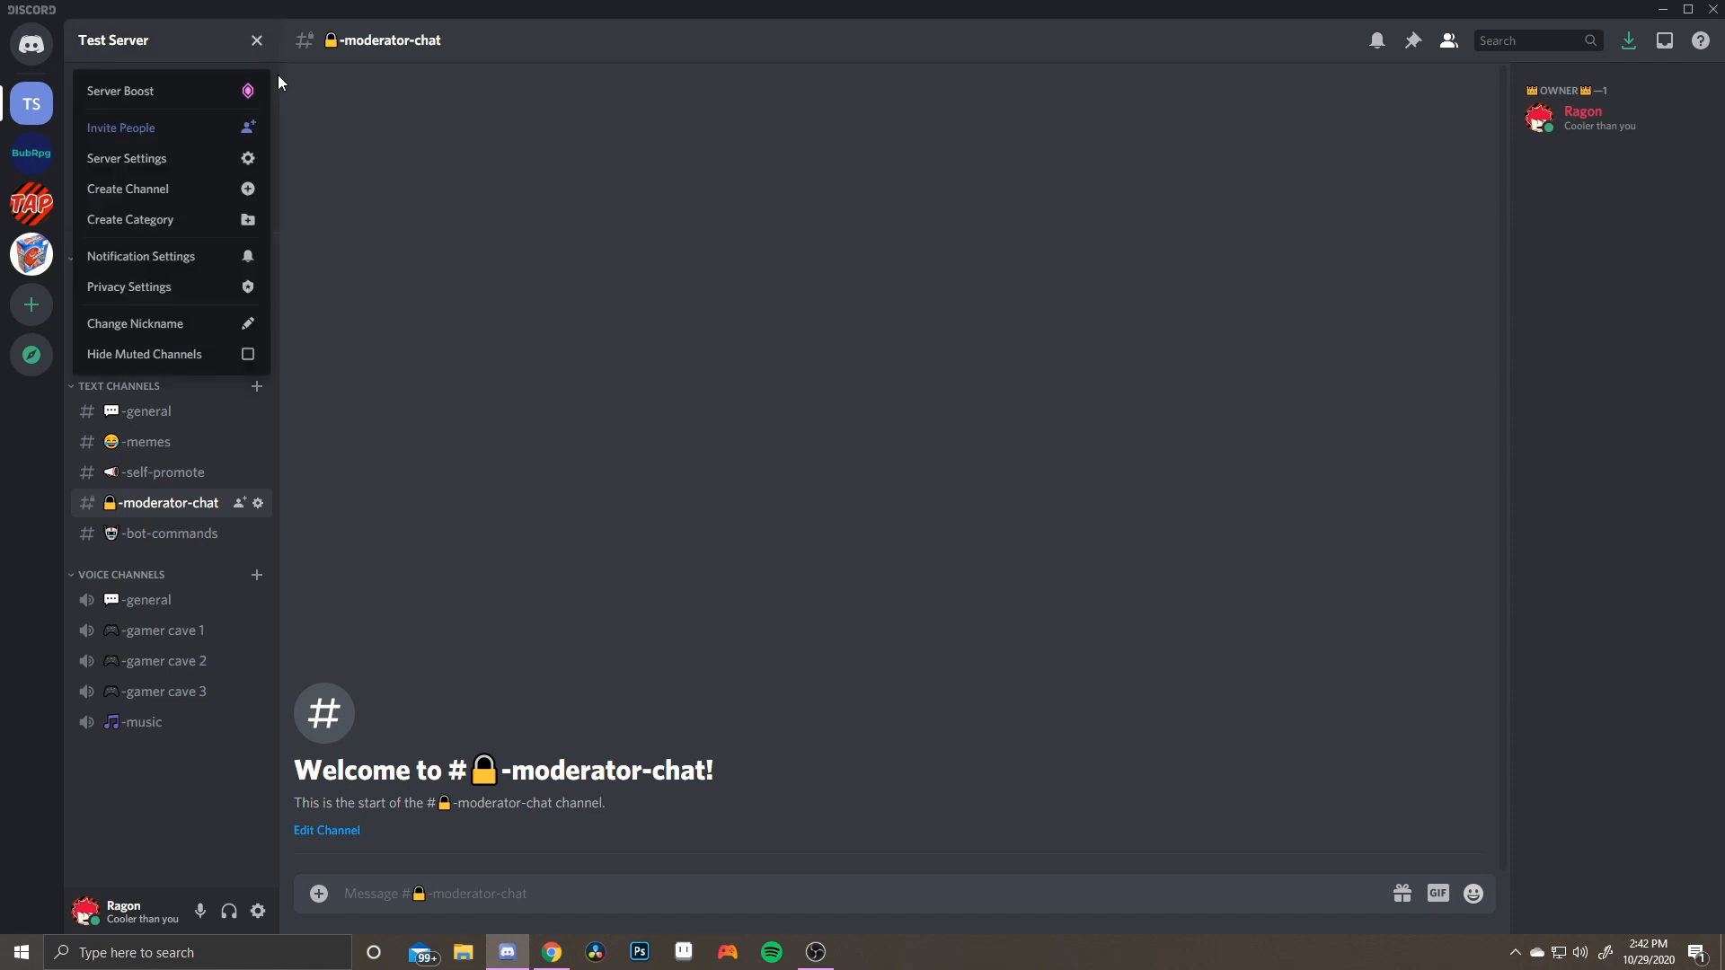
left_click(238, 173)
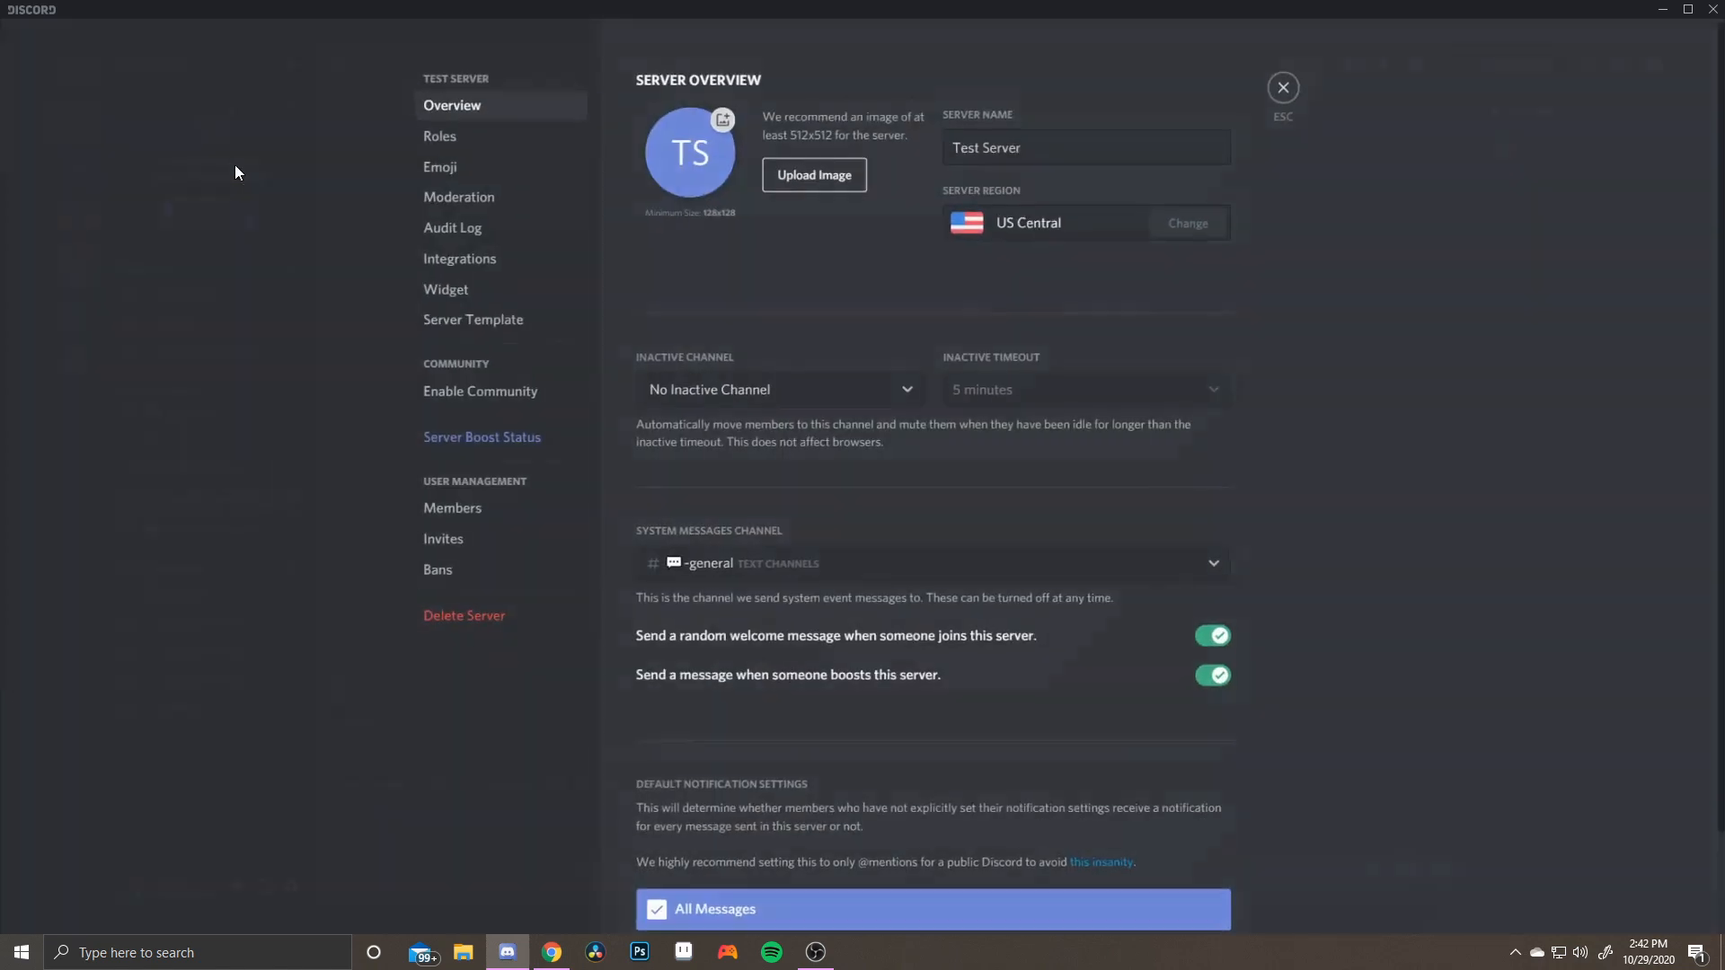
left_click(699, 167)
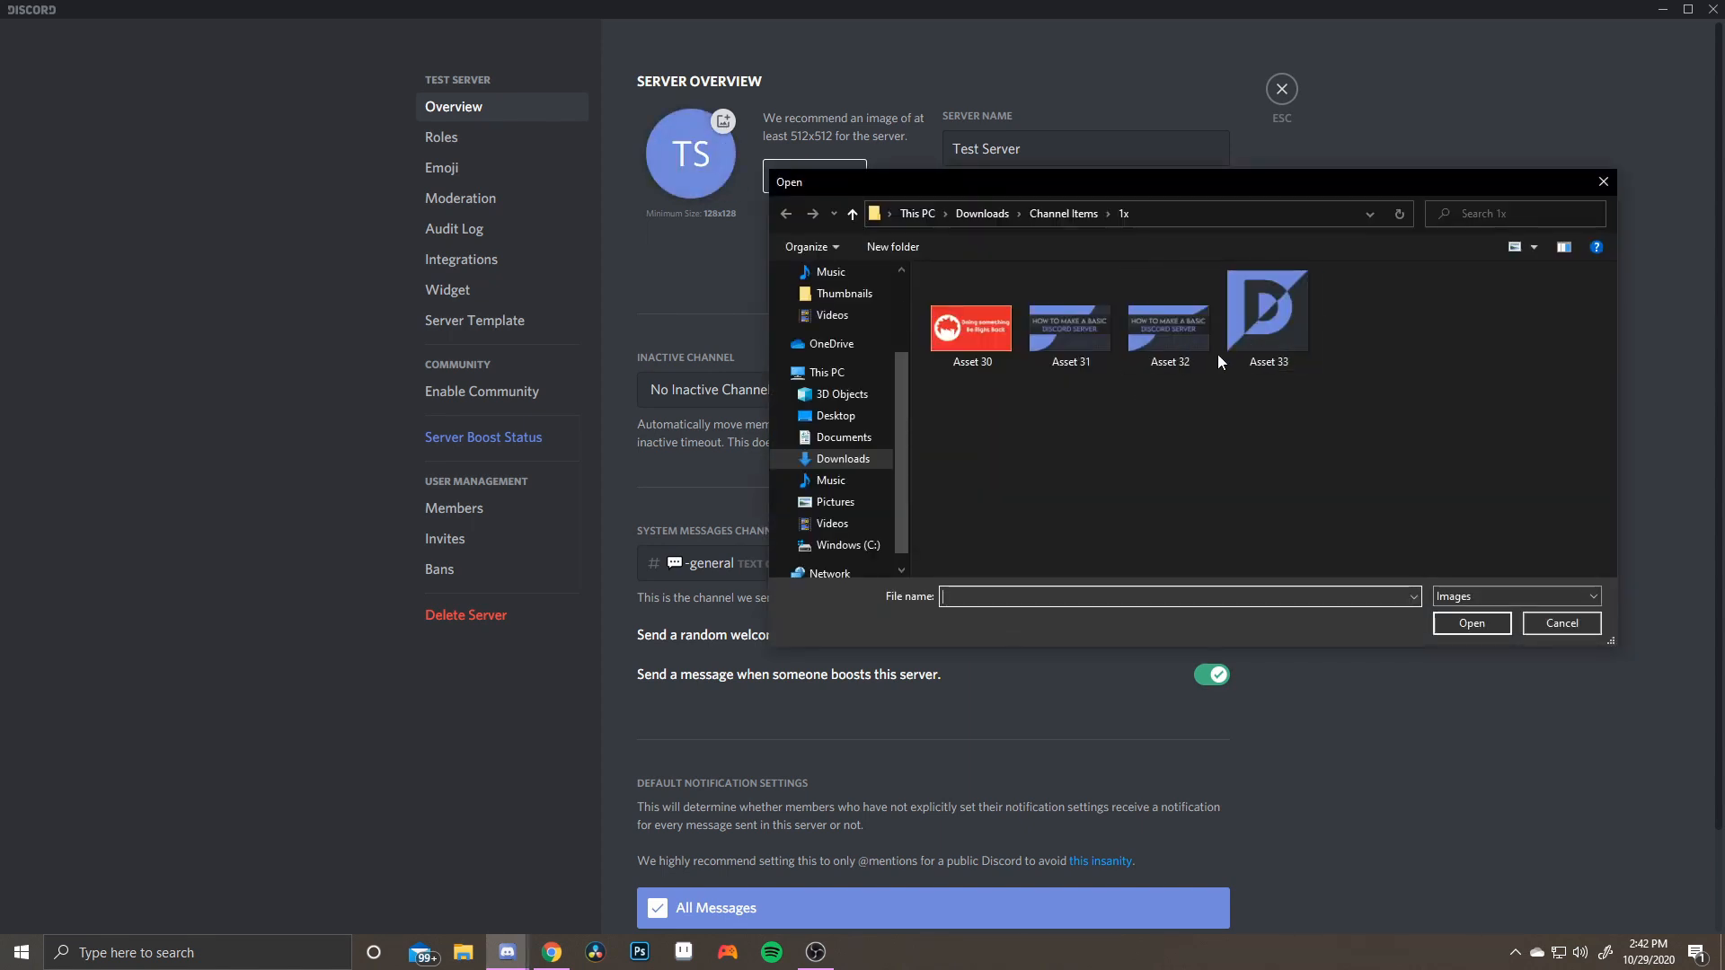
left_click(1266, 338)
double_click(1266, 337)
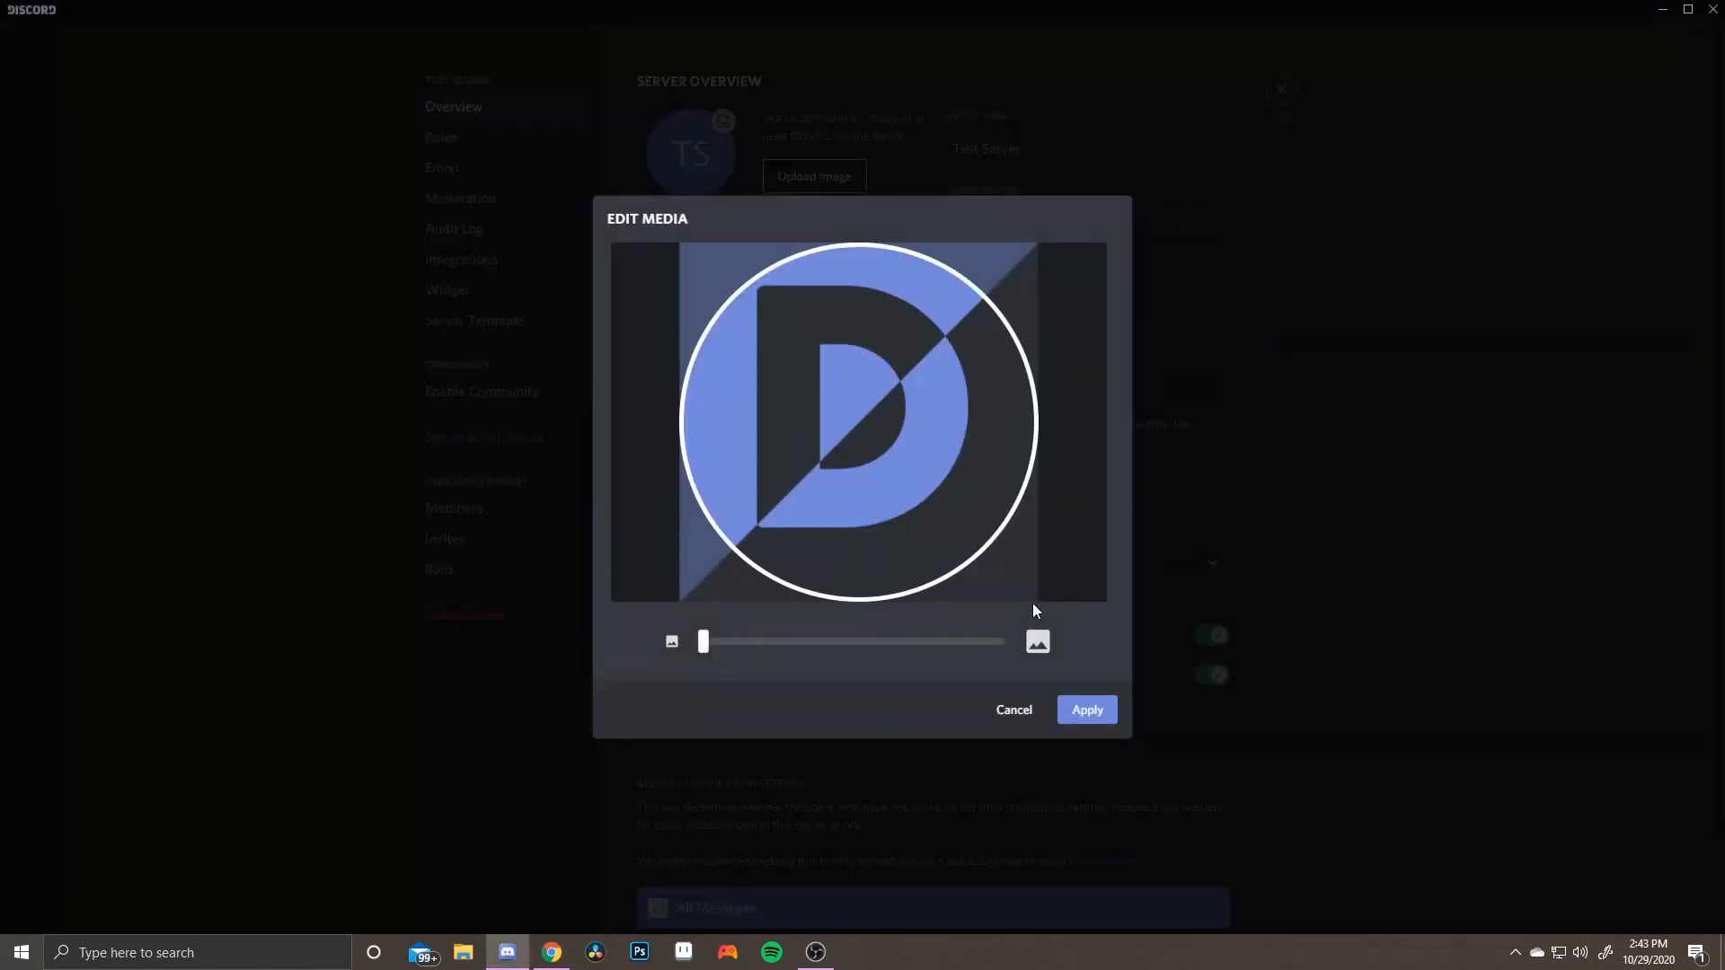
left_click(1083, 719)
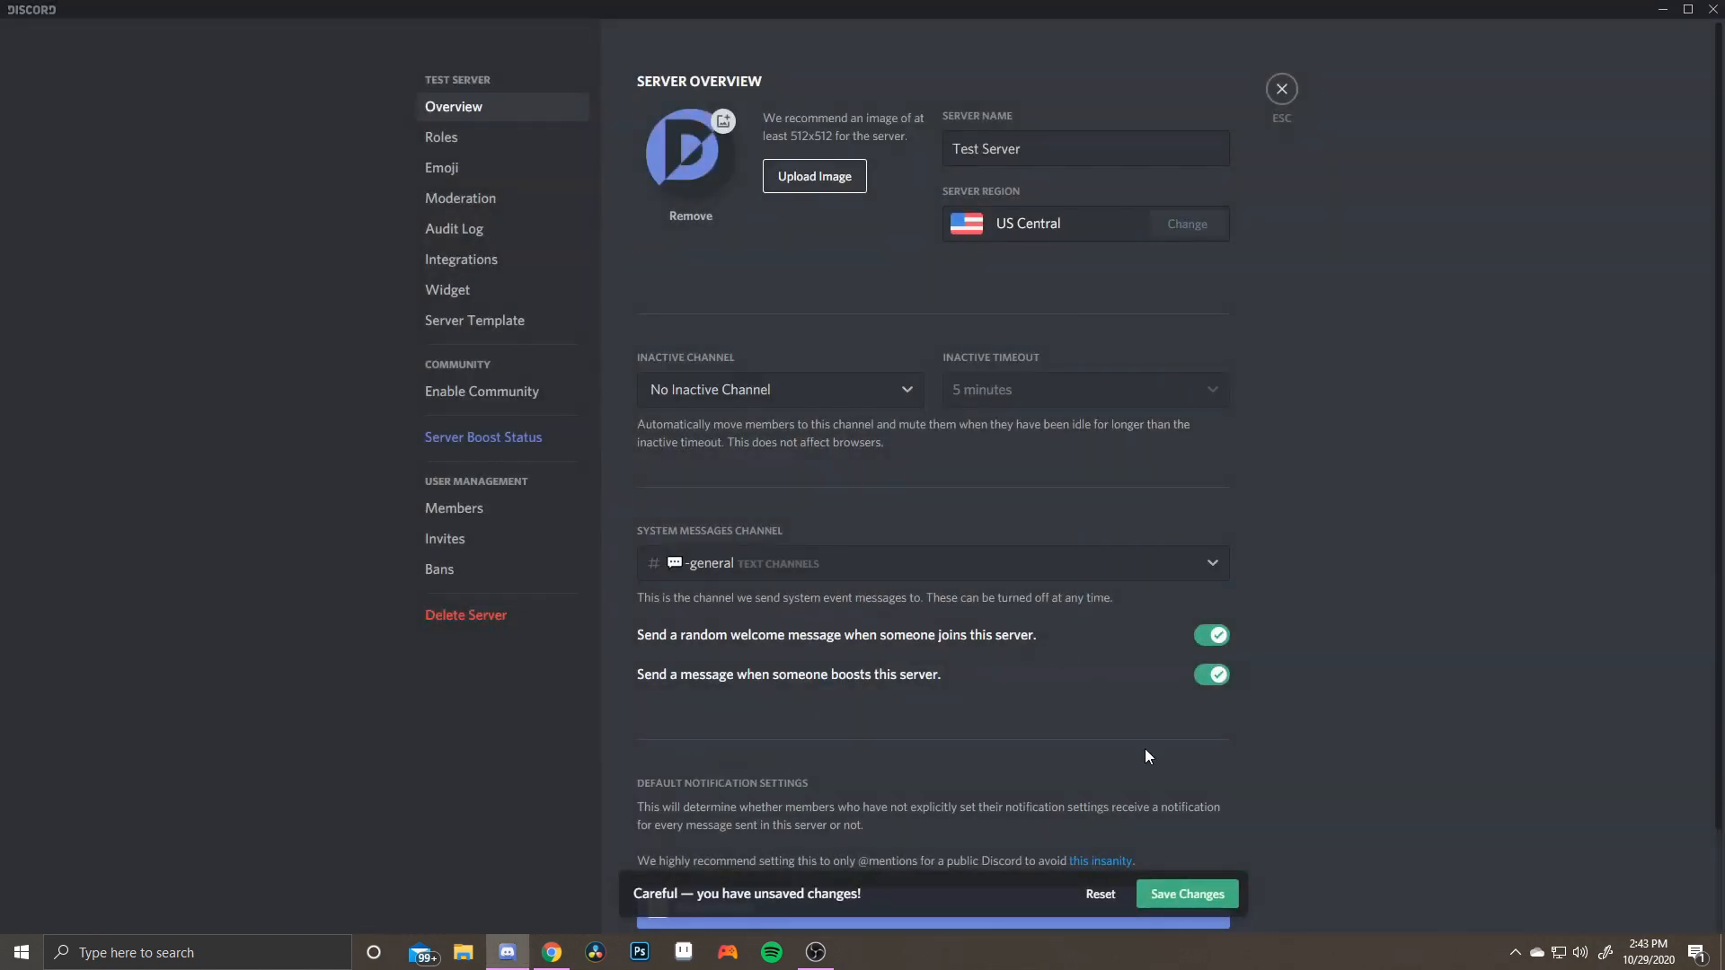
left_click(1188, 894)
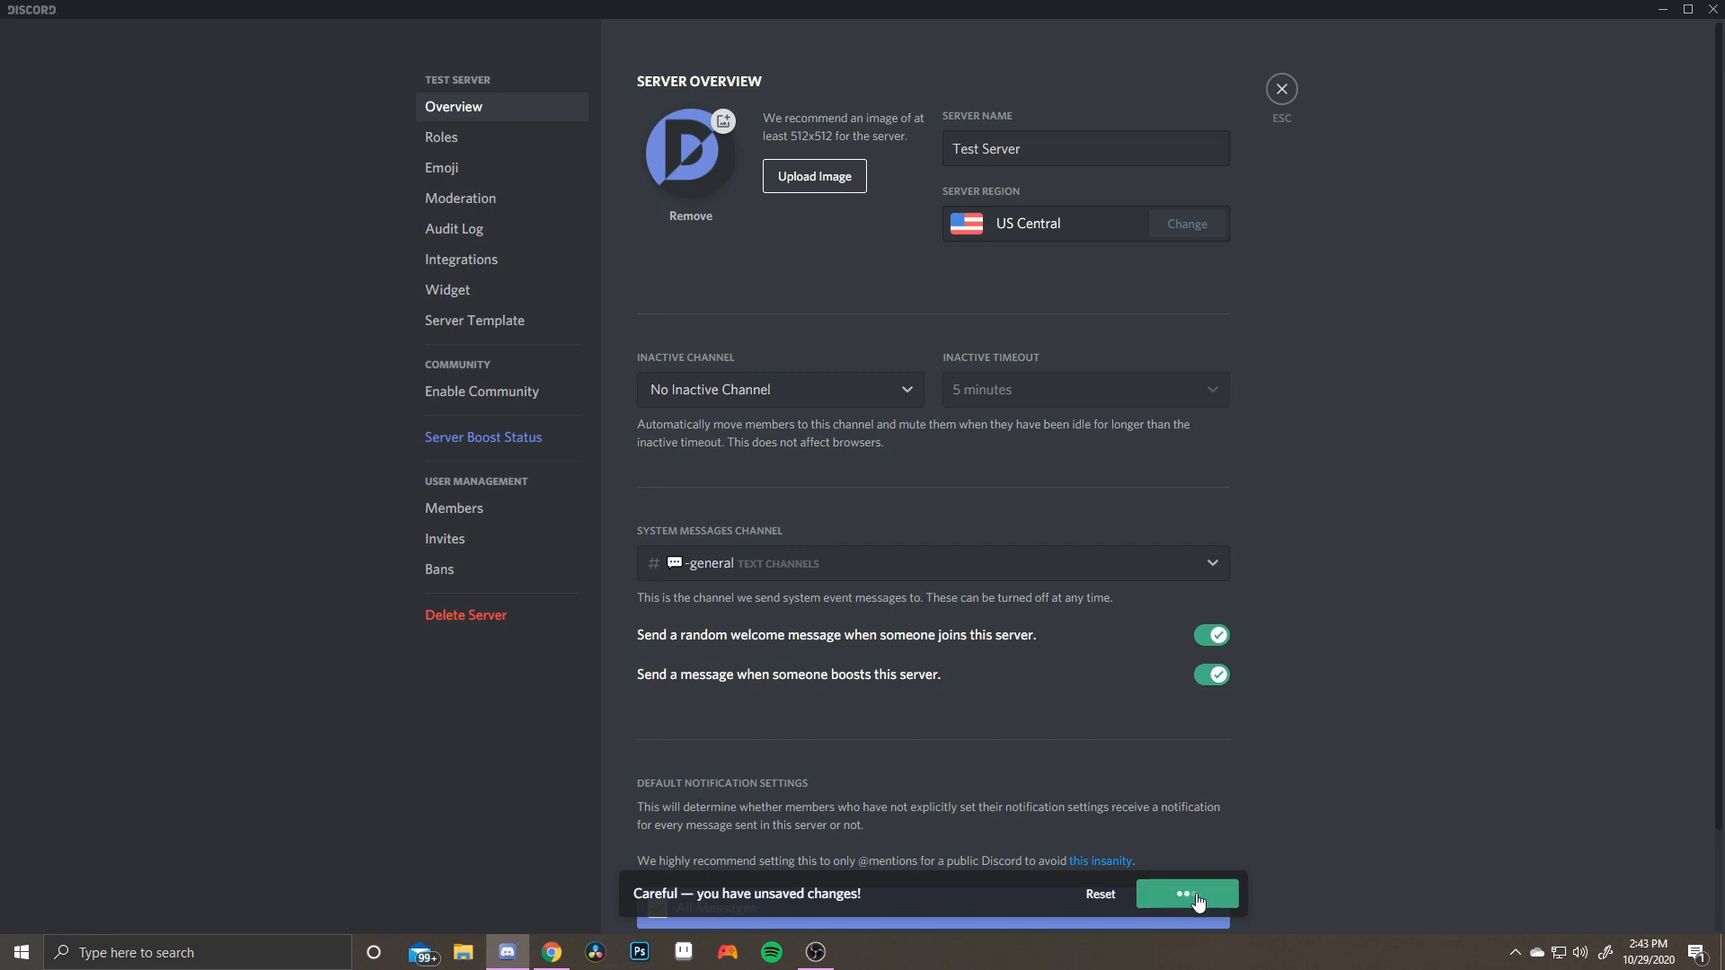
left_click(1283, 88)
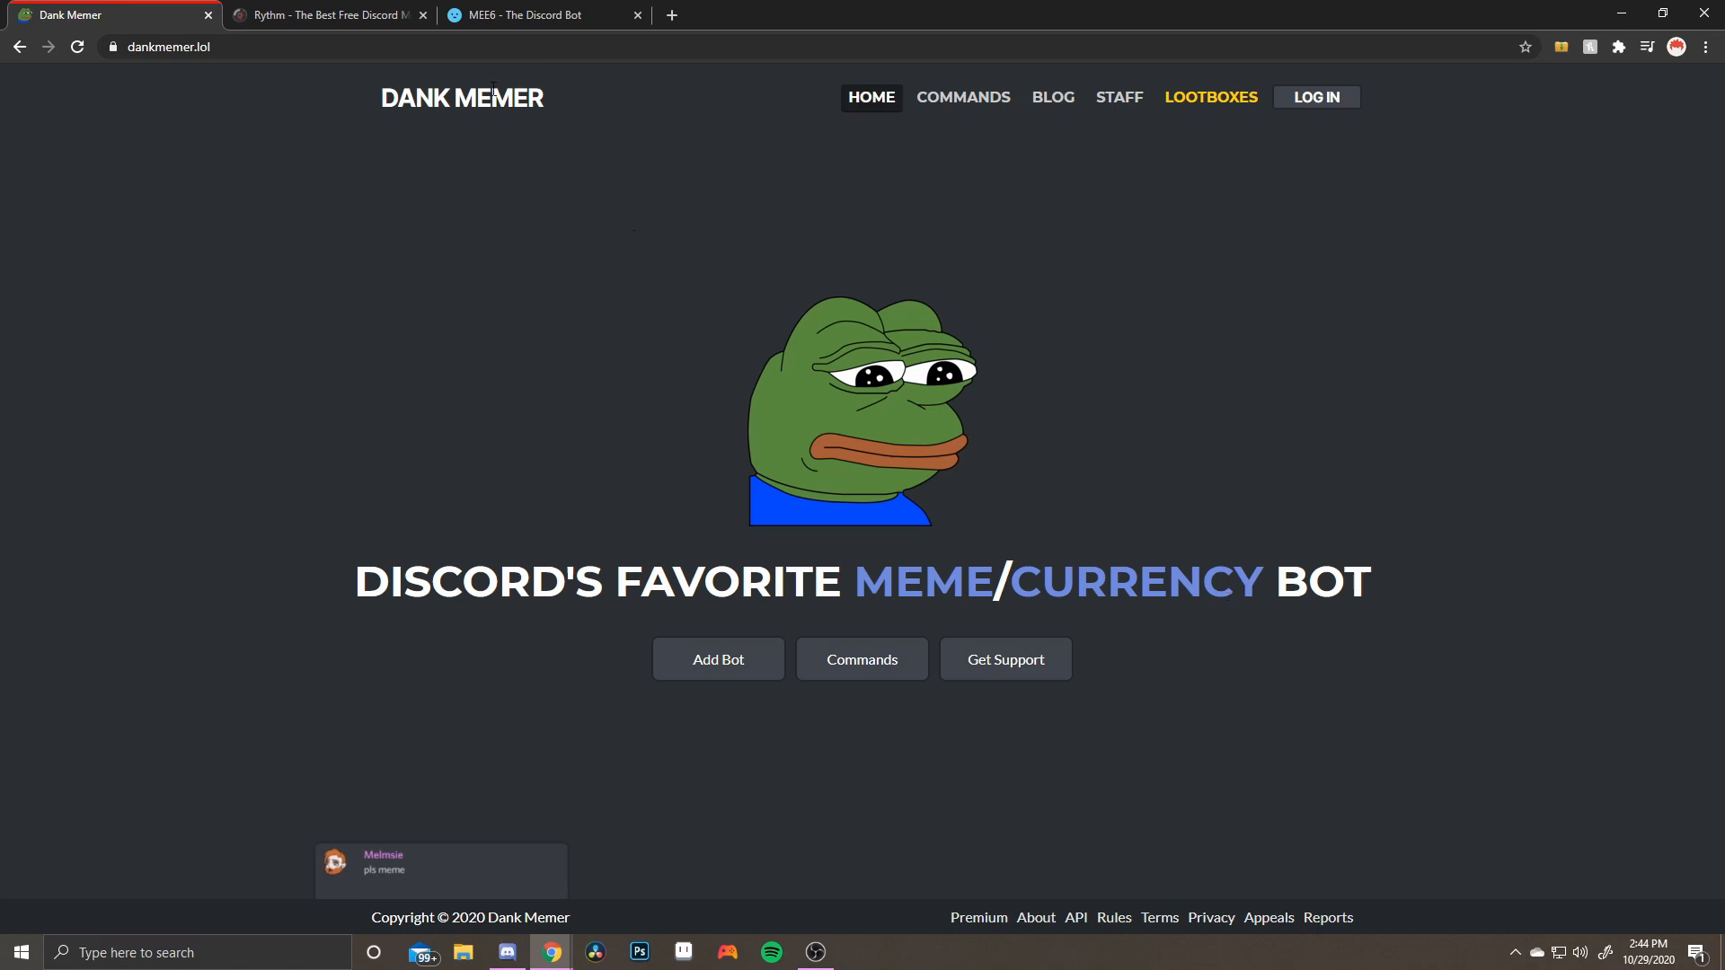
Switch to Chrome and look over the Dank Memer, Rythm and MEE6 bot websites
left_click(400, 9)
left_click(460, 11)
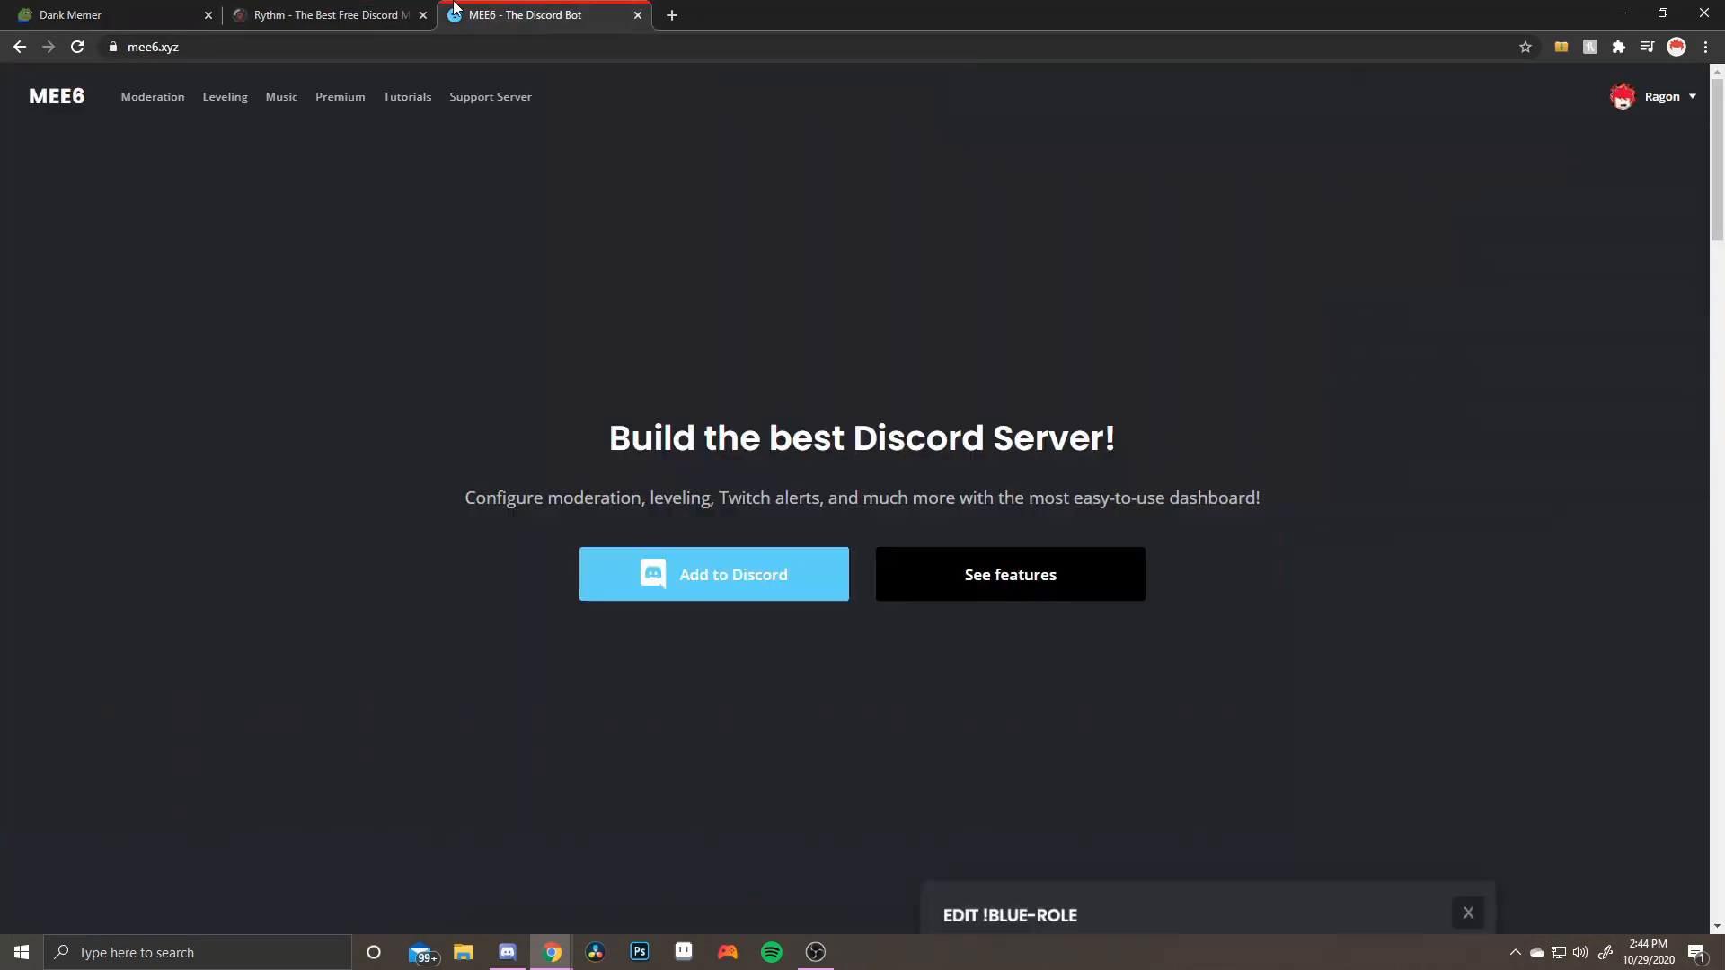
left_click(136, 11)
left_click(268, 11)
left_click(557, 11)
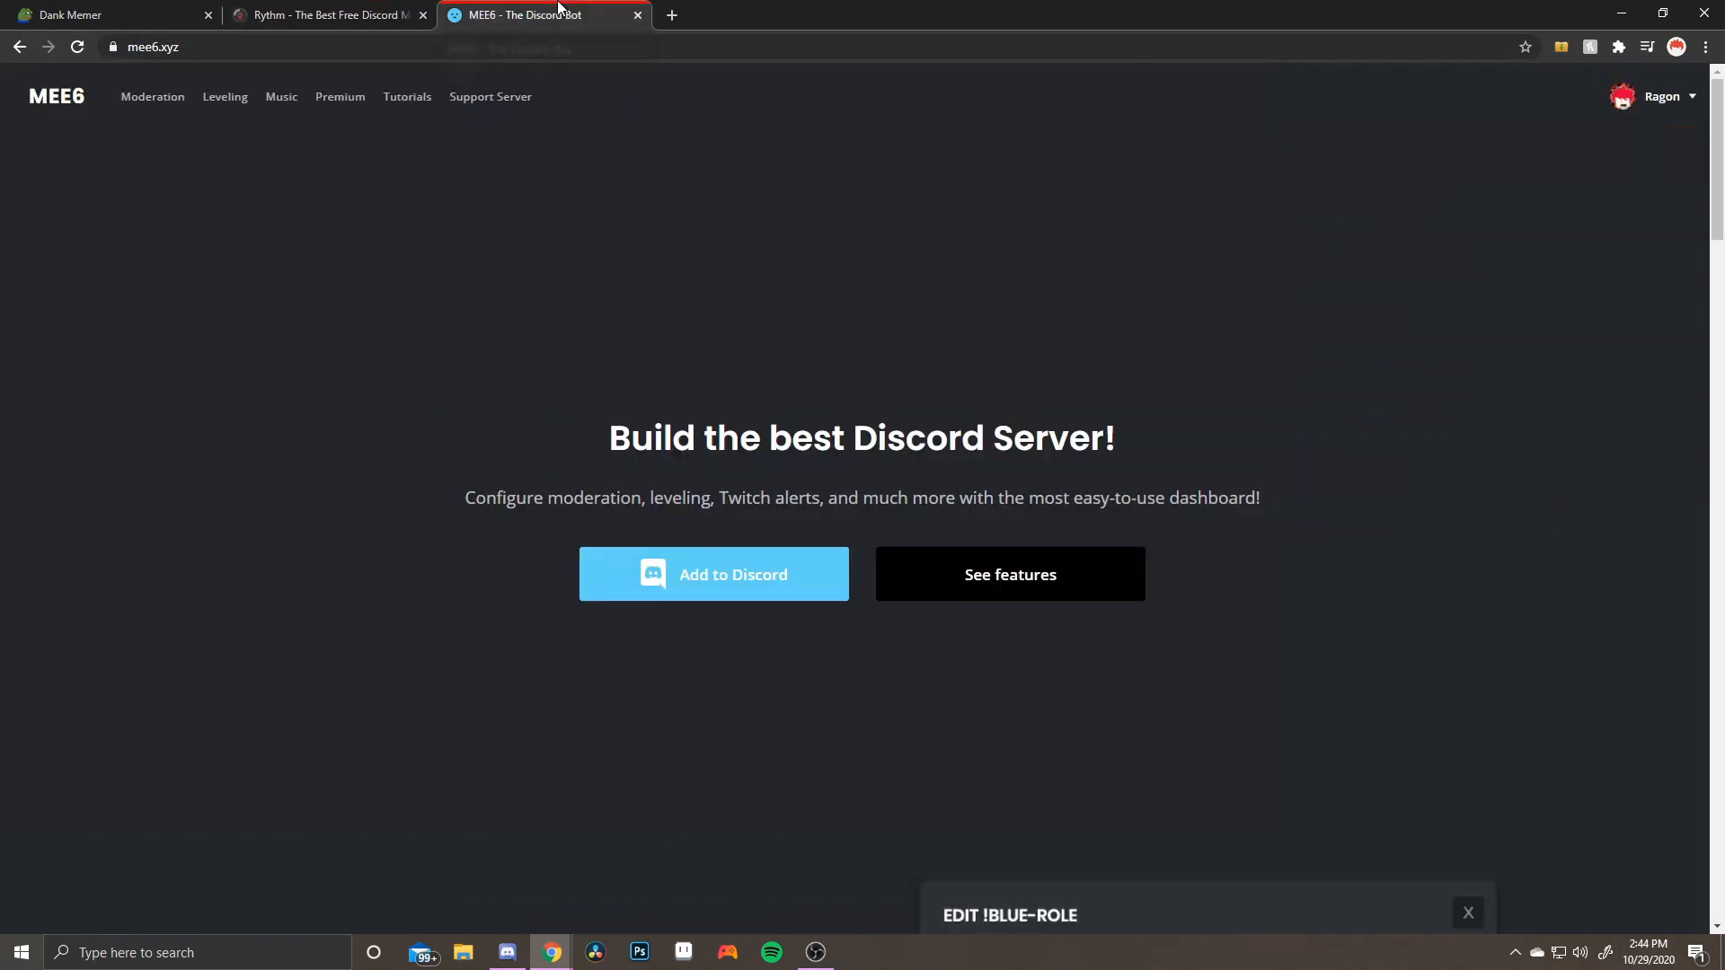
left_click(391, 16)
left_click(191, 9)
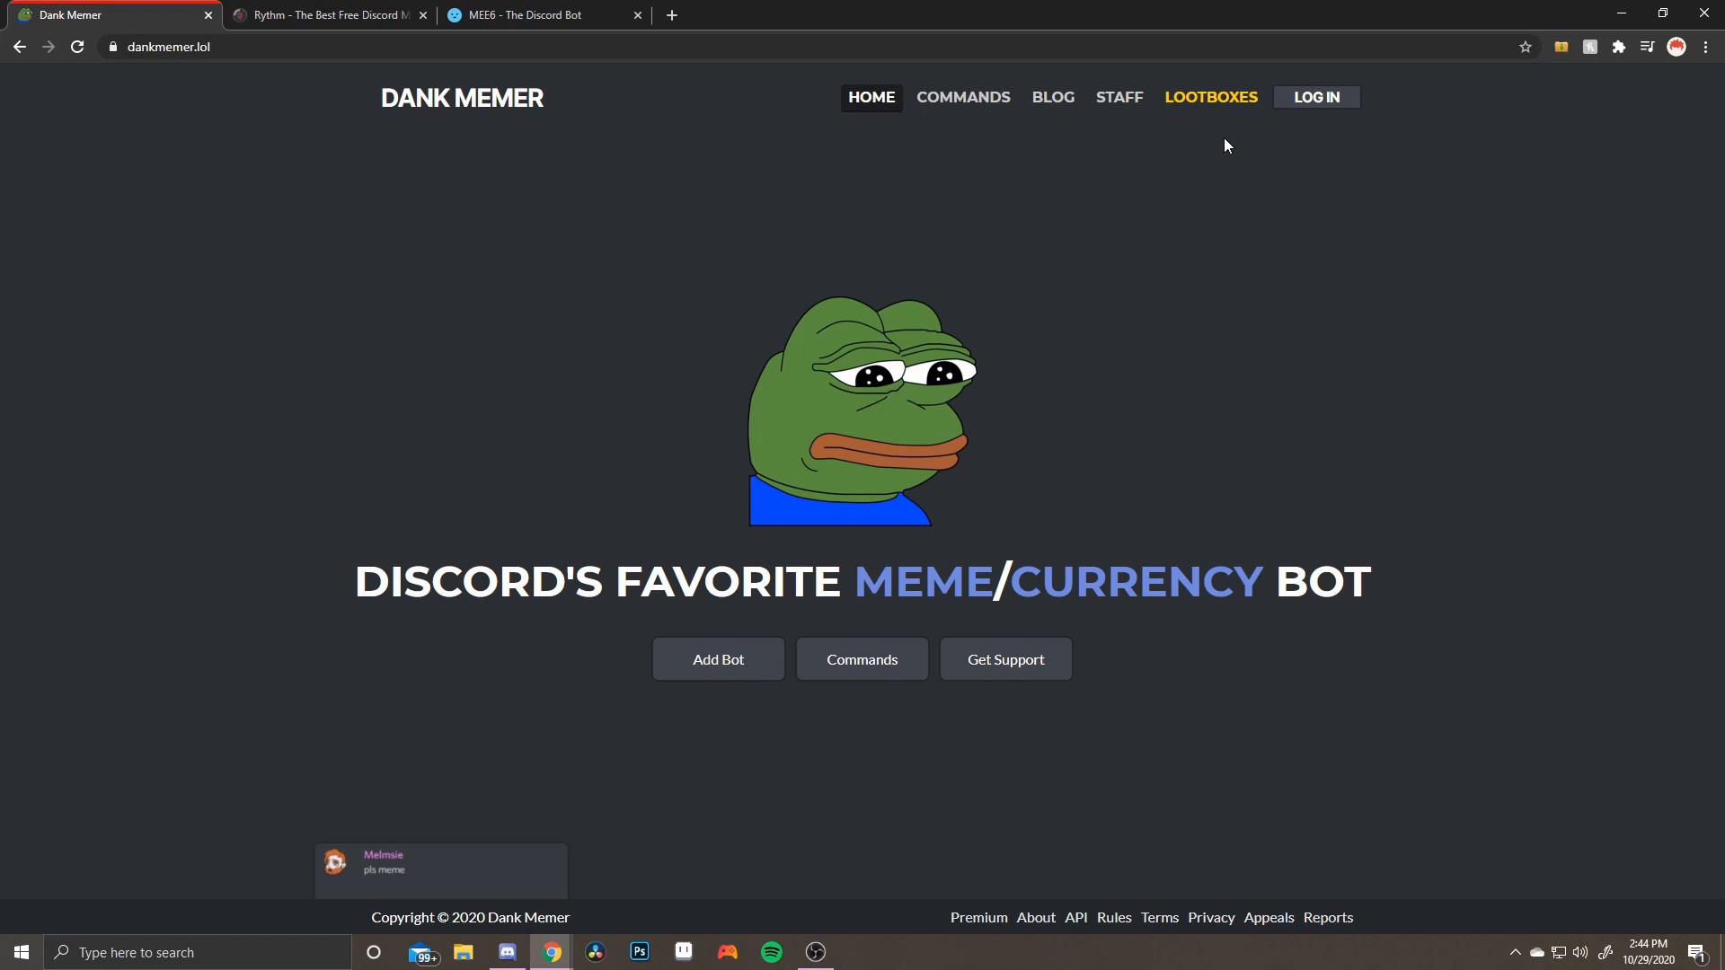
scroll(662, 732, "down", 1)
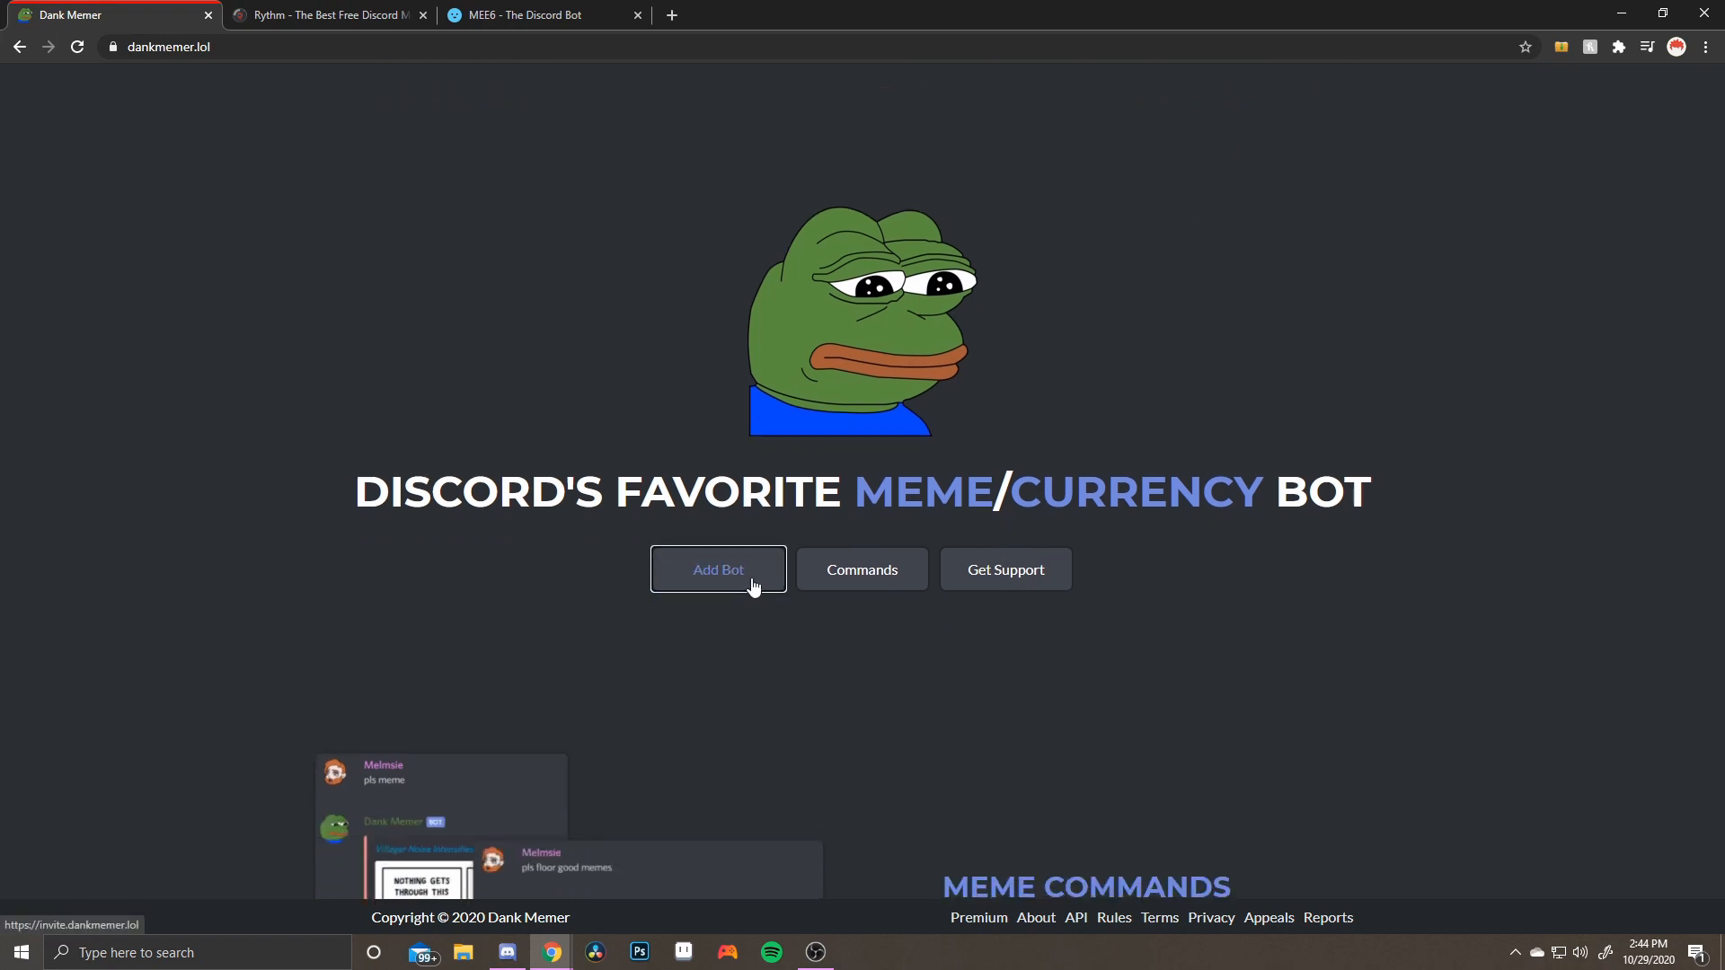
scroll(791, 542, "up", 1)
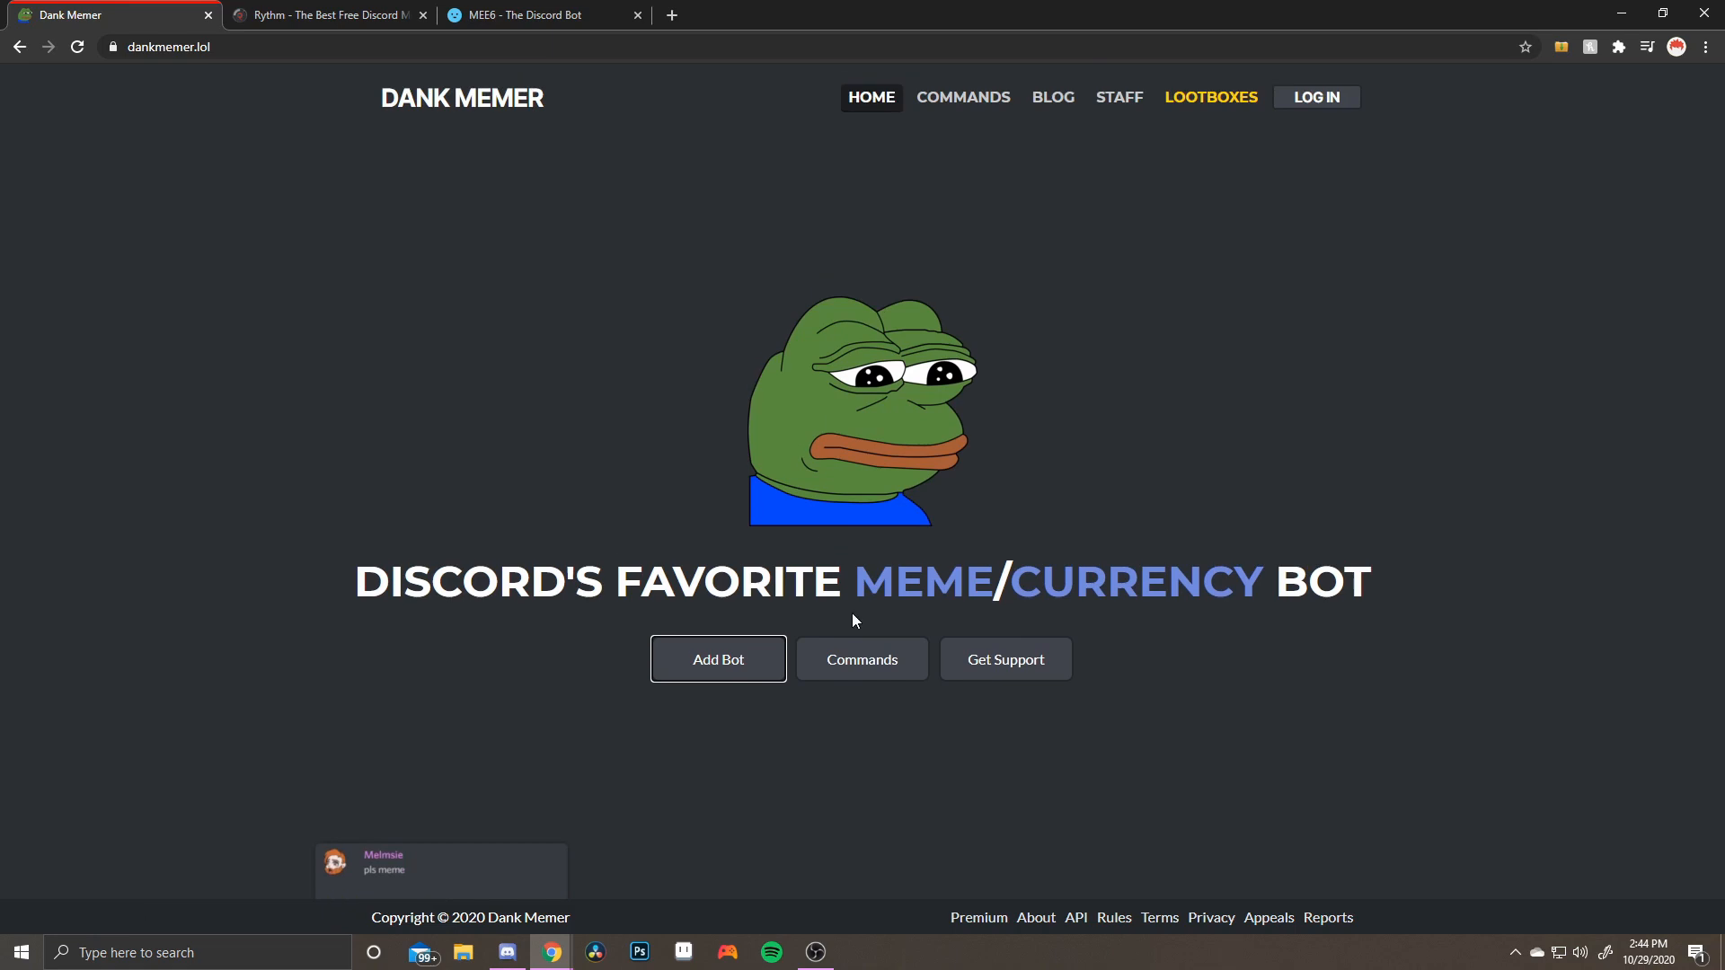
Add the Dank Memer bot to Test Server, authorize all its requested permissions and complete the robot check
left_click(719, 665)
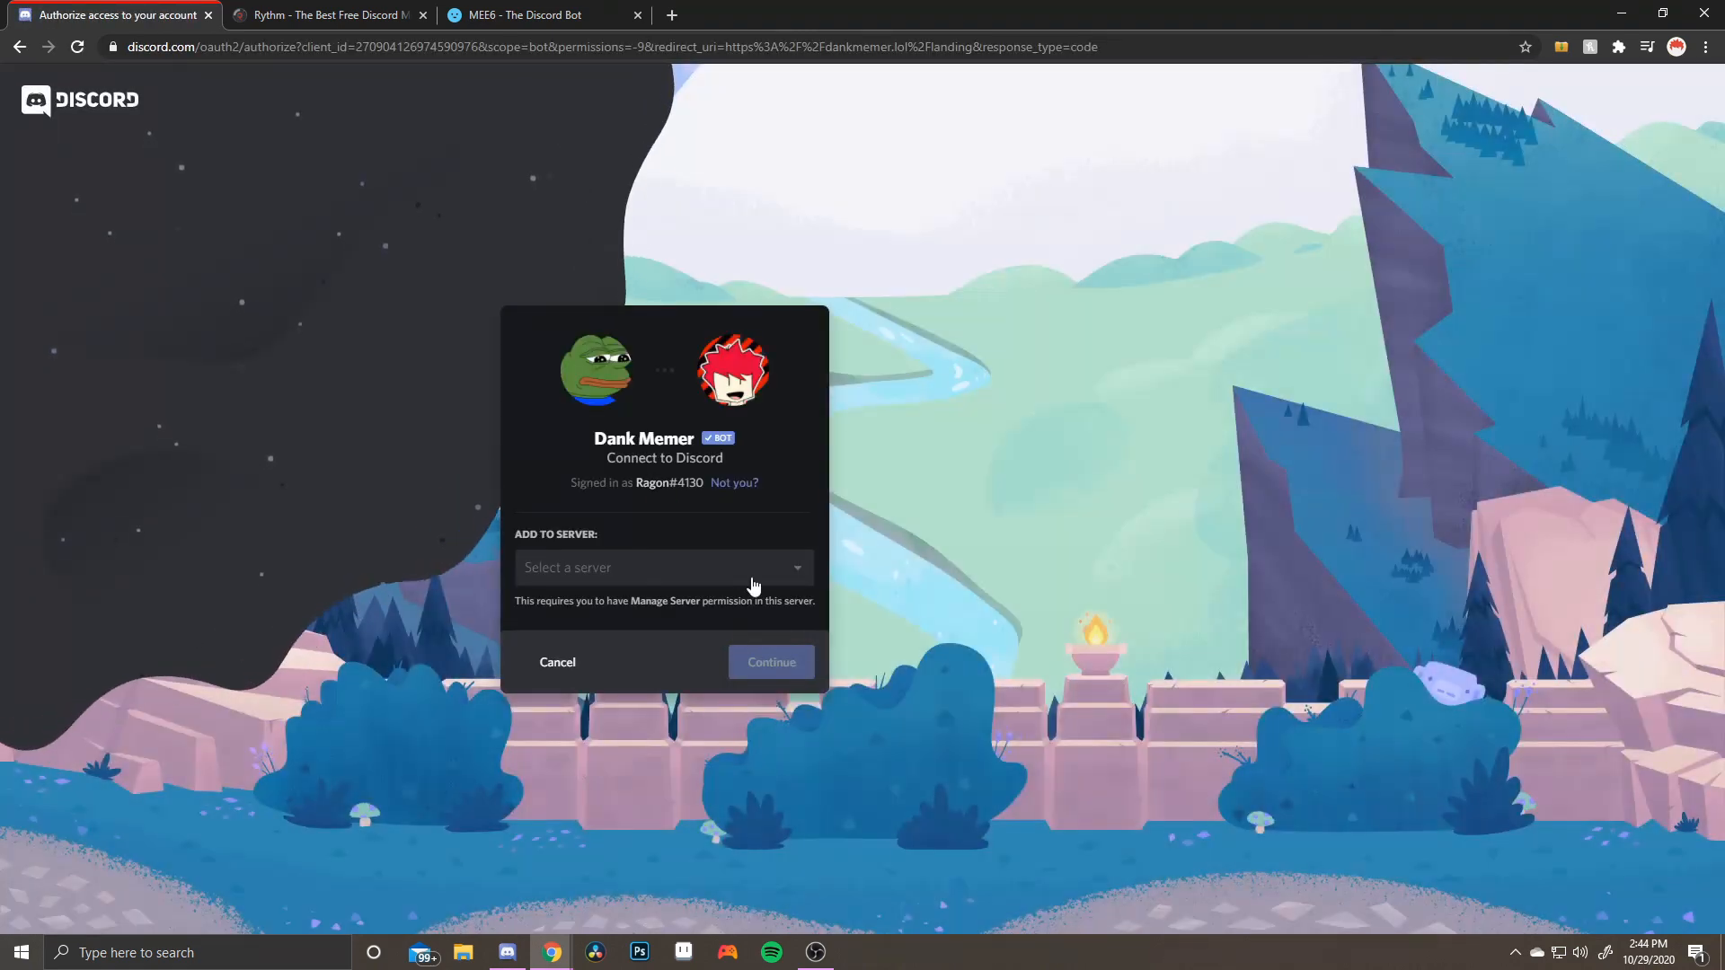
left_click(754, 575)
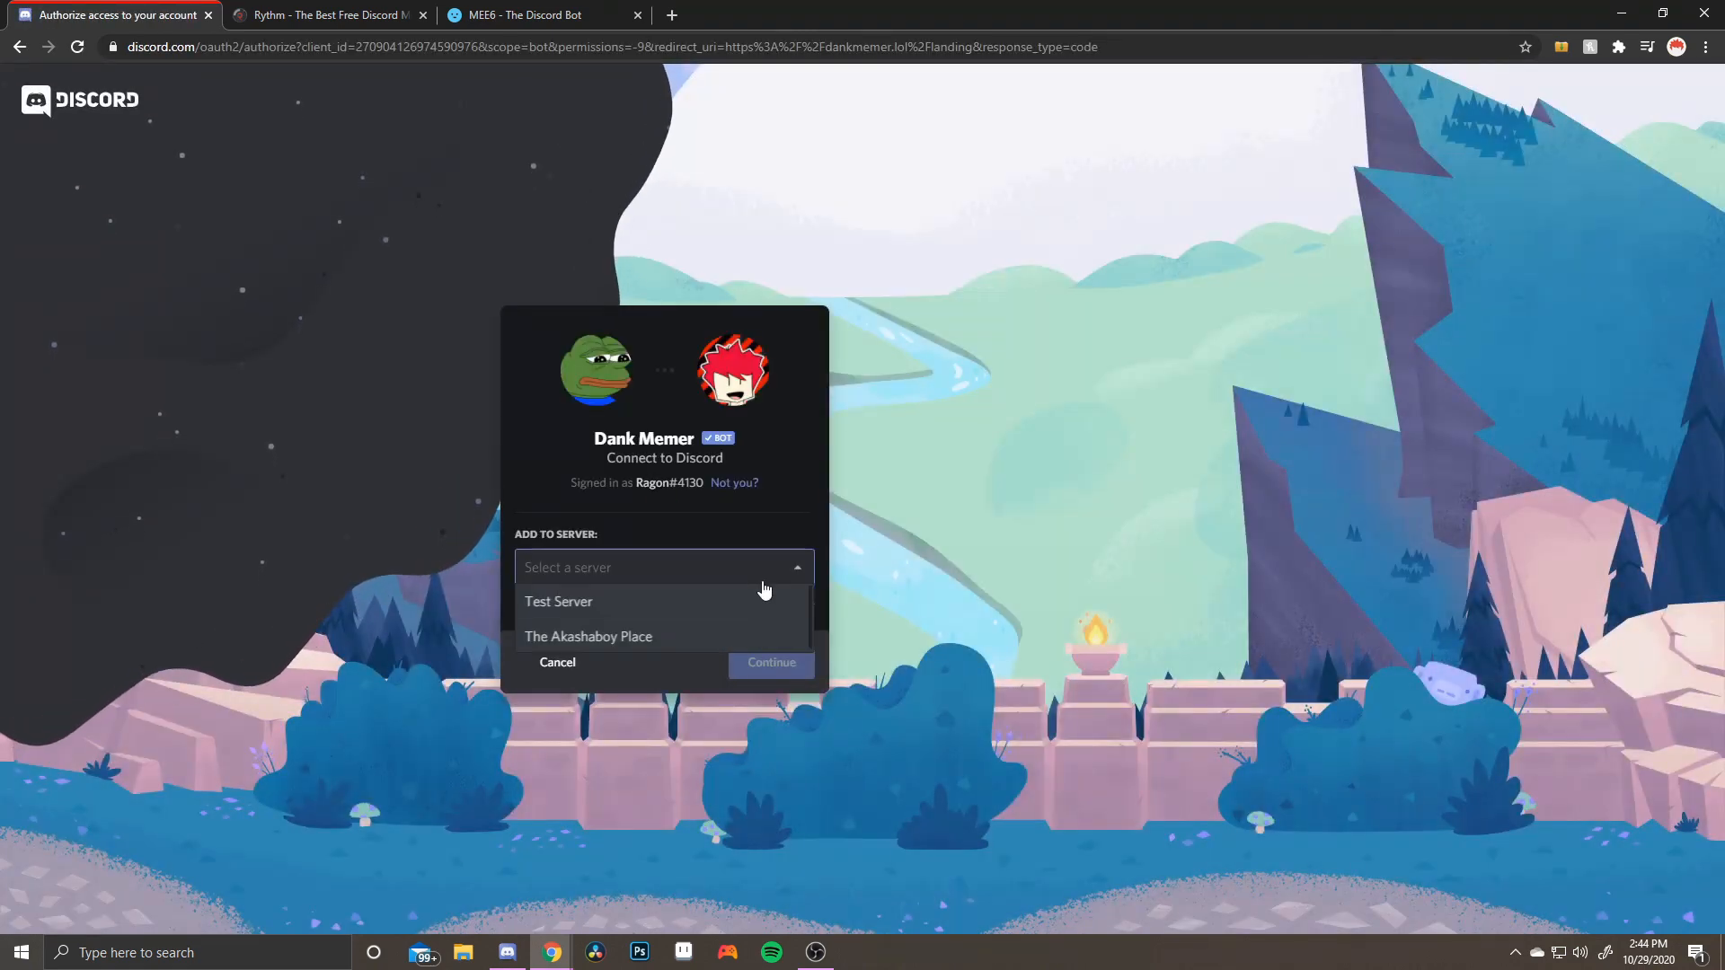
left_click(762, 603)
left_click(777, 680)
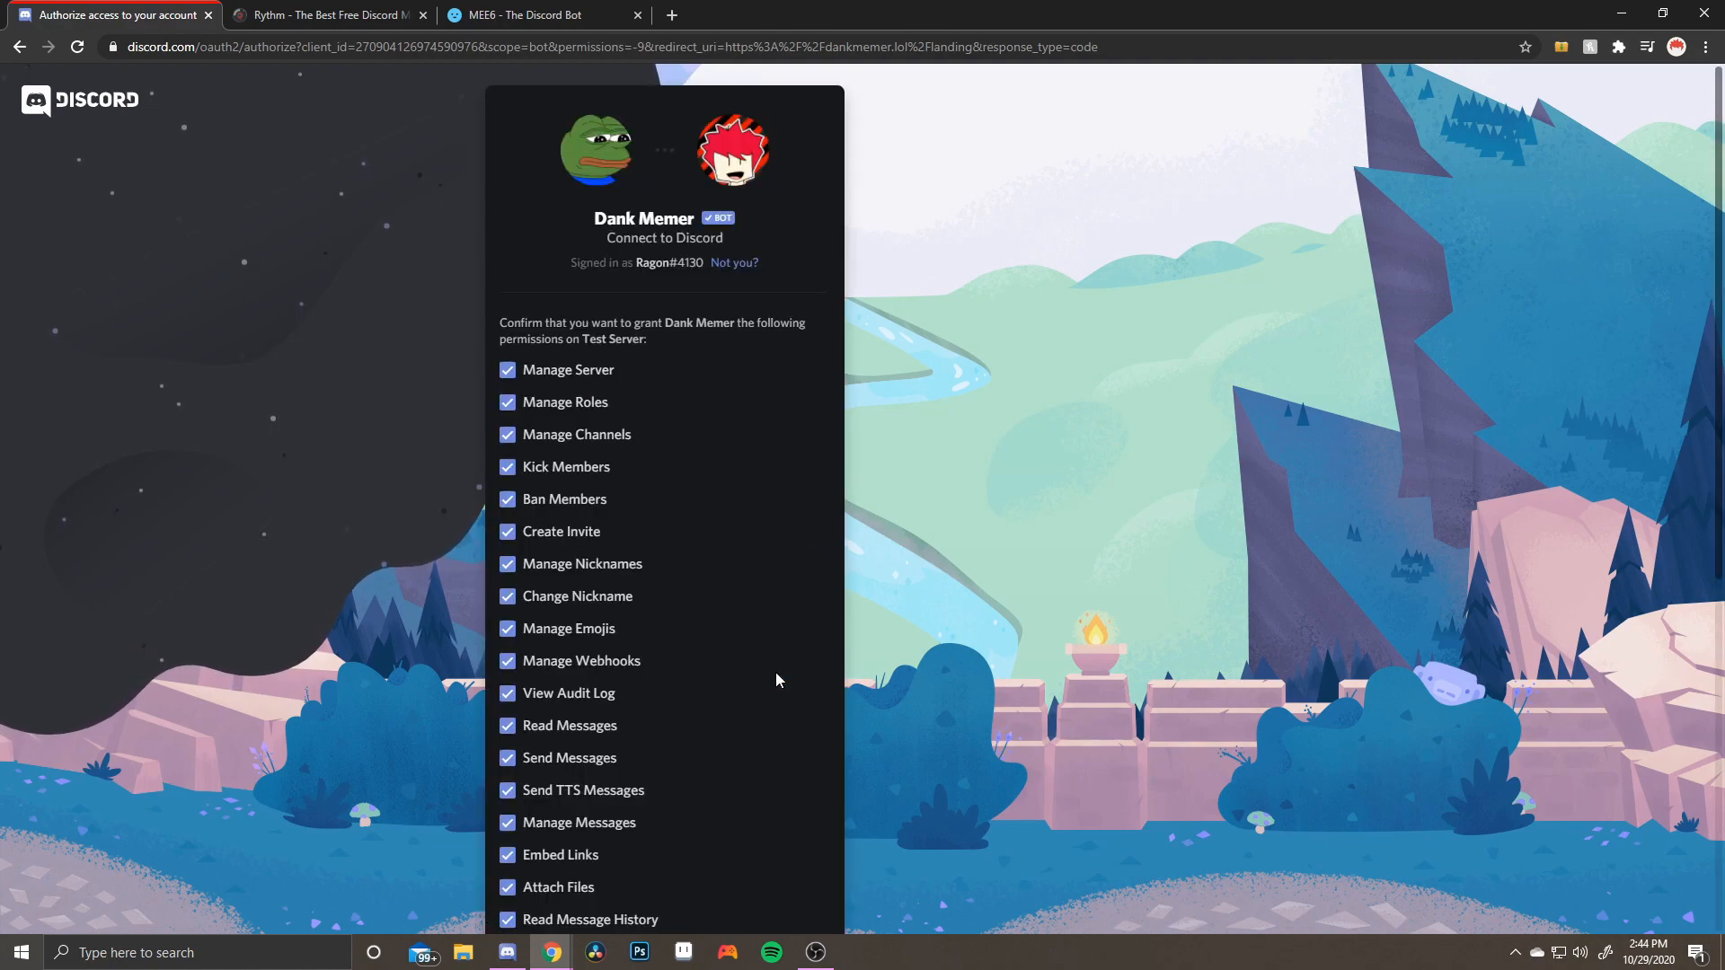
scroll(719, 643, "down", 6)
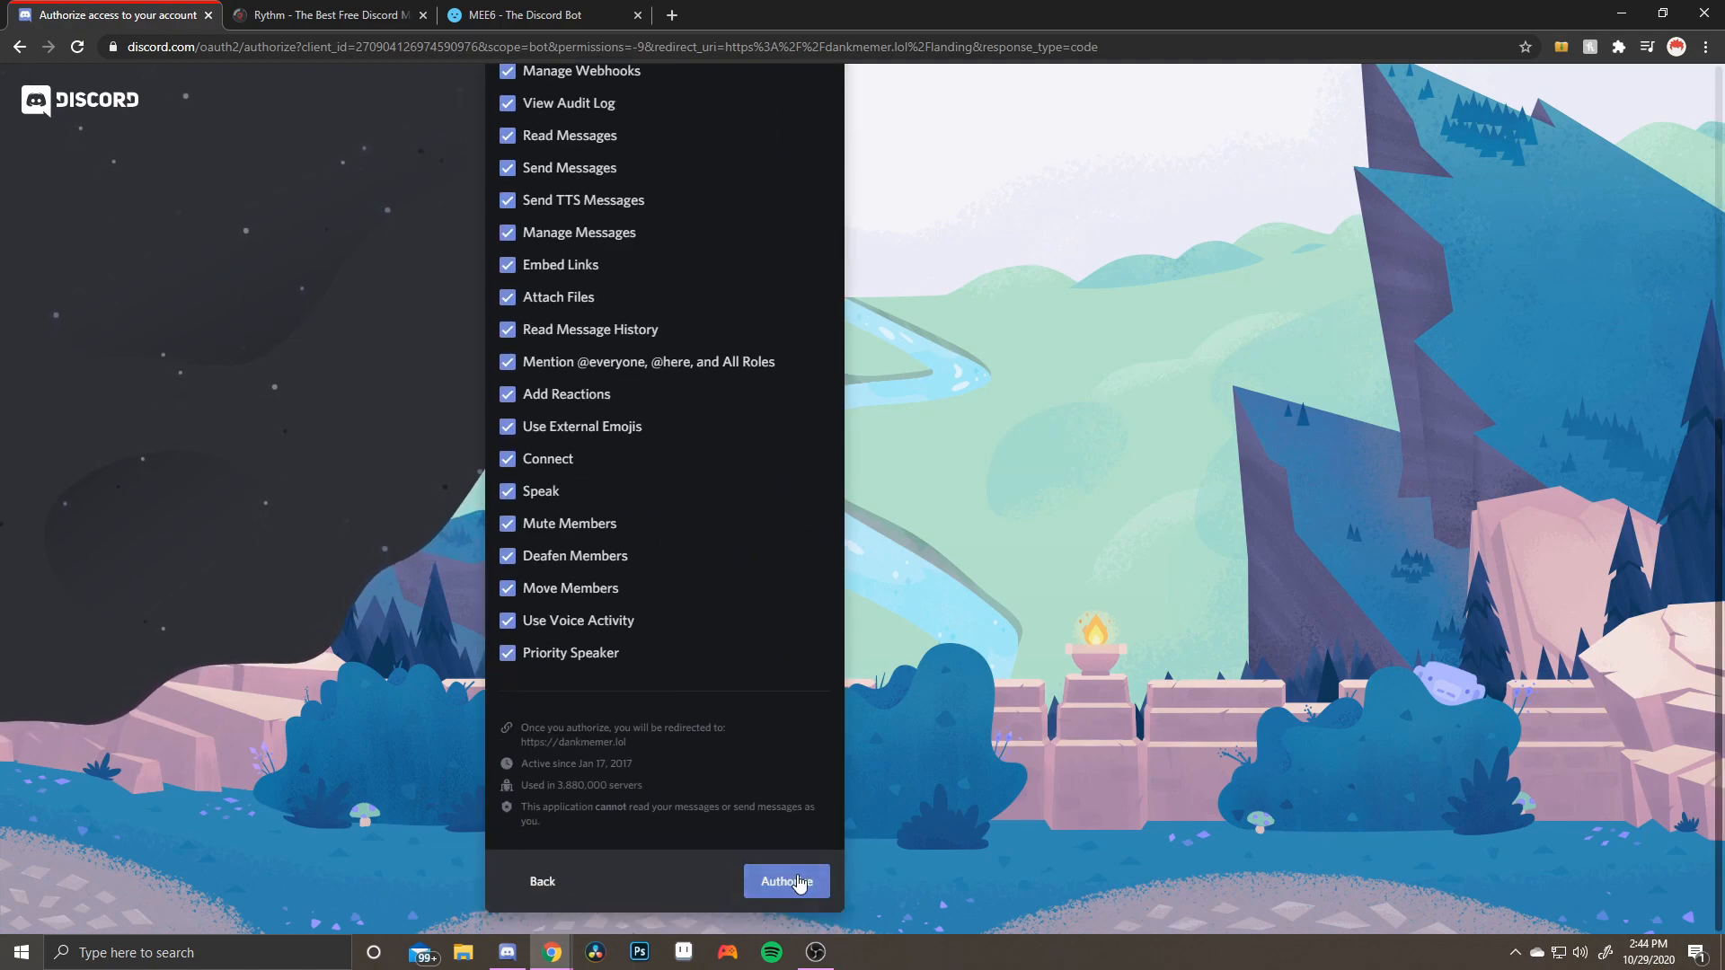
left_click(790, 883)
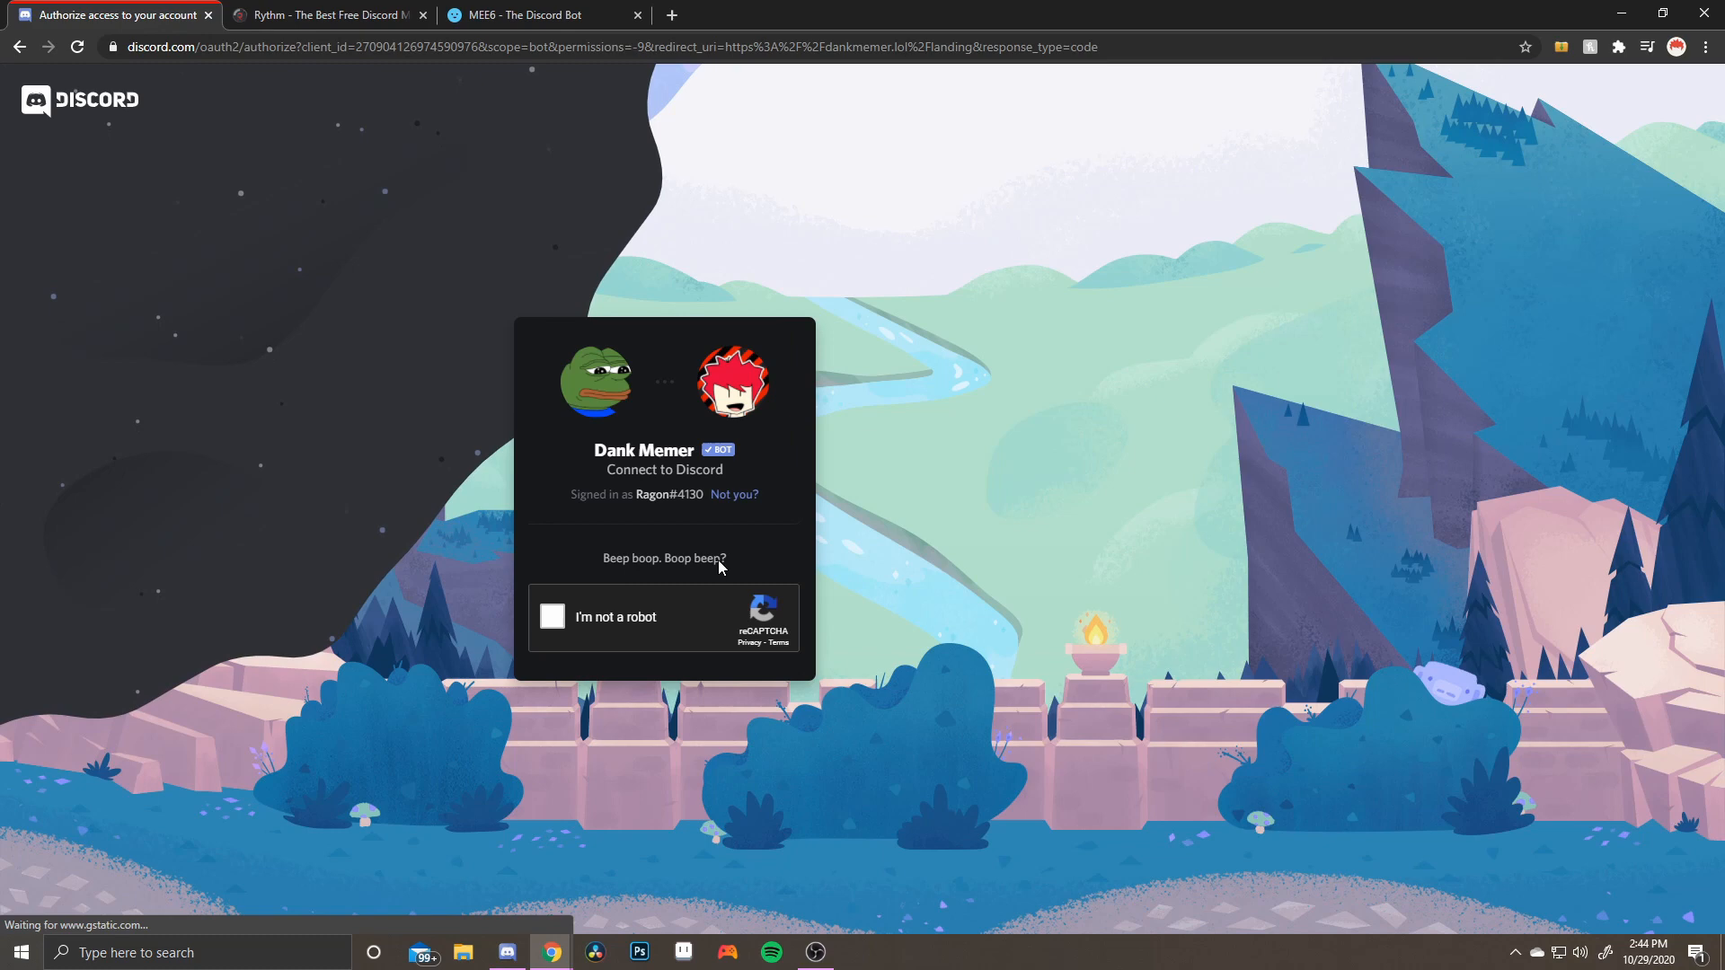
left_click(556, 617)
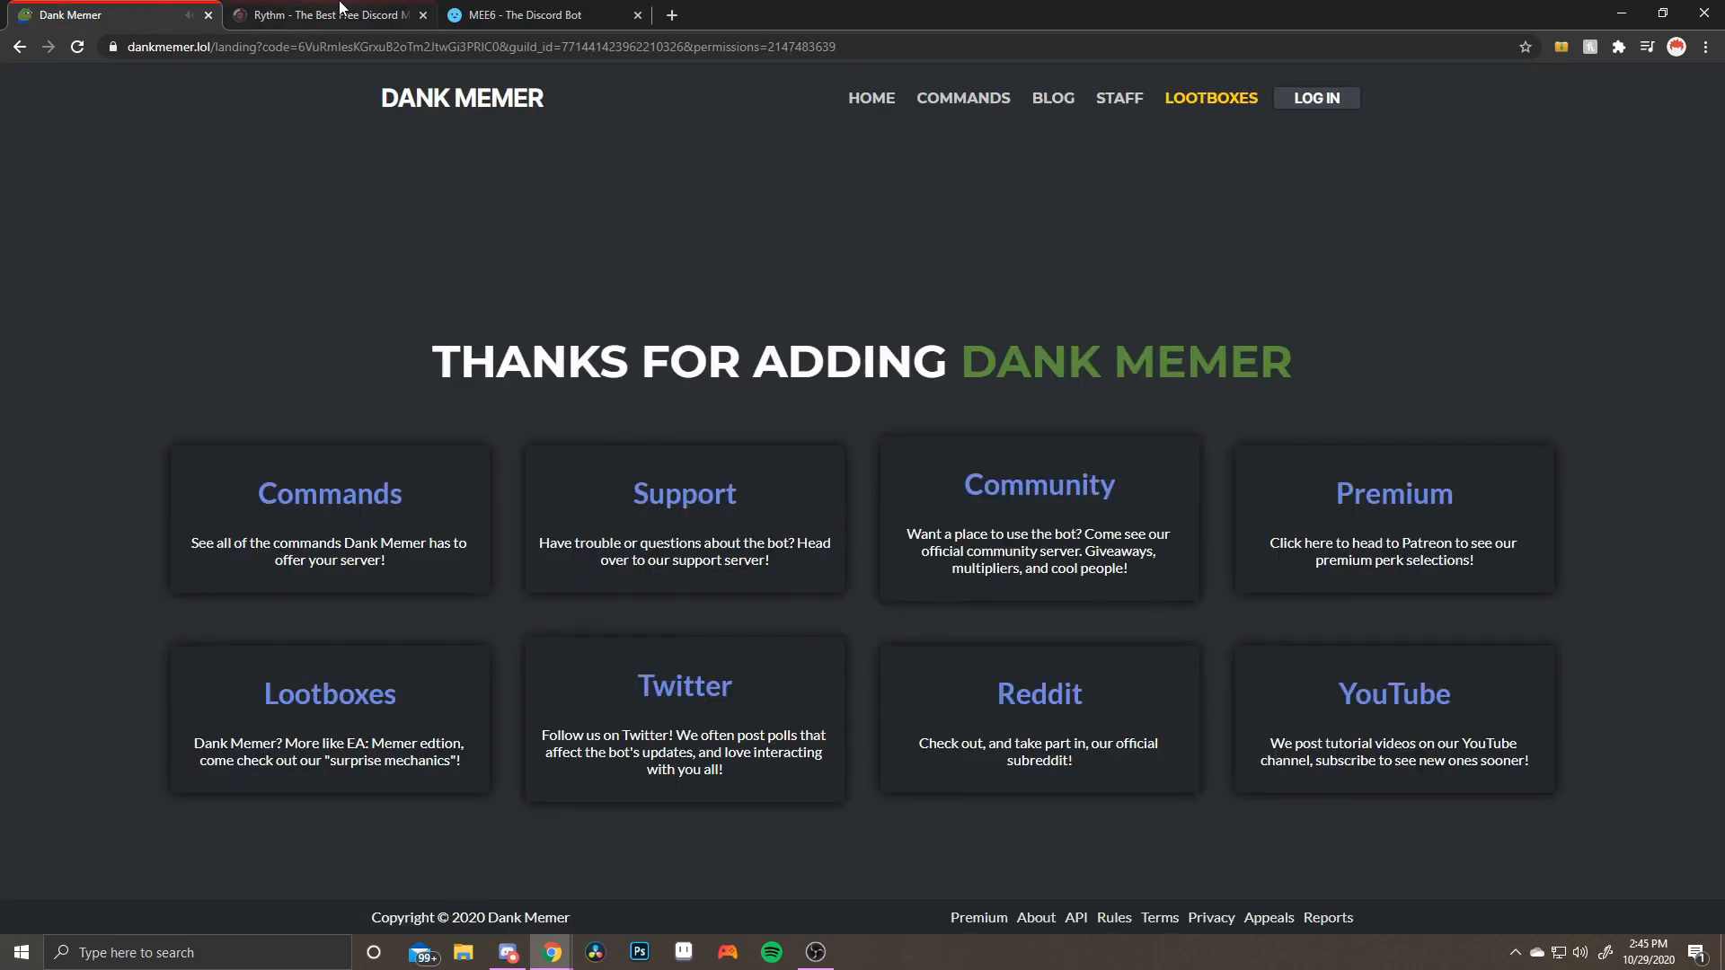
Add the Rythm bot to Test Server, authorize its Administrator permission and complete the robot check
left_click(340, 11)
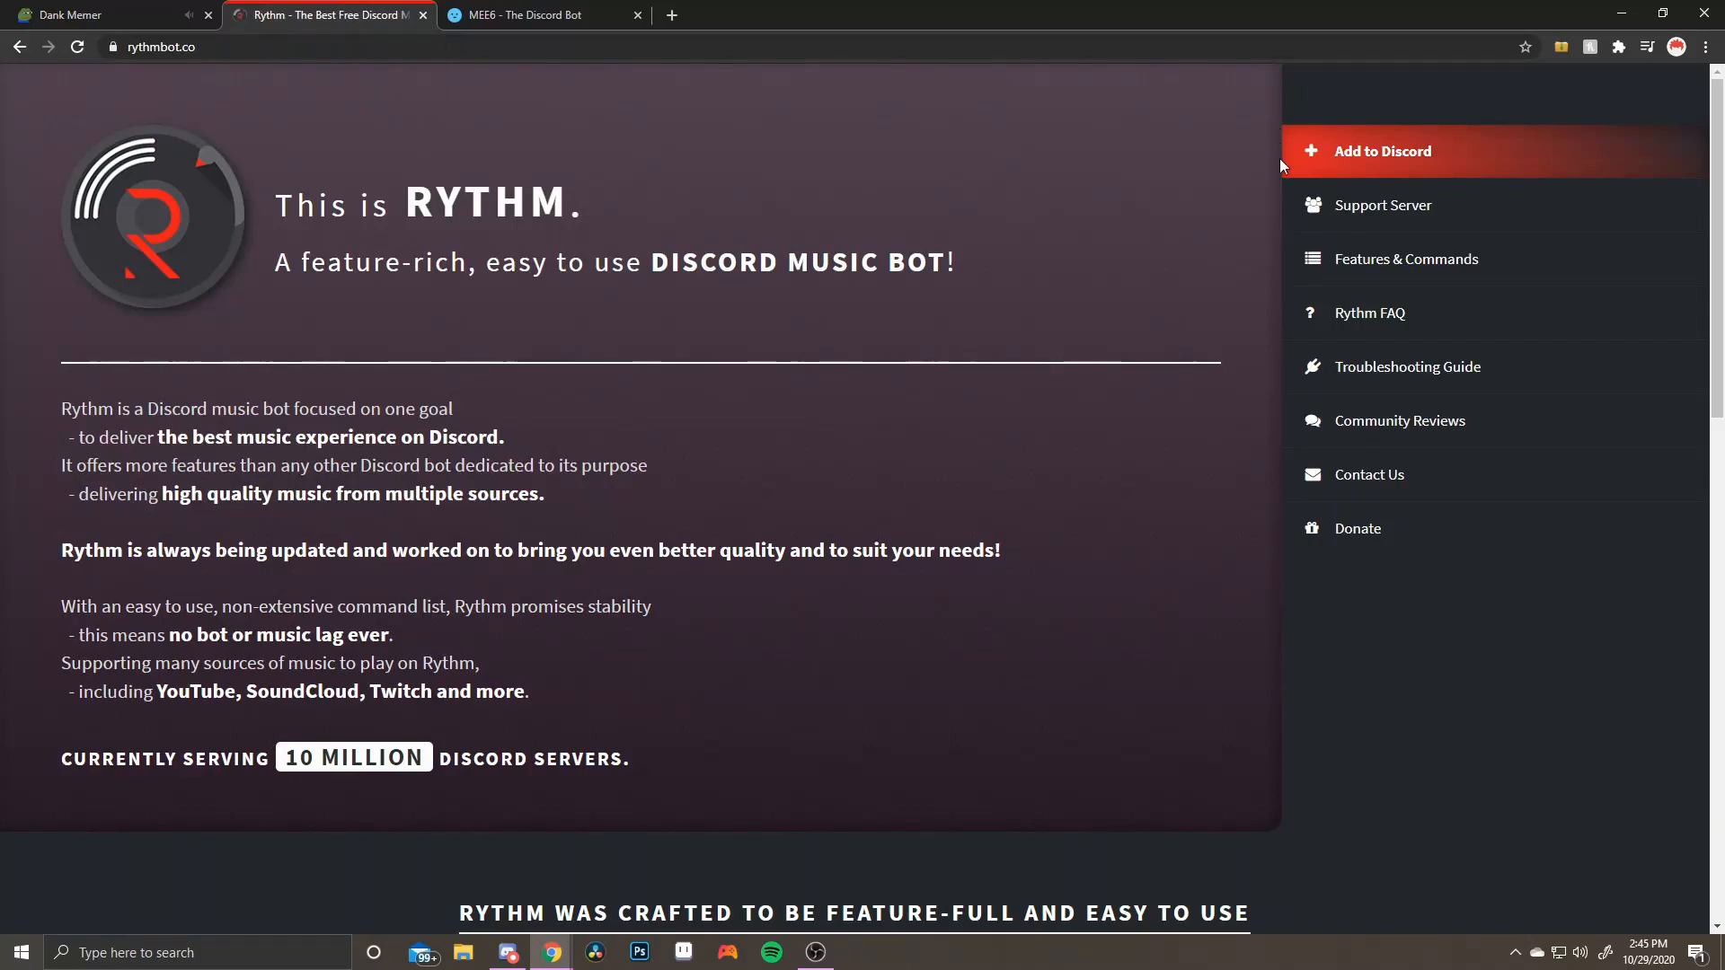
left_click(1363, 151)
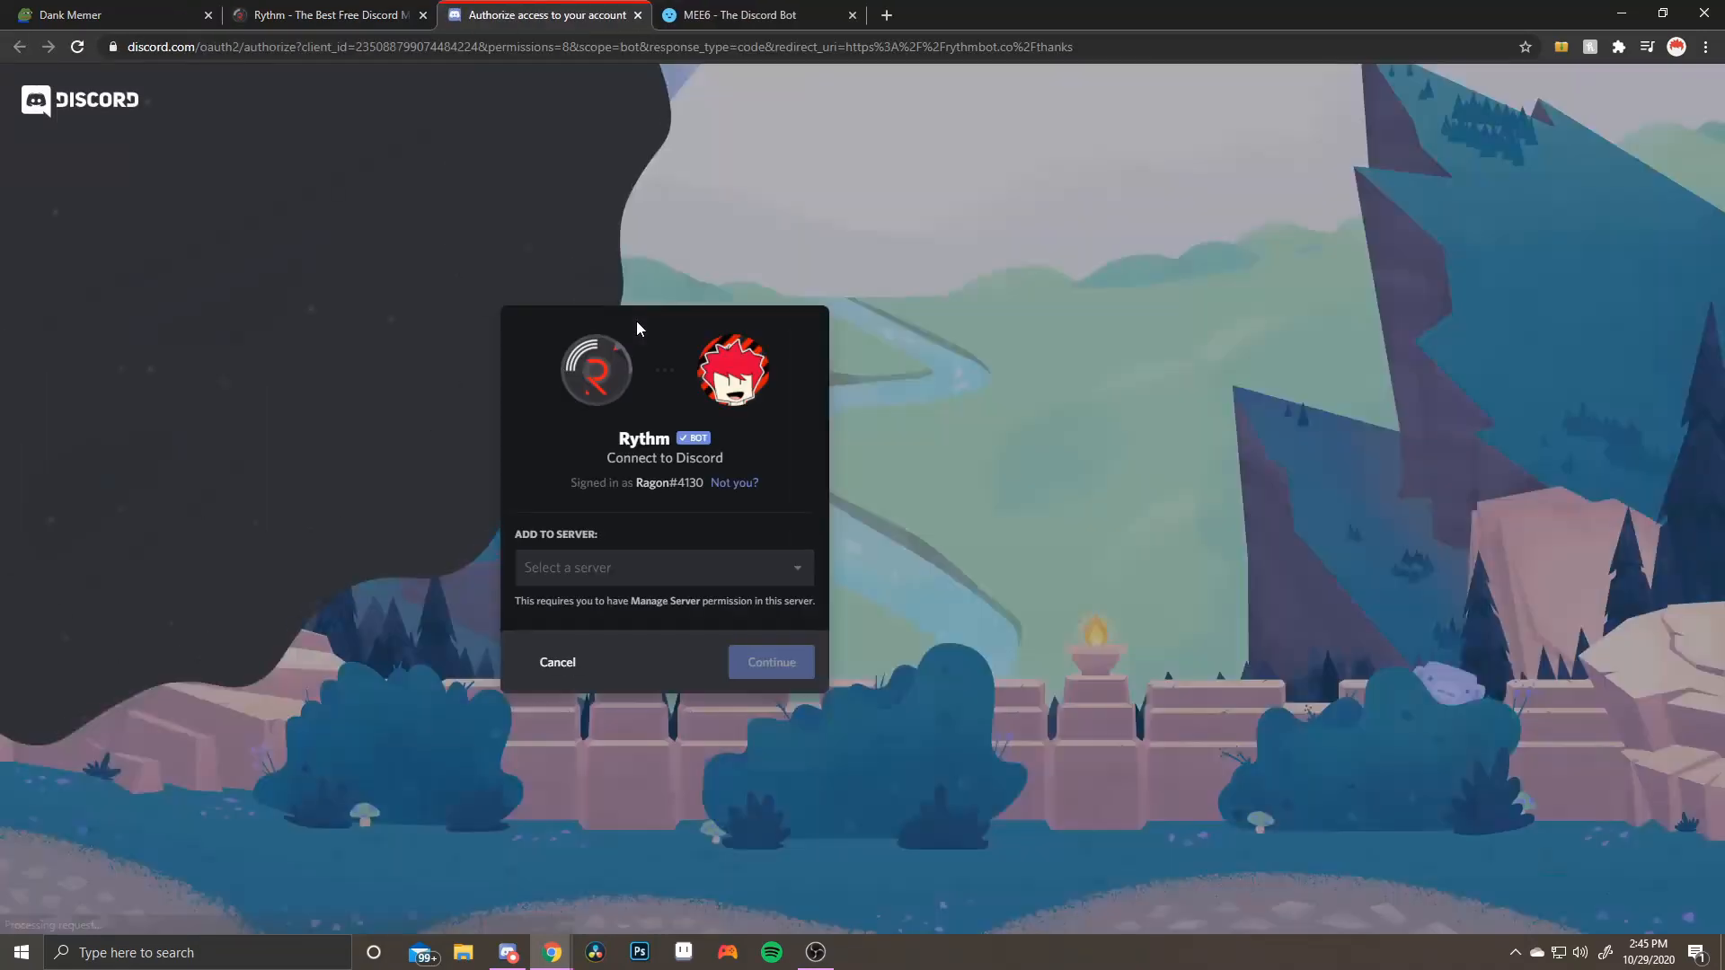
left_click(788, 568)
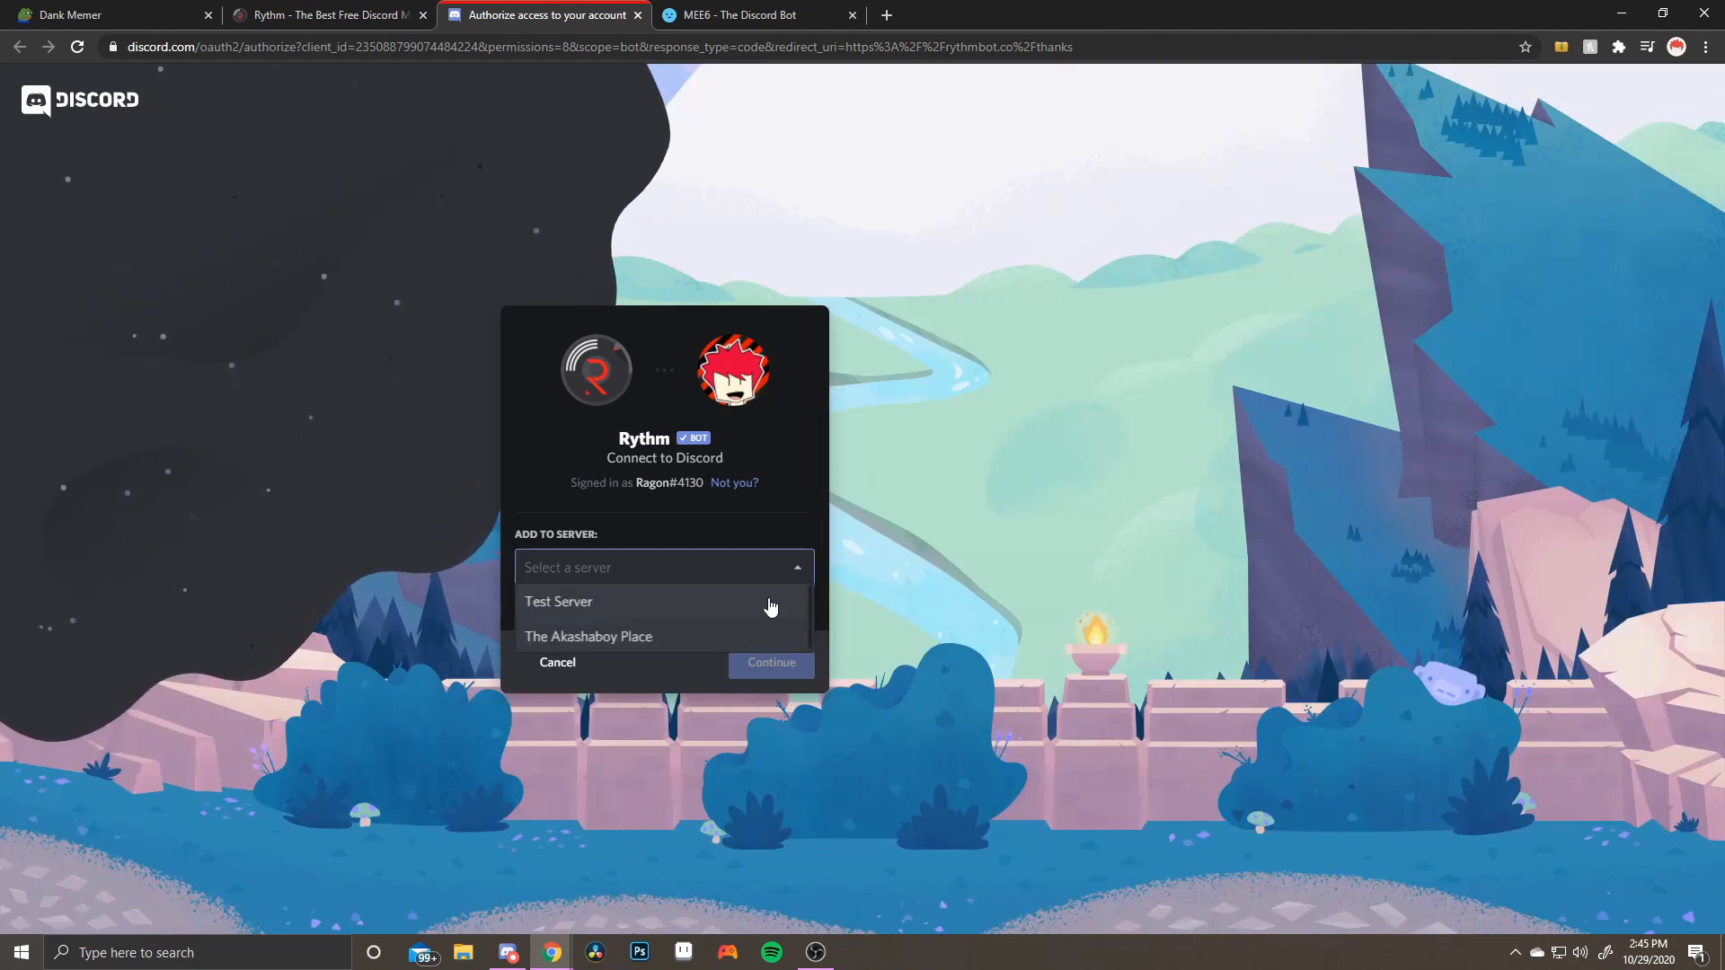
left_click(770, 604)
left_click(781, 665)
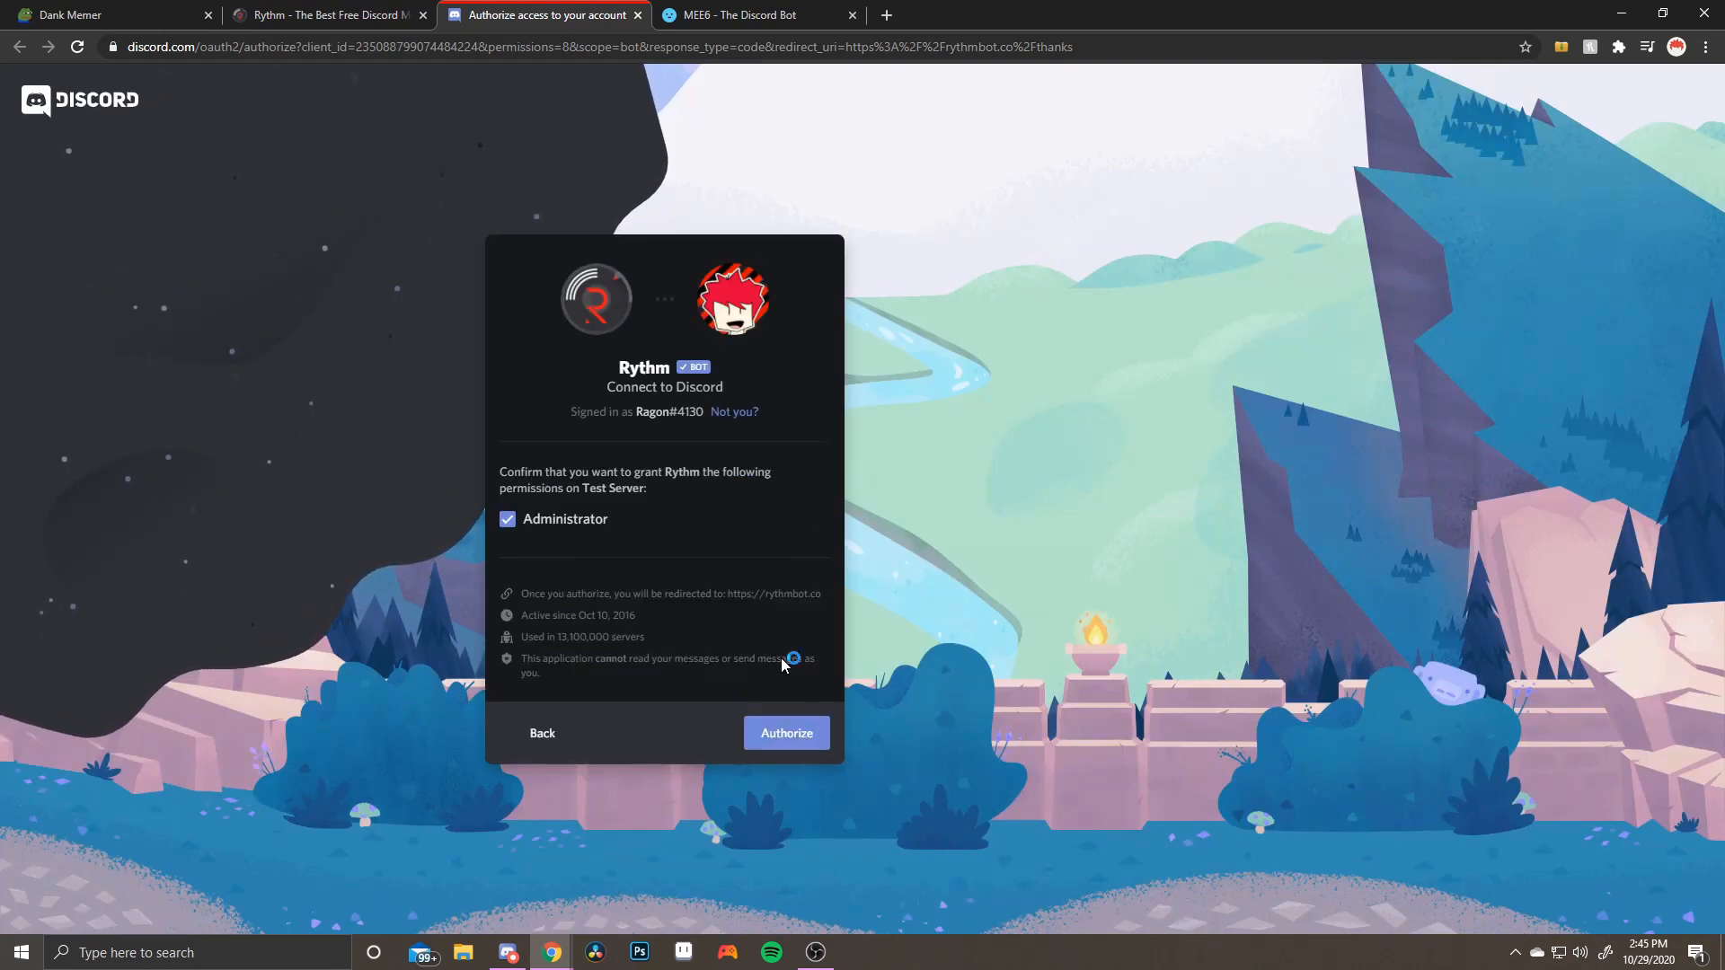
left_click(757, 734)
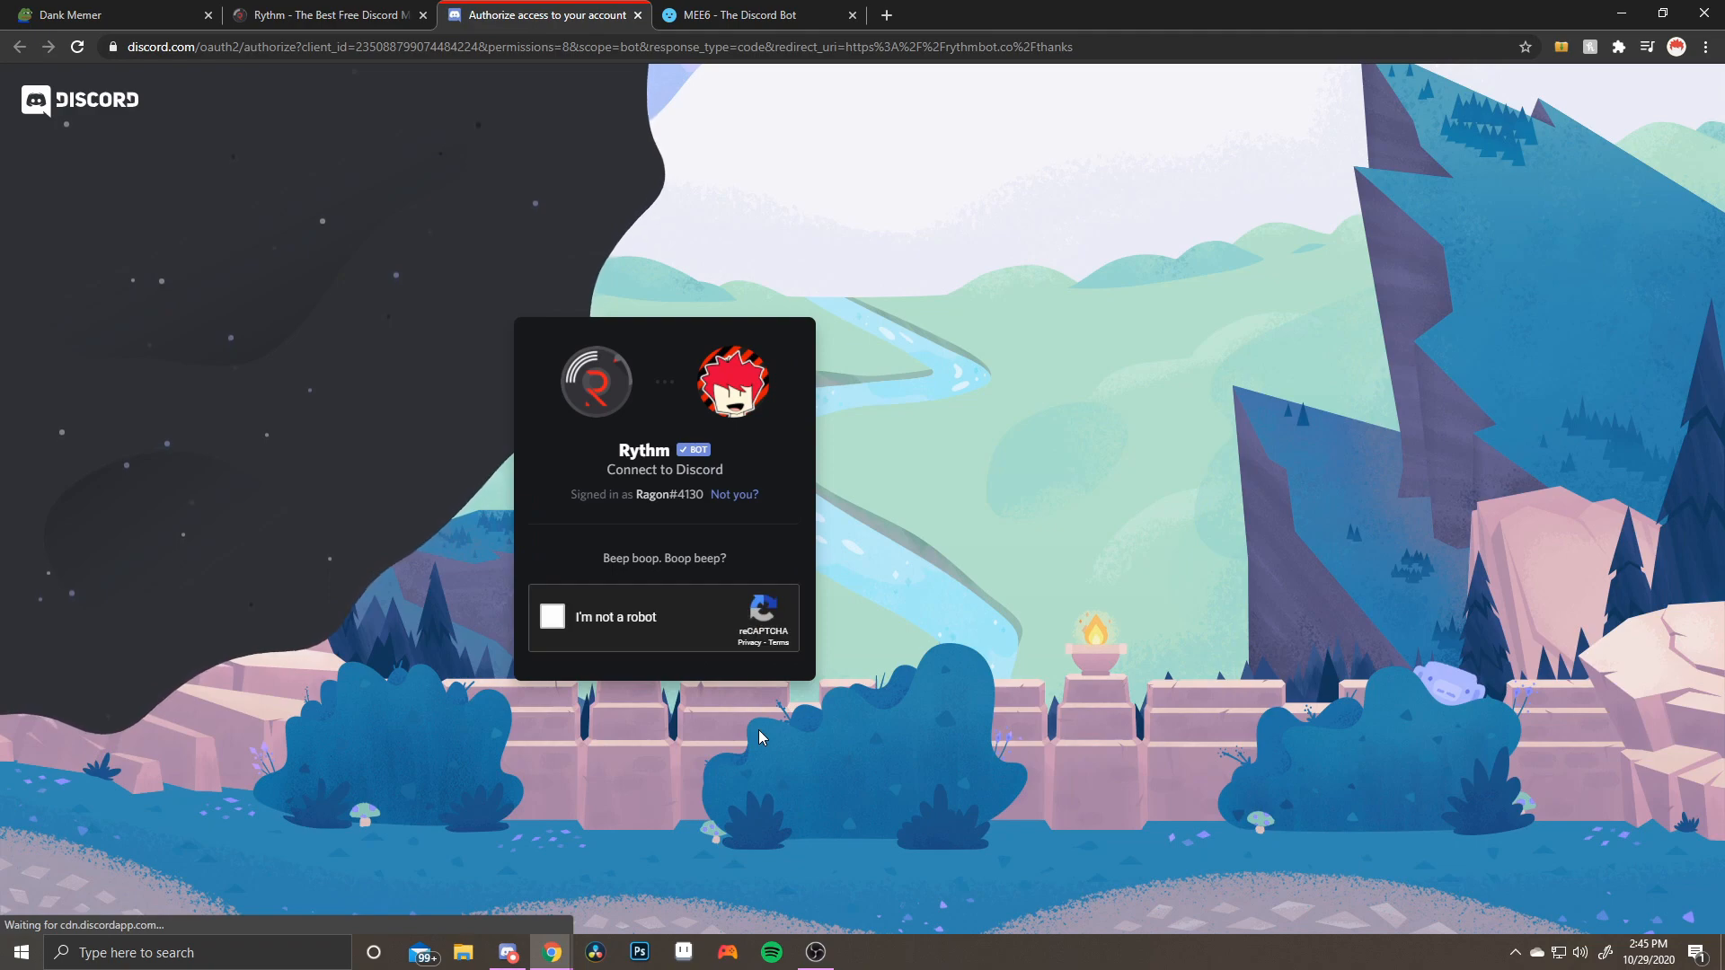
left_click(551, 616)
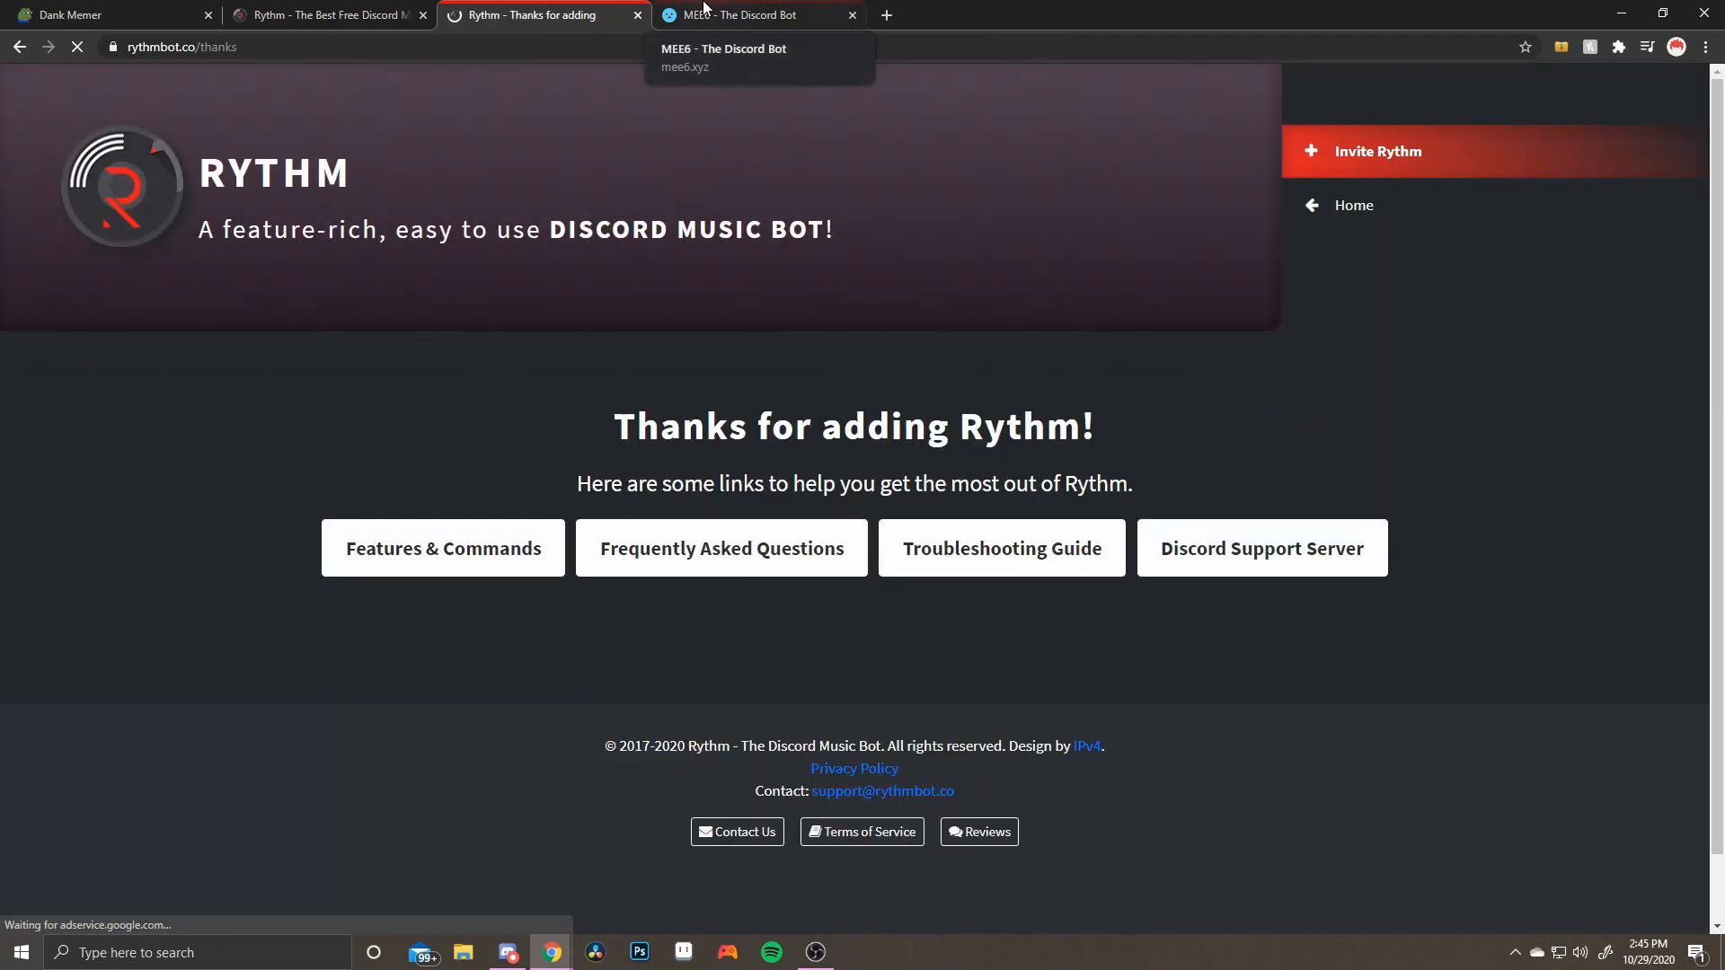
Set up the MEE6 bot on Test Server, authorize all its requested permissions and complete the robot check
left_click(718, 15)
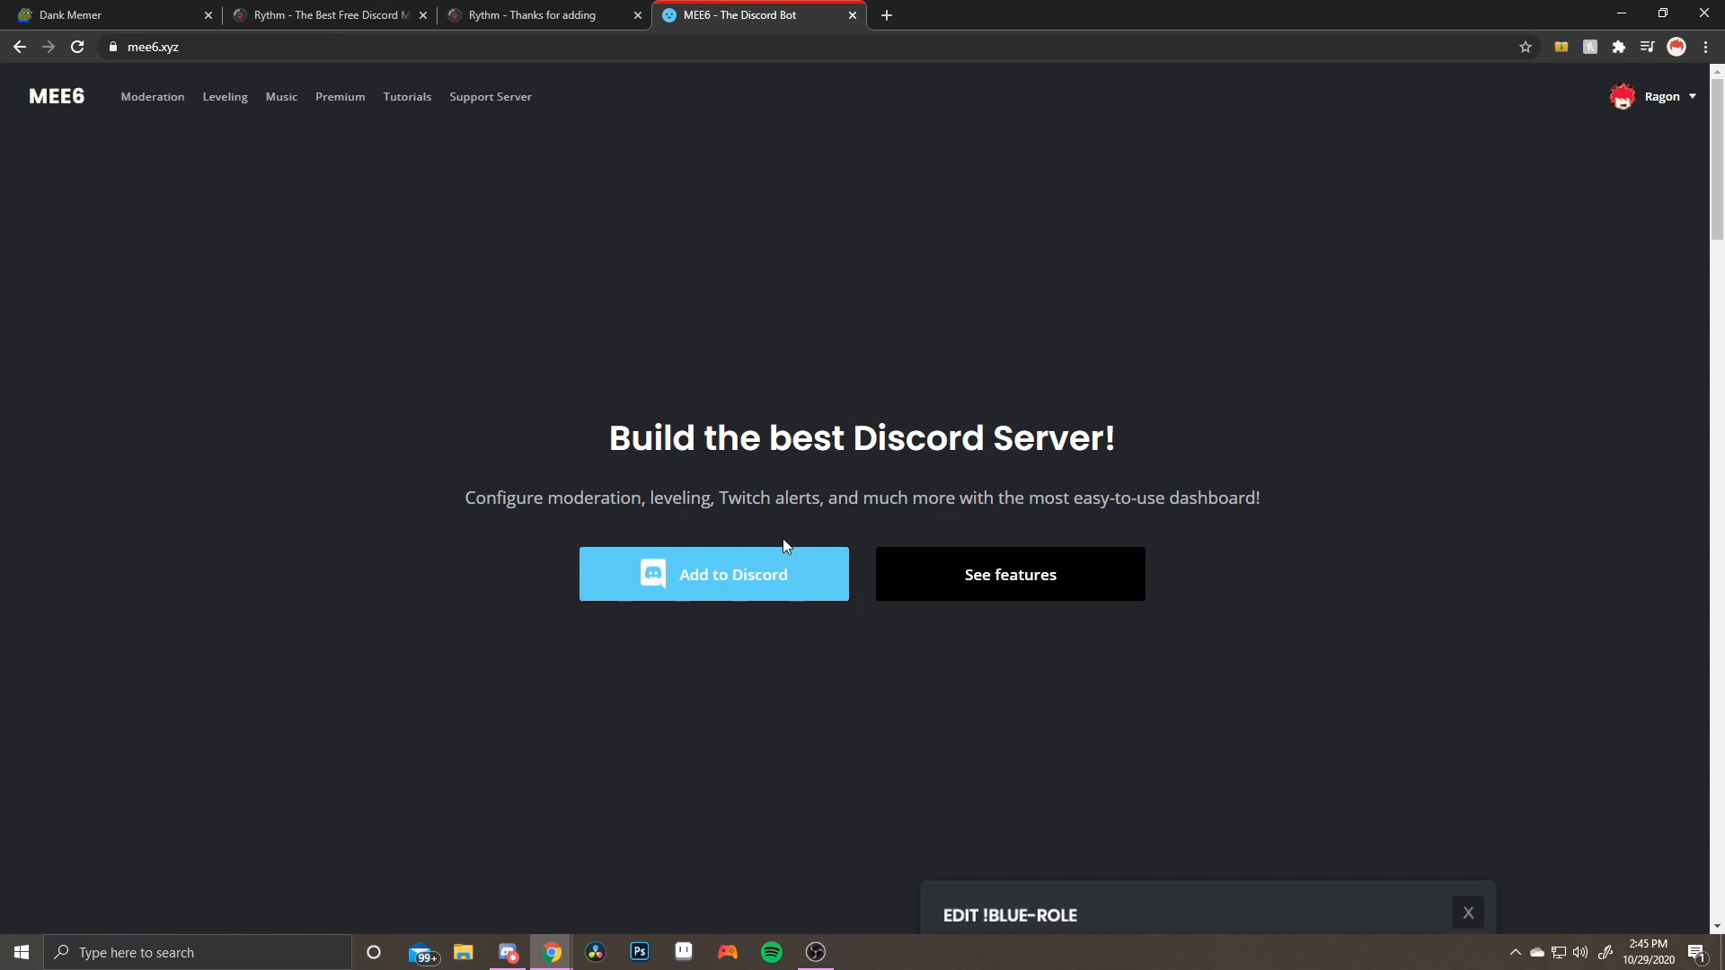
left_click(811, 582)
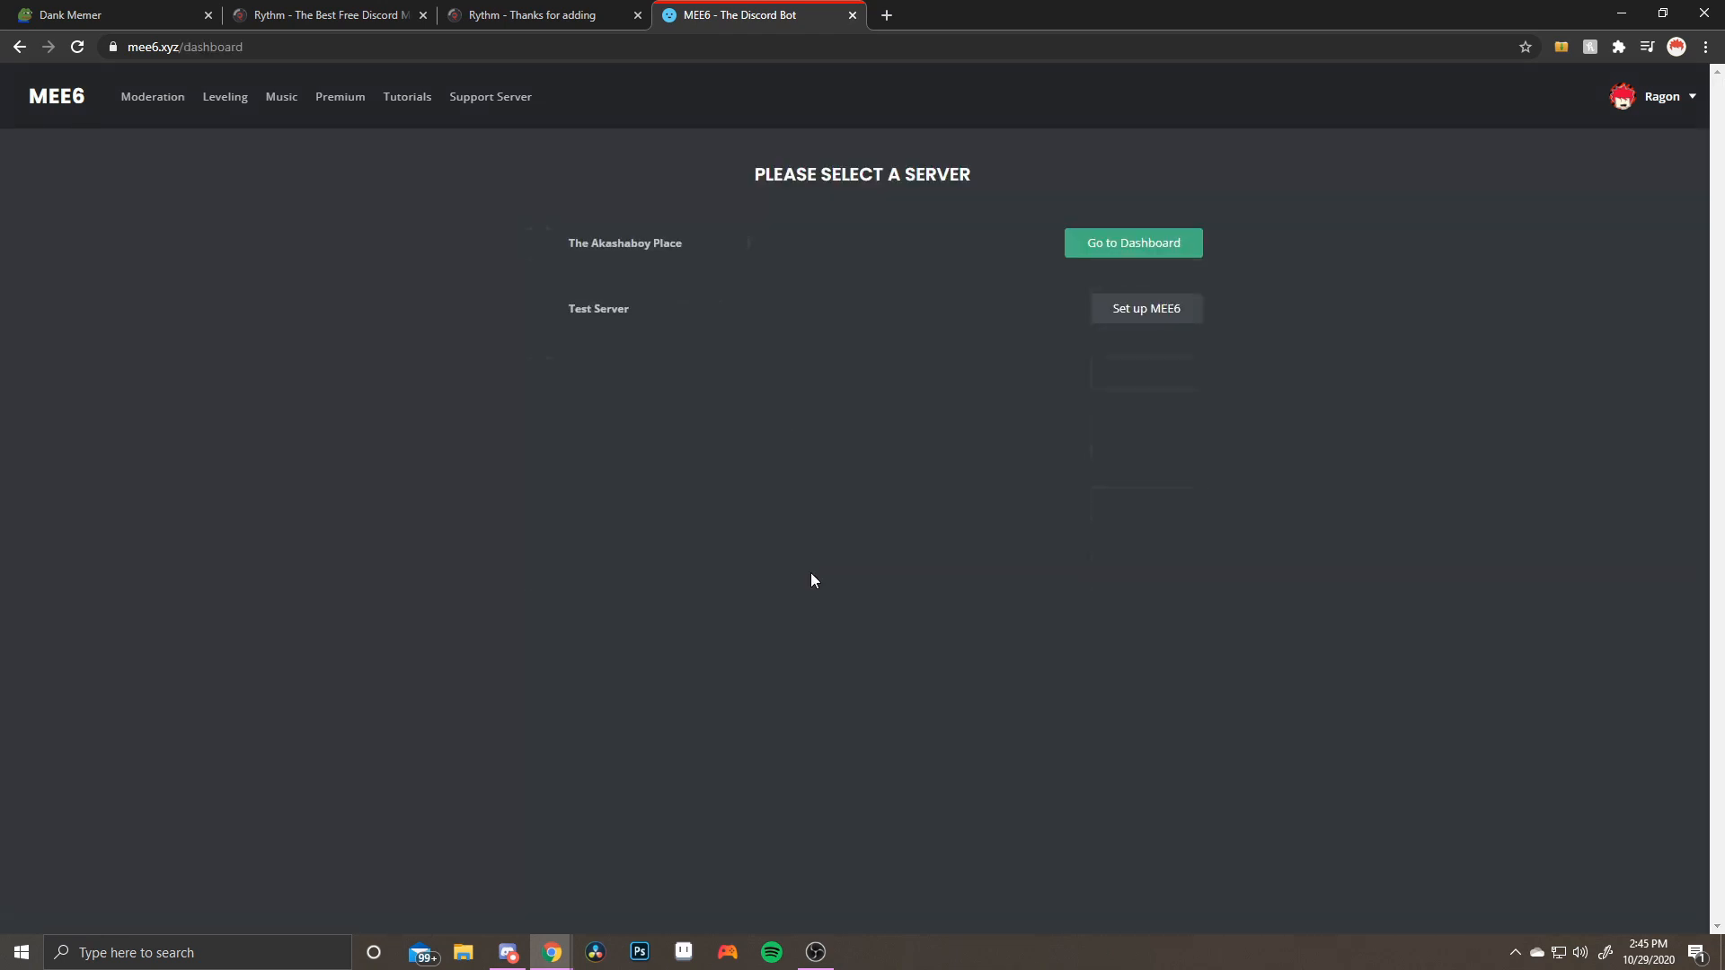
left_click(1119, 320)
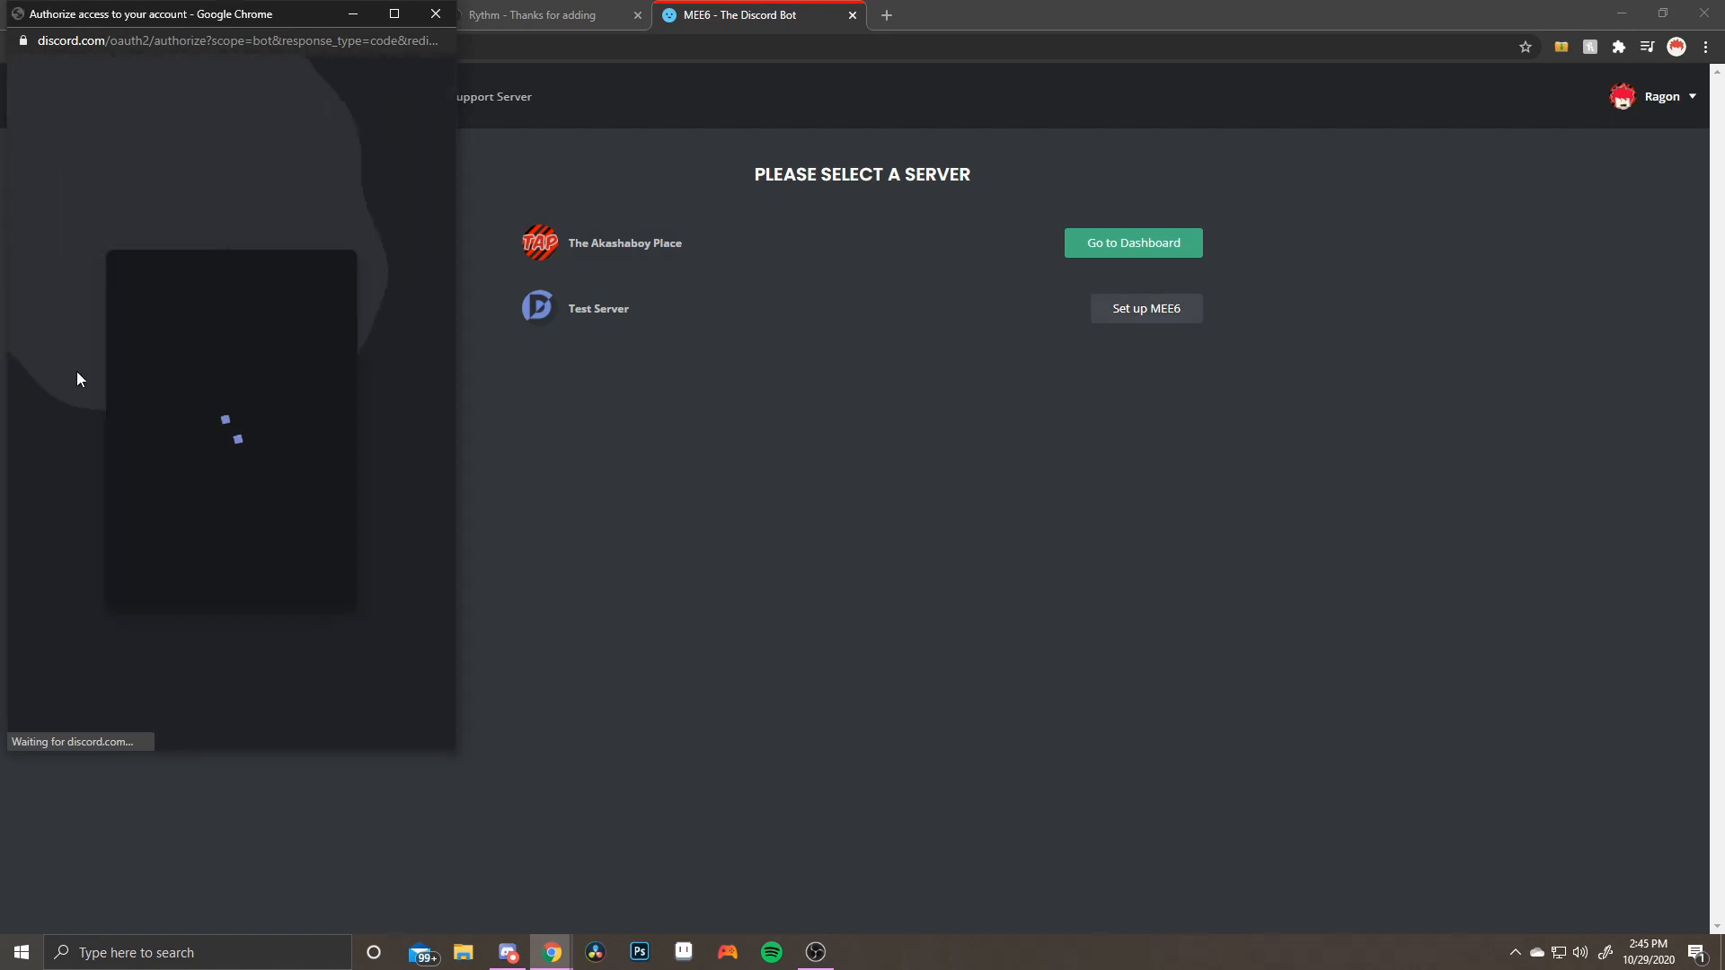
left_click(310, 503)
left_click(310, 526)
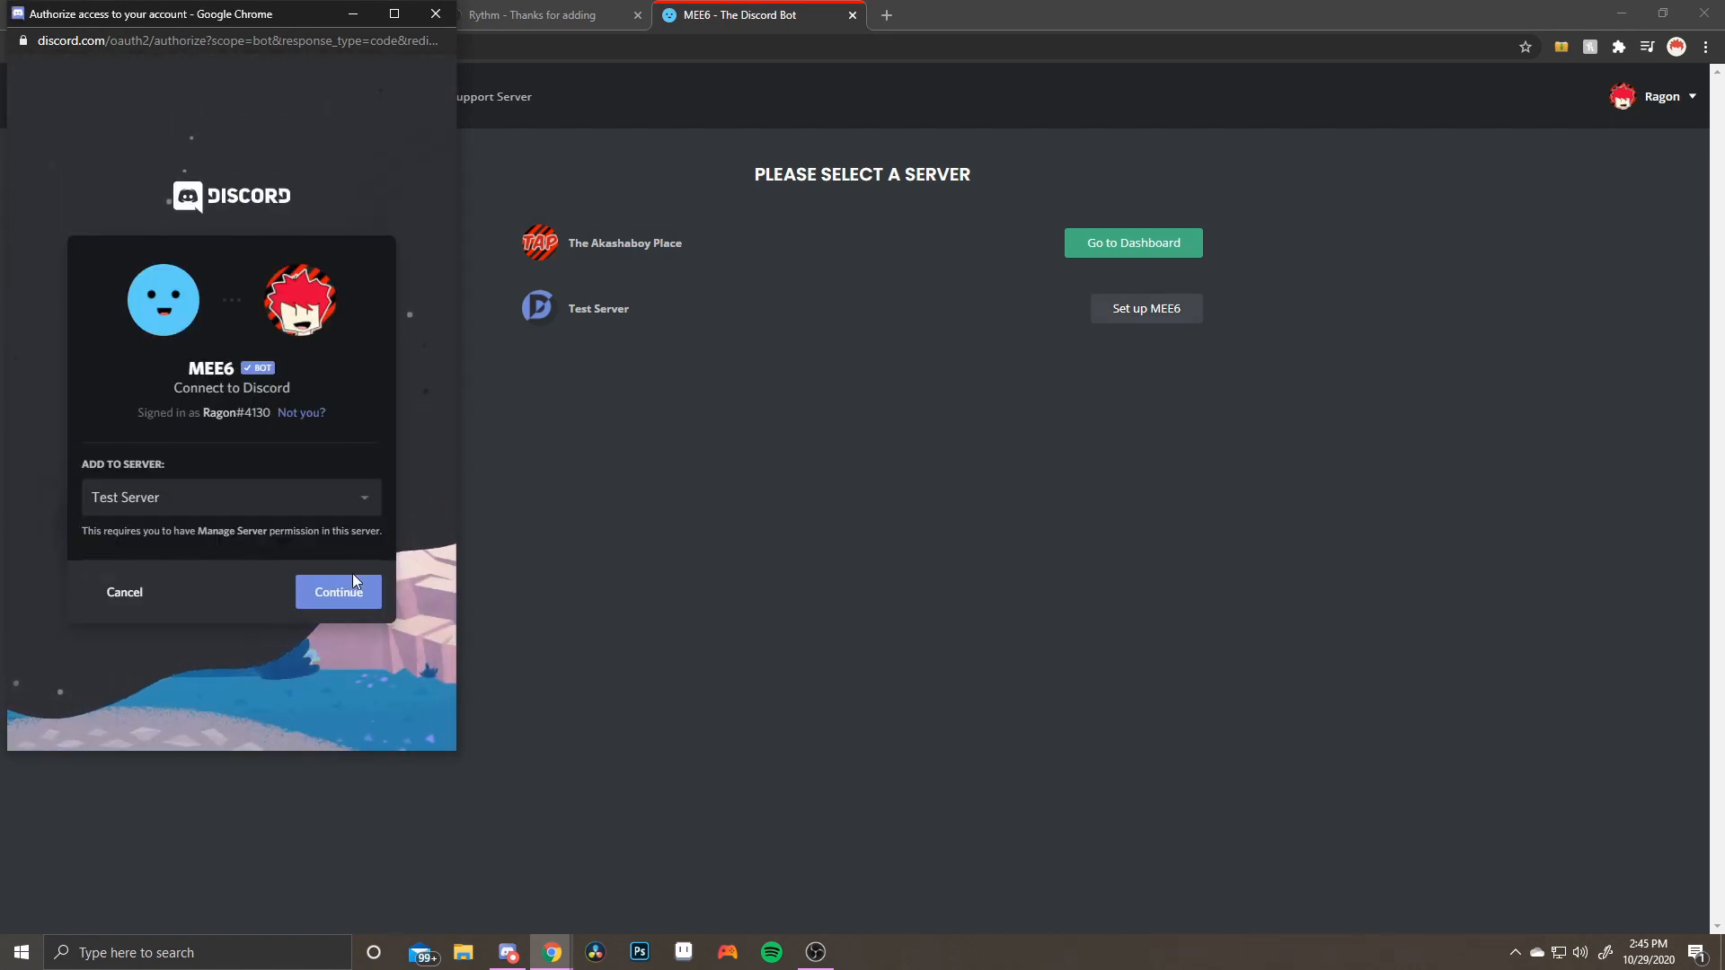
left_click(359, 588)
scroll(328, 557, "down", 6)
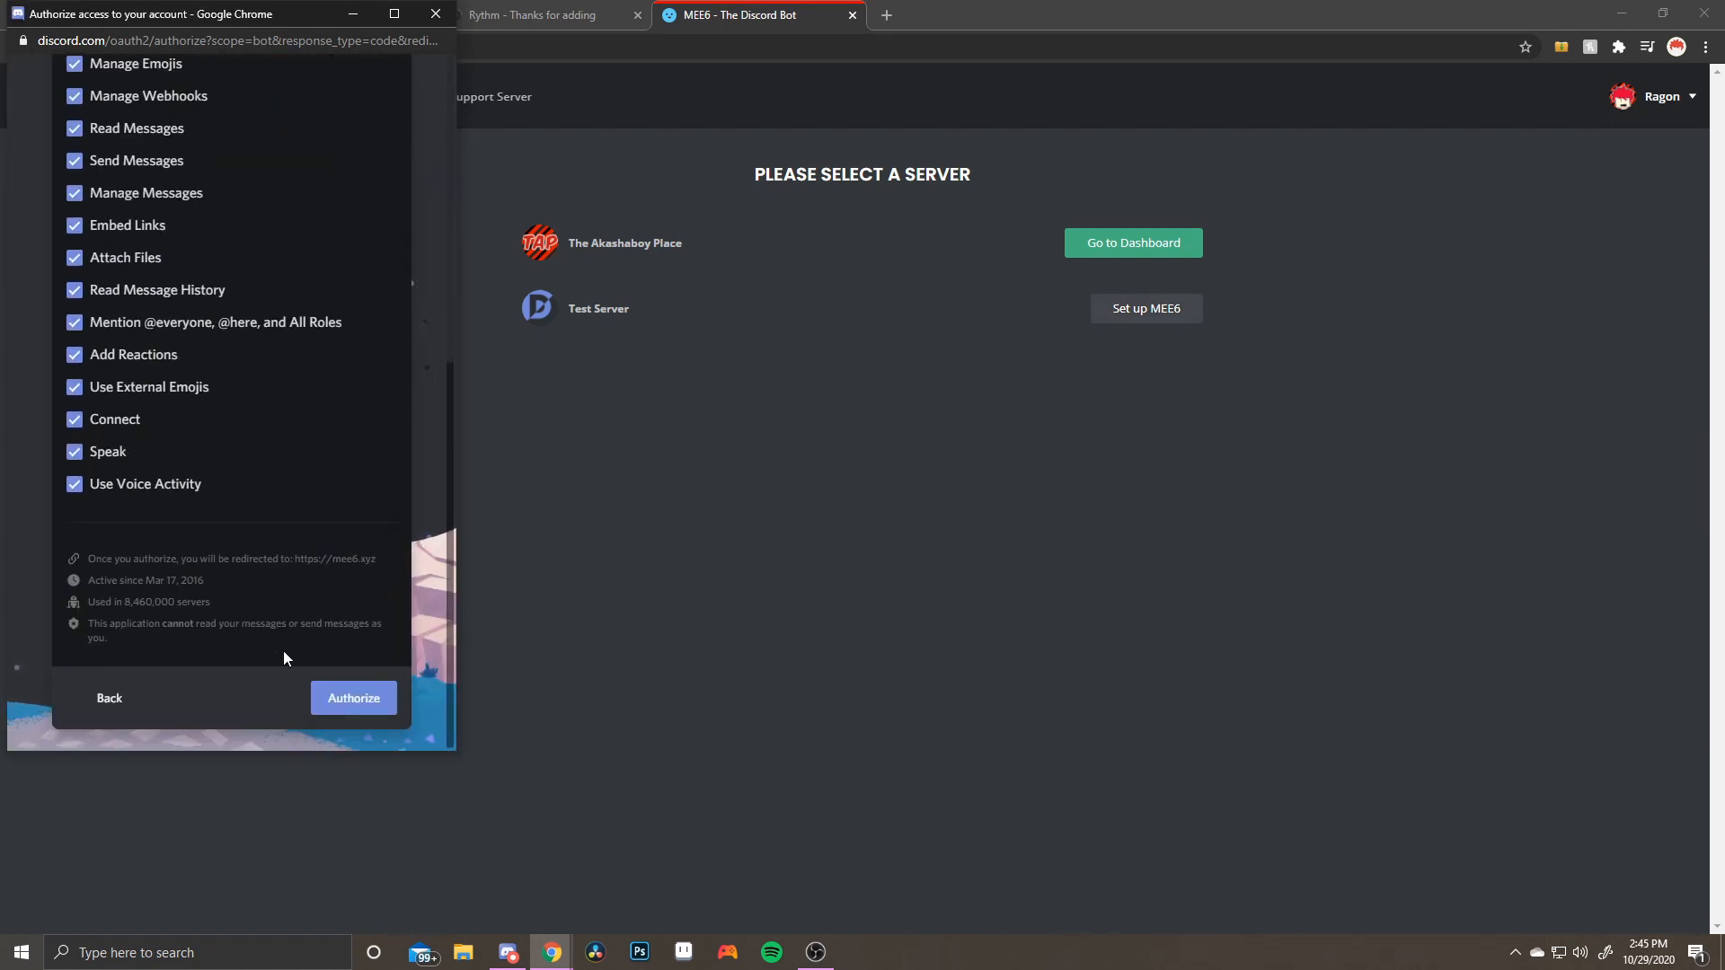
left_click(375, 698)
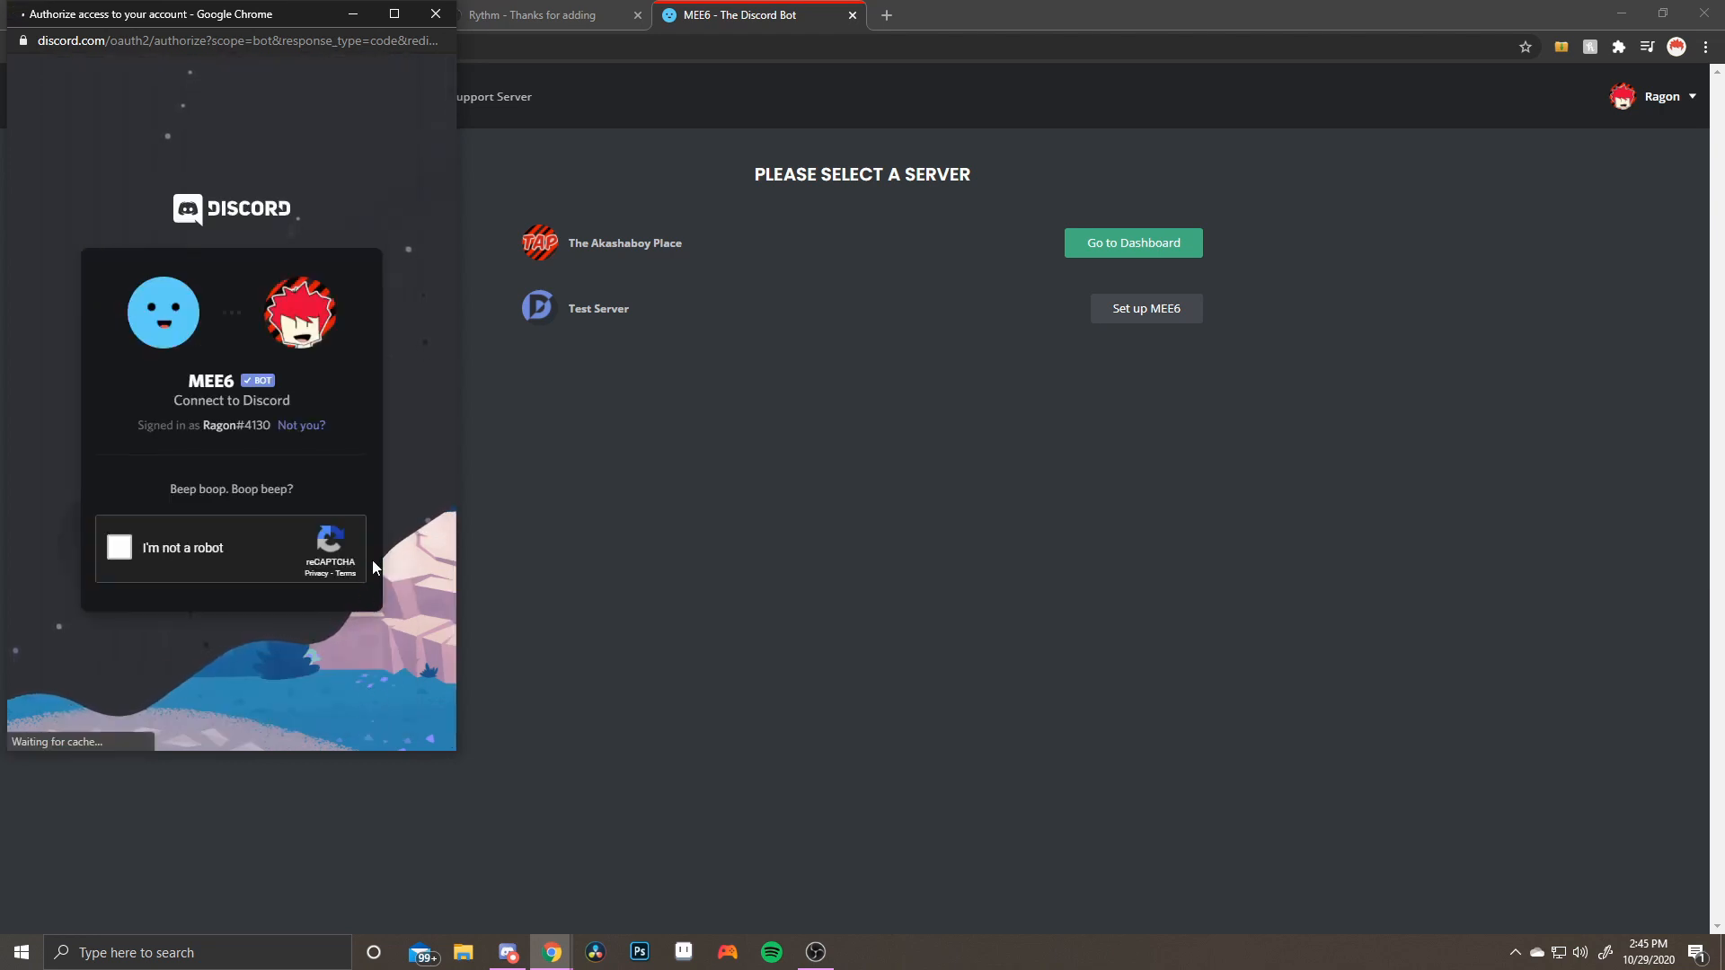
left_click(118, 547)
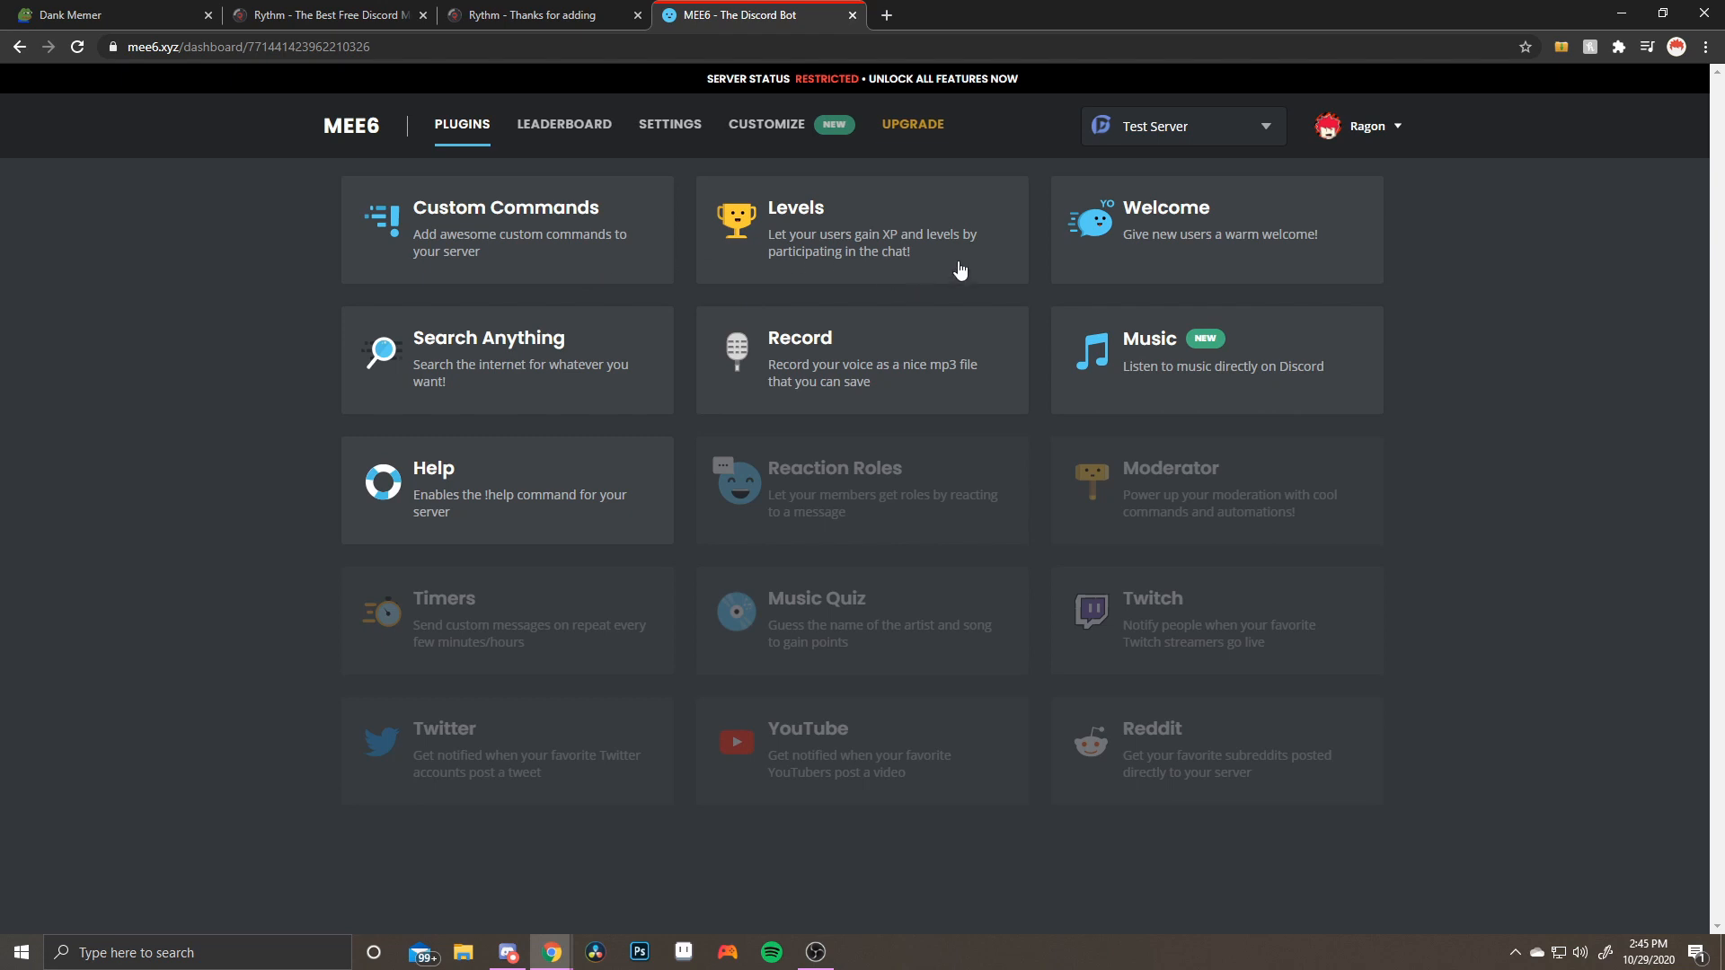
Enable MEE6's message for users joining the server in the Welcome plugin and examine the default text's user and server placeholders
left_click(1119, 244)
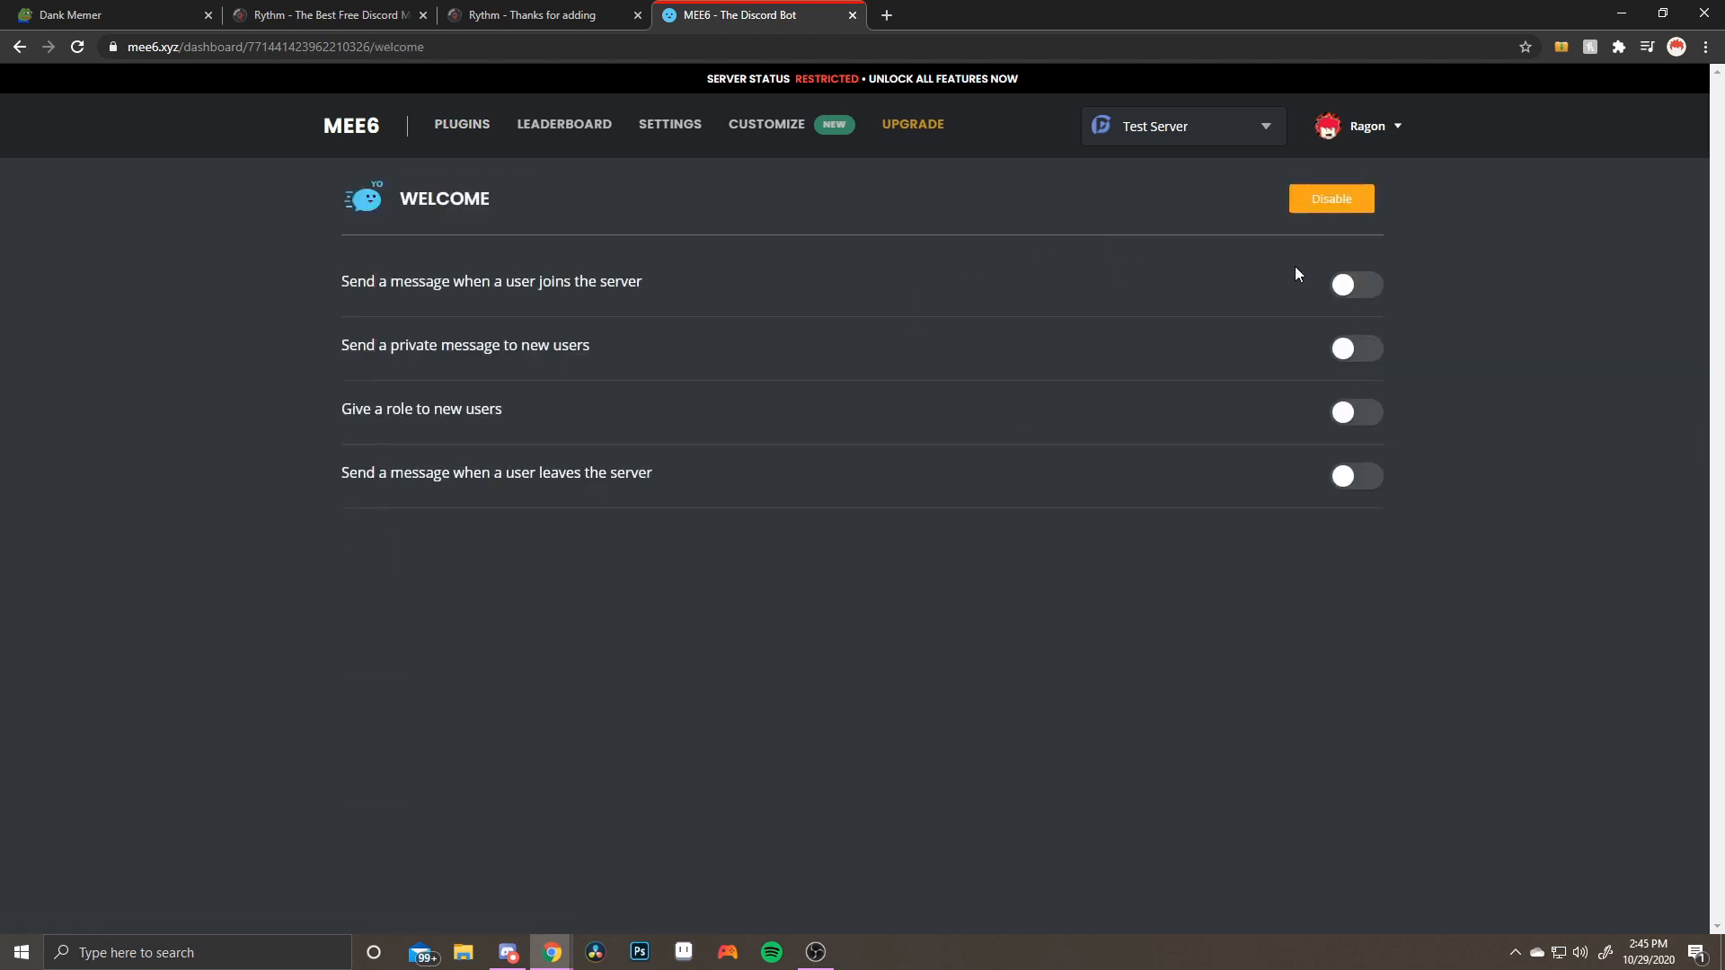
left_click(1348, 286)
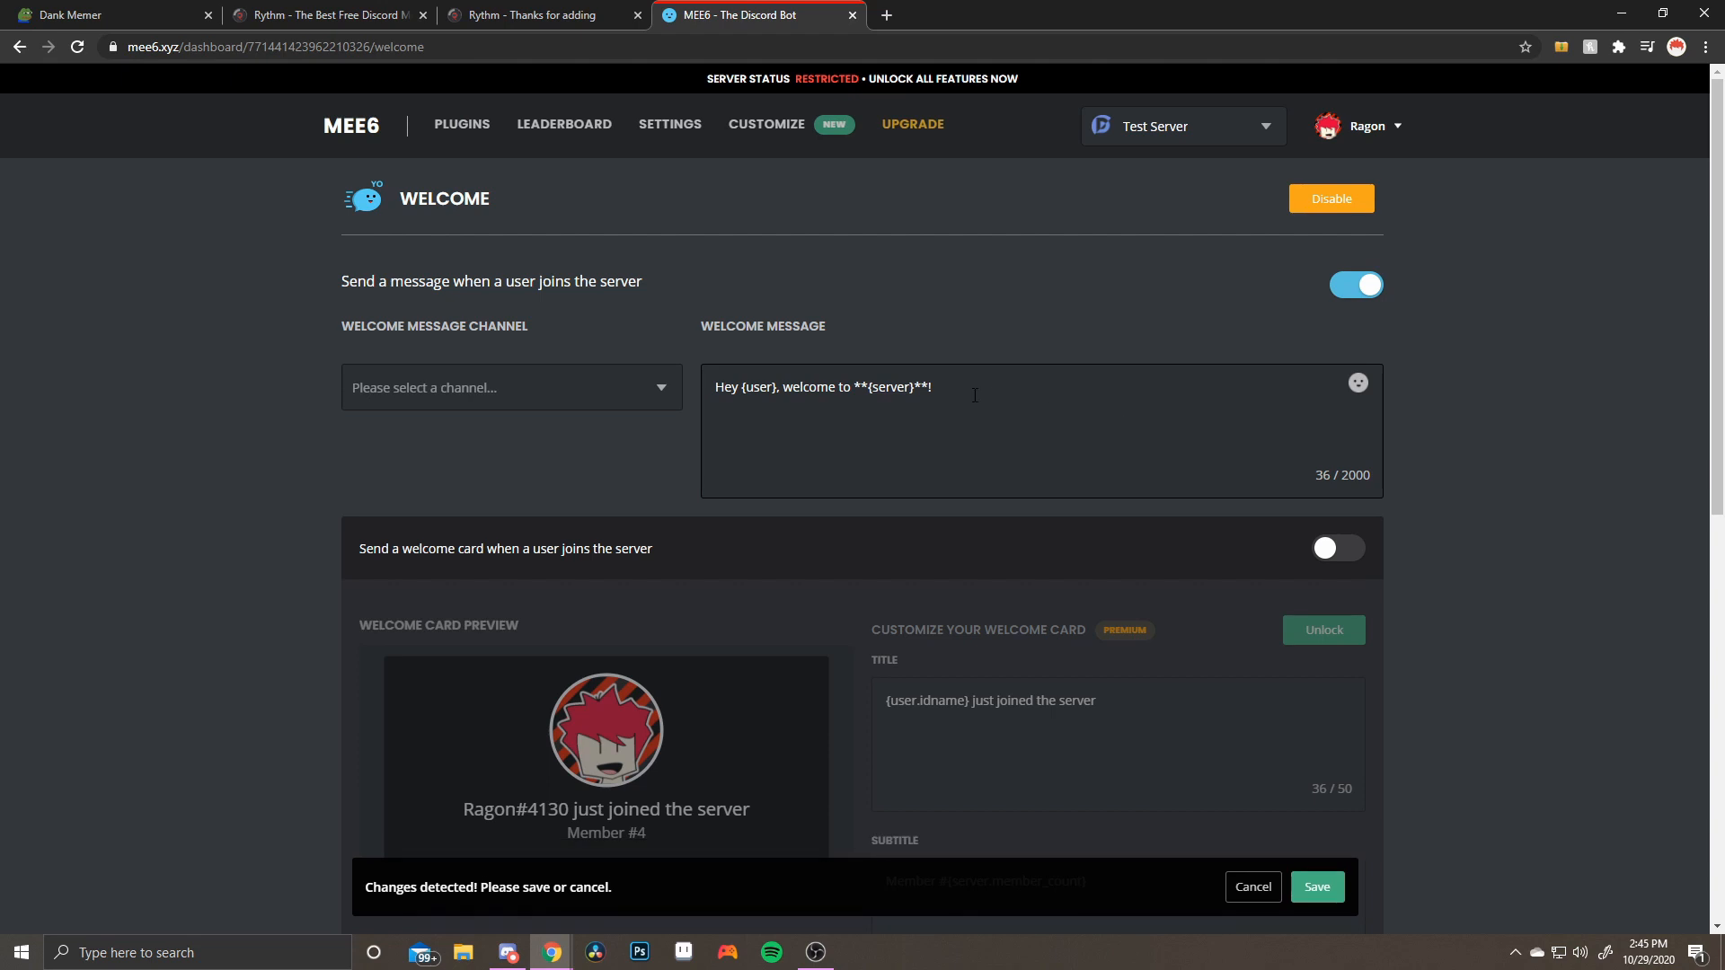
left_click_drag(975, 395, 765, 388)
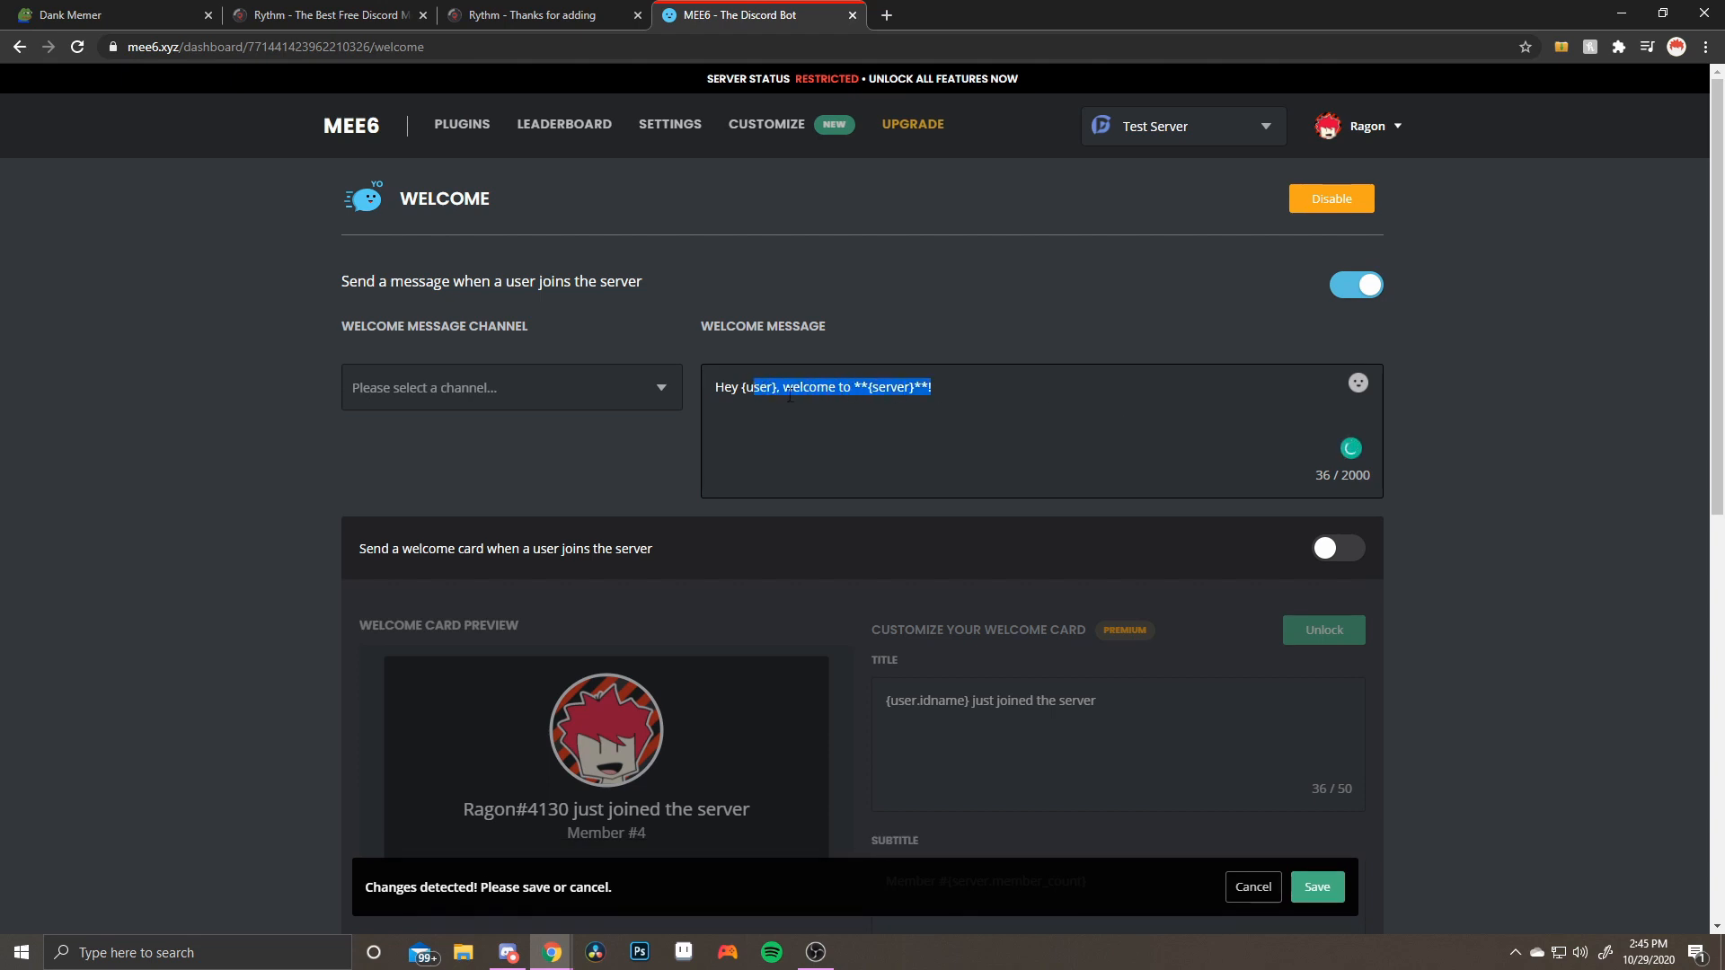
left_click(953, 392)
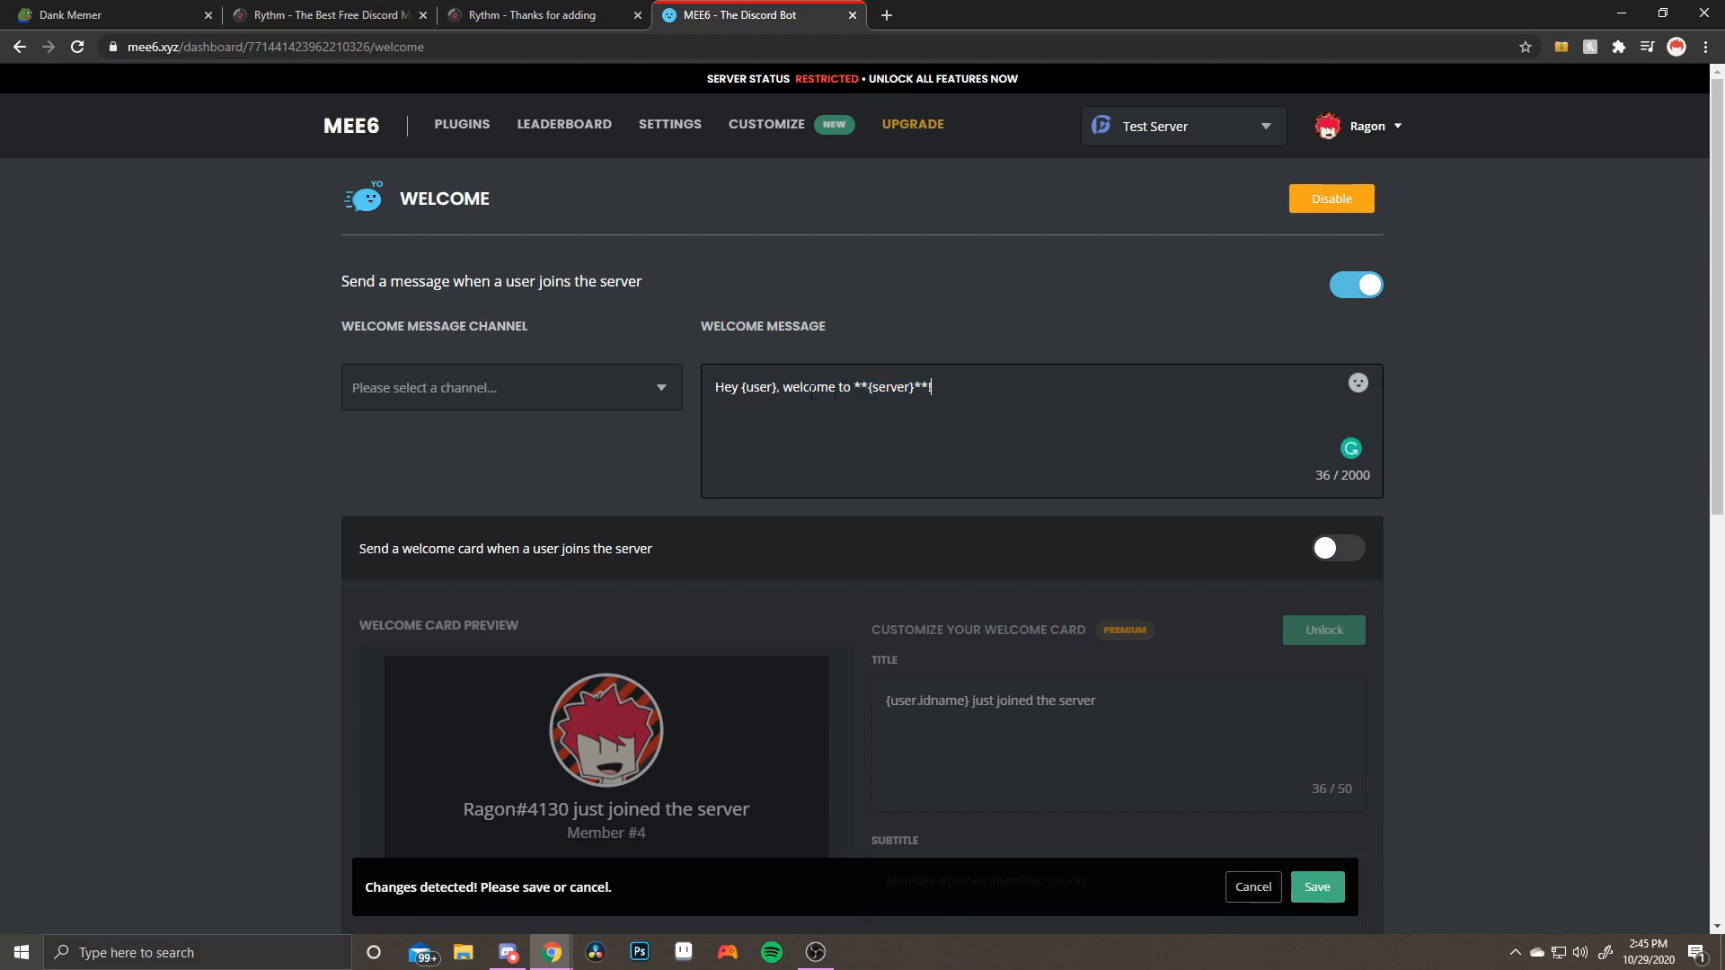
left_click_drag(868, 392, 920, 401)
left_click(913, 386)
left_click_drag(776, 386, 747, 374)
left_click(753, 386)
Set the welcome message channel to the -welcome channel and save the Welcome plugin changes
left_click(504, 396)
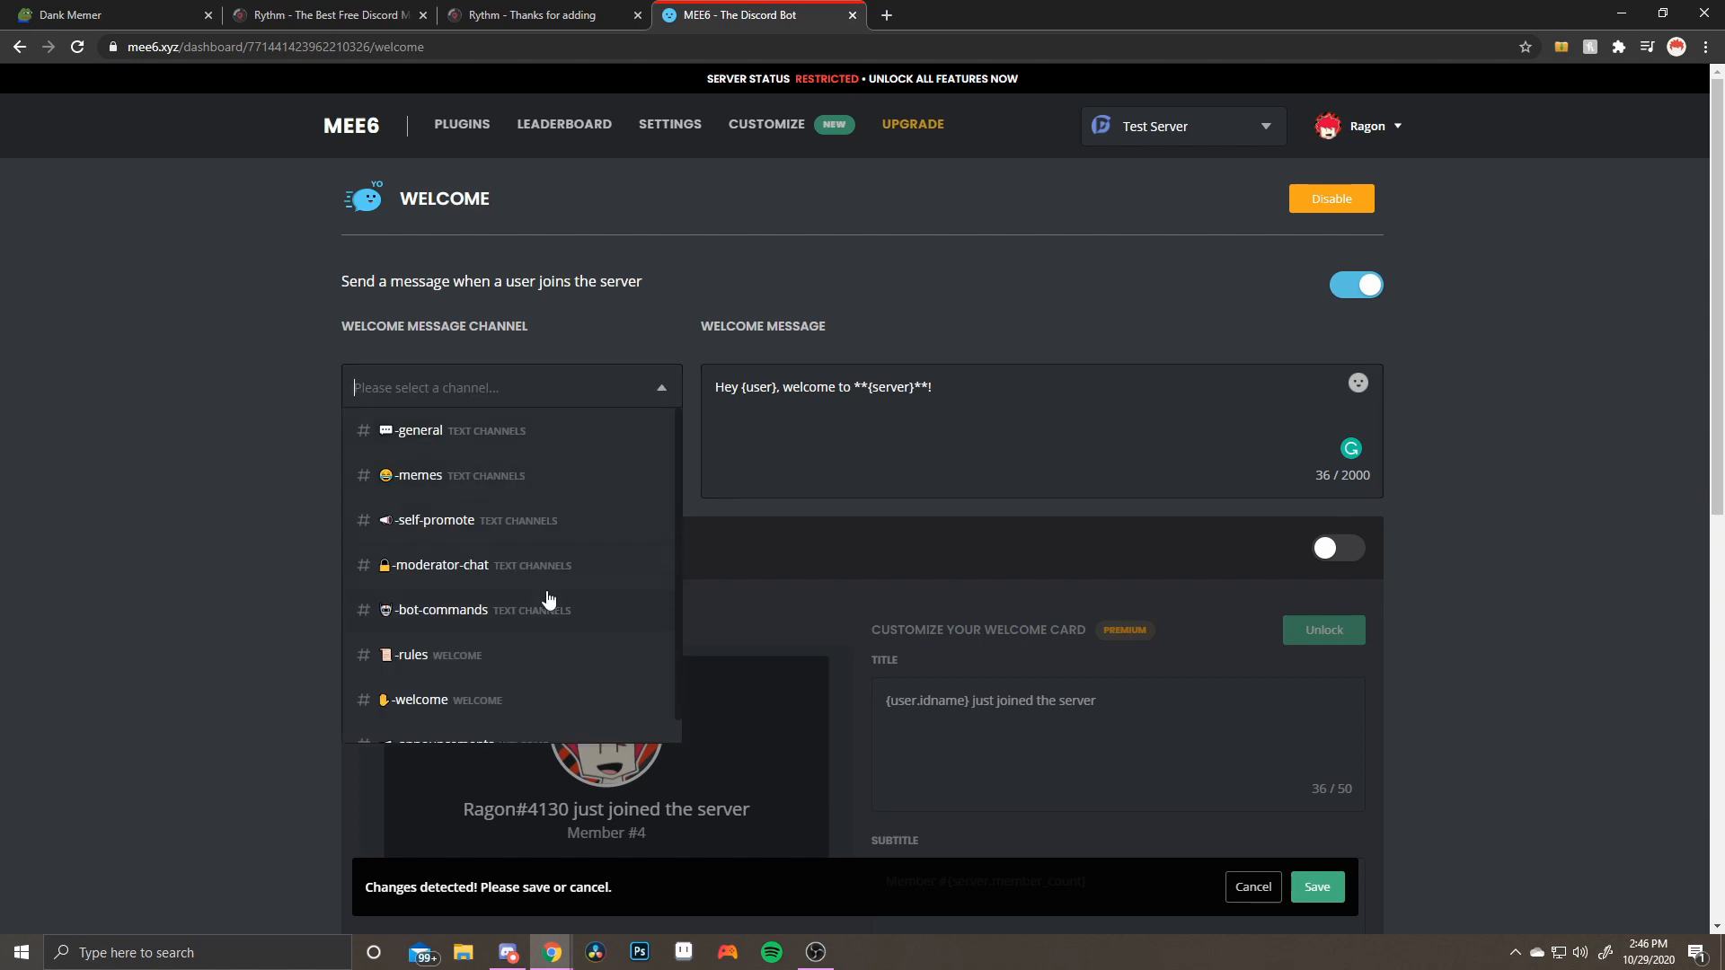
scroll(556, 647, "down", 1)
left_click(516, 678)
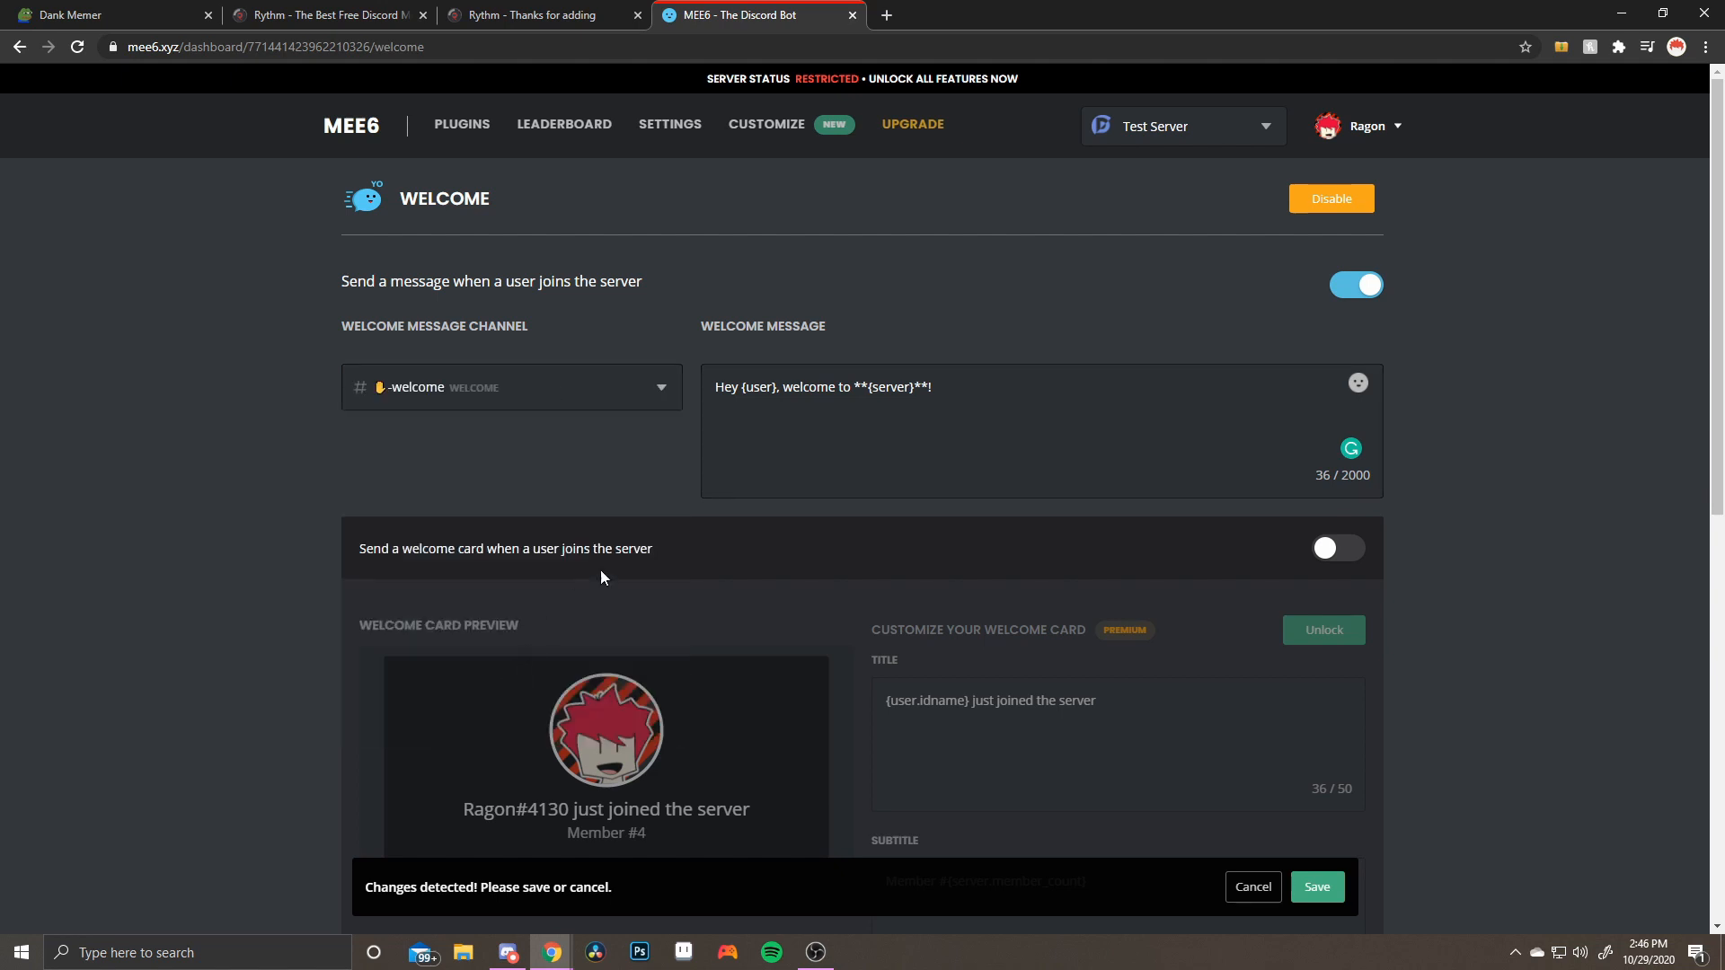
scroll(1462, 517, "down", 6)
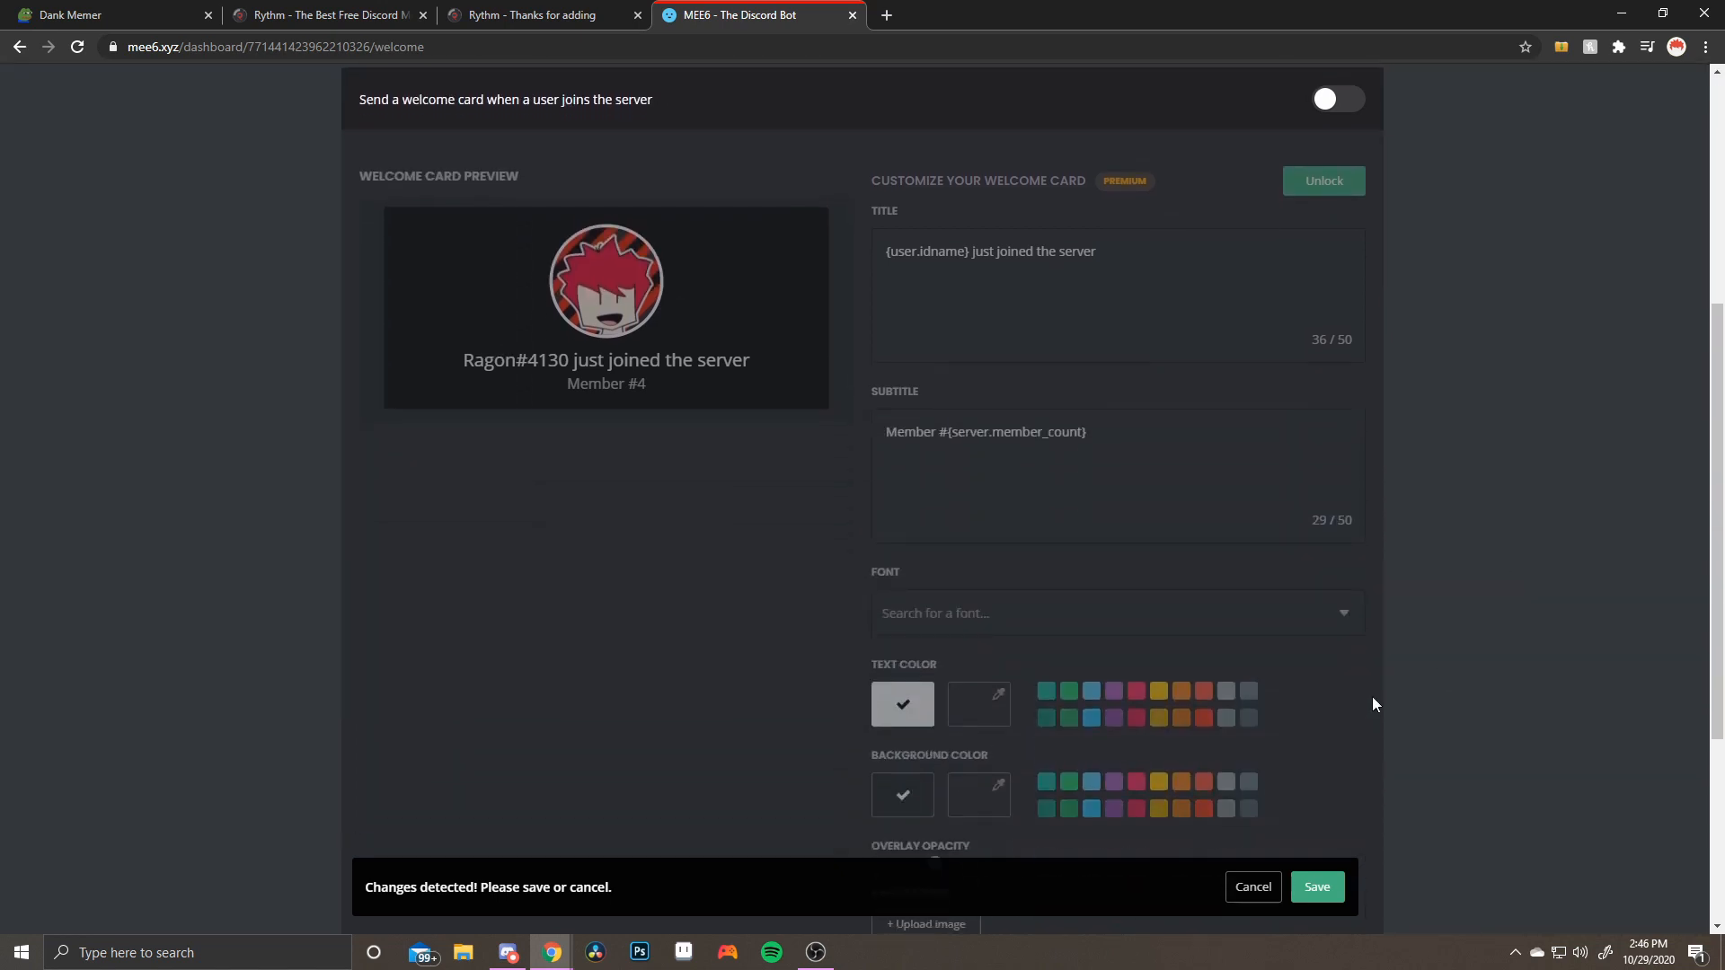
scroll(1384, 794, "down", 1)
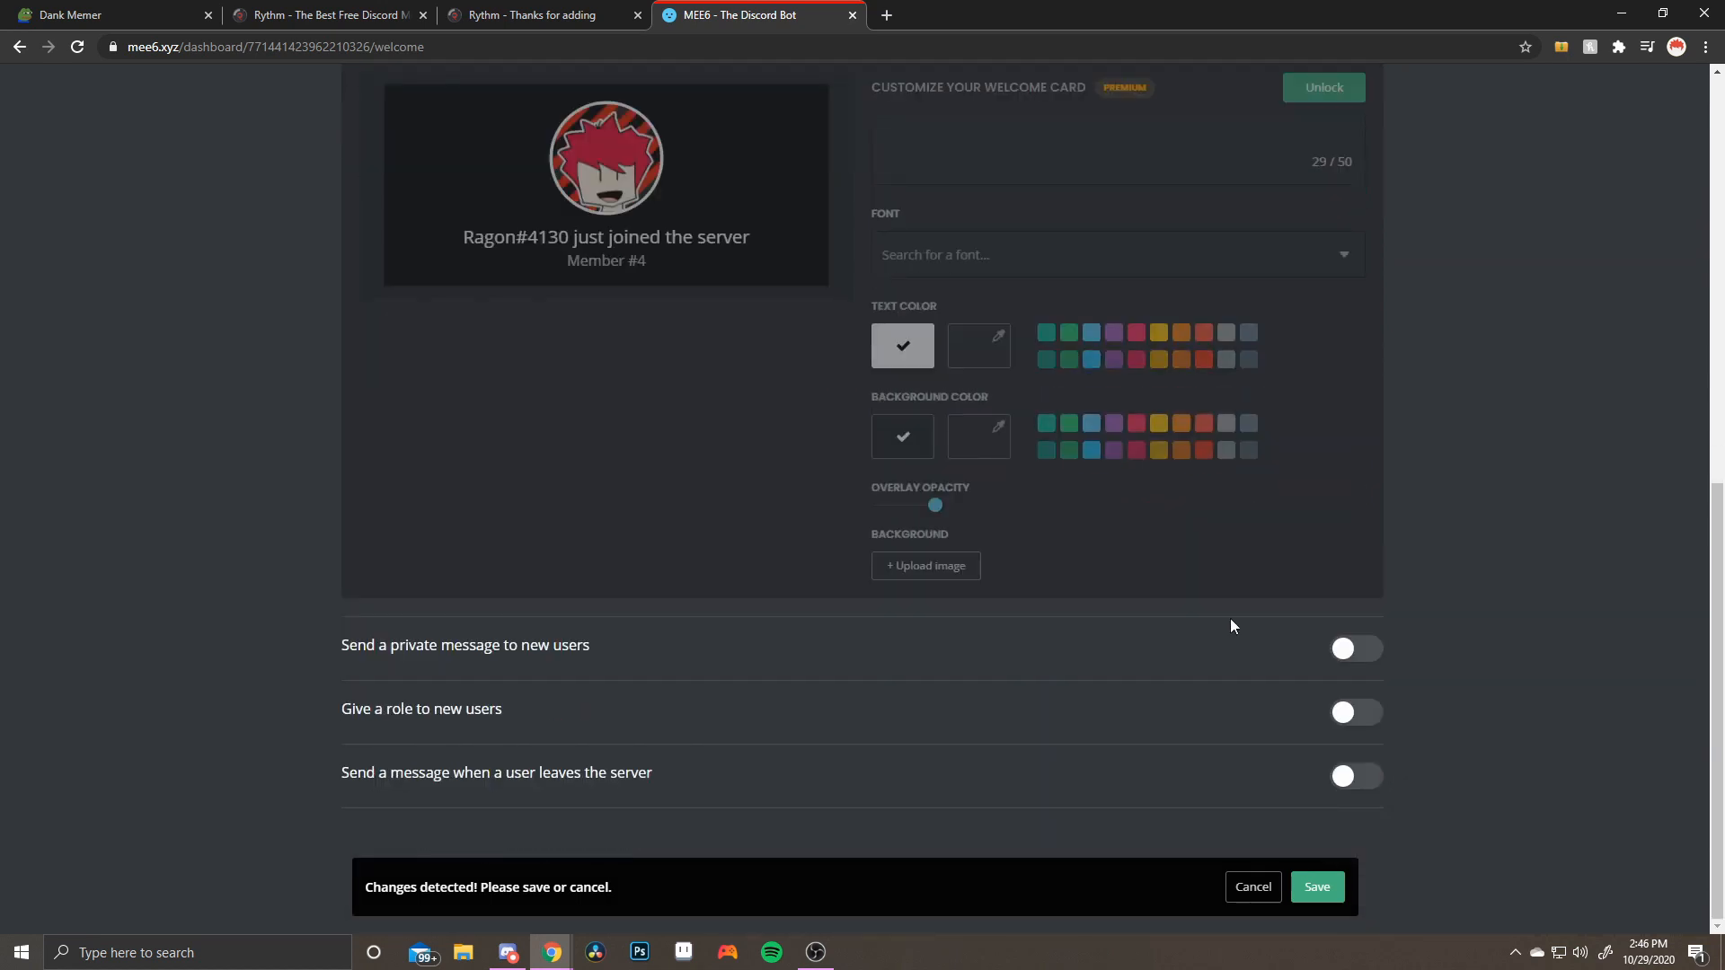
left_click(1317, 887)
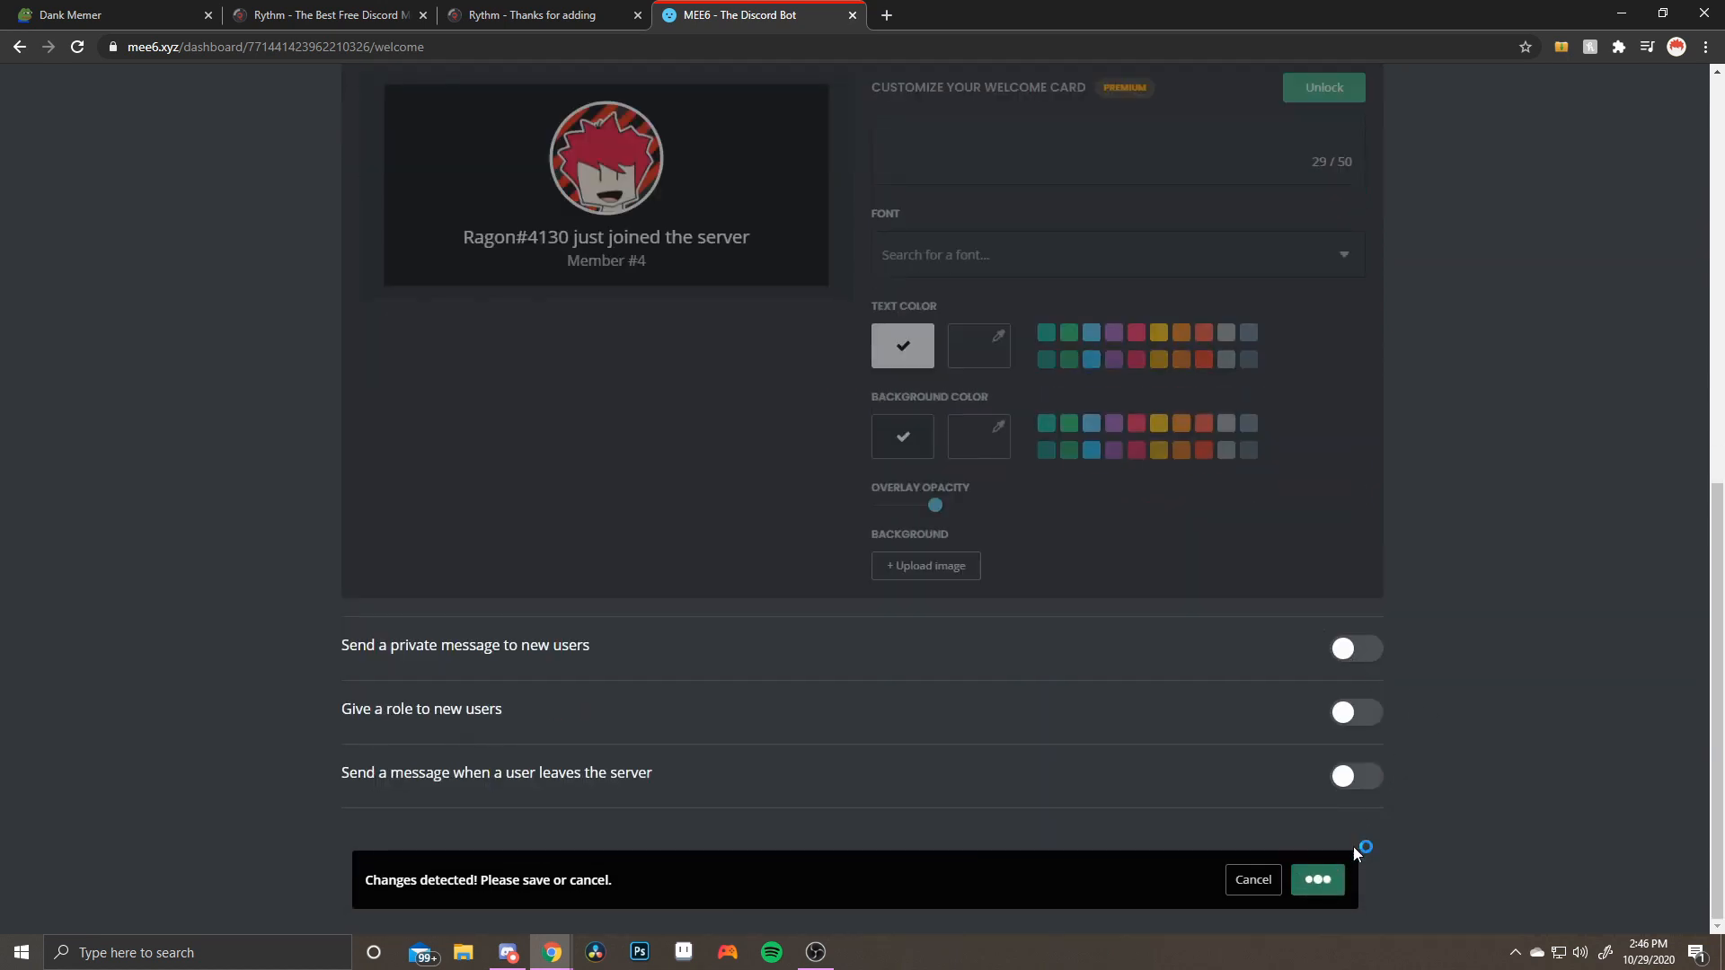
Enable giving a role to new users, choose the Member role and save the change
scroll(1473, 545, "up", 4)
scroll(1468, 537, "down", 4)
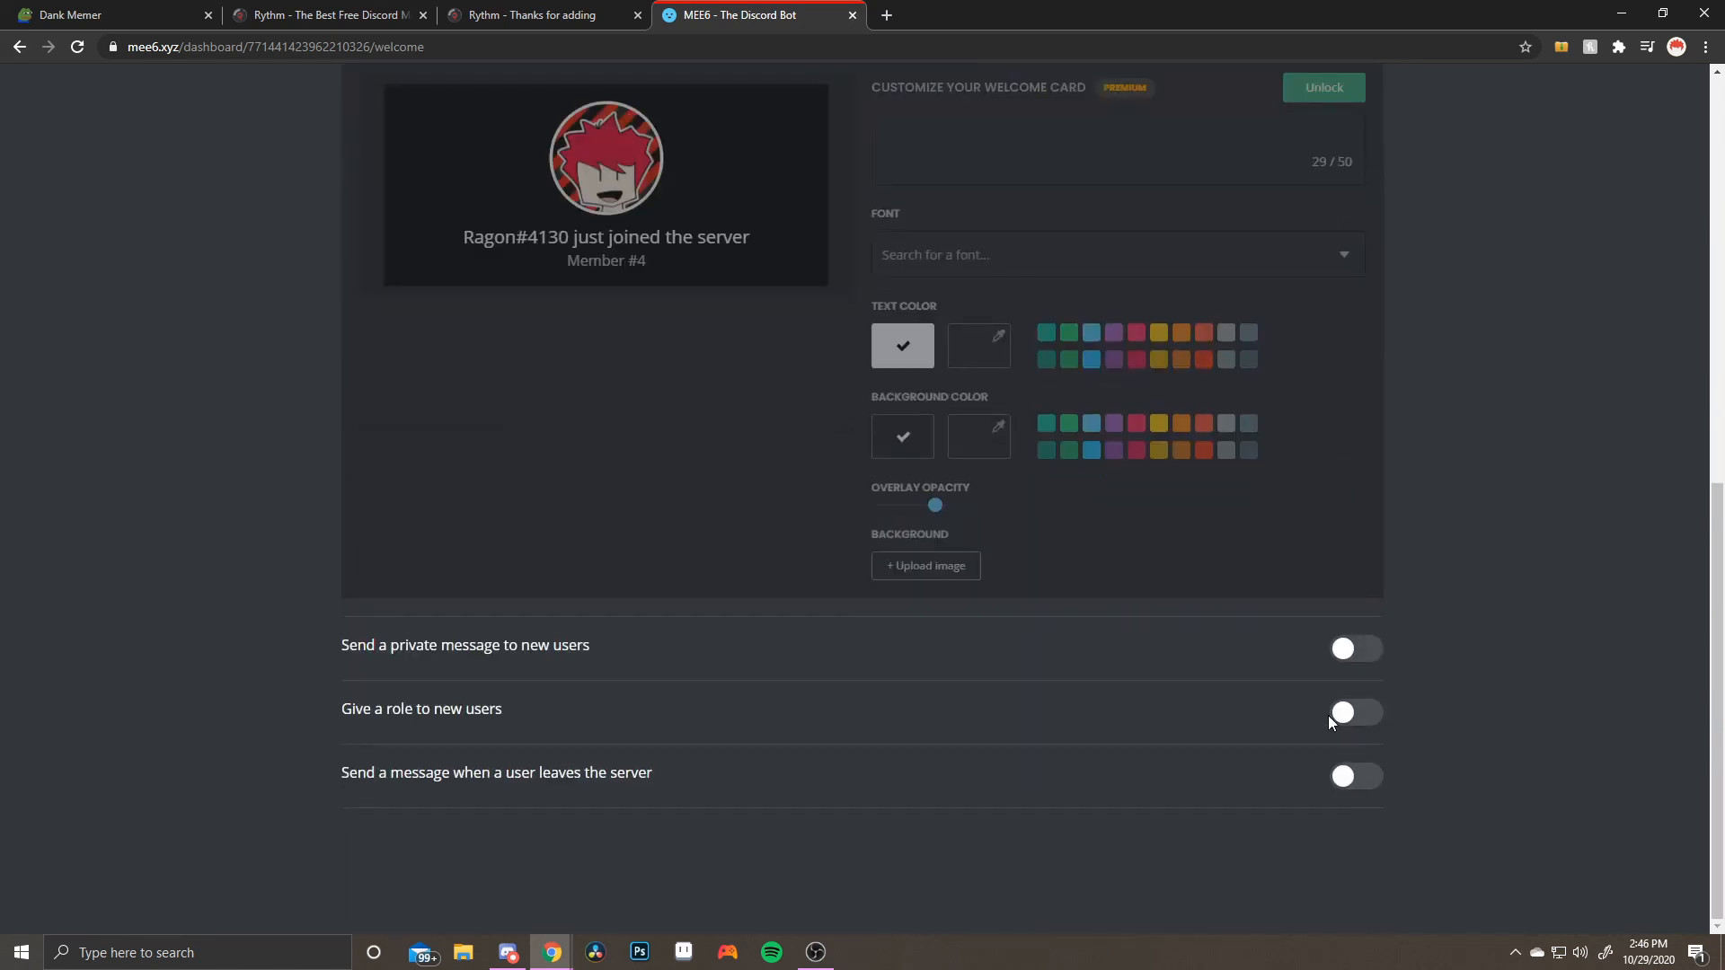
left_click(1360, 714)
scroll(1412, 710, "down", 1)
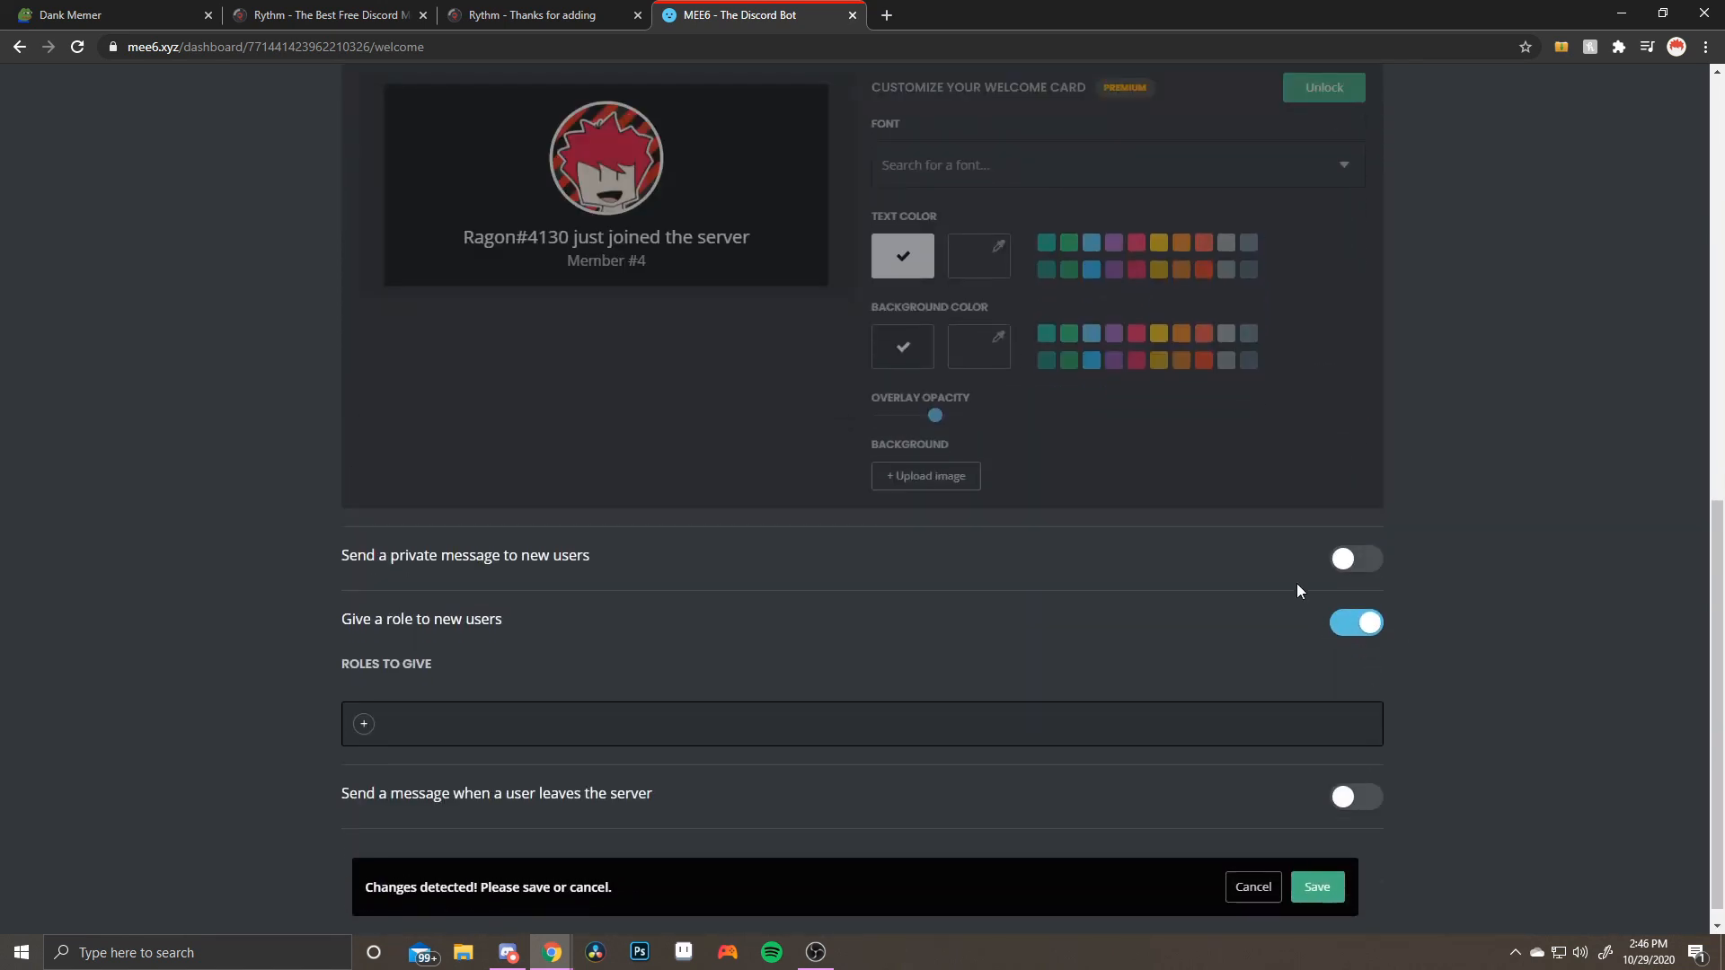
left_click(365, 725)
left_click(342, 603)
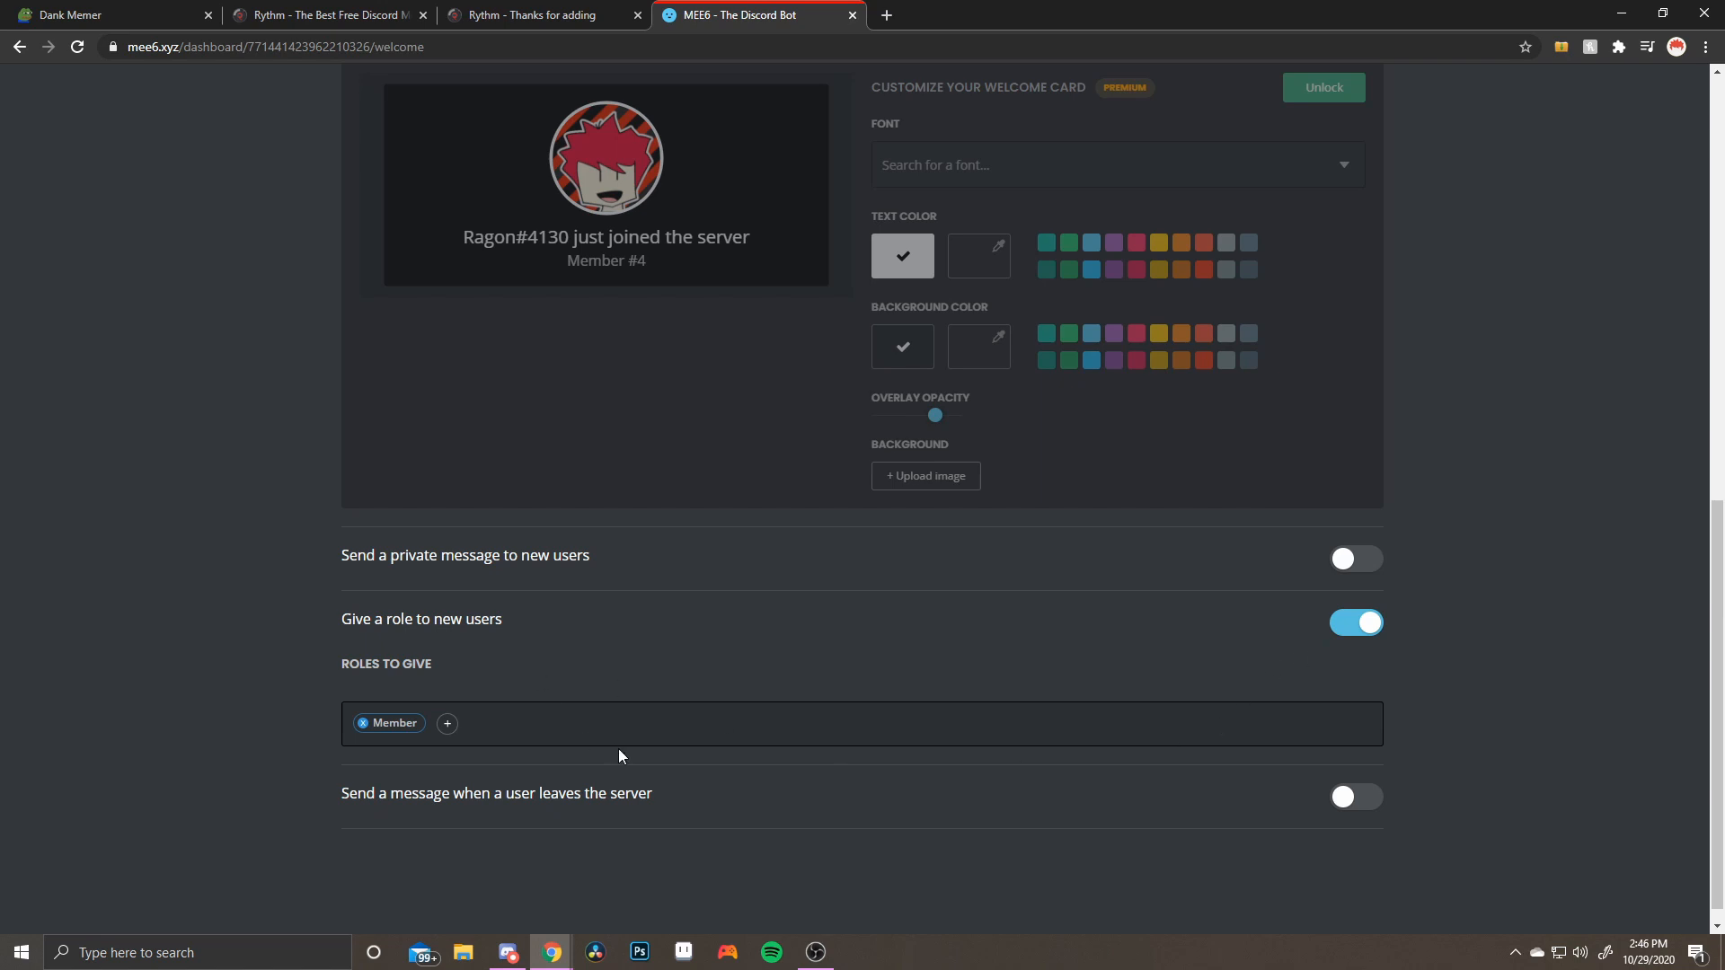
scroll(442, 732, "up", 6)
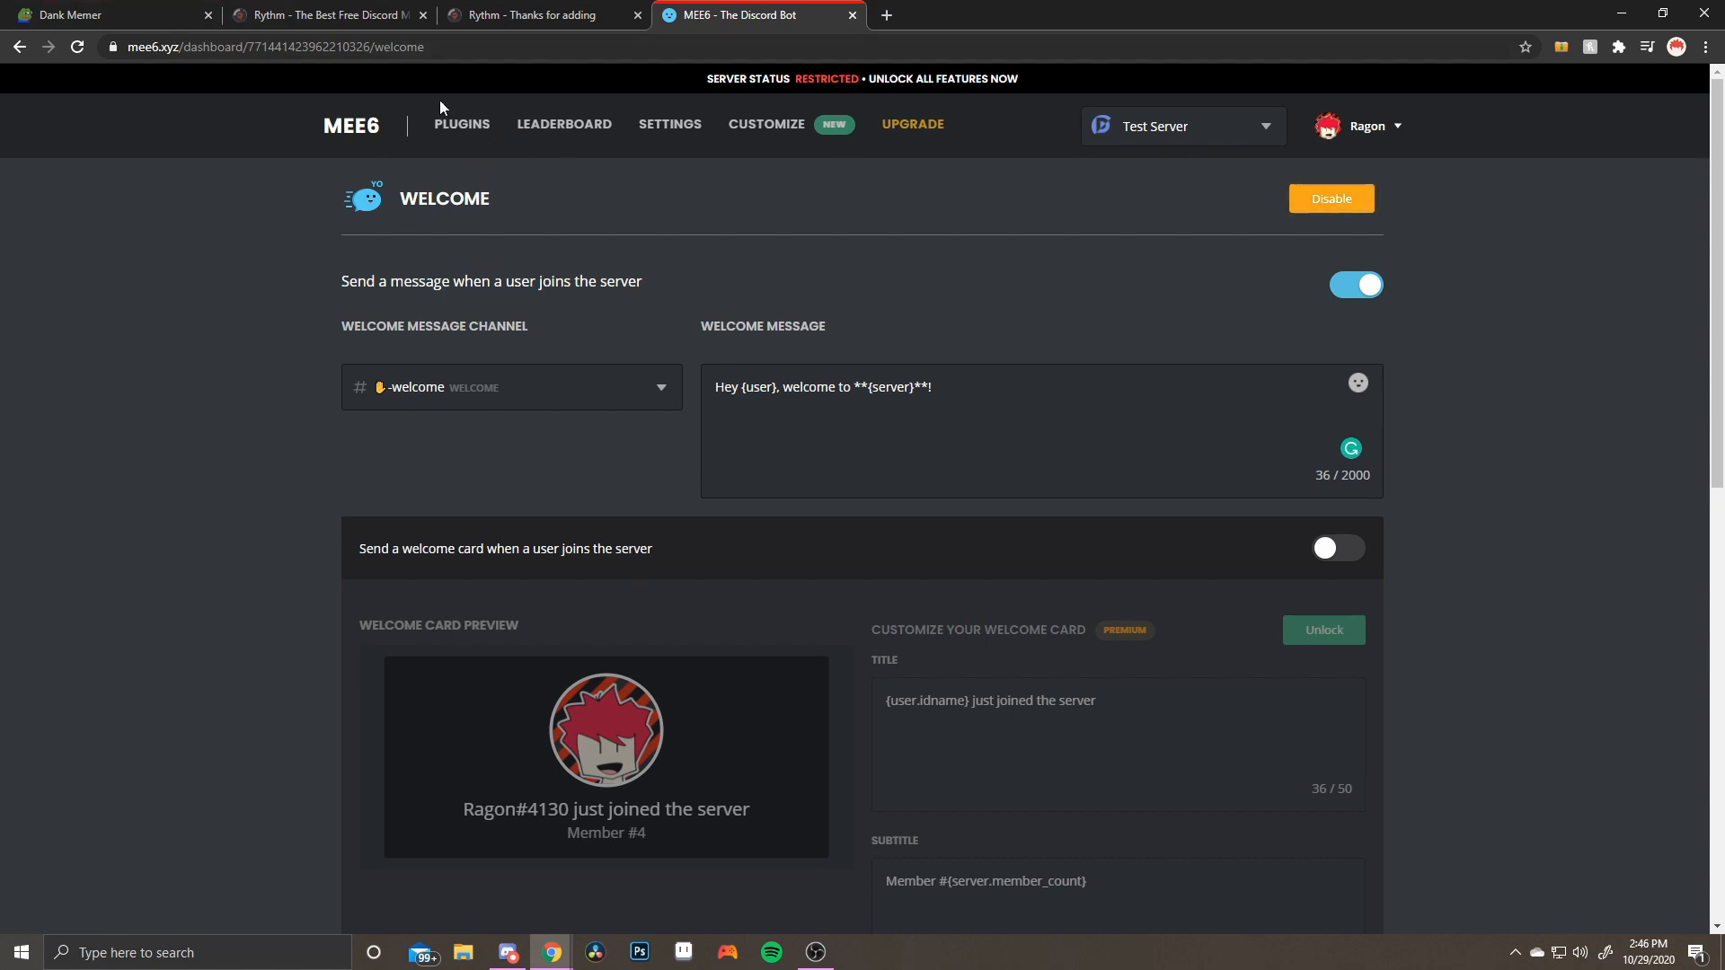
Start a MEE6 custom text command for Test Server named !help and clear its default response
left_click(1182, 127)
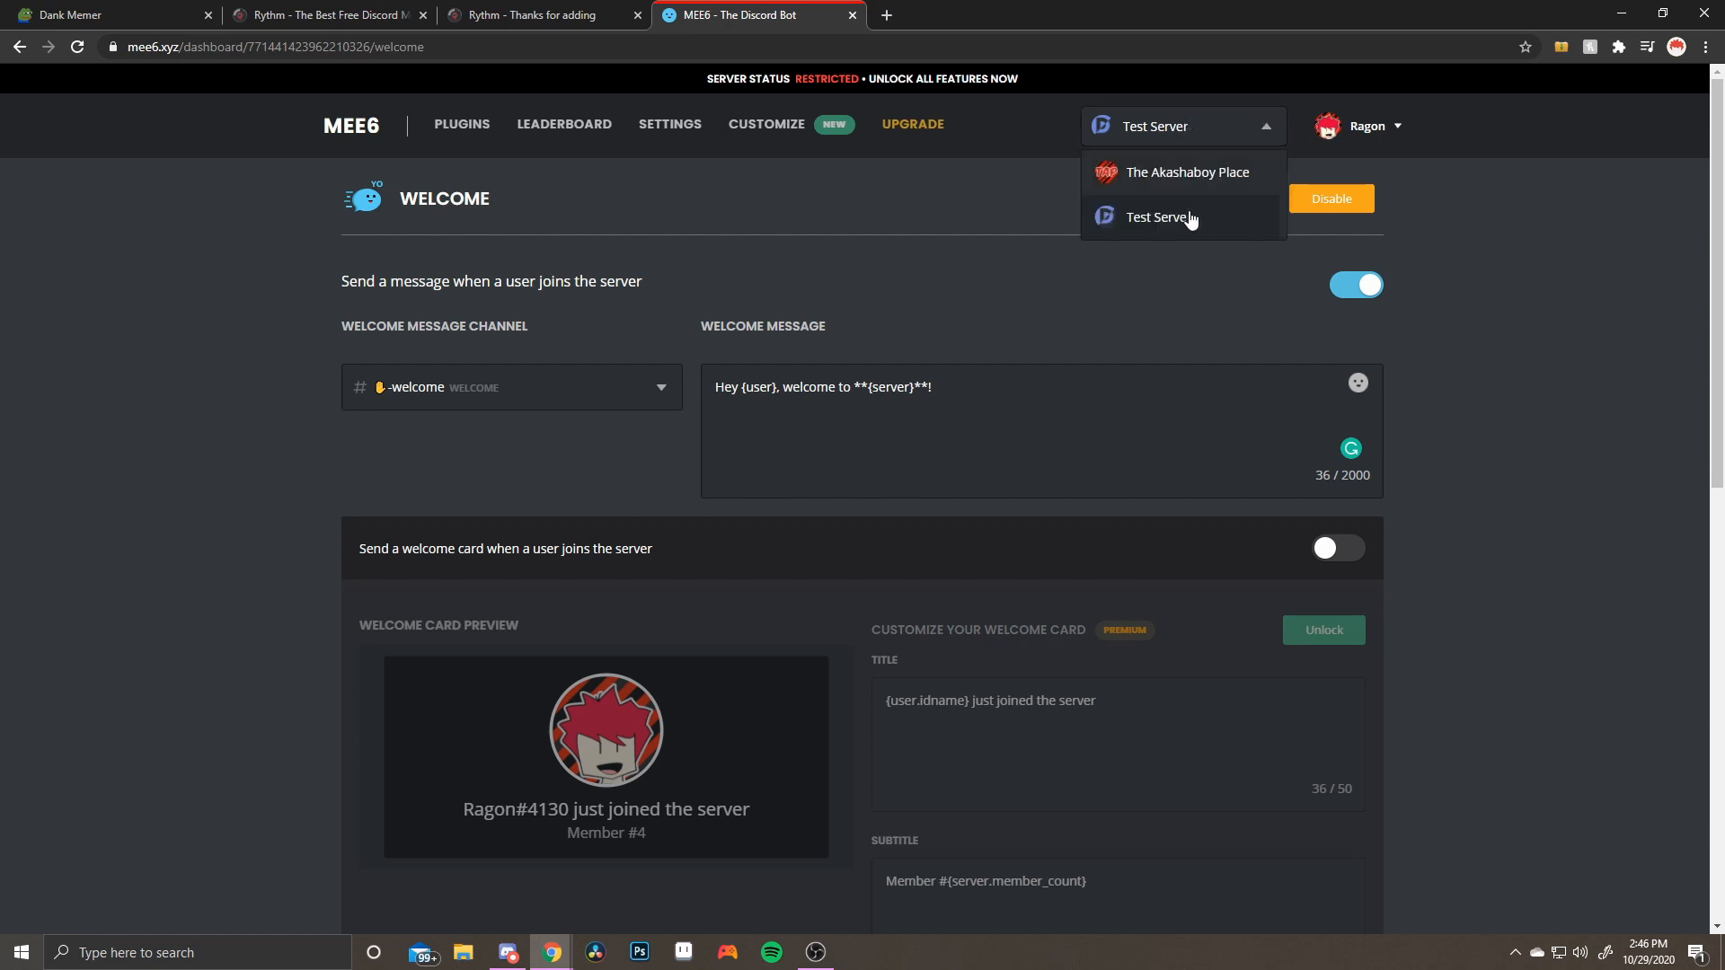
left_click(1189, 215)
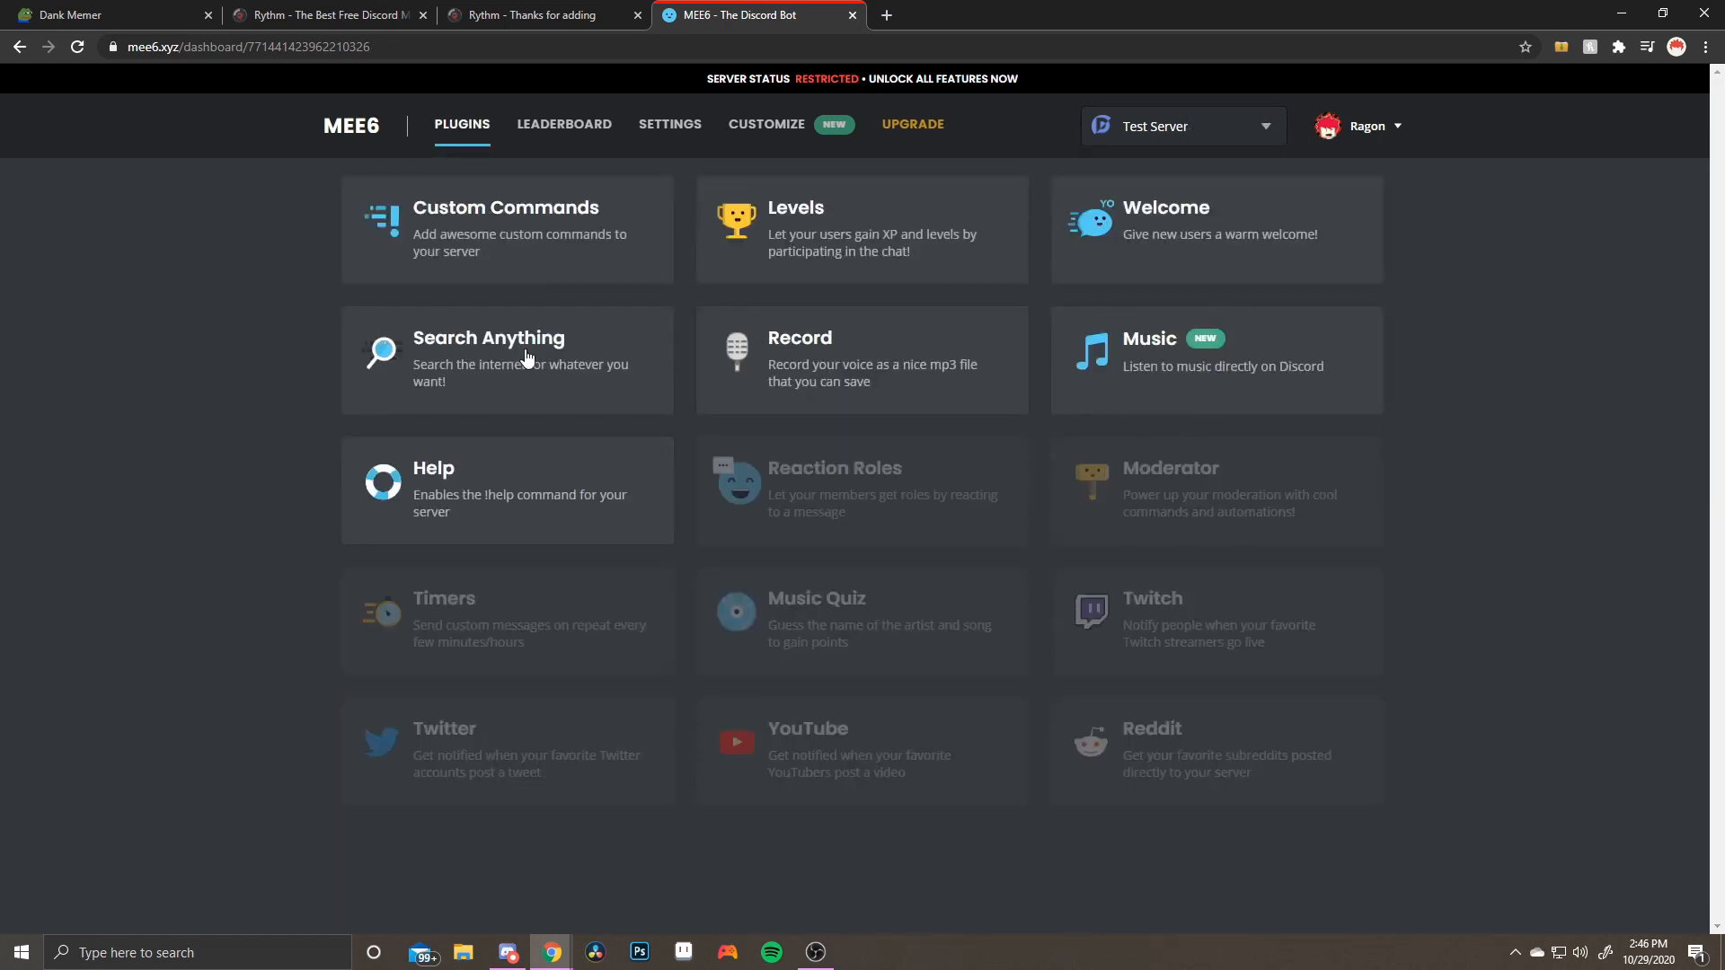
left_click(555, 239)
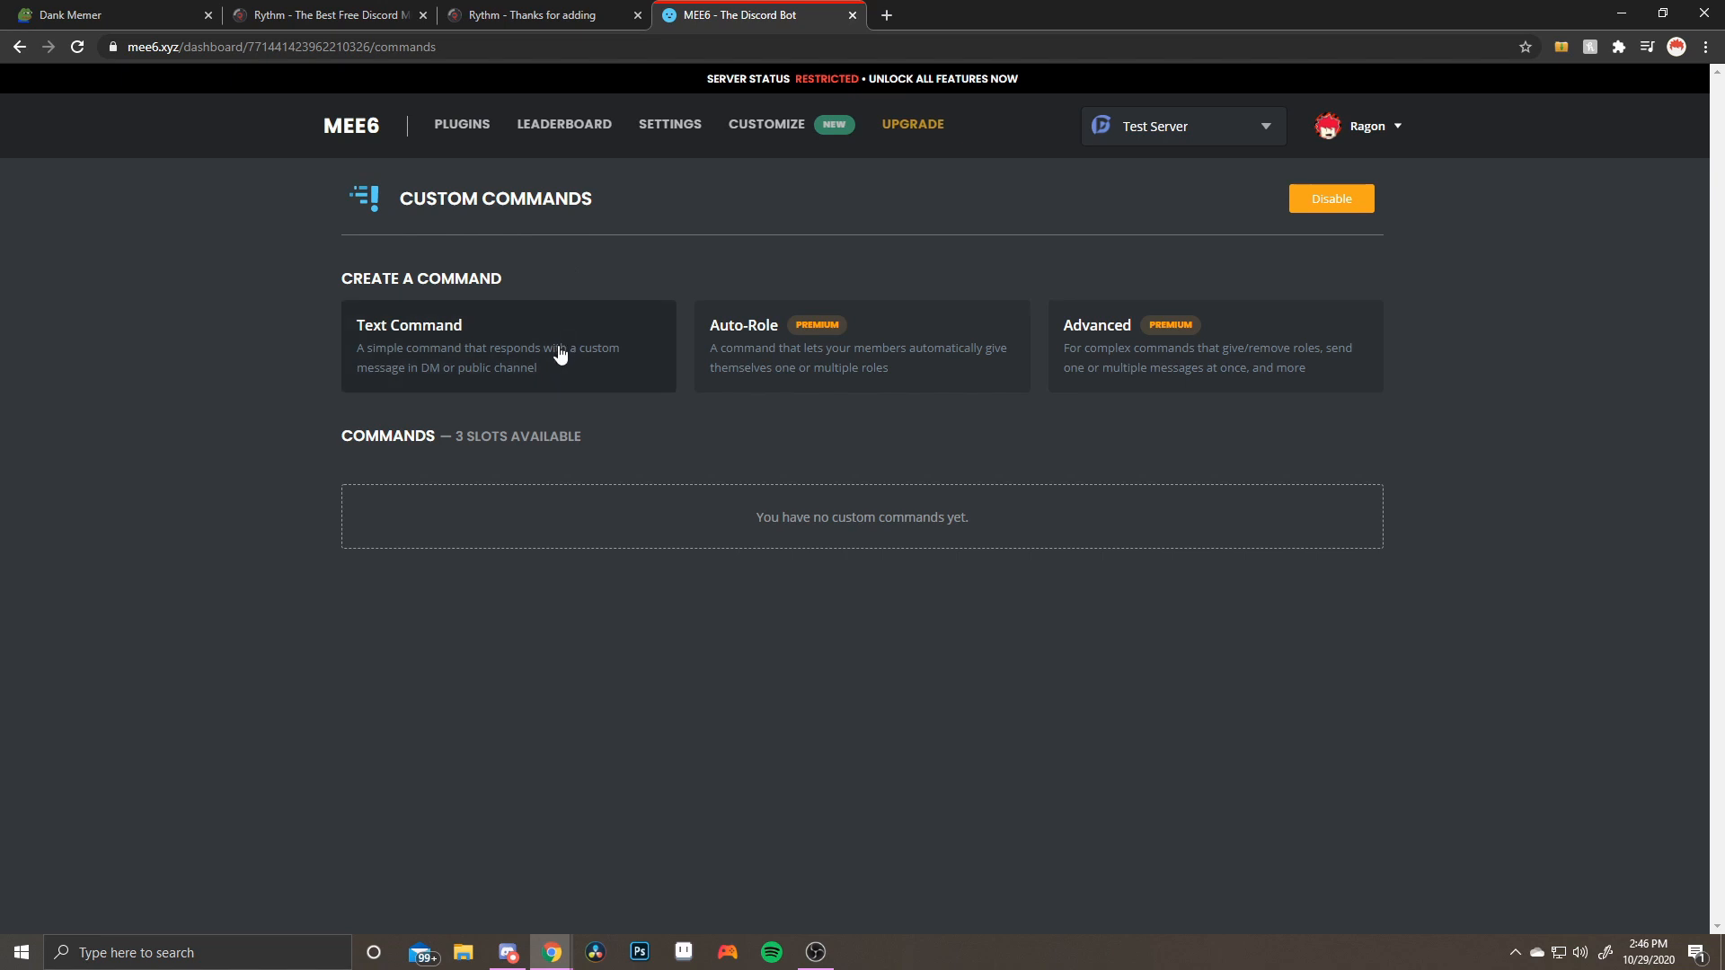
left_click(559, 355)
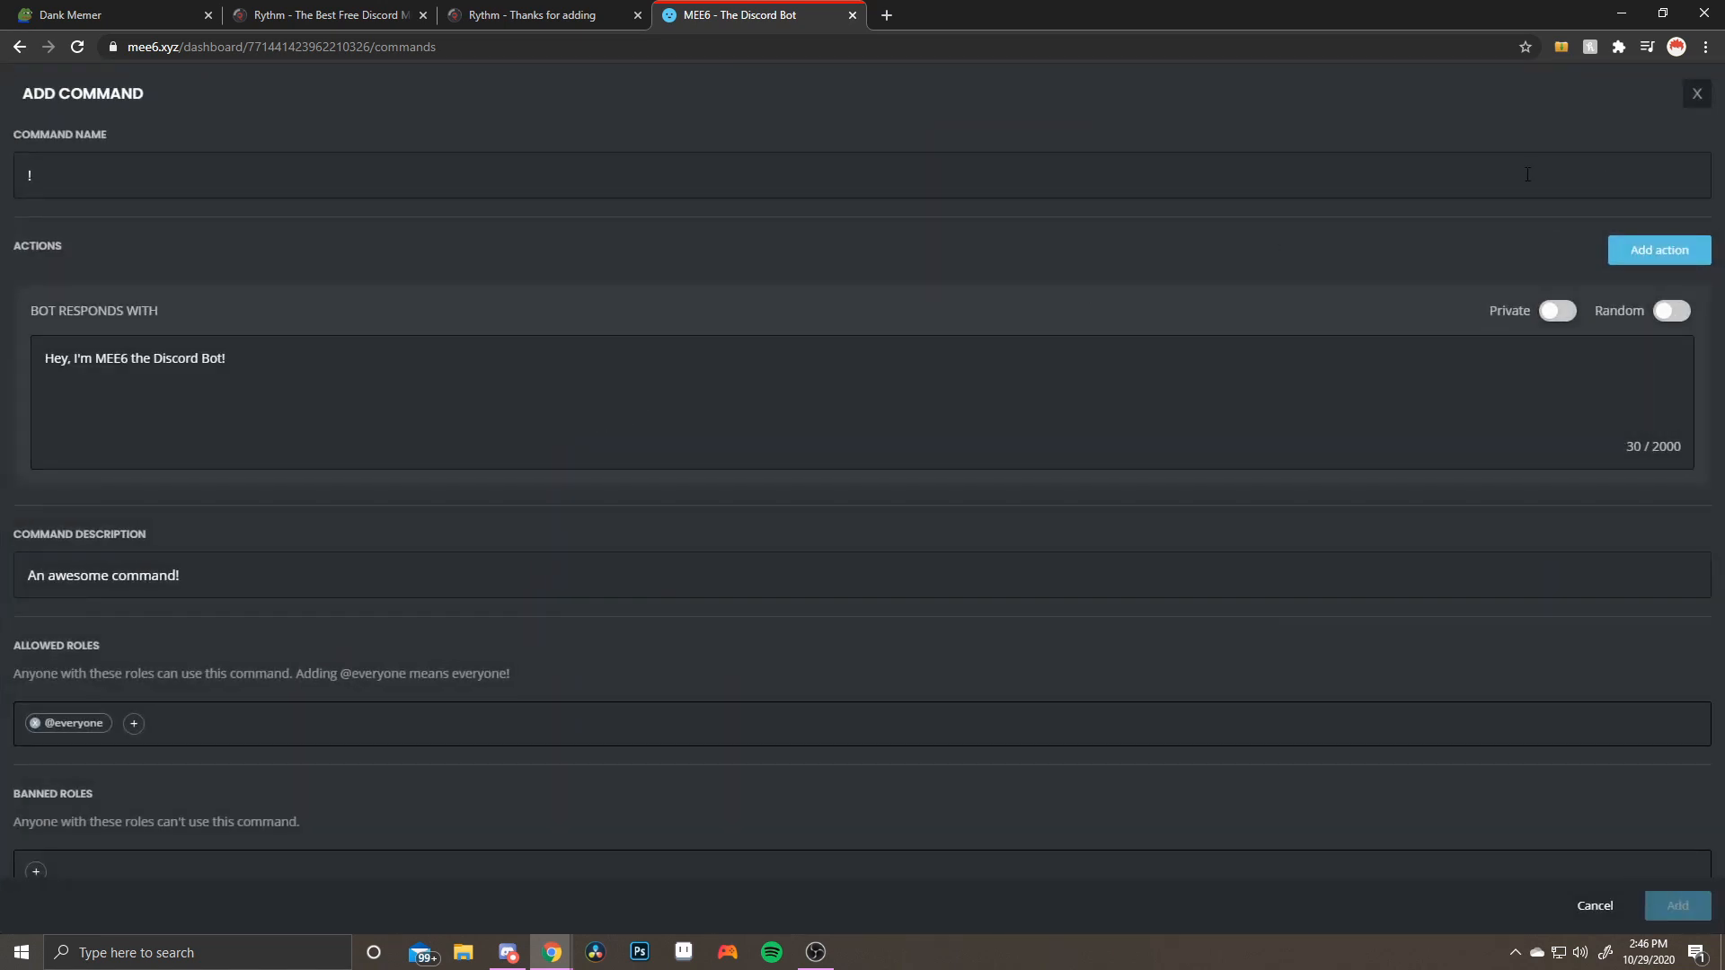
type("help")
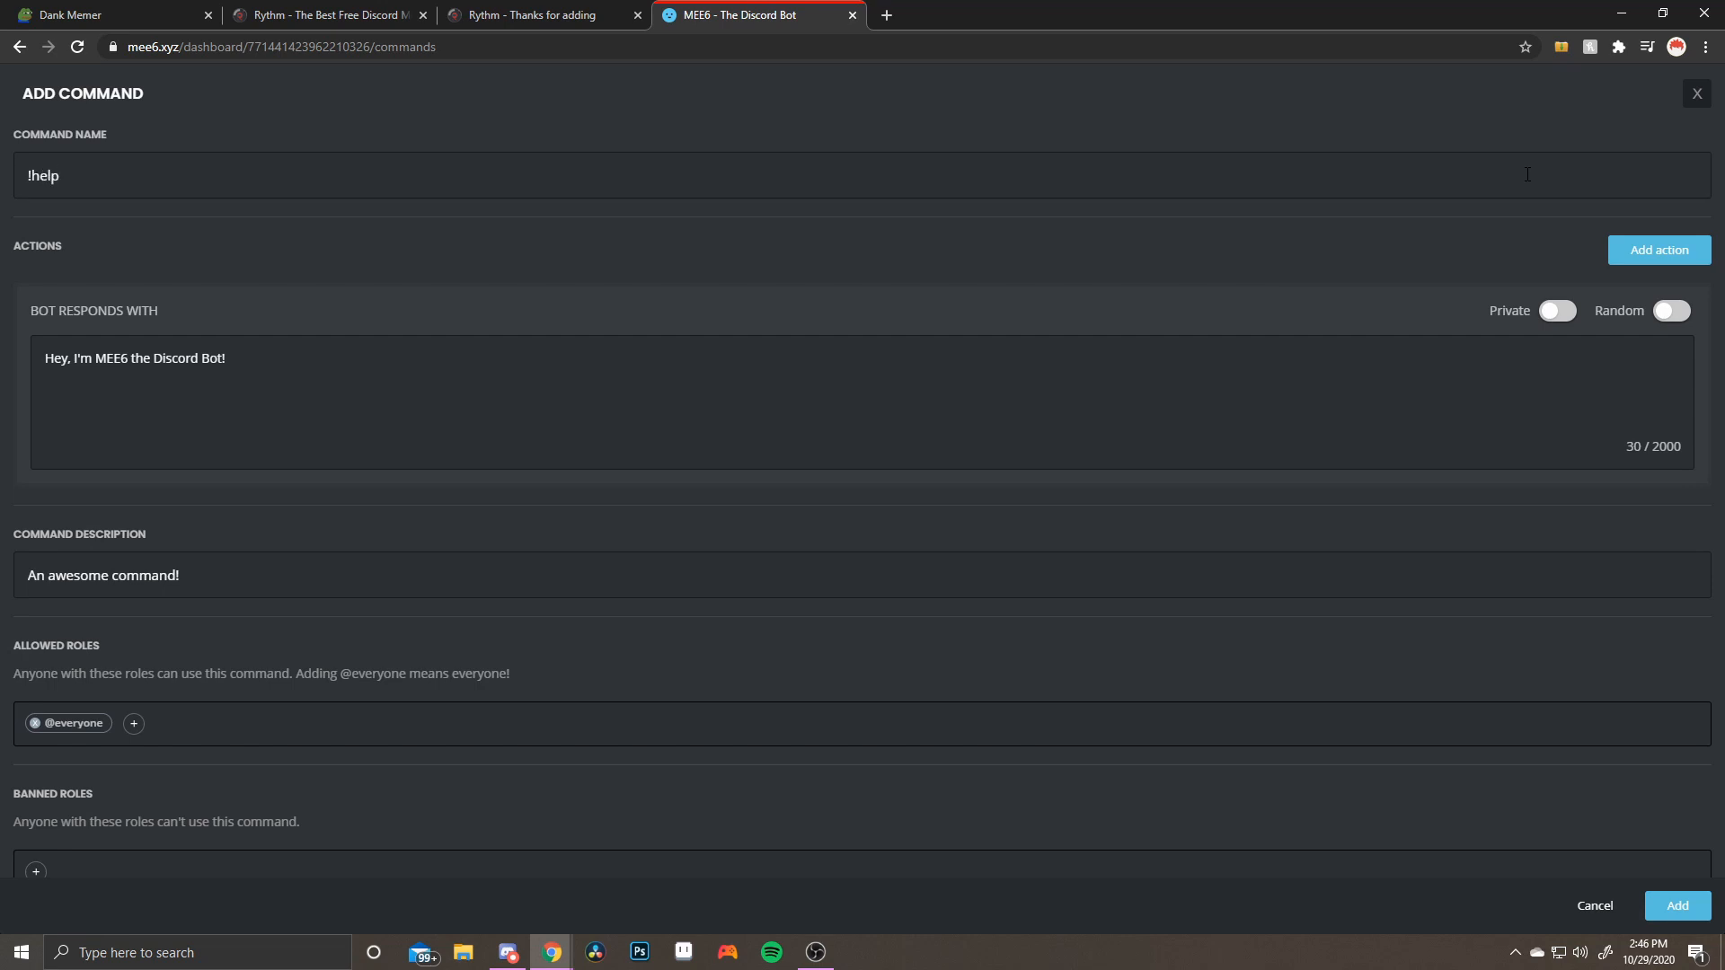
left_click_drag(351, 363, 7, 357)
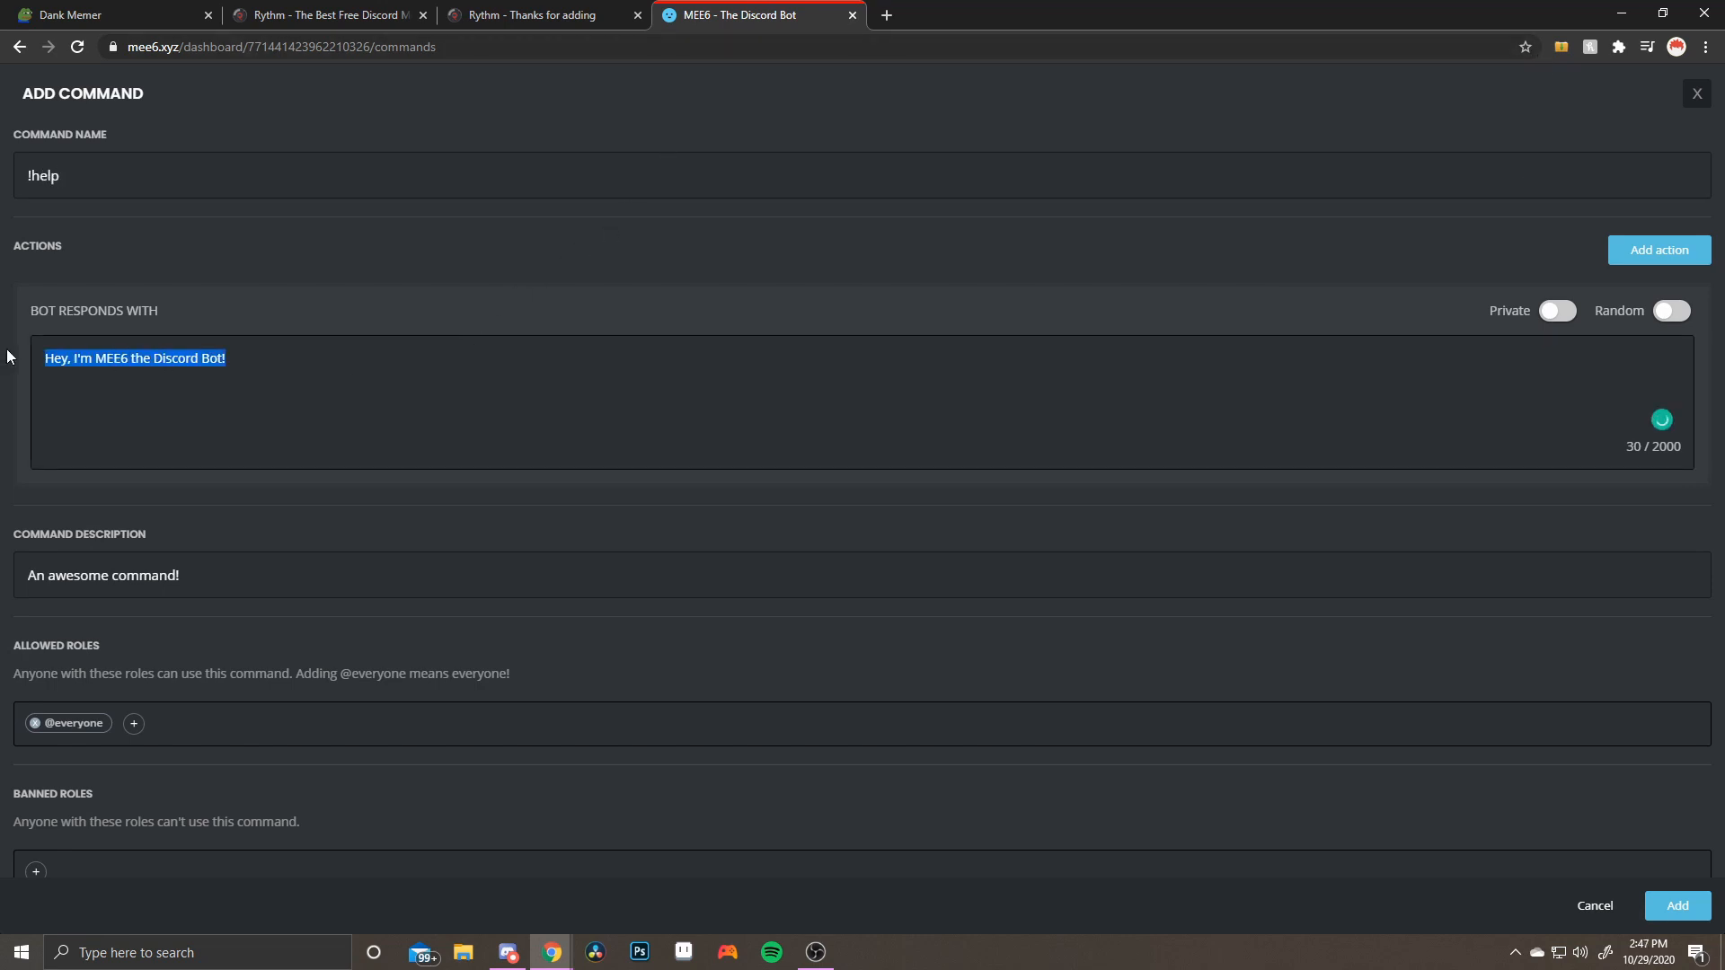
key("BackSpace")
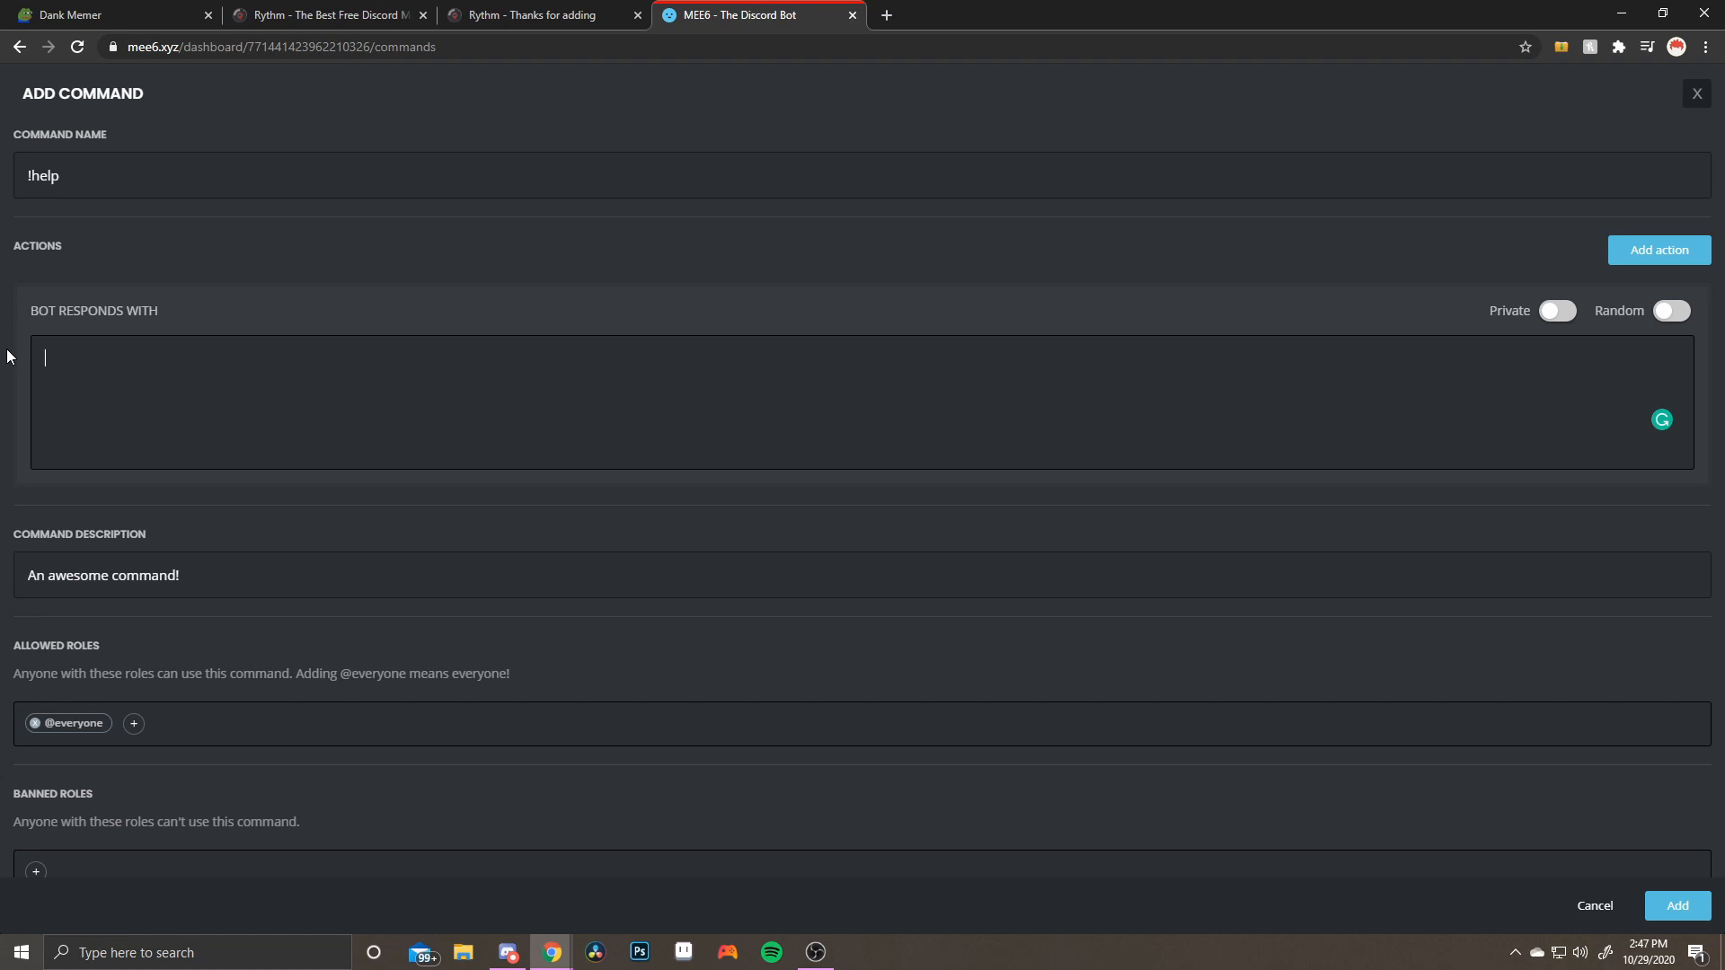
Draft the !help response listing Rythm Bot with "!p (song)" and Dank Memer with "!pls meme", and discard the command
type("Rythm")
type("!")
type("p (")
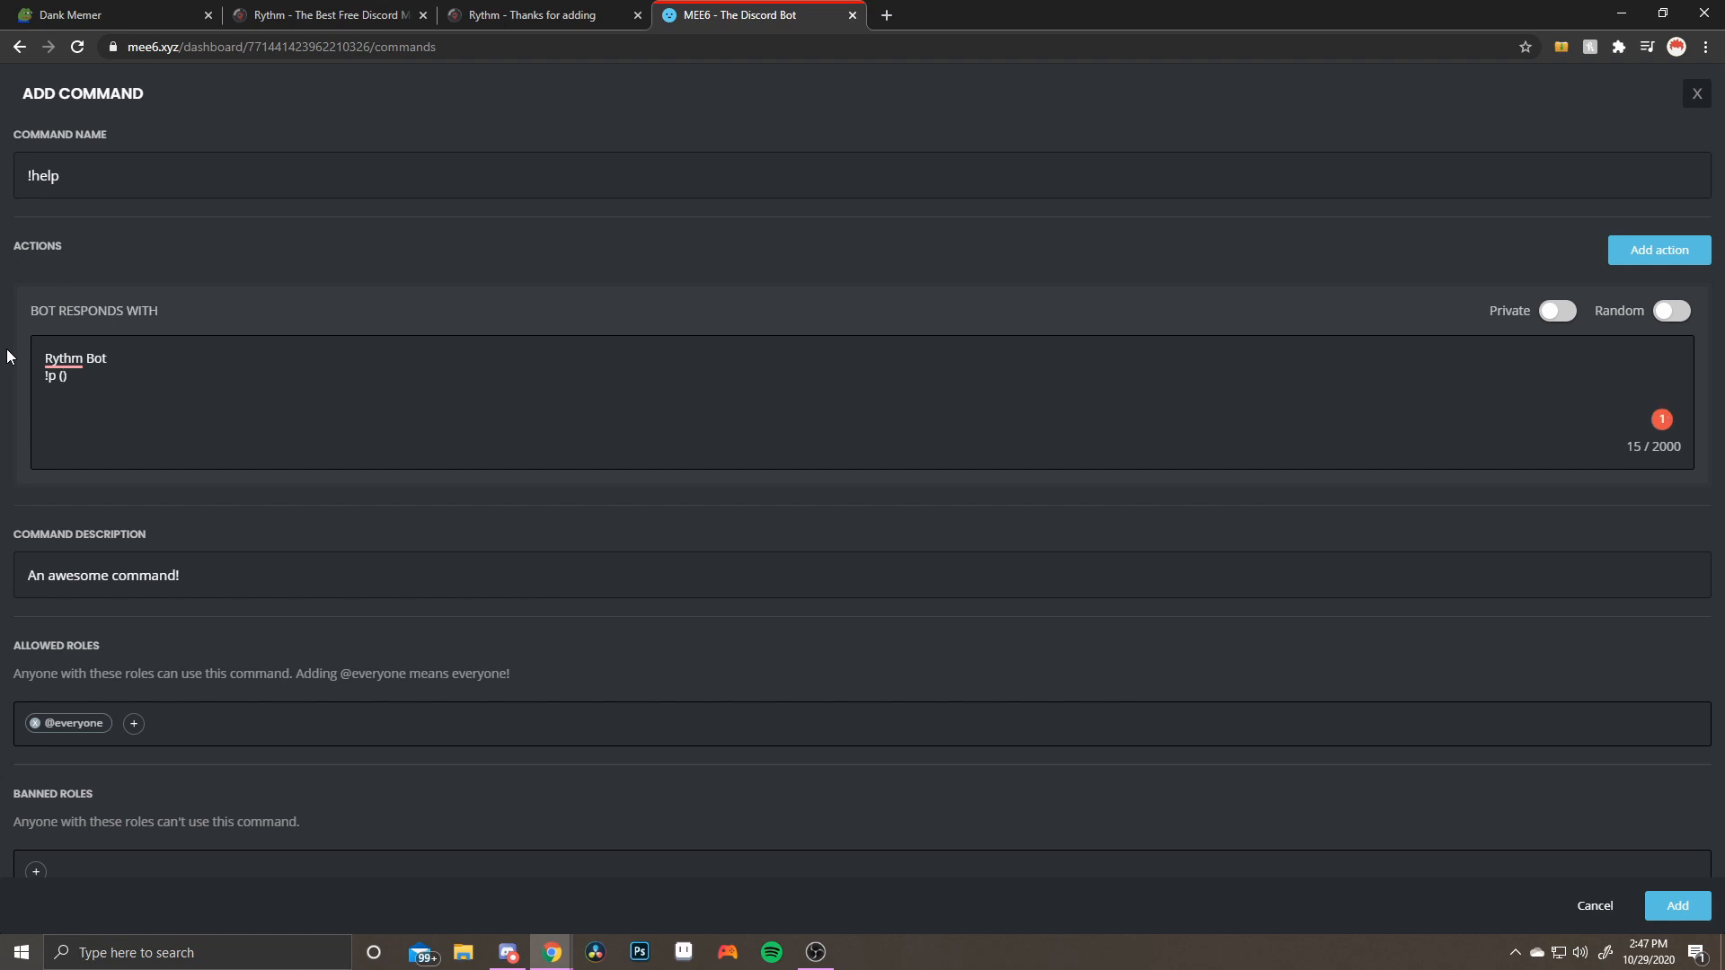
type("ong)  ")
type("Dank")
type(" Memer ")
type("!pl")
type("s meme")
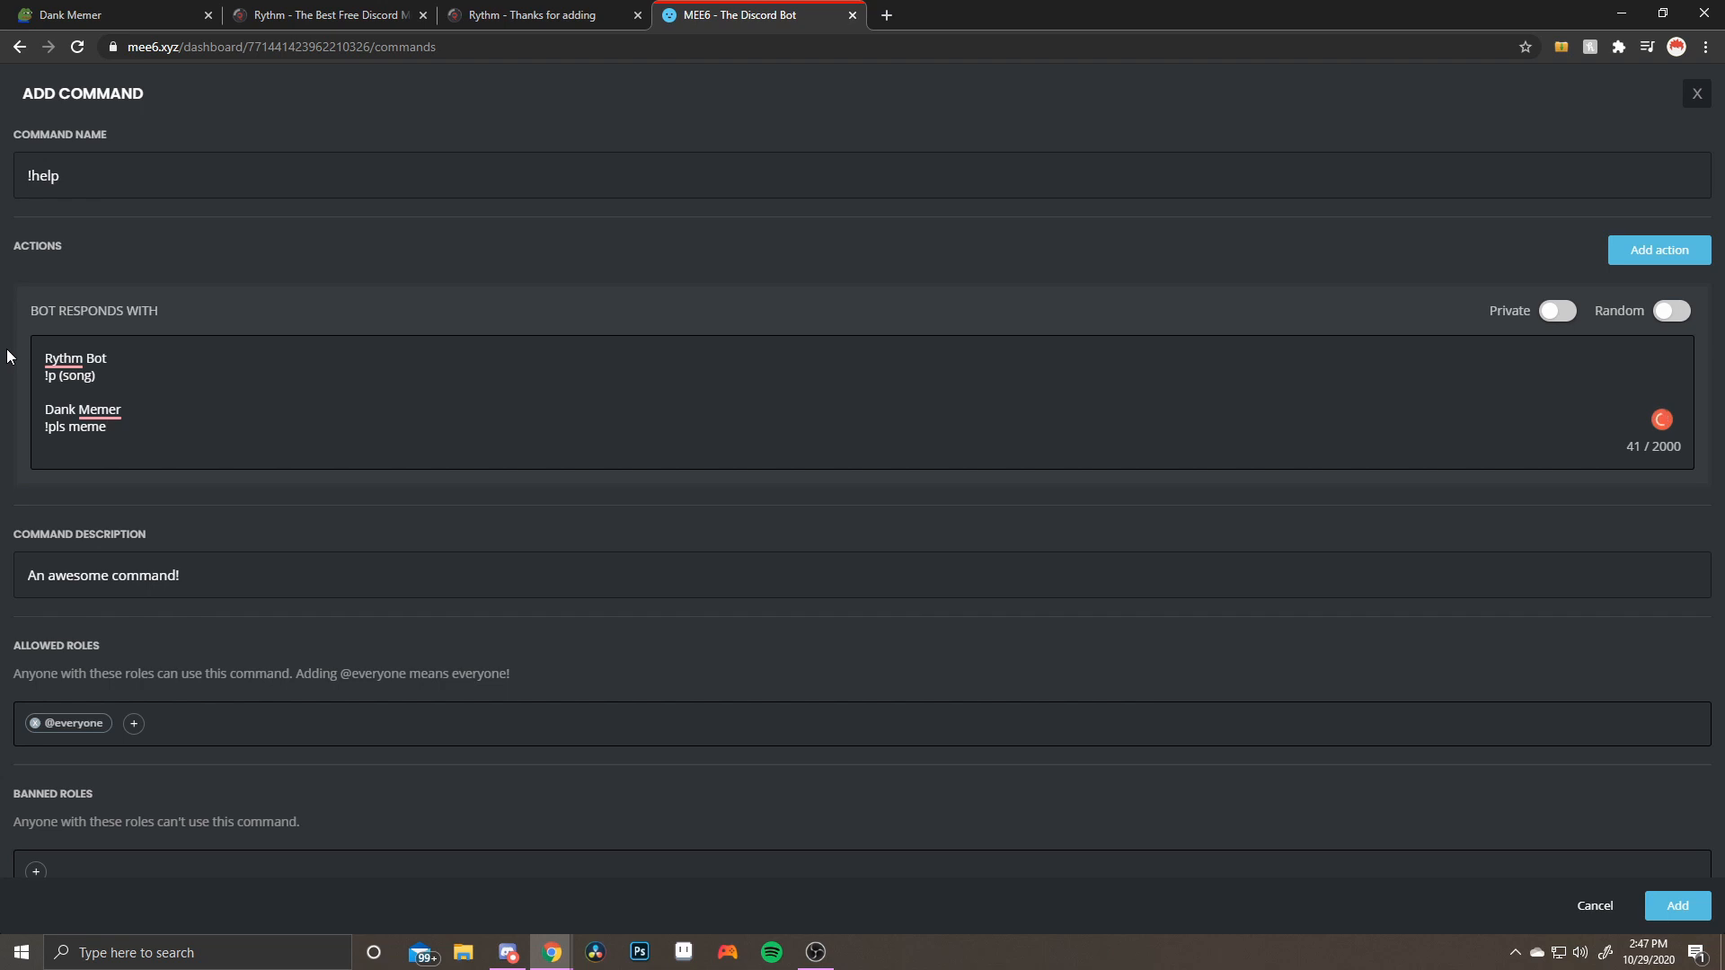
key("ctrl+a")
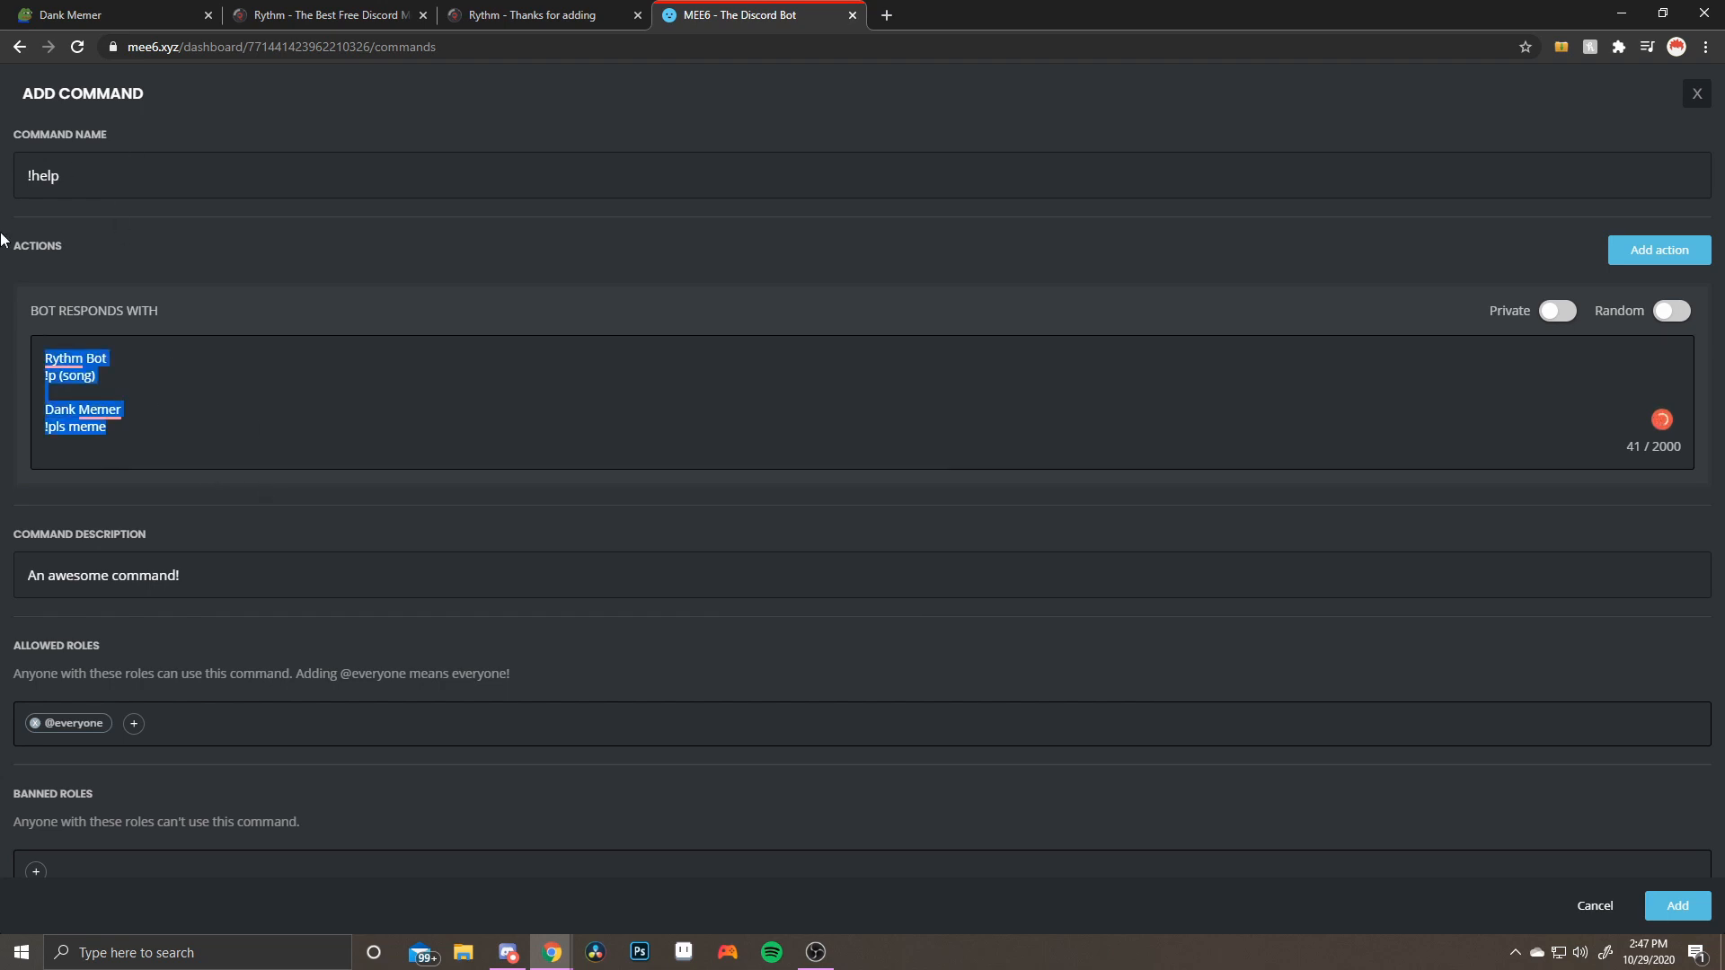
left_click(1598, 909)
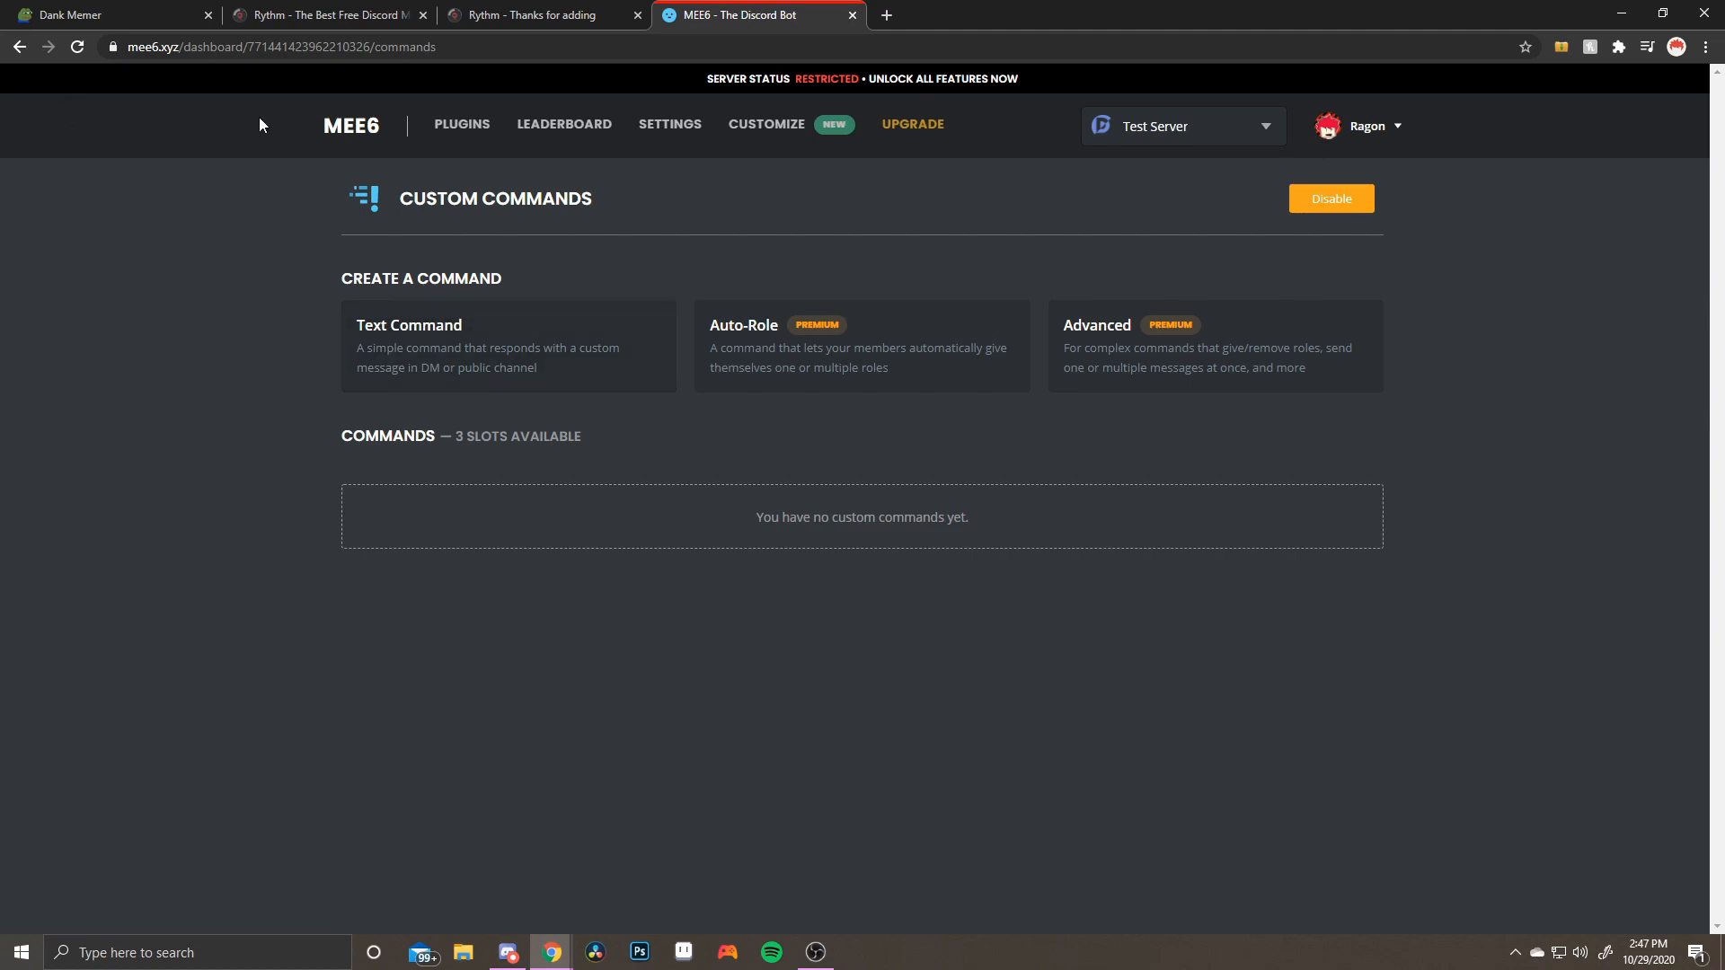
Switch to Discord and delete Rythm's thank-you message from the -welcome channel
left_click(508, 952)
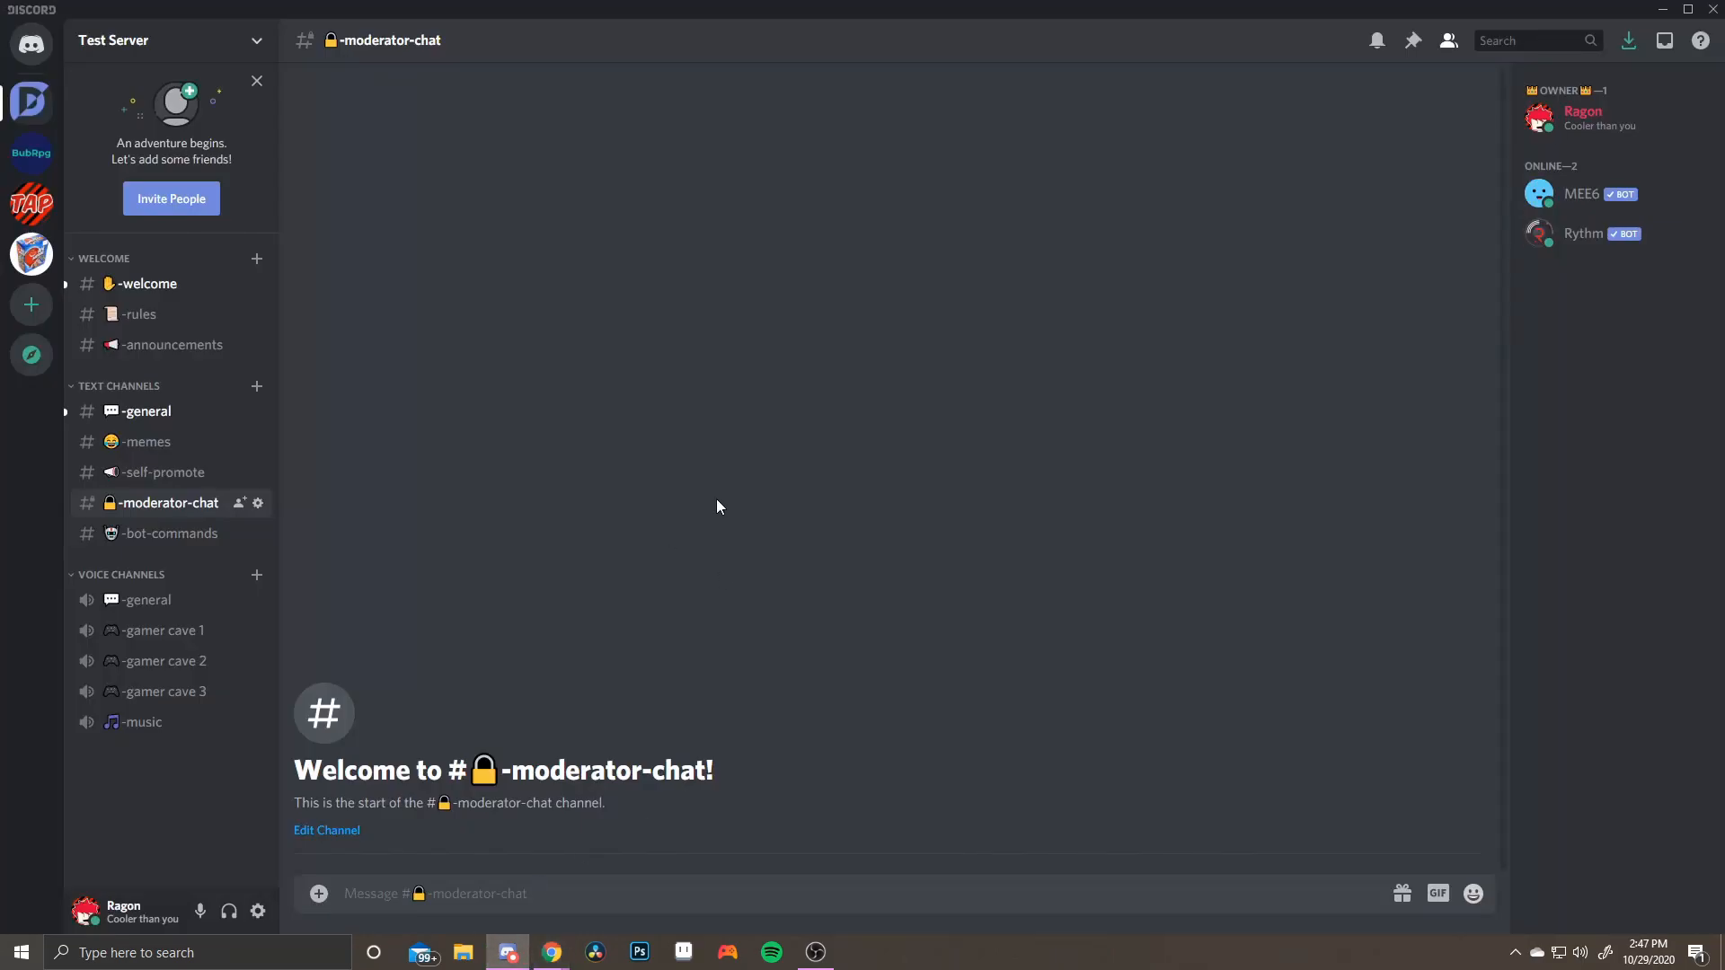
left_click(135, 284)
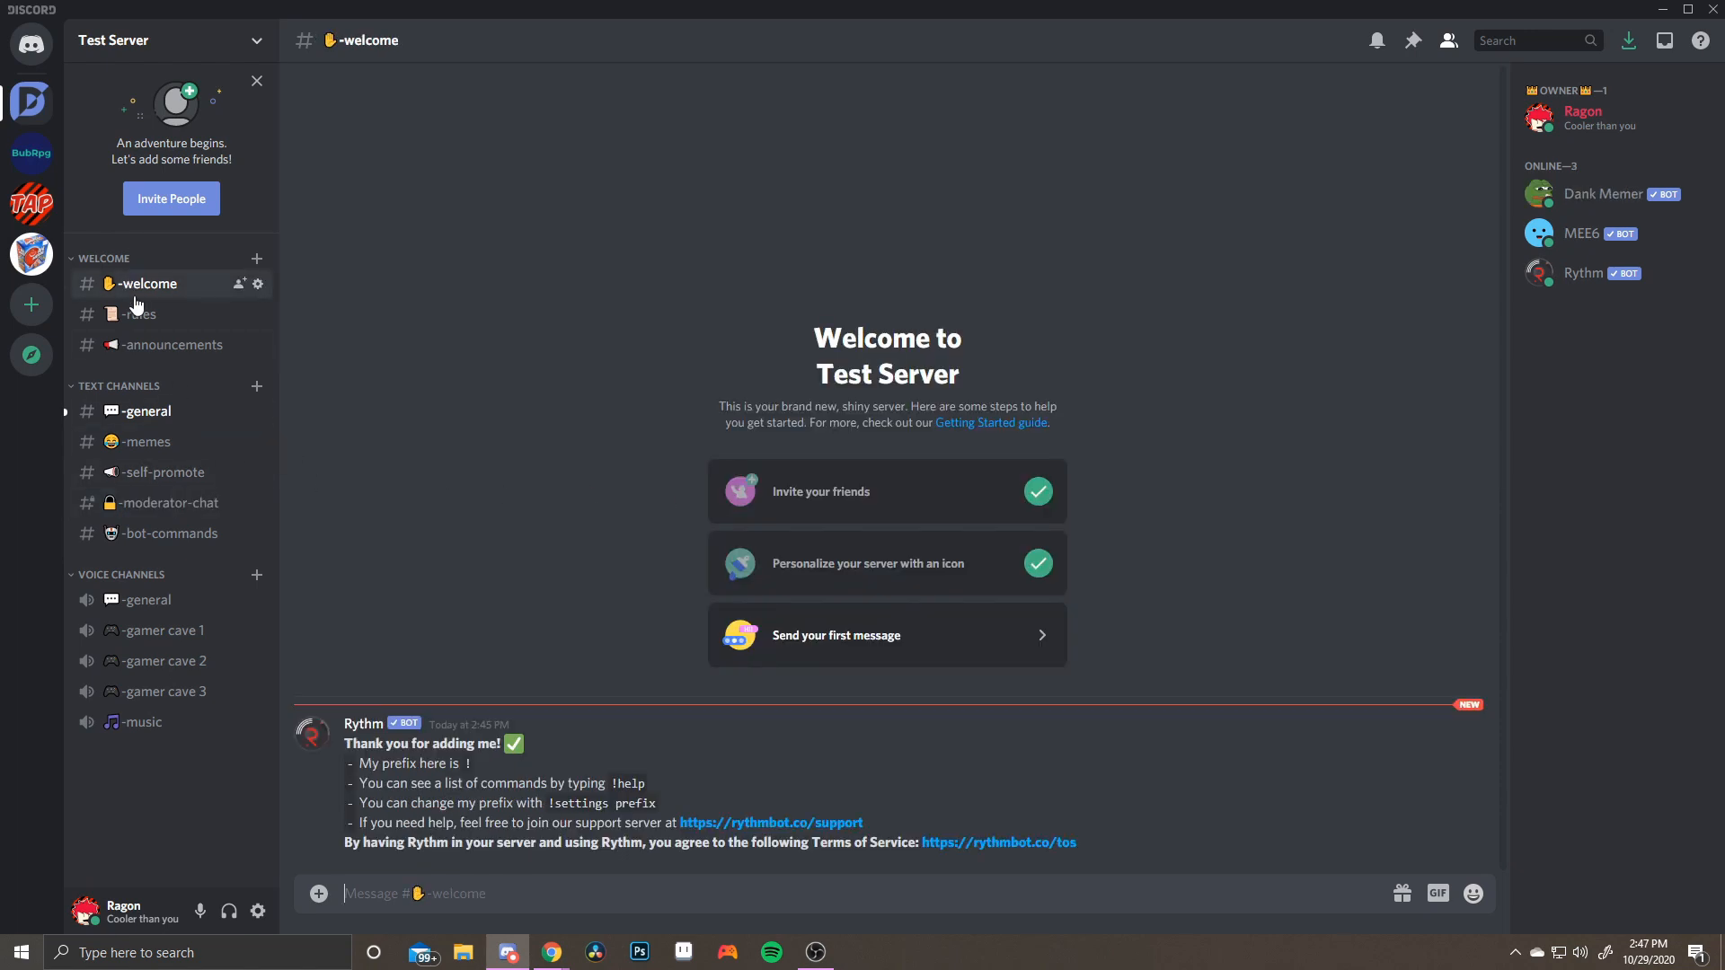
left_click(1469, 712)
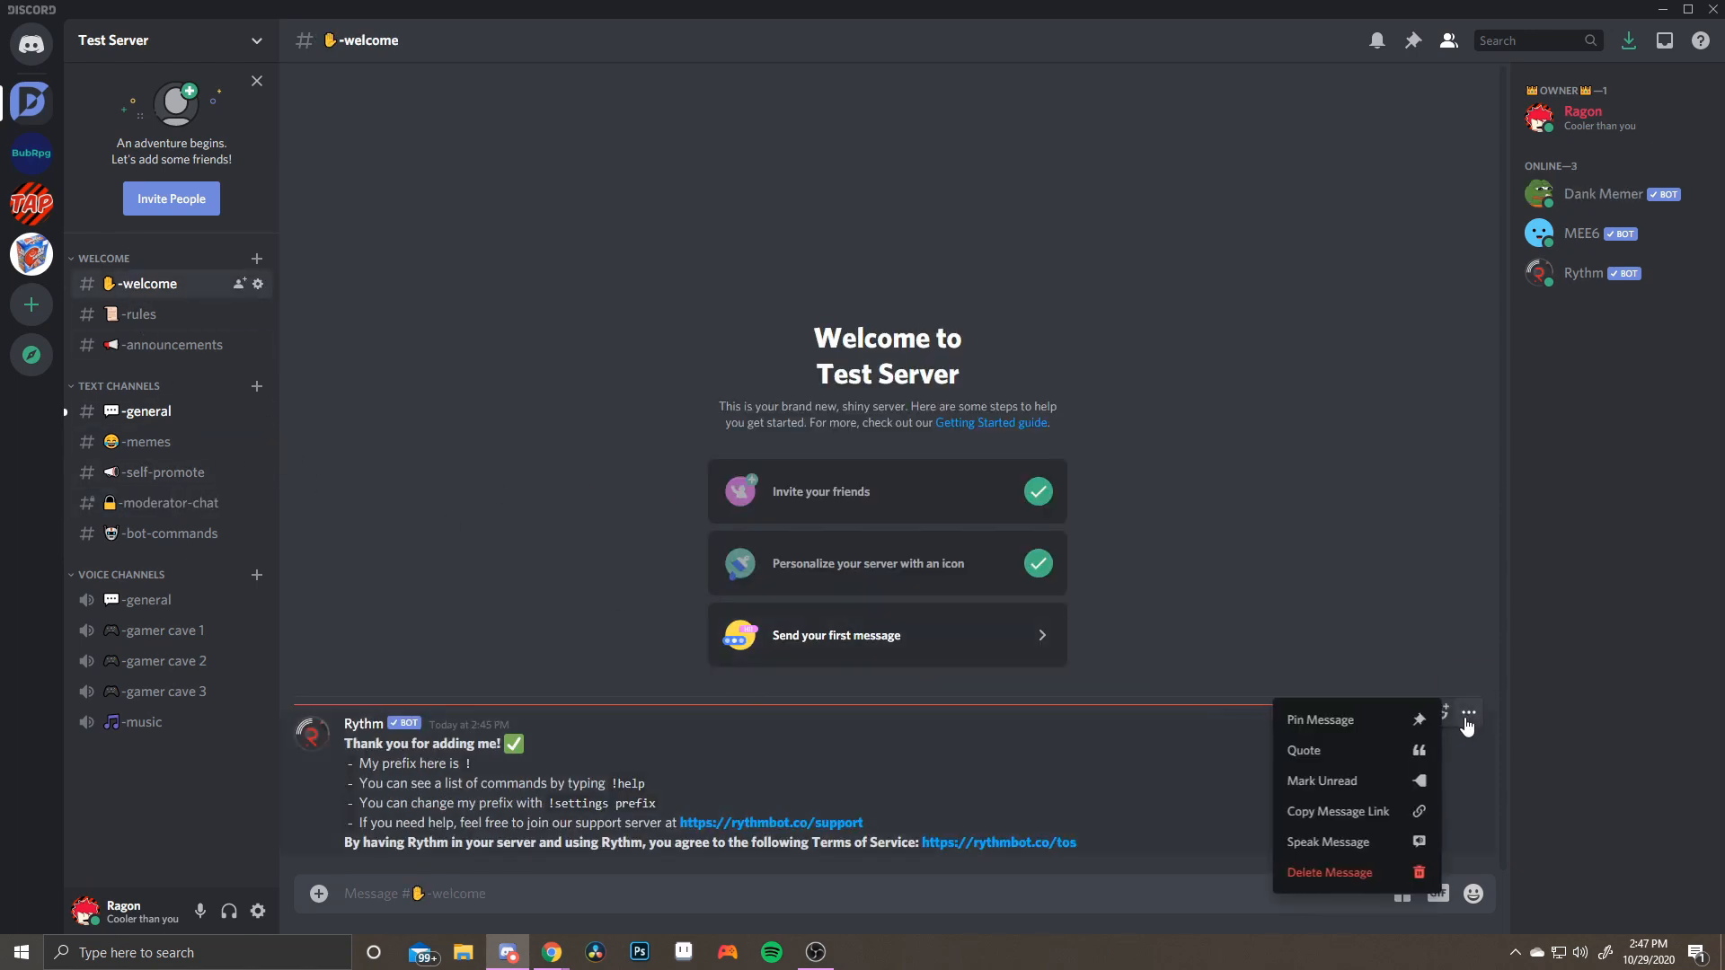
left_click(1413, 874)
left_click(1043, 650)
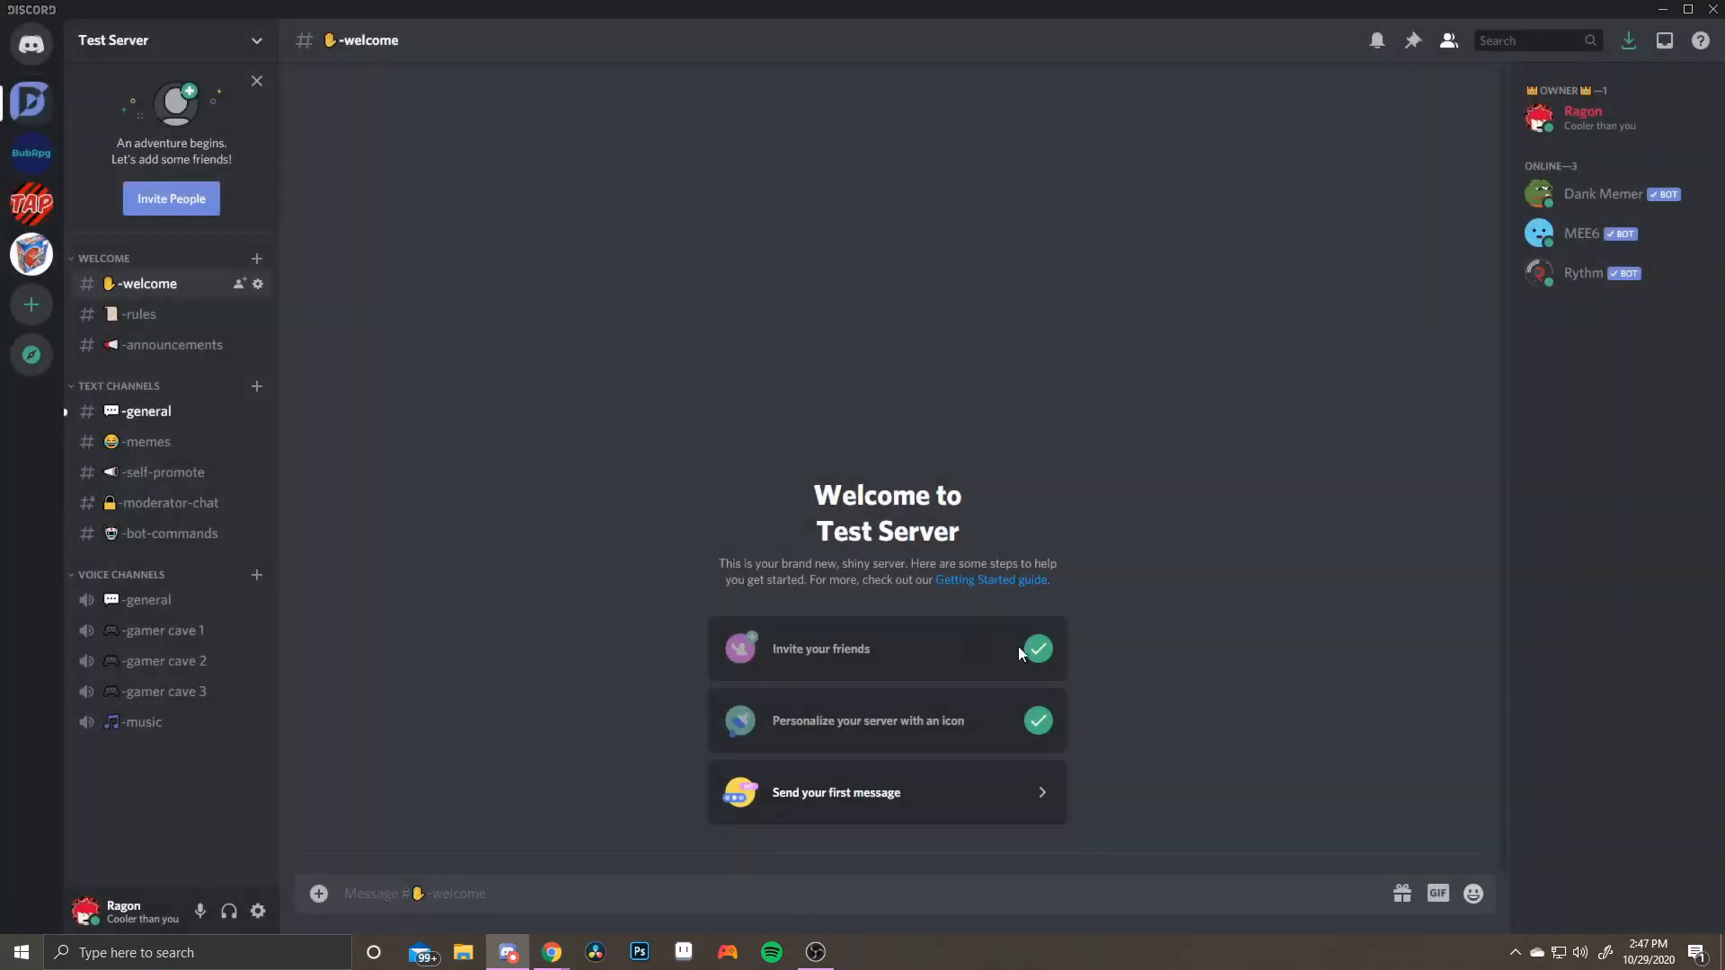
Delete Dank Memer's introduction message from the -general text channel
left_click(188, 413)
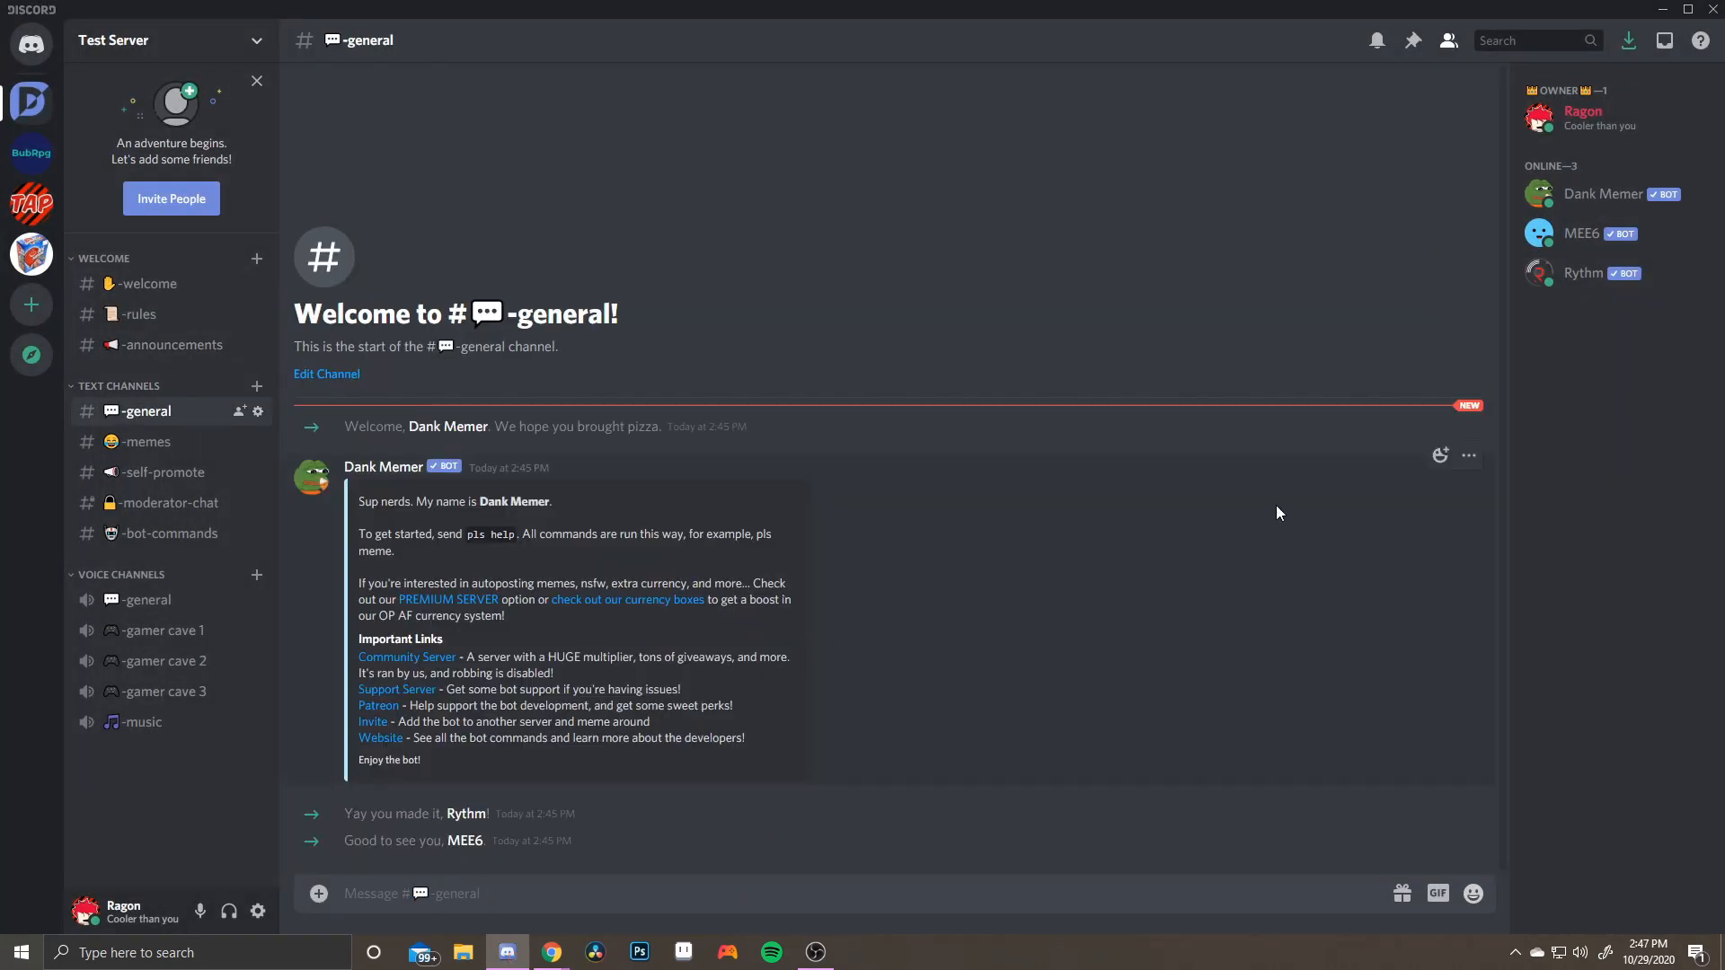
left_click(1469, 457)
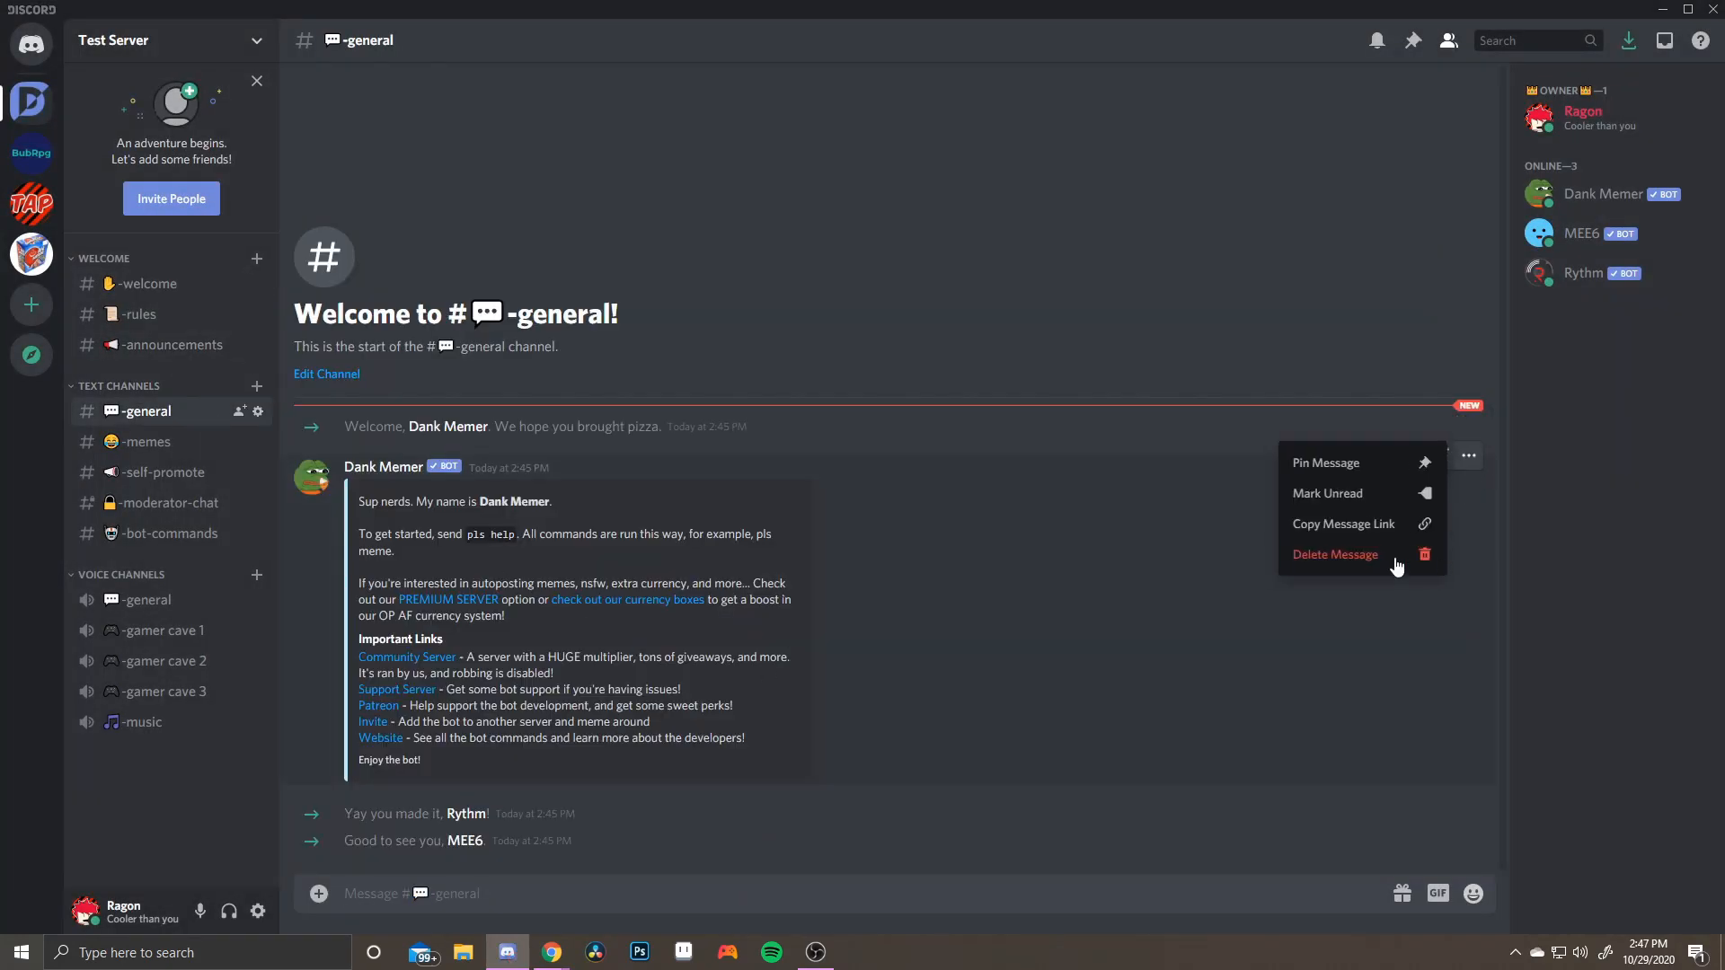
left_click(1389, 568)
left_click(1006, 732)
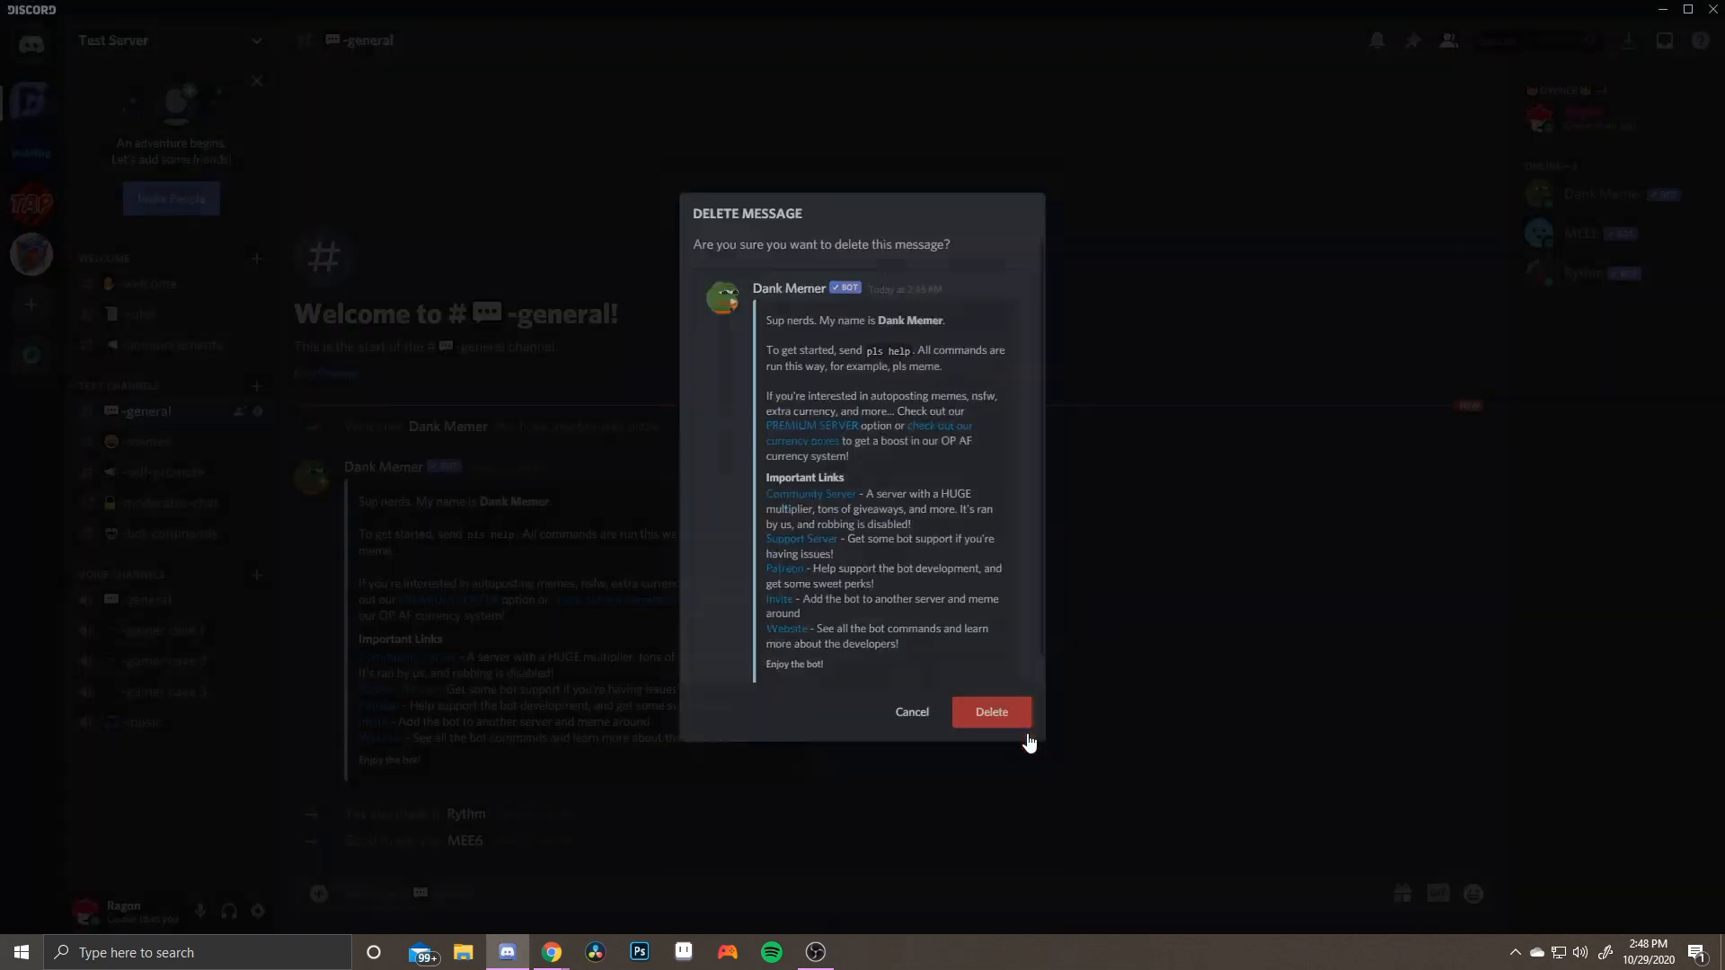
Delete the join notices for Rythm and MEE6 from the -general text channel
left_click(1469, 791)
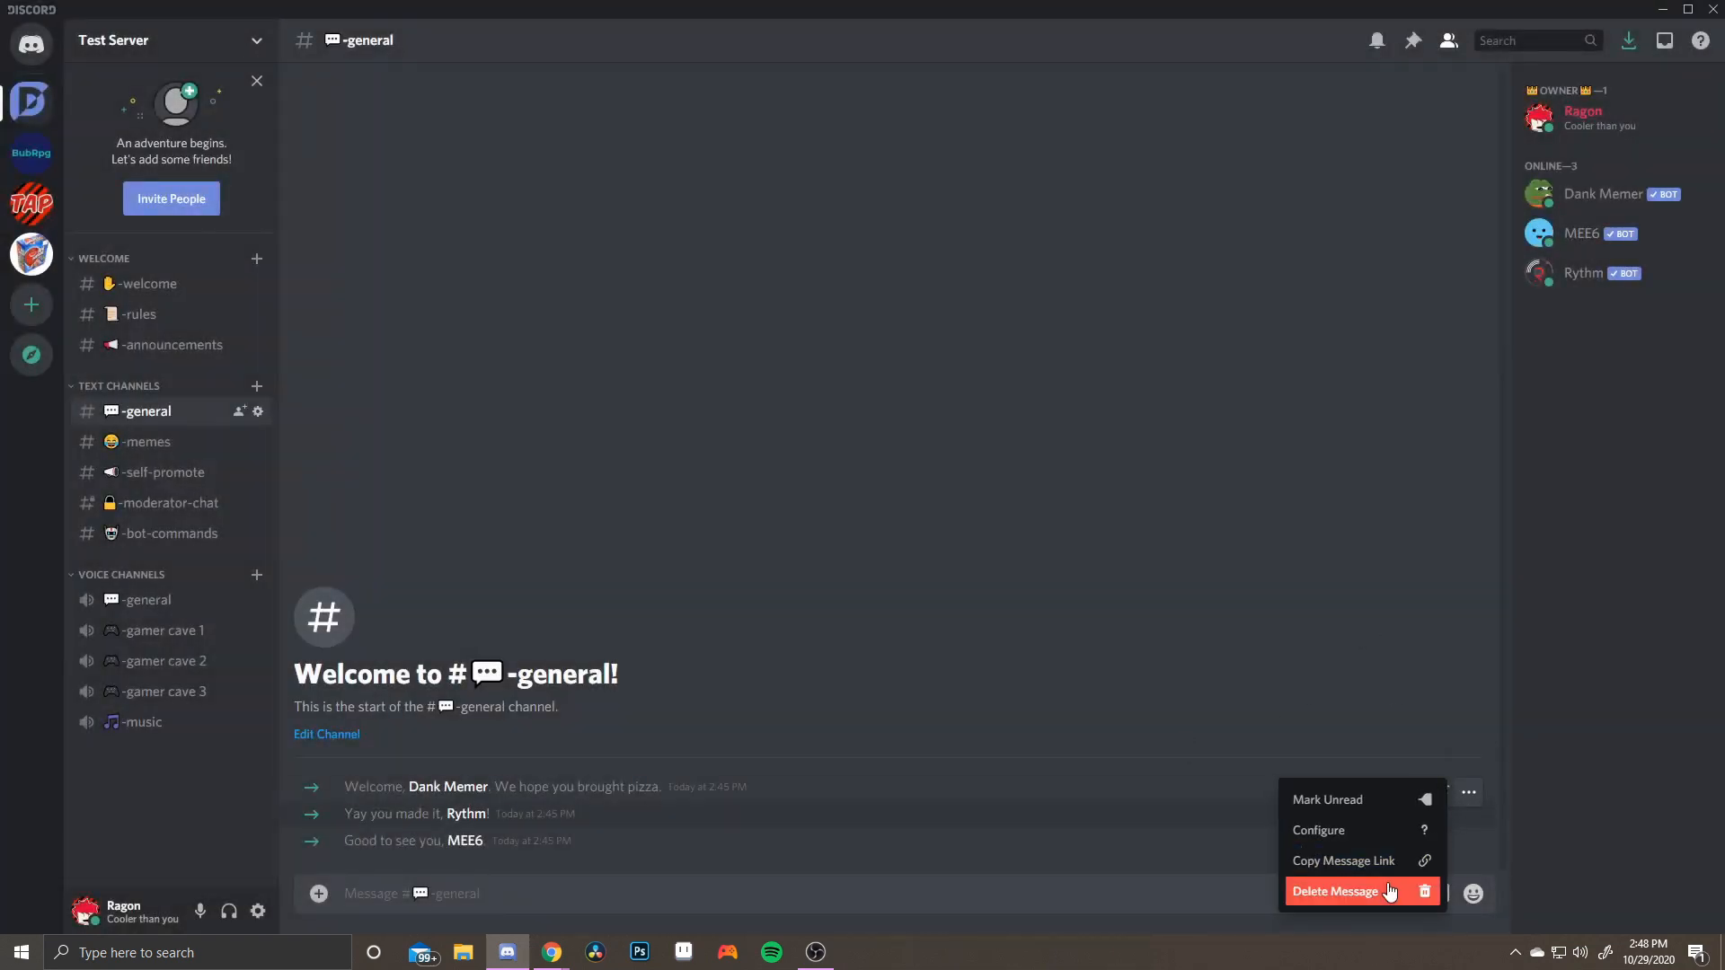
left_click(1365, 893)
left_click(978, 549)
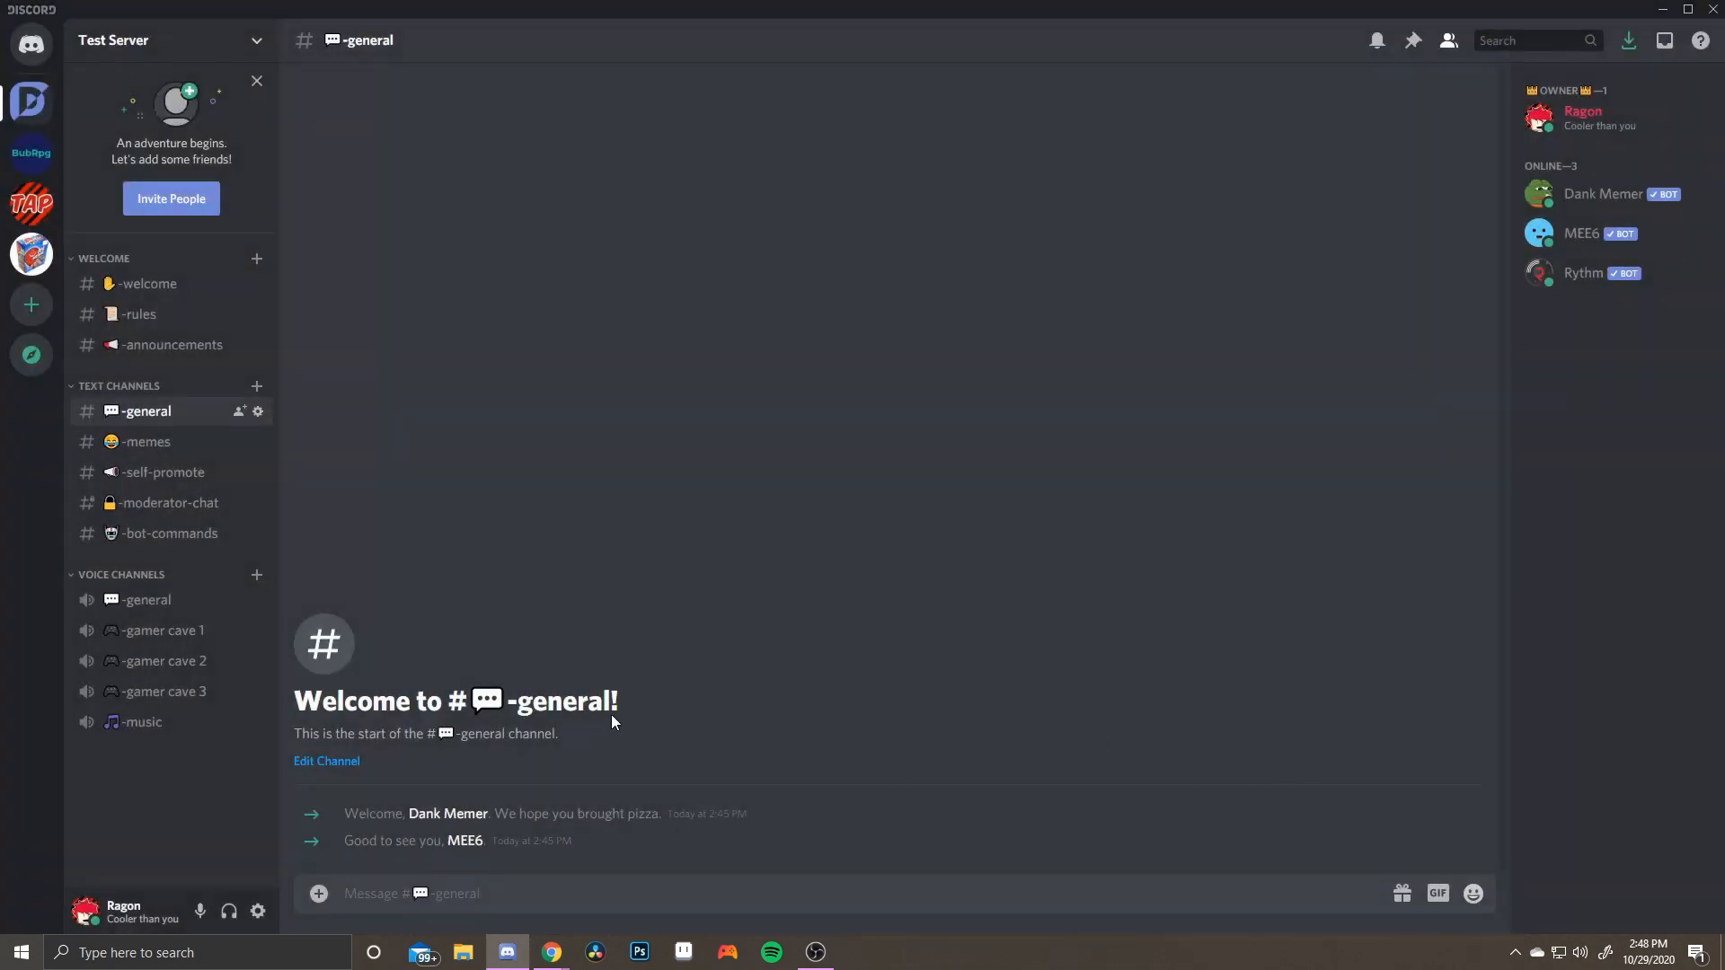
left_click(1469, 818)
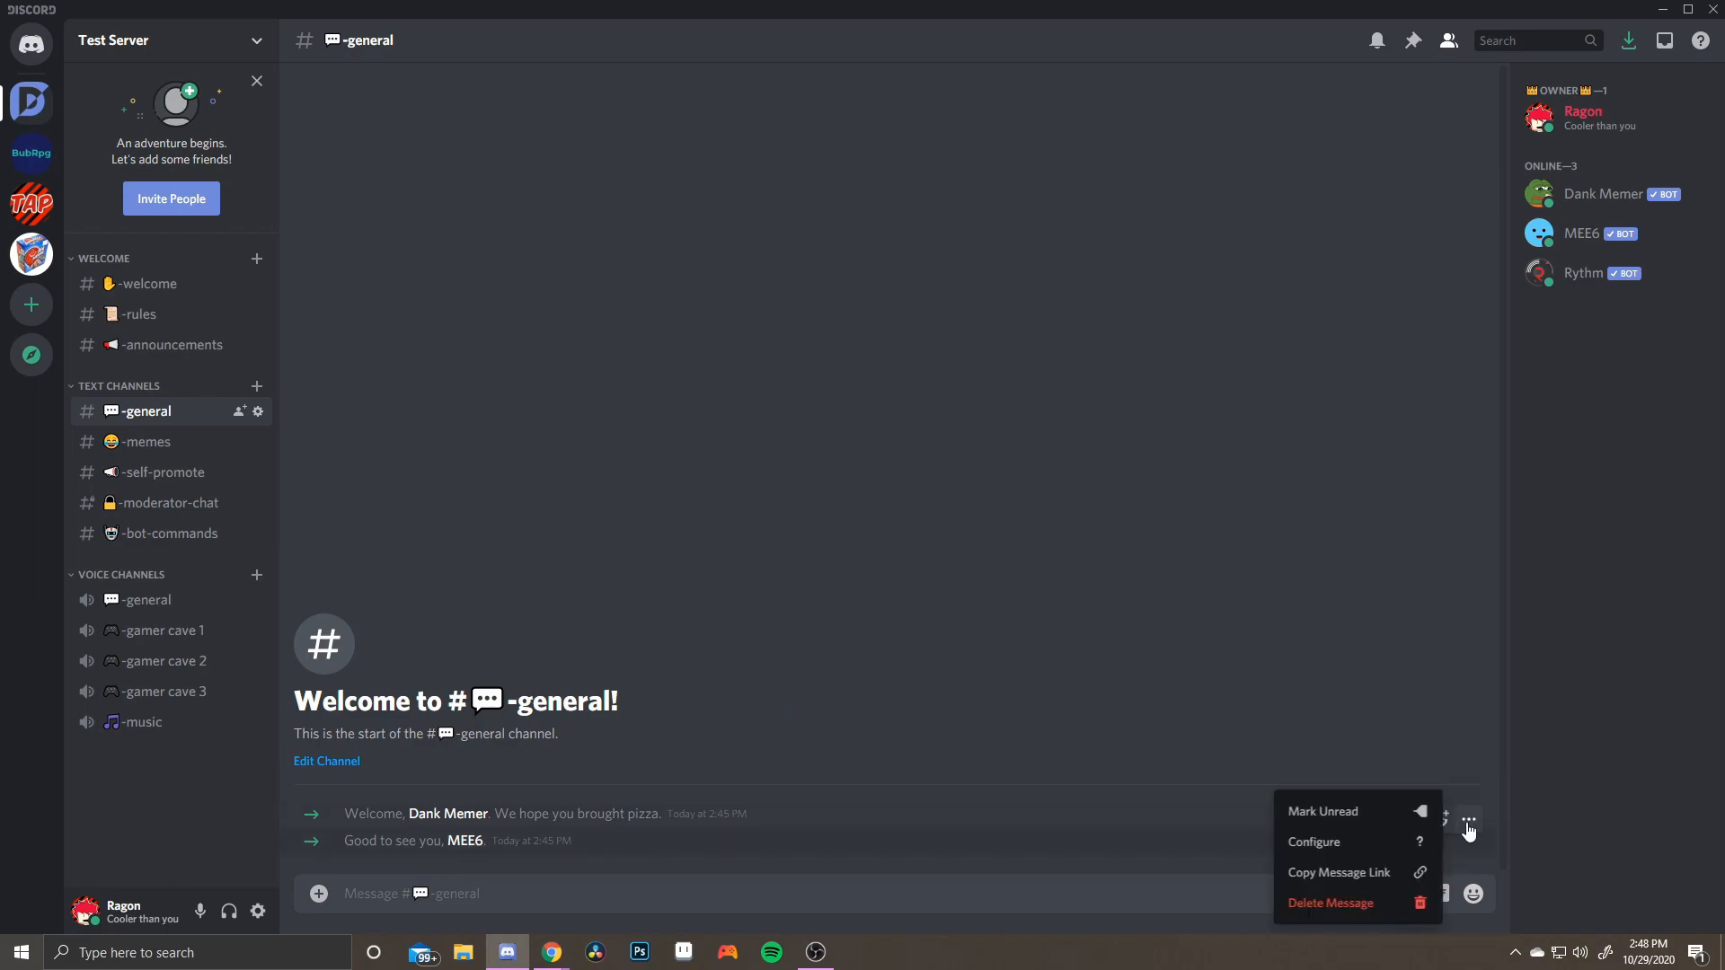
left_click(1424, 903)
left_click(989, 545)
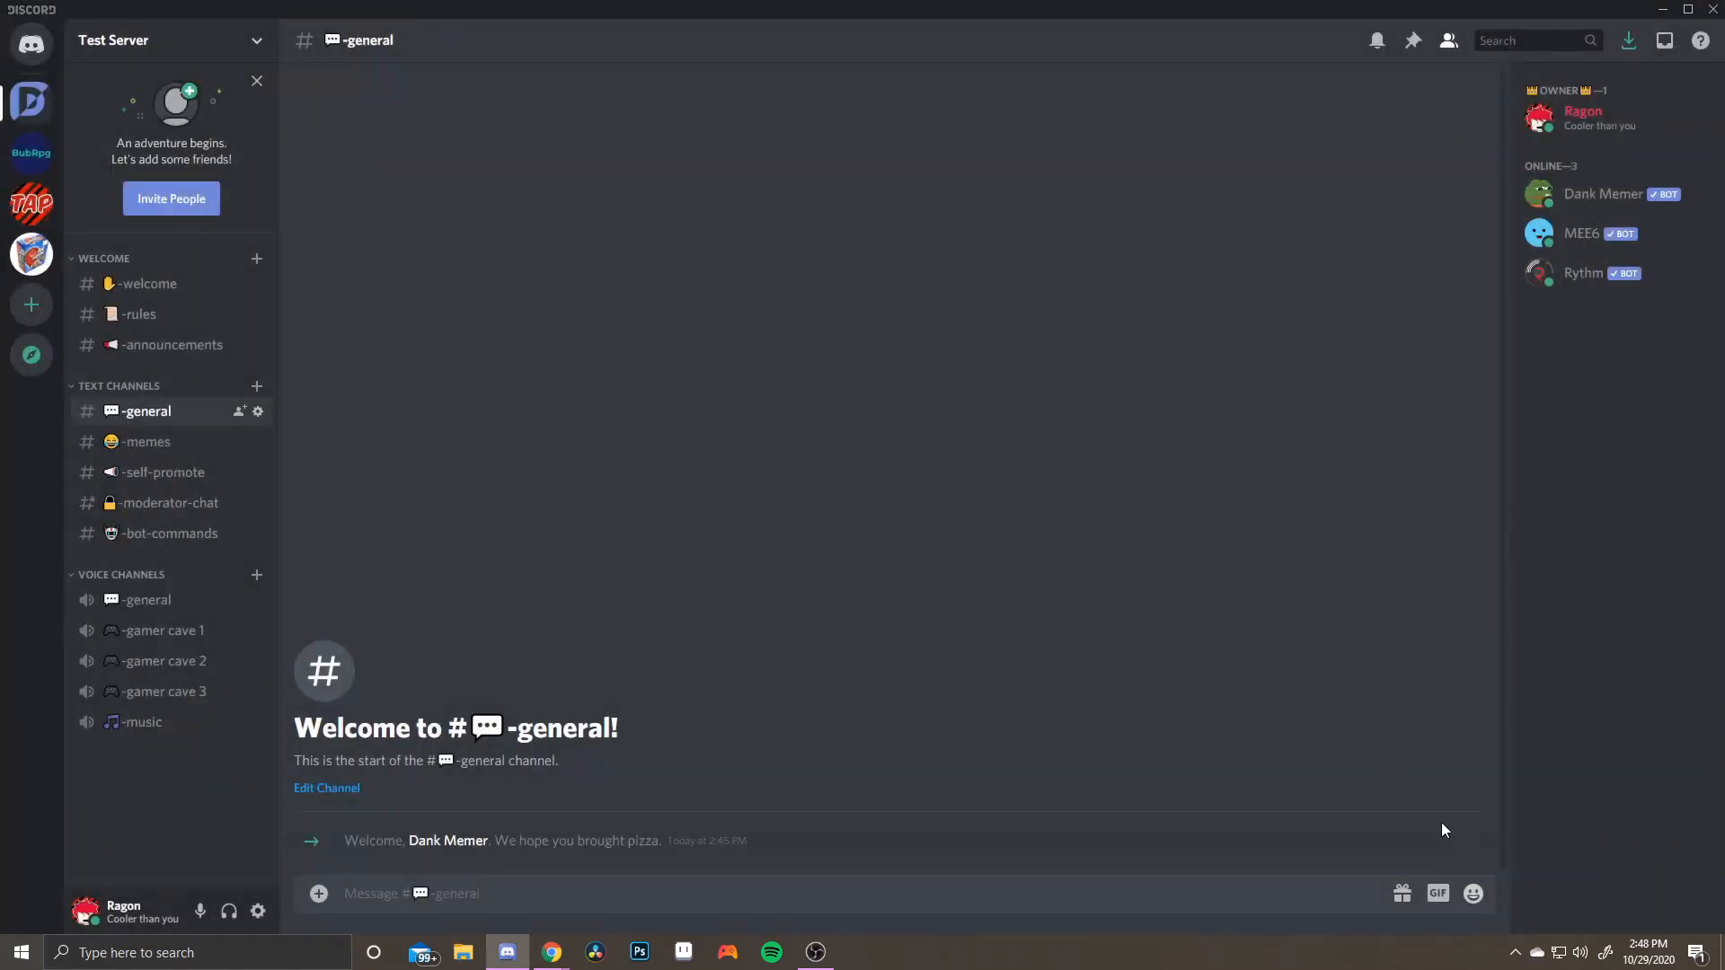
Delete the Dank Memer join notice from the -general text channel
left_click(1469, 819)
left_click(1357, 907)
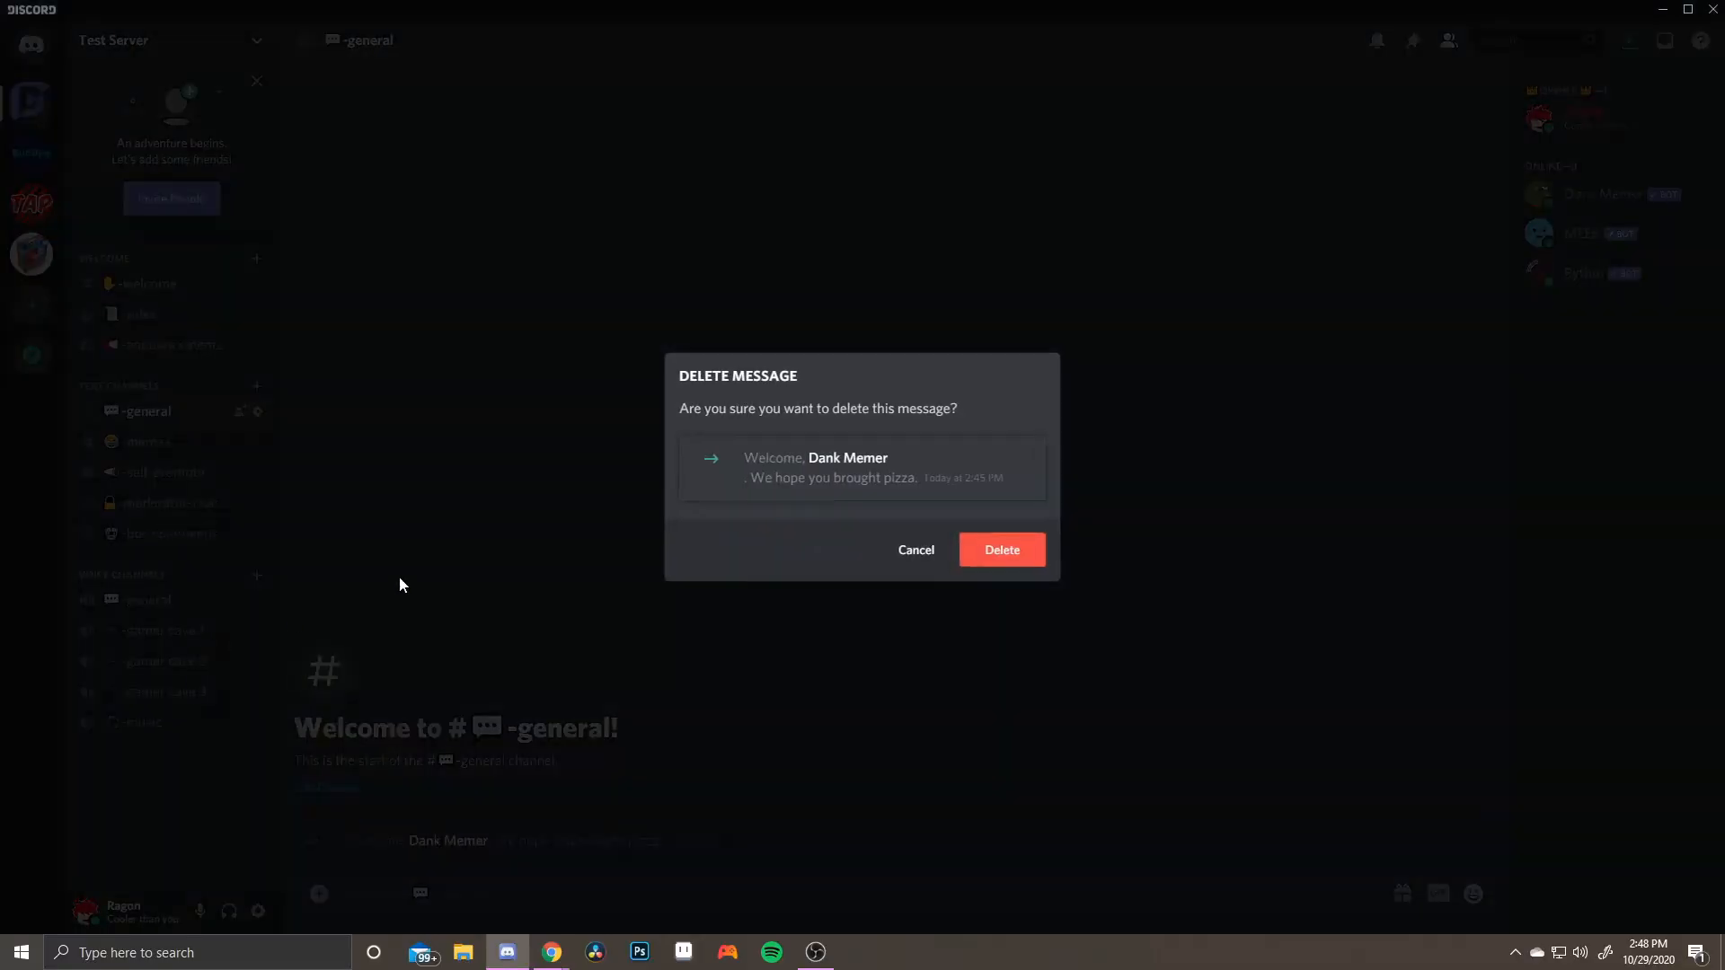
left_click(1023, 559)
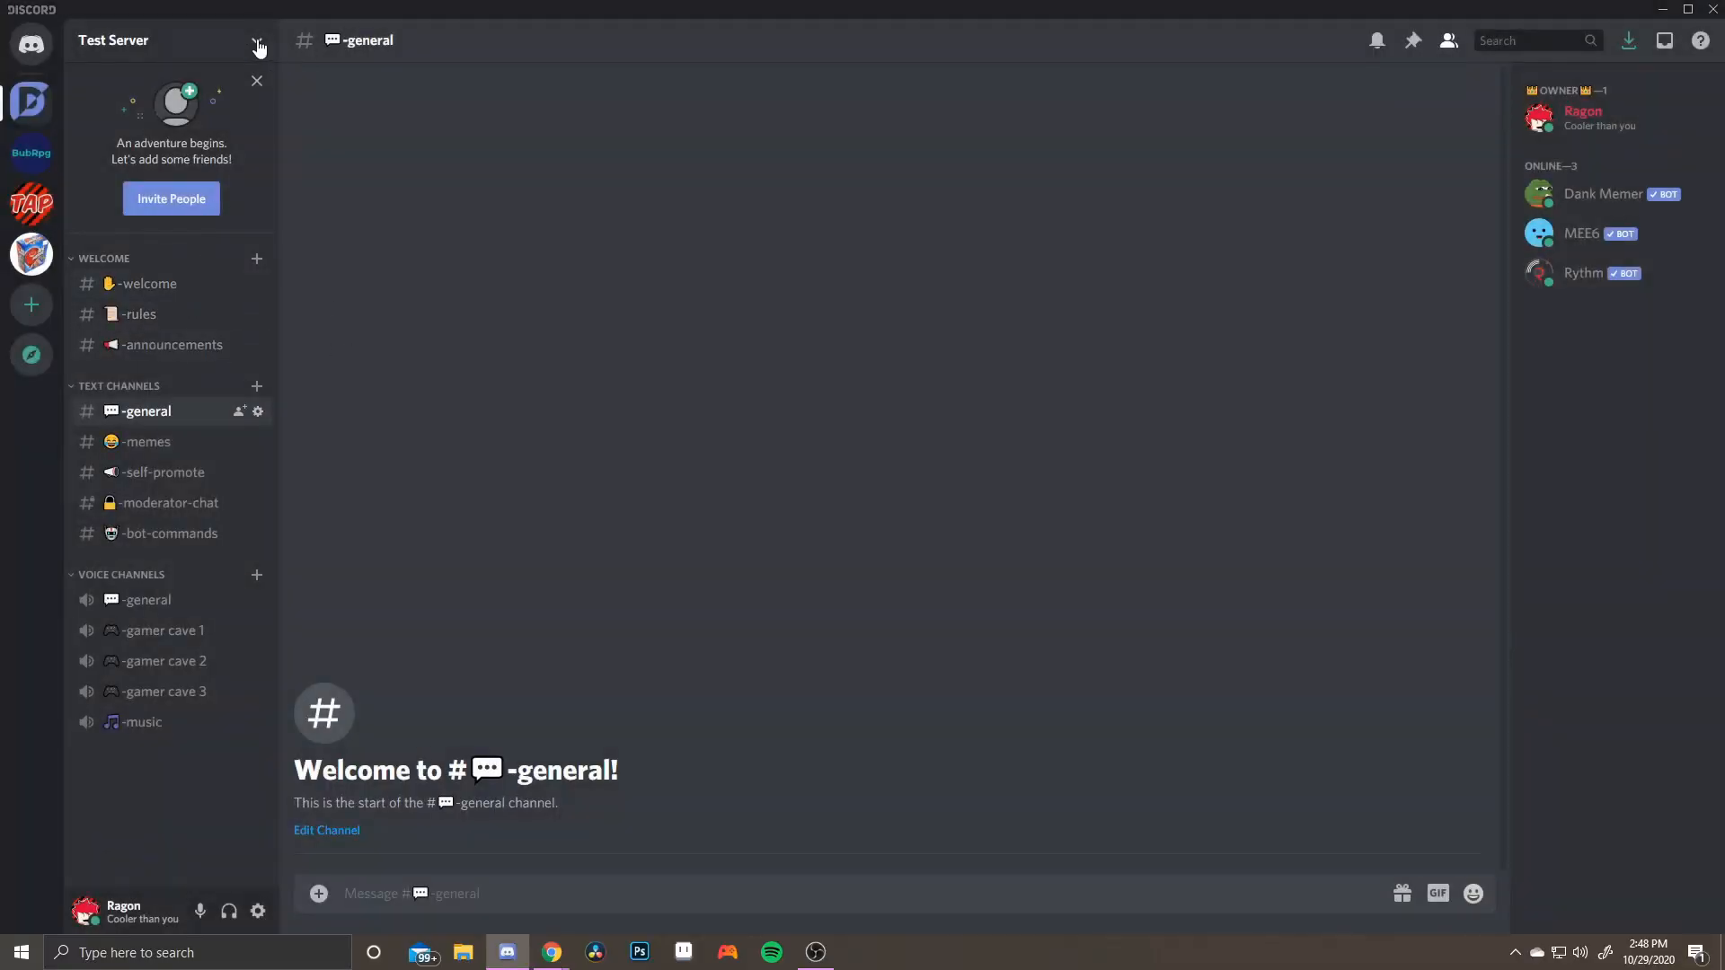
Set the server's system messages channel to -welcome, save the change and leave the server settings
left_click(242, 46)
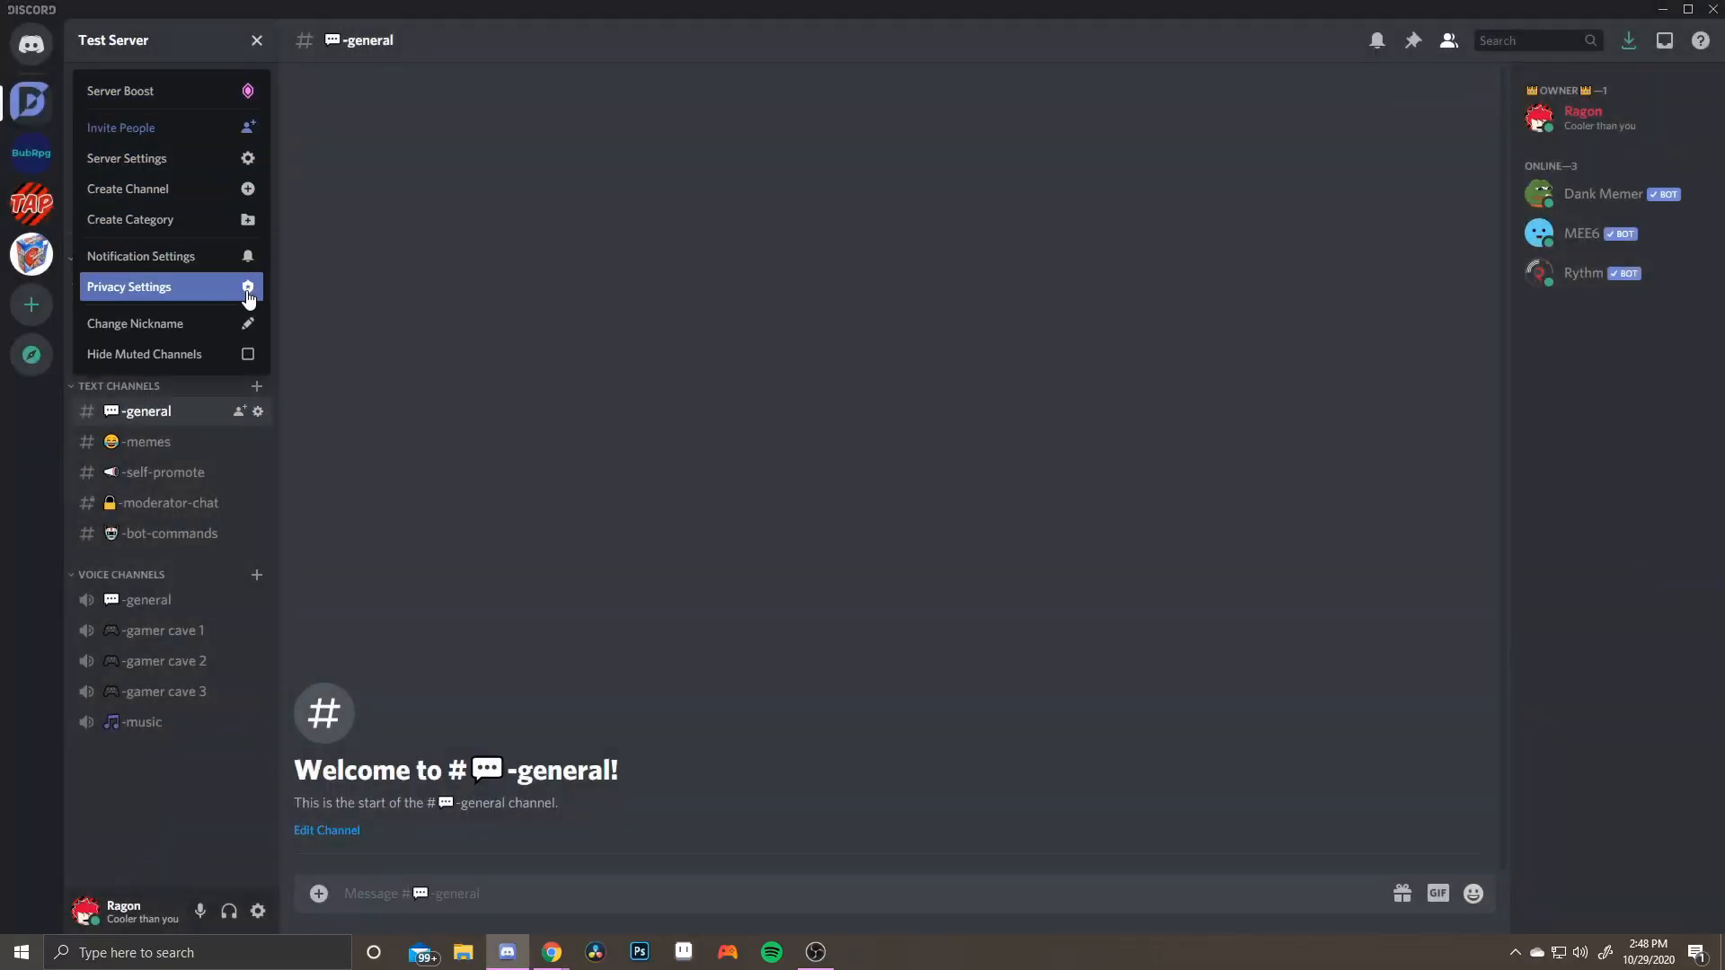
left_click(245, 158)
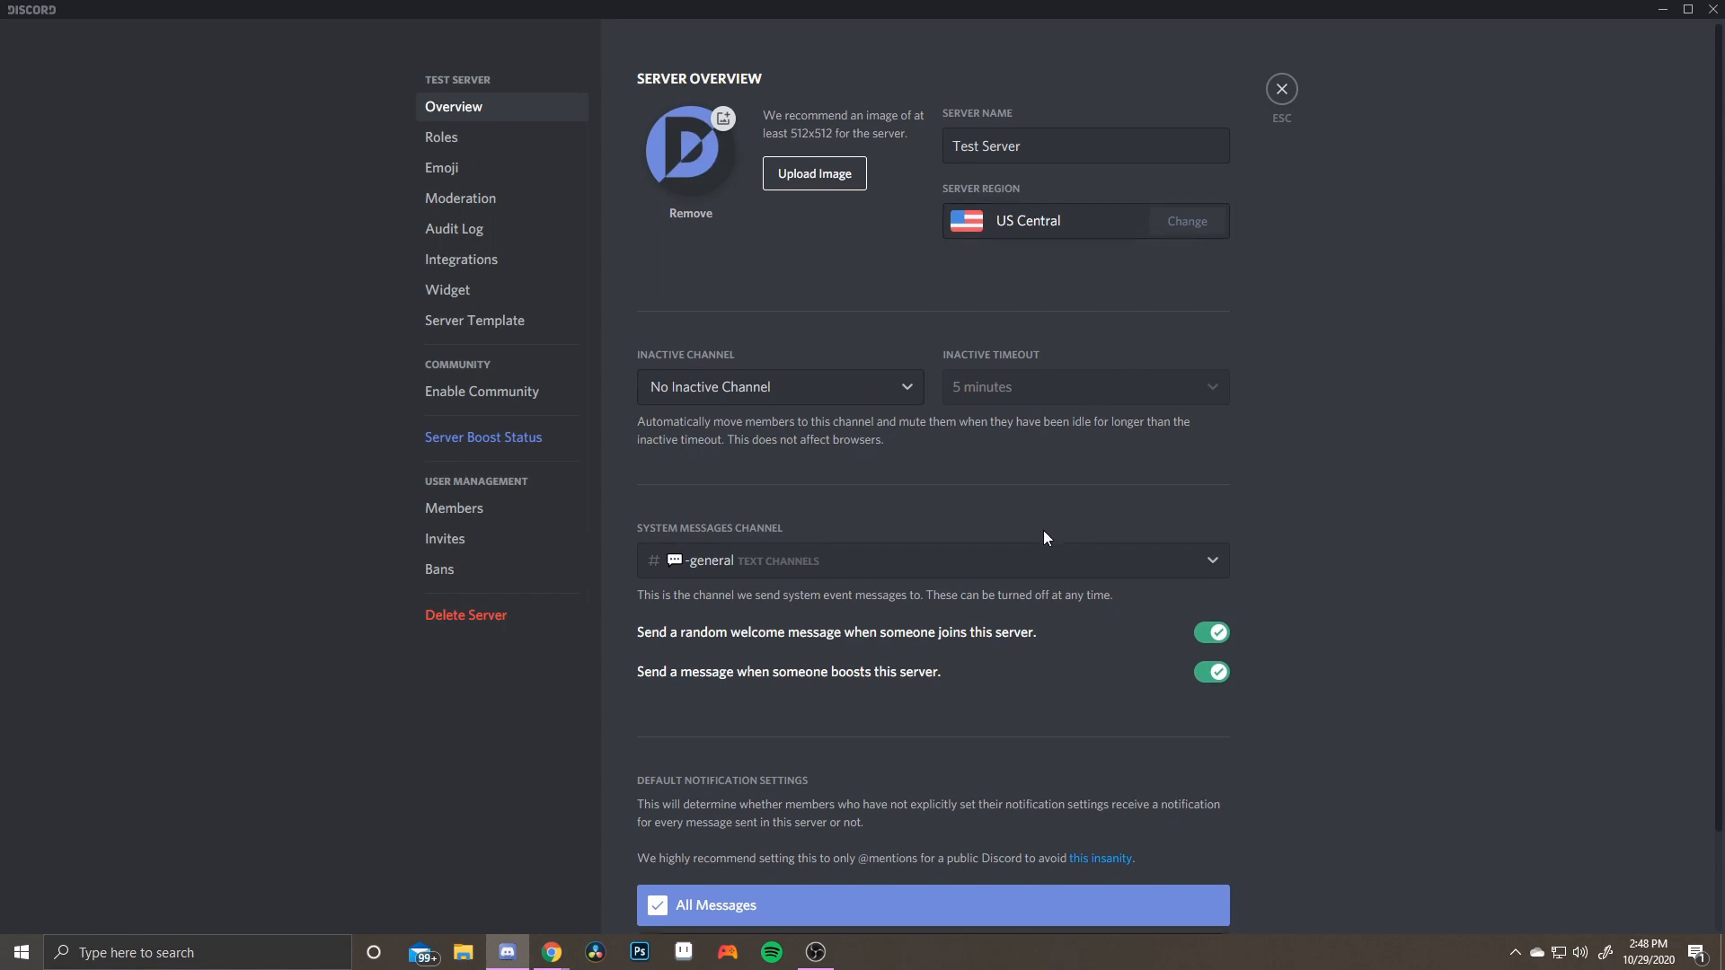
scroll(1042, 534, "down", 2)
left_click(1159, 451)
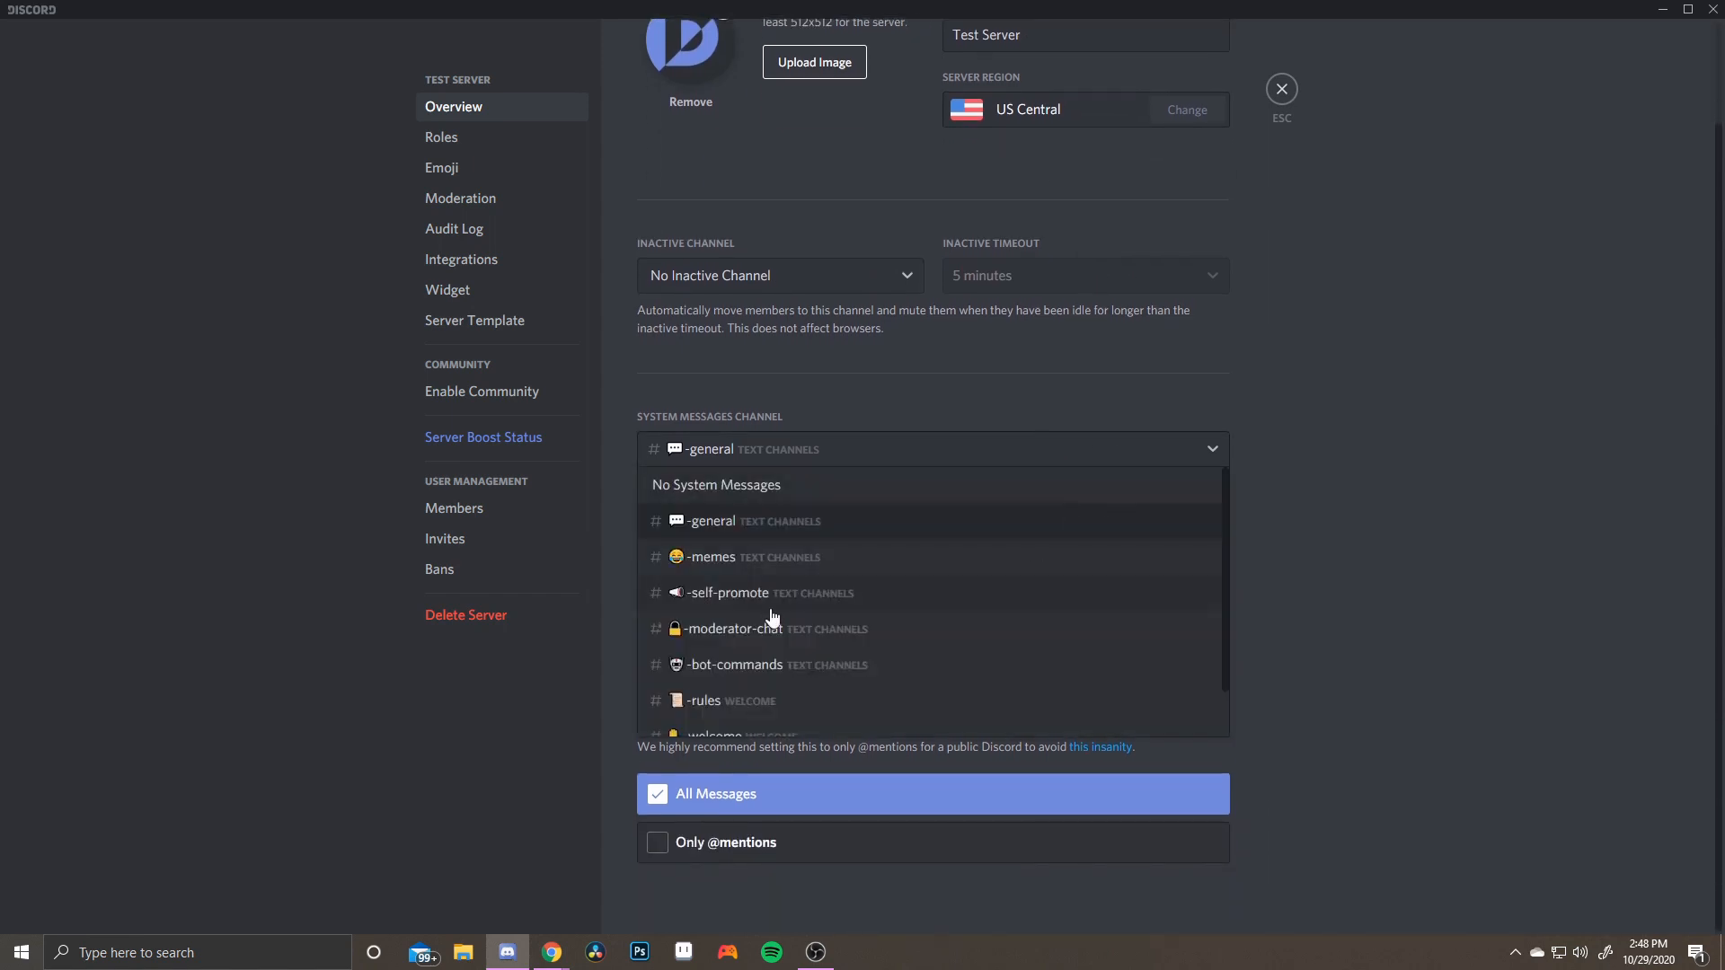
scroll(770, 645, "down", 1)
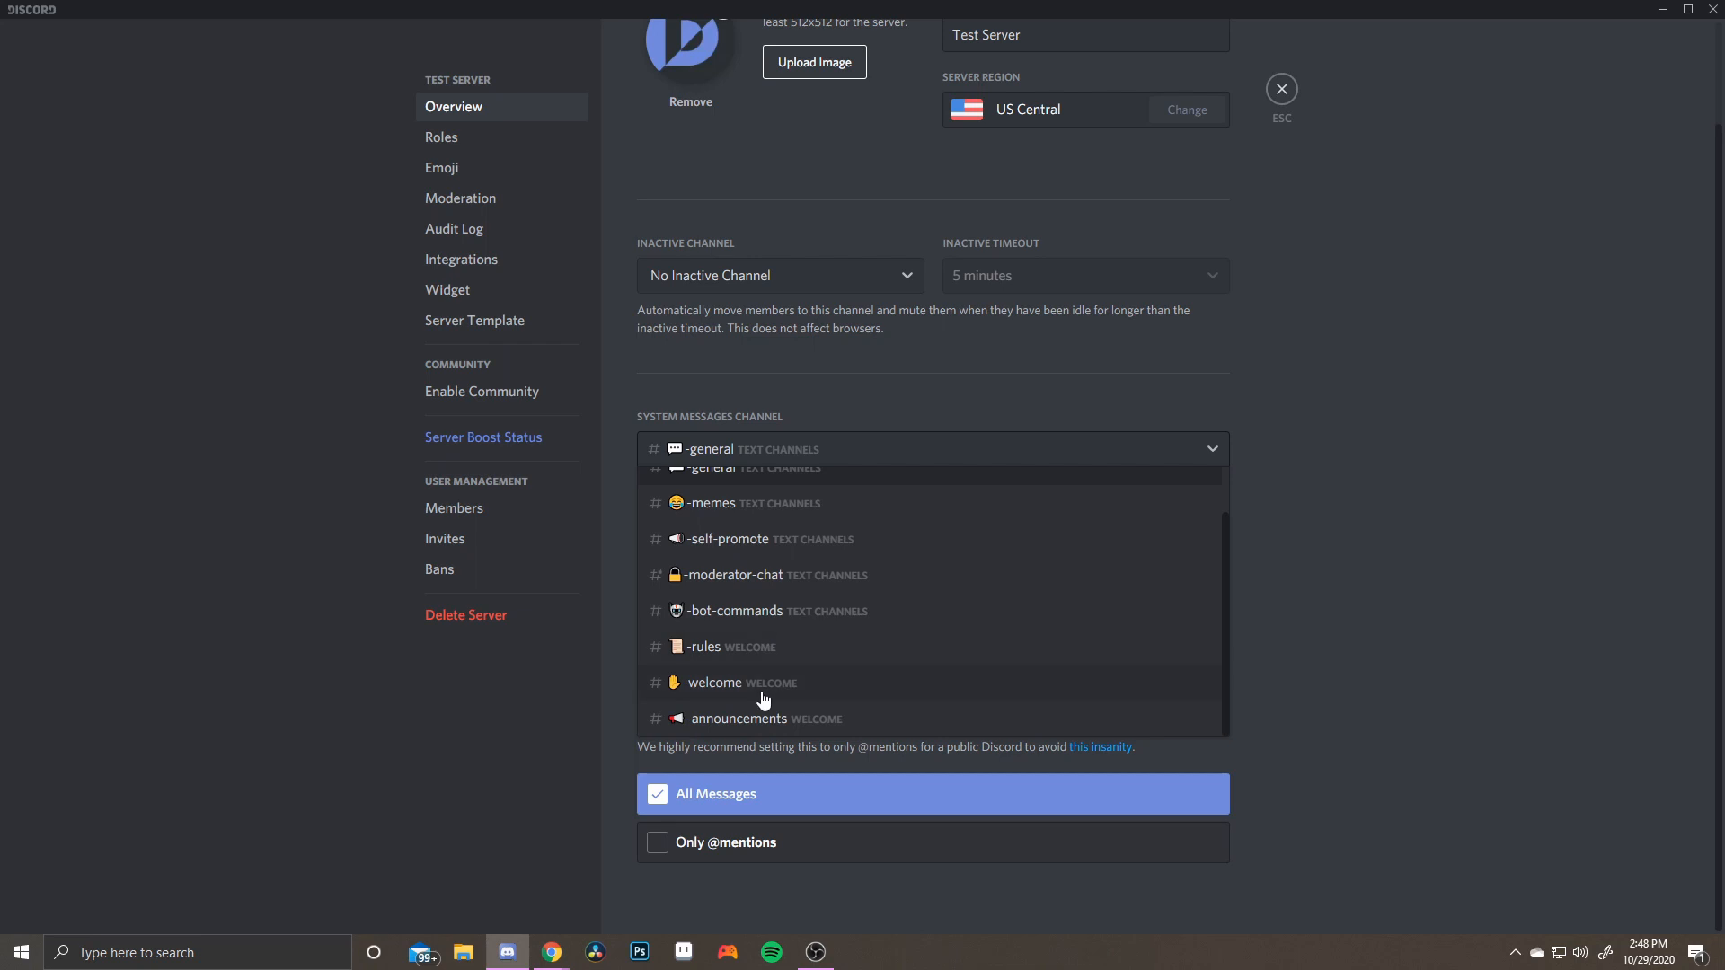
left_click(763, 684)
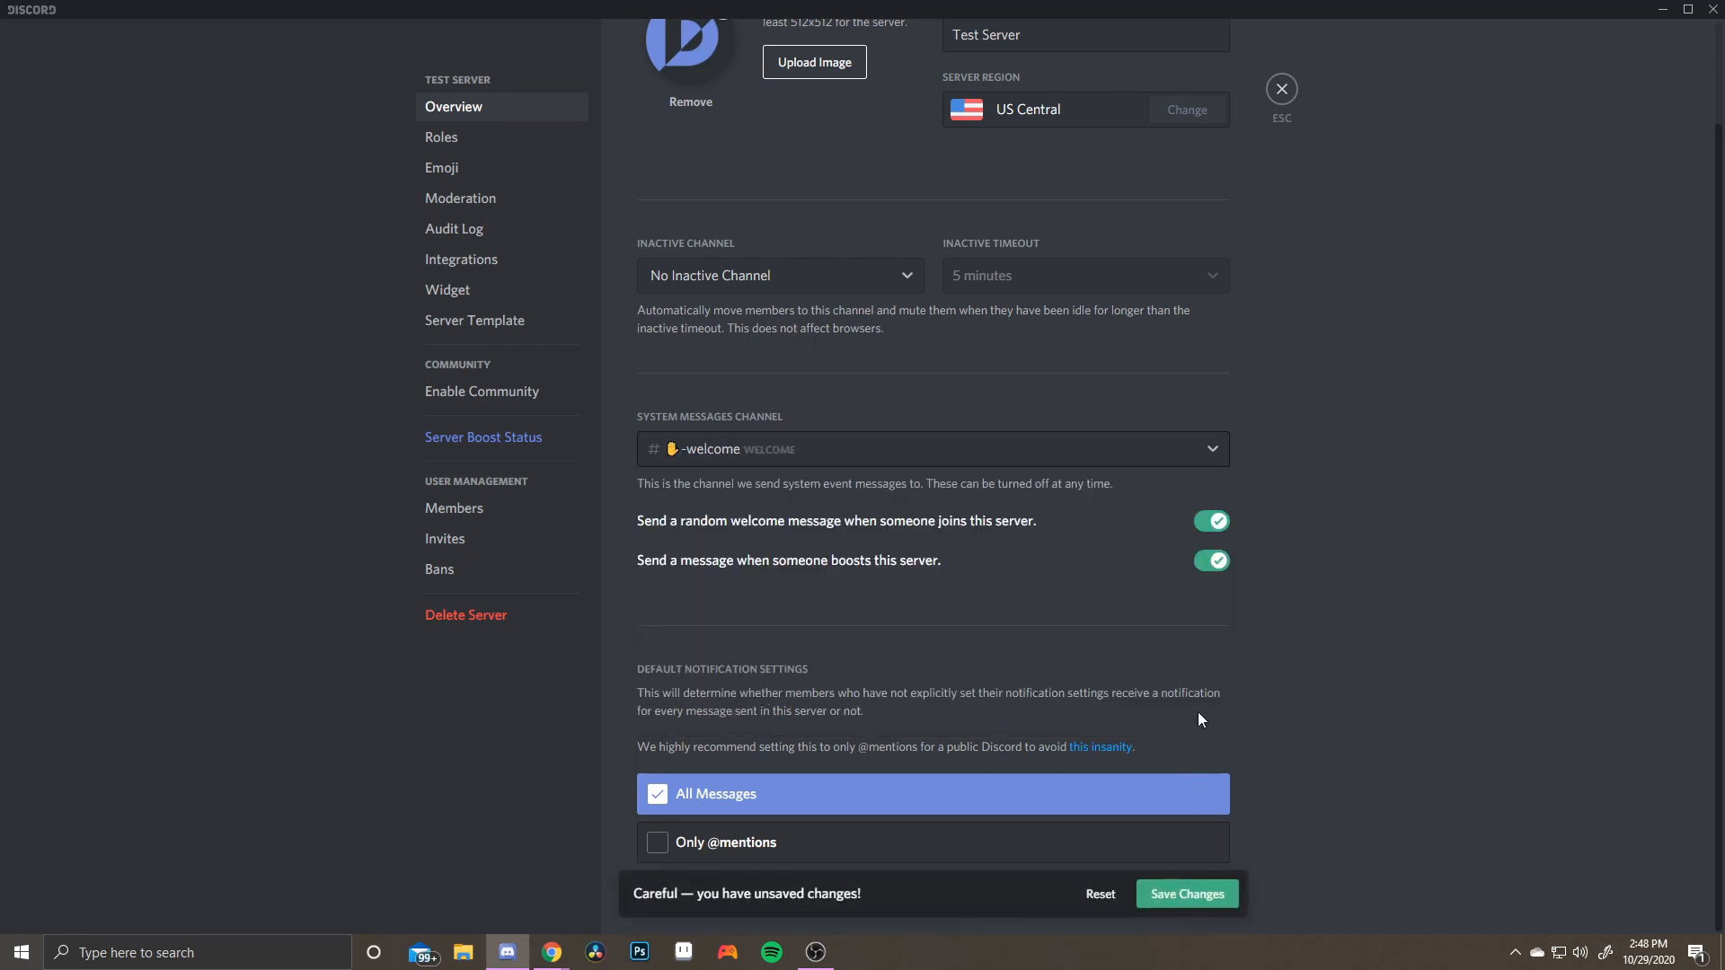
left_click(1207, 896)
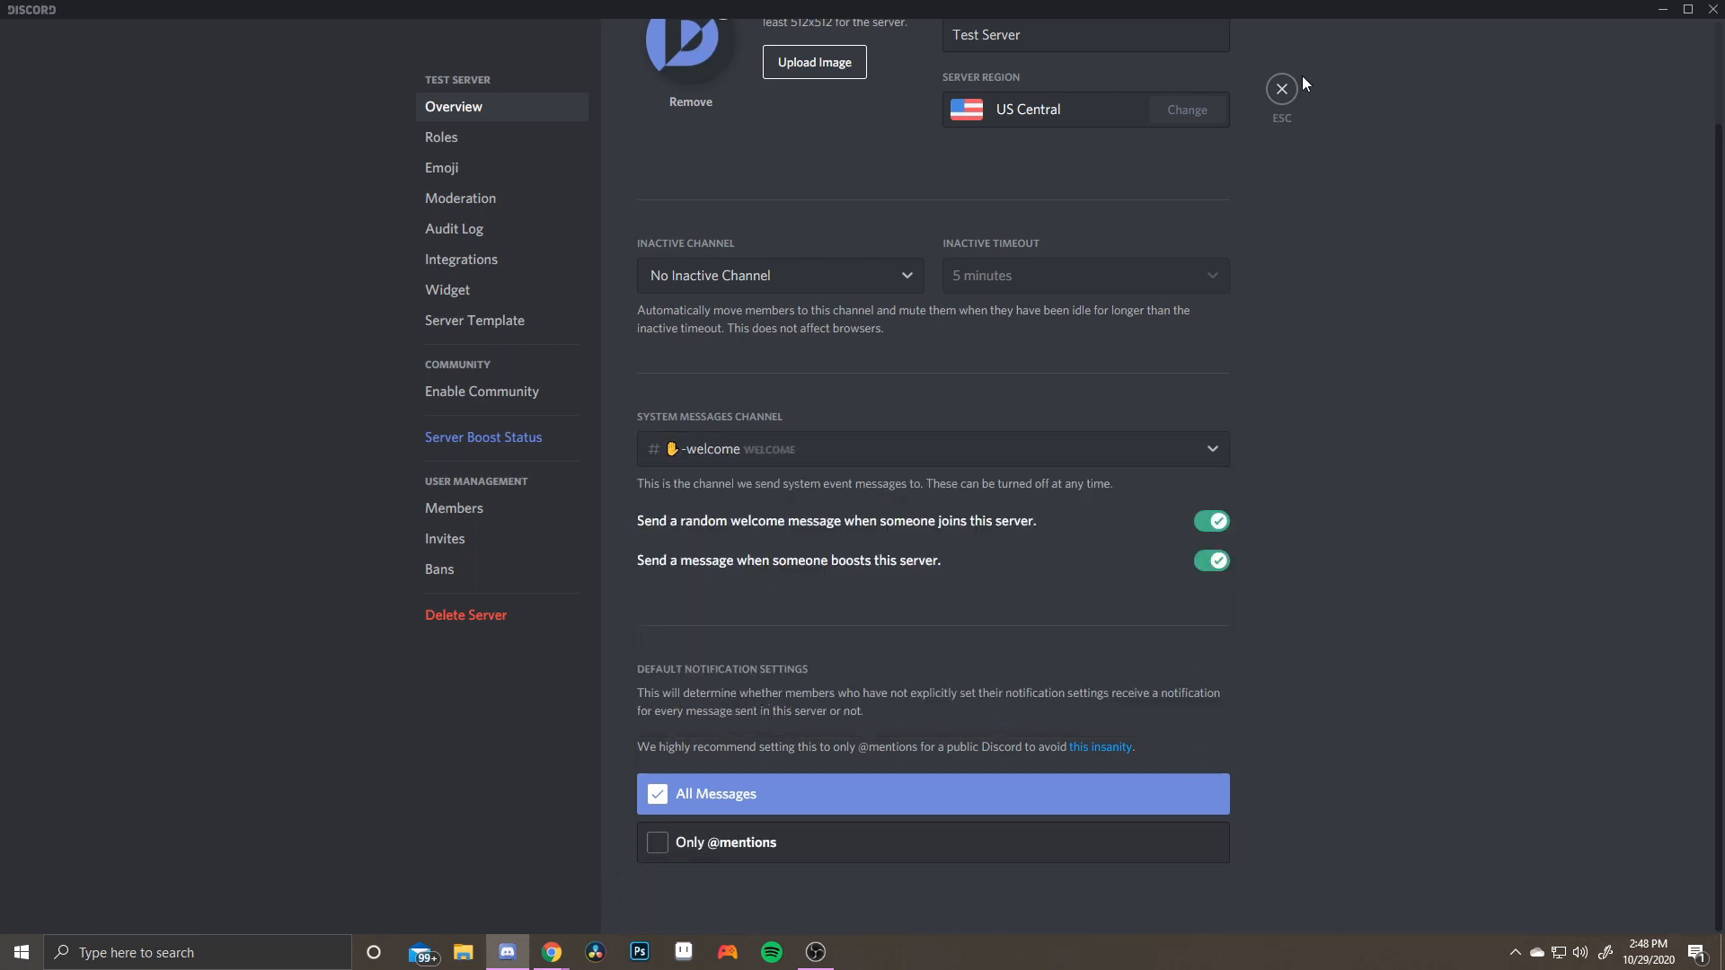
left_click(1283, 90)
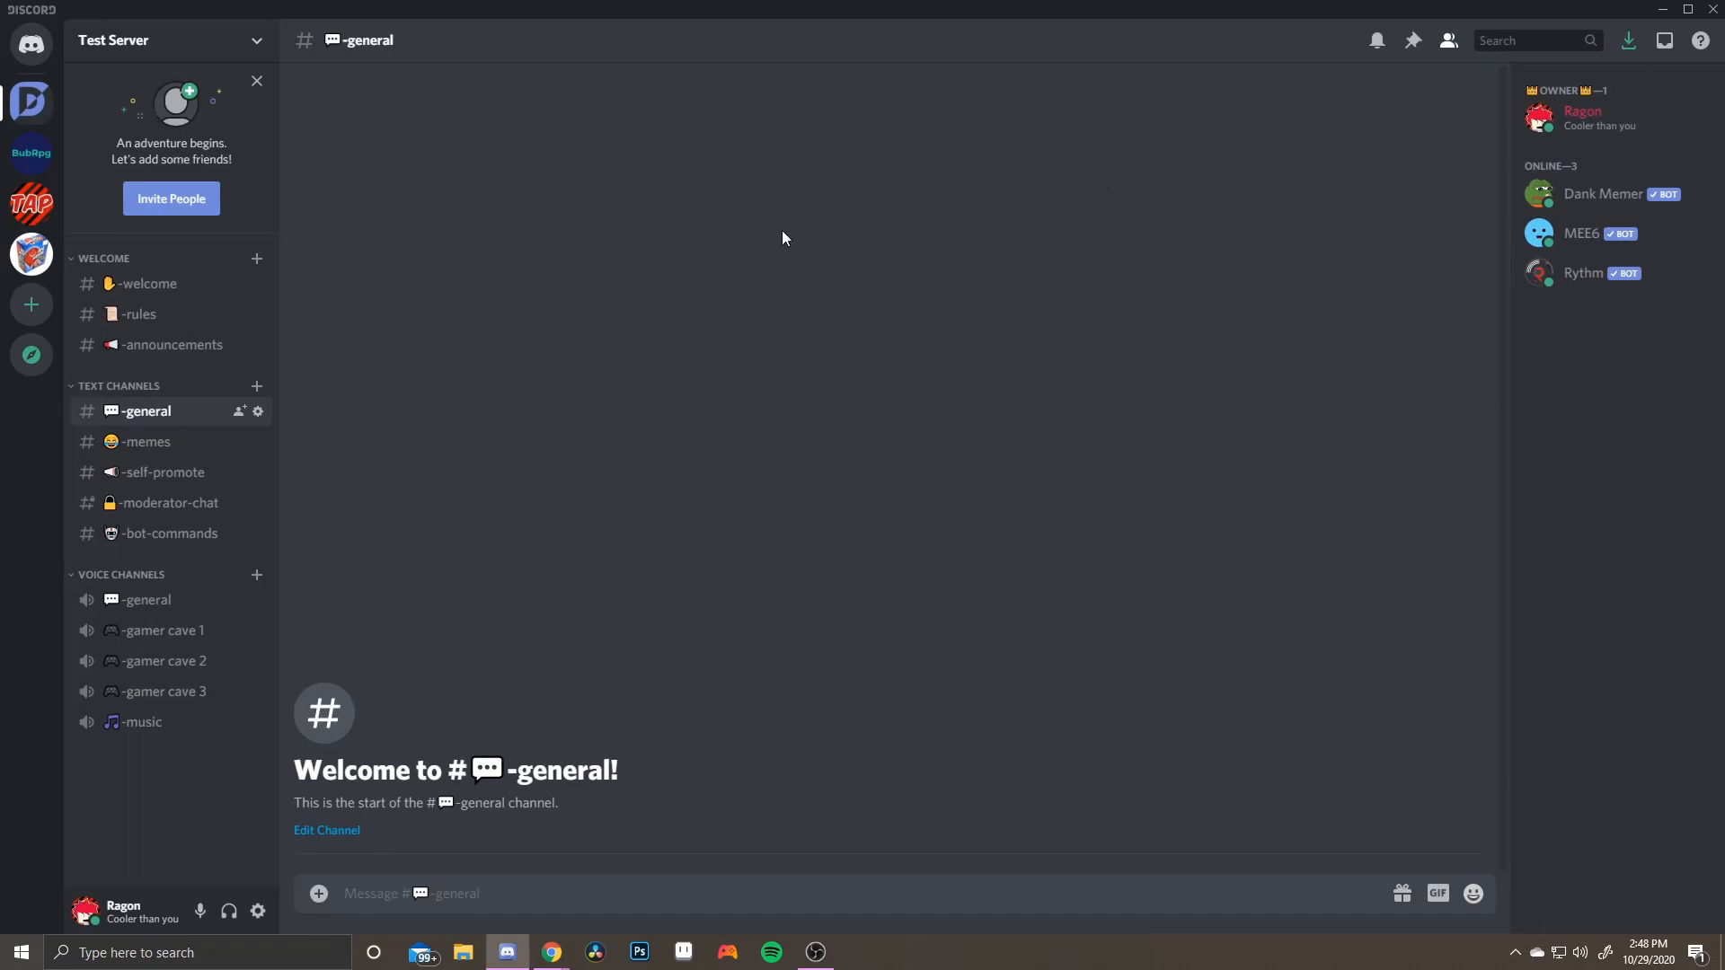
left_click(259, 285)
left_click(501, 144)
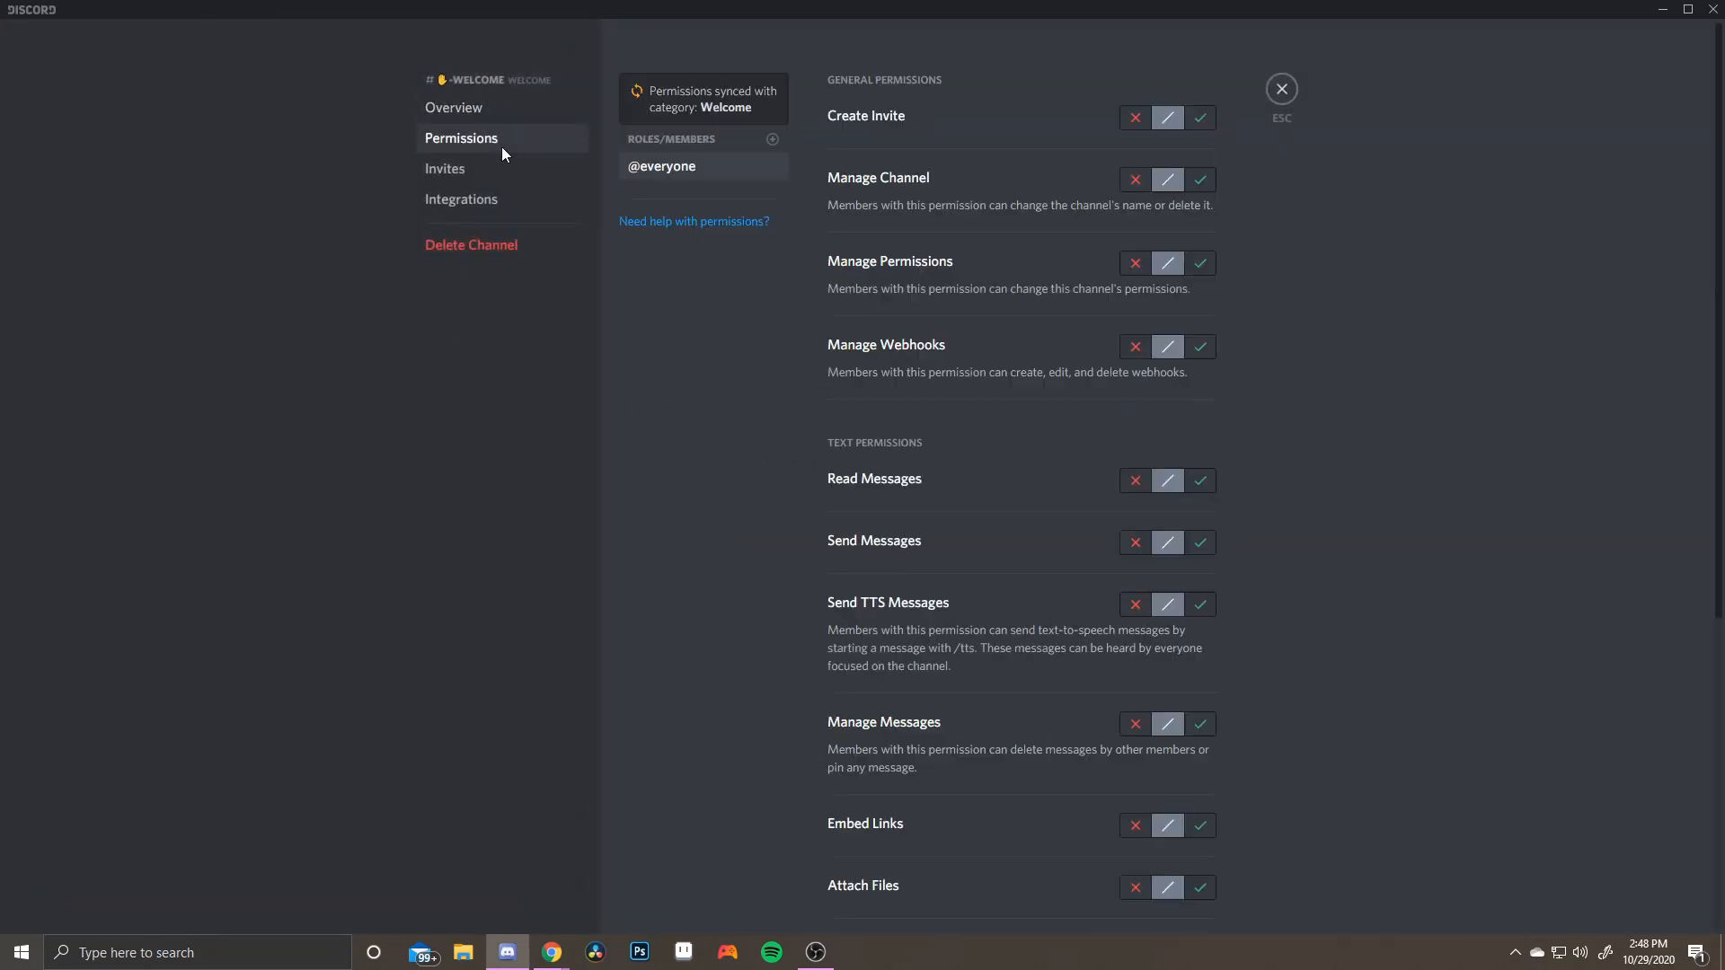
left_click(1136, 543)
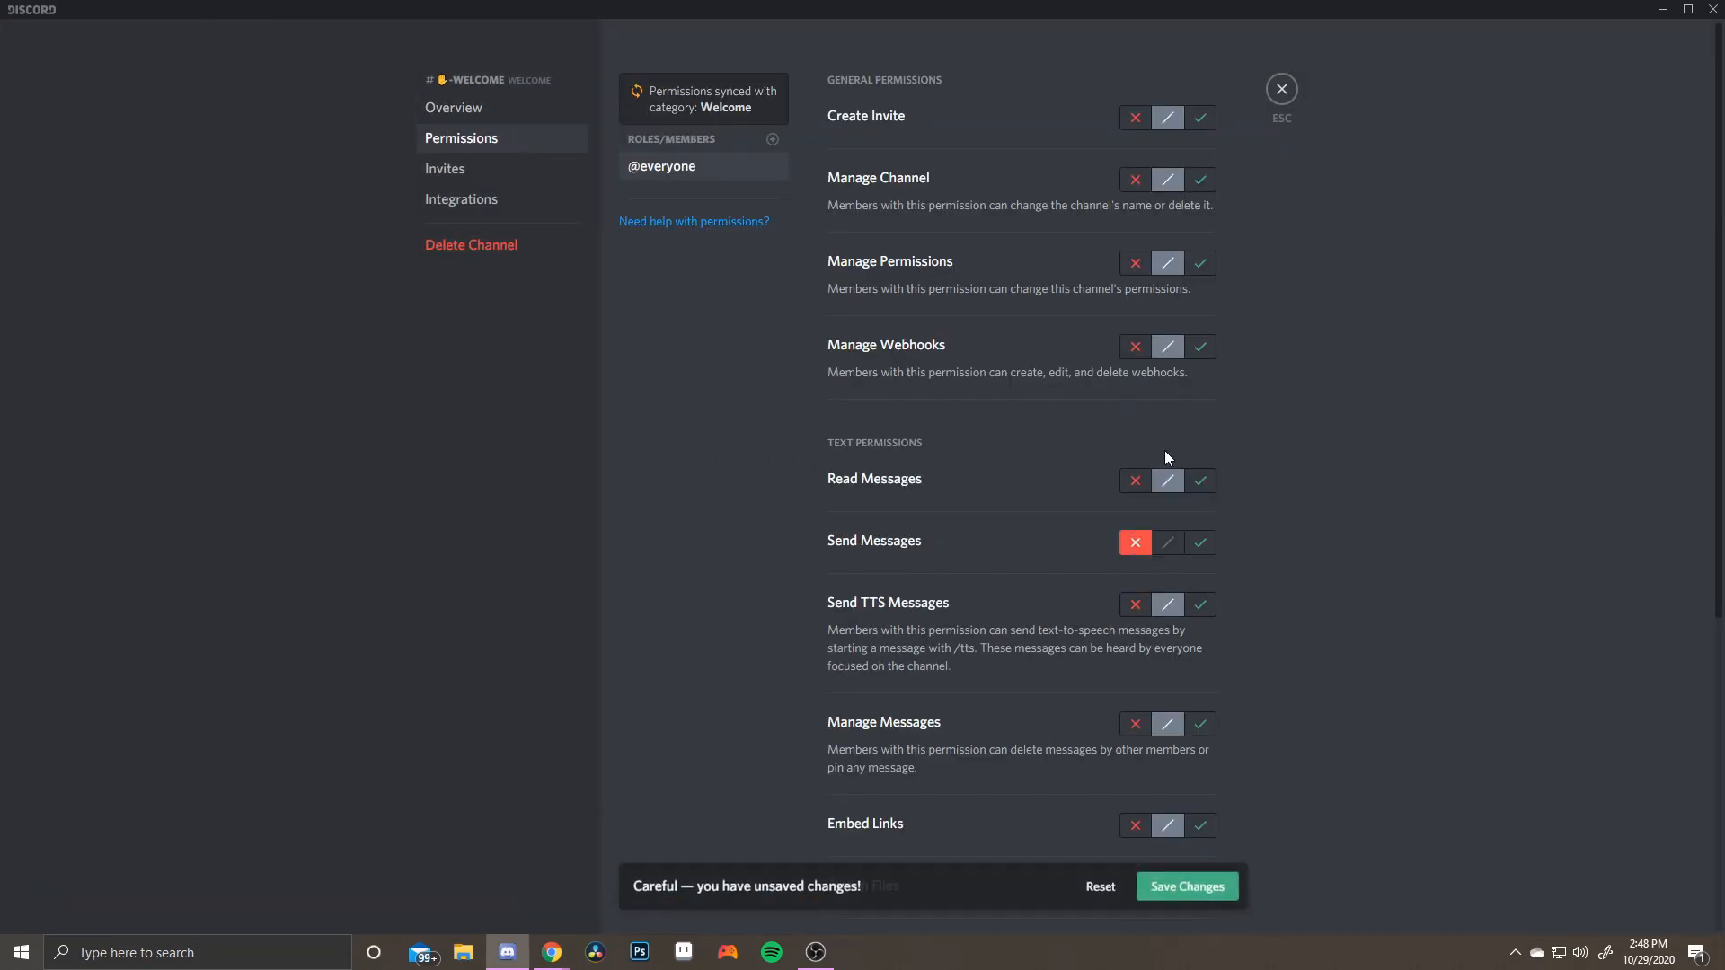
left_click(1213, 915)
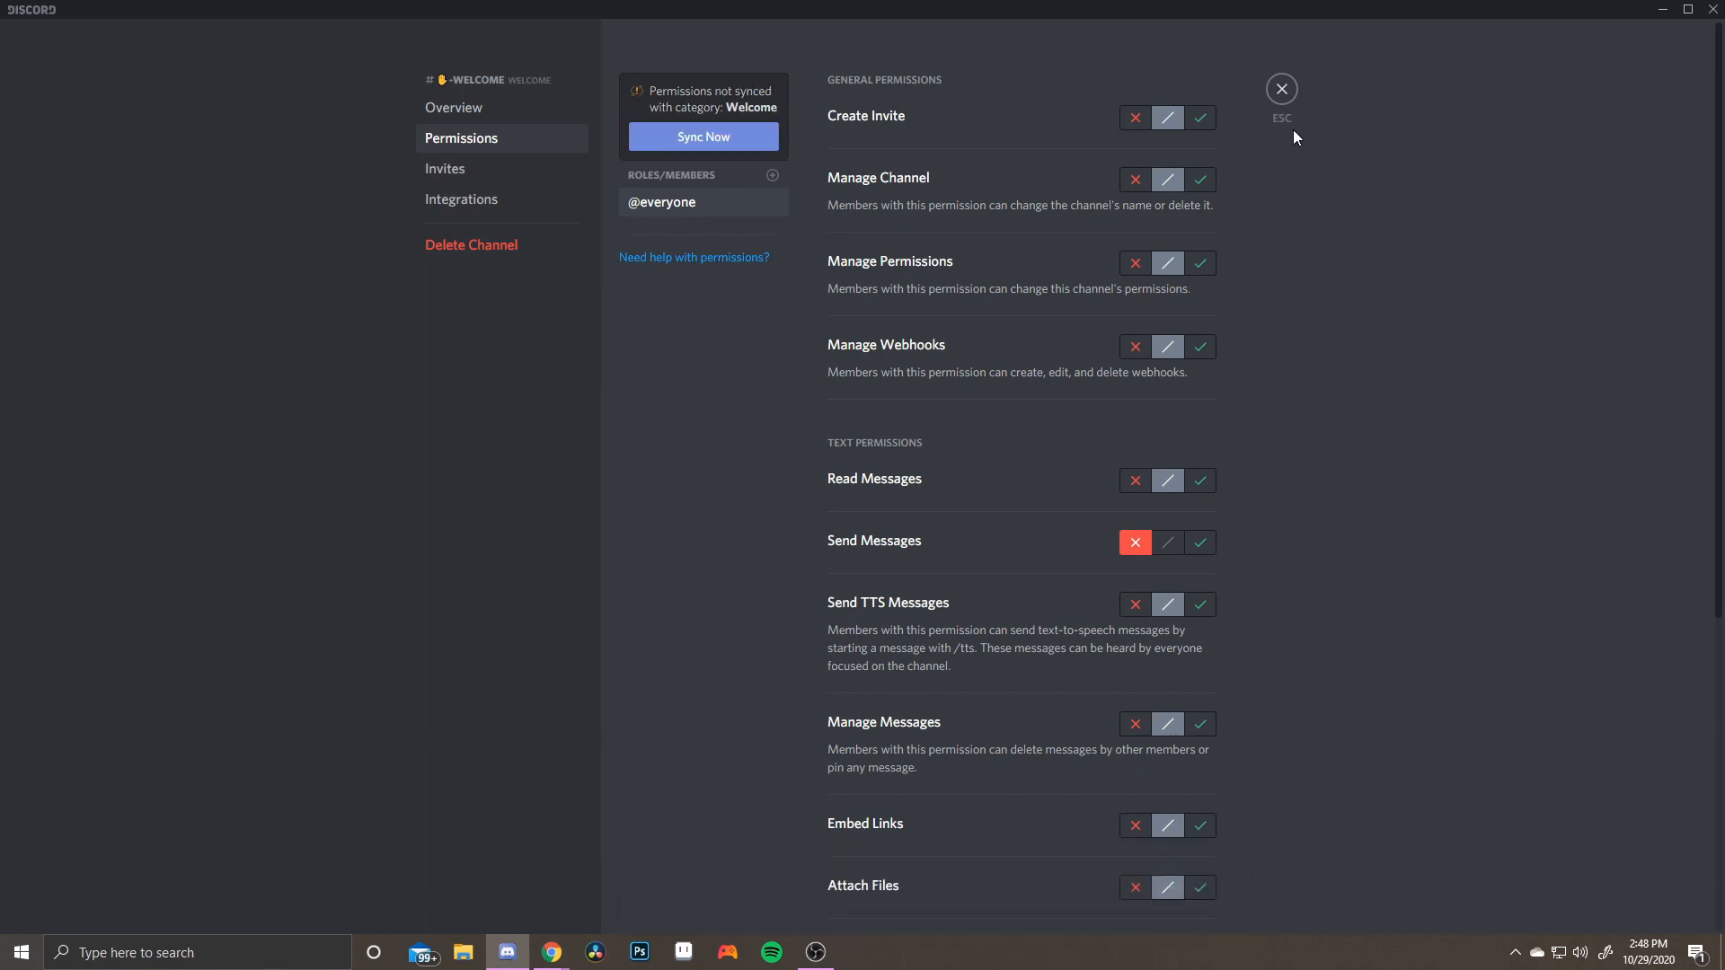
left_click(1282, 89)
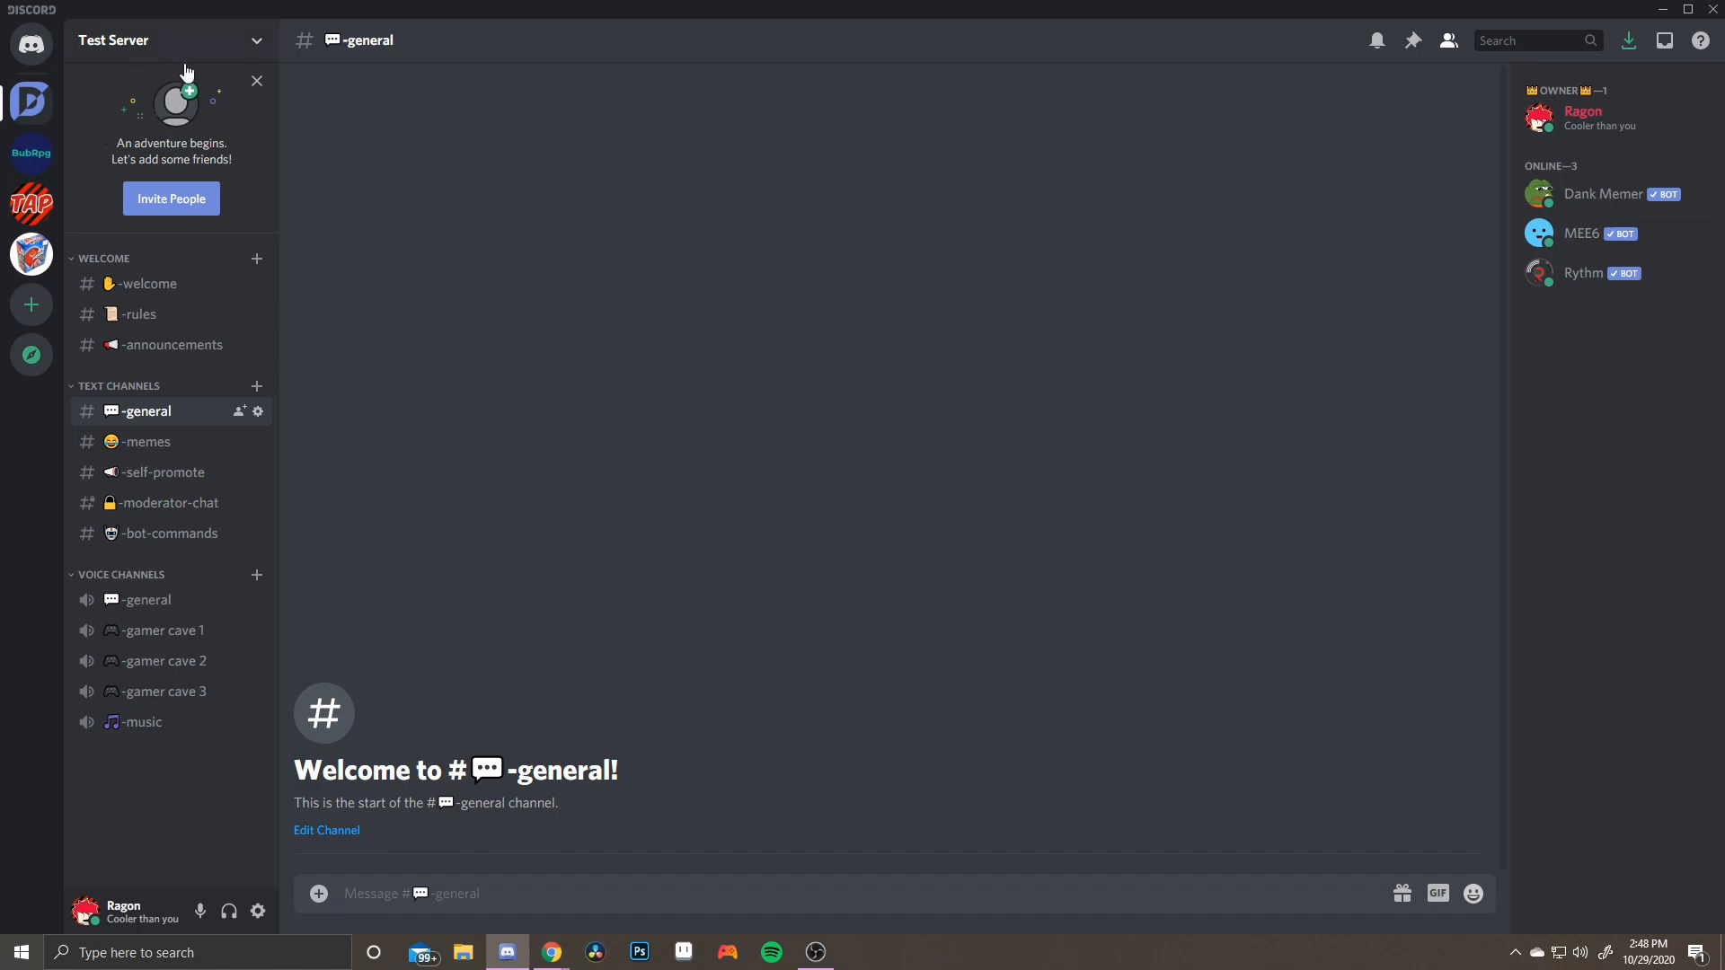
Create a yellow server role named Bot and place it directly below the Member role
left_click(215, 60)
left_click(212, 162)
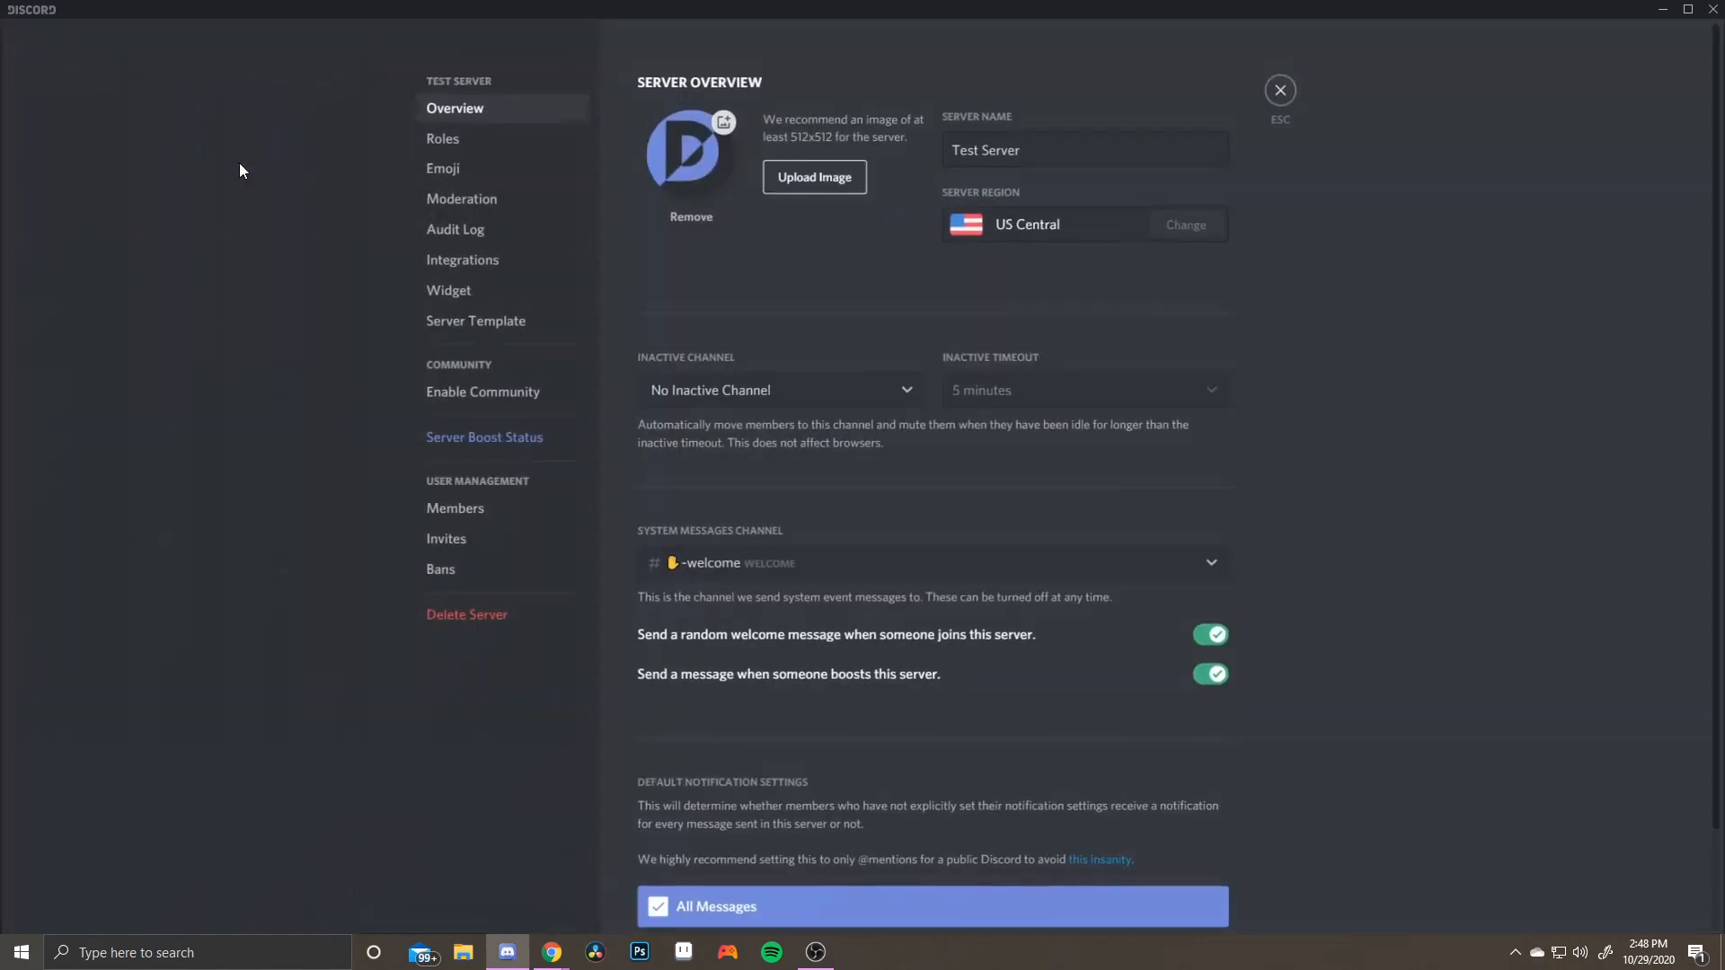
left_click(487, 167)
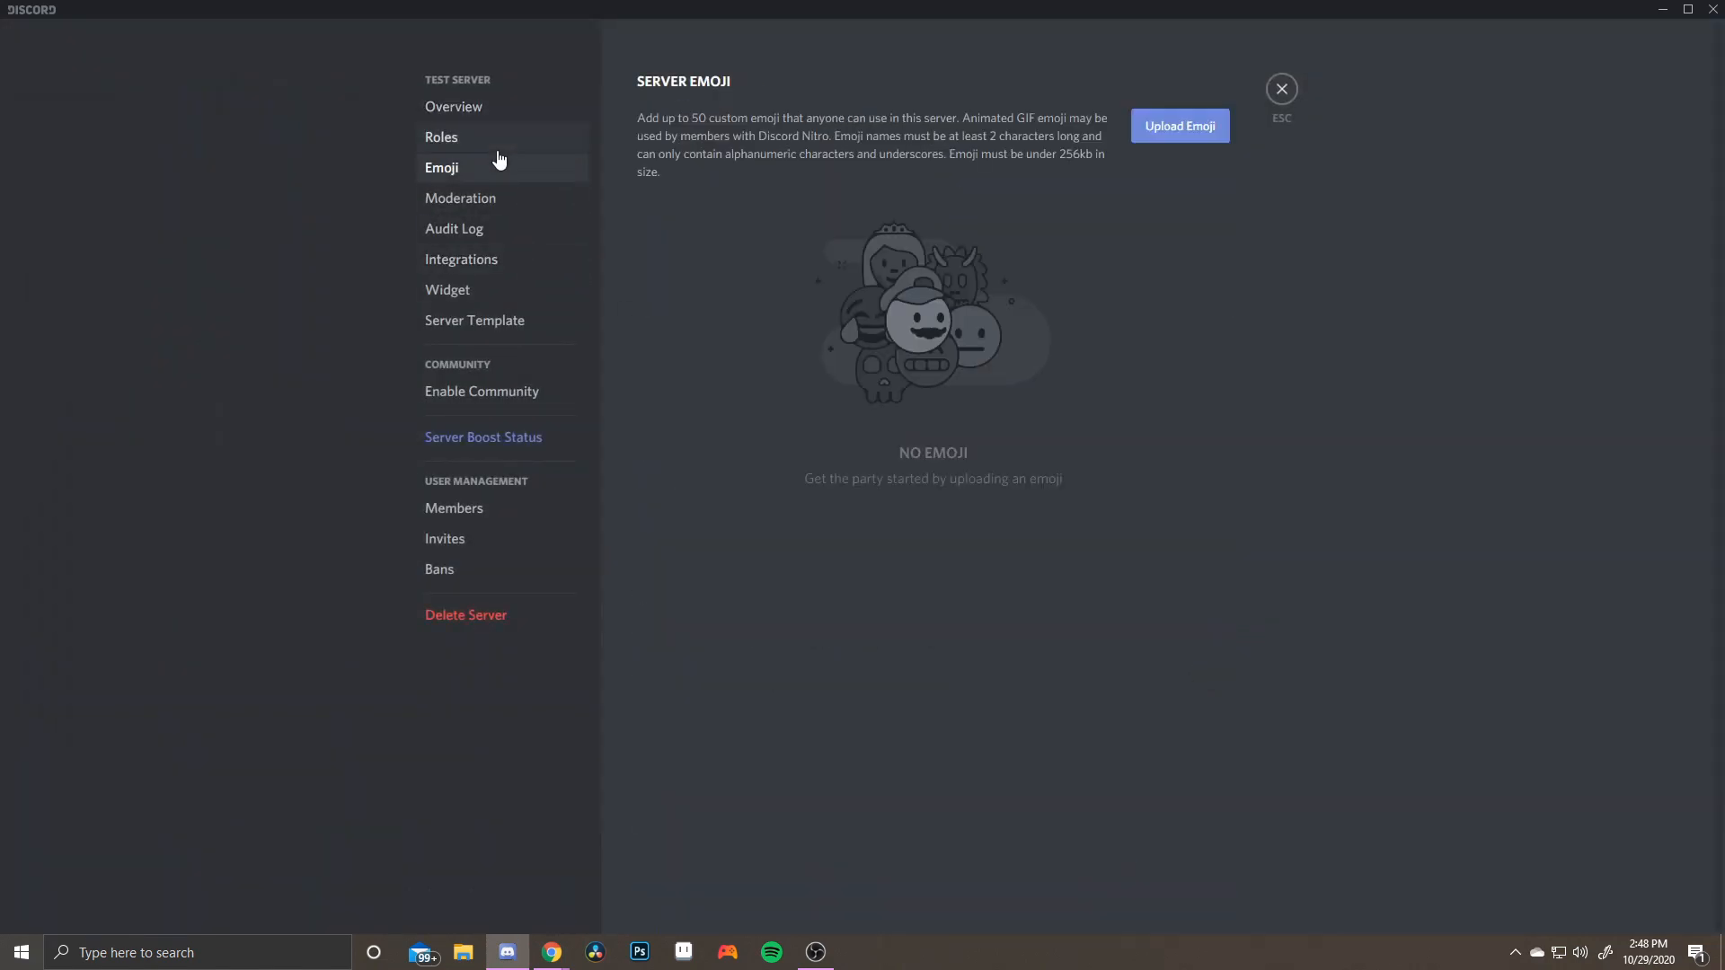
left_click(458, 137)
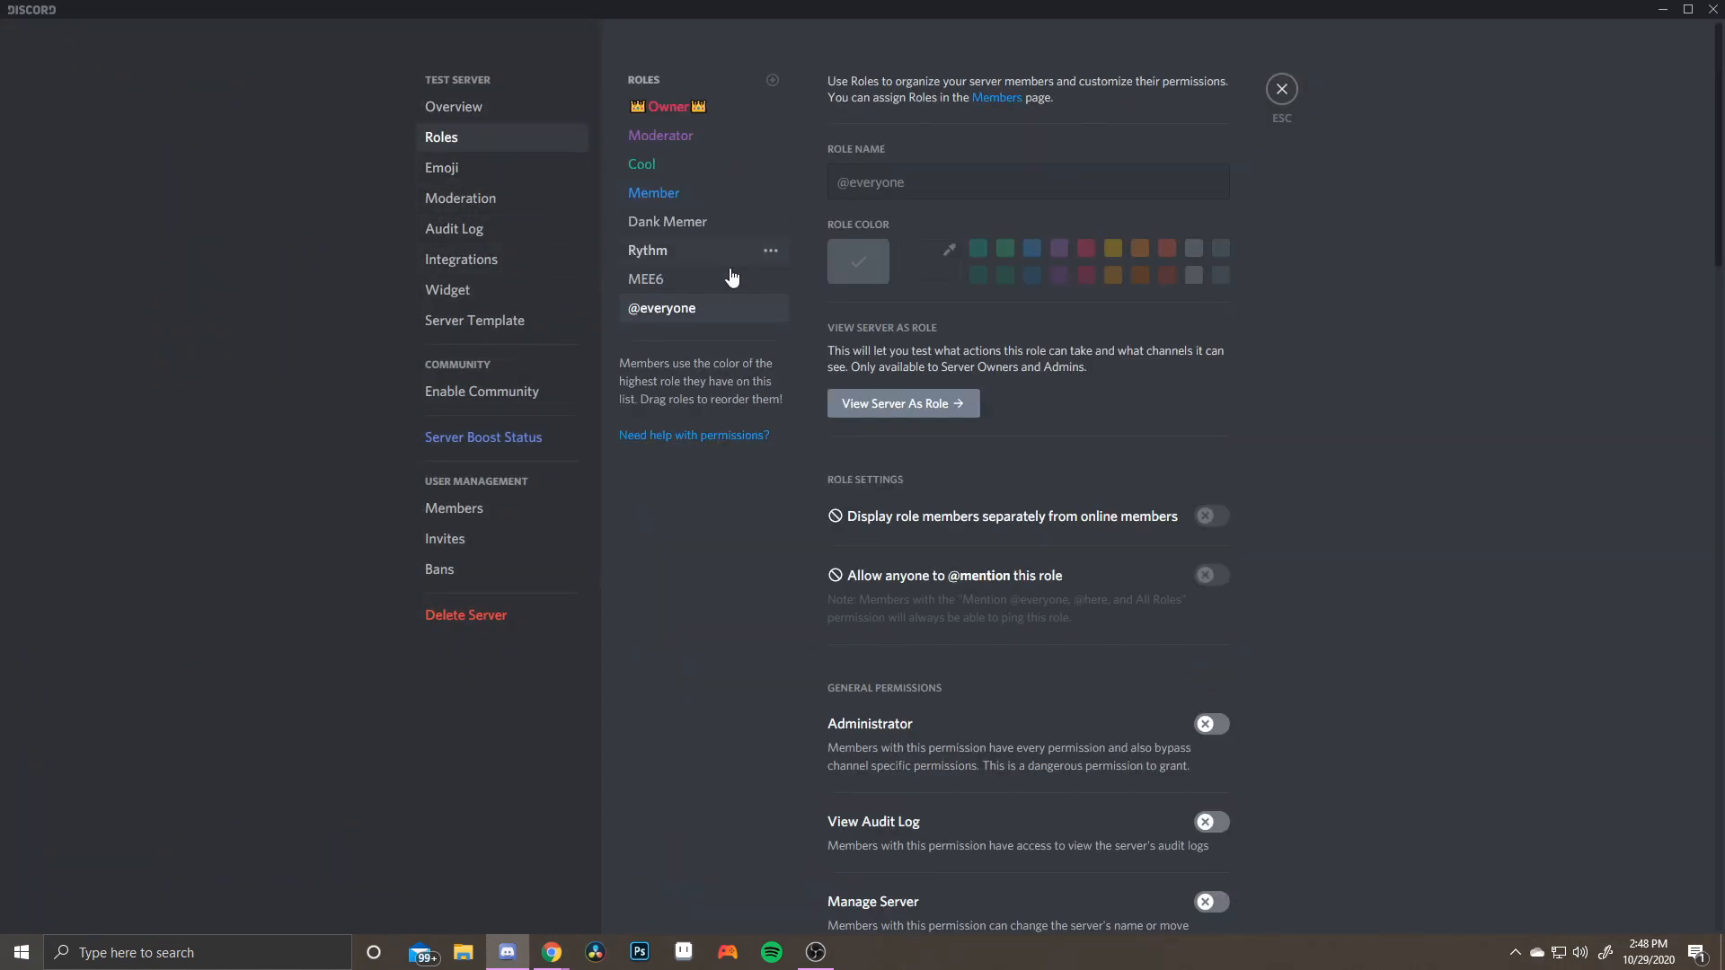
left_click(772, 80)
left_click_drag(713, 315, 710, 221)
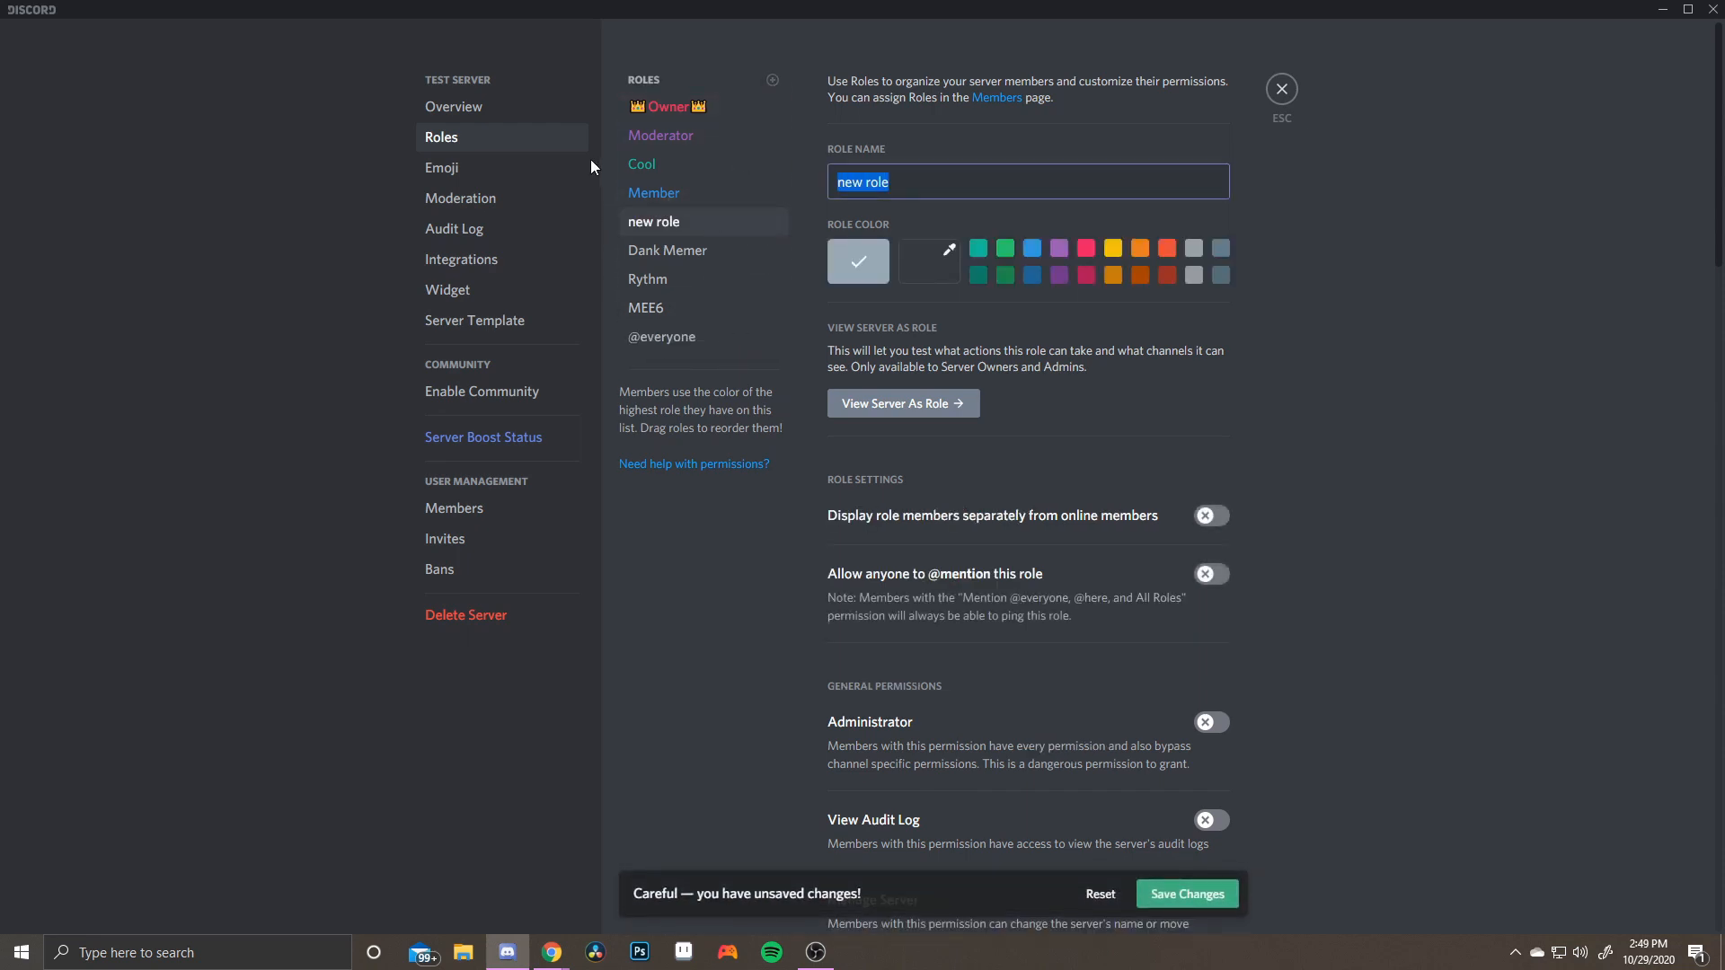
key("BackSpace")
type("Bot")
left_click(1114, 251)
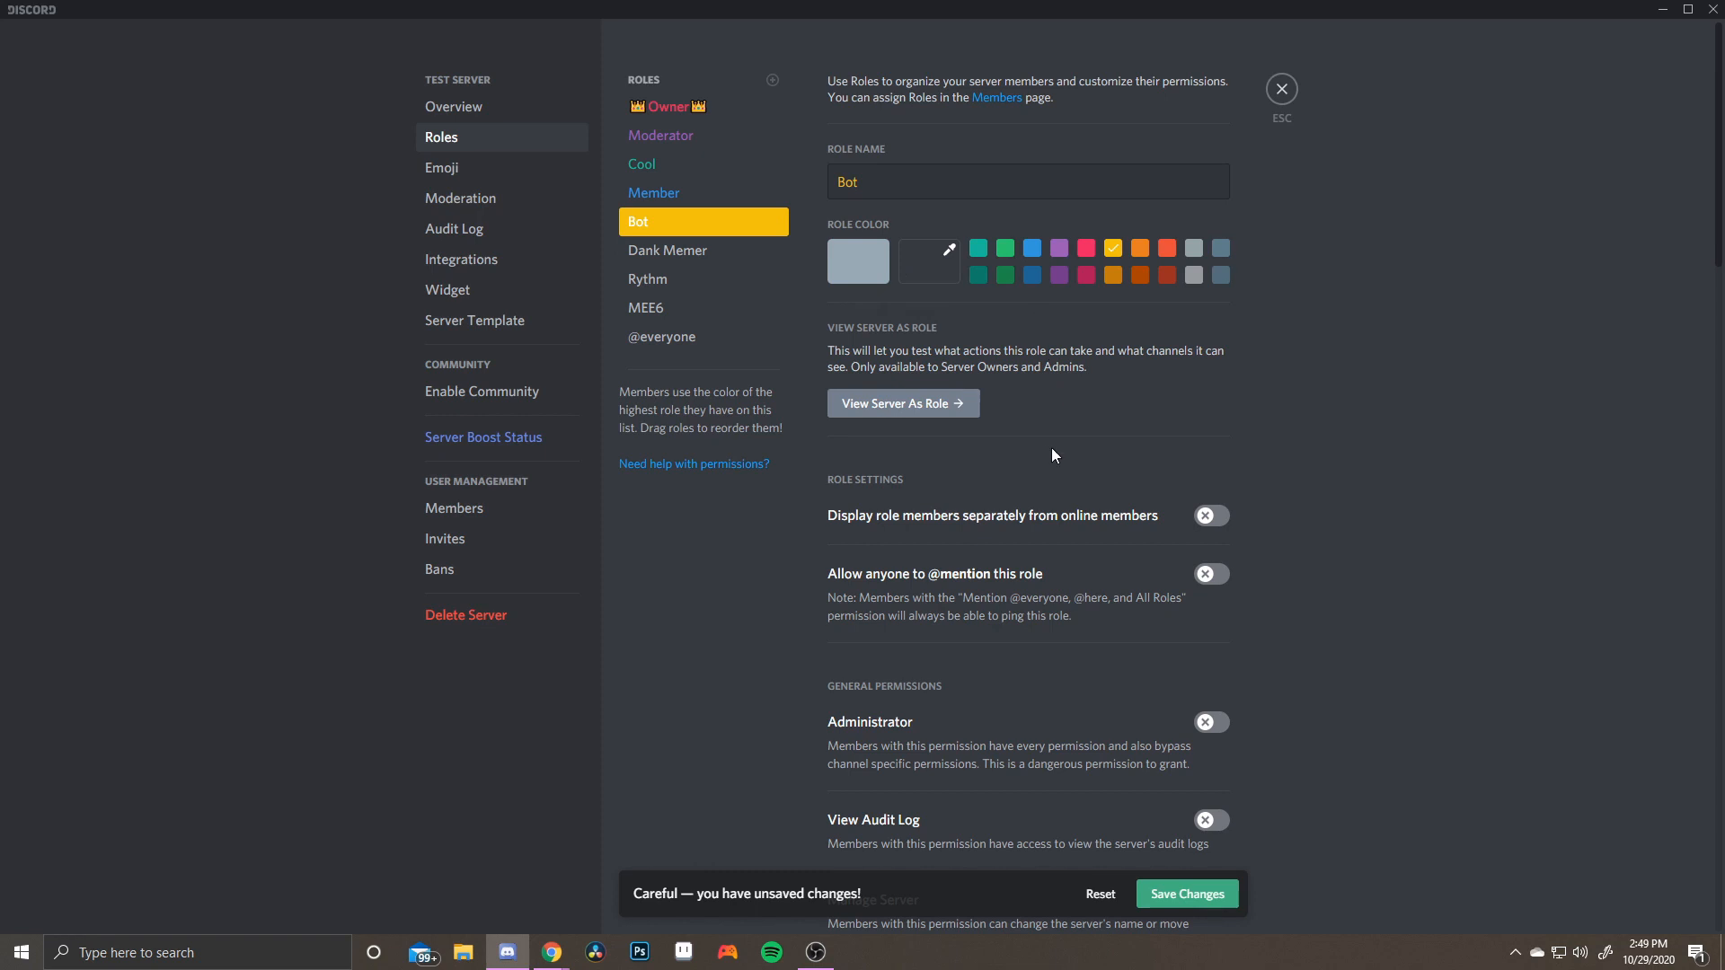
Display Bot role members separately from online members, save the role and leave the server settings
scroll(1193, 481, "down", 1)
scroll(1195, 484, "down", 1)
left_click(1212, 427)
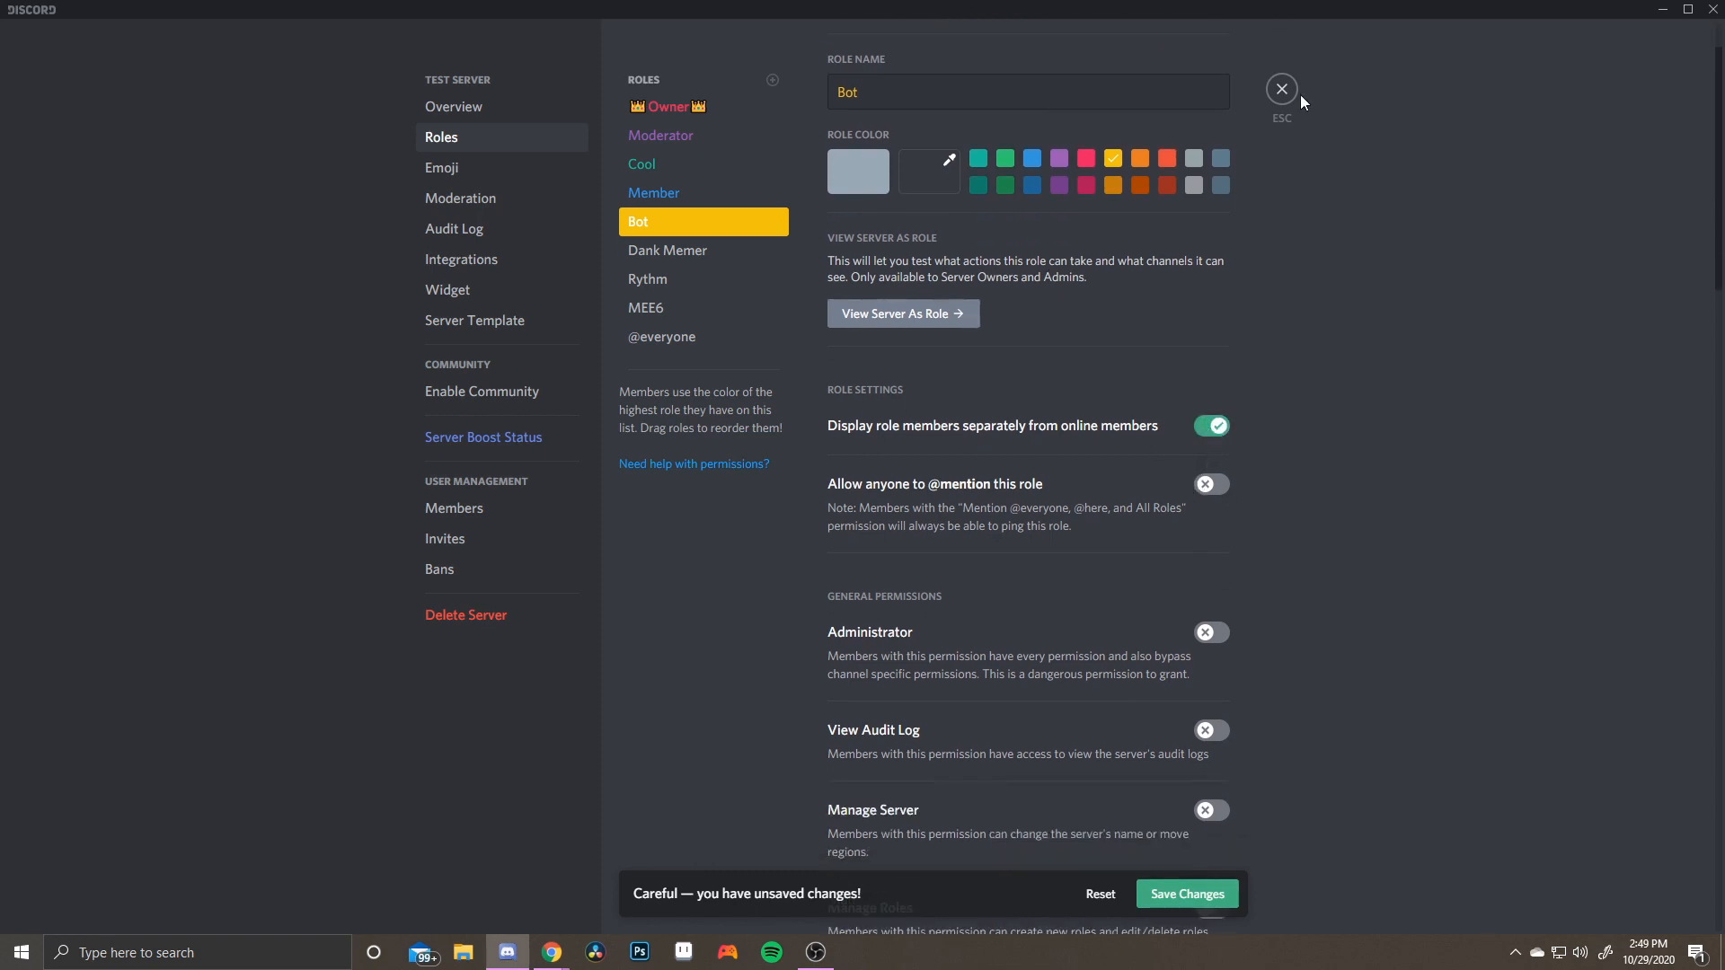
left_click(1224, 901)
left_click(1280, 90)
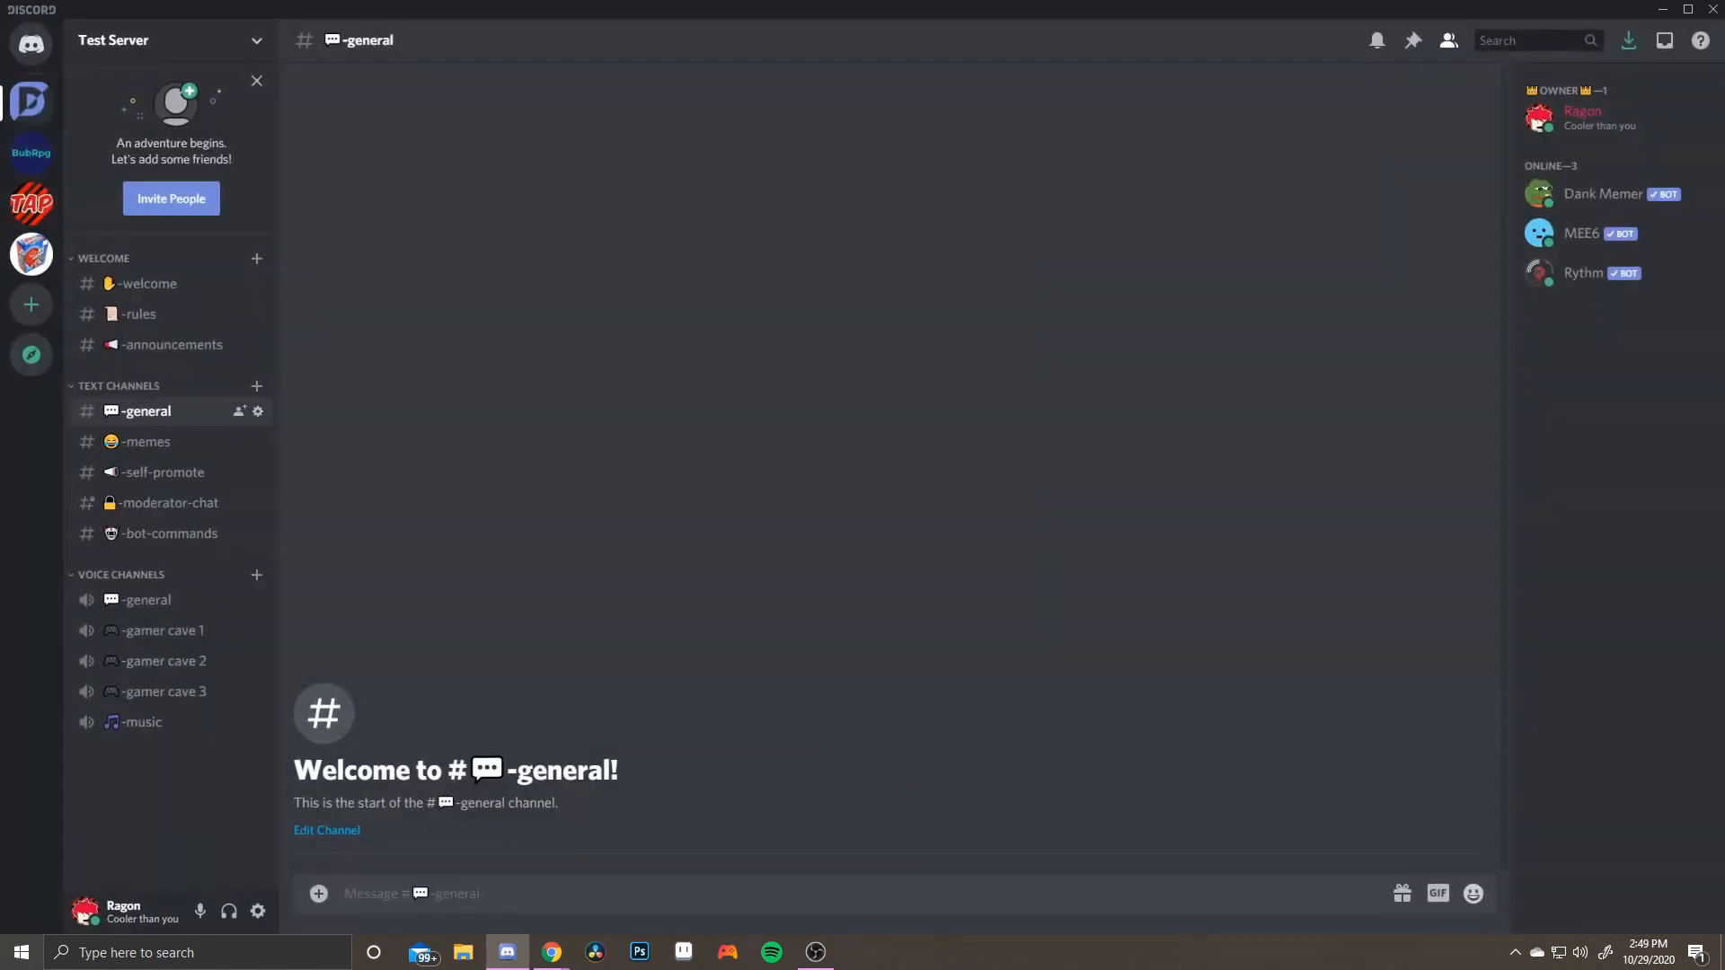
Assign the Bot role to Dank Memer
right_click(1612, 194)
mouse_move(1477, 549)
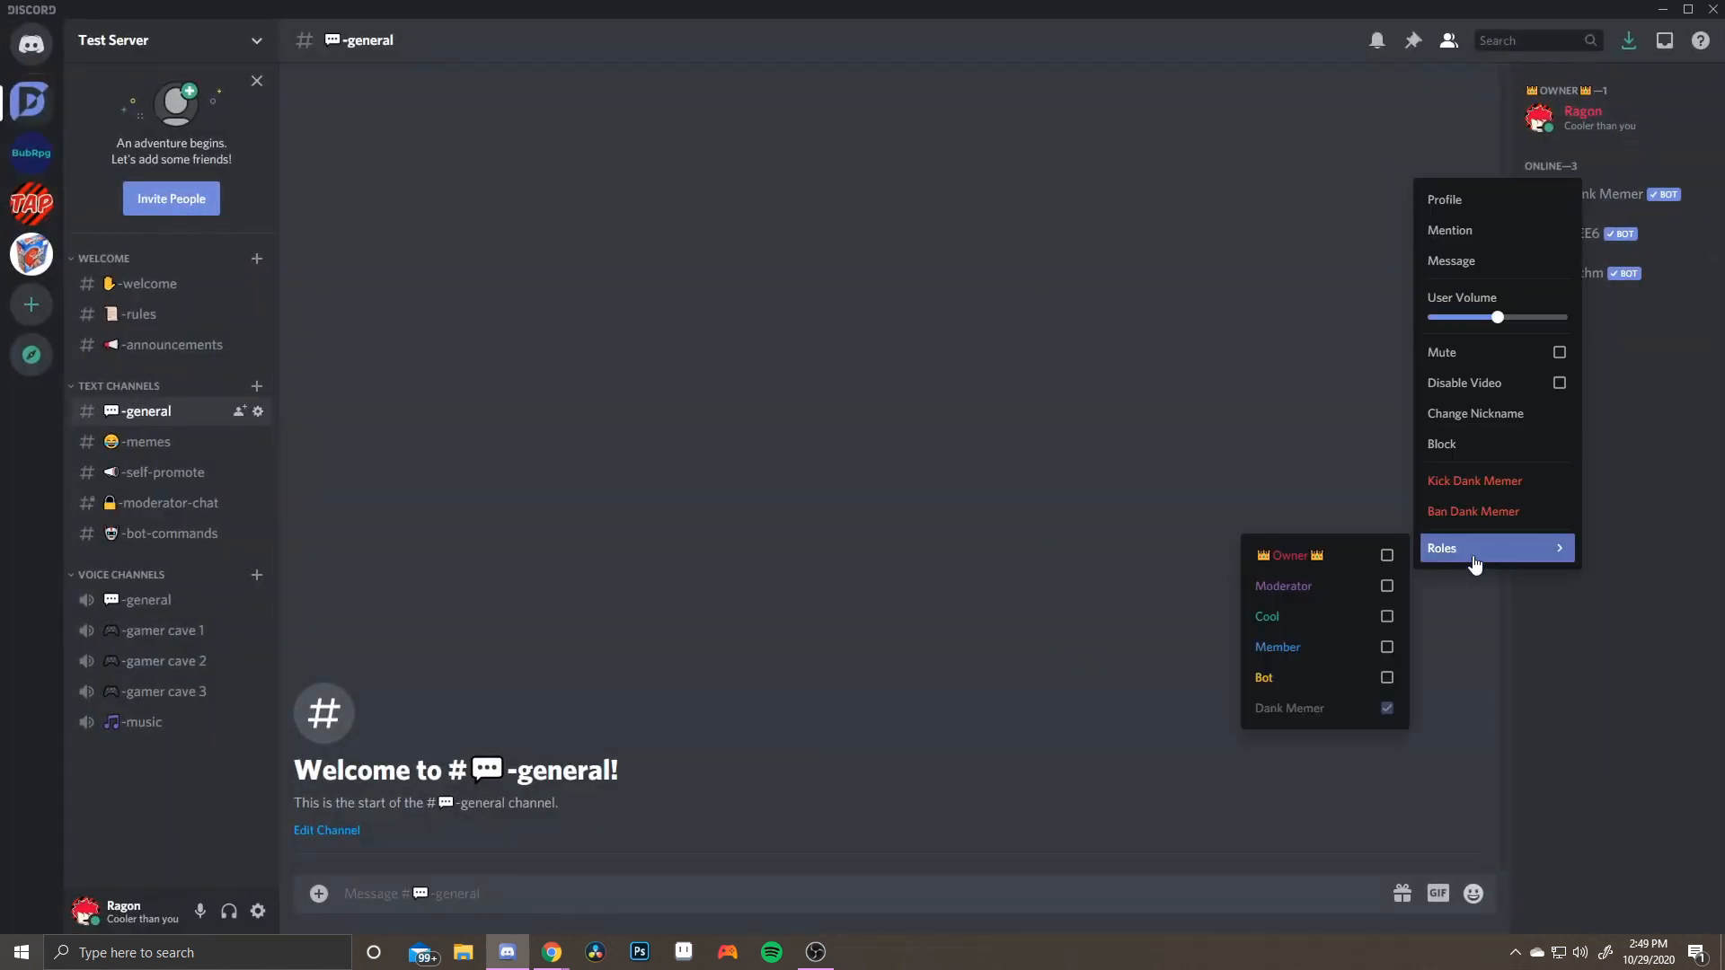
left_click(1375, 680)
left_click(1626, 339)
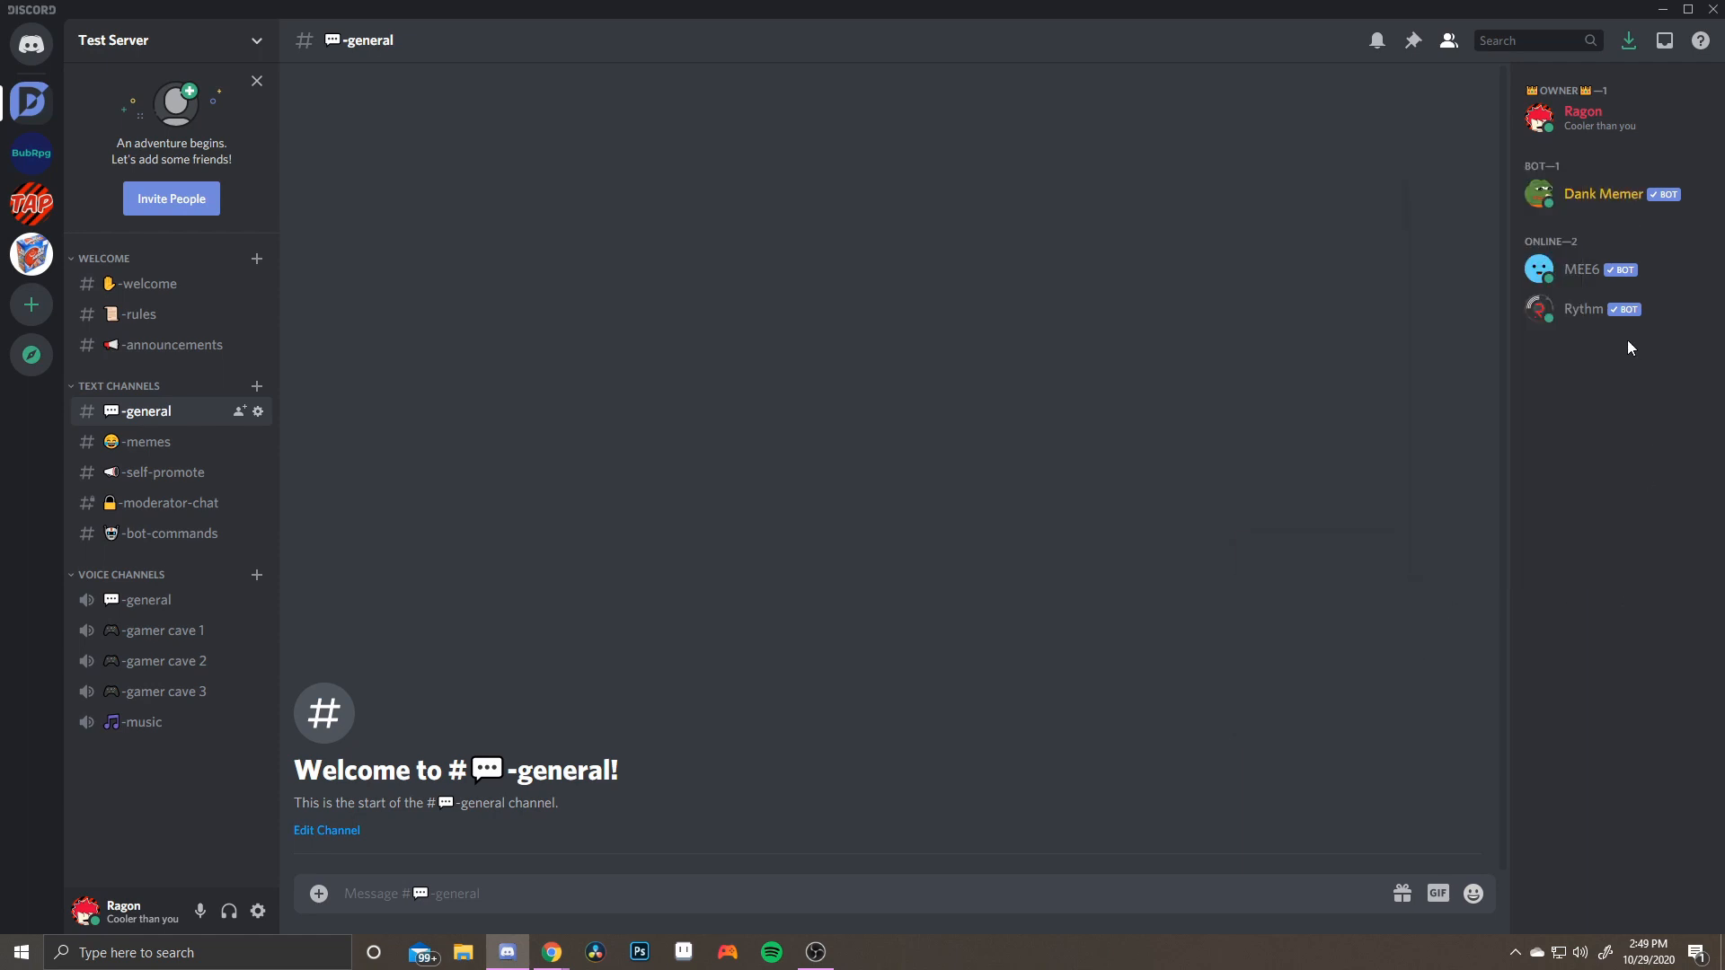
Assign the Bot role to MEE6
right_click(1588, 272)
mouse_move(1531, 650)
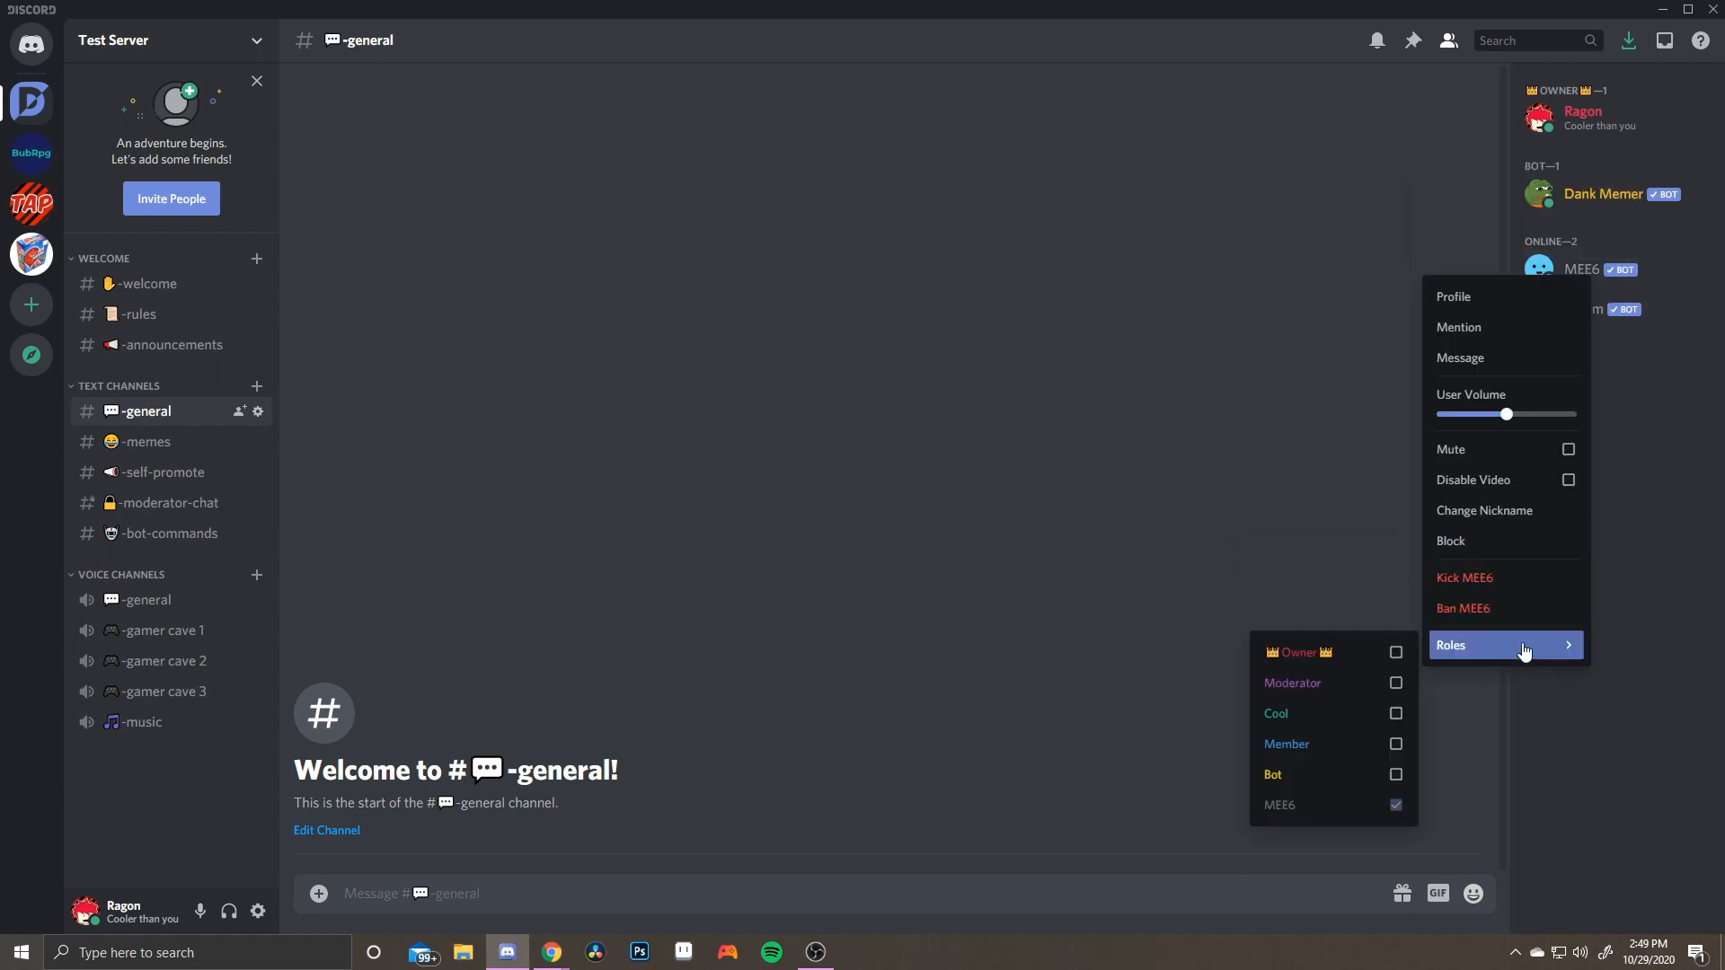
mouse_move(1438, 649)
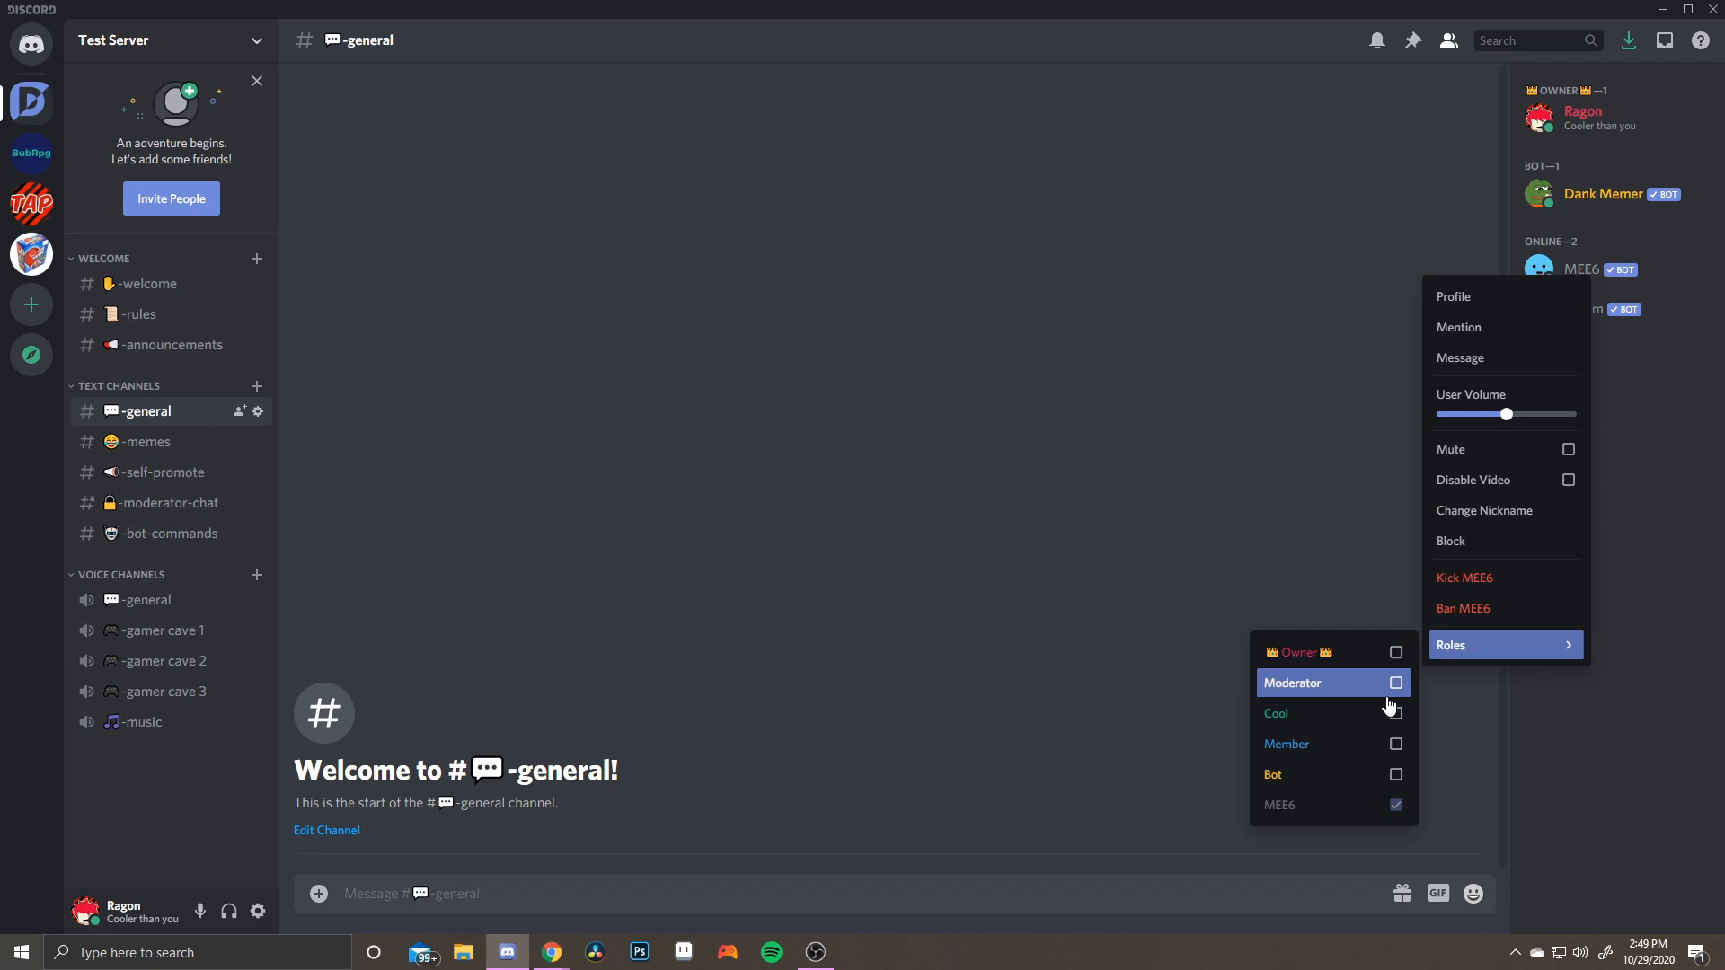
left_click(1392, 769)
left_click(1630, 489)
Try the Member, Cool and Moderator roles on Rythm, and leave it with only the Bot role added
right_click(1617, 311)
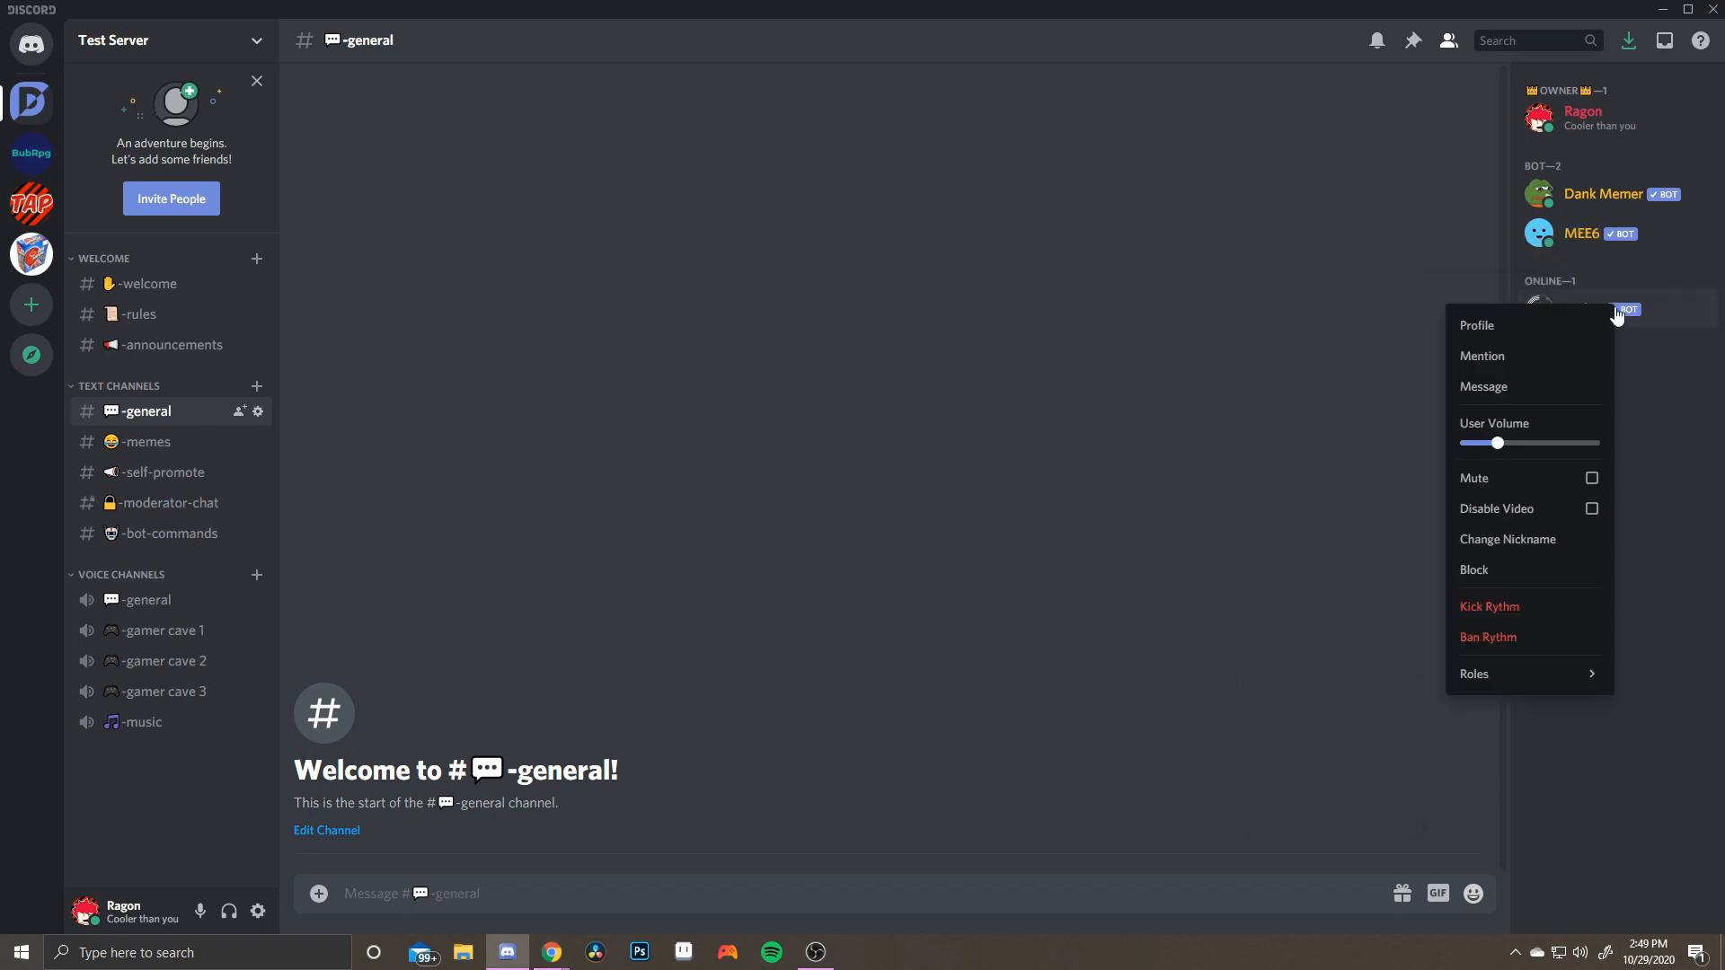
mouse_move(1559, 672)
left_click(1418, 773)
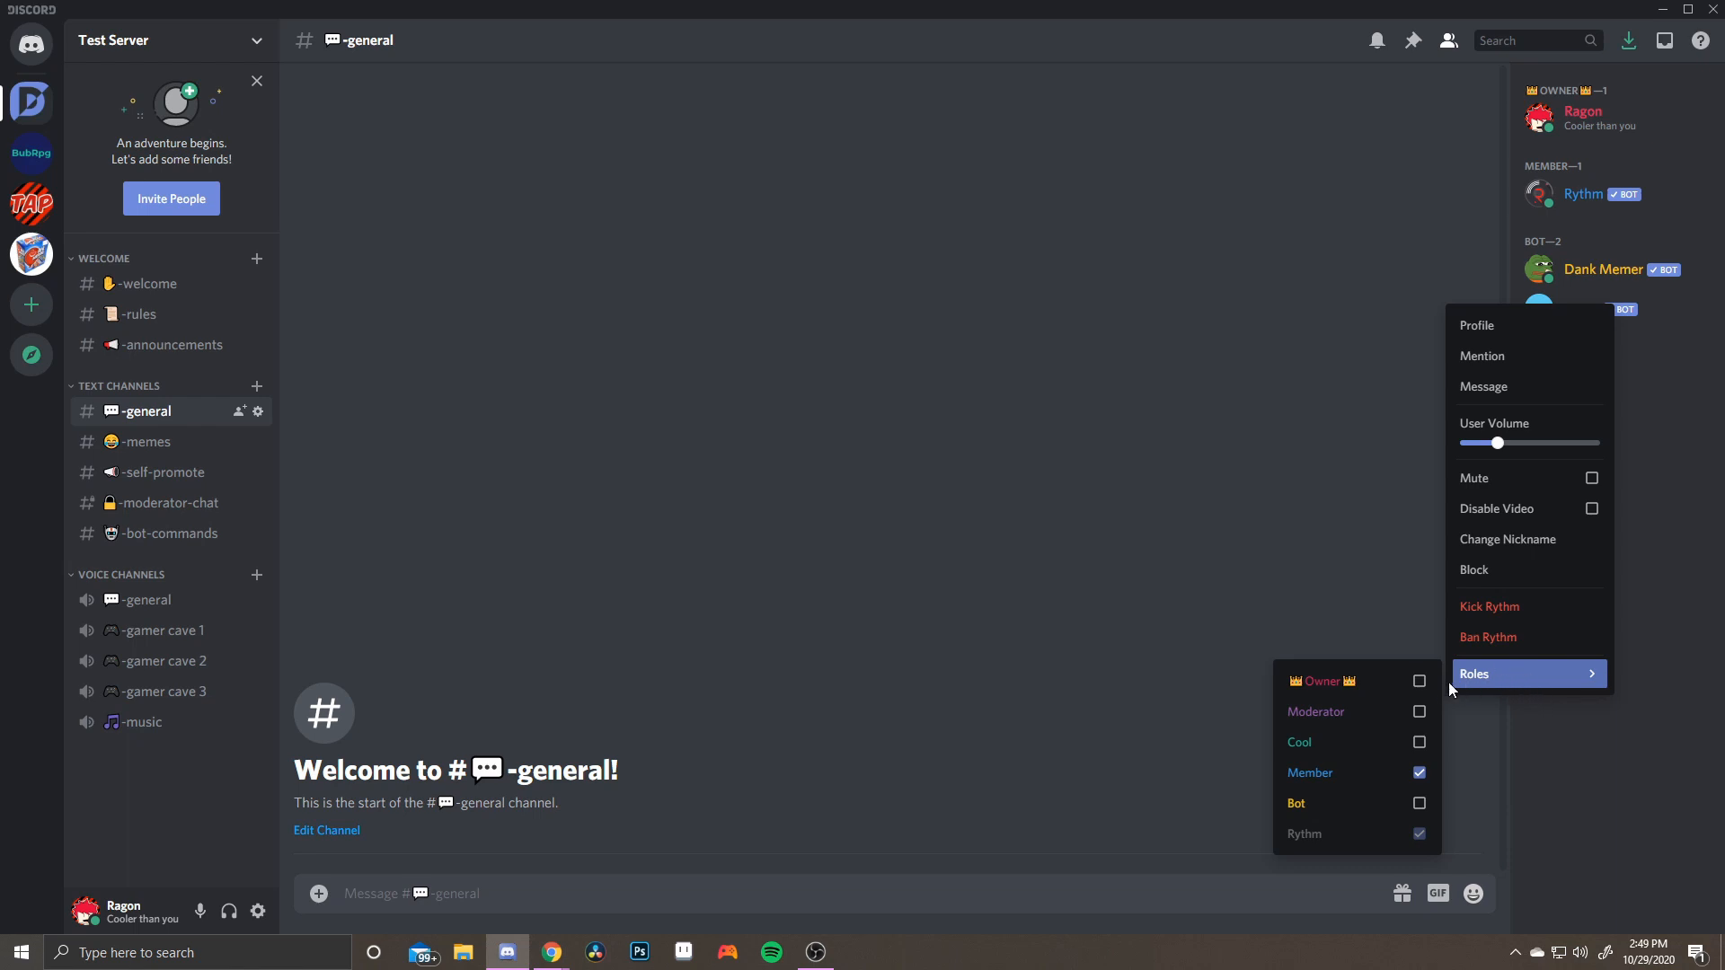
left_click(1404, 753)
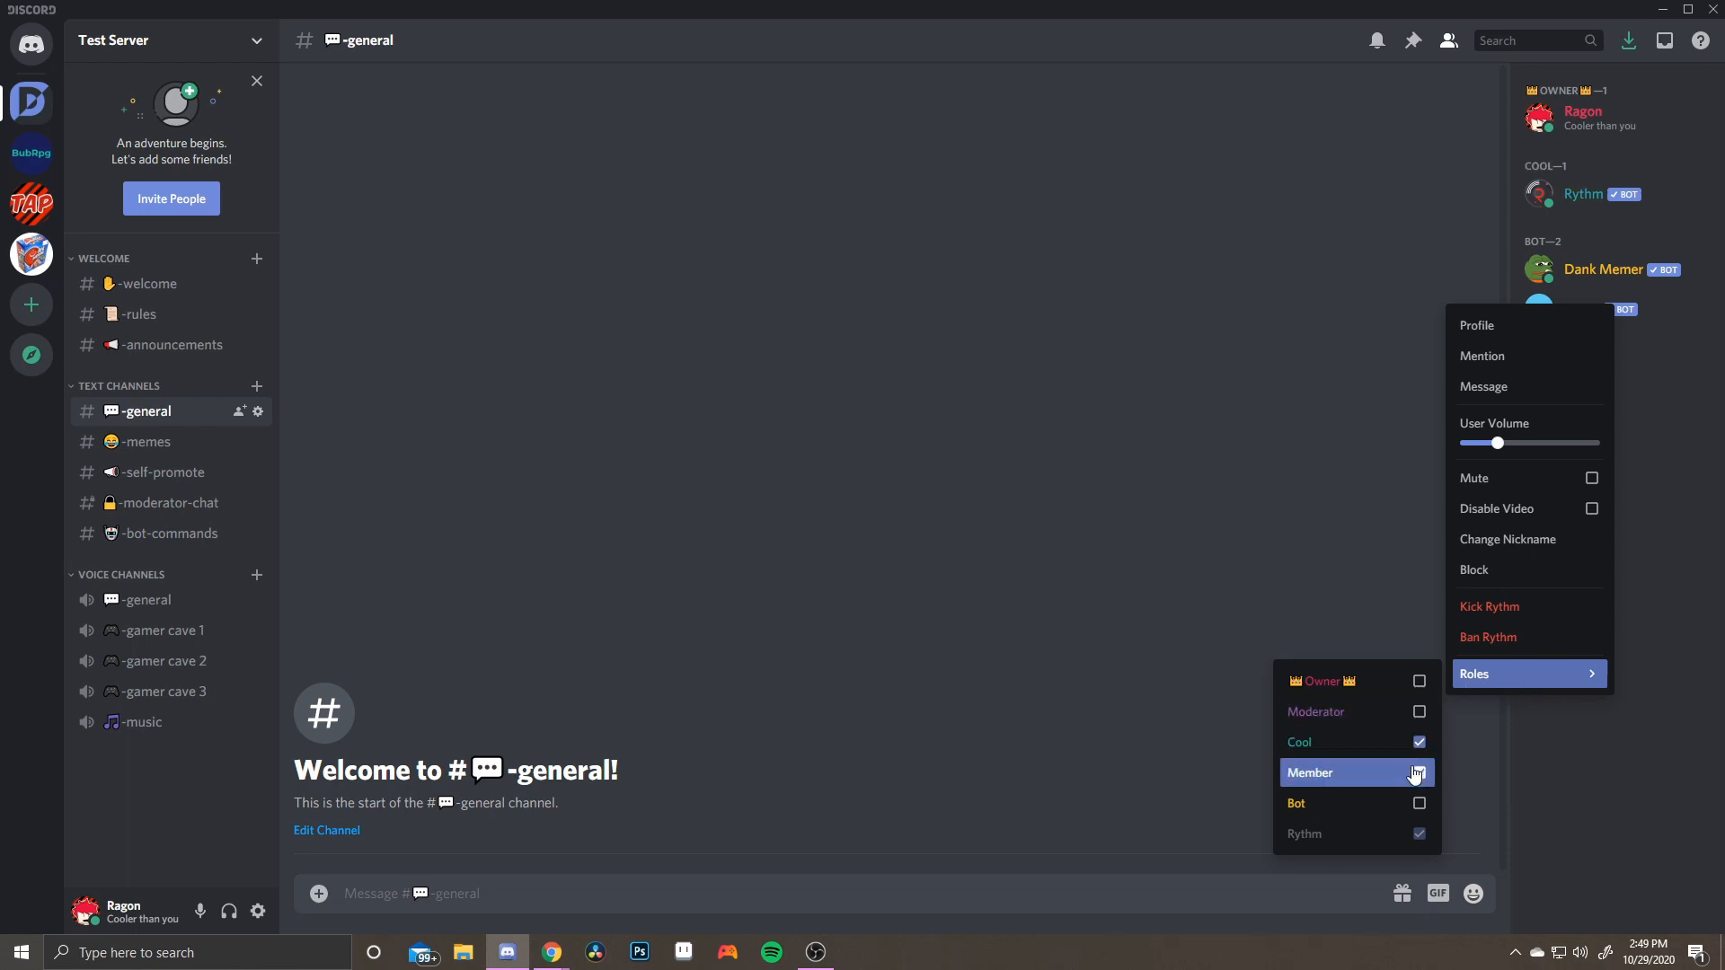
left_click(1417, 714)
left_click(1417, 714)
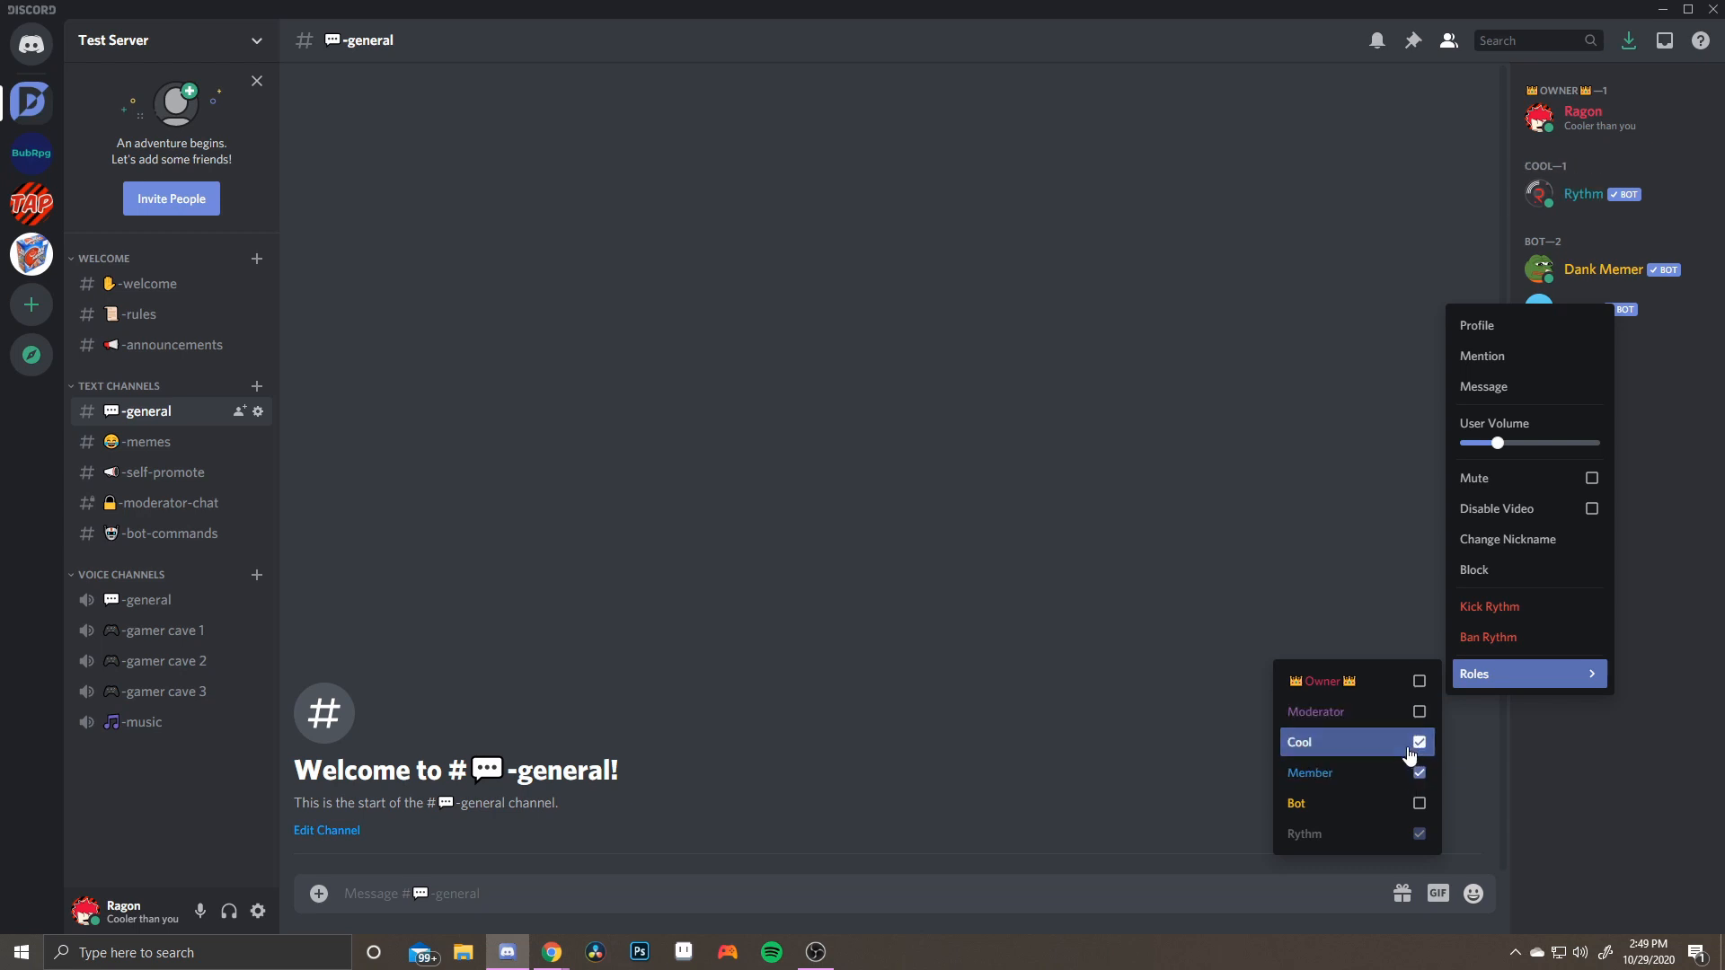
left_click(1417, 743)
left_click(1408, 776)
left_click(1418, 803)
left_click(1656, 693)
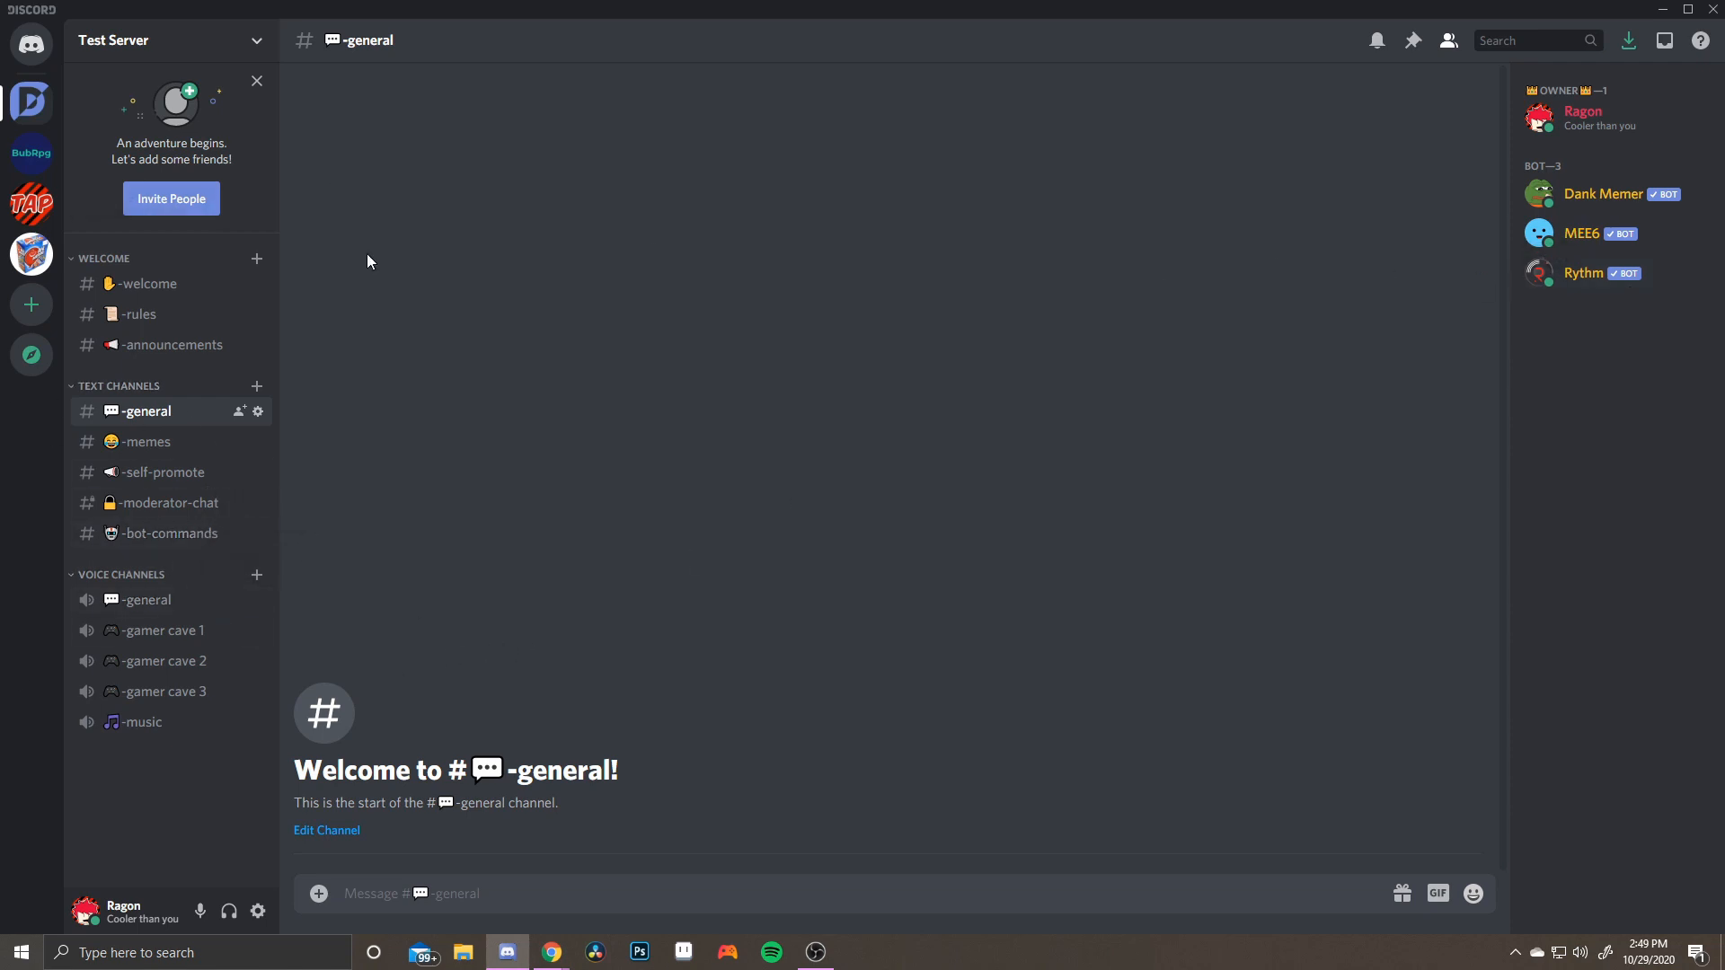
Send the message "!pls mem" in the -bot-commands channel
left_click(120, 537)
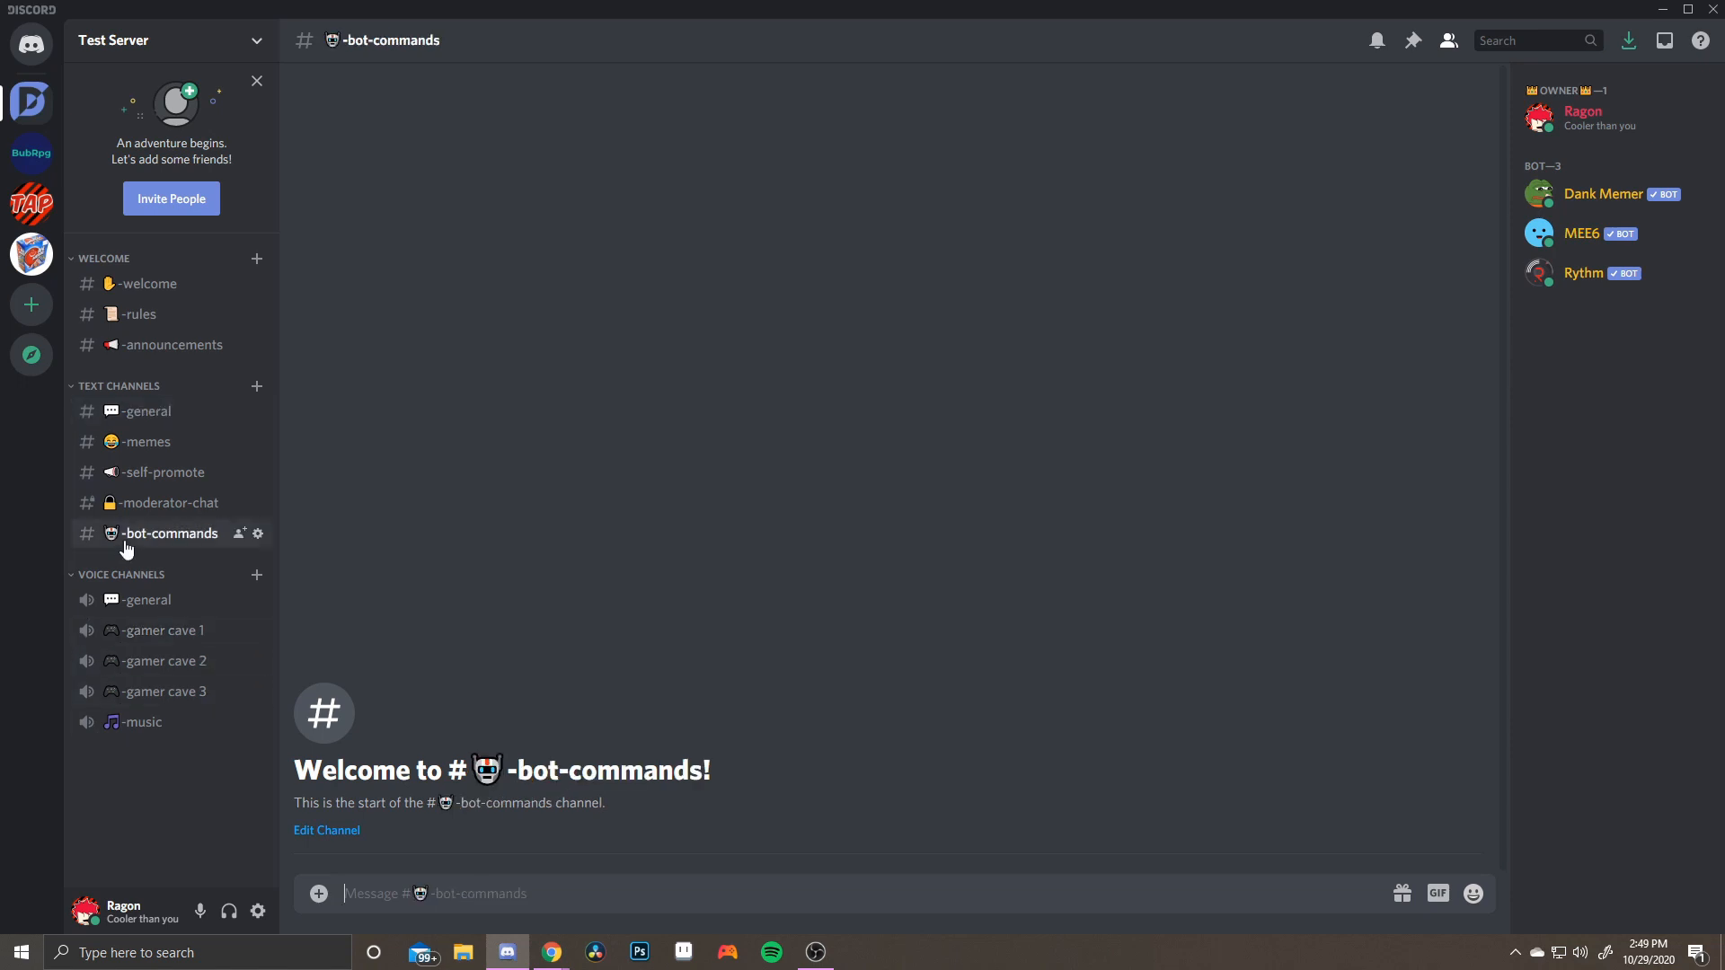
type("!play")
key("BackSpace")
key("BackSpace")
key("BackSpace")
key("BackSpace")
key("BackSpace")
type("pls mem")
key("Return")
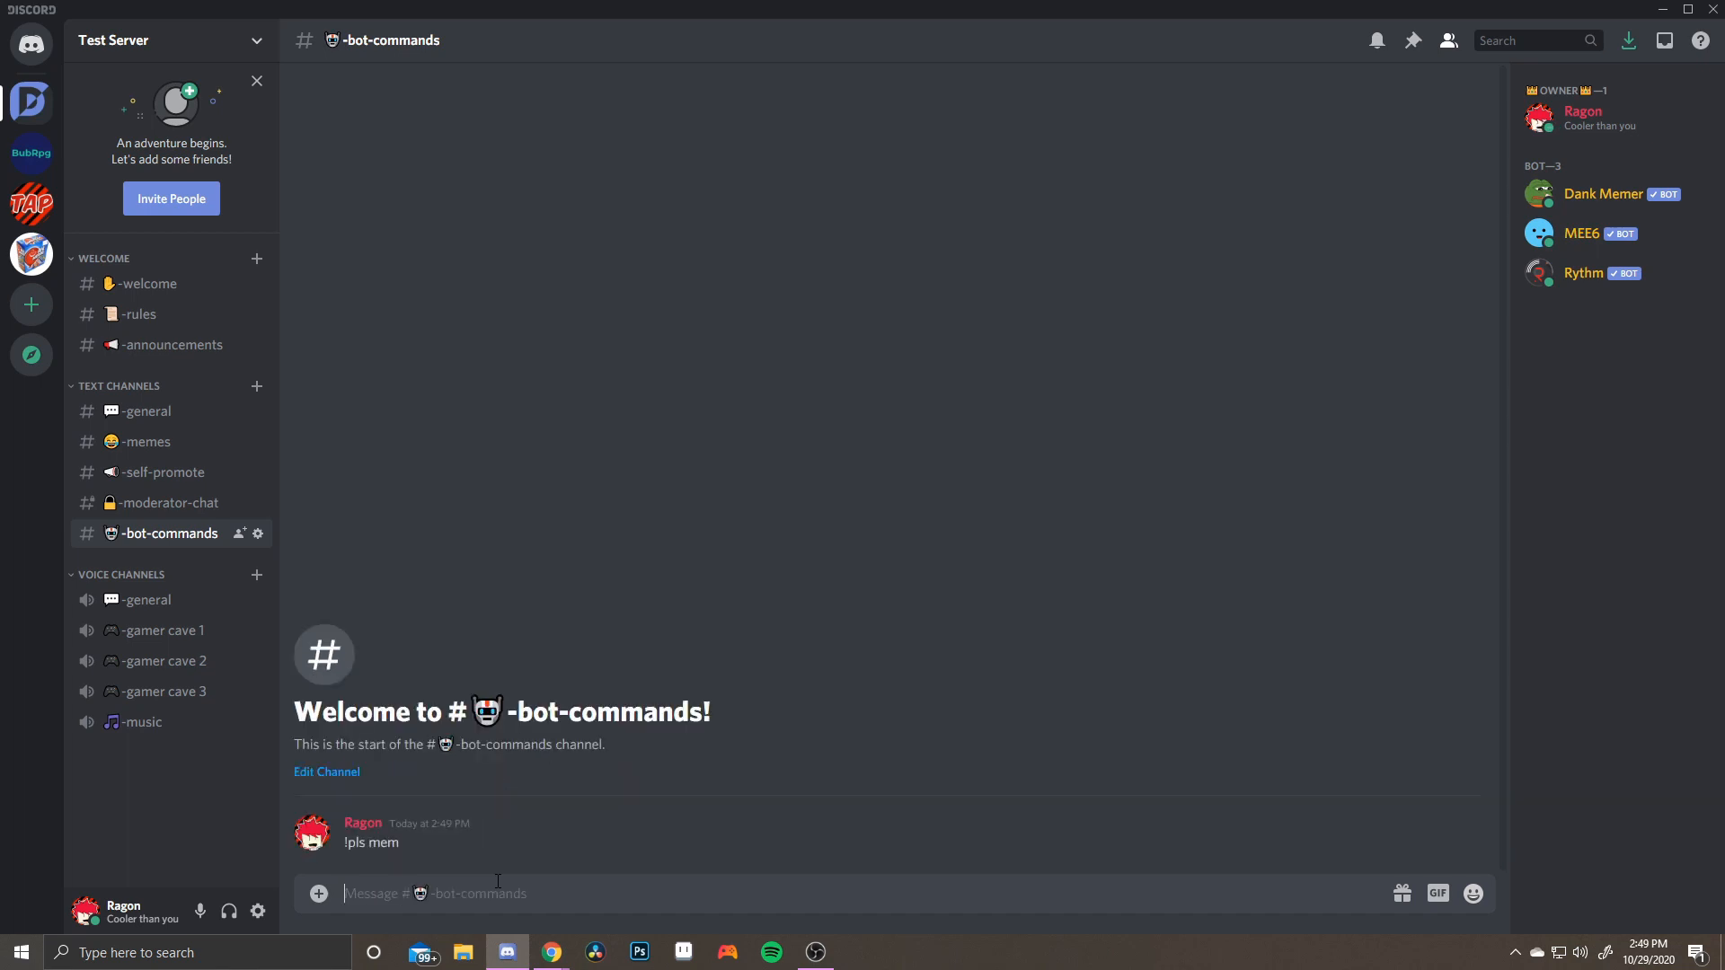
Request a meme from Dank Memer by sending "pls meme" in the -memes channel
left_click(162, 444)
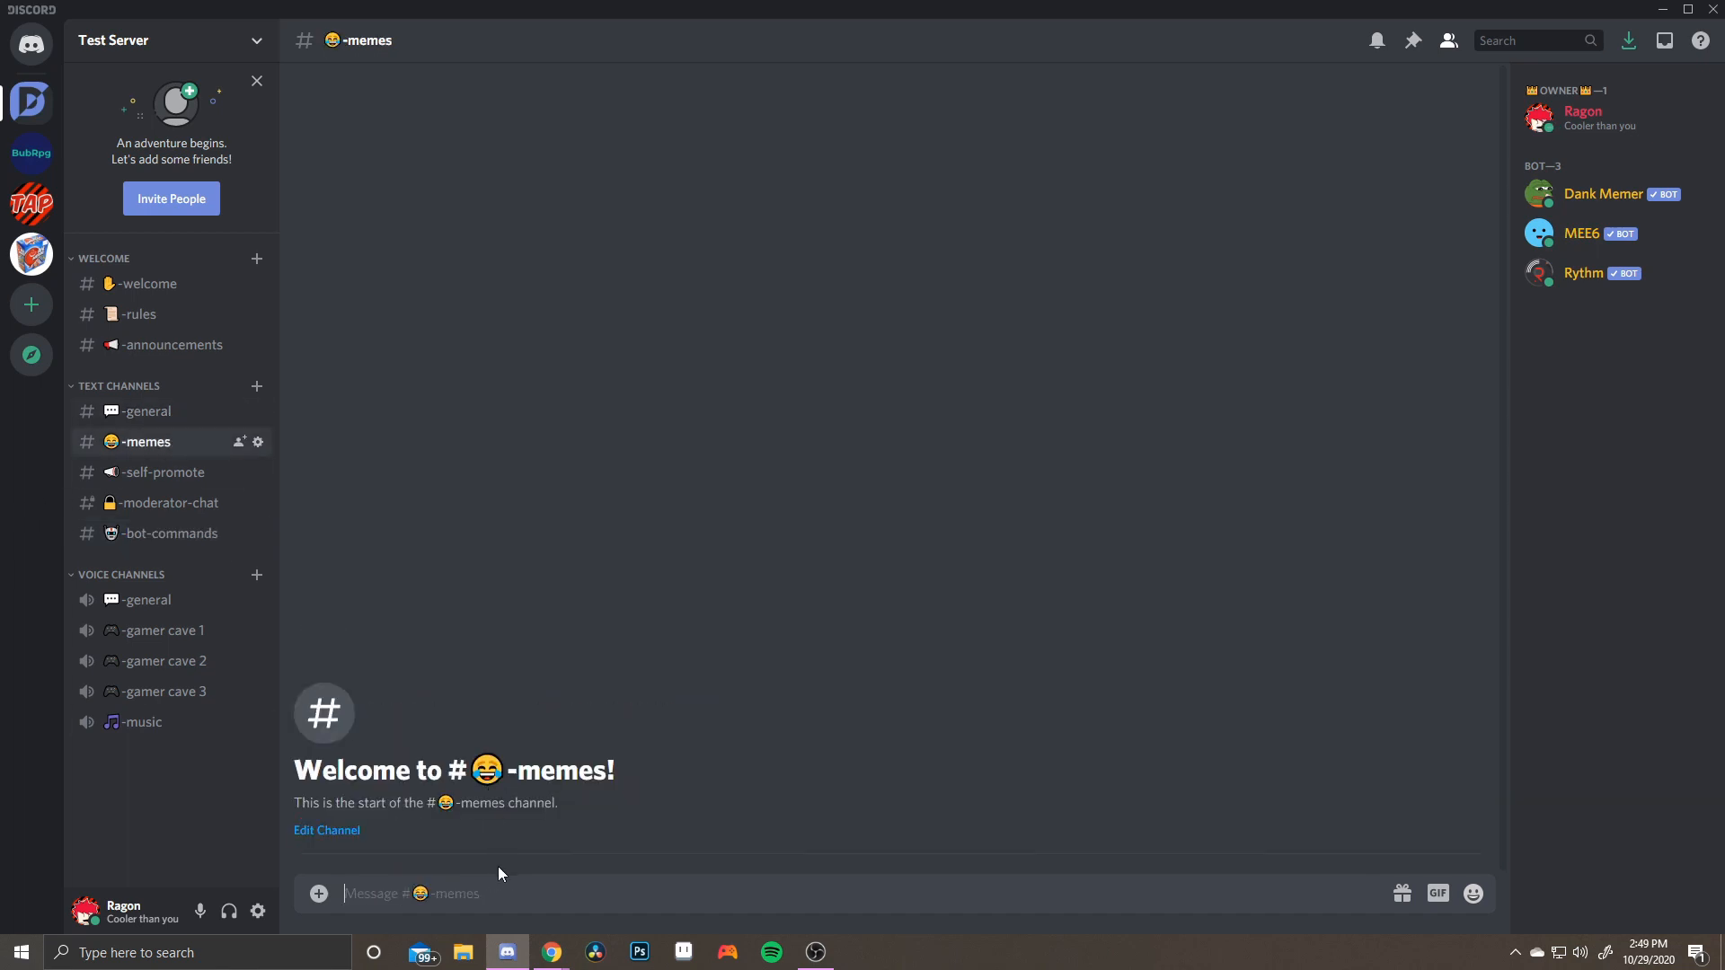
type("!pls")
key("BackSpace")
key("BackSpace")
key("BackSpace")
key("BackSpace")
type("pls meme")
key("Return")
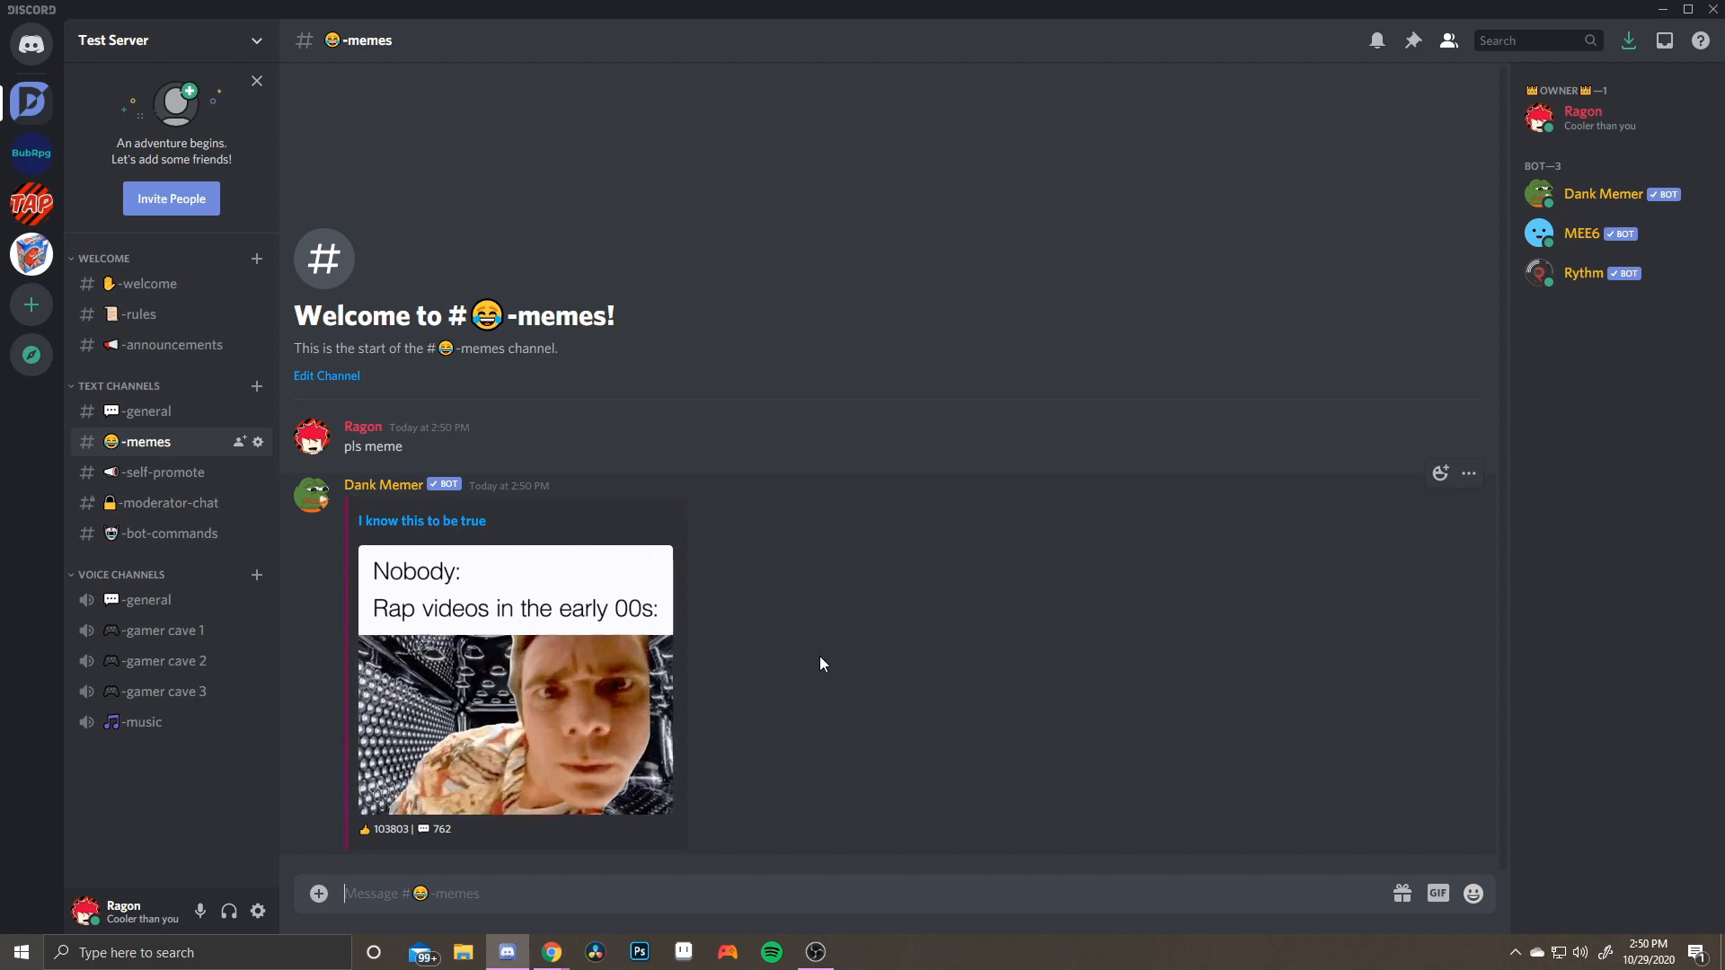
View the -general and -welcome channels and post a trial "rules" message preceded by quote marks in the -rules channel
left_click(170, 412)
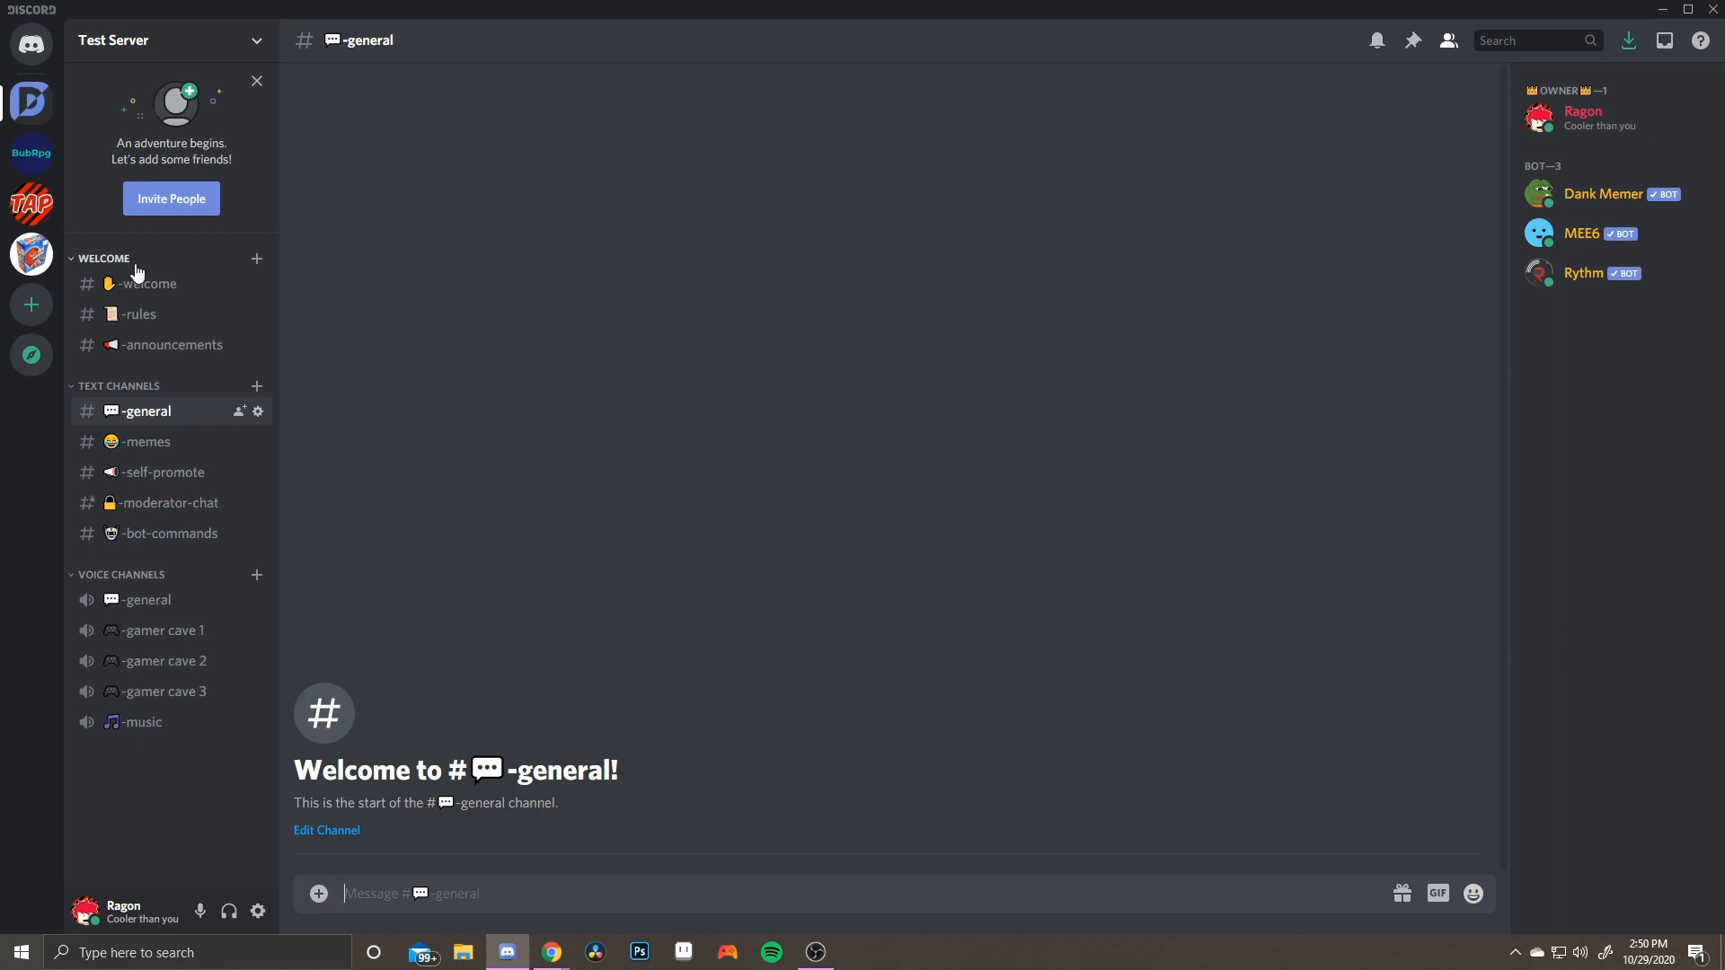
left_click(177, 283)
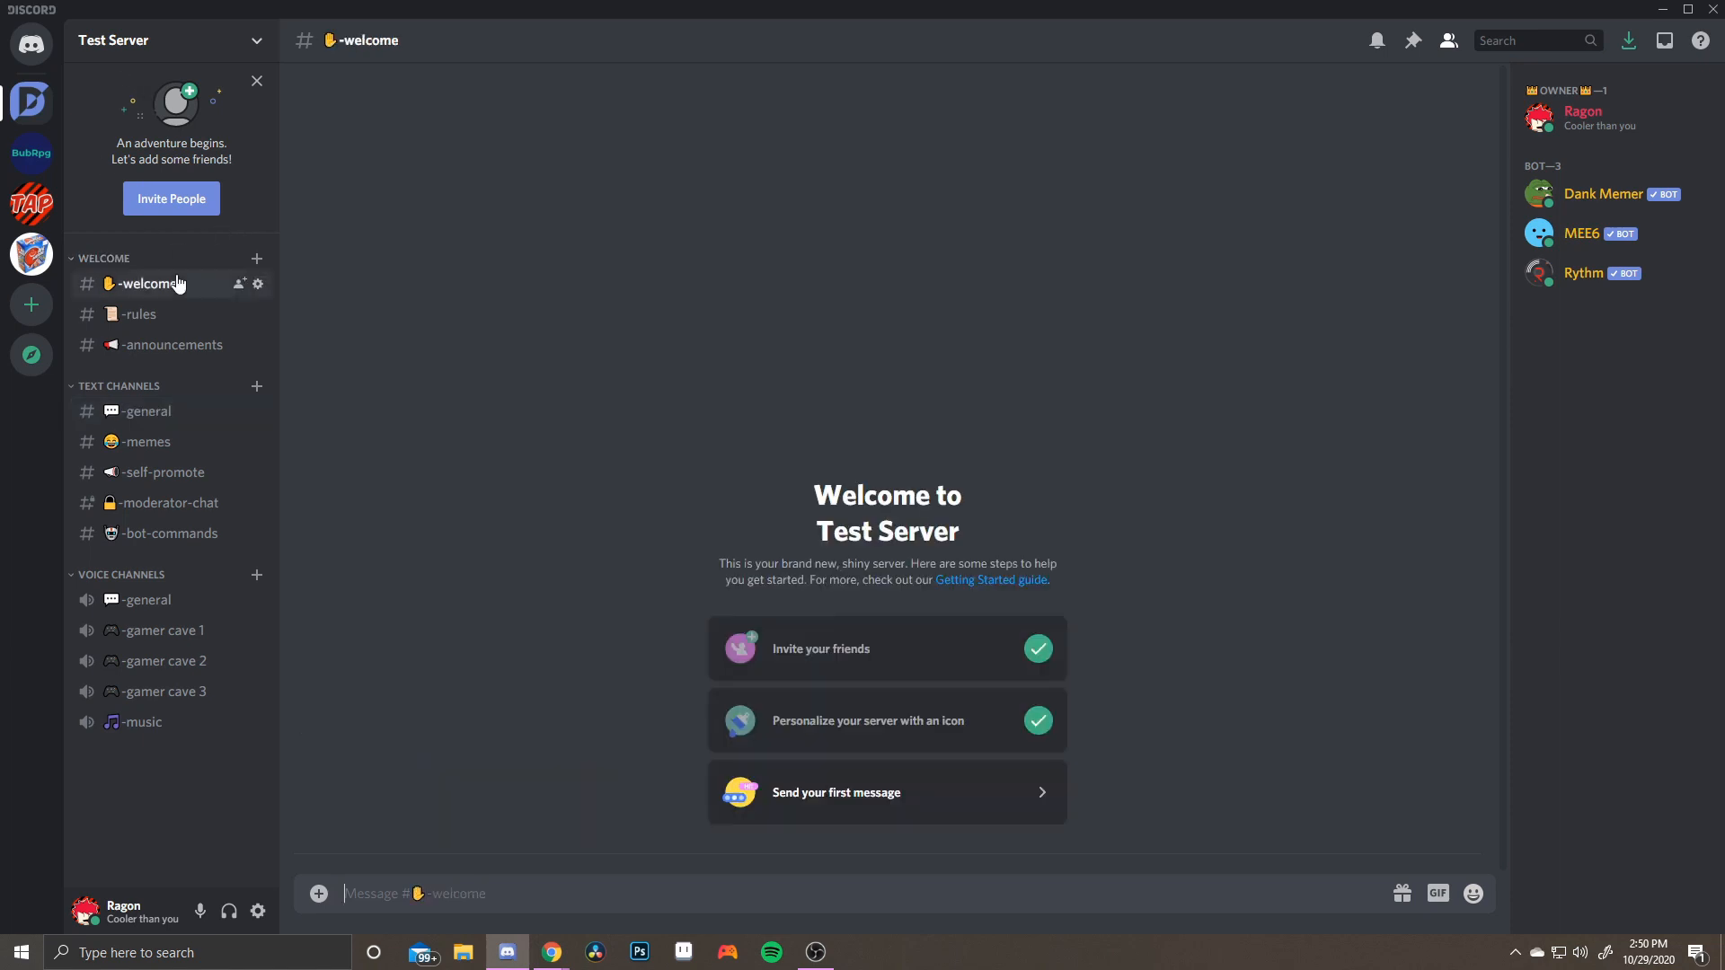
left_click(142, 314)
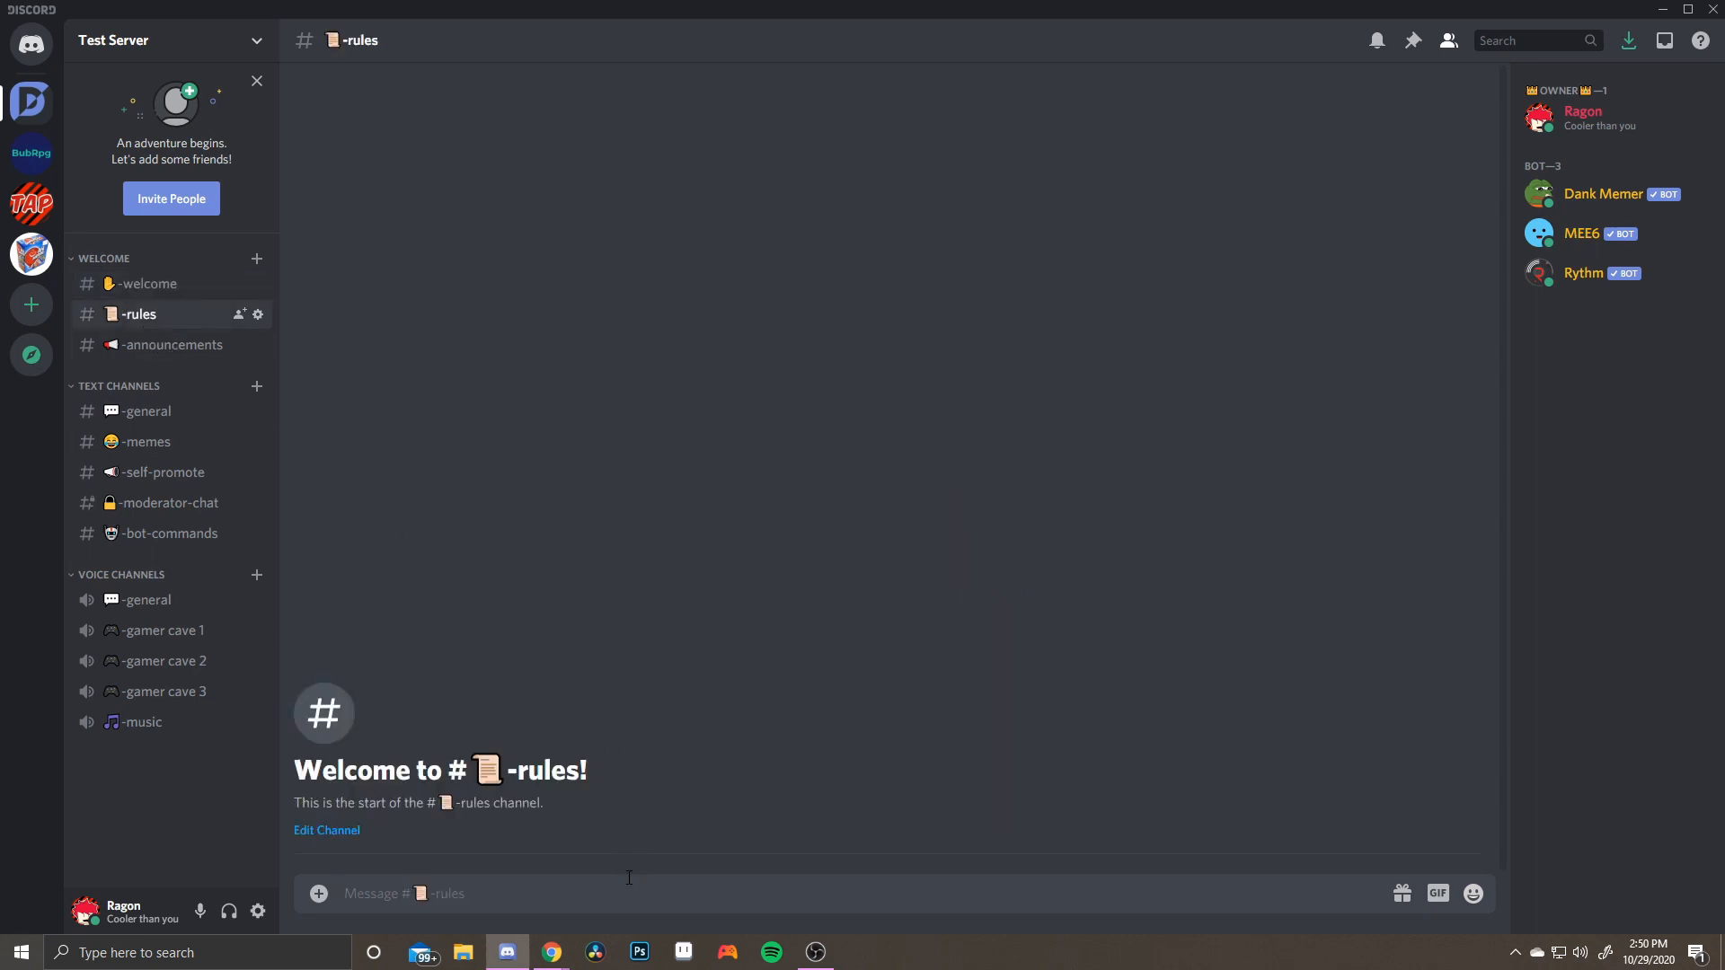
type("```ru")
key("BackSpace")
key("BackSpace")
type("rules")
key("Return")
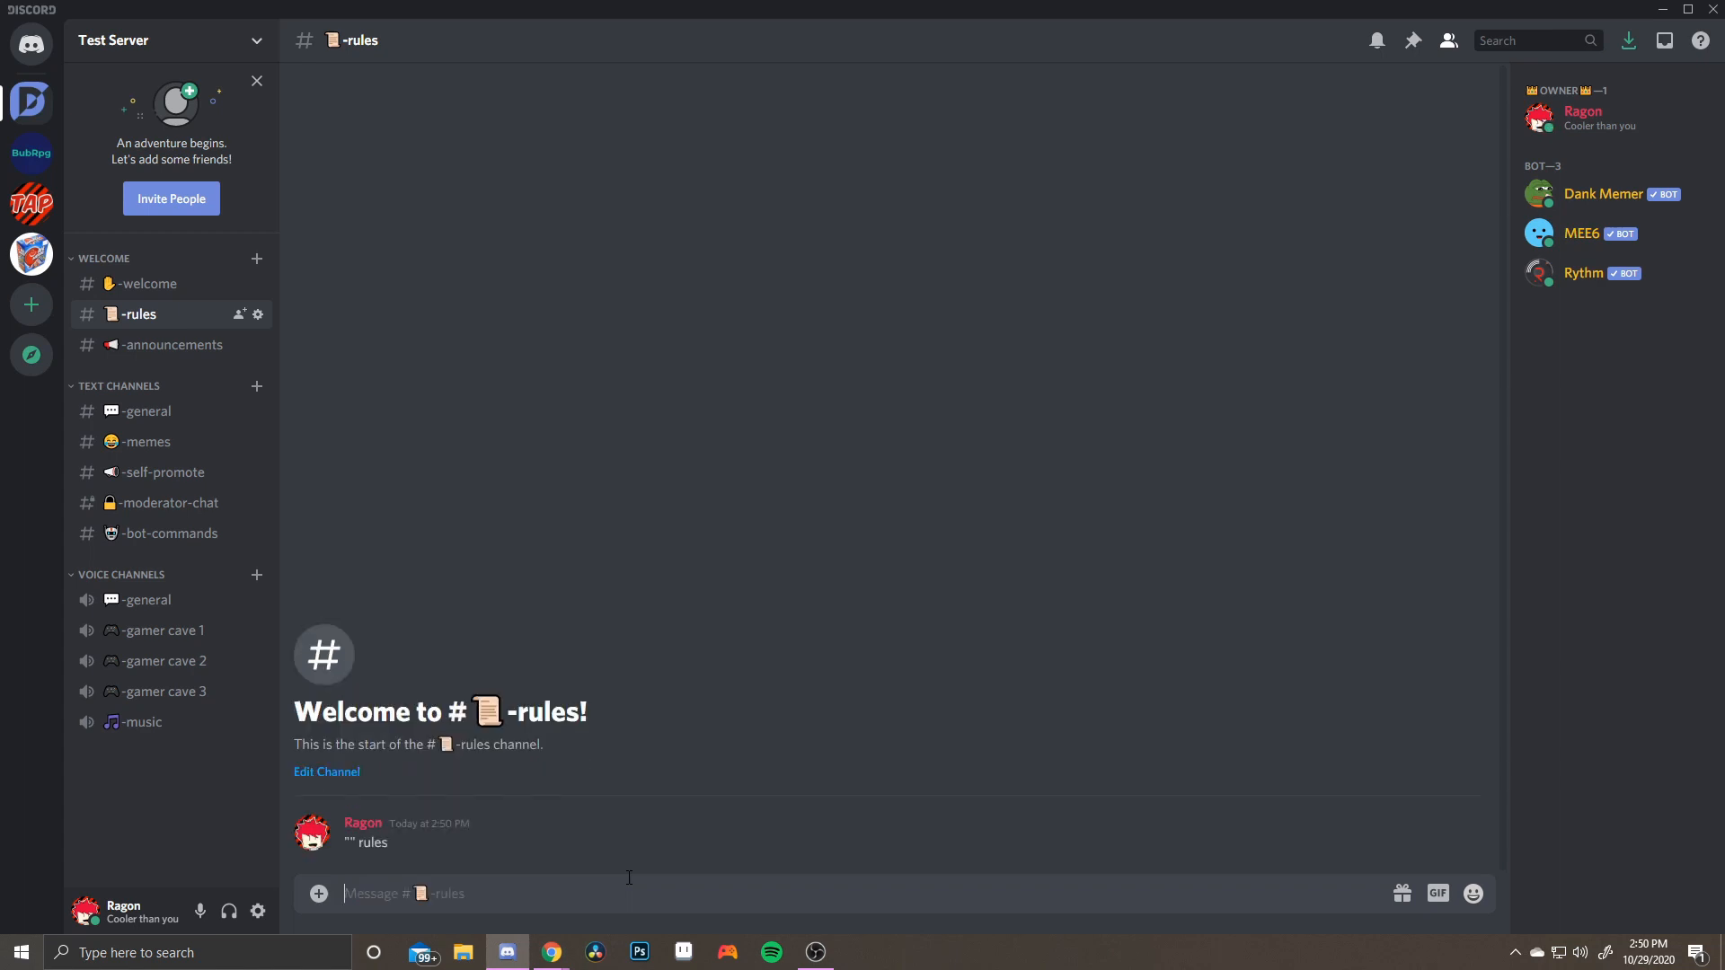
Delete the trial message from the -rules channel and return to the -welcome channel
left_click(1440, 812)
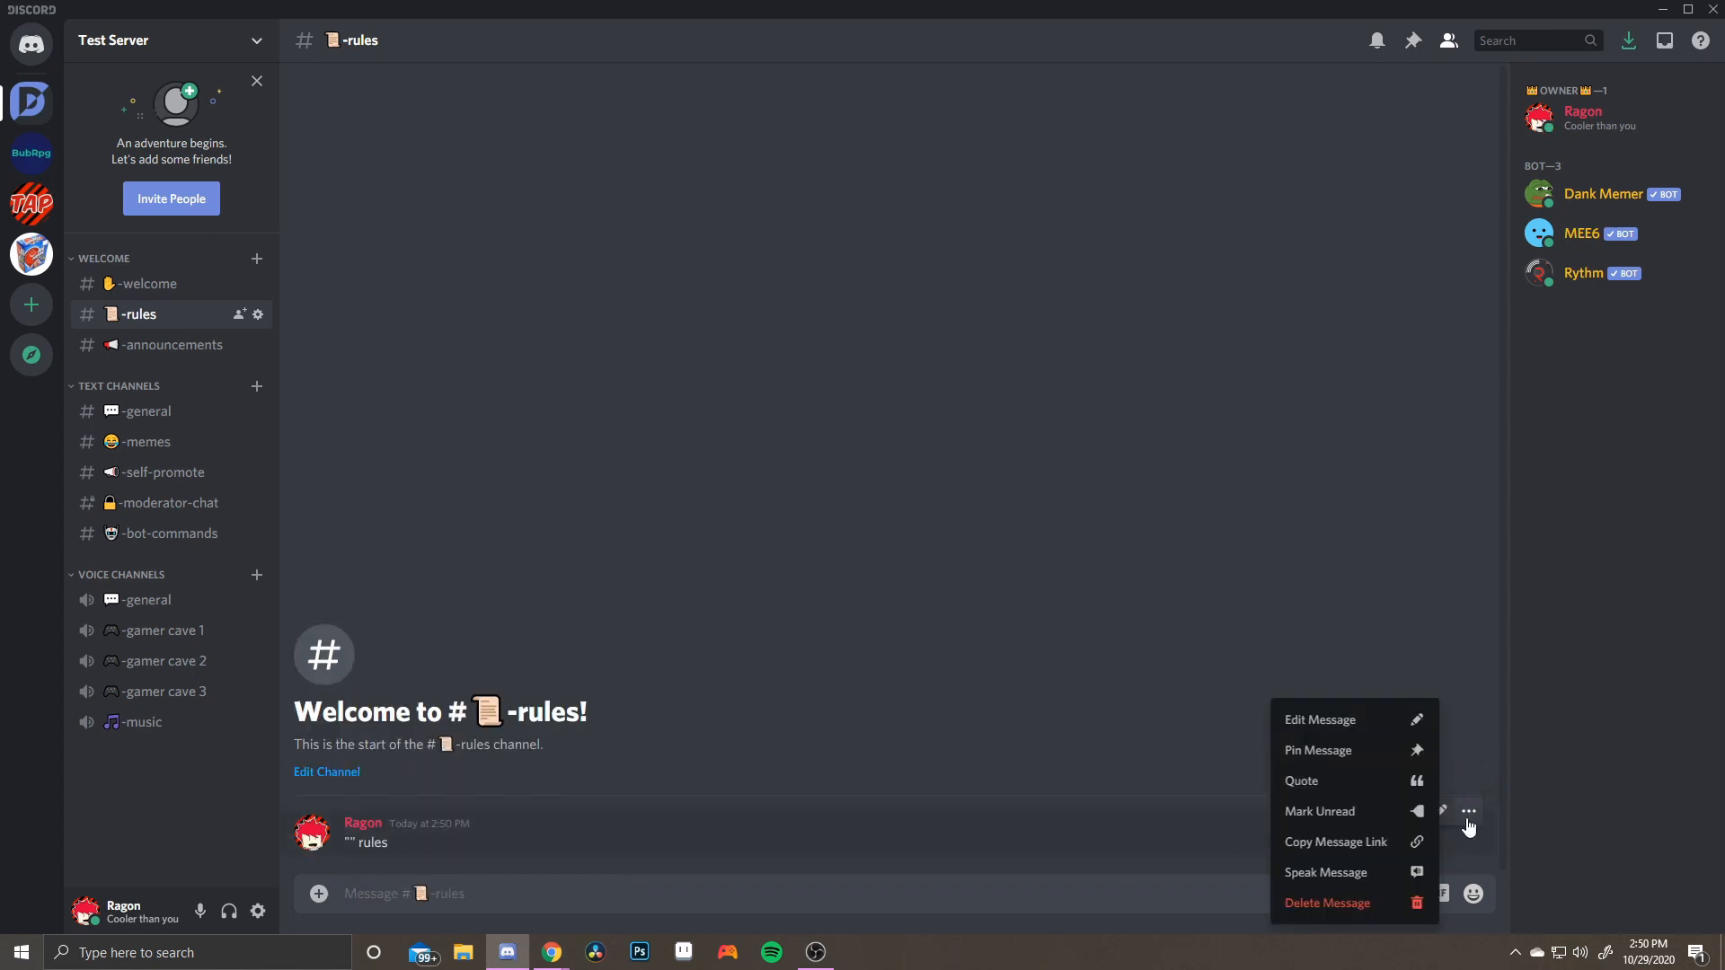
left_click(1365, 905)
left_click(994, 541)
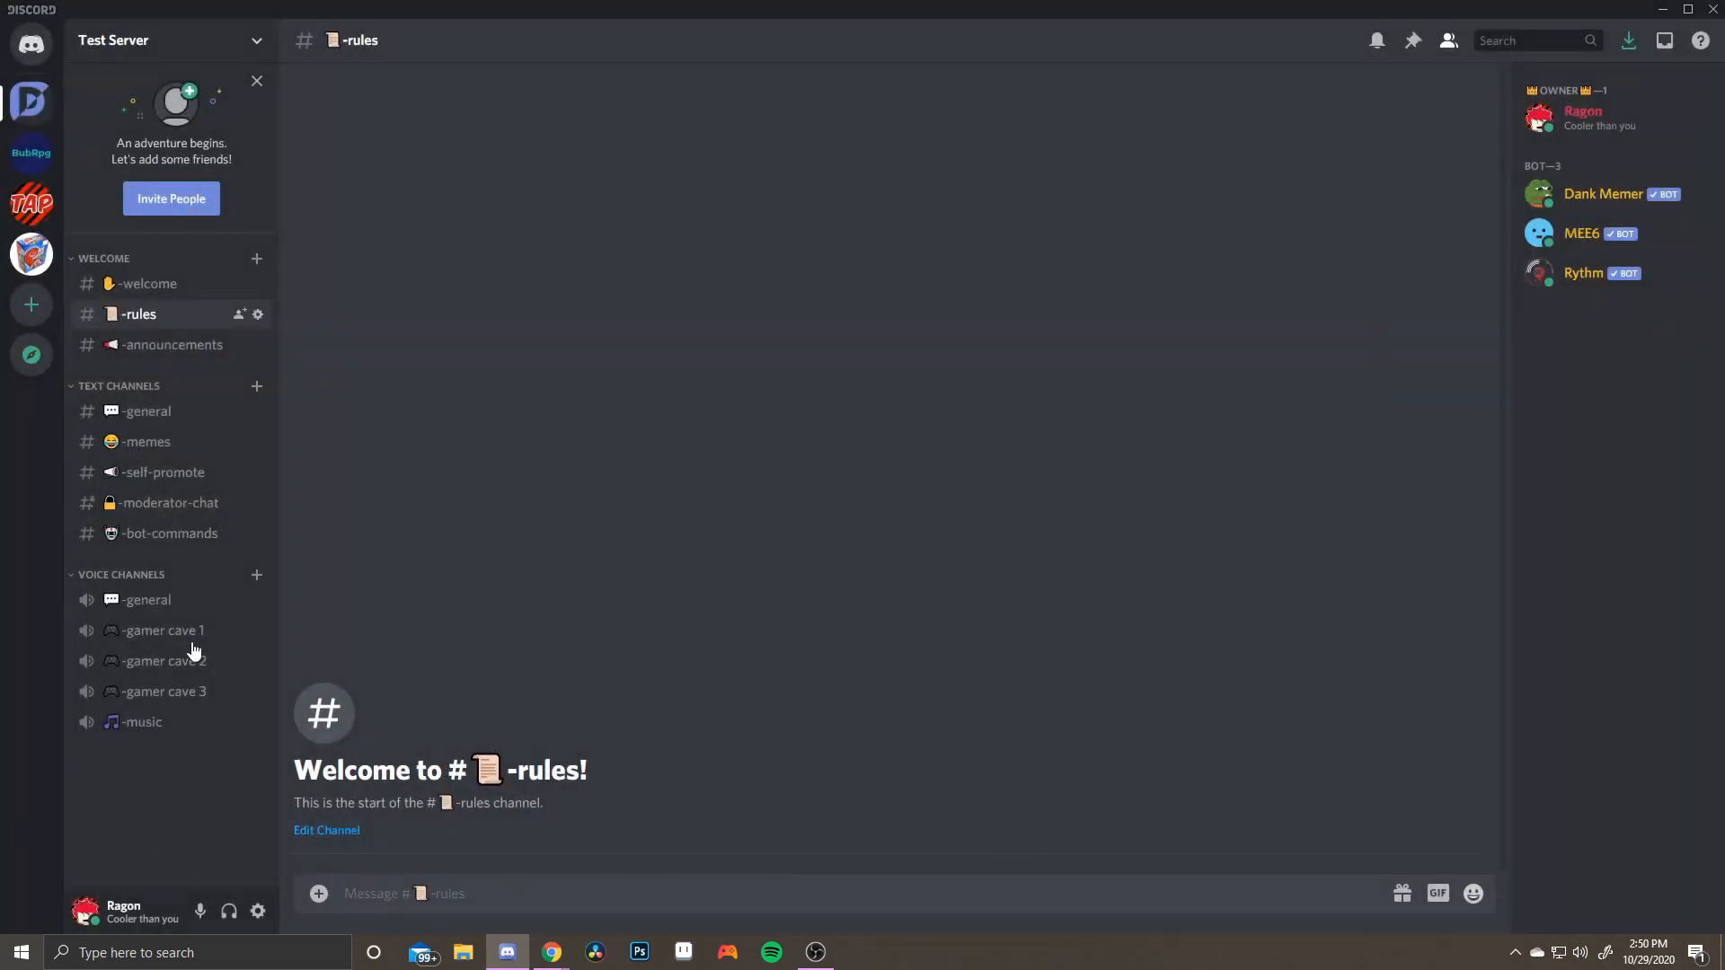
left_click(149, 287)
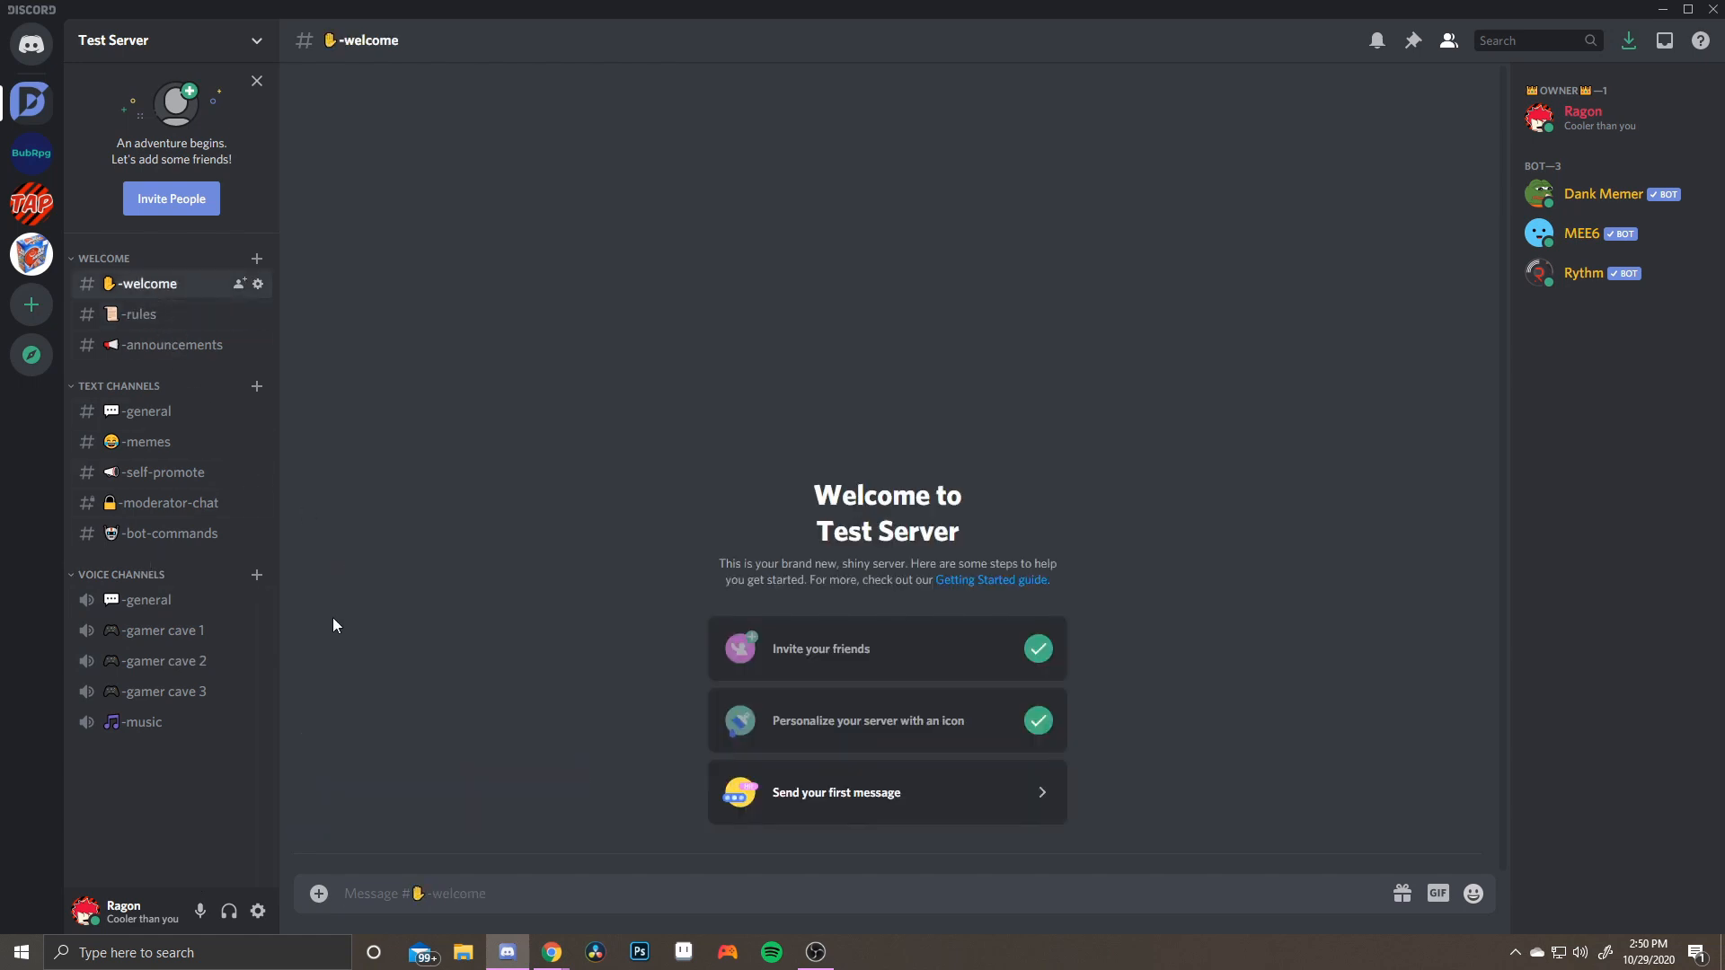